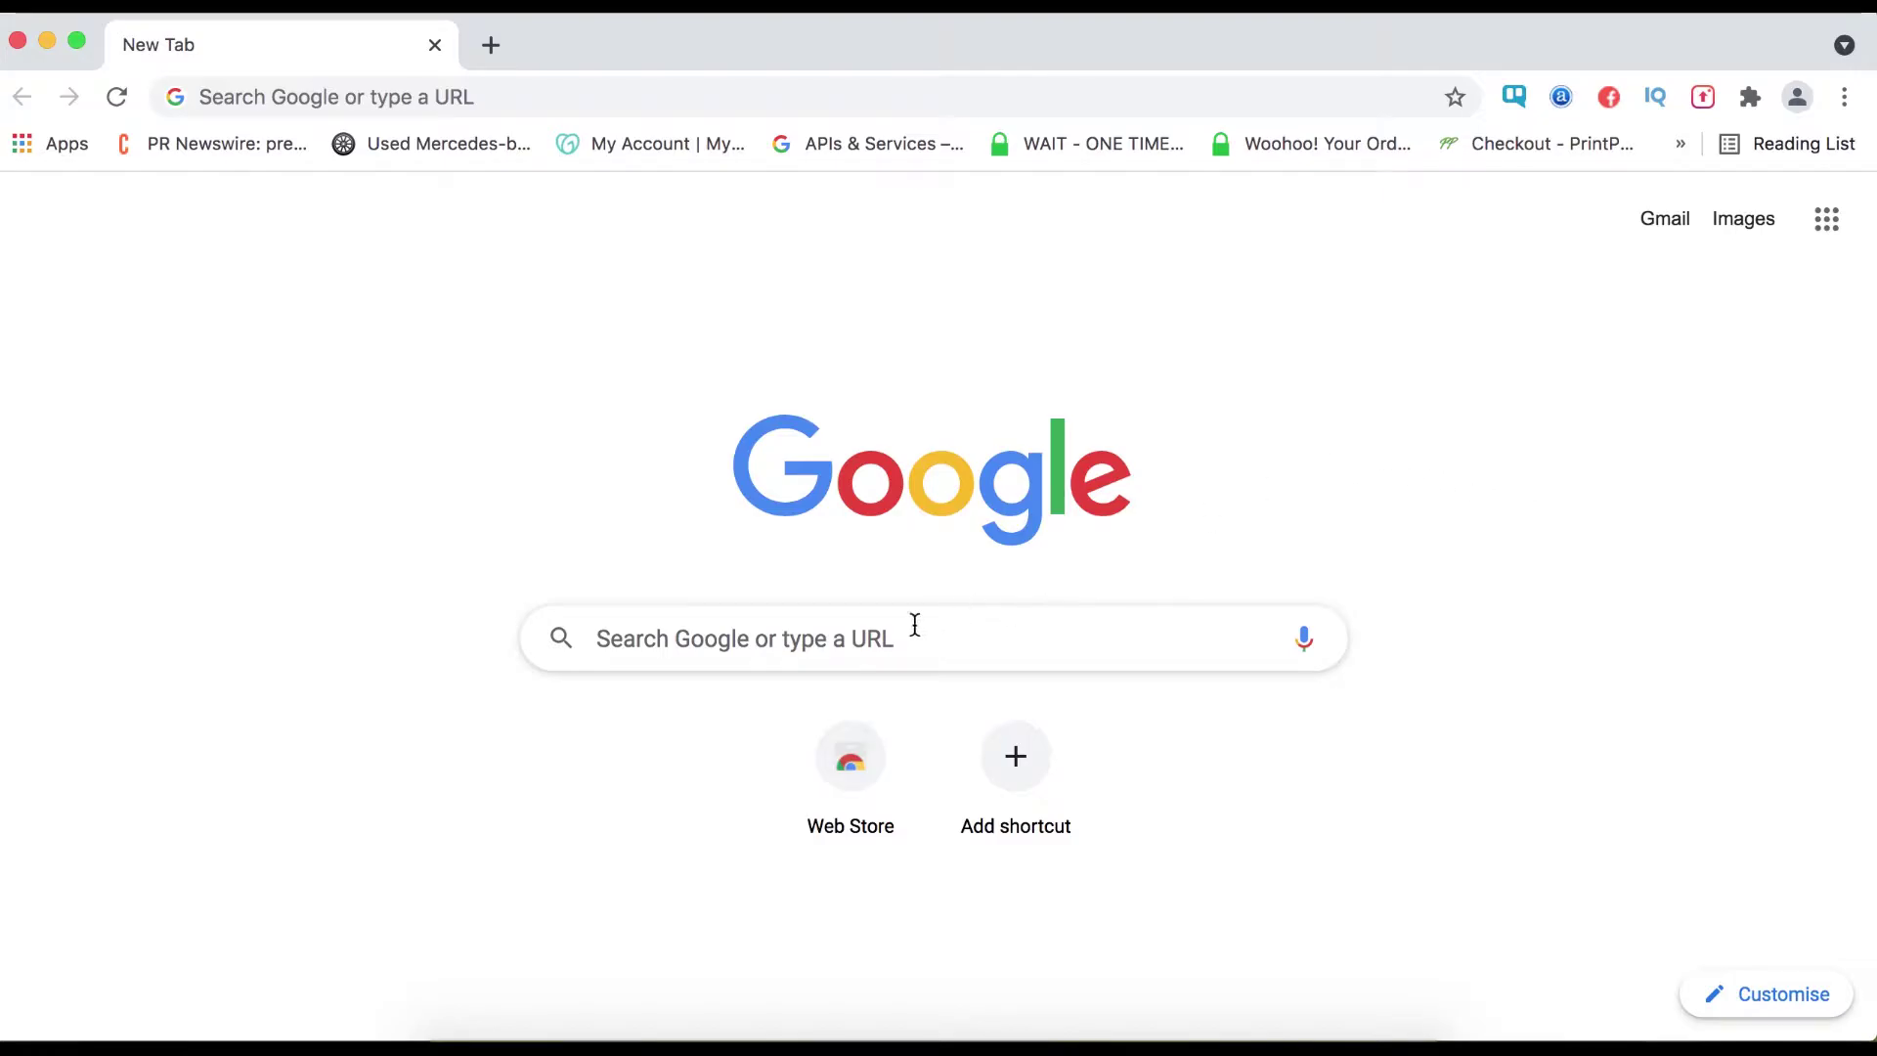
- Search Google for gmail, open the Gmail page and start the Create an account sign-up form
left_click(879, 638)
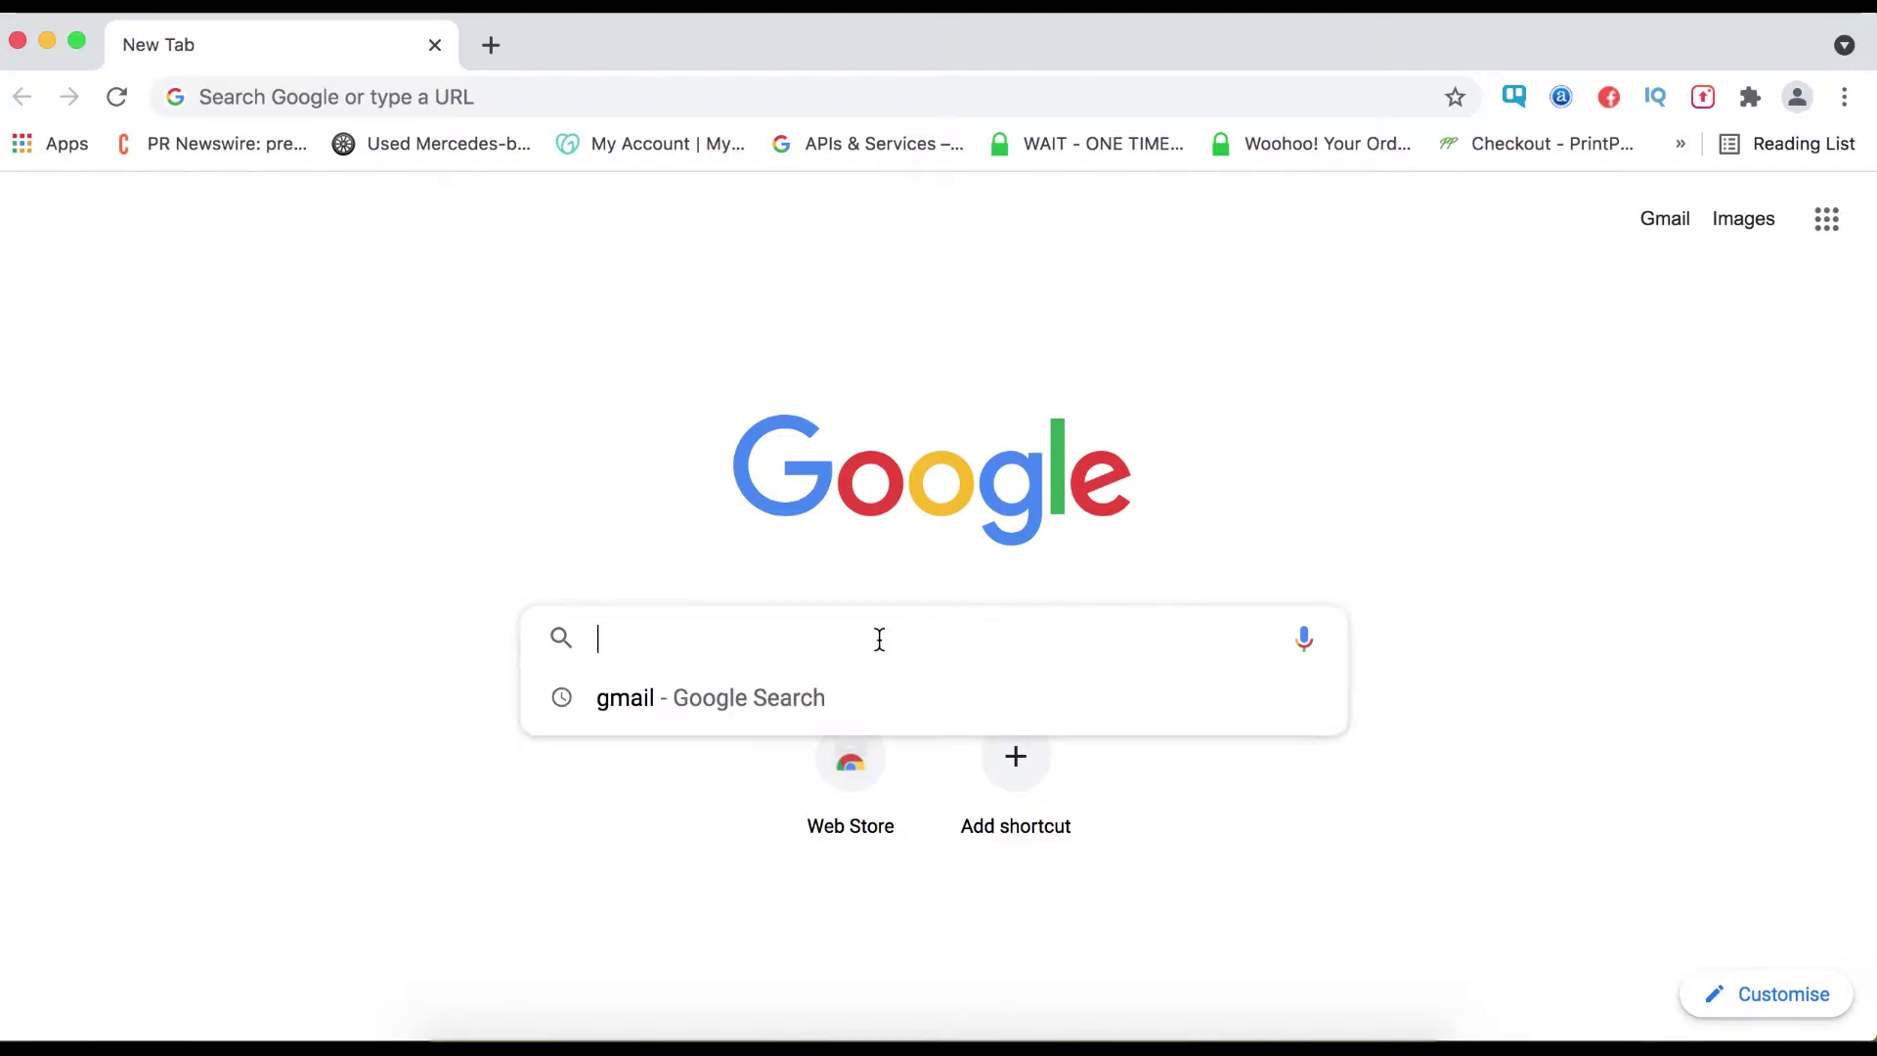
left_click(675, 702)
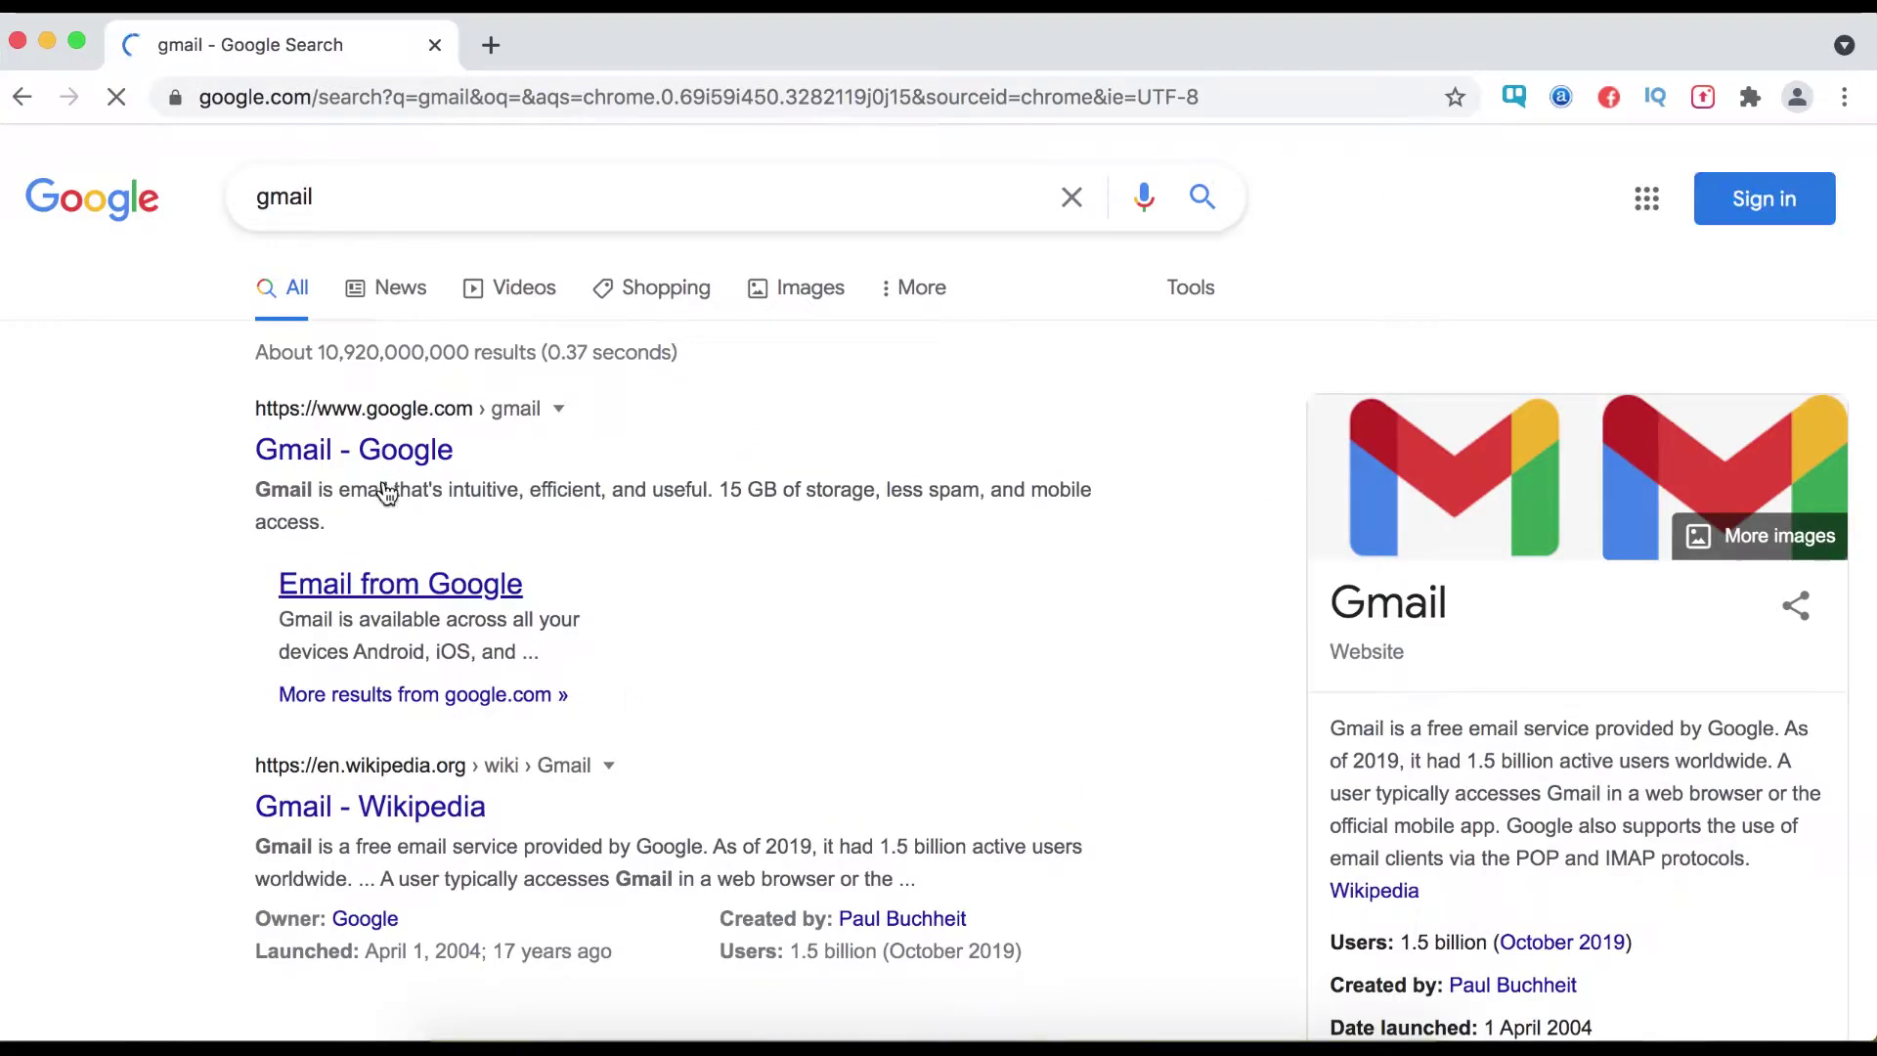
left_click(376, 461)
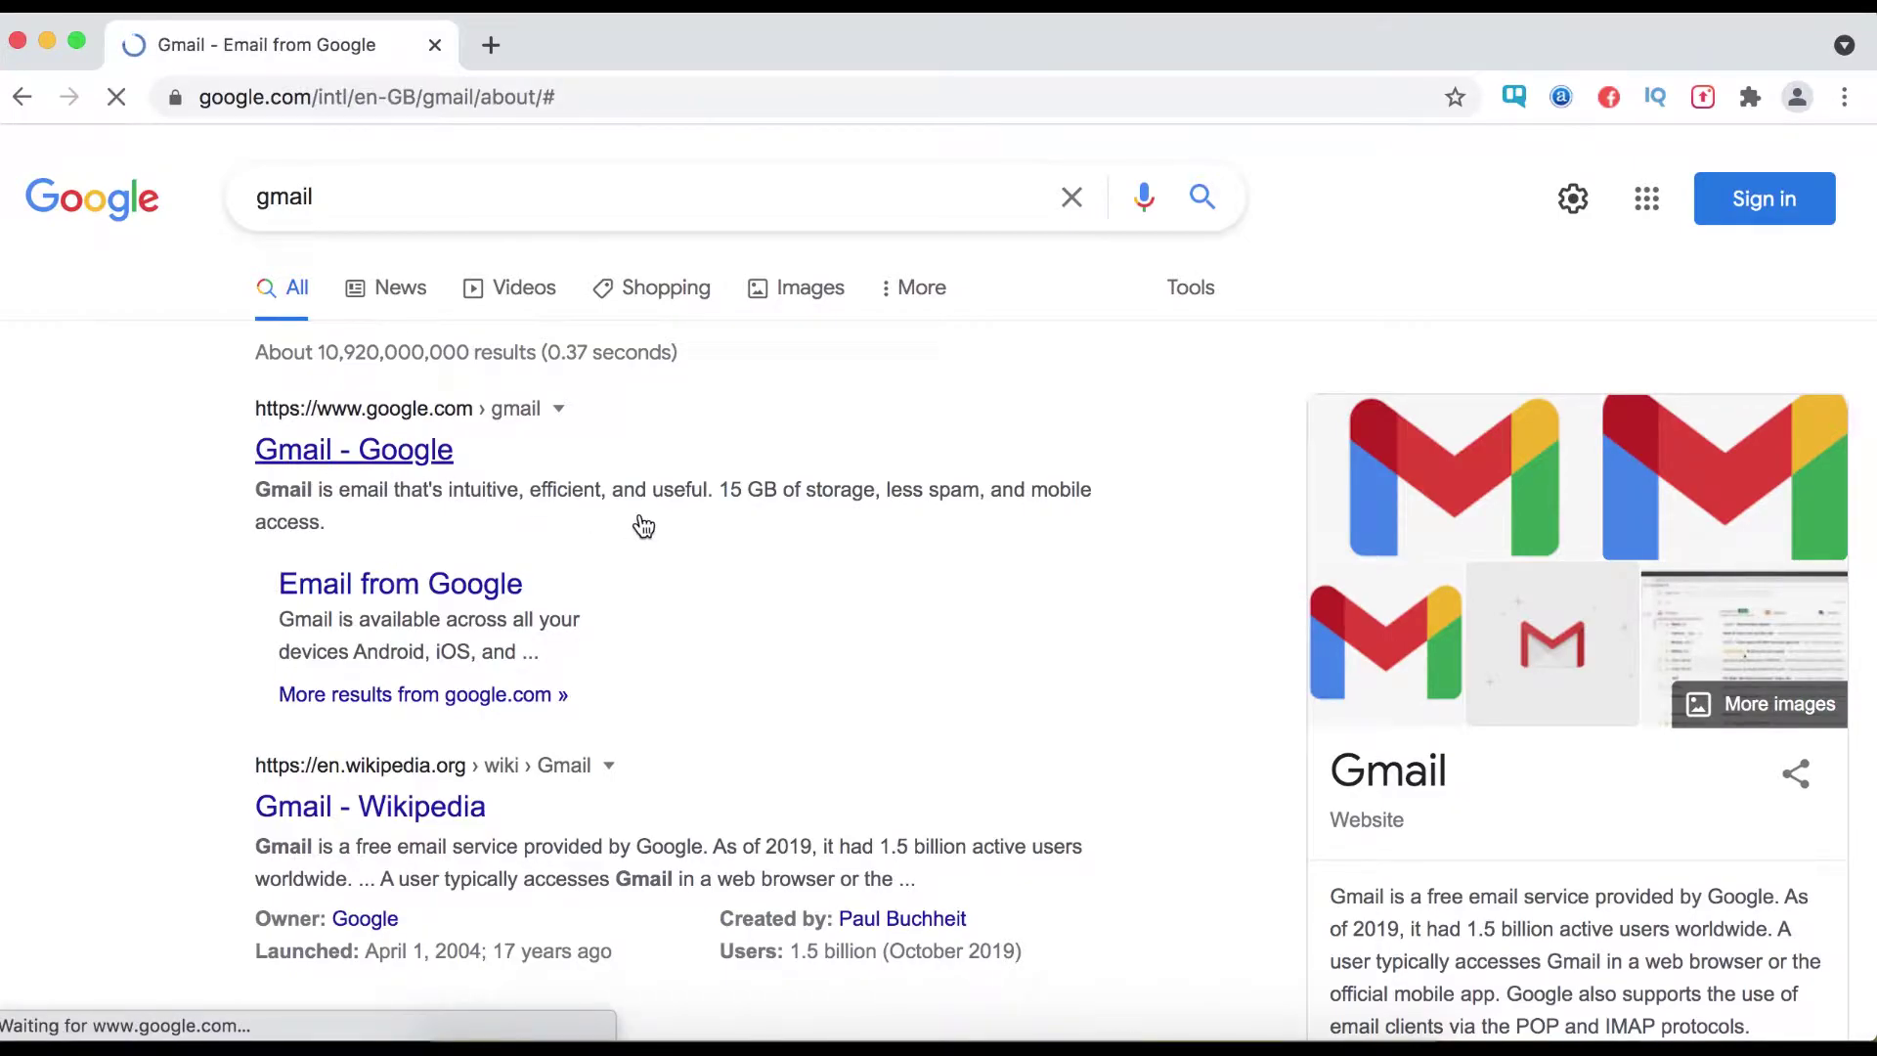
left_click(1593, 184)
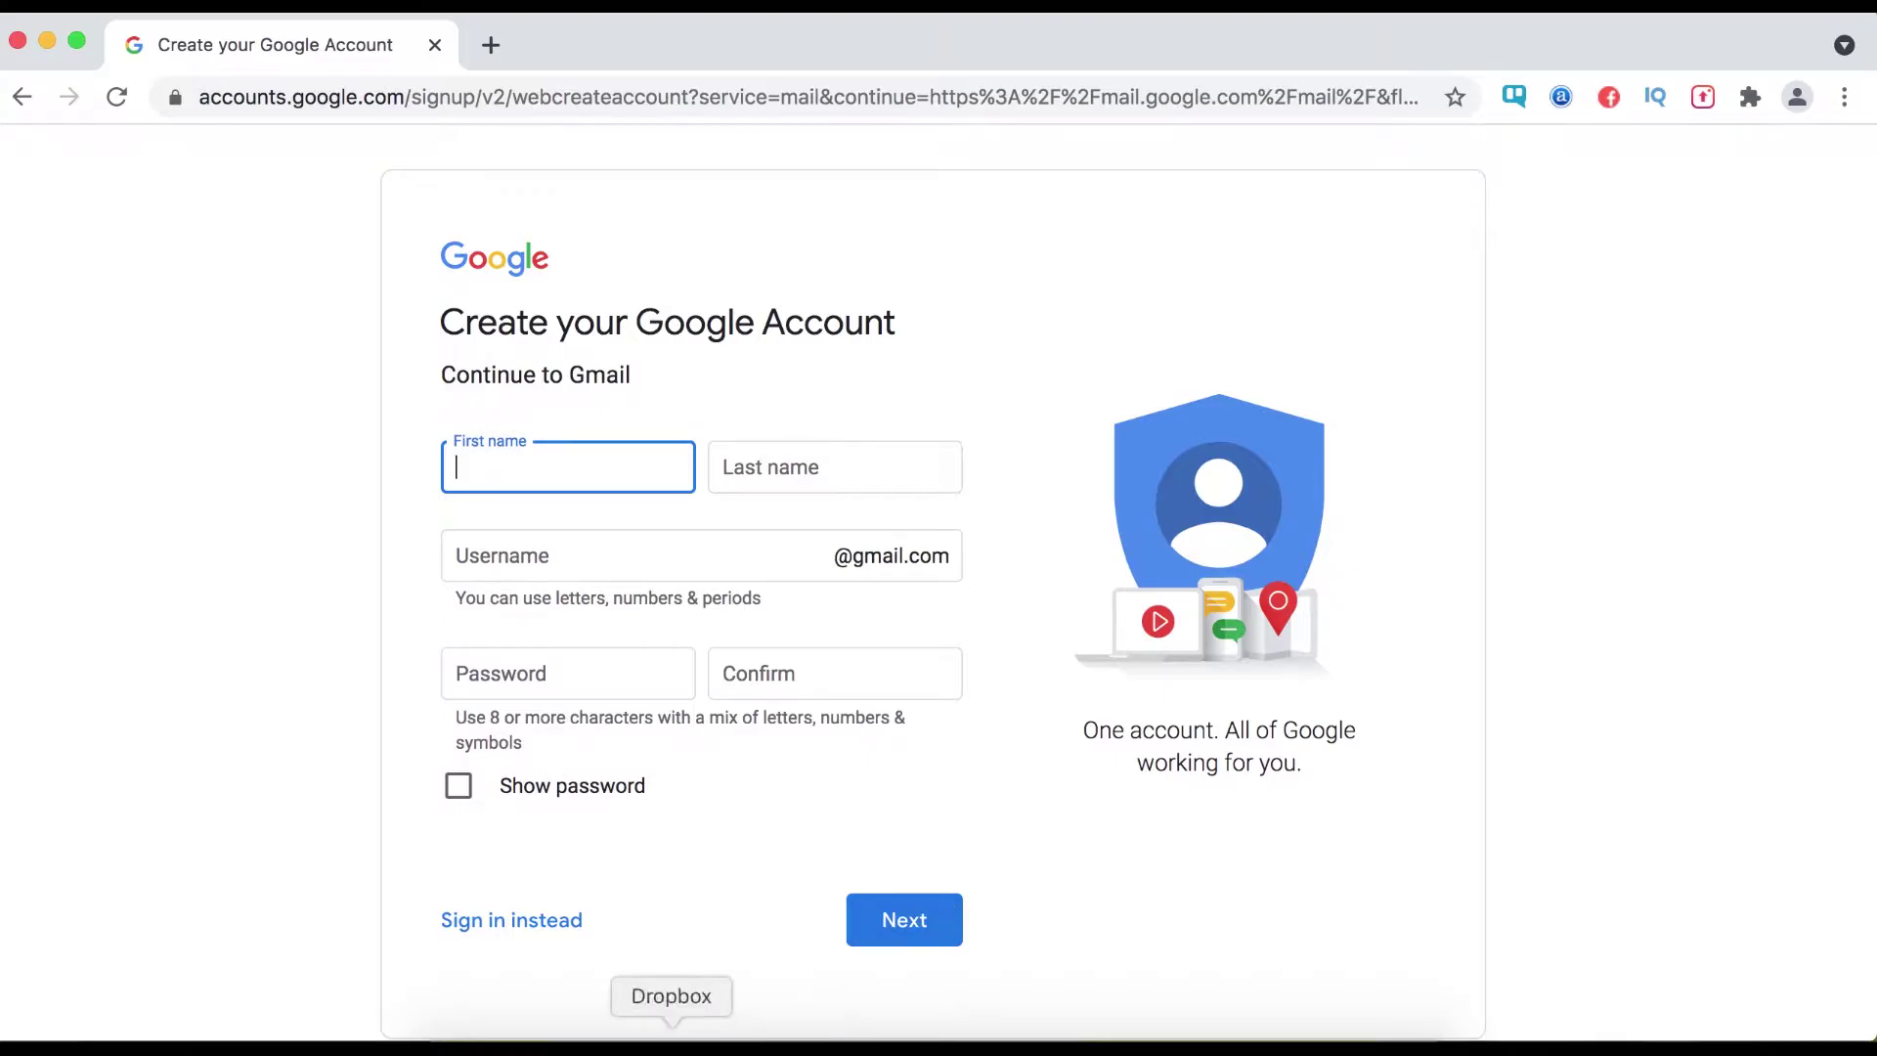
left_click(575, 1038)
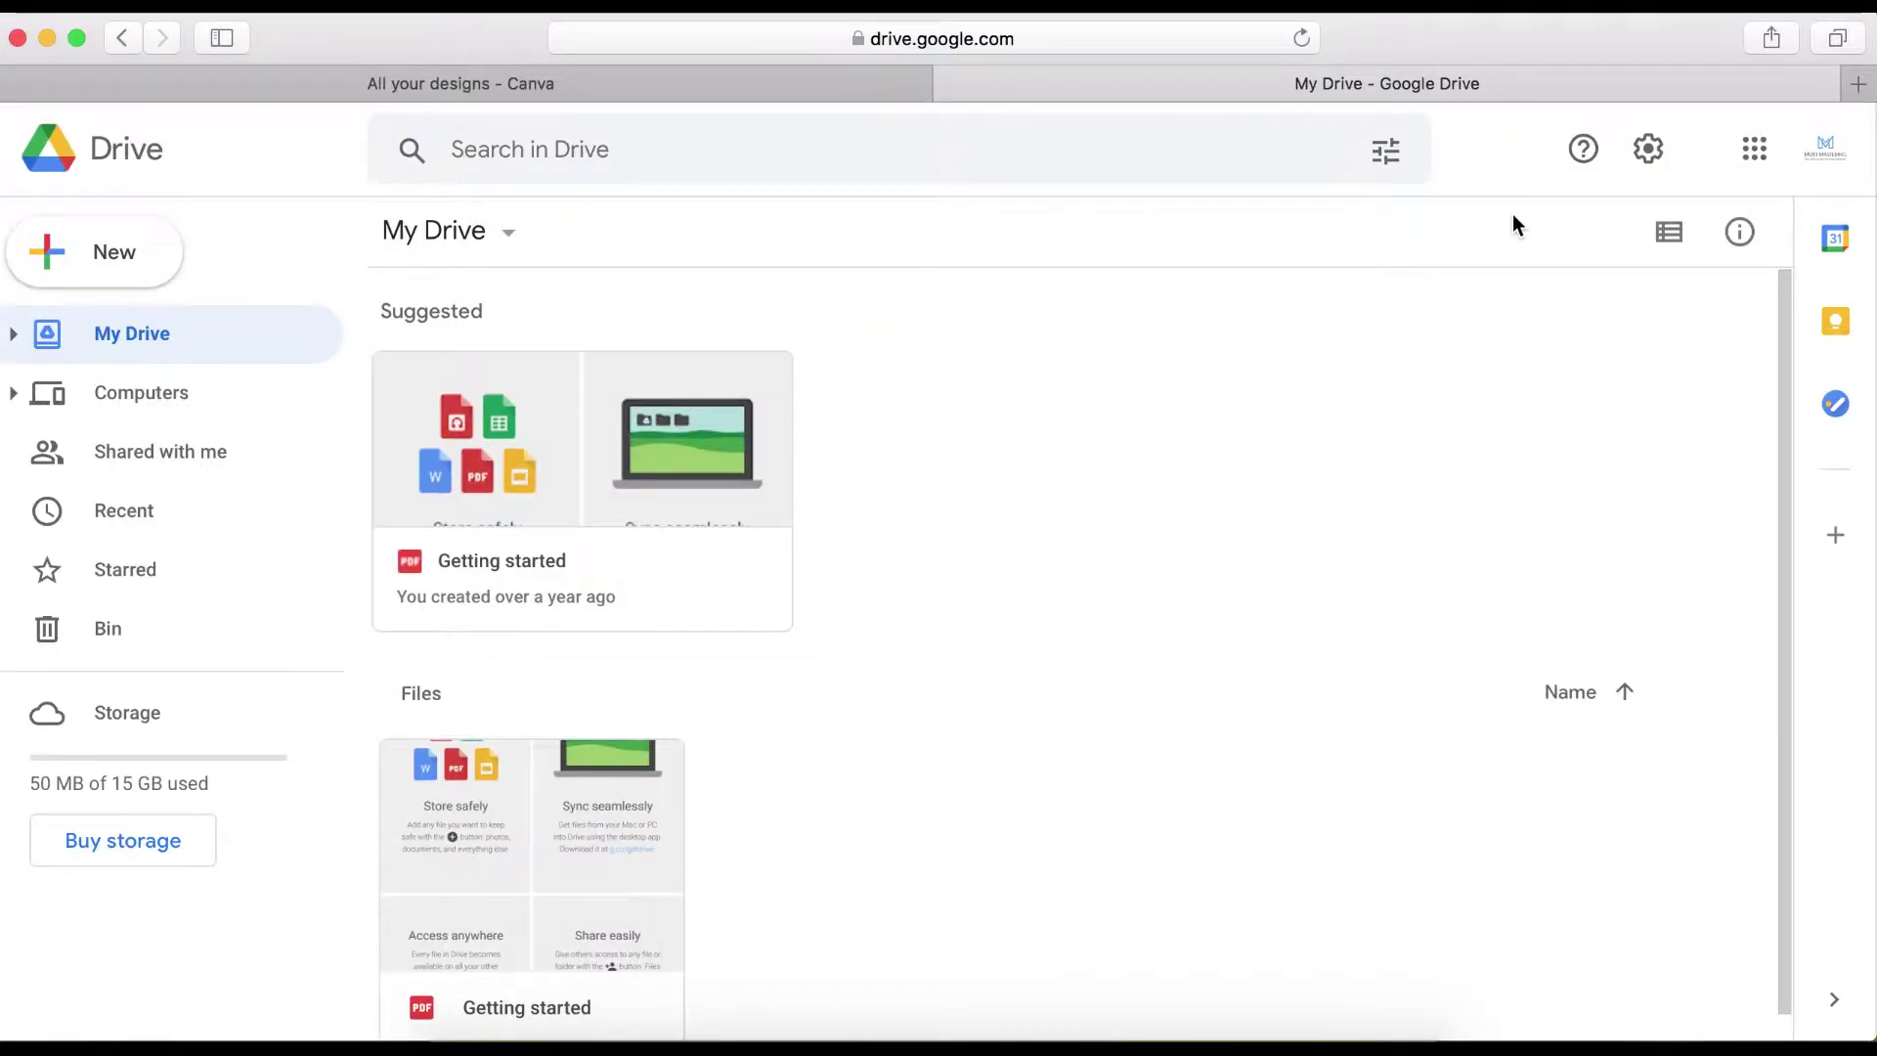
- Open Google Drive from the apps grid and create a Google Sites site via New > More
left_click(1761, 172)
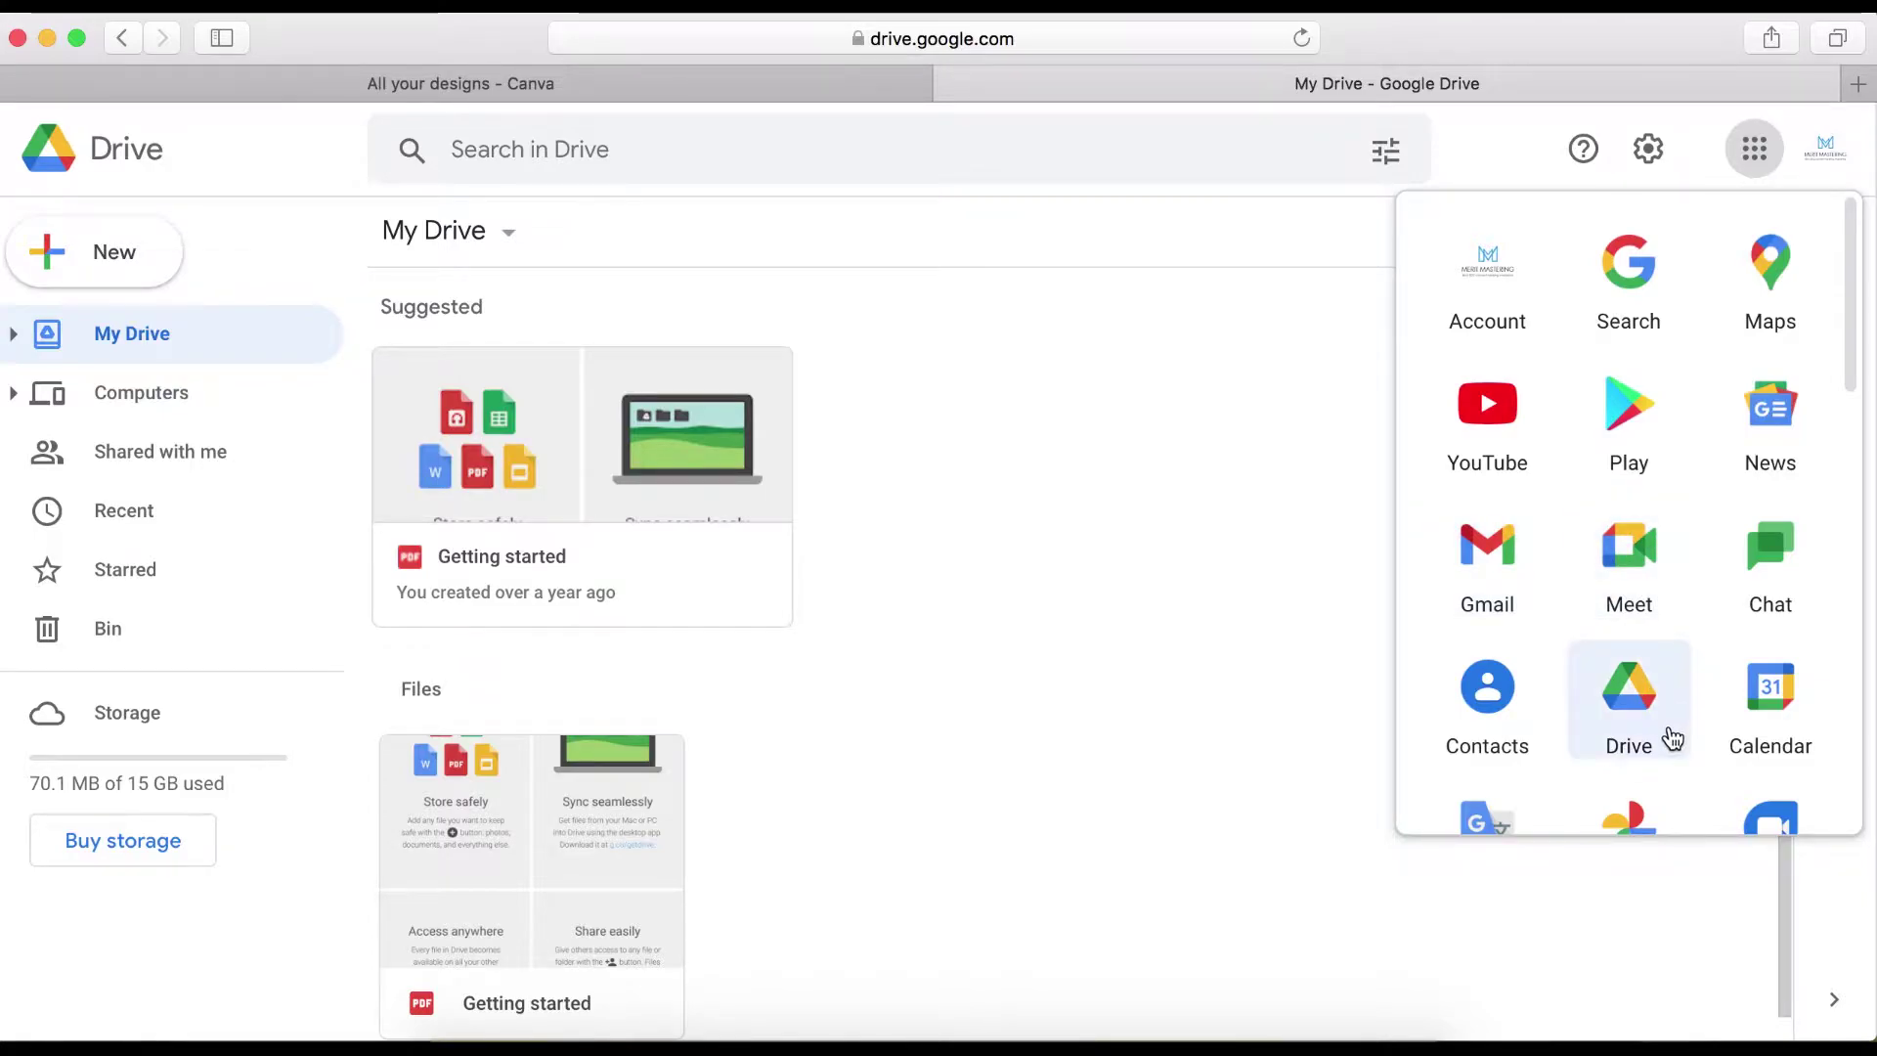
left_click(1640, 712)
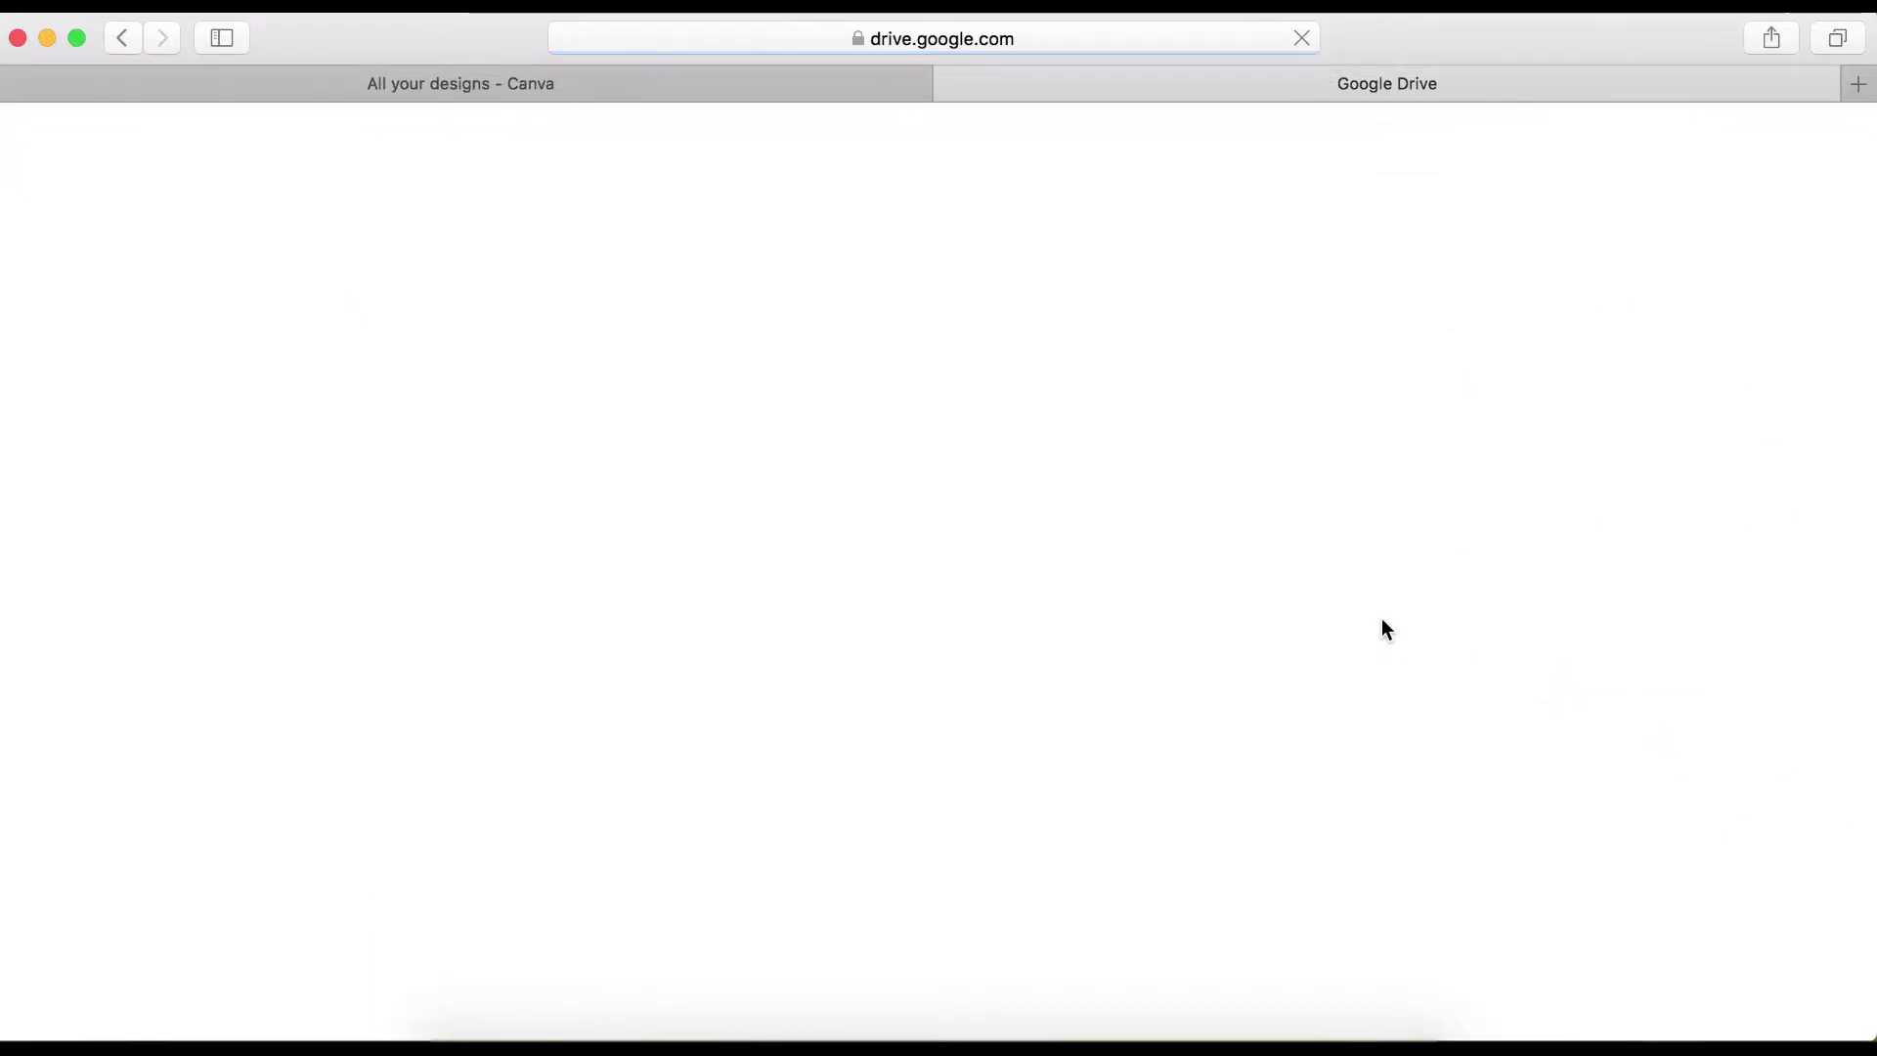
left_click(109, 259)
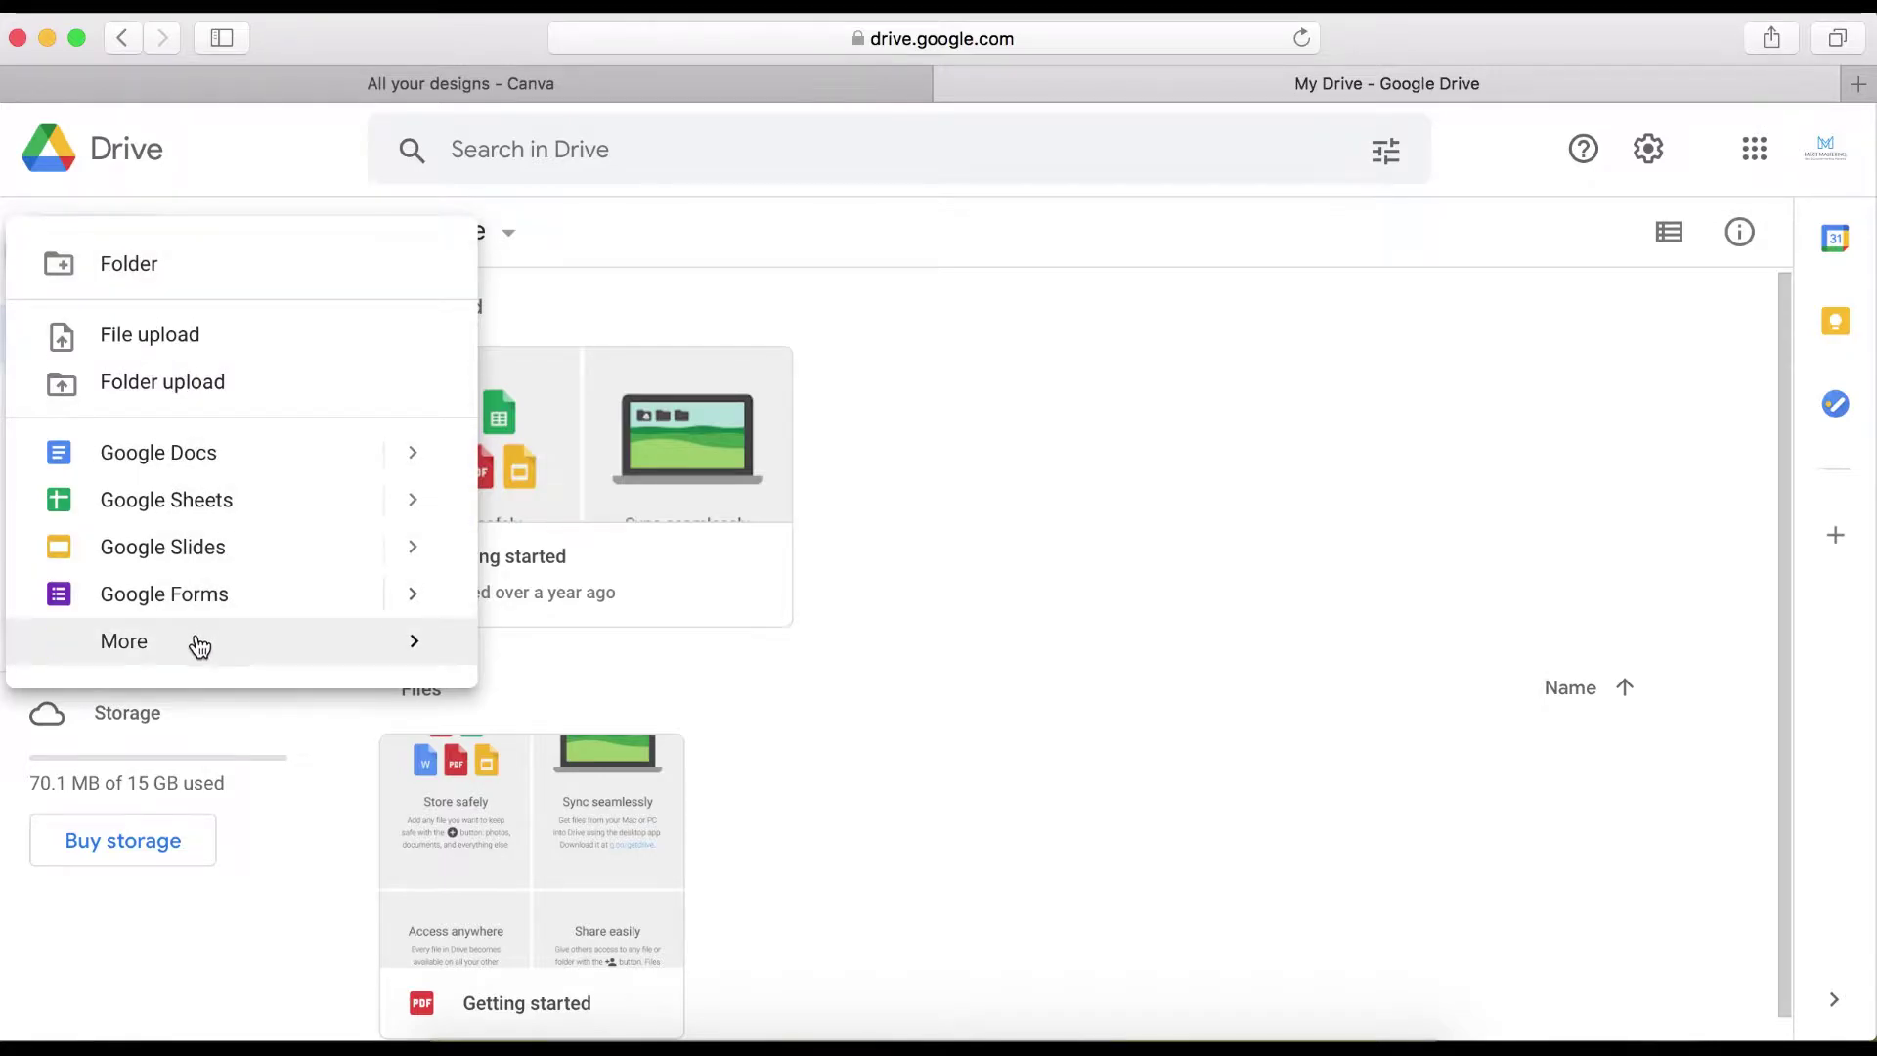
mouse_move(216, 643)
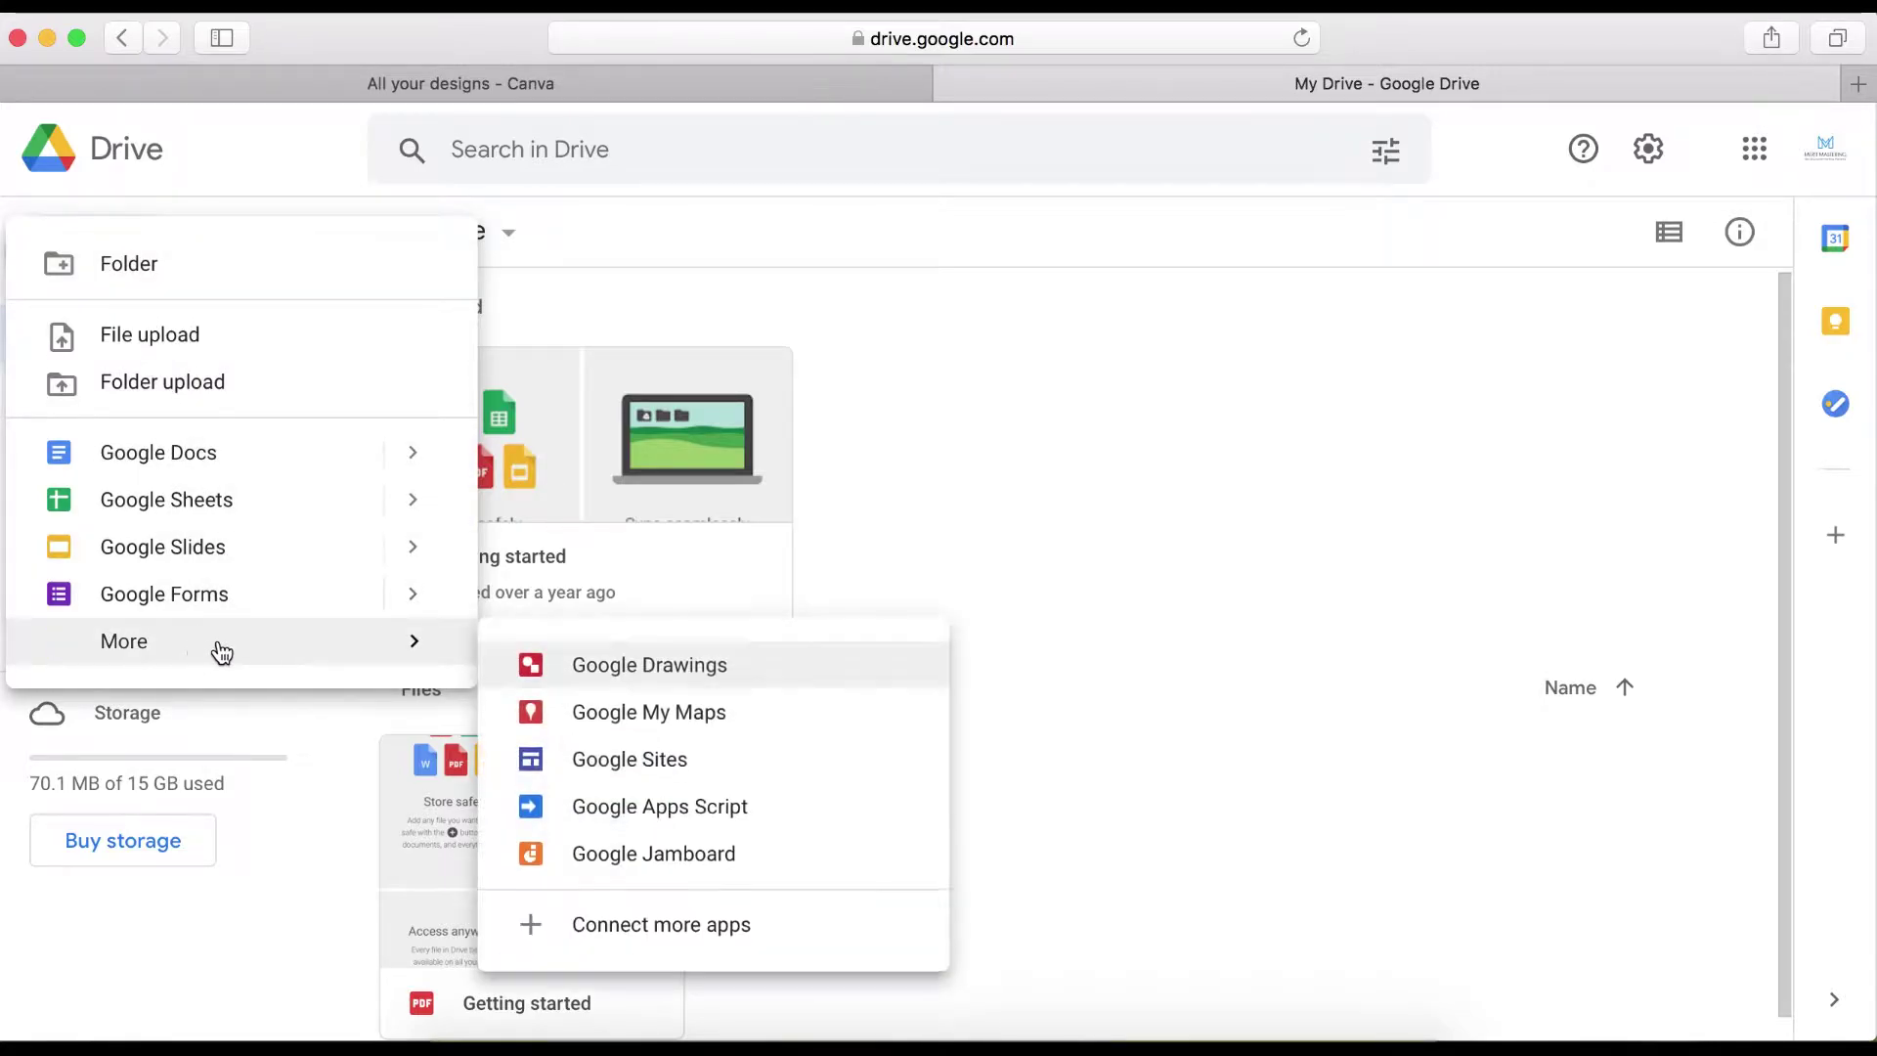
left_click(619, 772)
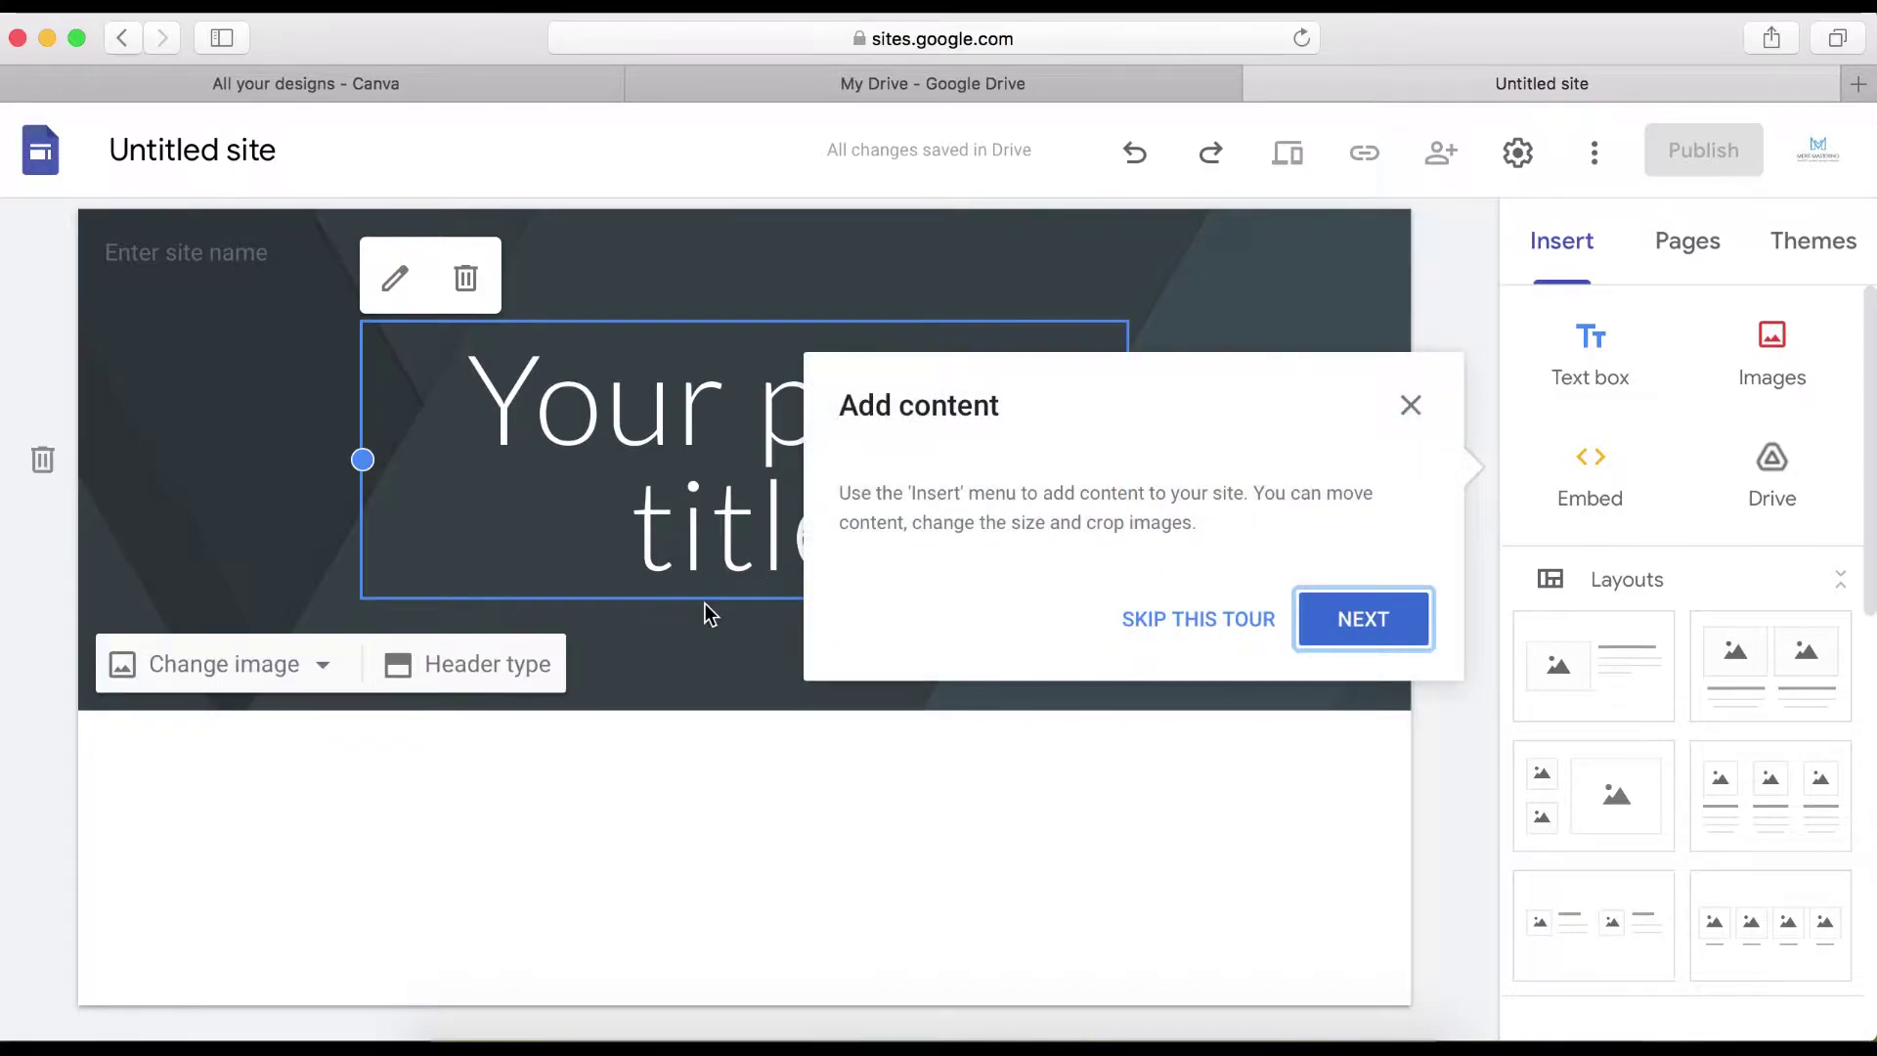
- Close the Add content tour and browse the Themes list
left_click(1342, 638)
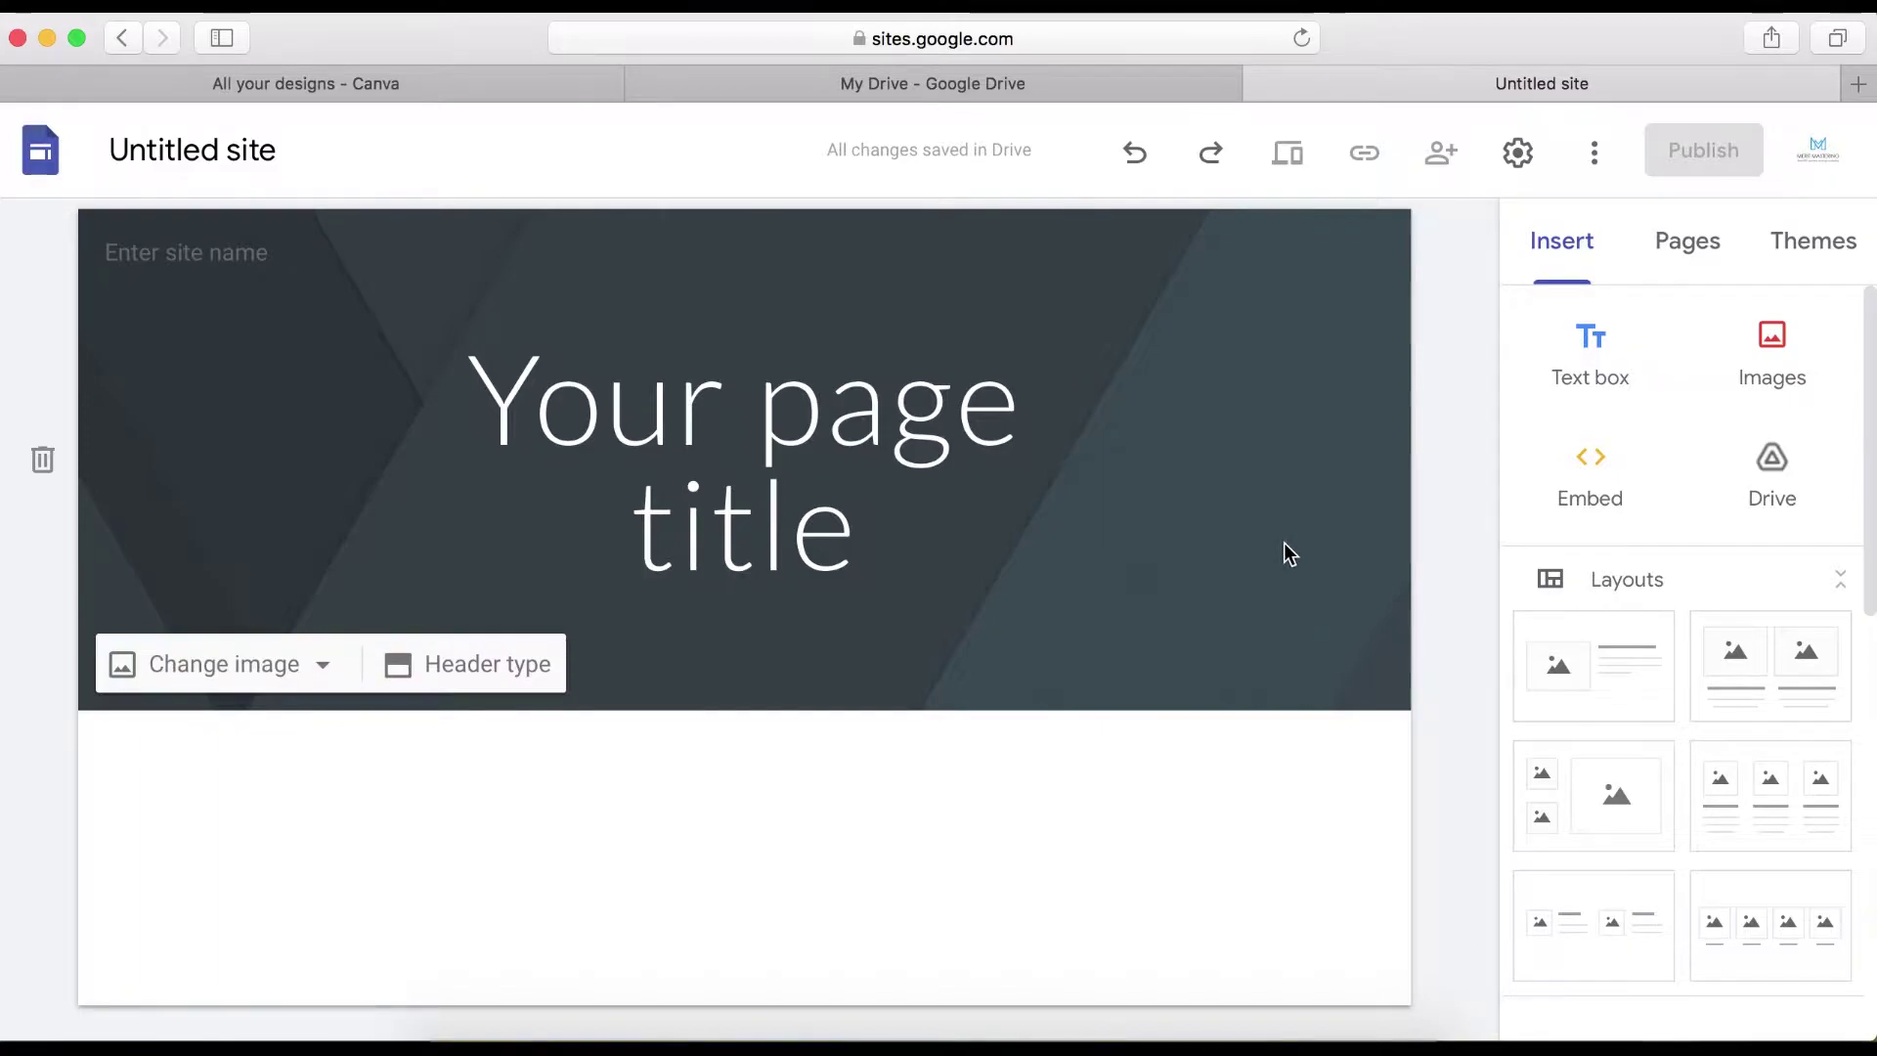
left_click(1816, 244)
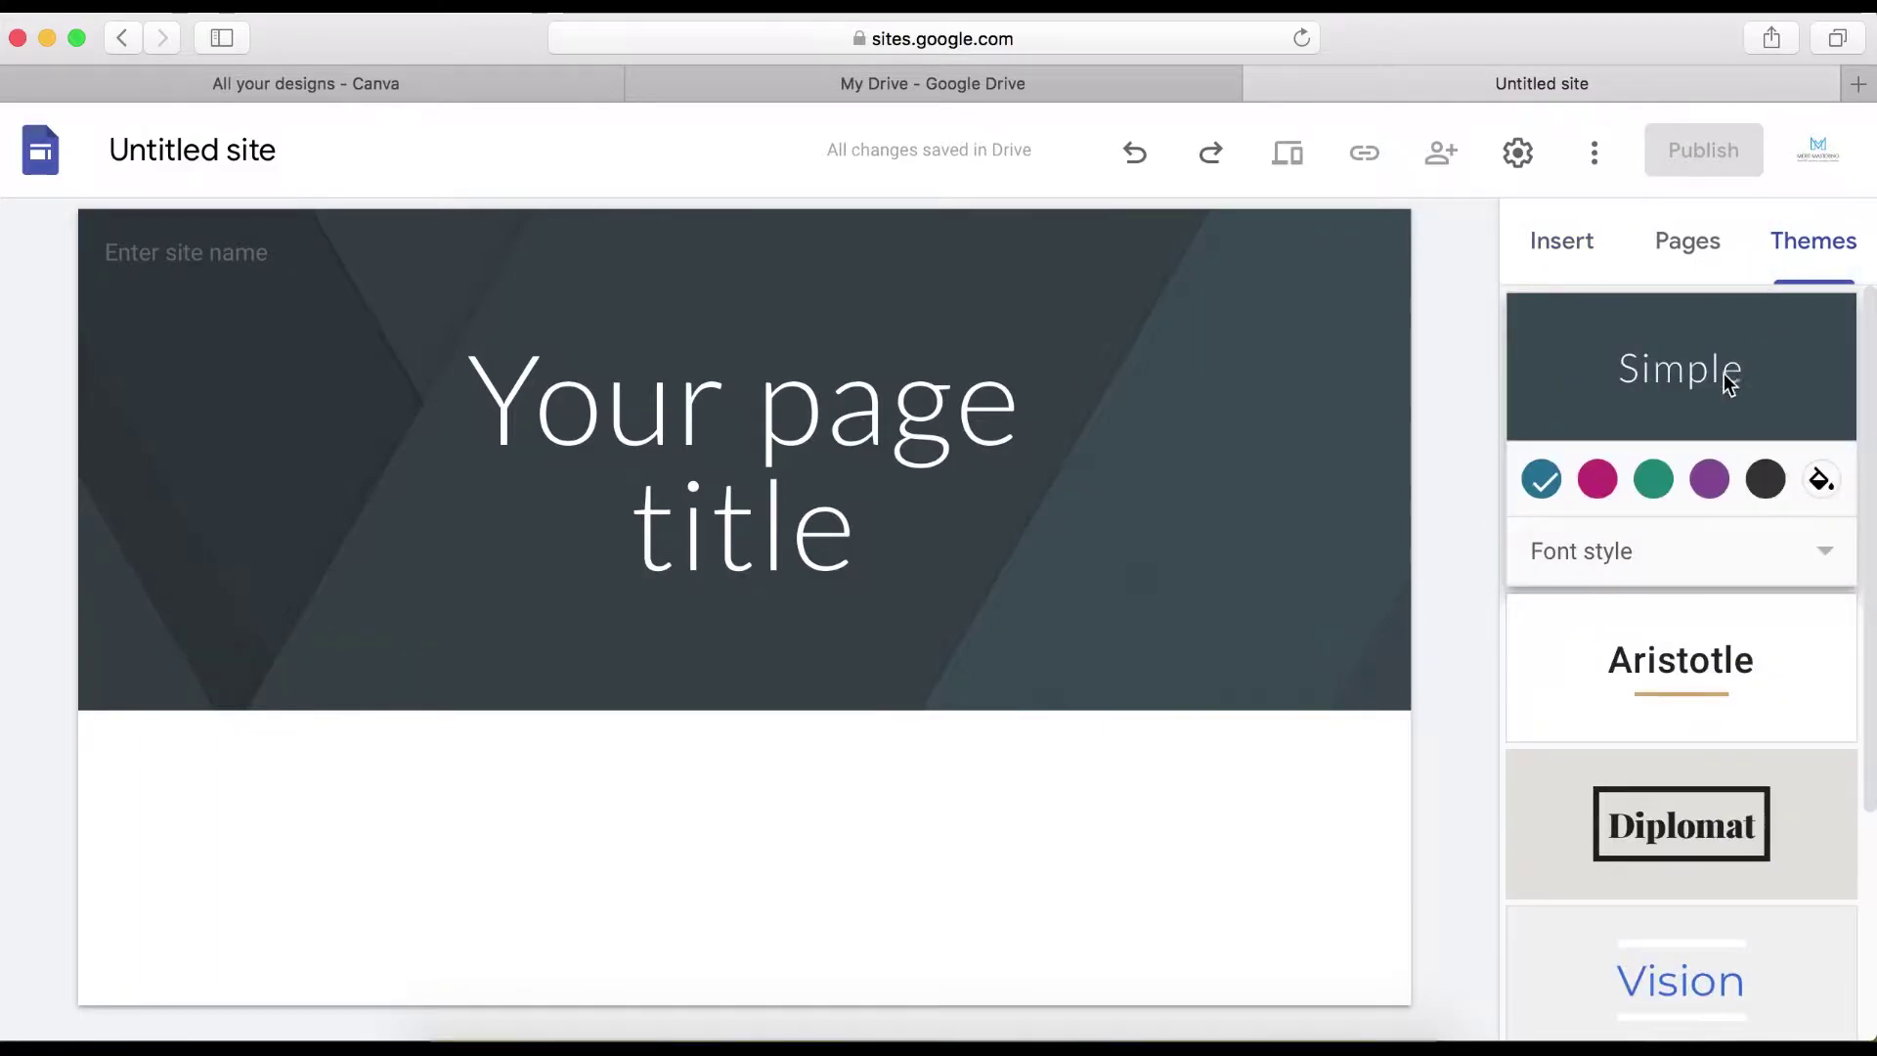
scroll(1657, 592, "down", 3)
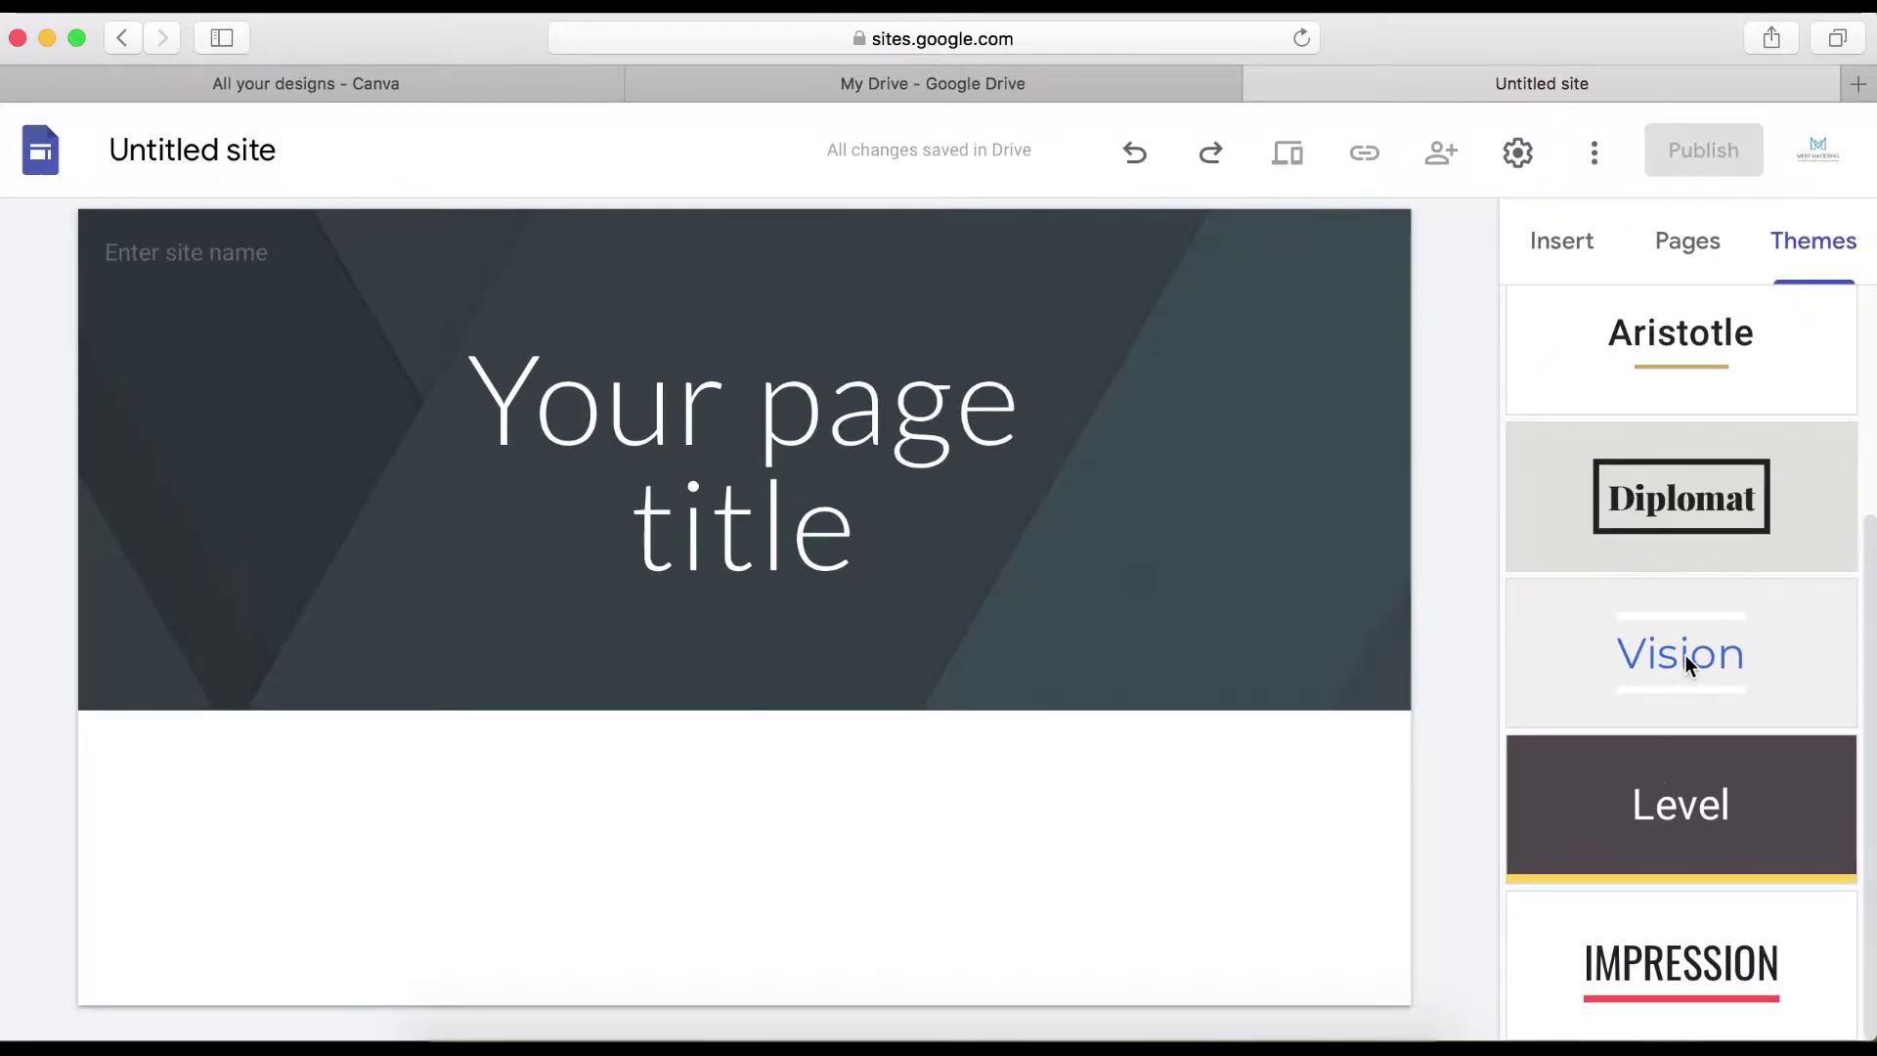
- Apply the Diplomat theme, then view and close the Add logo settings without adding a logo
left_click(1672, 514)
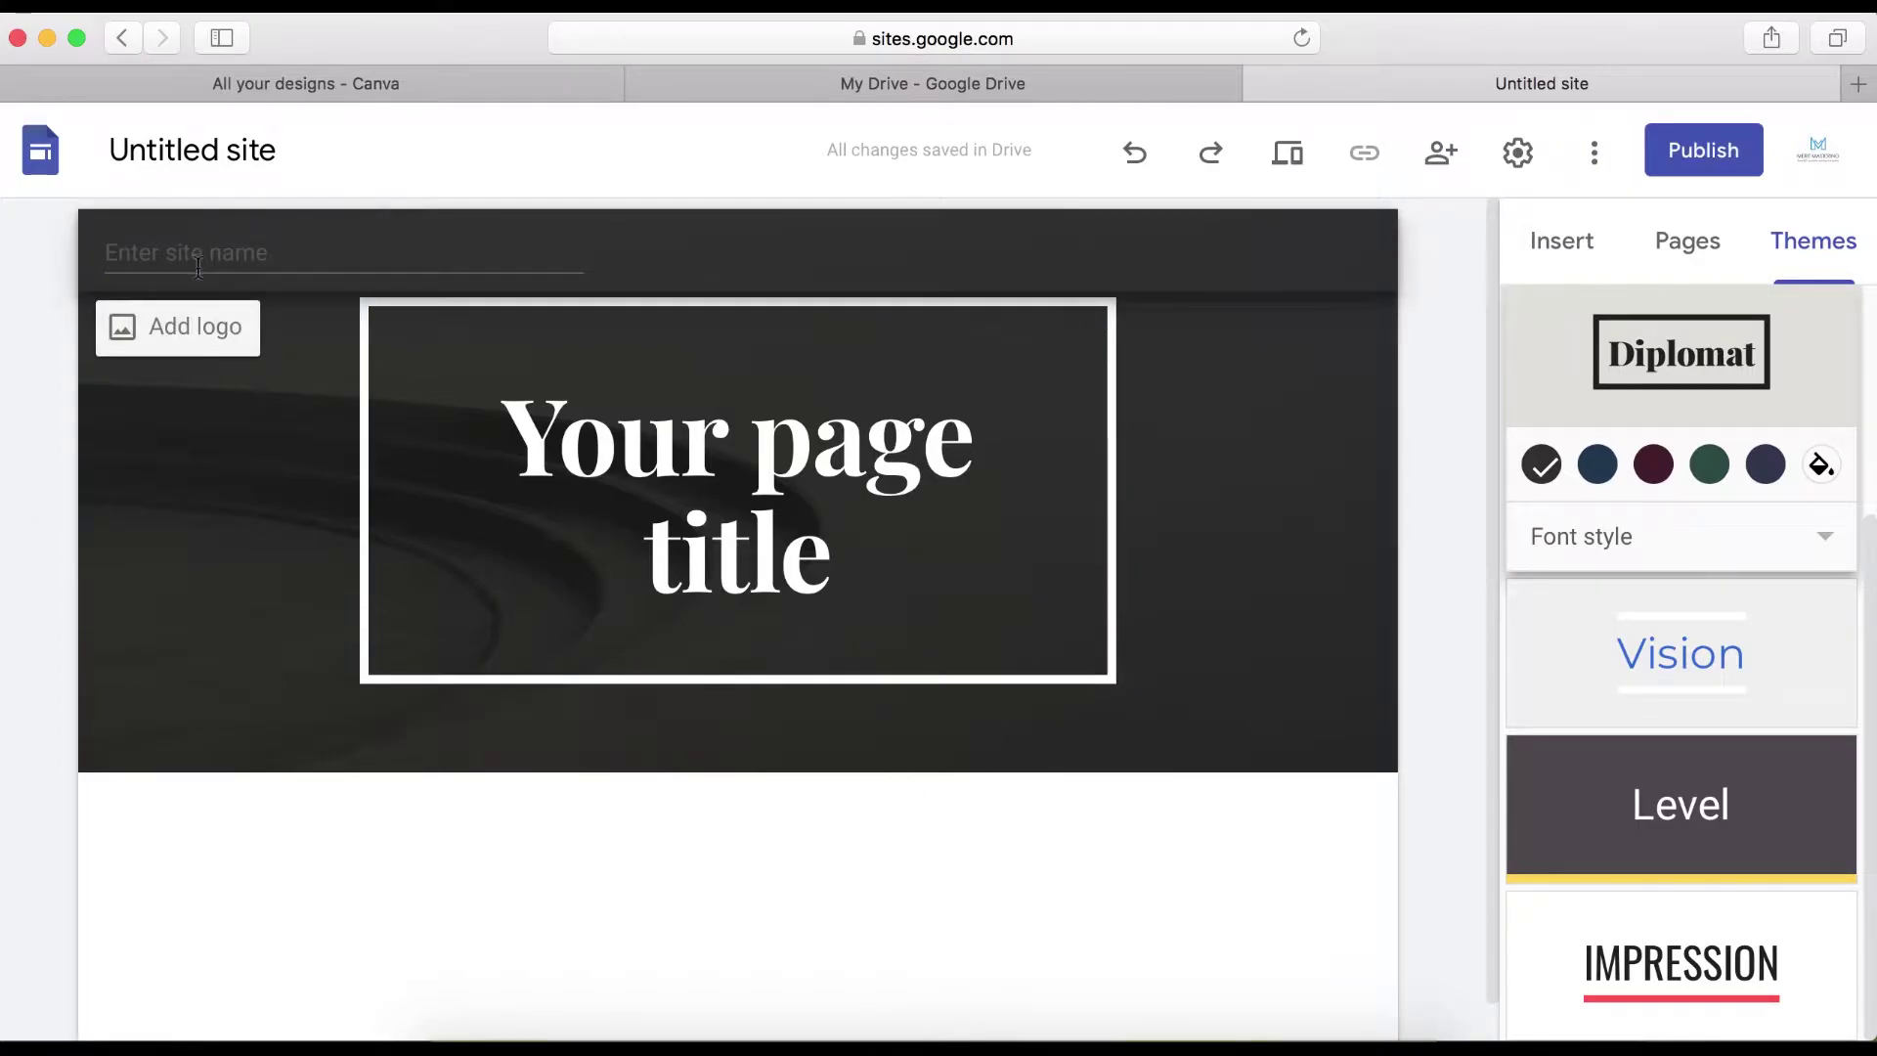
left_click(168, 337)
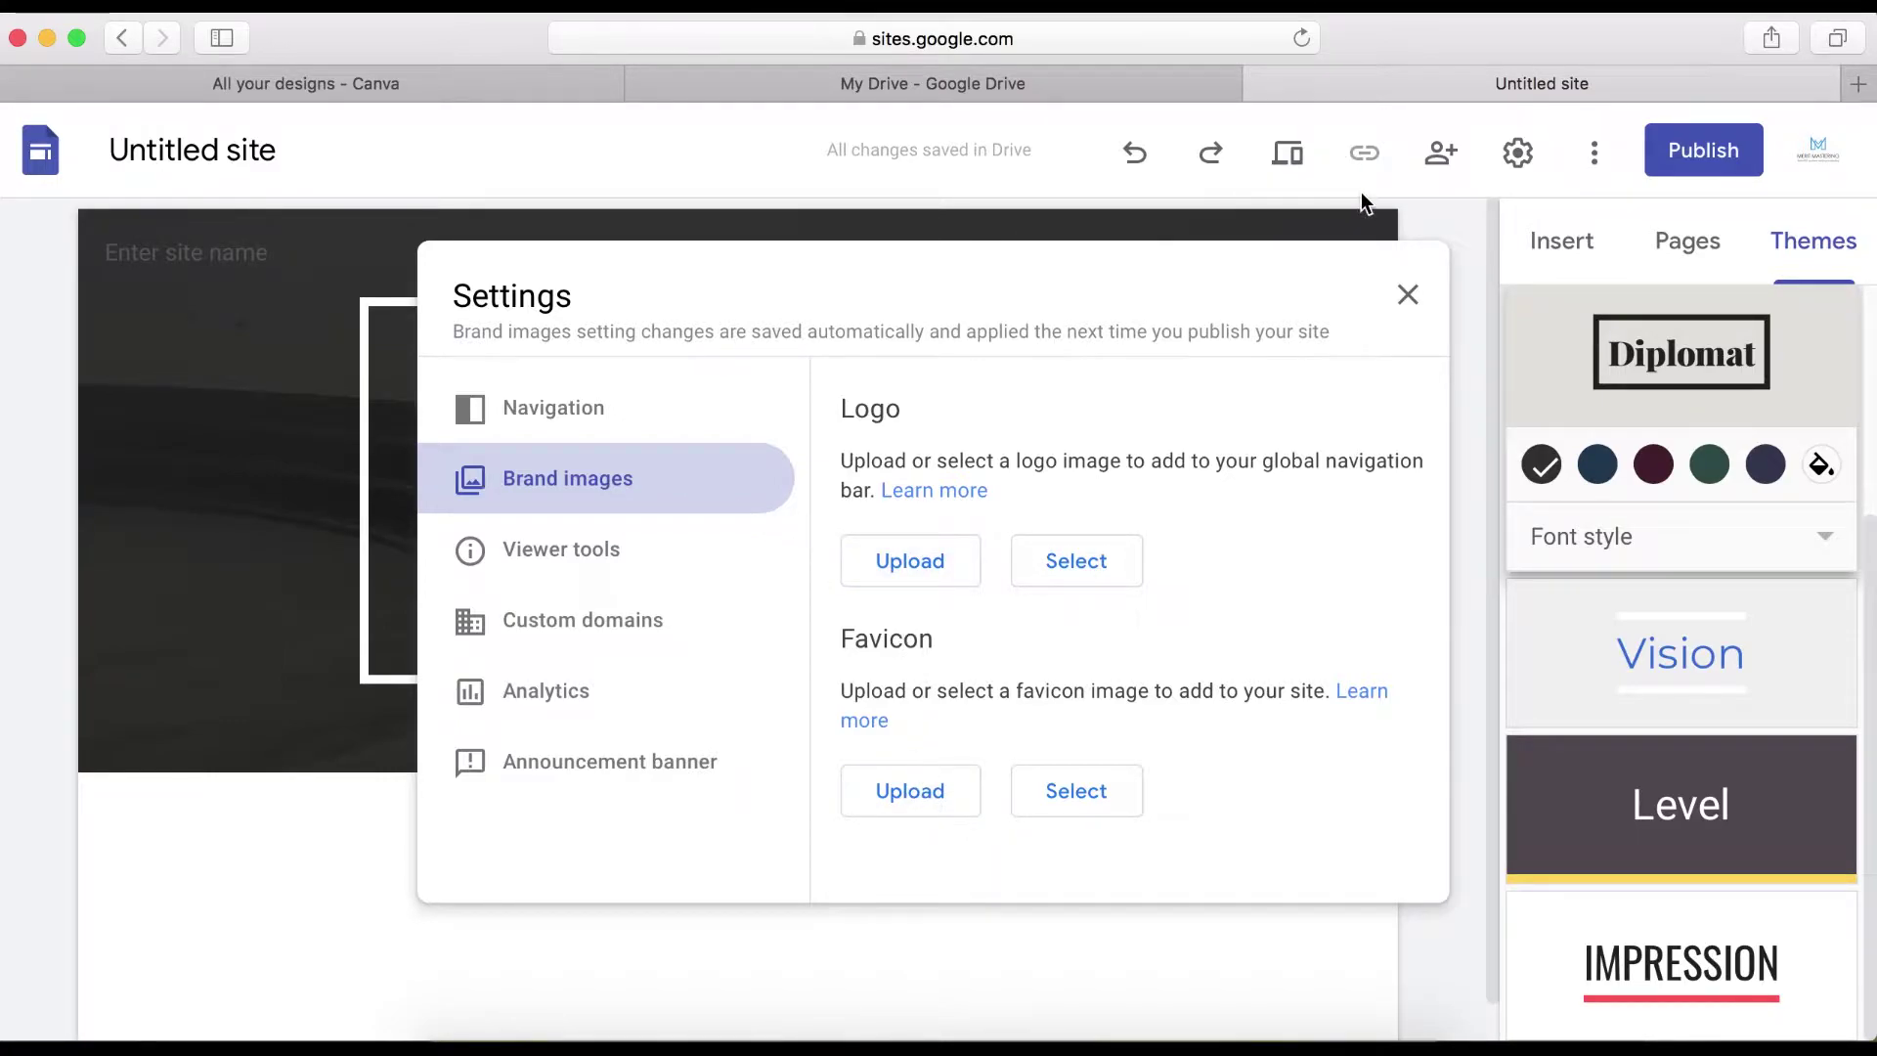
left_click(1408, 295)
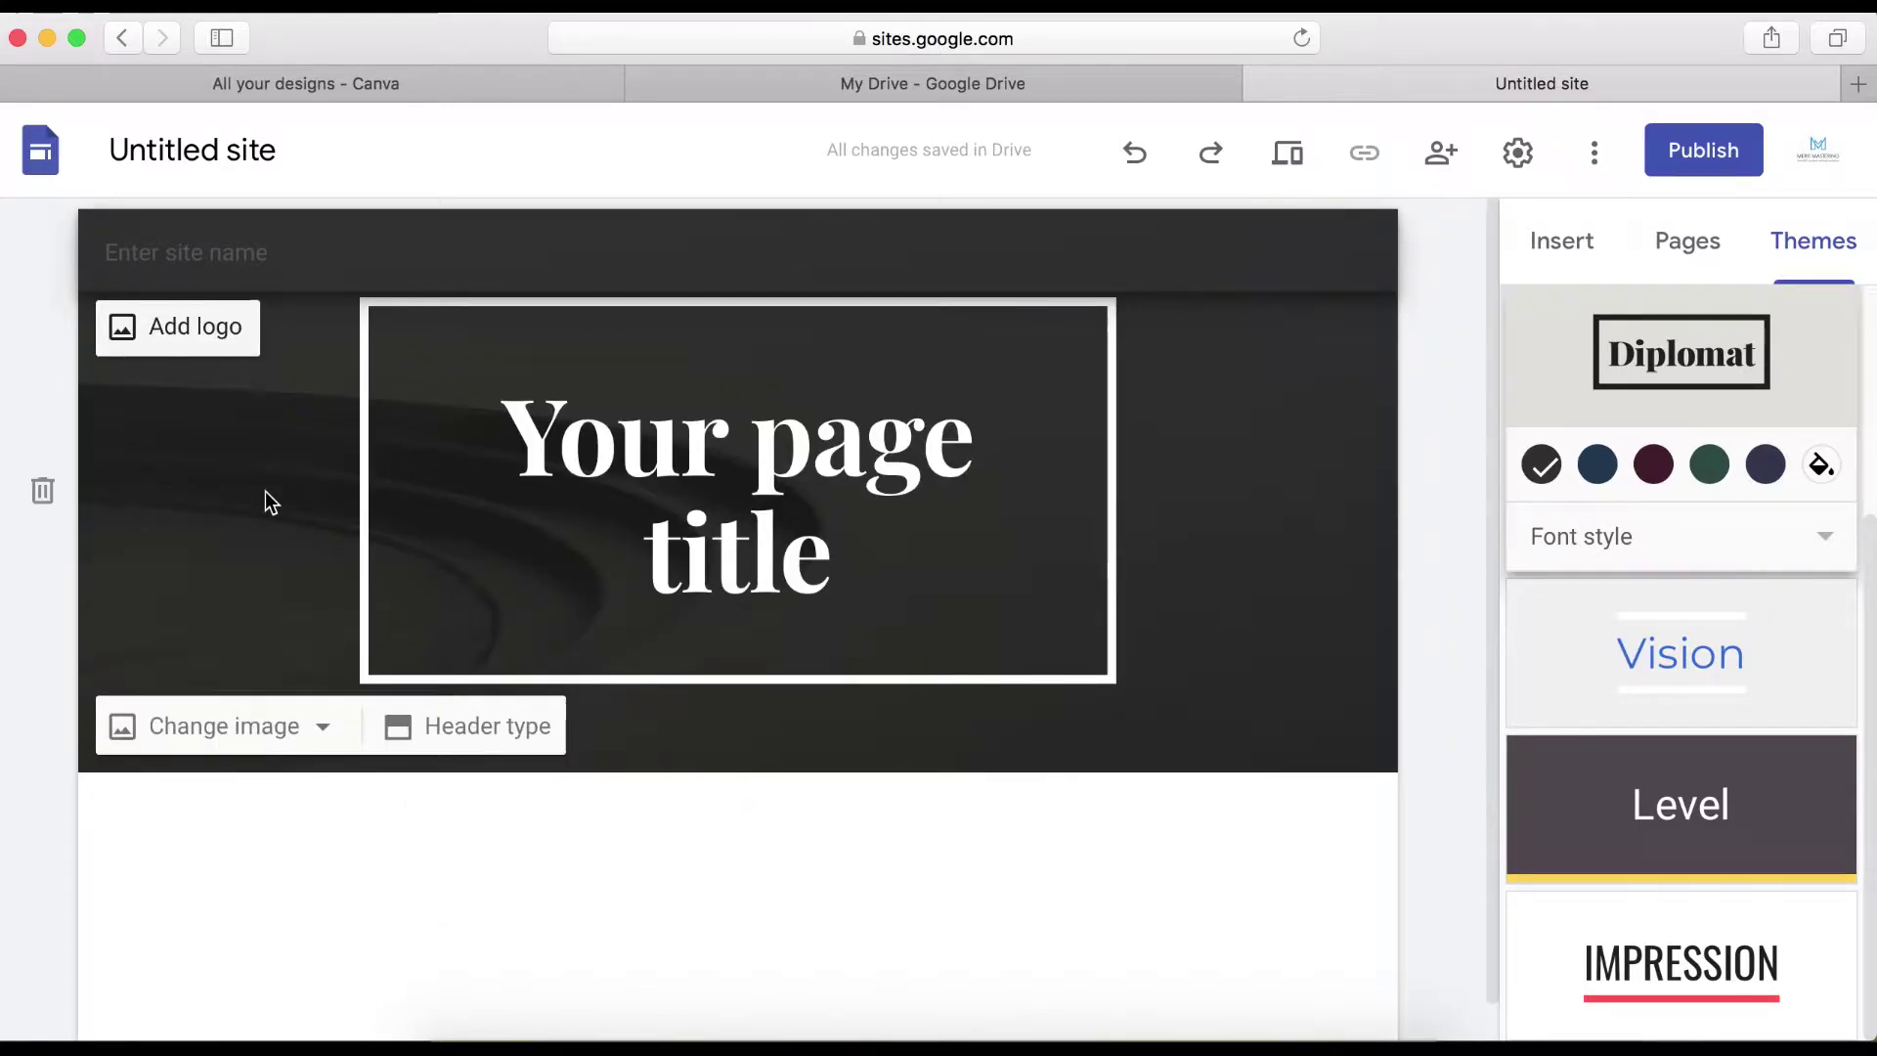
- Enter 'My website' as the site name, then select the page title and header
left_click(202, 253)
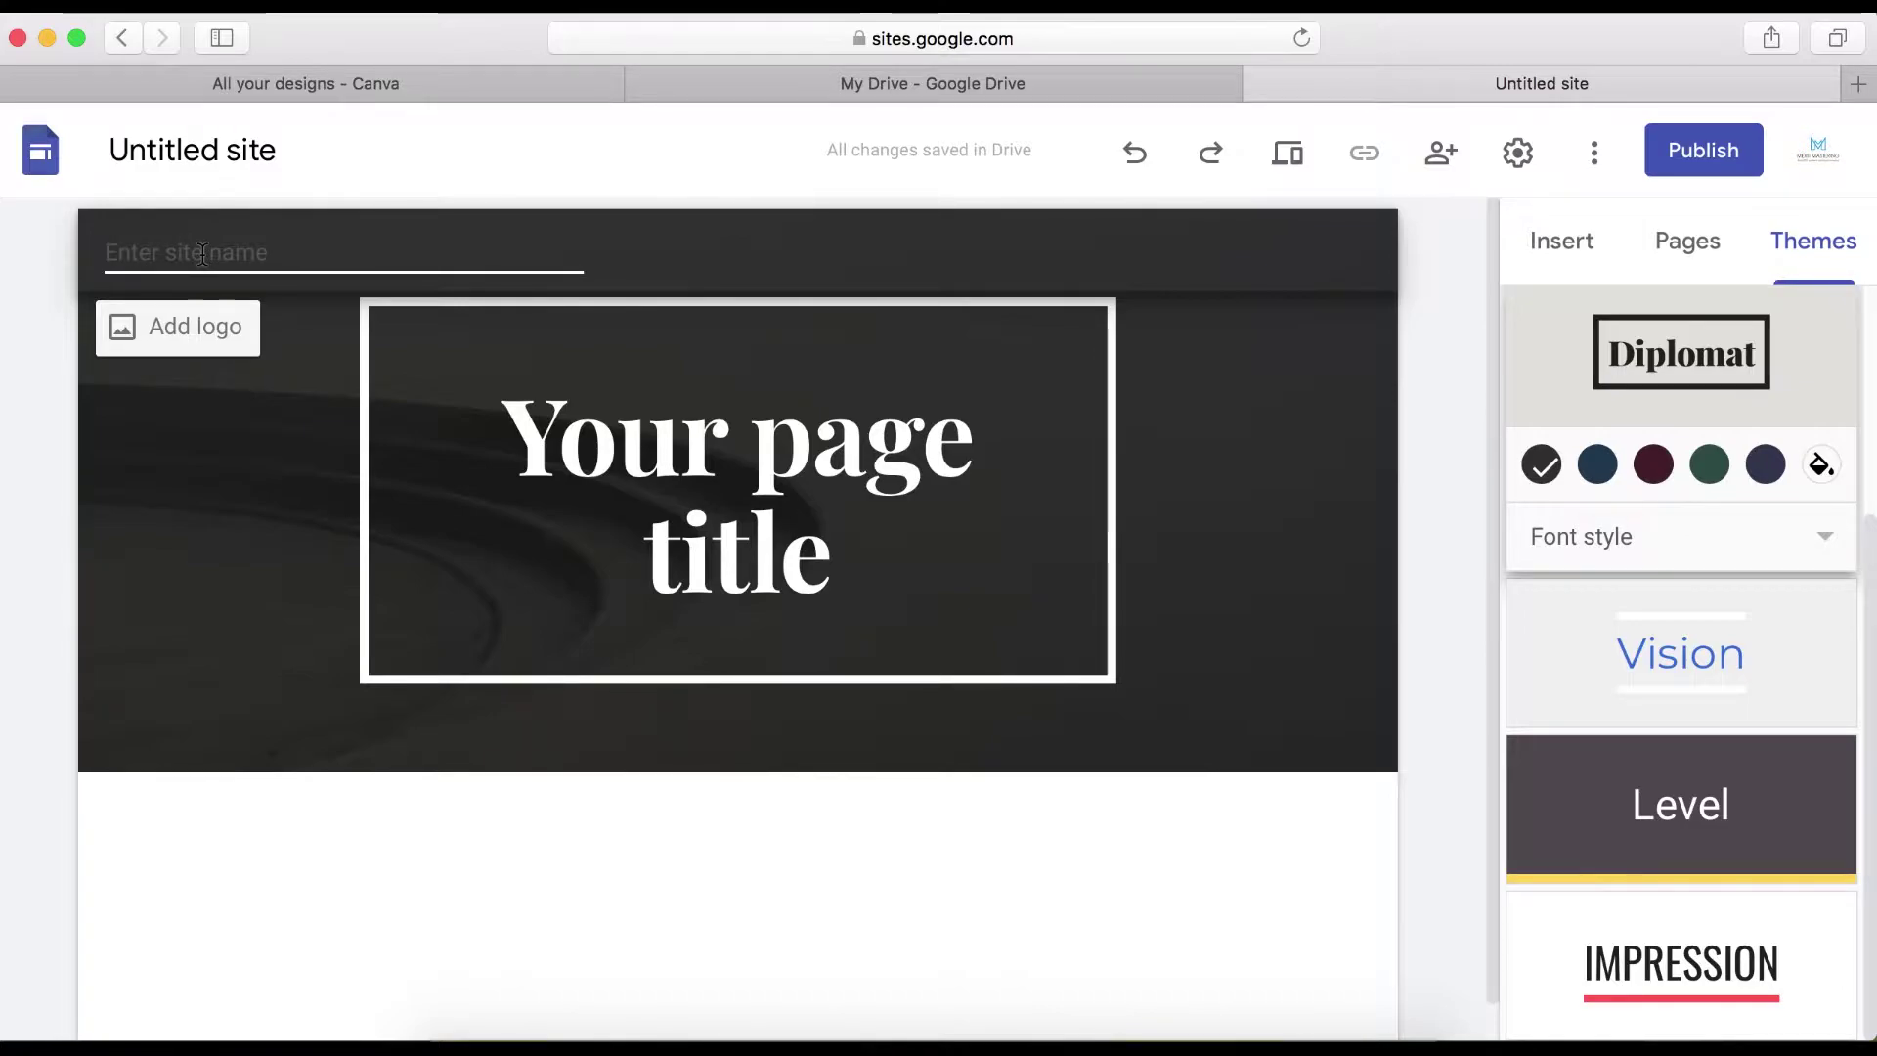
type("M")
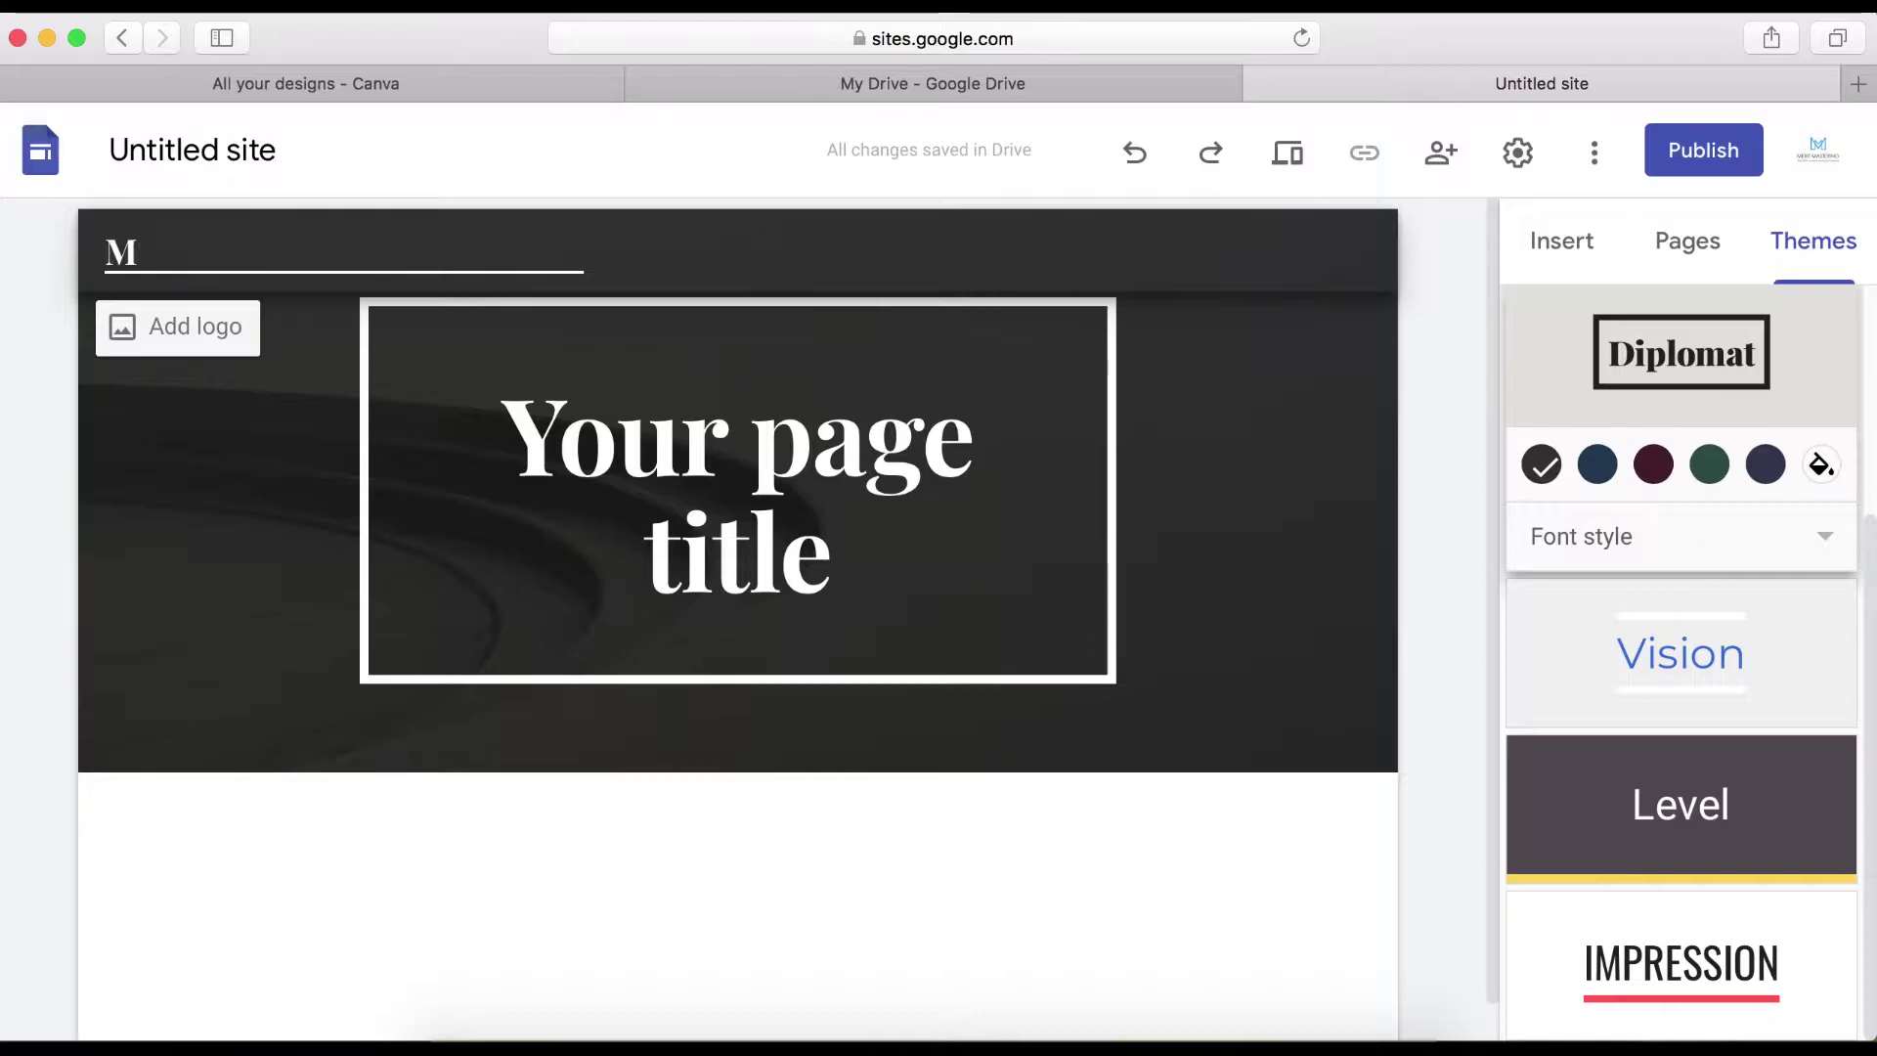
type("y website")
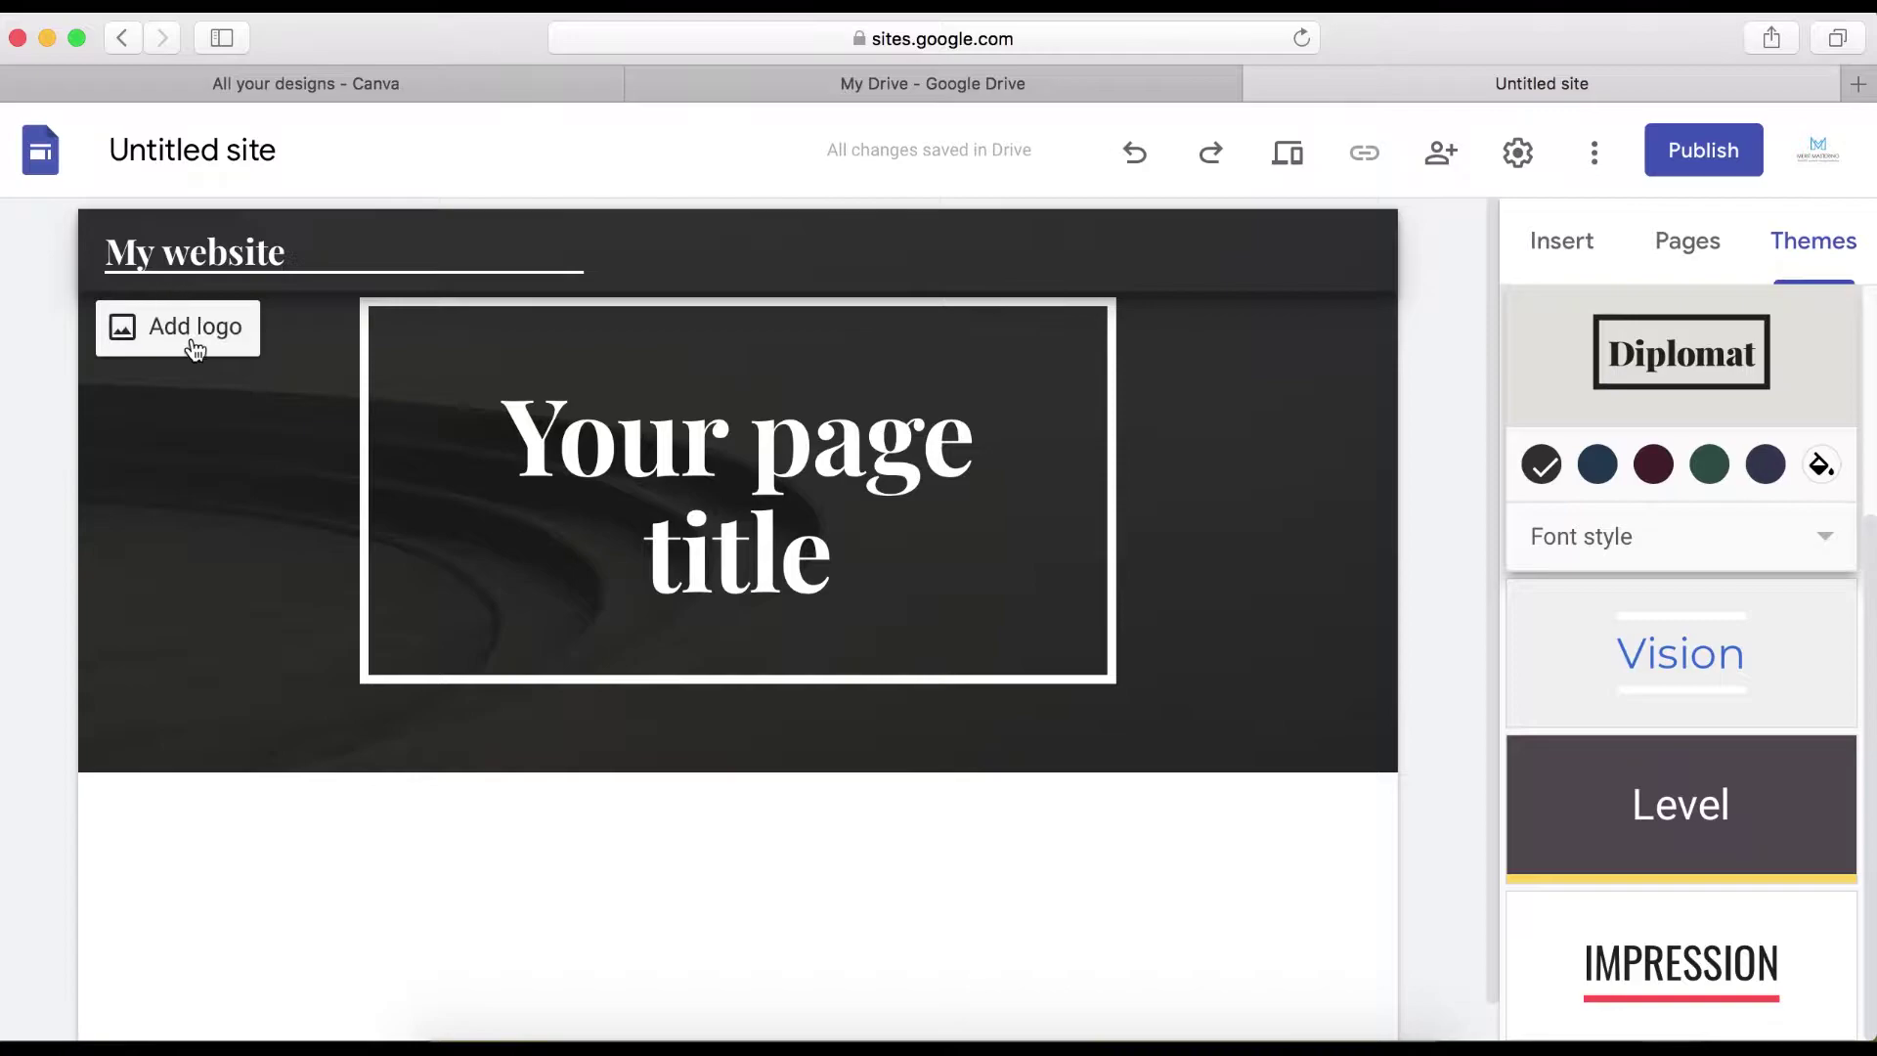
left_click(198, 473)
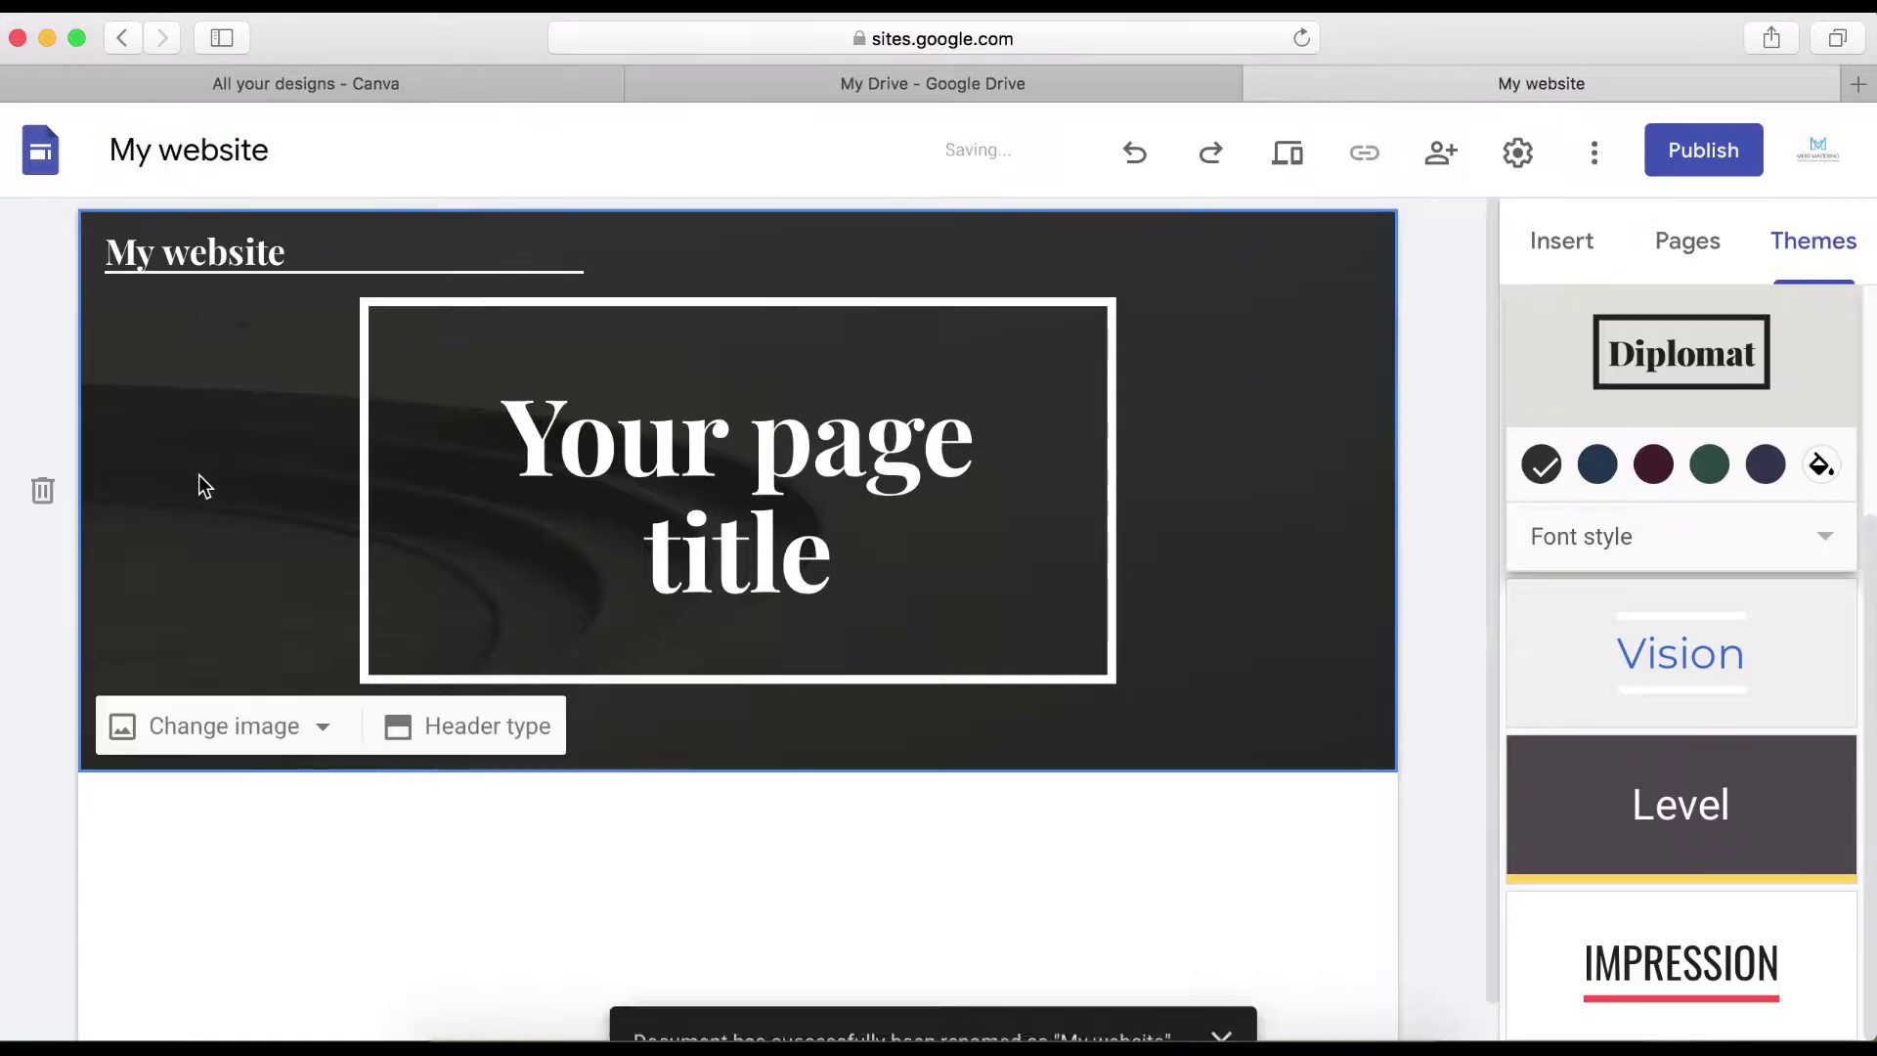
left_click(697, 486)
triple_click(756, 494)
left_click(1230, 694)
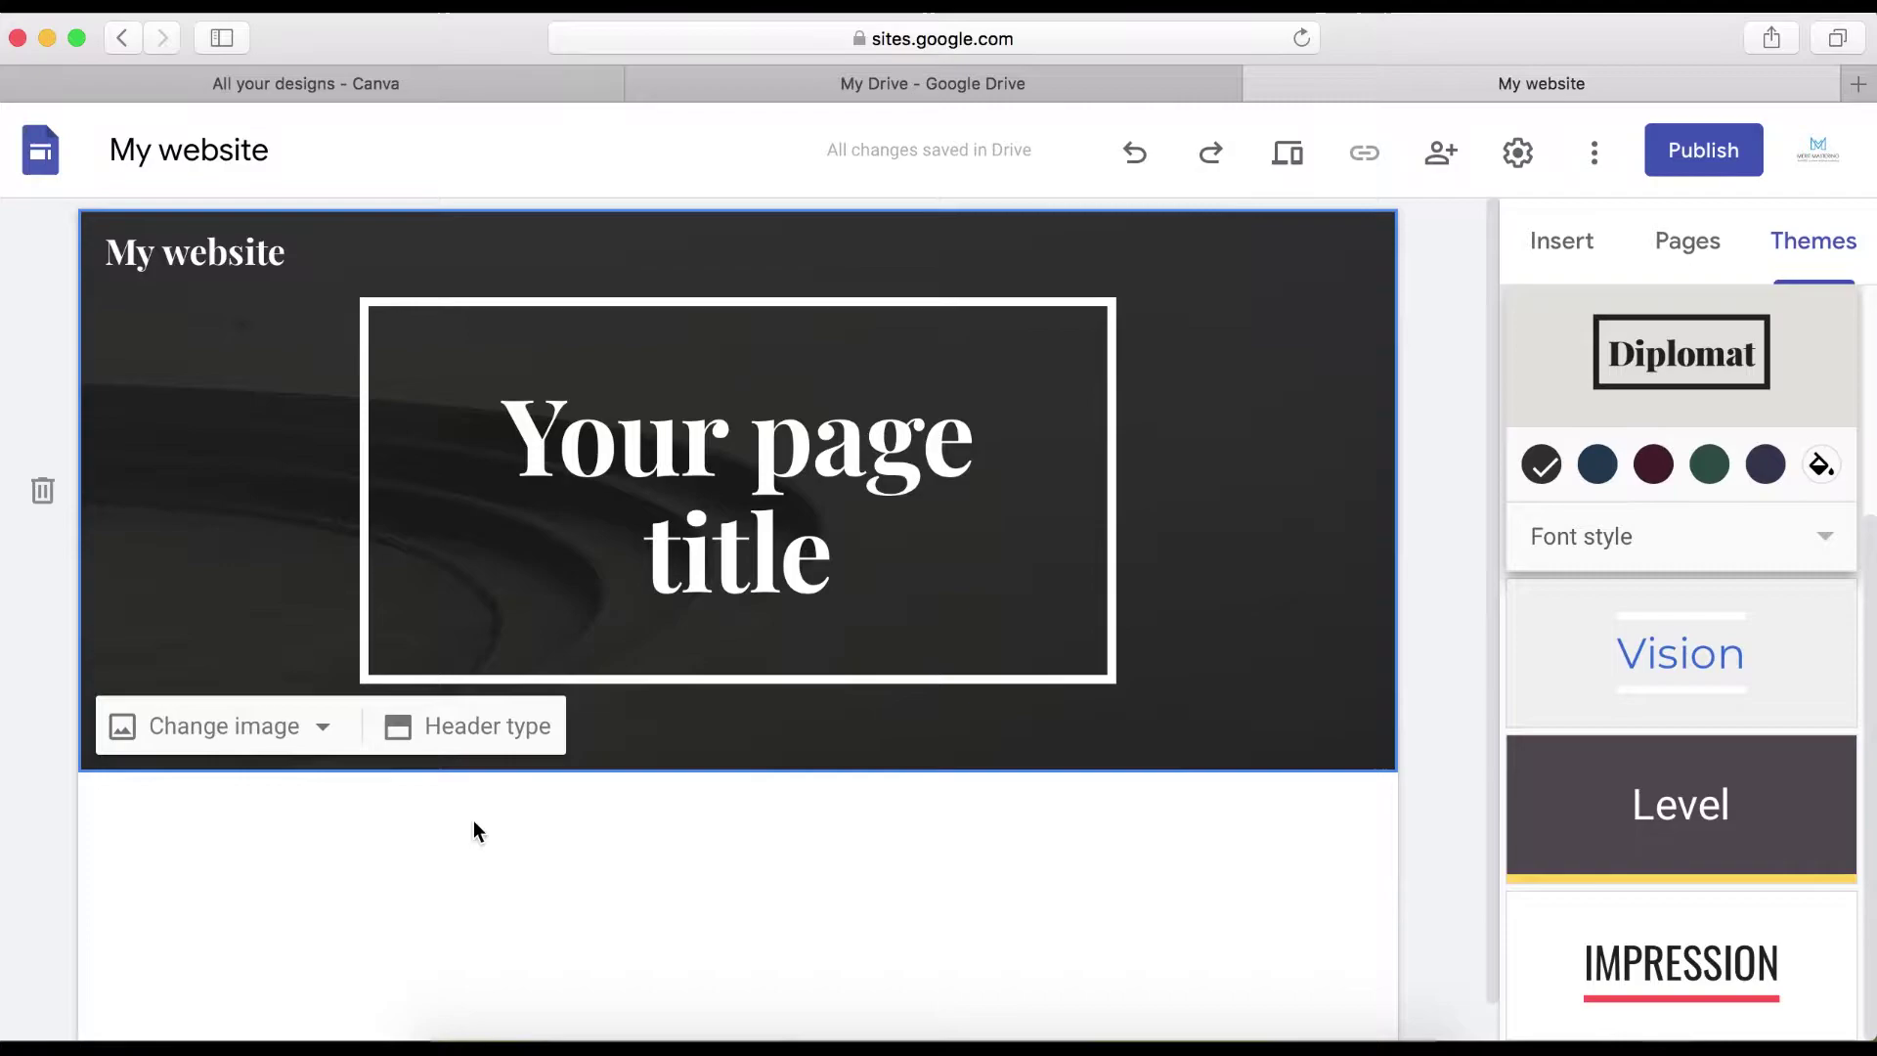
left_click(320, 733)
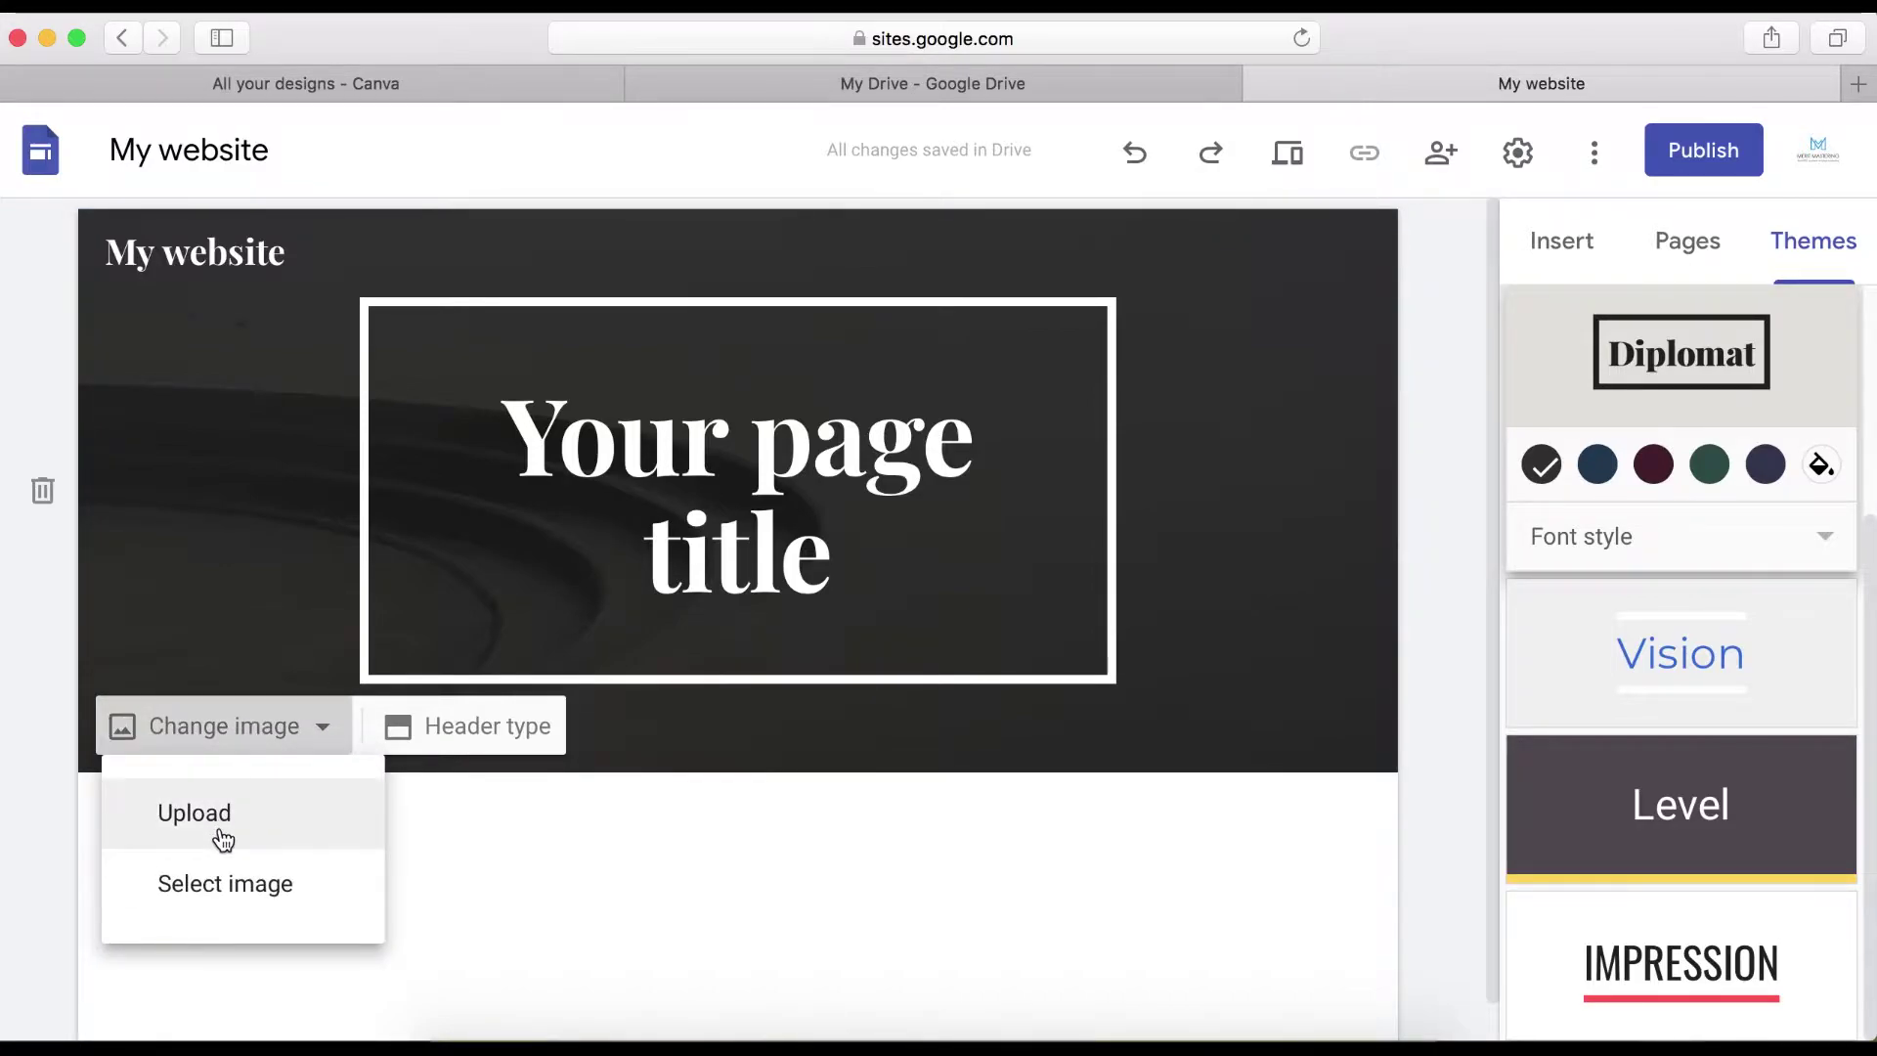
scroll(223, 839, "down", 1)
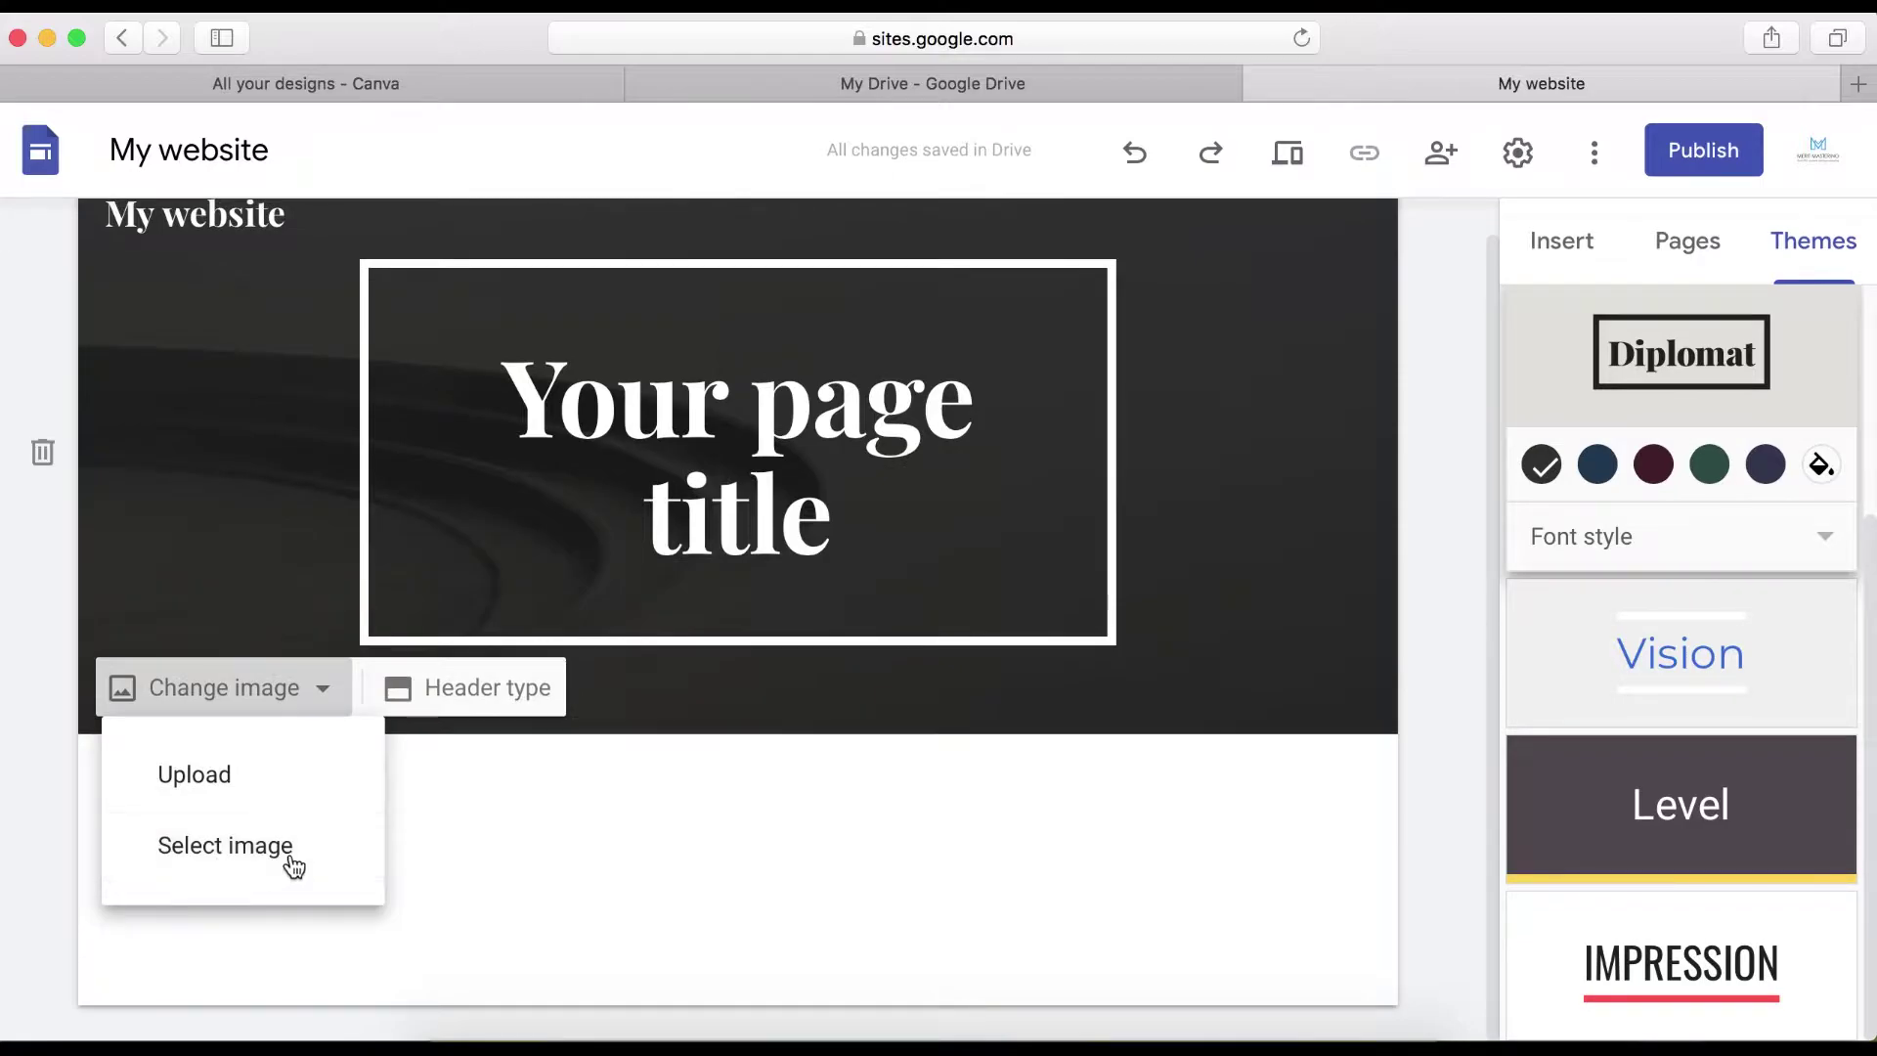
left_click(250, 864)
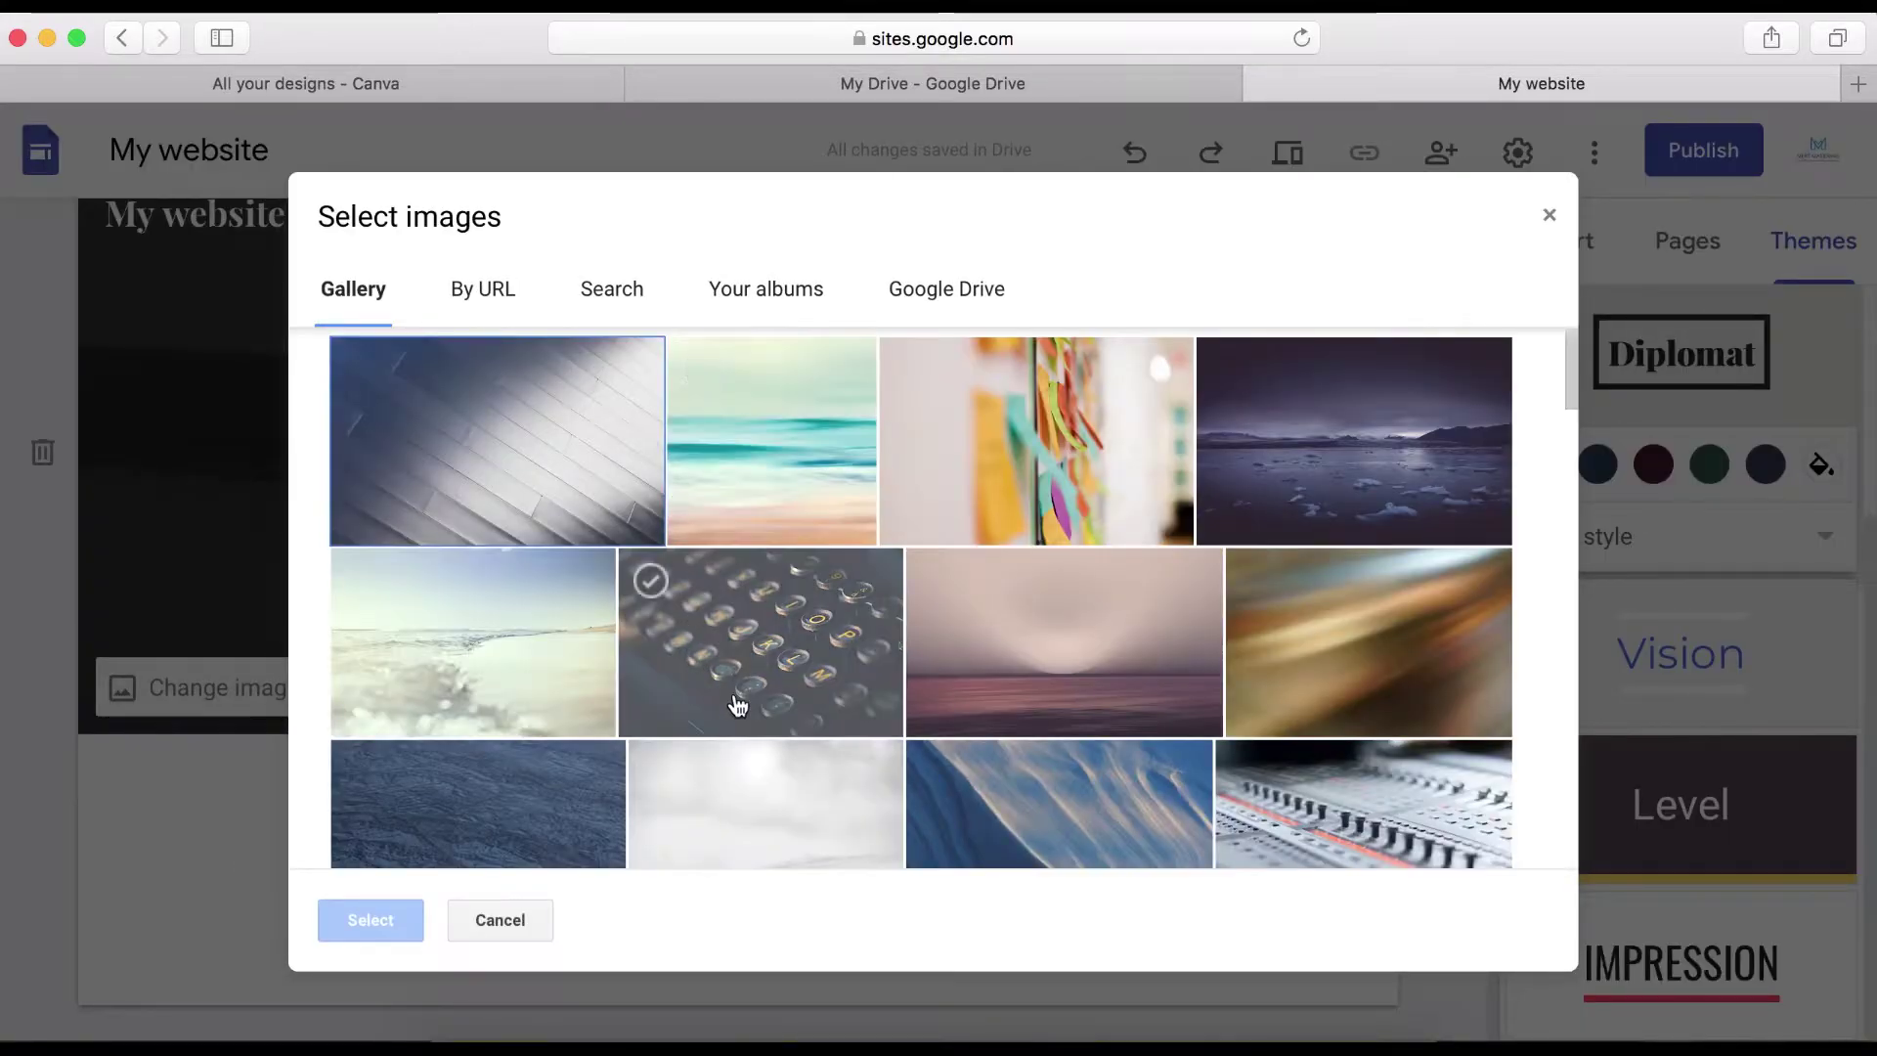
scroll(738, 704, "down", 5)
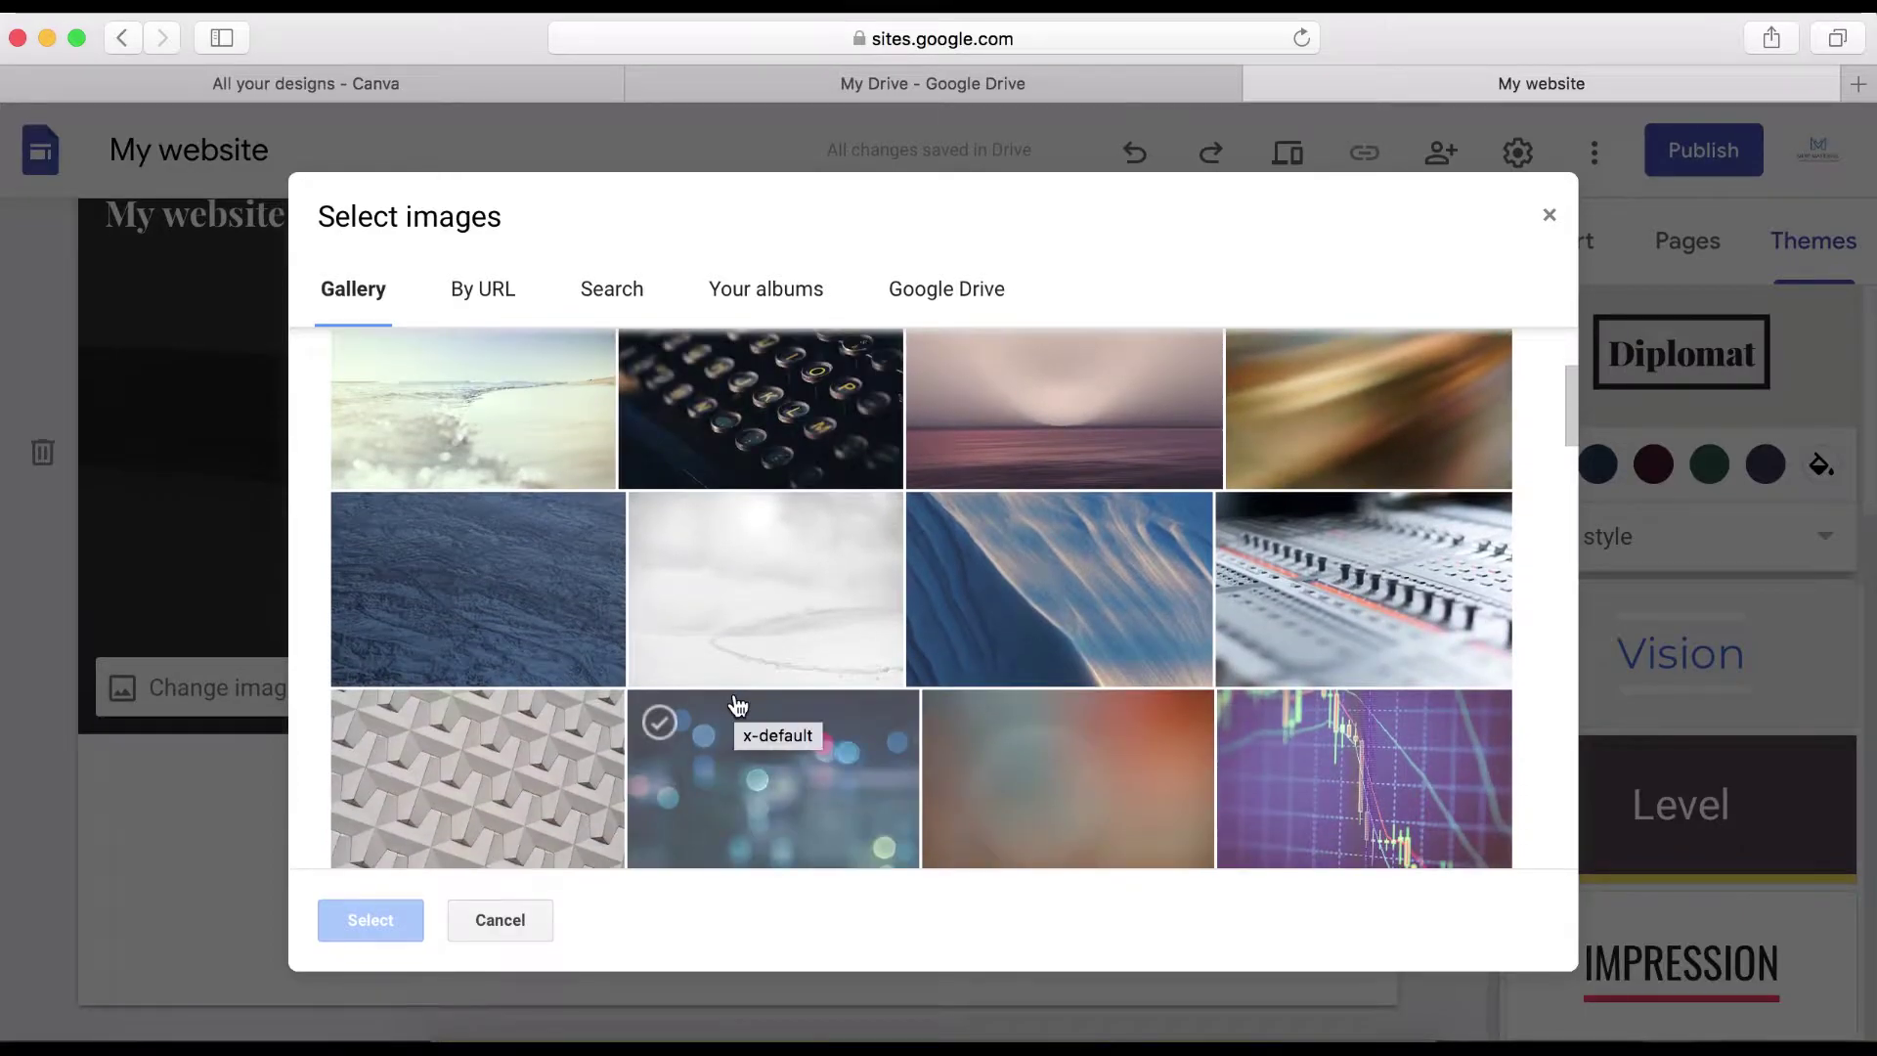
scroll(738, 706, "down", 8)
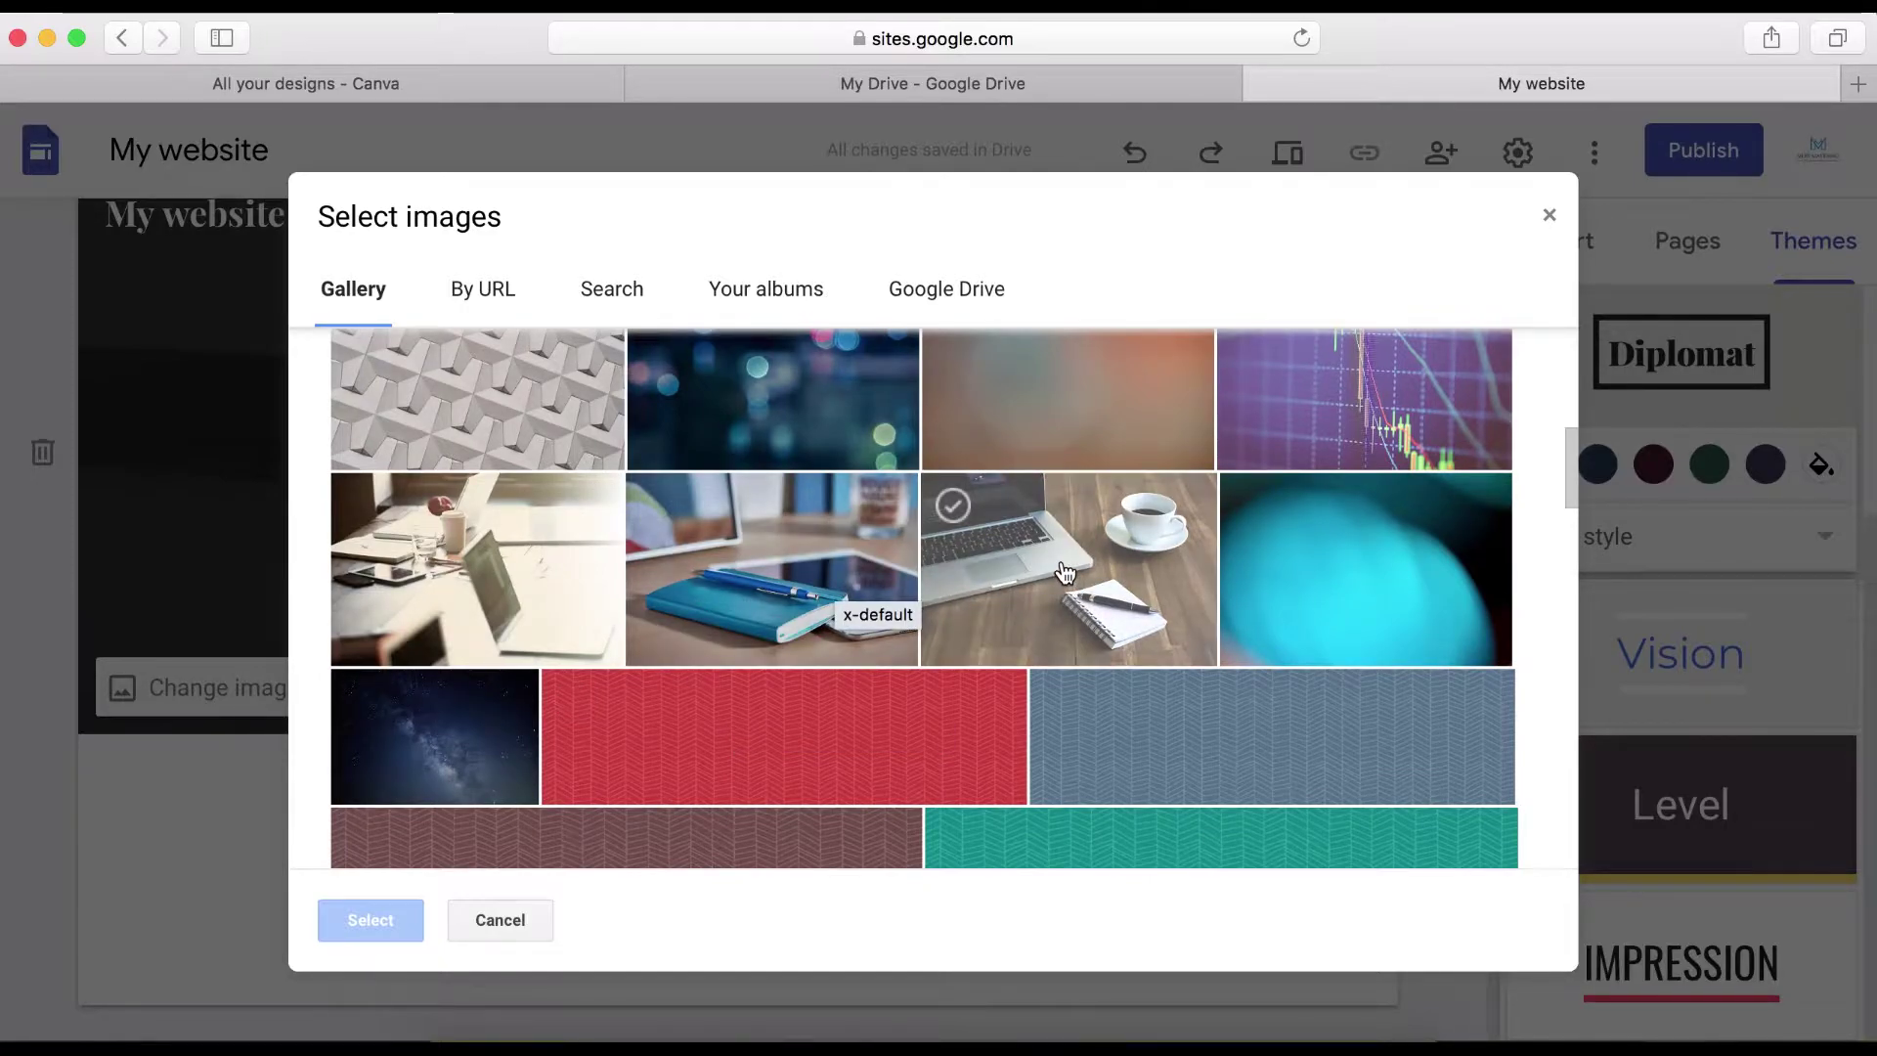
left_click(1065, 572)
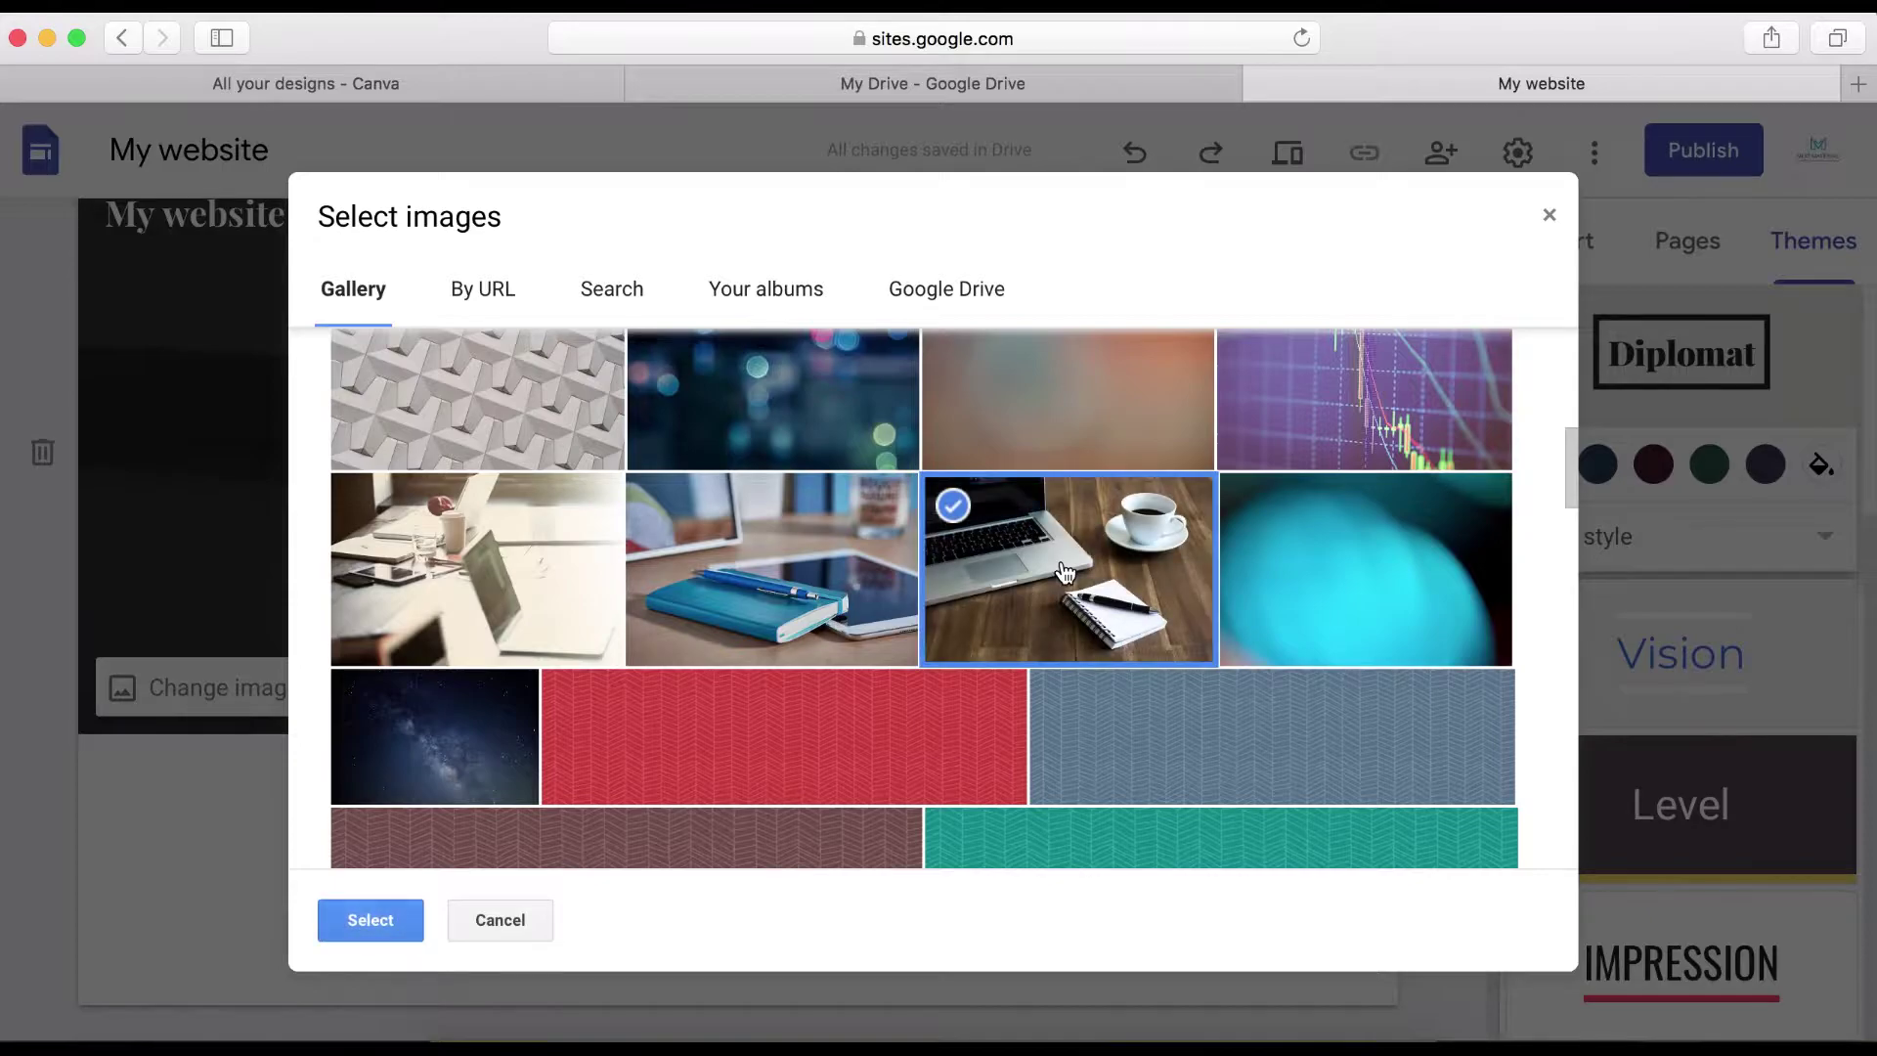
left_click(391, 931)
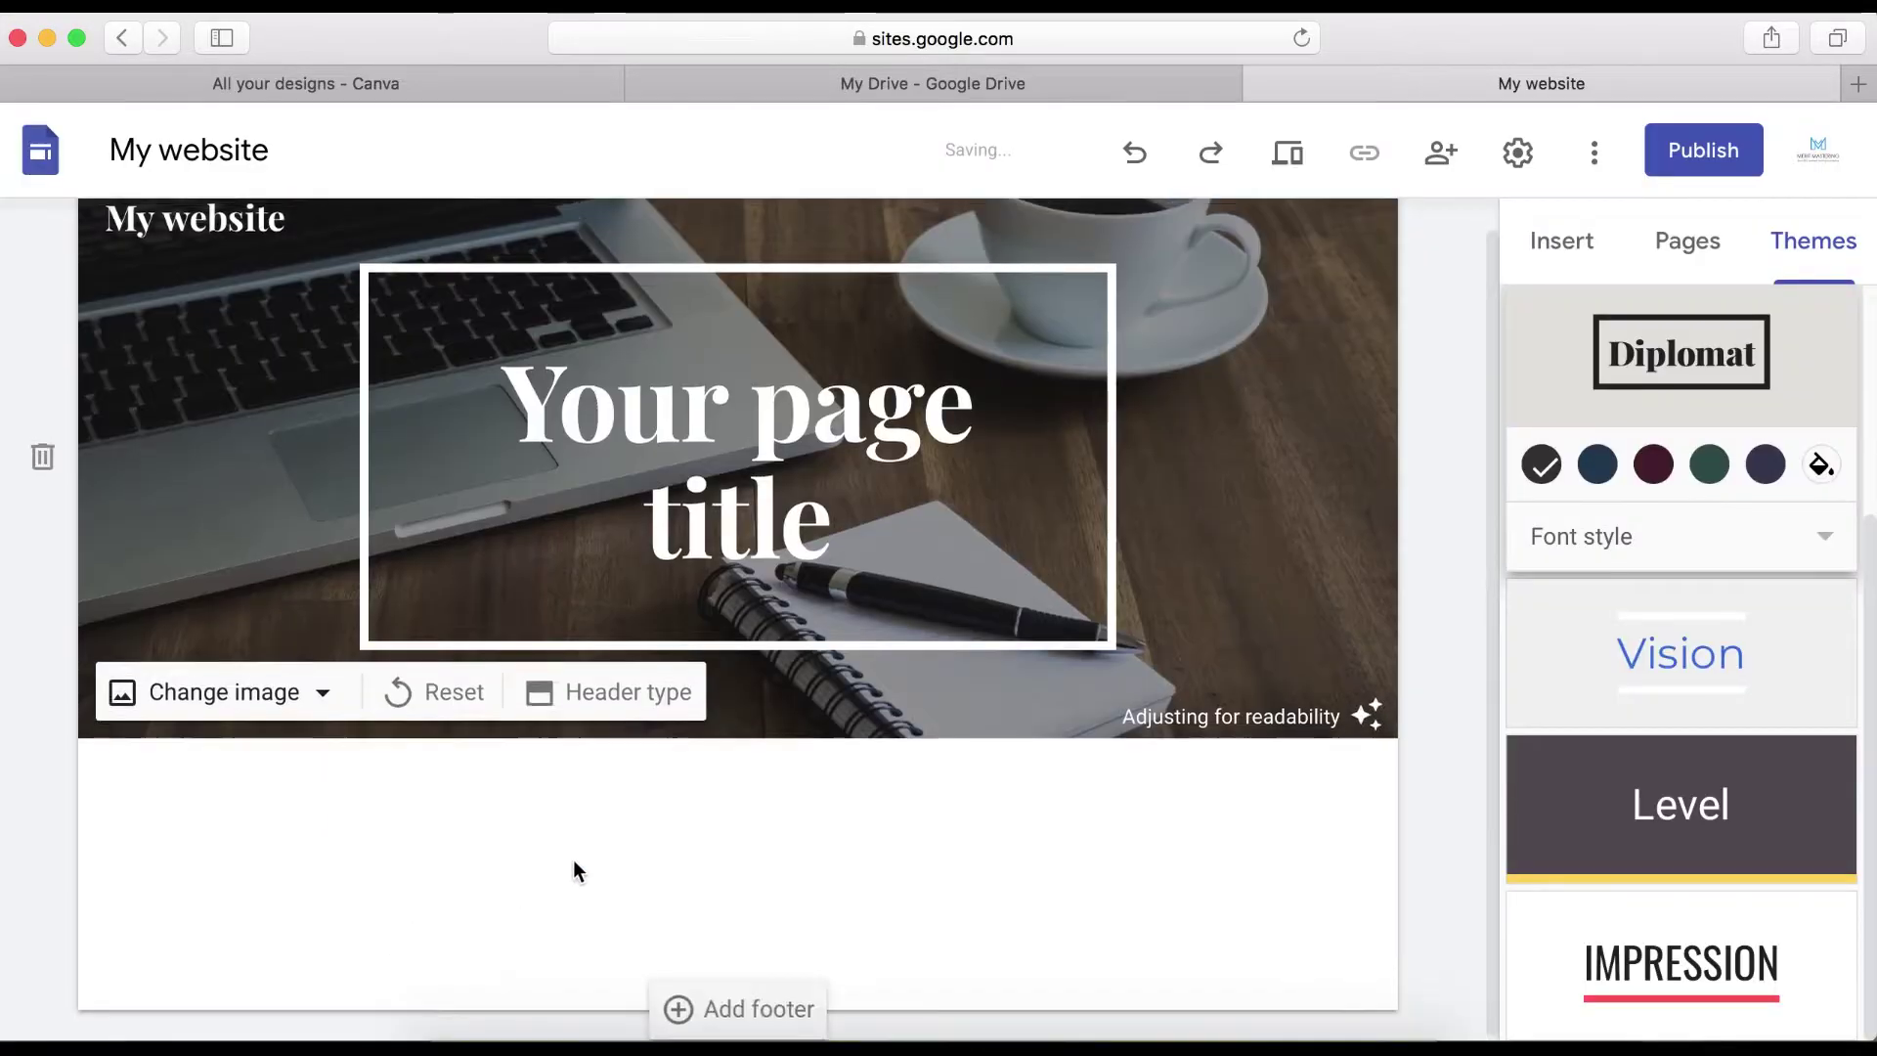
scroll(573, 860, "up", 1)
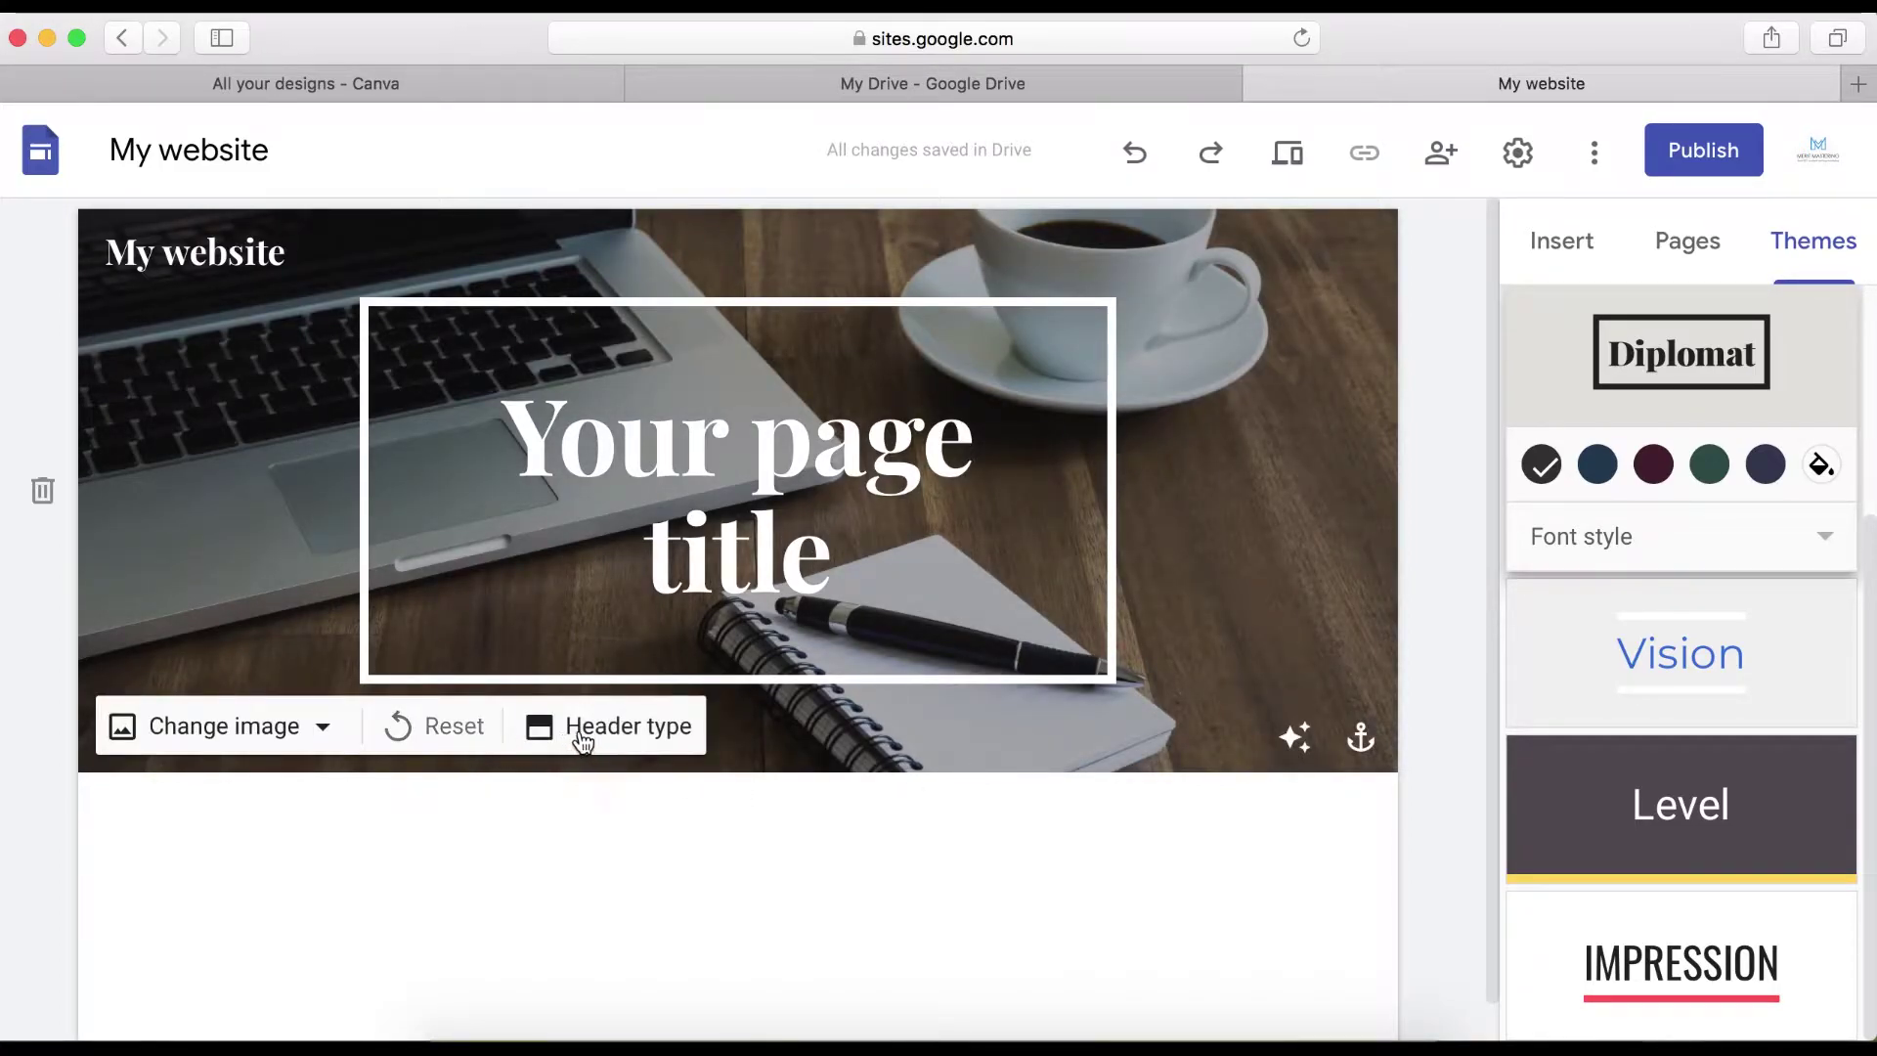
- Try the Cover and Title only header types, then settle on Large banner
left_click(626, 749)
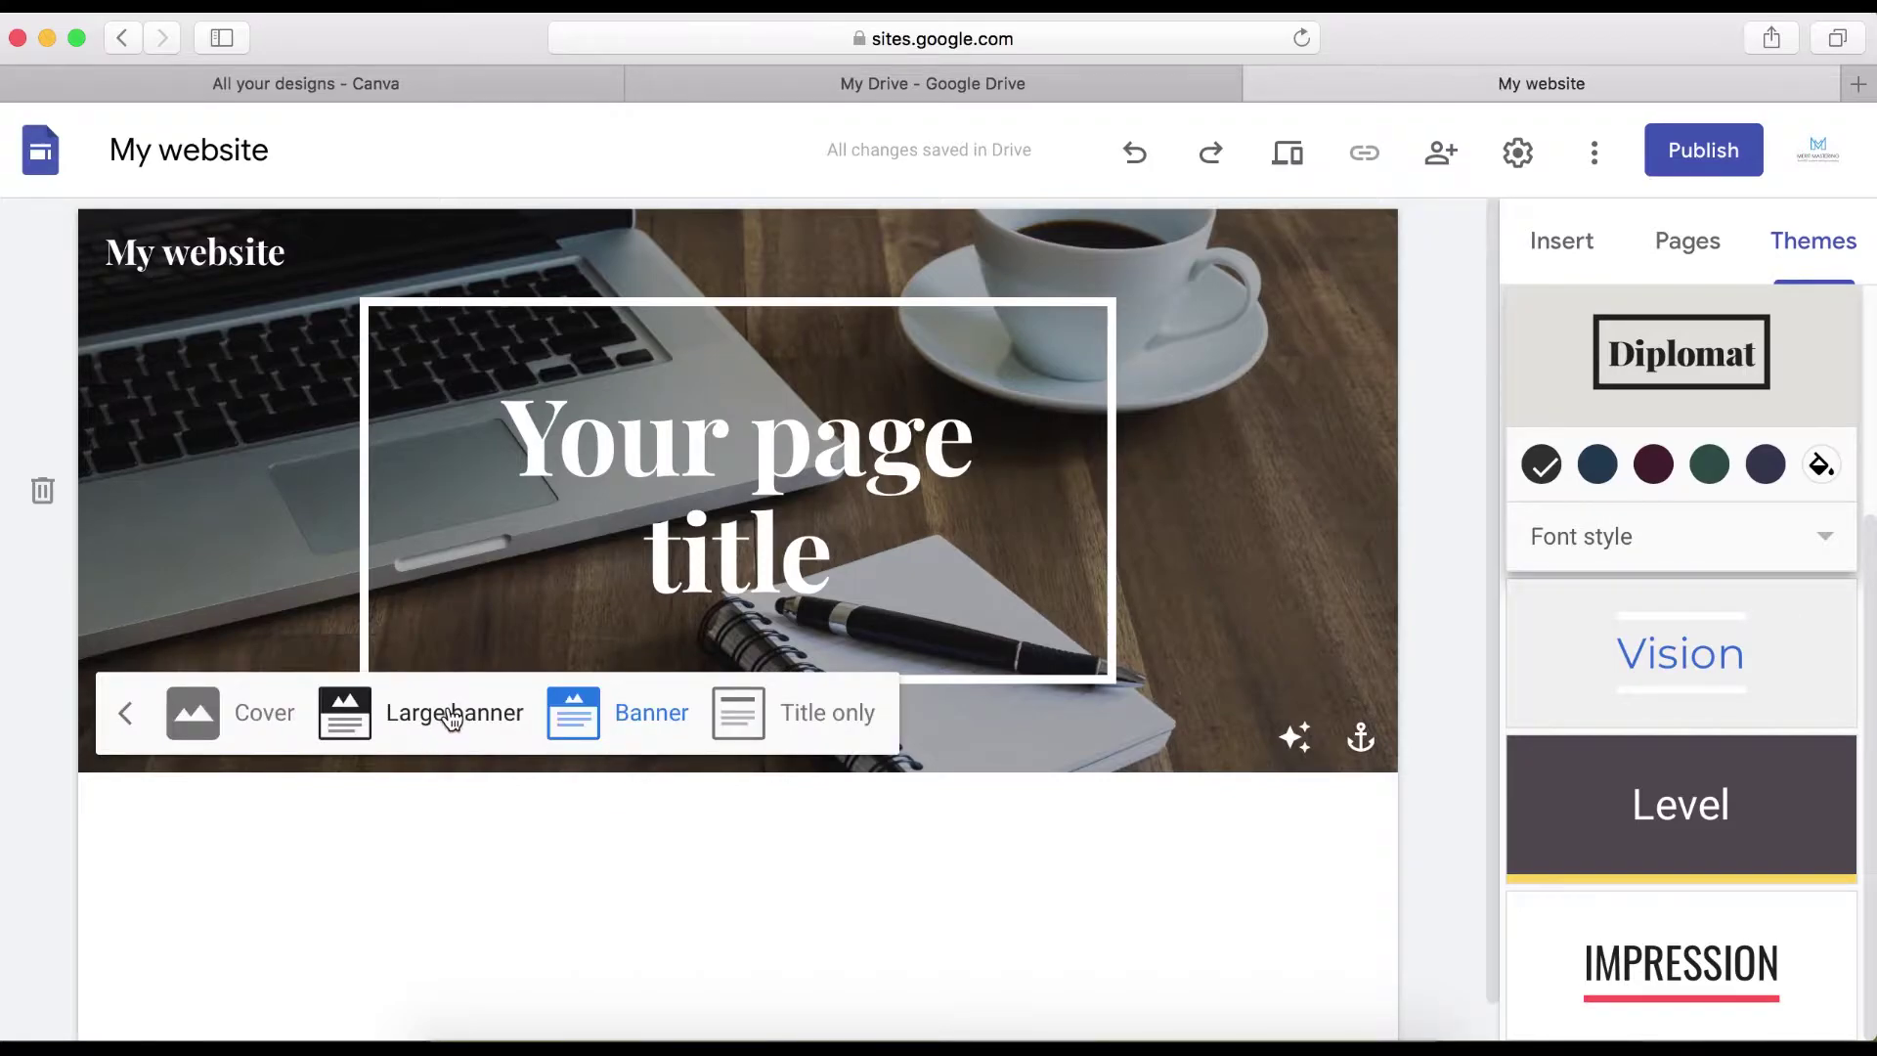
left_click(451, 718)
left_click(278, 962)
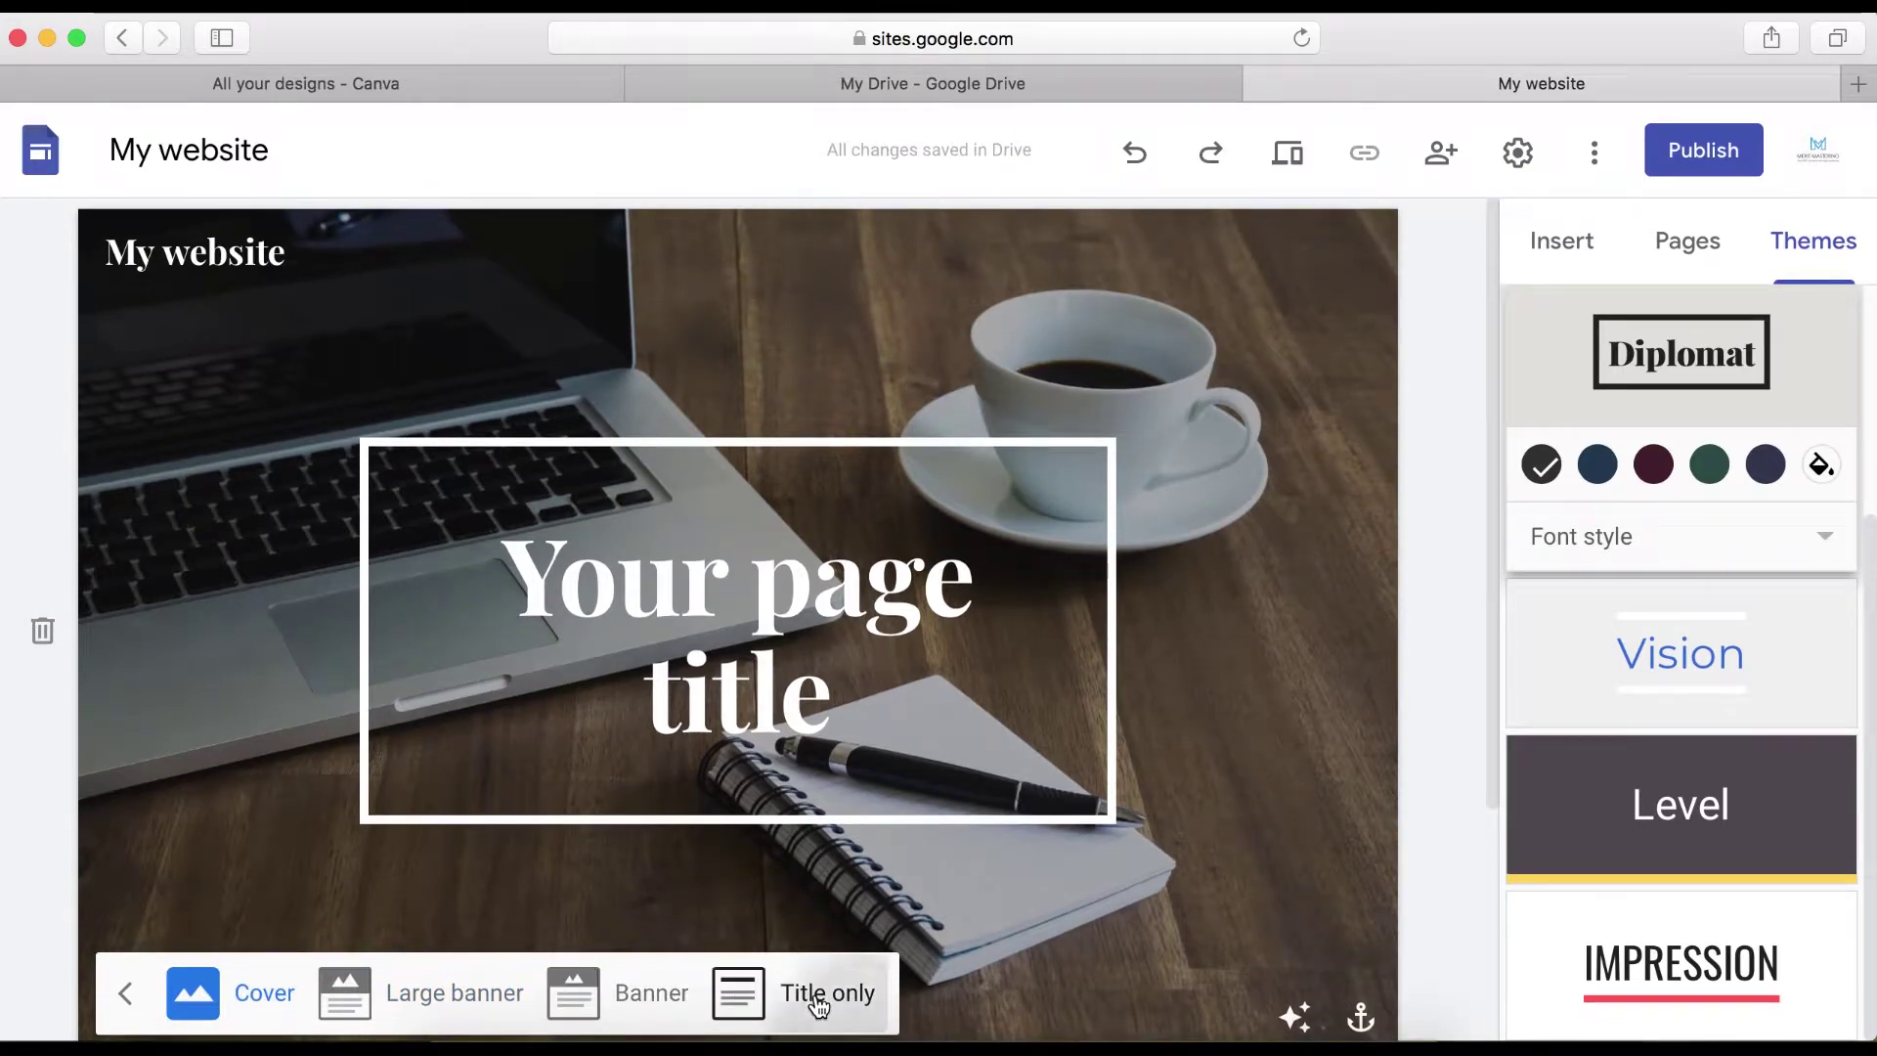
left_click(820, 998)
left_click(436, 447)
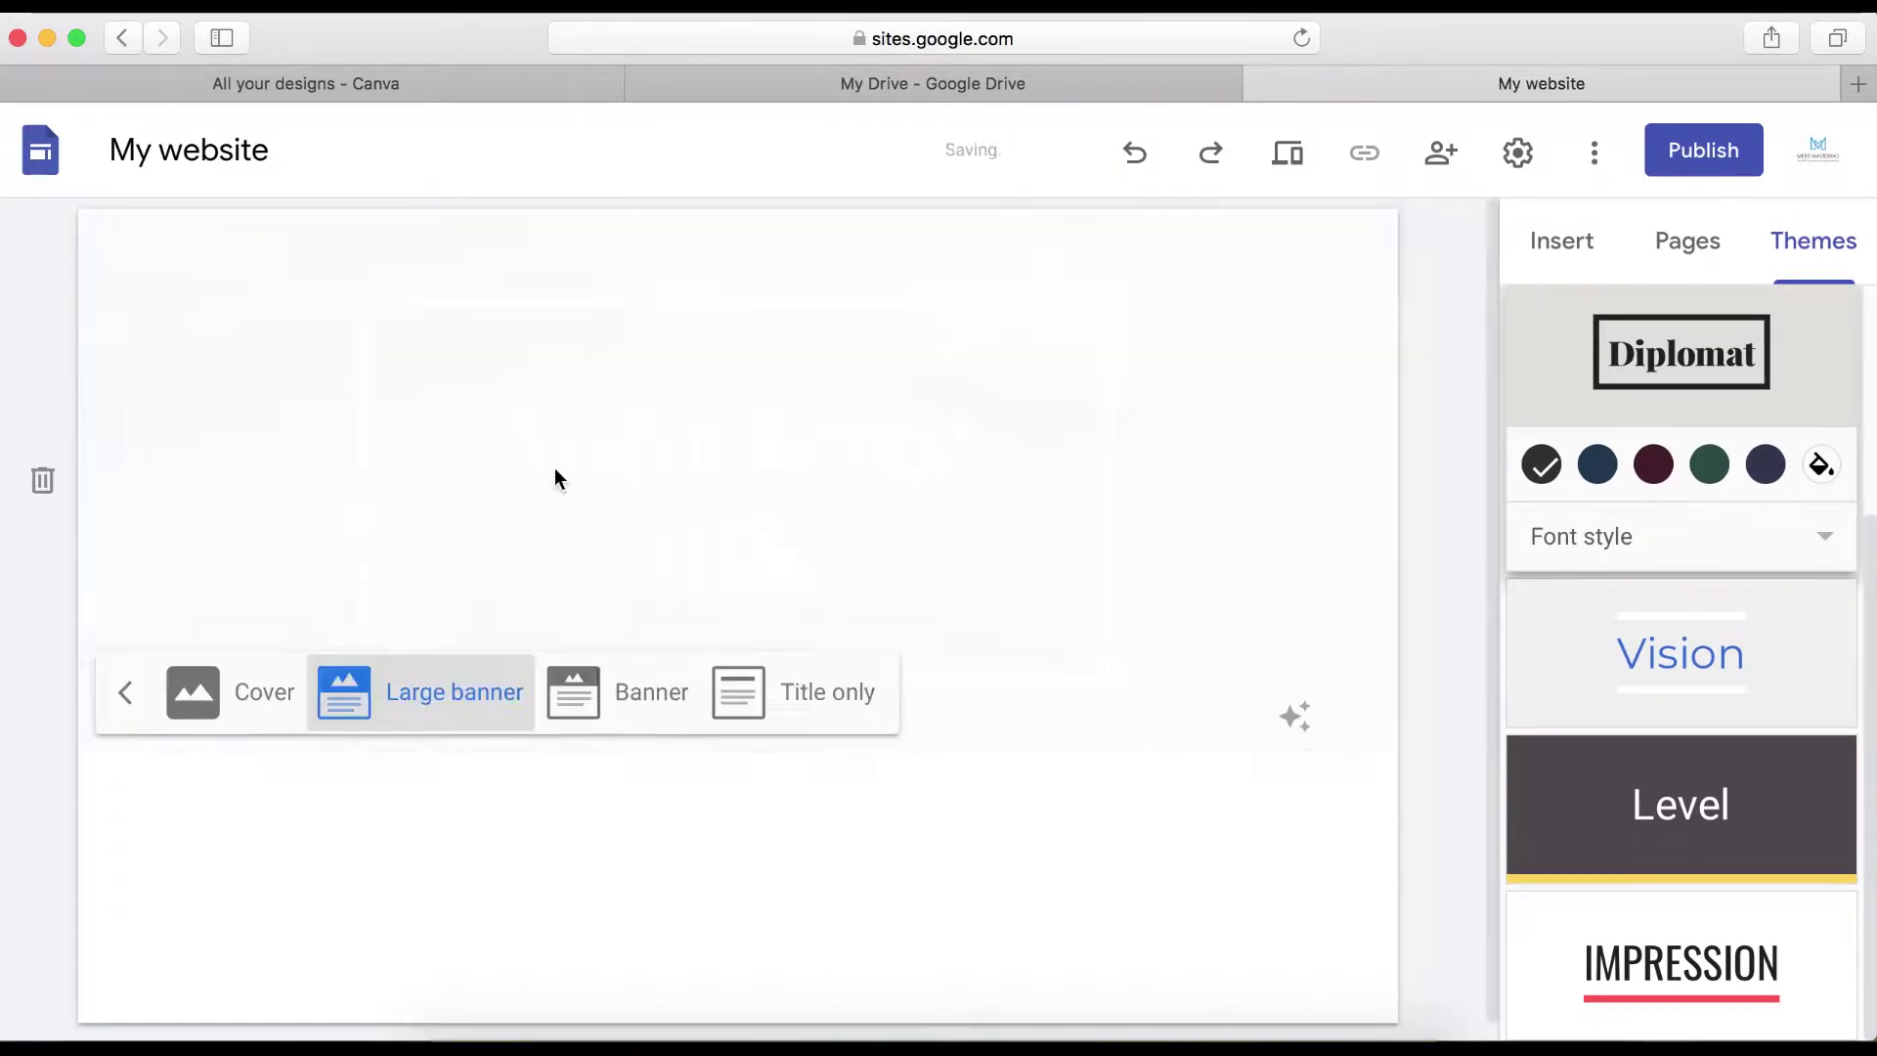
scroll(1191, 724, "down", 1)
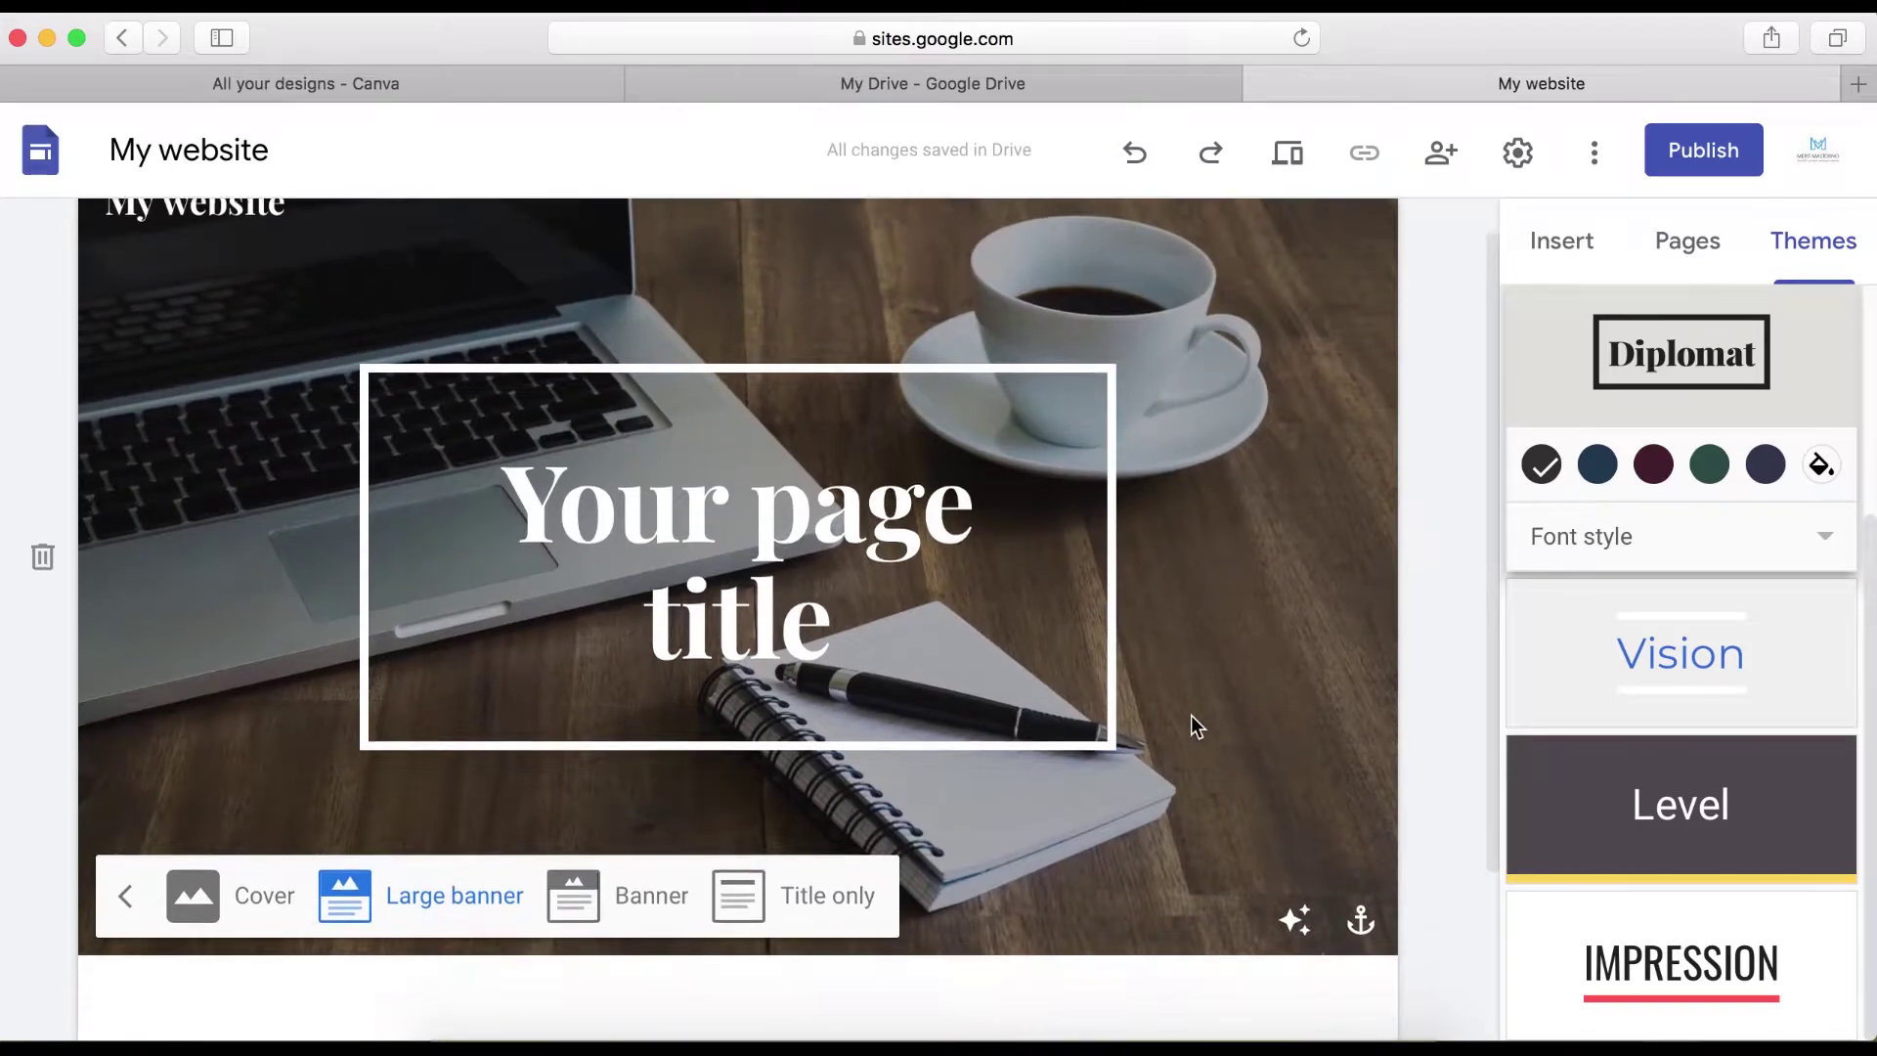
scroll(1191, 724, "down", 4)
scroll(829, 577, "up", 5)
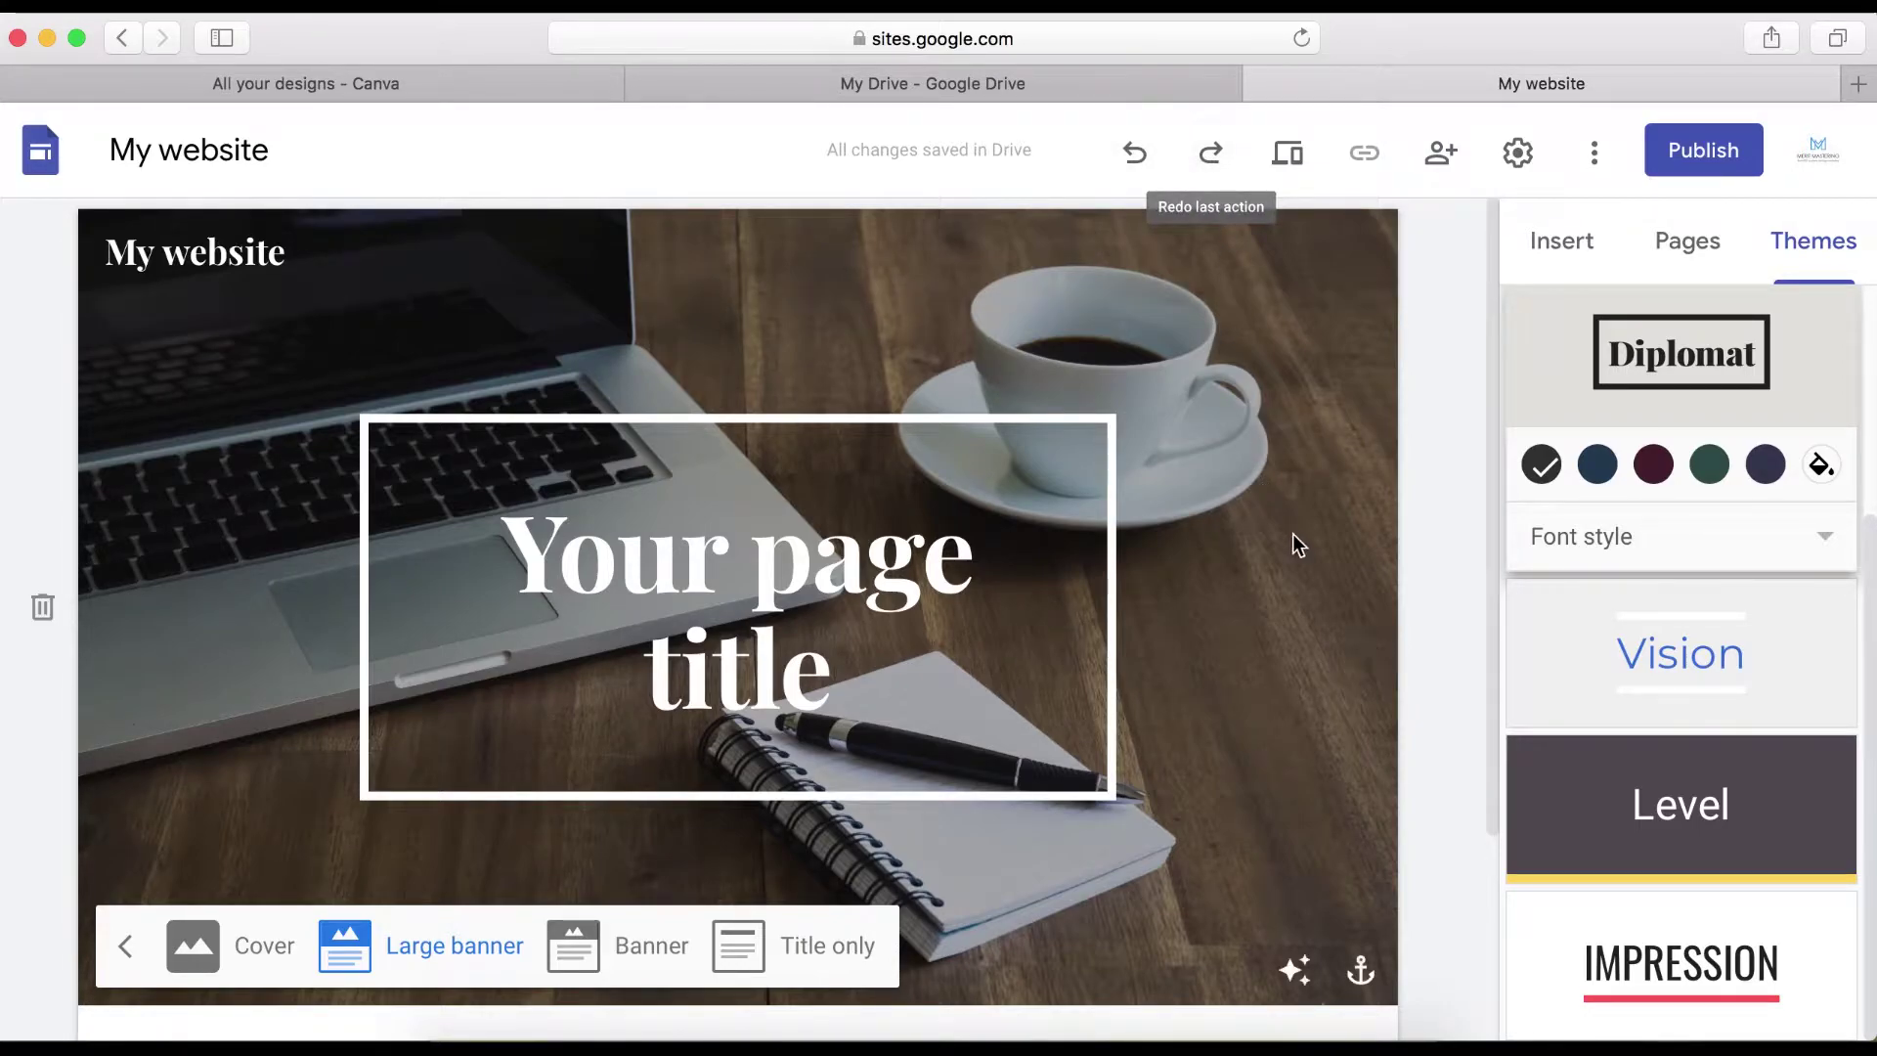
scroll(1256, 604, "down", 5)
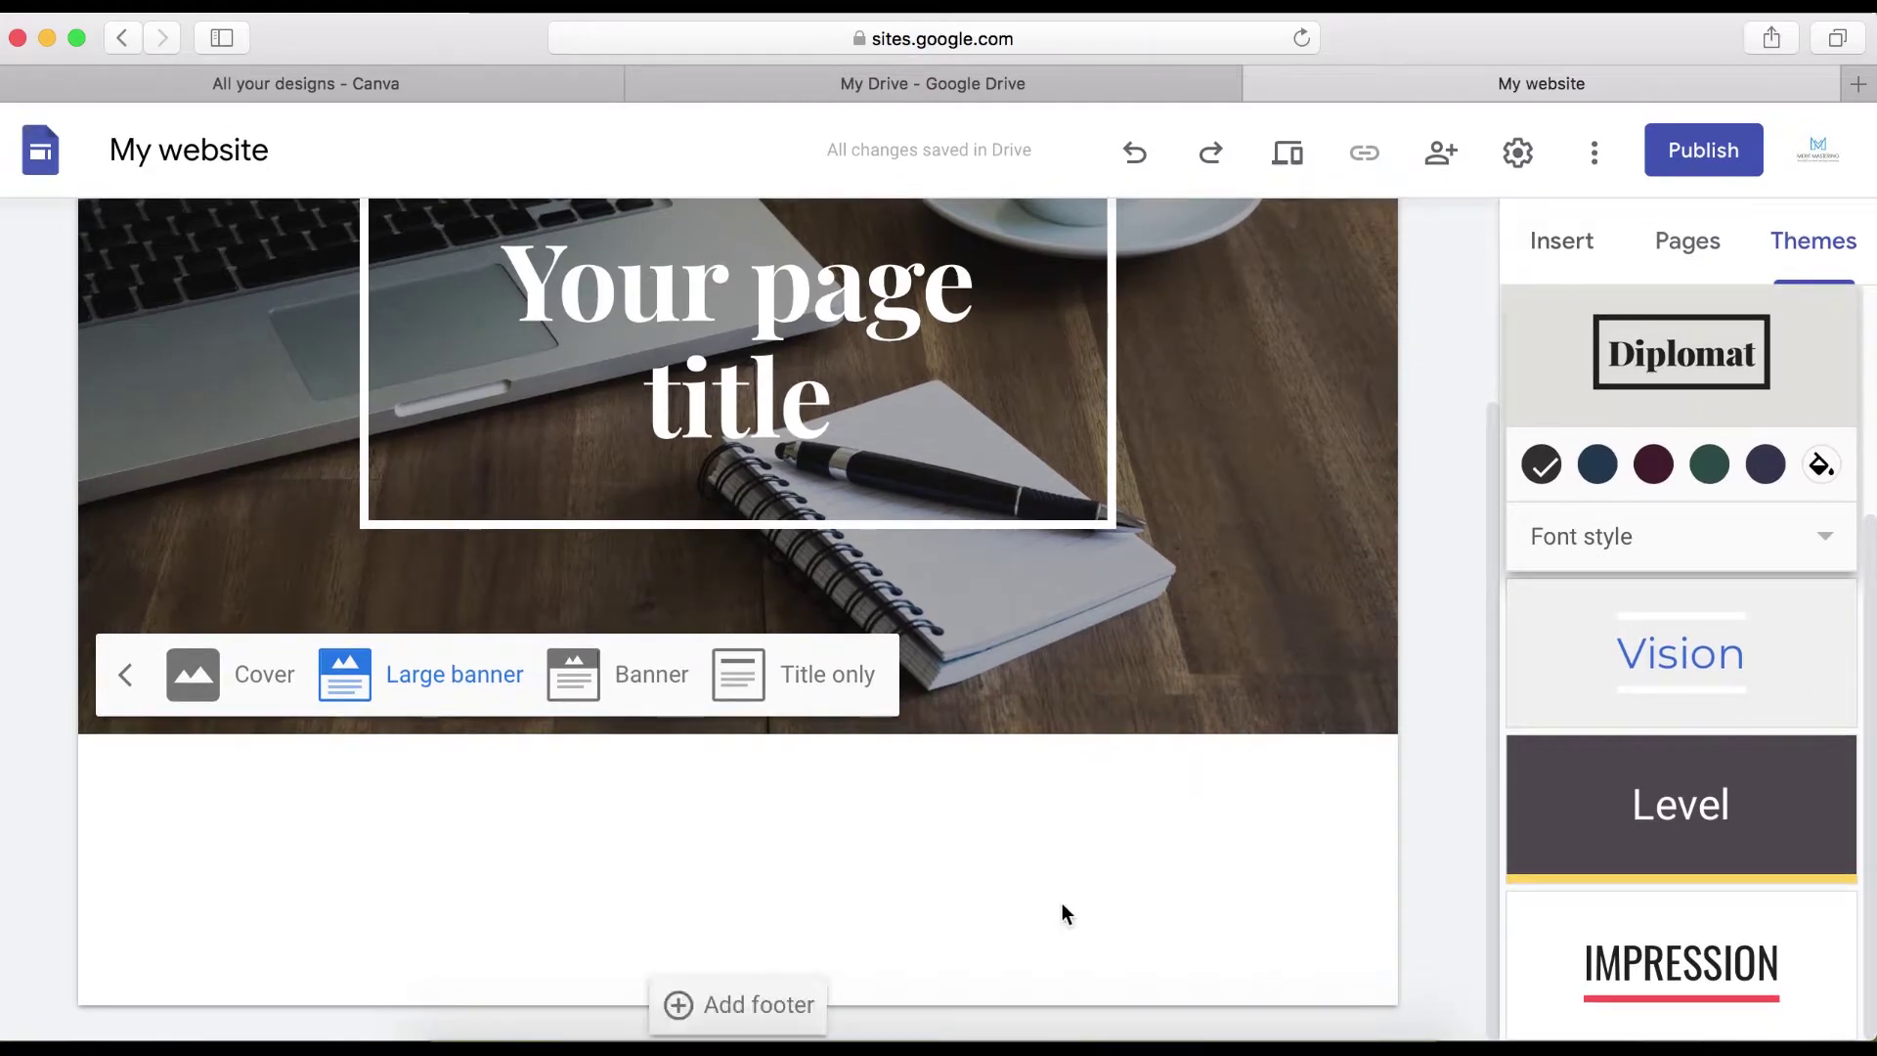
scroll(1195, 788, "up", 4)
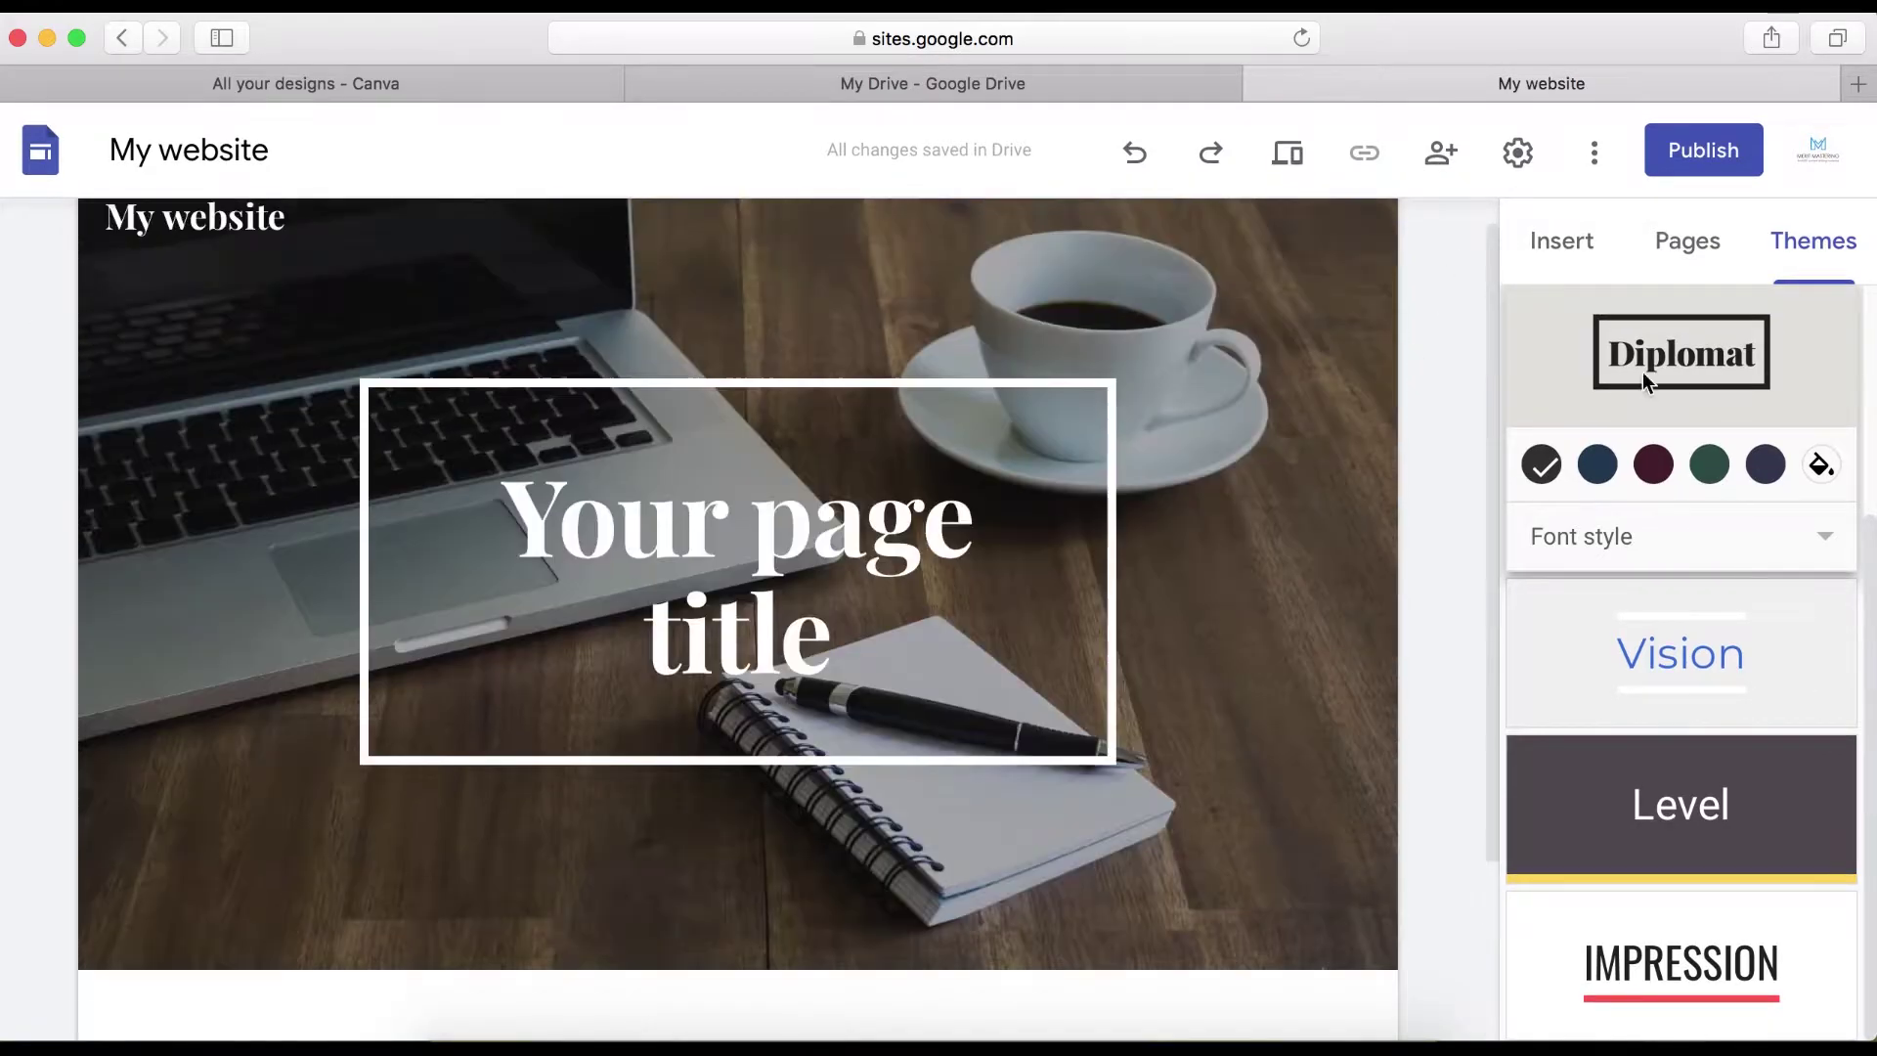
- Create a new page named 'About us' from the Pages panel
left_click(1691, 258)
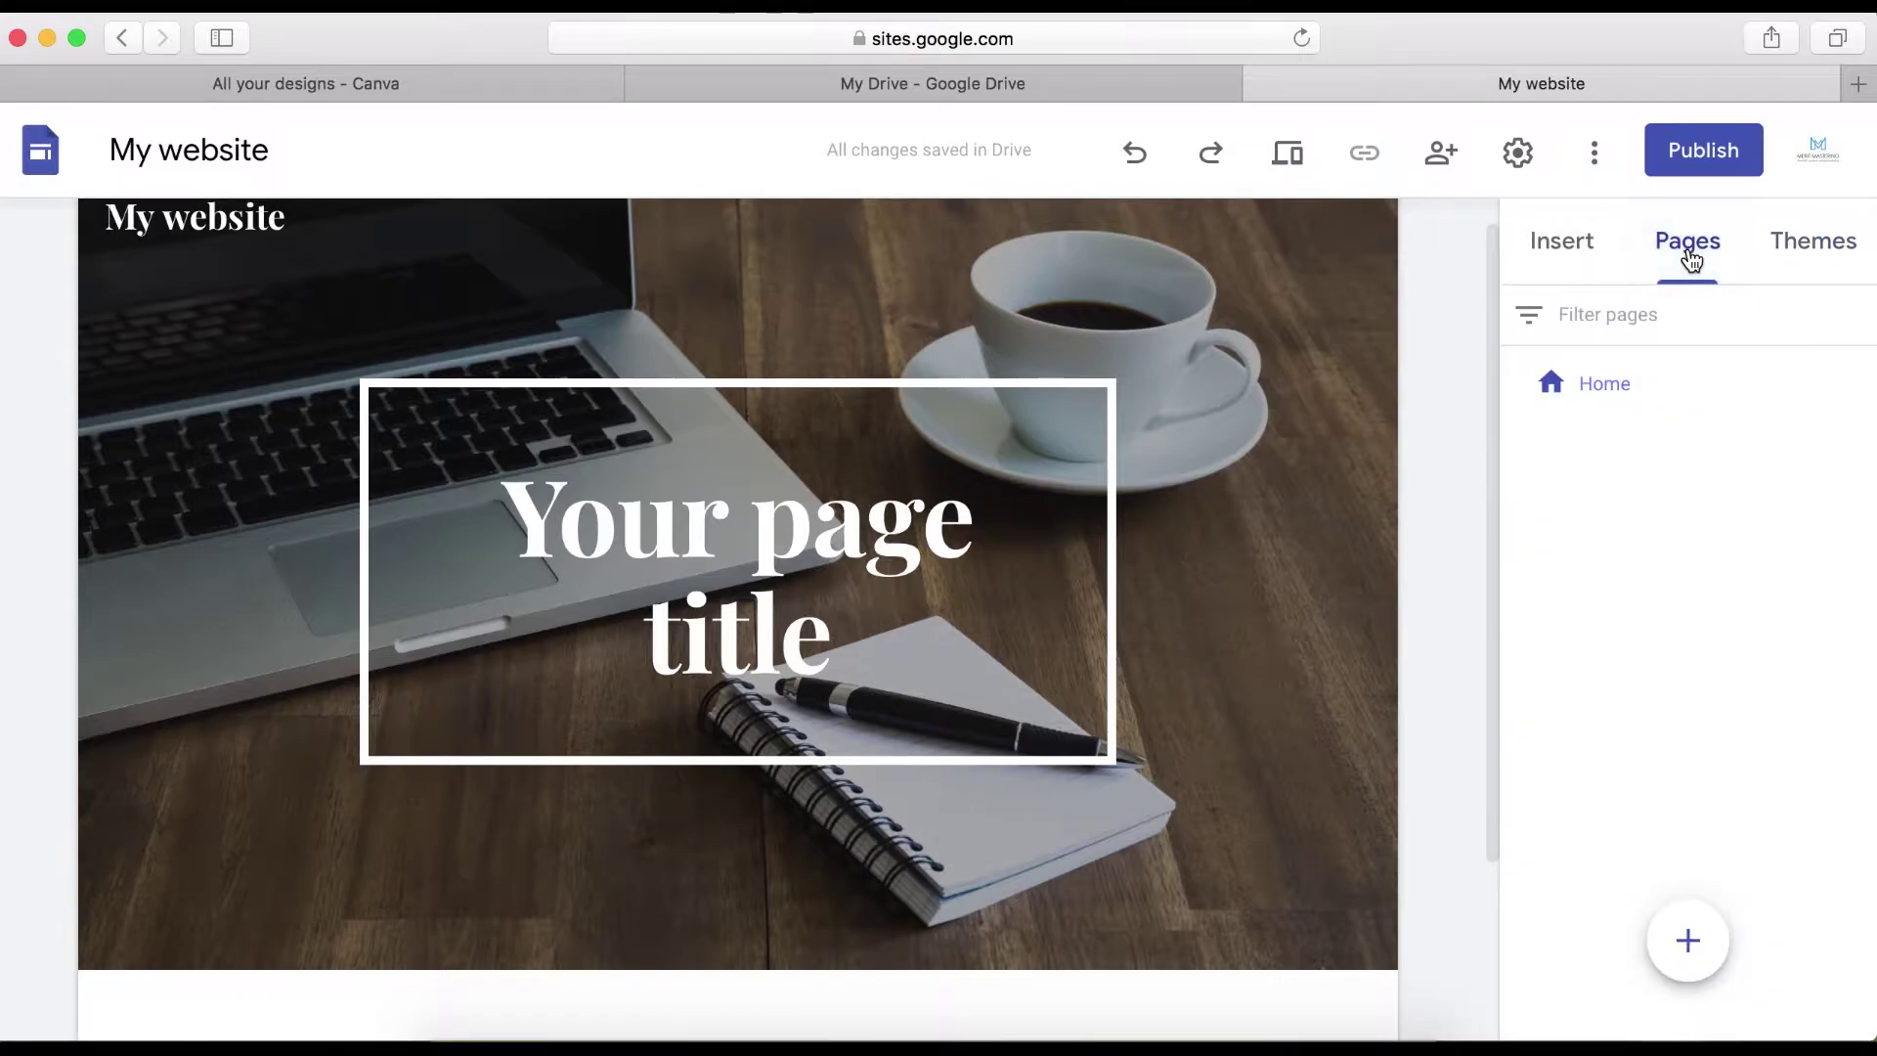
mouse_move(1688, 949)
left_click(1684, 940)
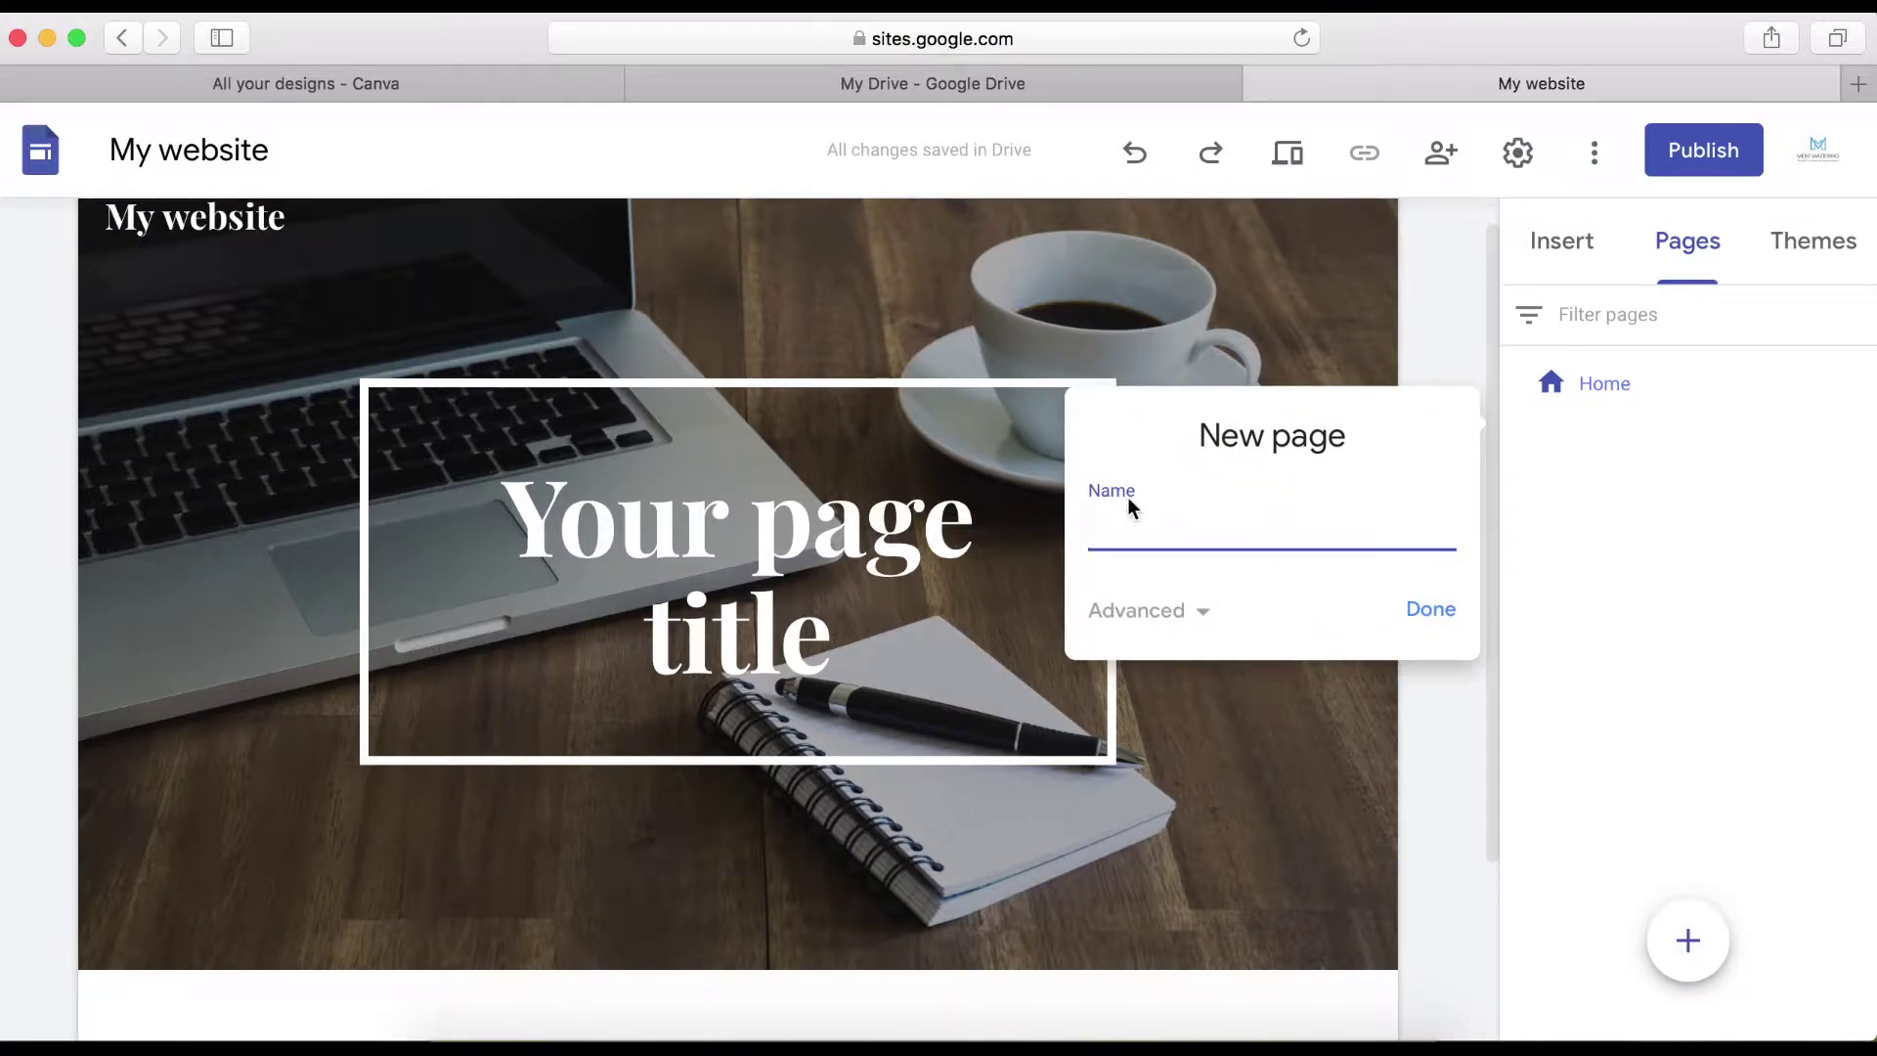
key("BackSpace")
type("out us")
left_click(1441, 623)
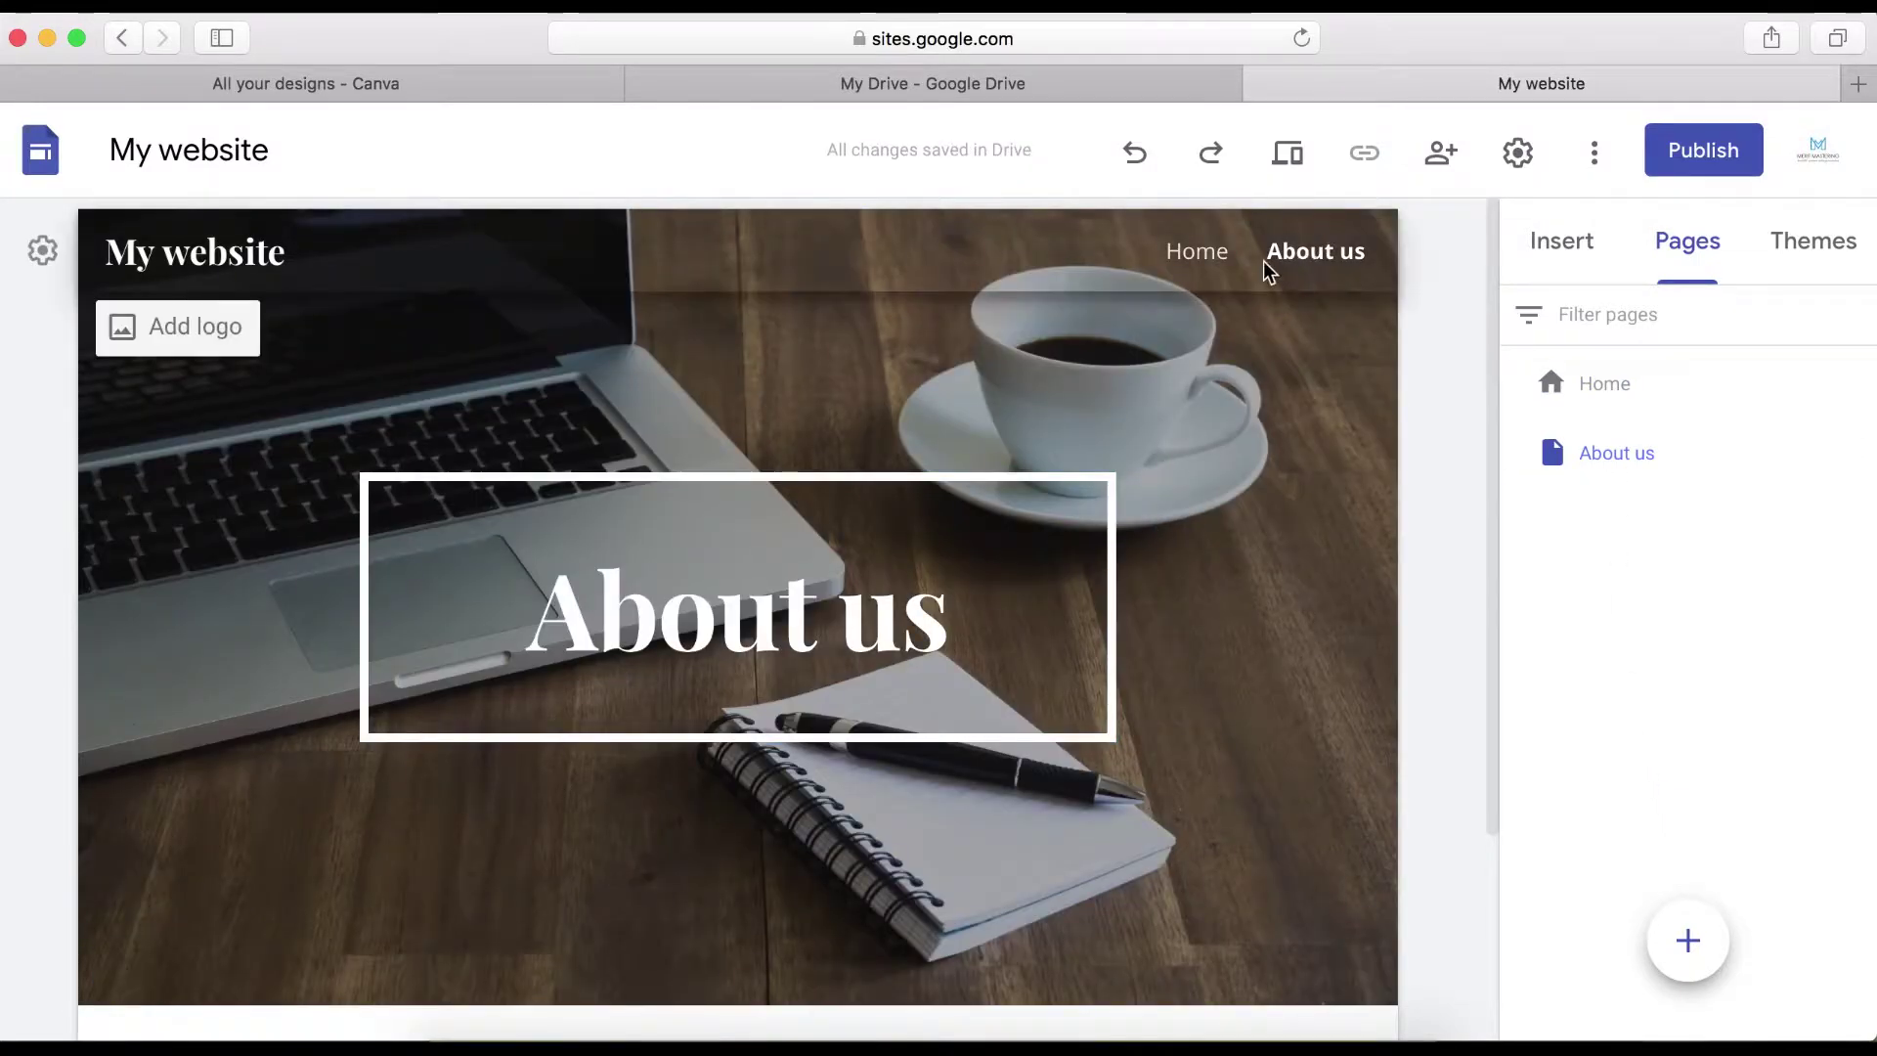
- Hide the About us page from the site navigation
mouse_move(1800, 469)
left_click(1857, 453)
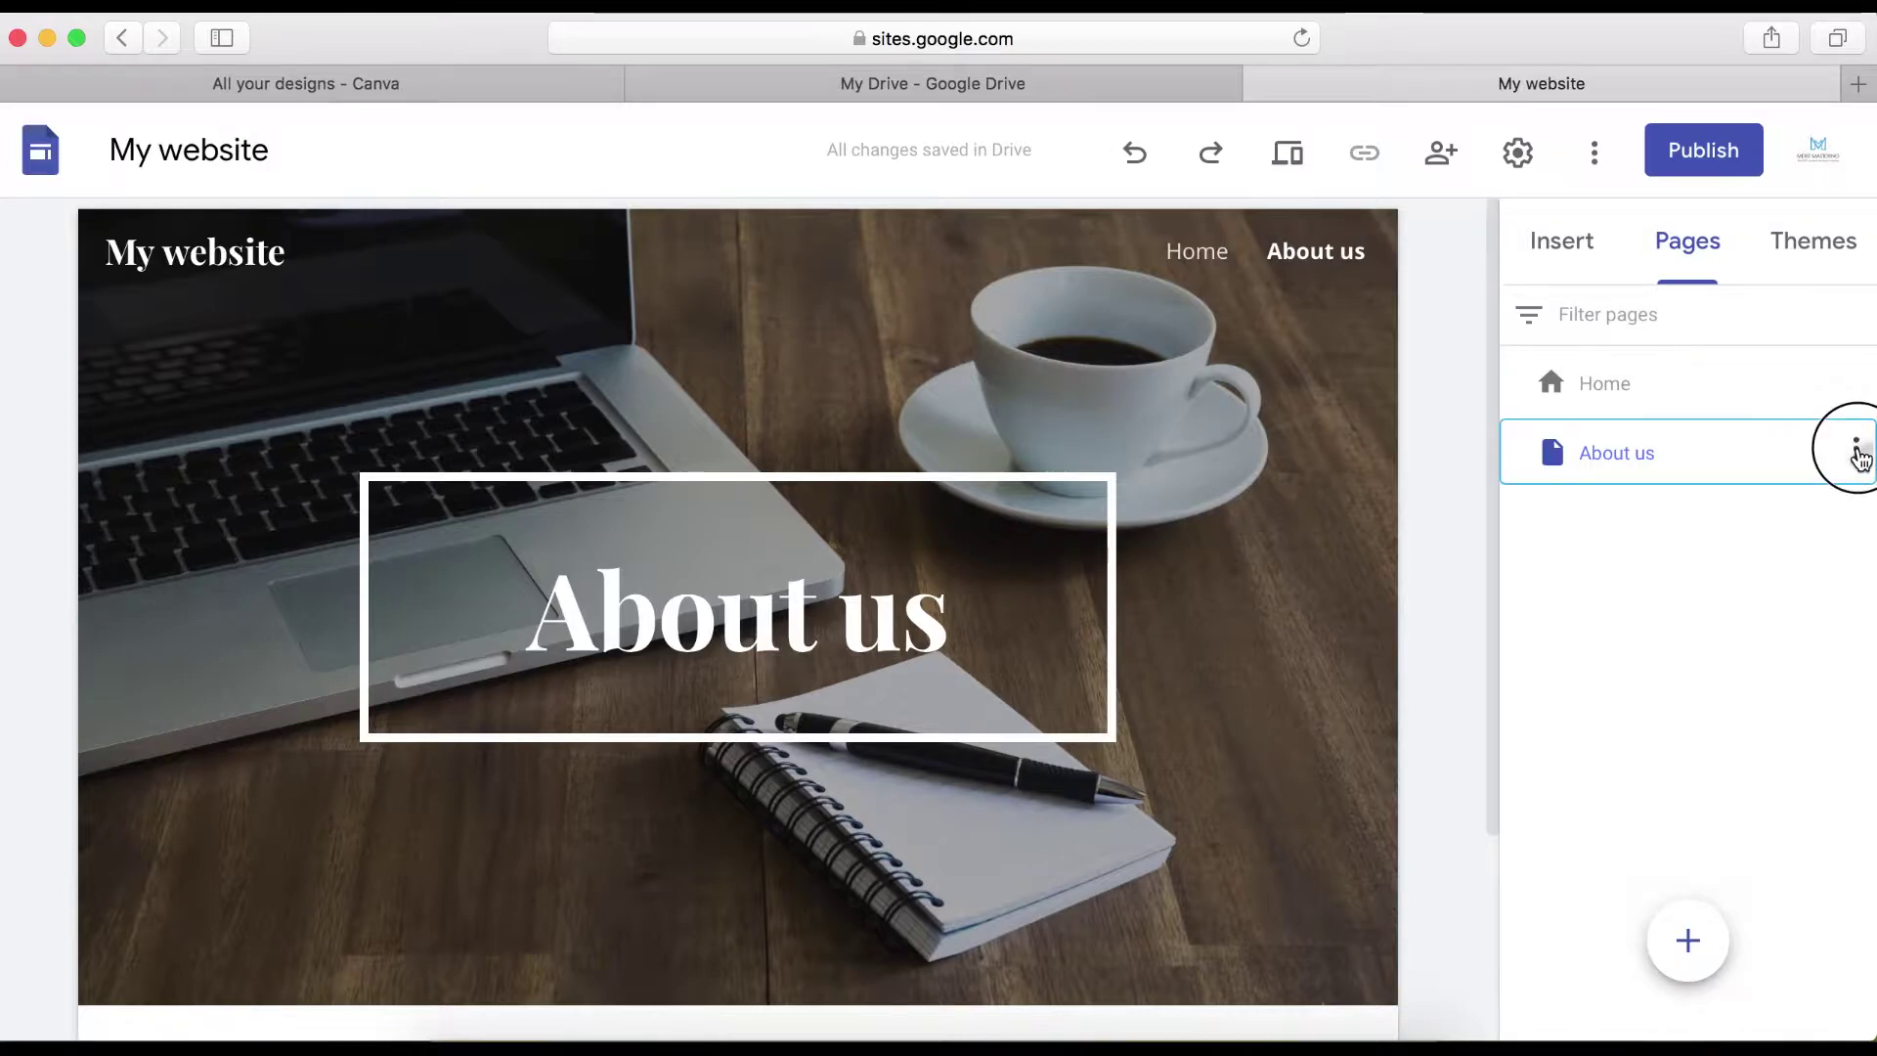
left_click(1687, 762)
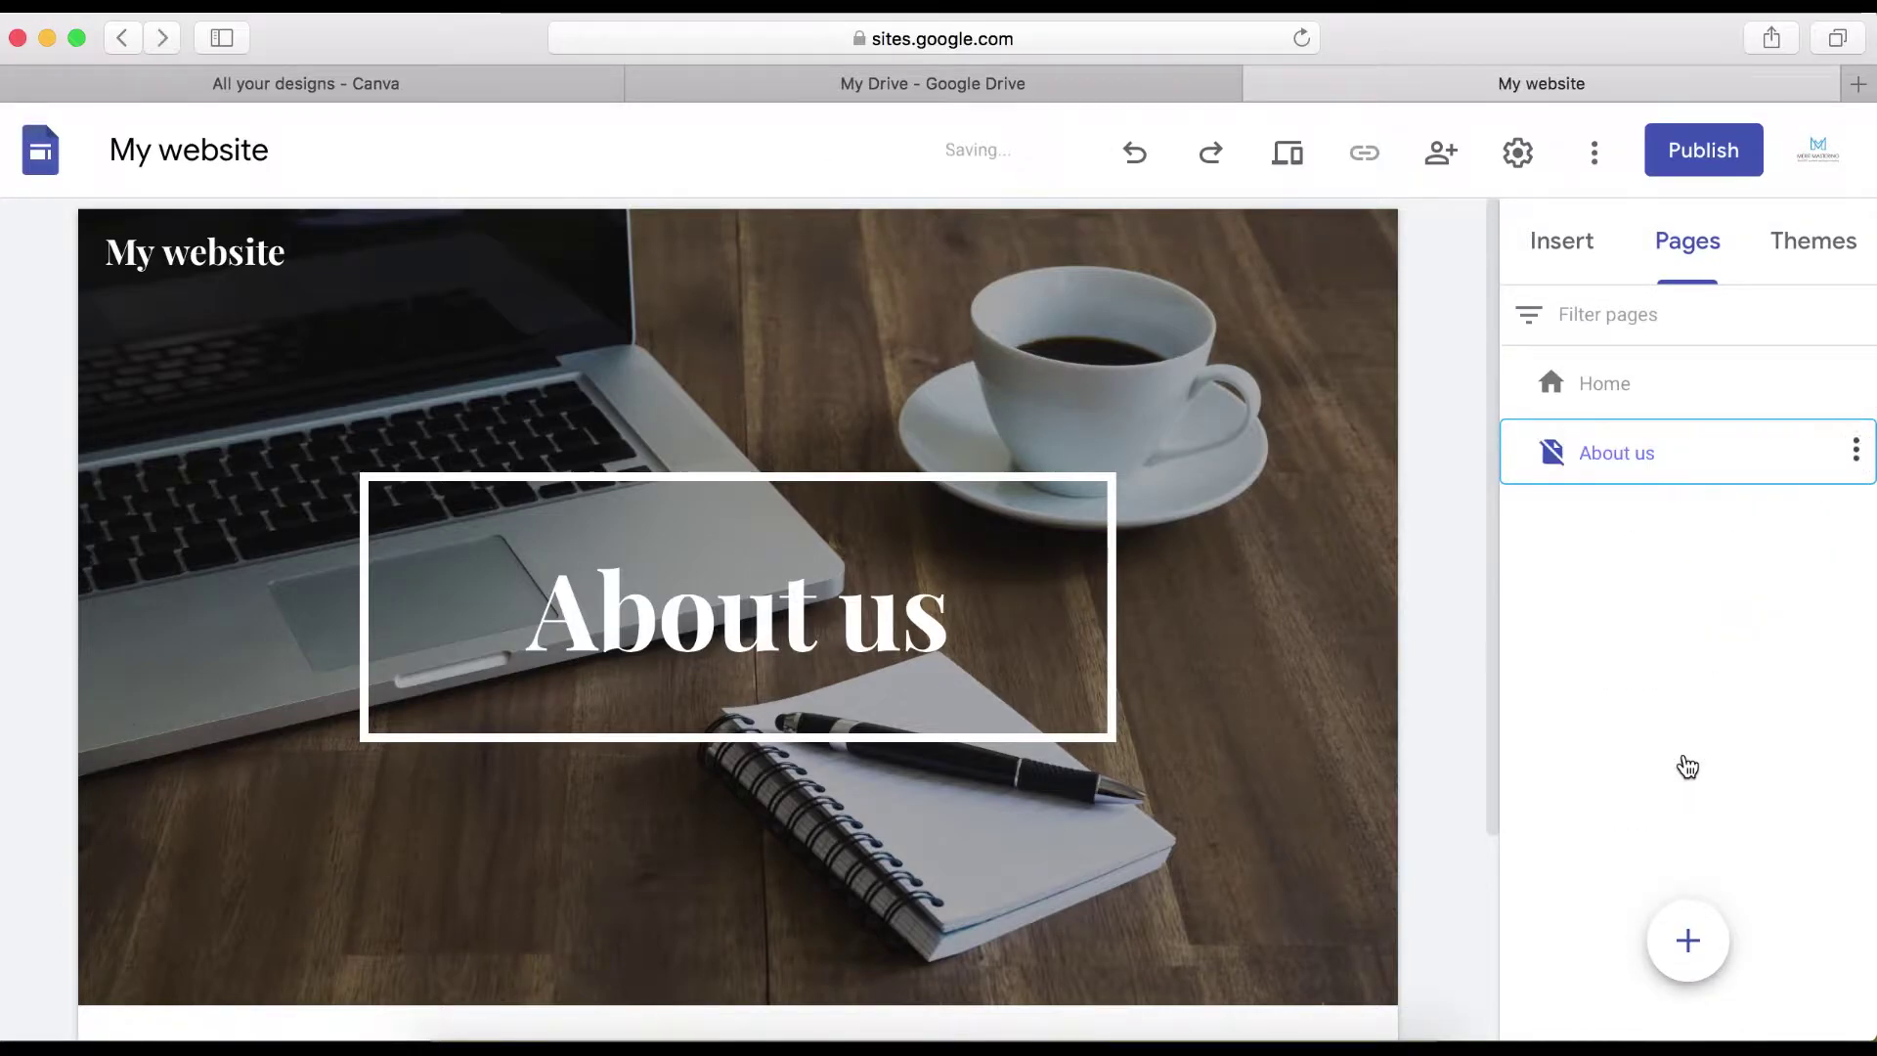
mouse_move(1706, 949)
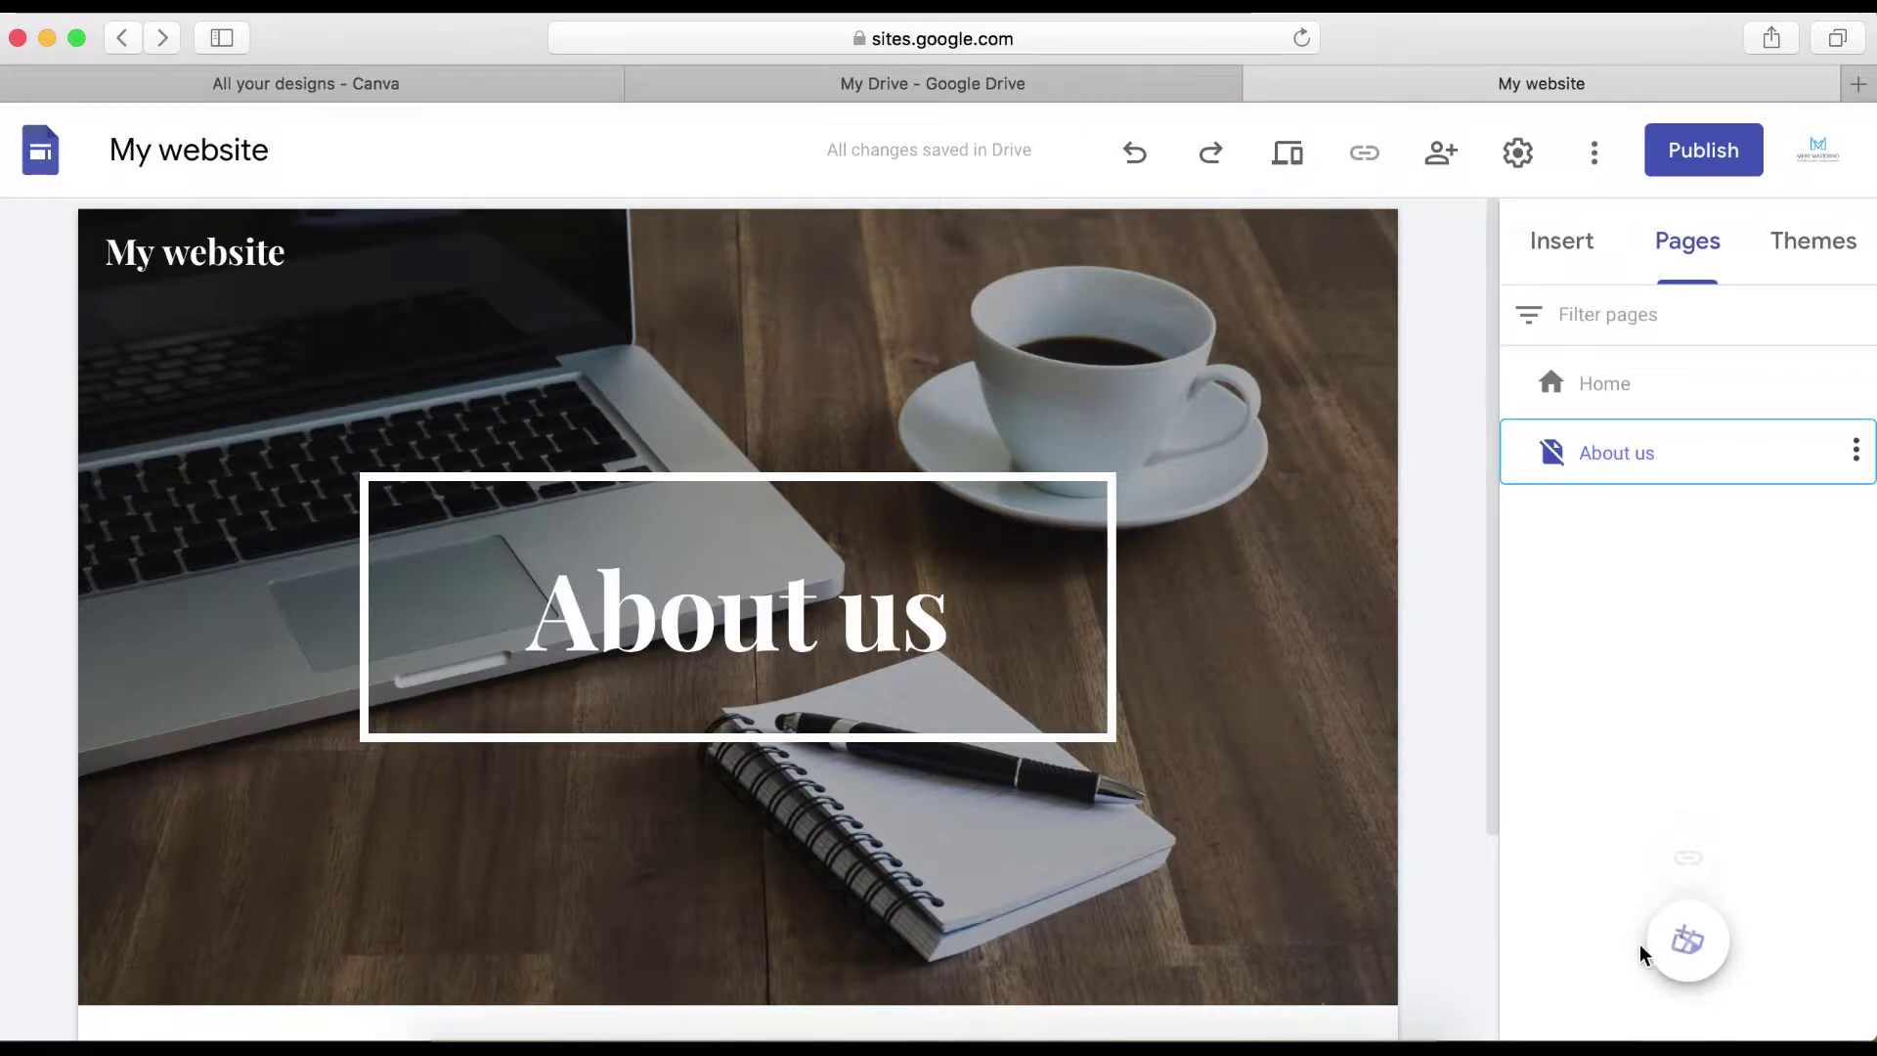
- Add a new link named abouts and move to choosing its Link target
left_click(1685, 861)
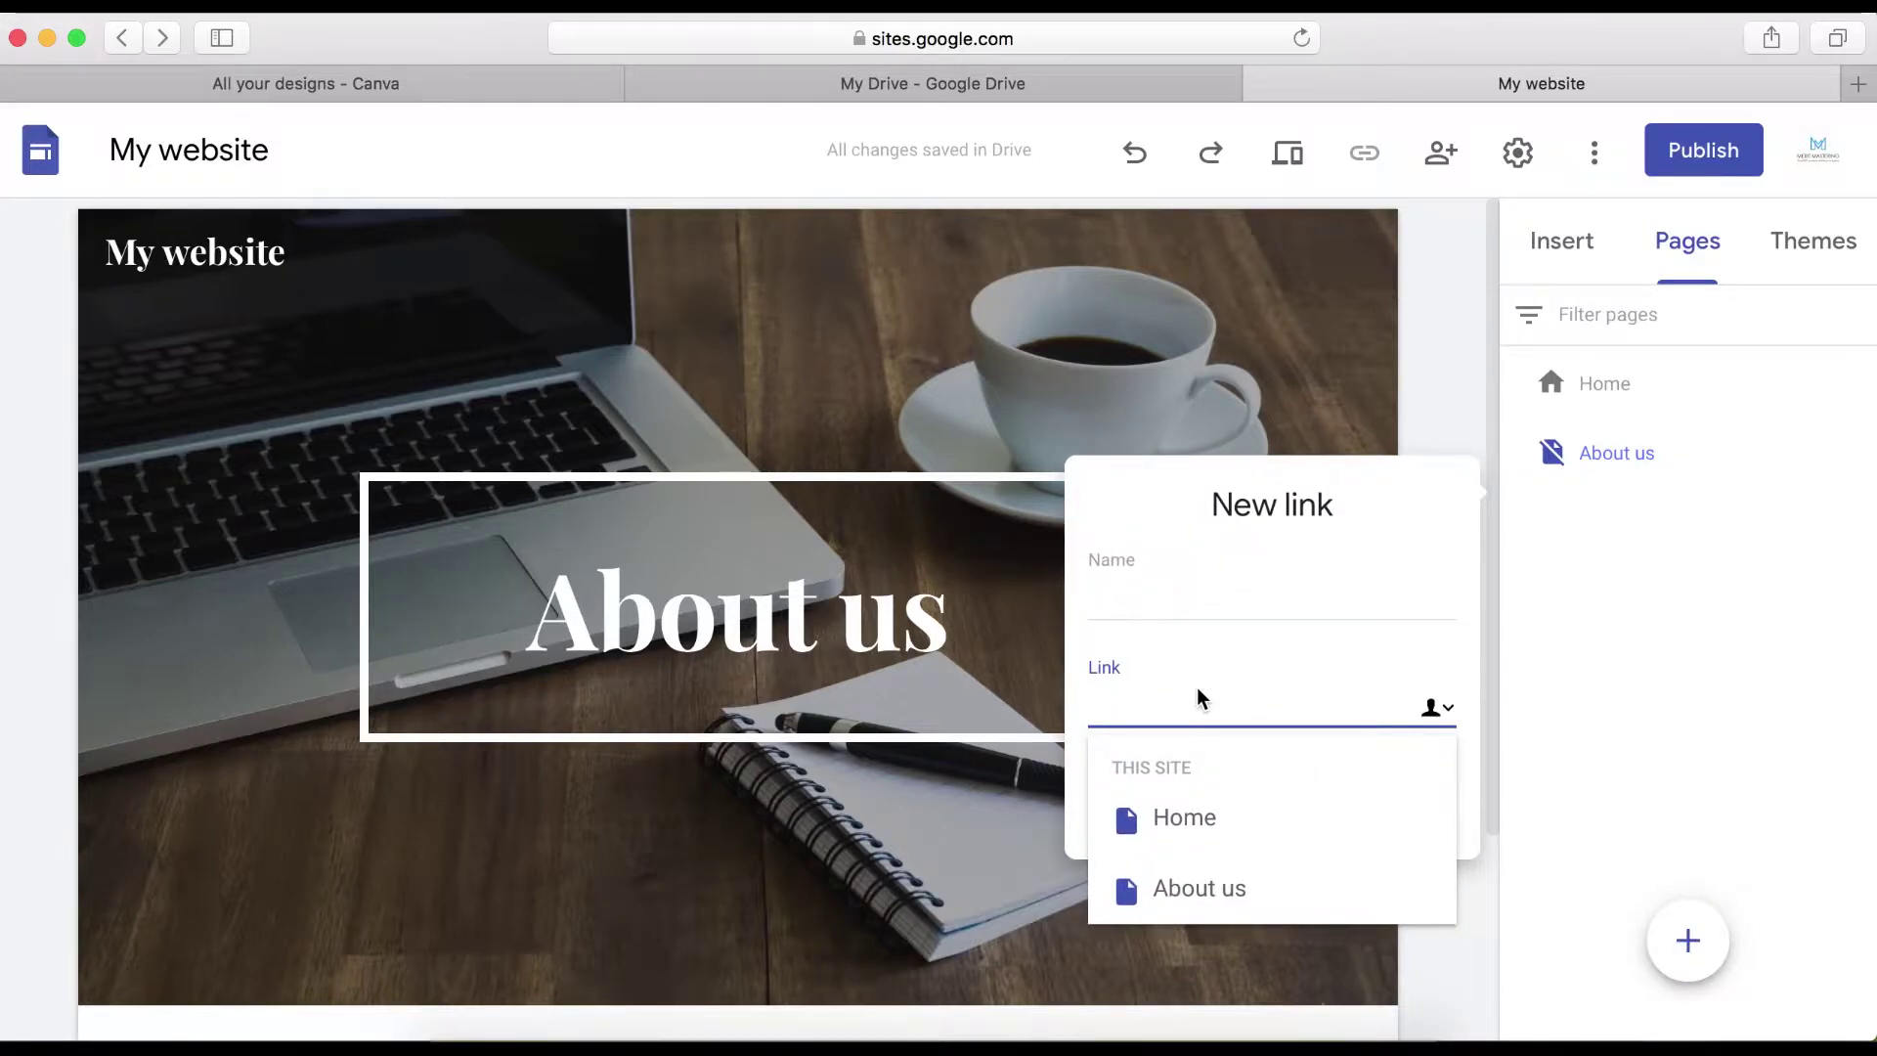
left_click(1148, 596)
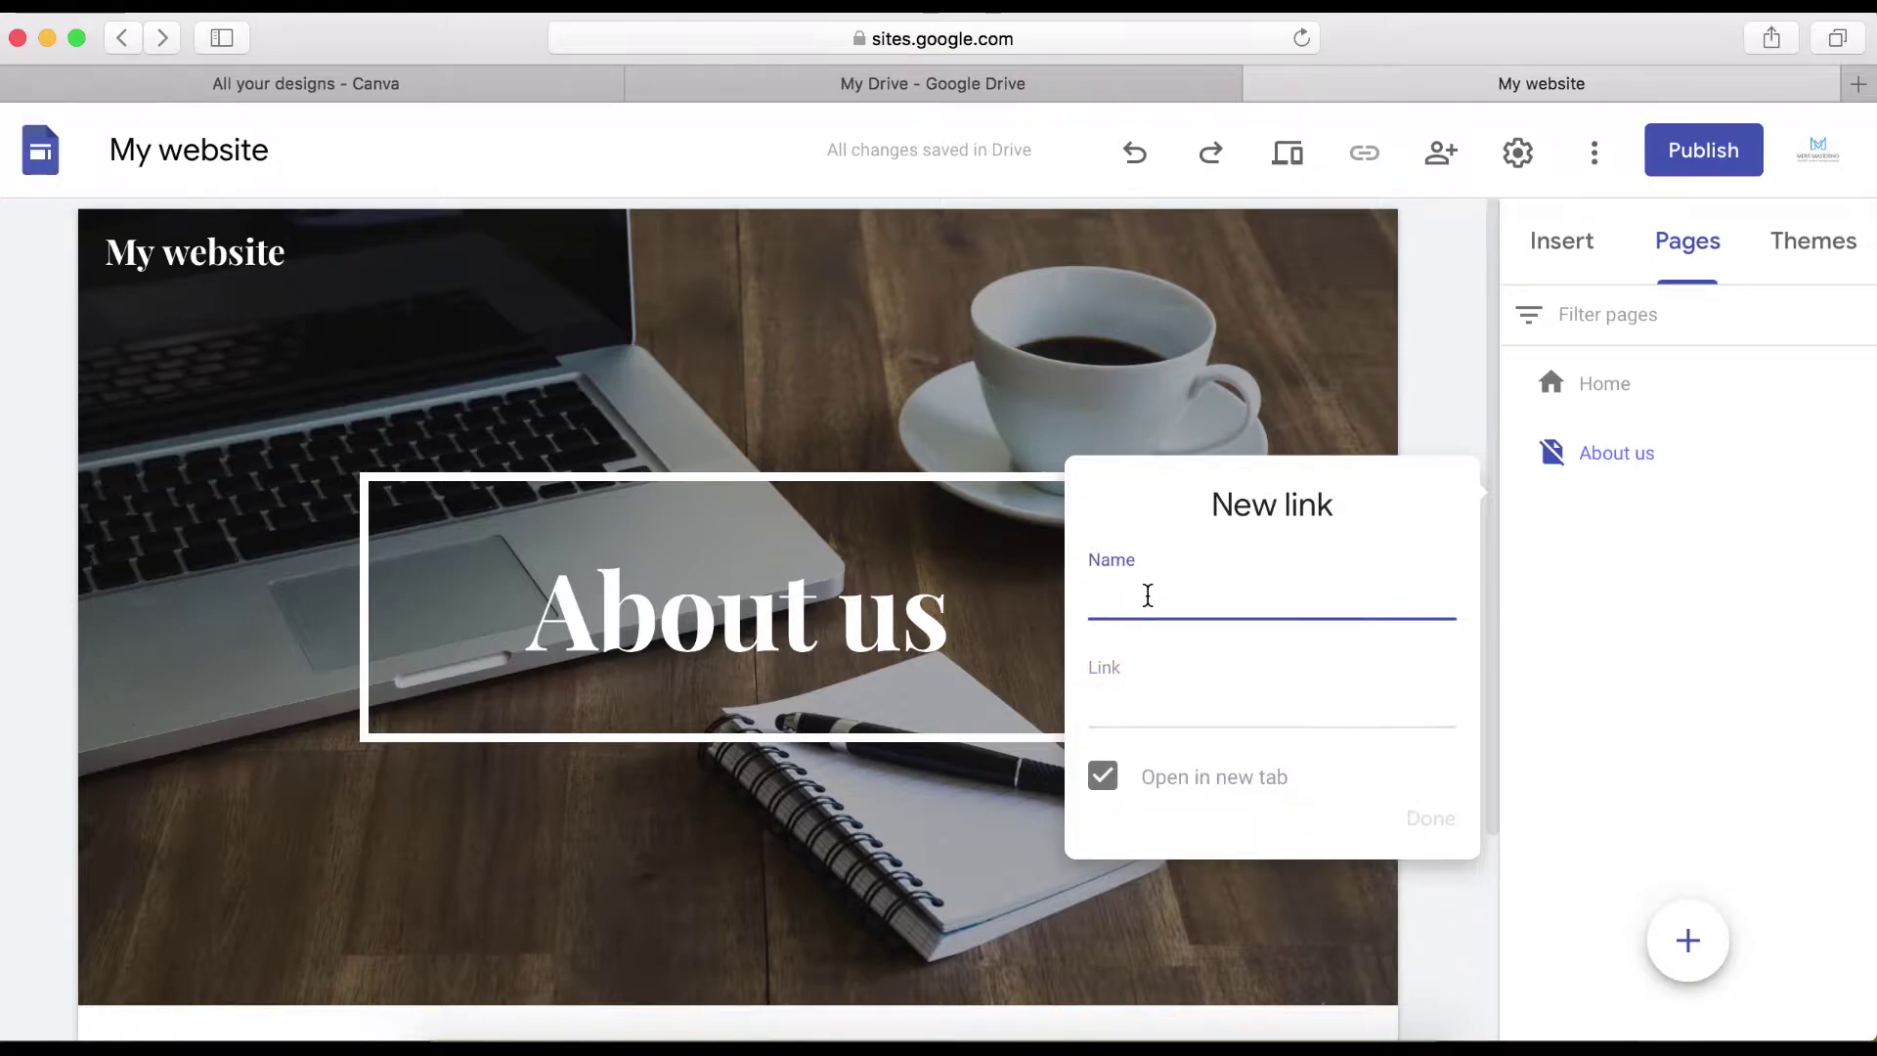
type("abouts")
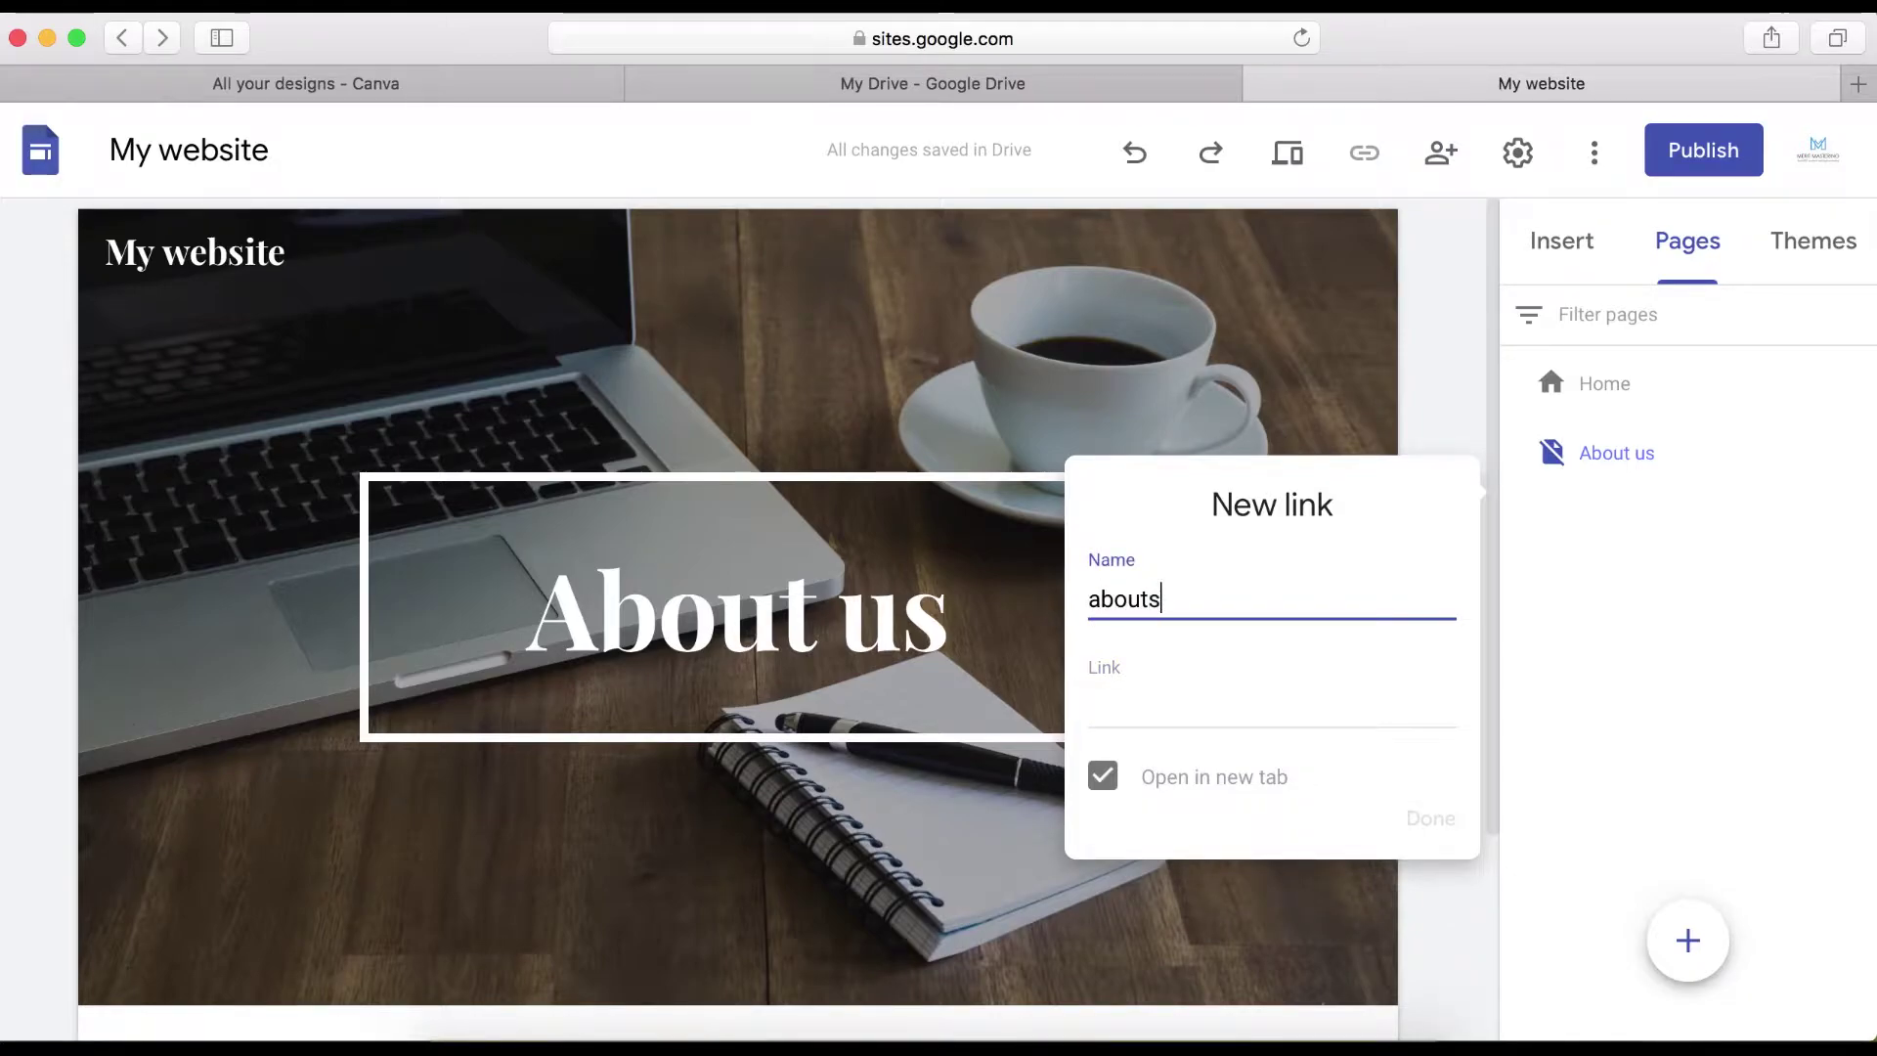
left_click(1158, 710)
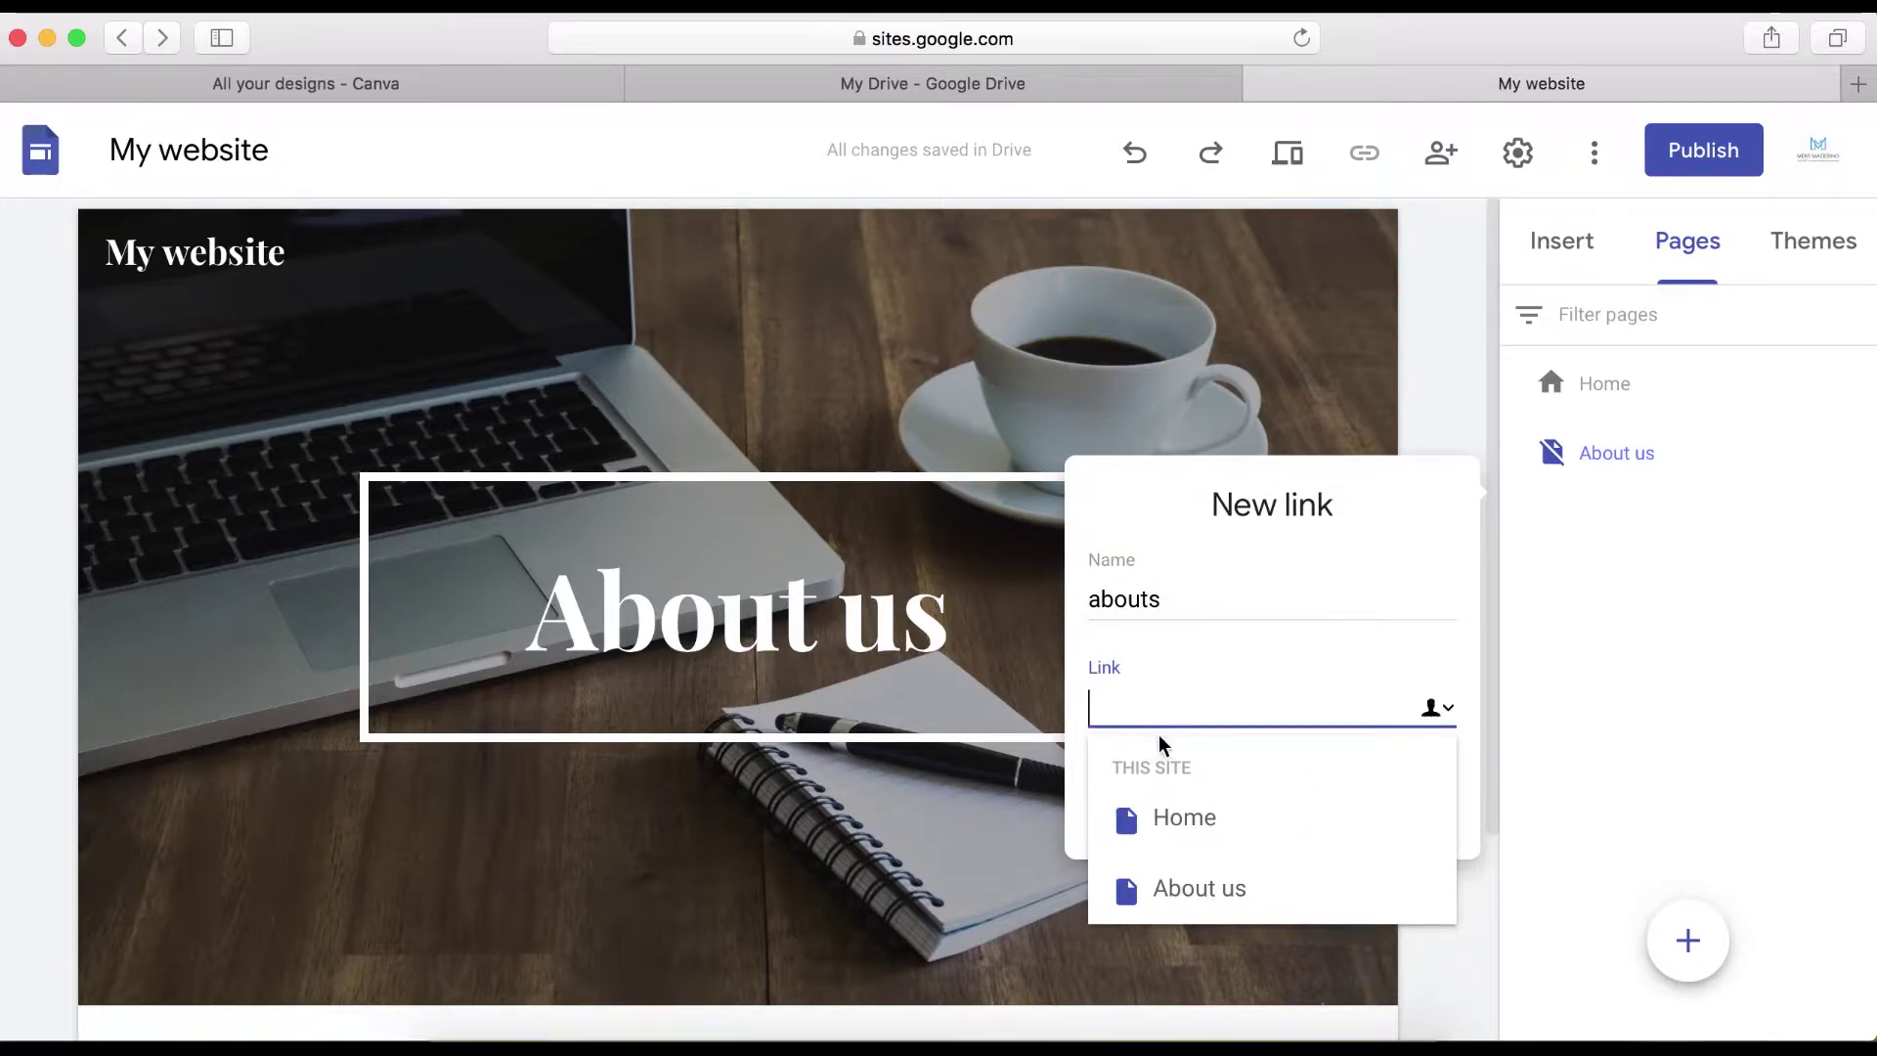
- Cancel the unfinished New link form and switch to the Insert panel
left_click(1531, 720)
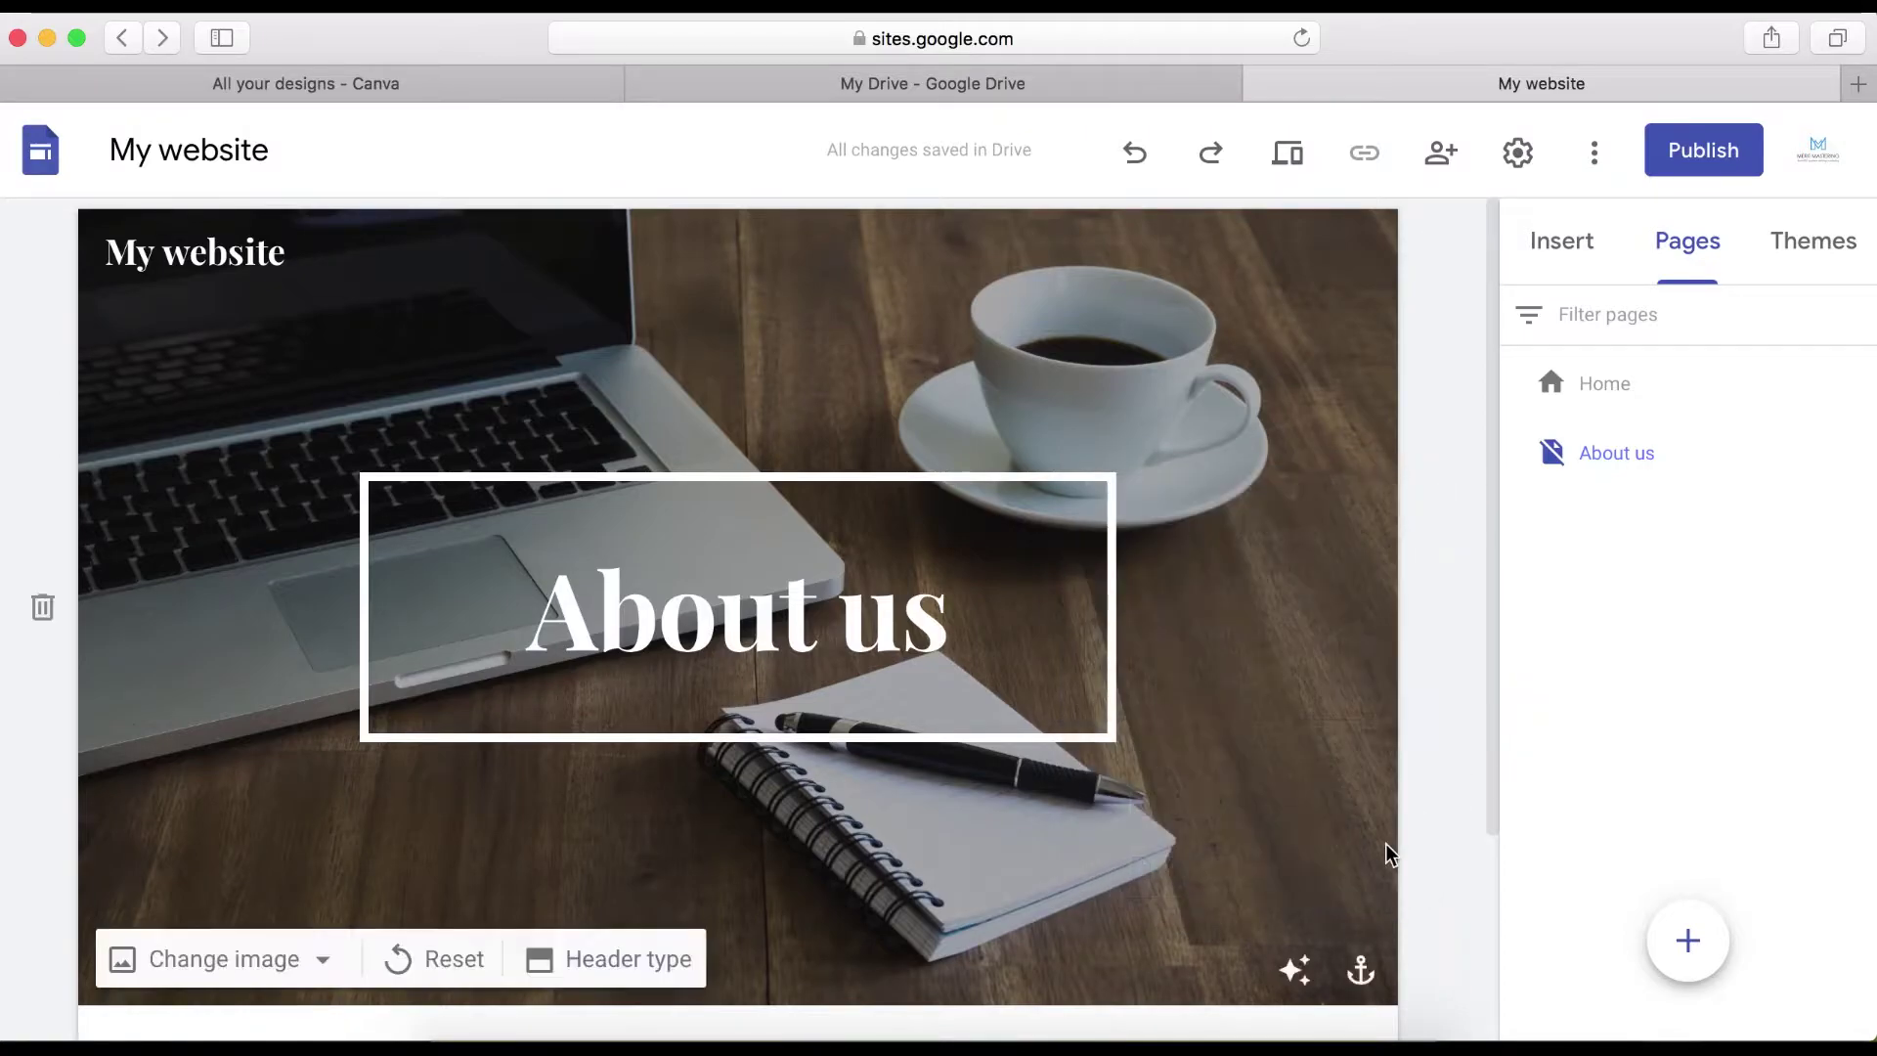
scroll(1387, 847, "down", 5)
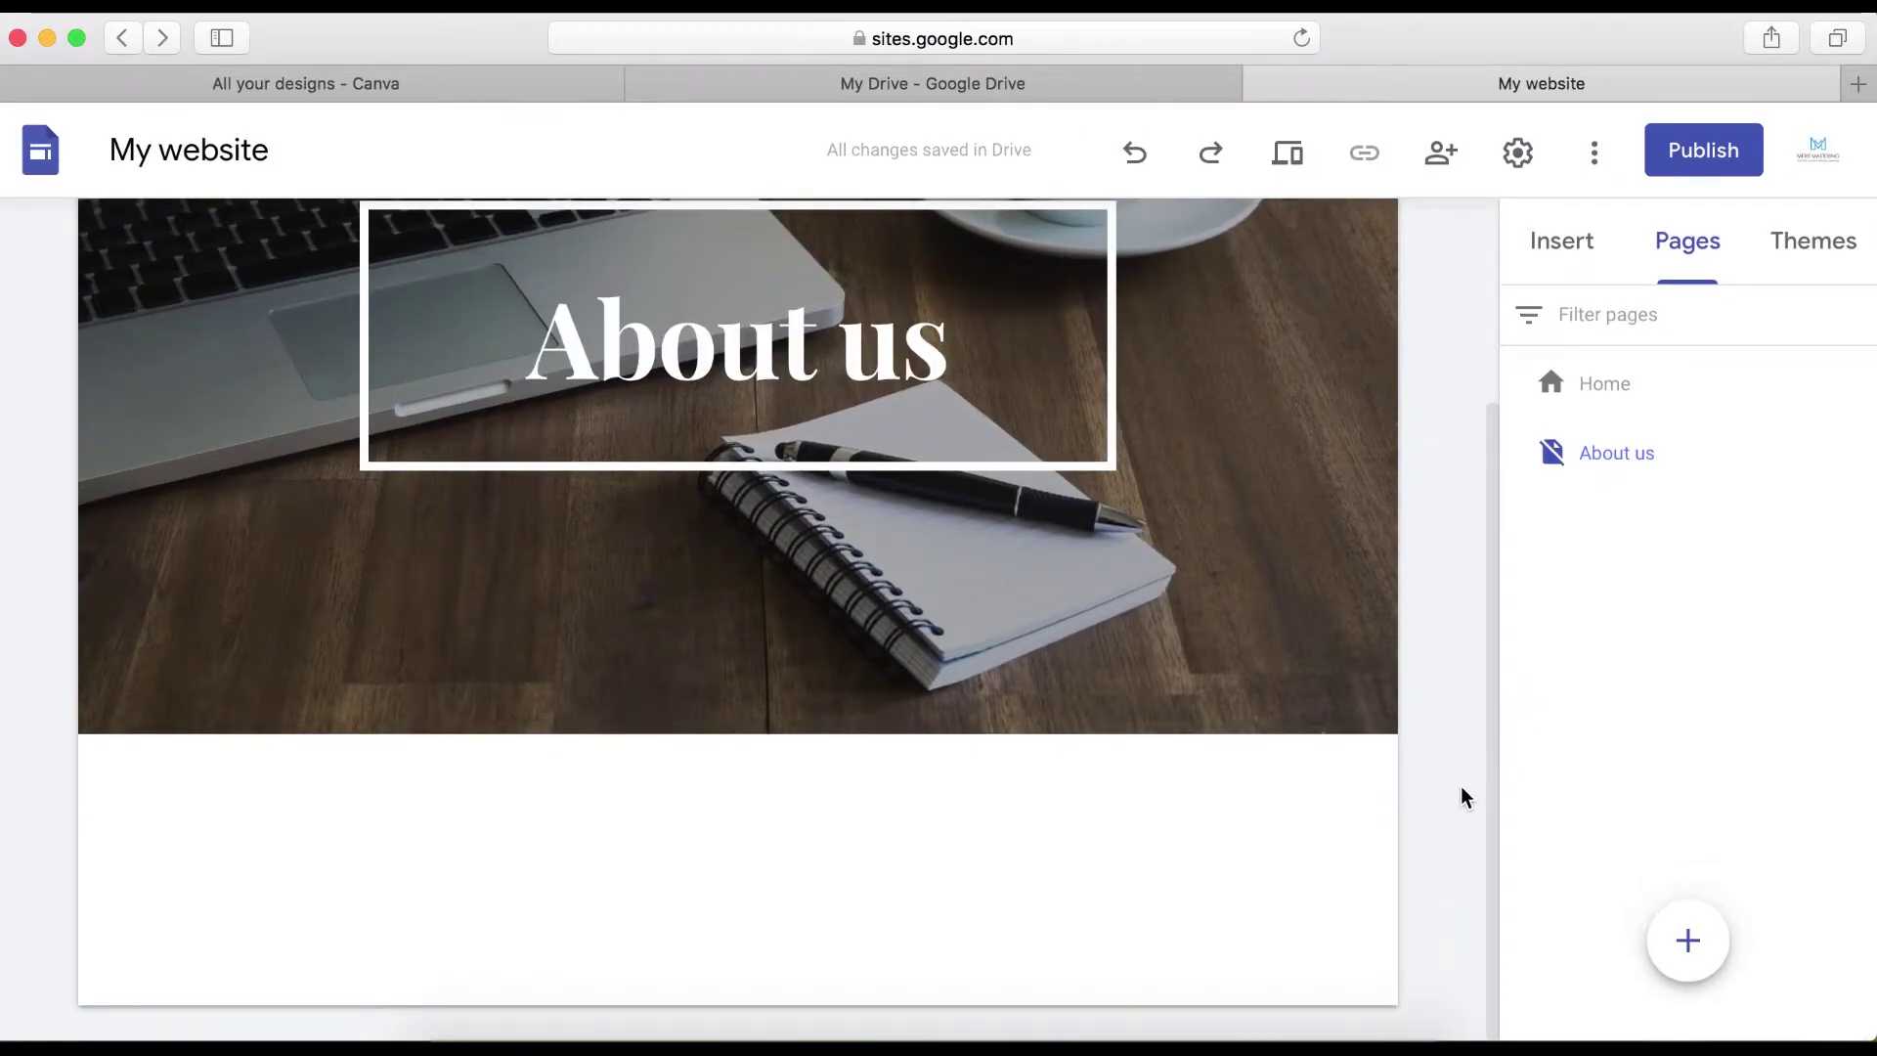
left_click(1569, 246)
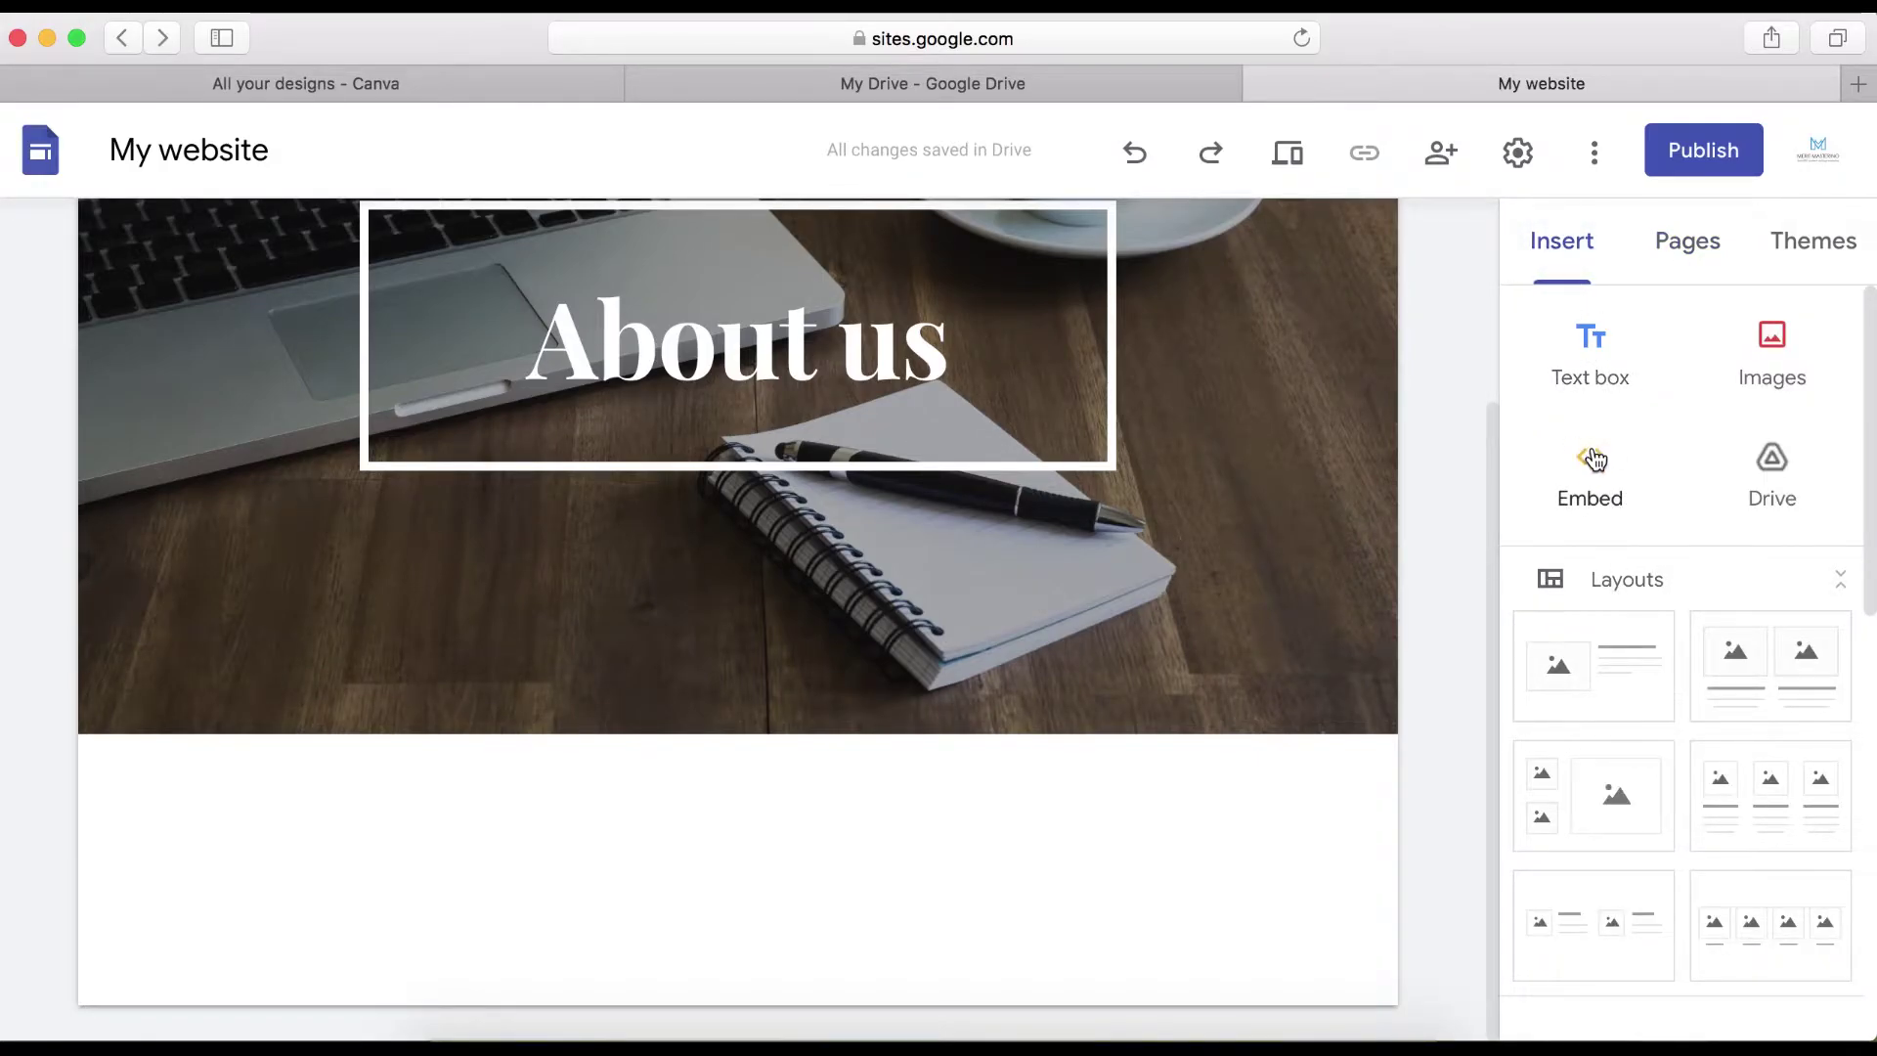
- Insert a text box below the About us header and type 'Text' in it
left_click(1596, 378)
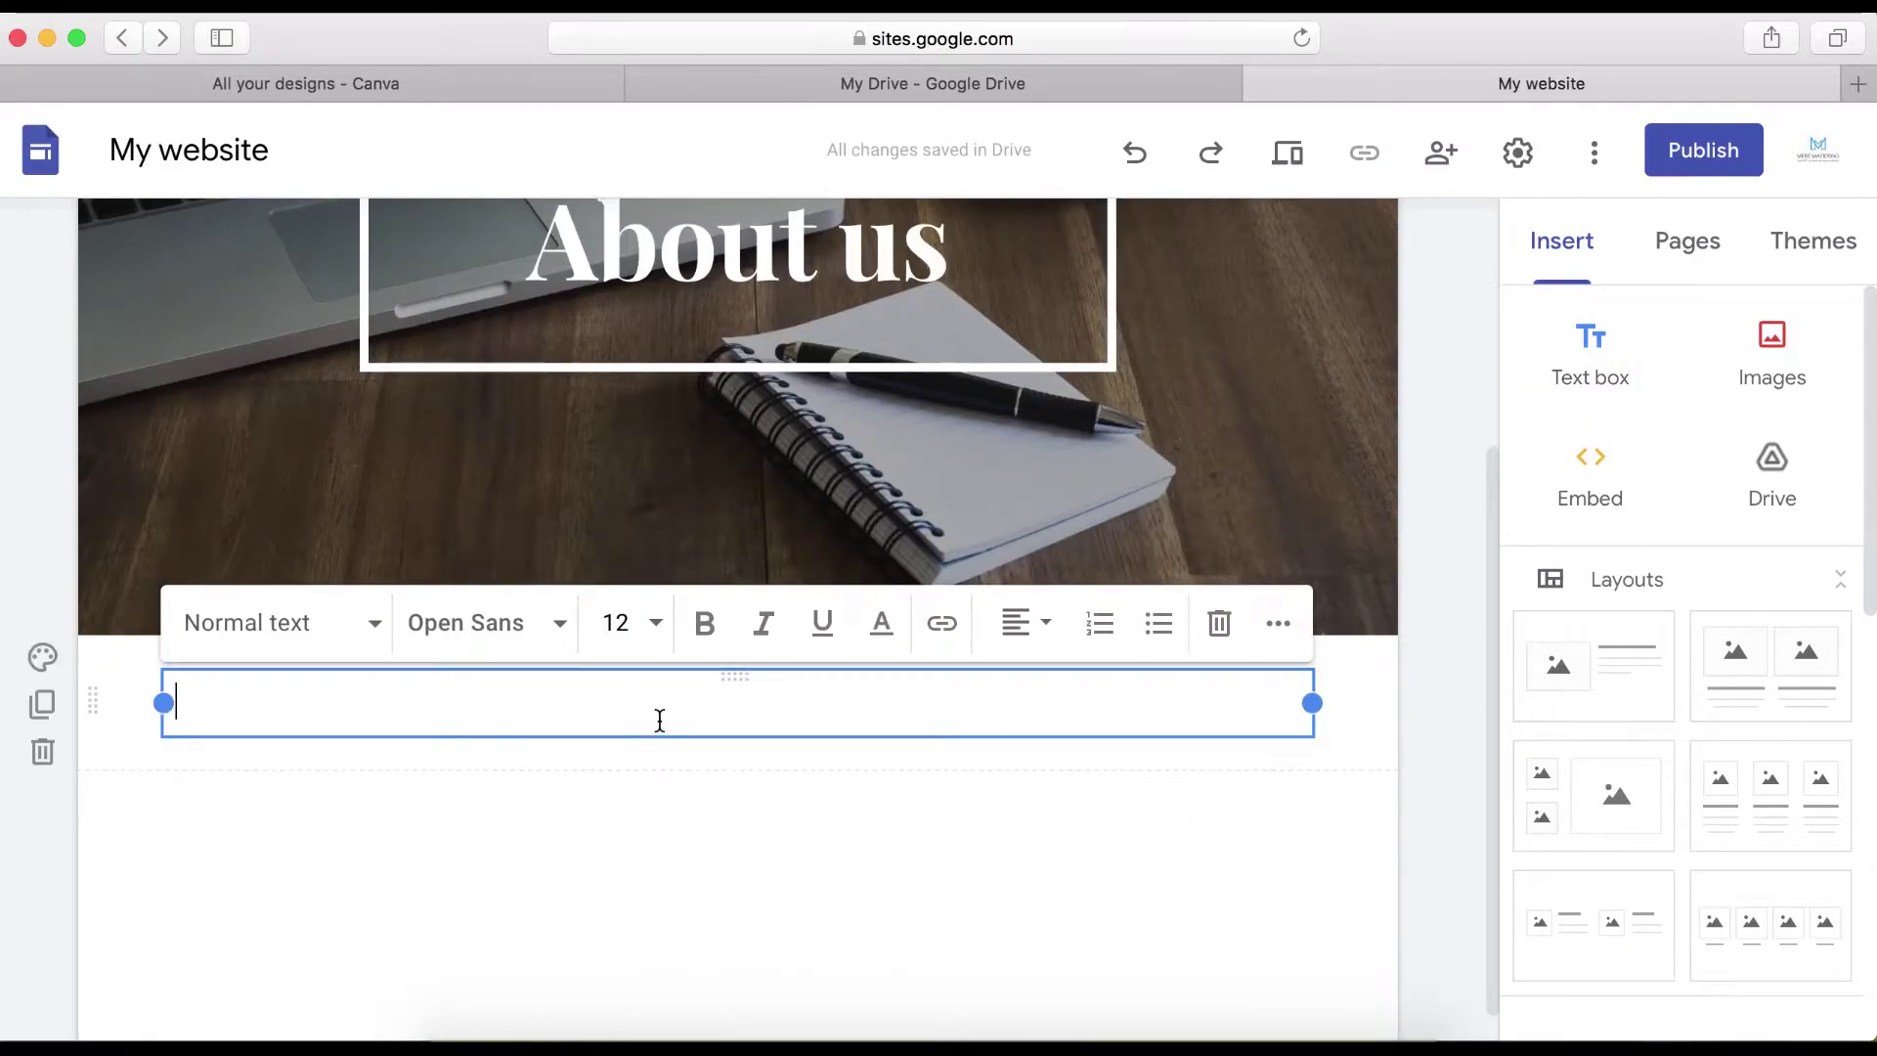
type("Text")
left_click(377, 633)
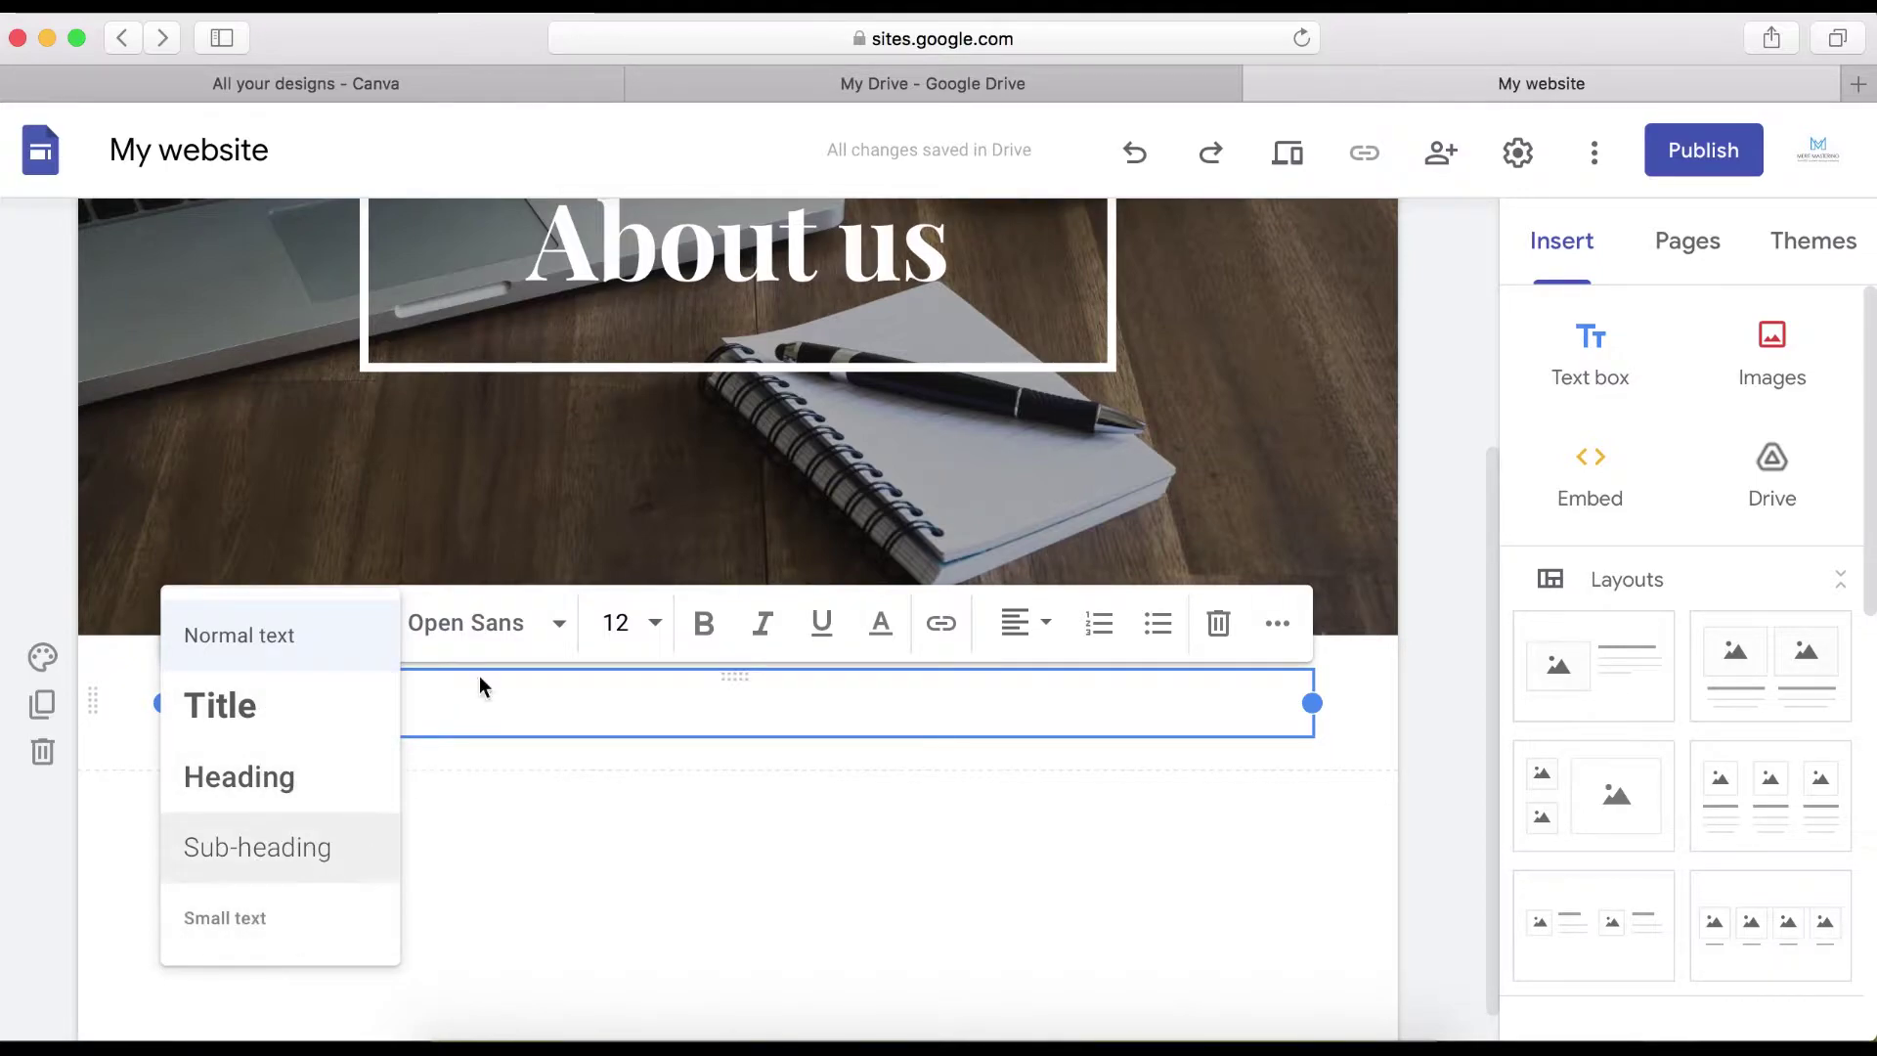
left_click(560, 631)
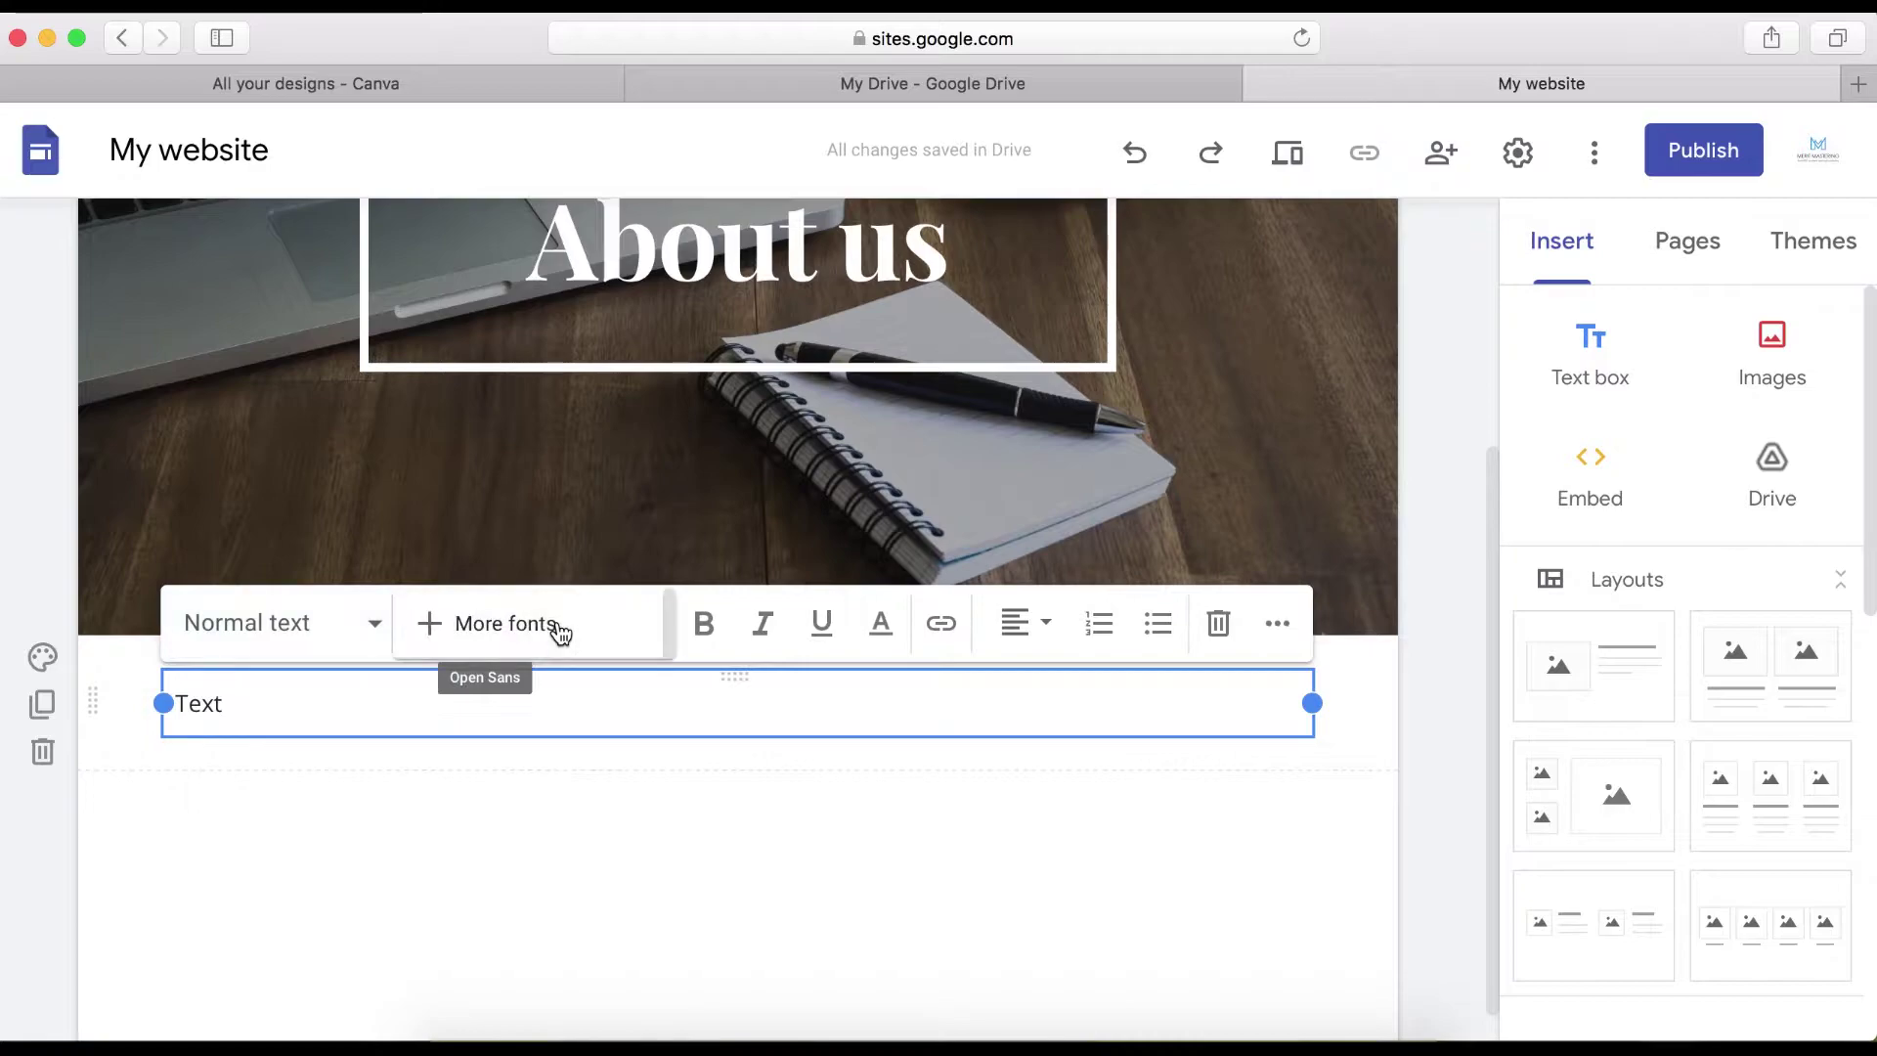
mouse_move(508, 857)
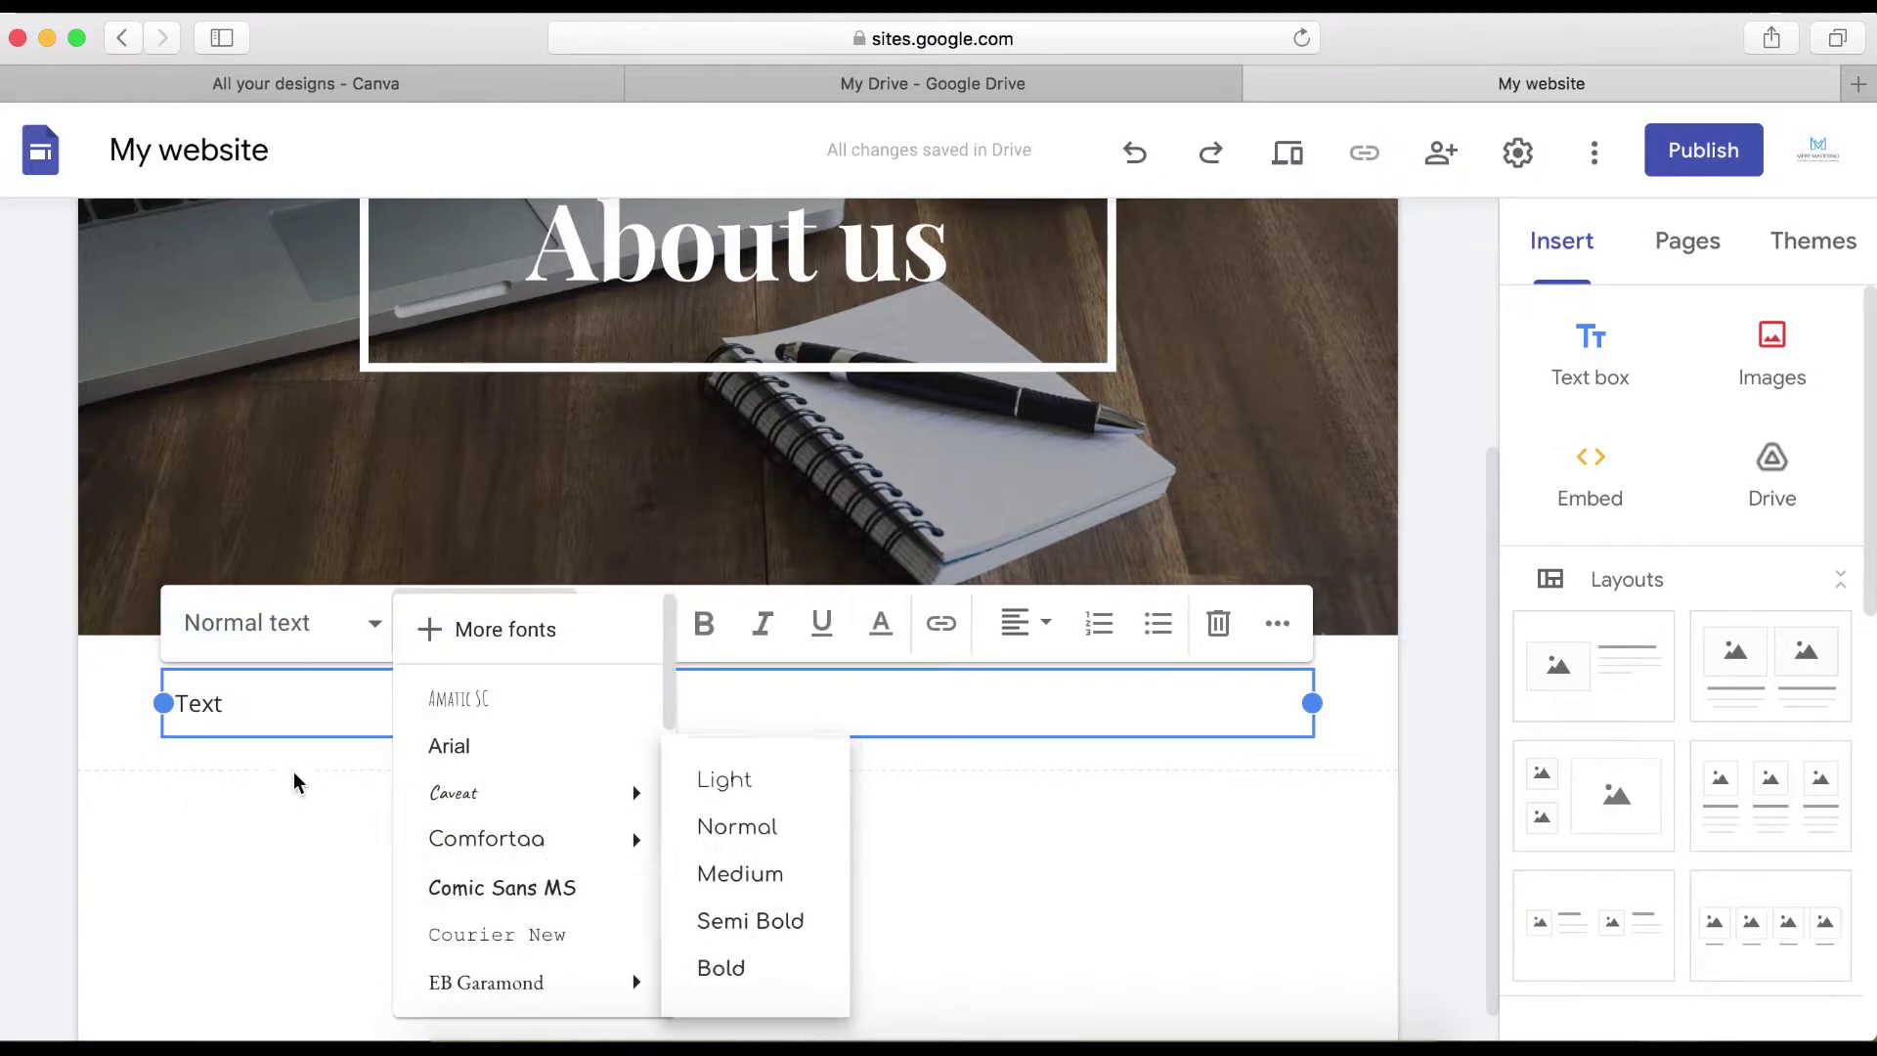
left_click(264, 704)
- Format the word 'Text' in Comic Sans MS with a light green text colour
double_click(264, 708)
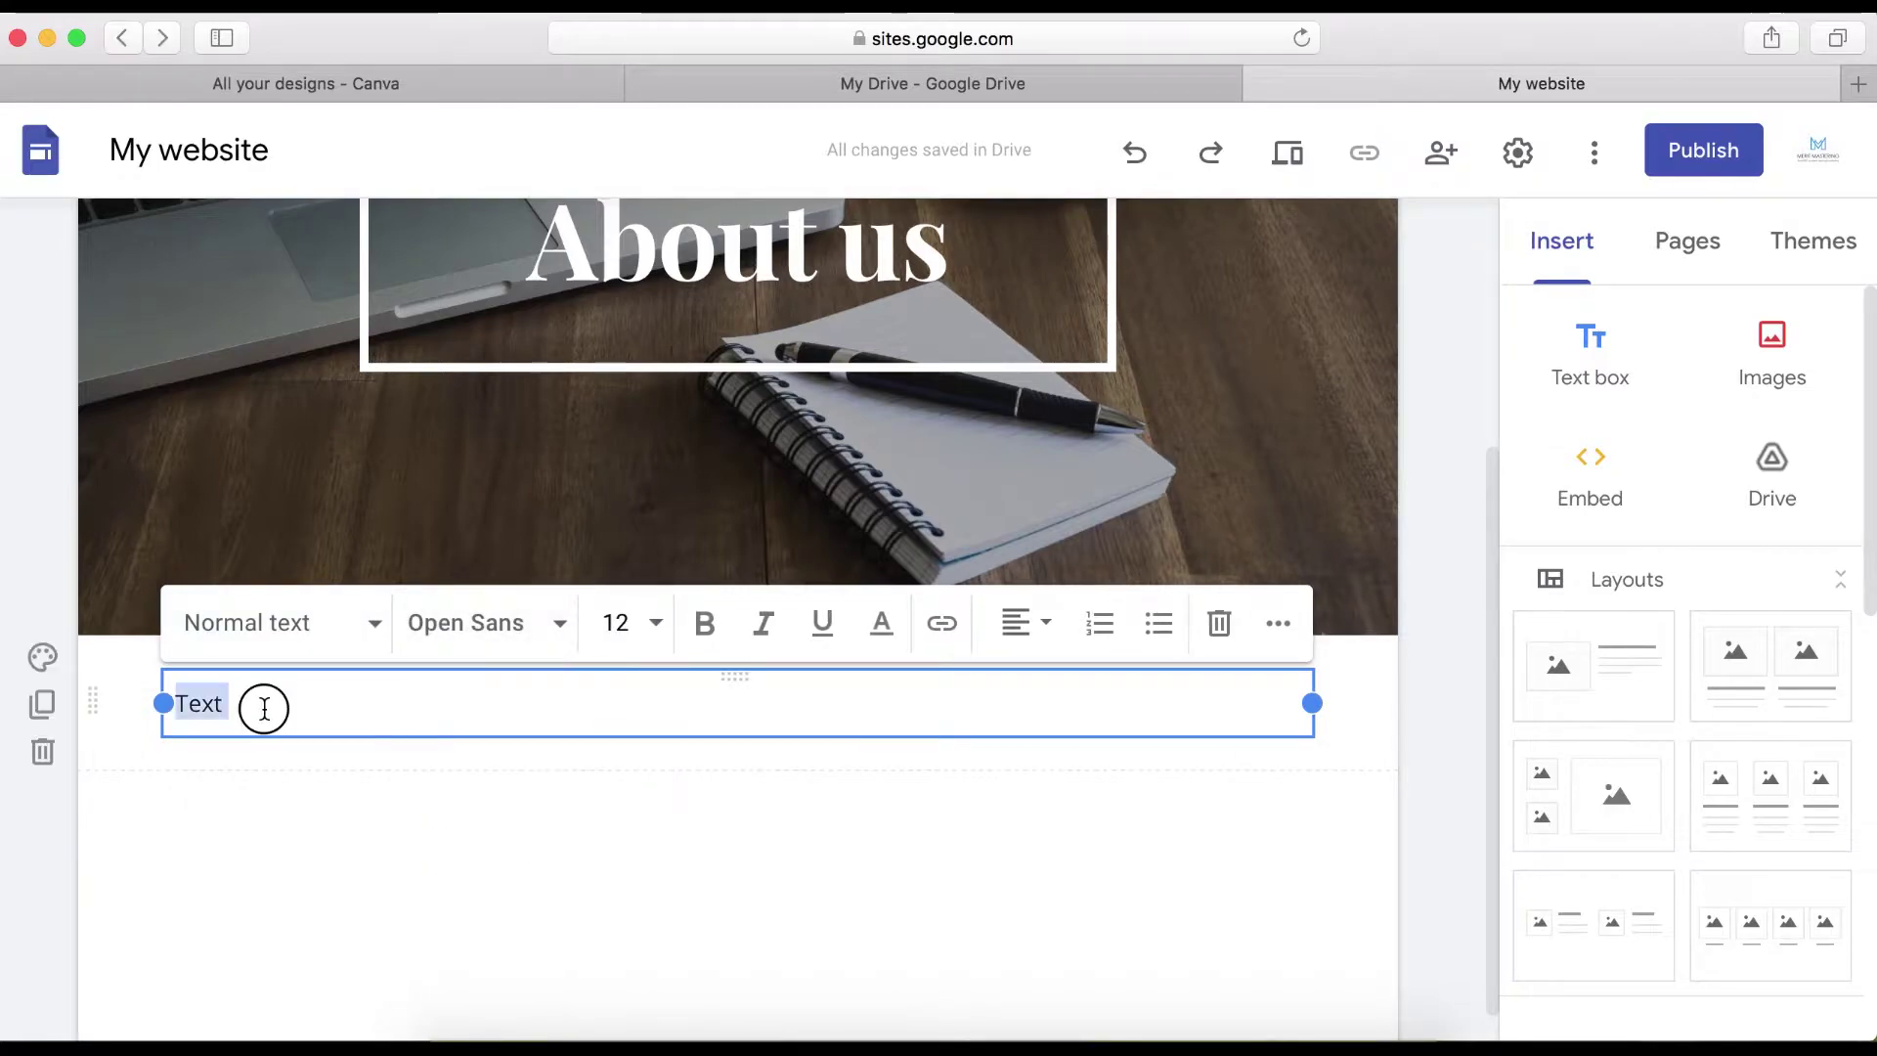
left_click(537, 627)
left_click(554, 890)
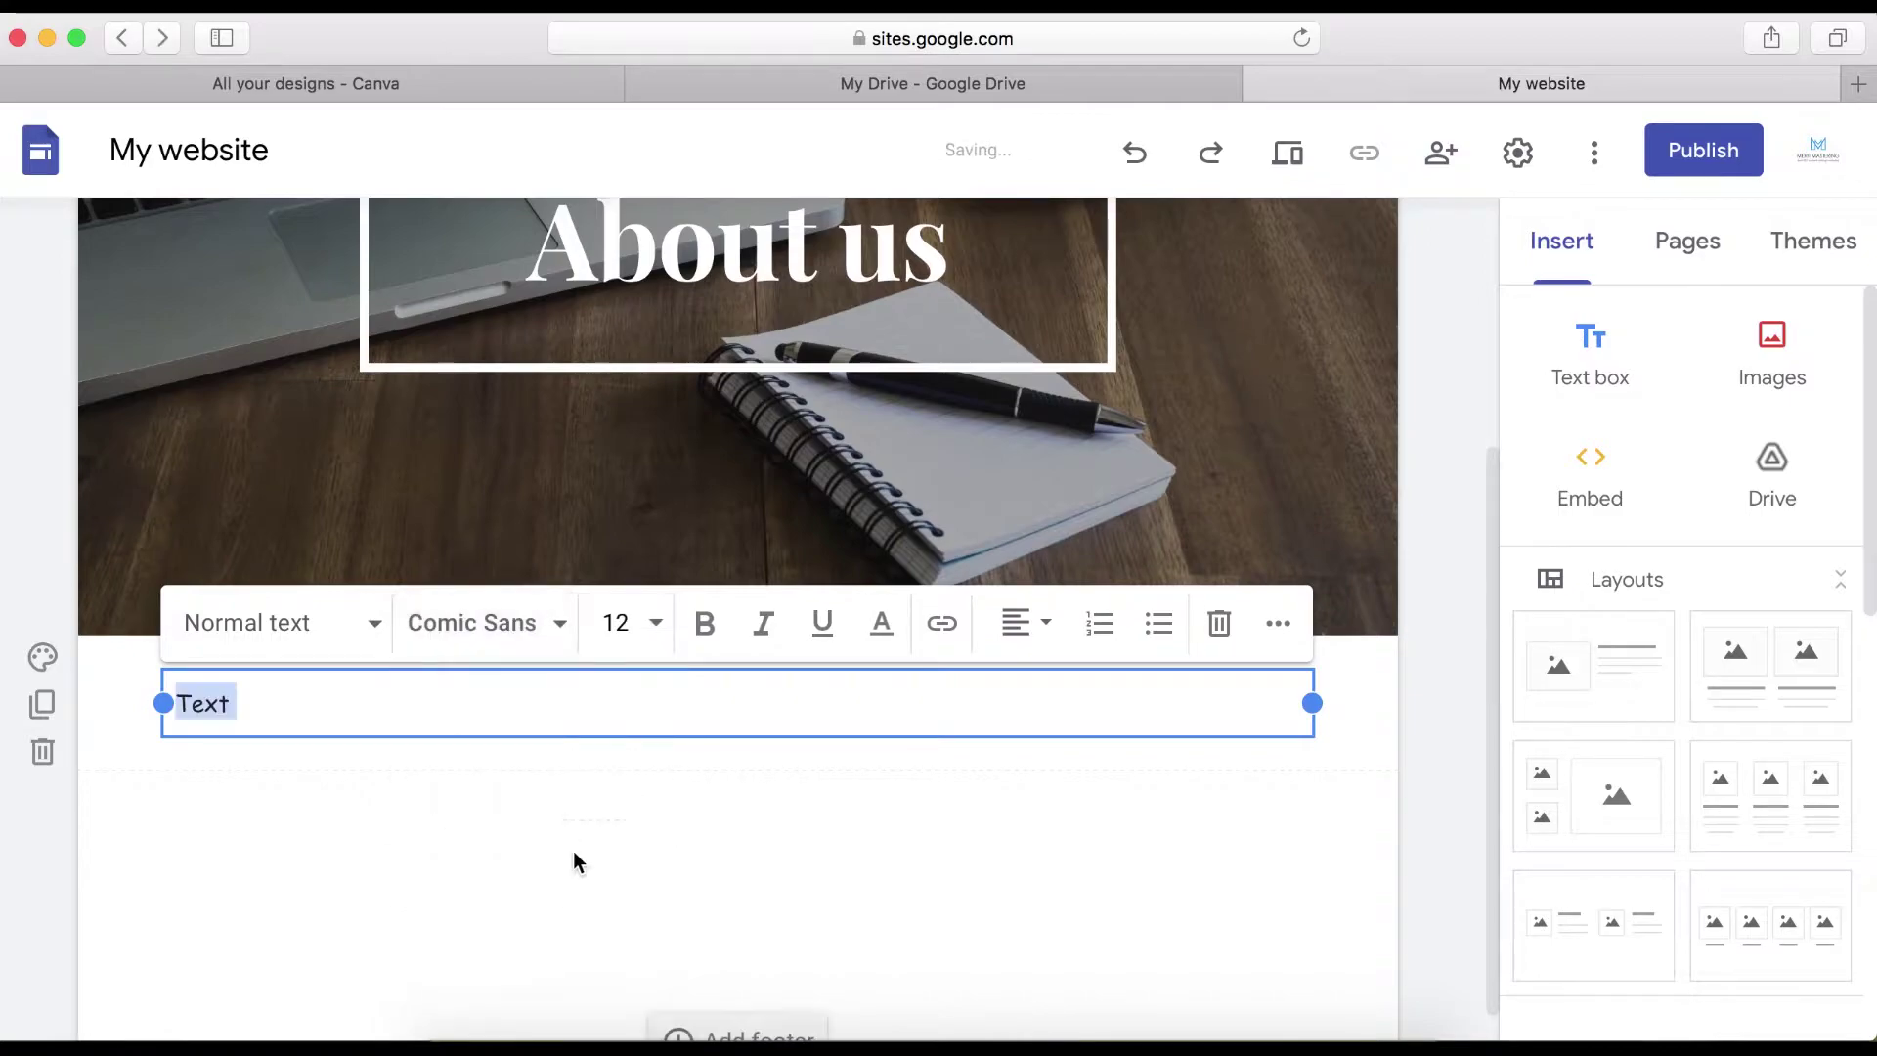
left_click(885, 635)
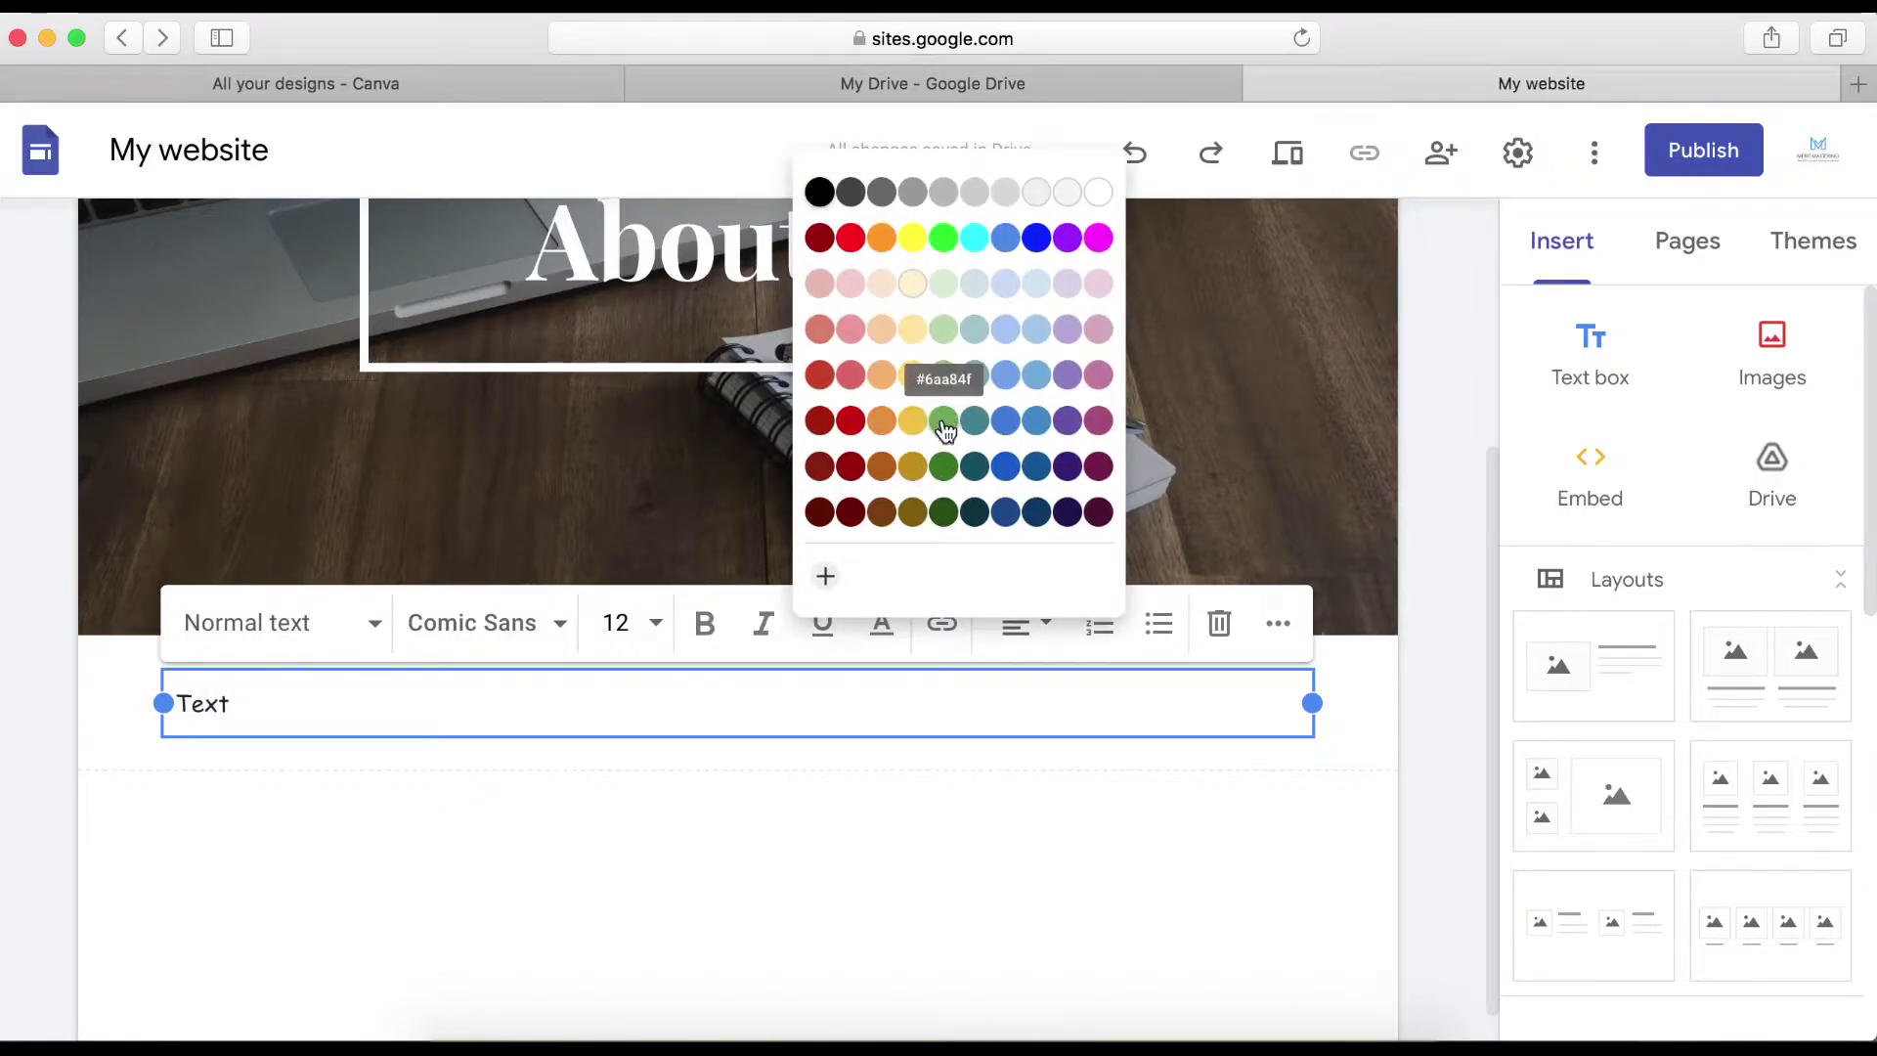
left_click(944, 376)
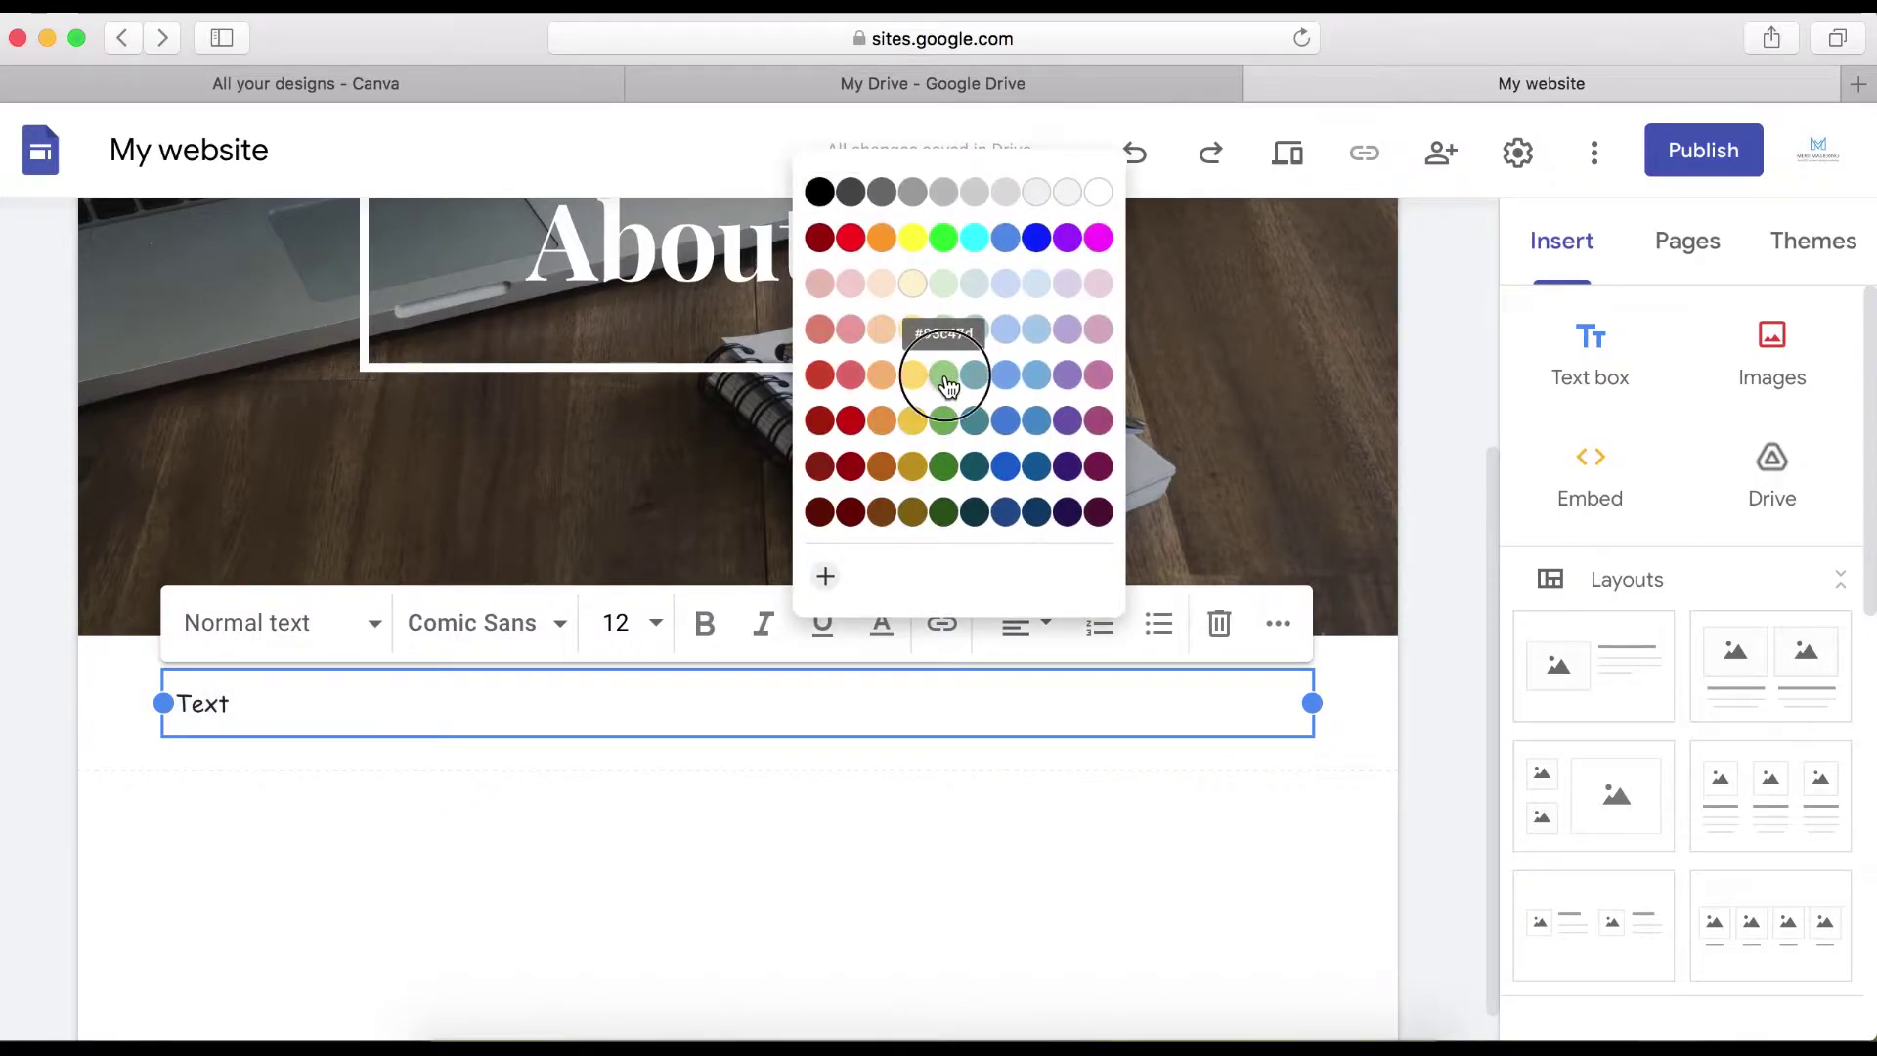
left_click(1043, 704)
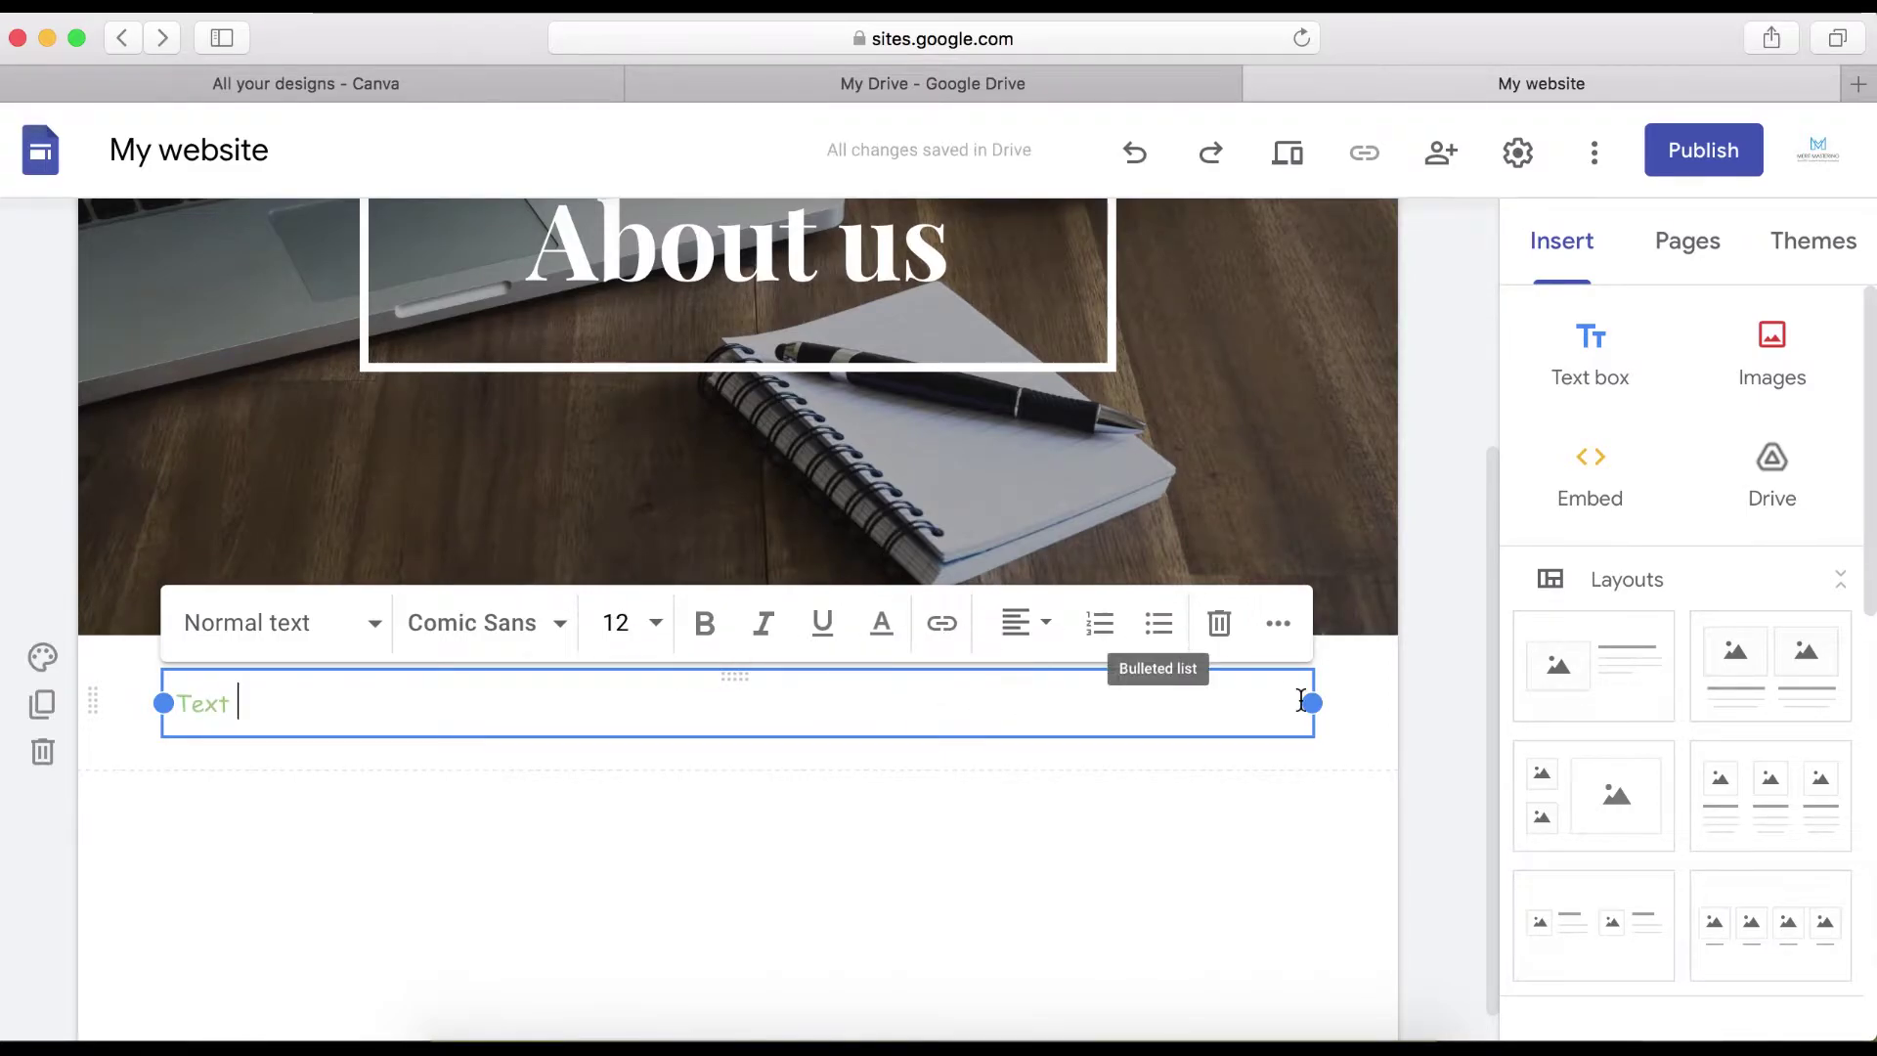
left_click(1355, 756)
double_click(226, 707)
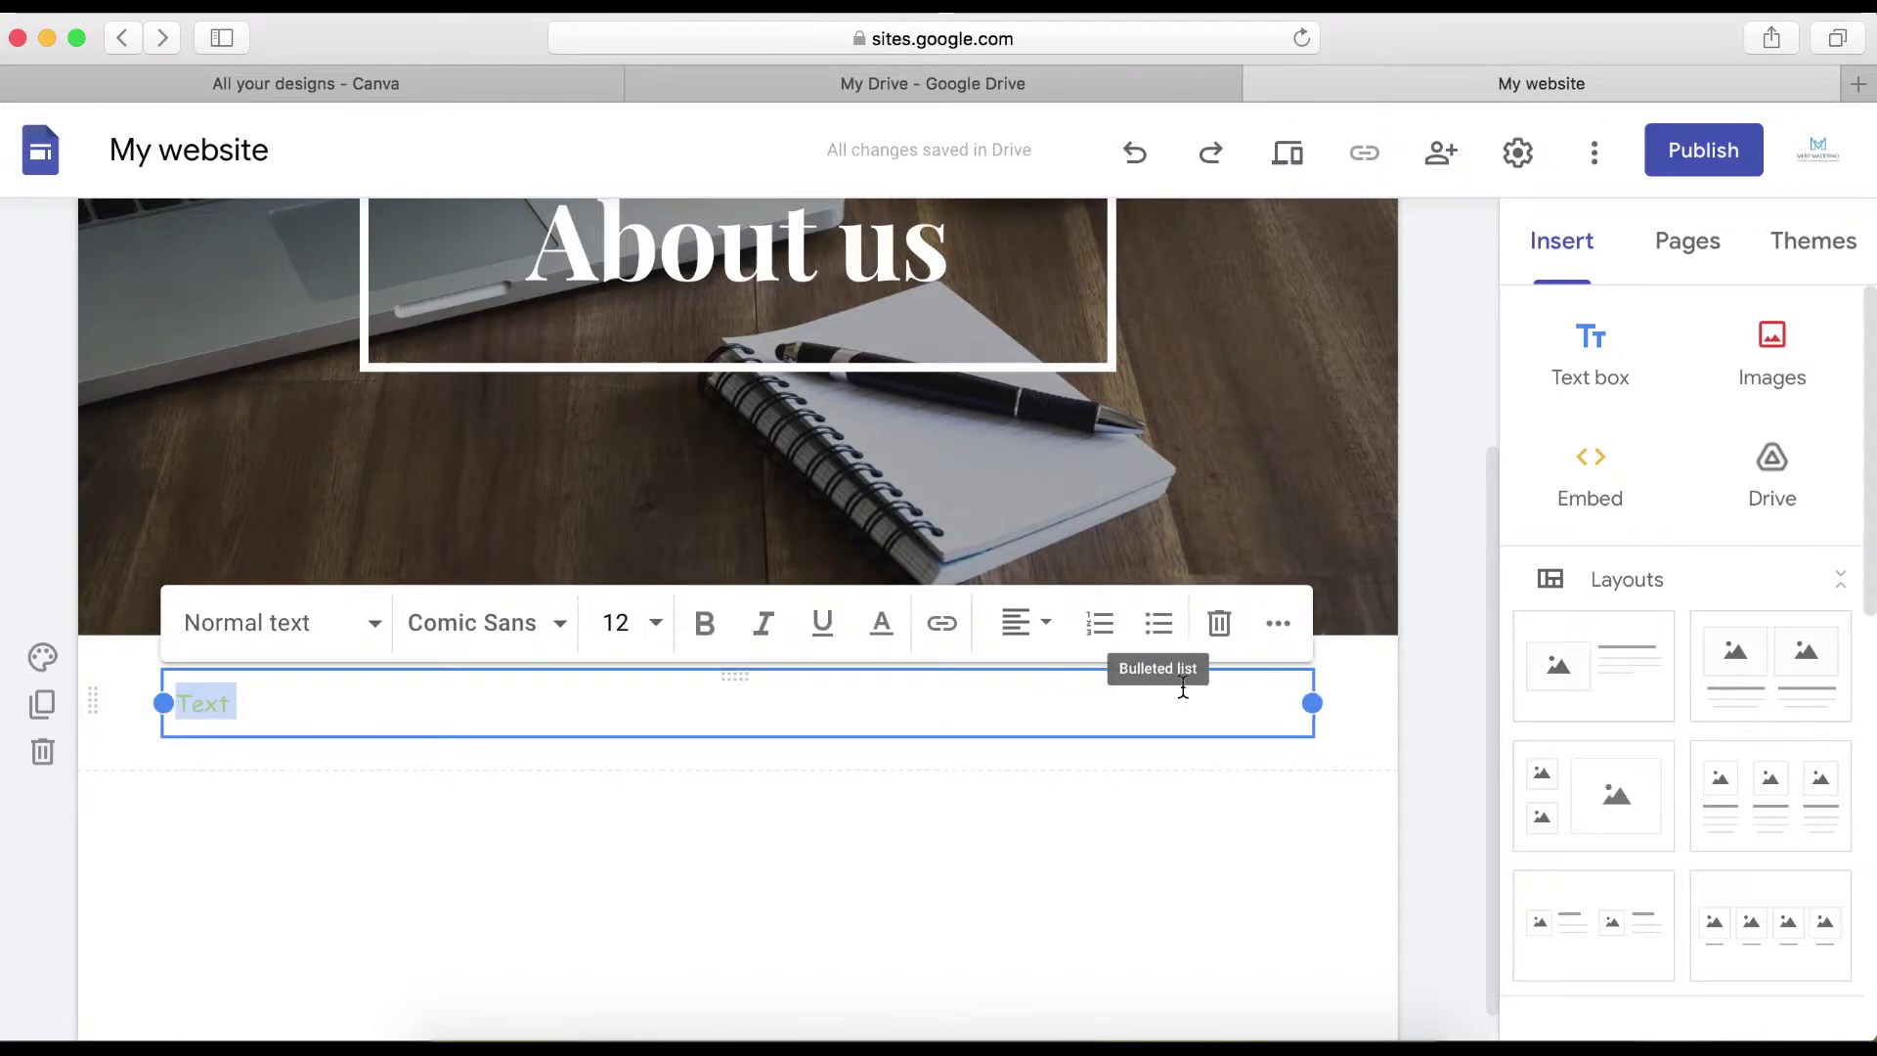
left_click(1318, 743)
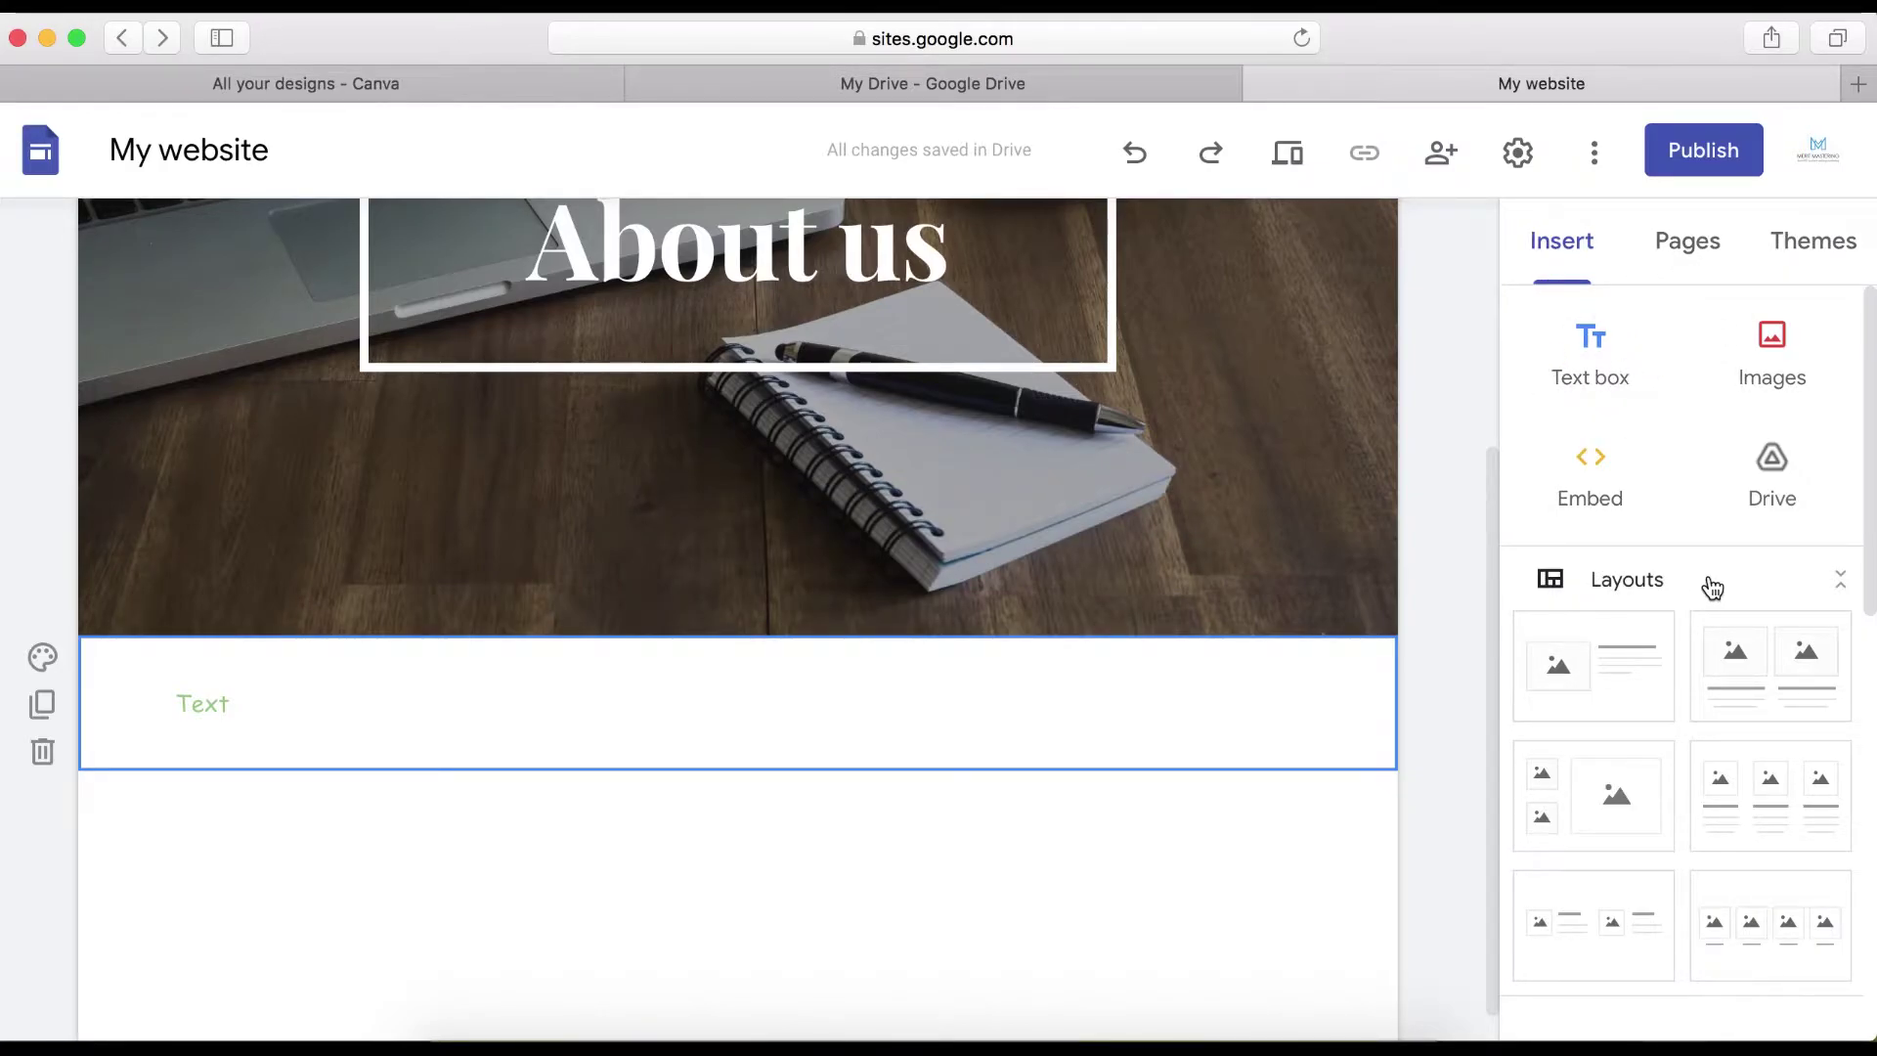
scroll(1710, 586, "down", 3)
scroll(1691, 509, "up", 3)
scroll(1746, 608, "down", 5)
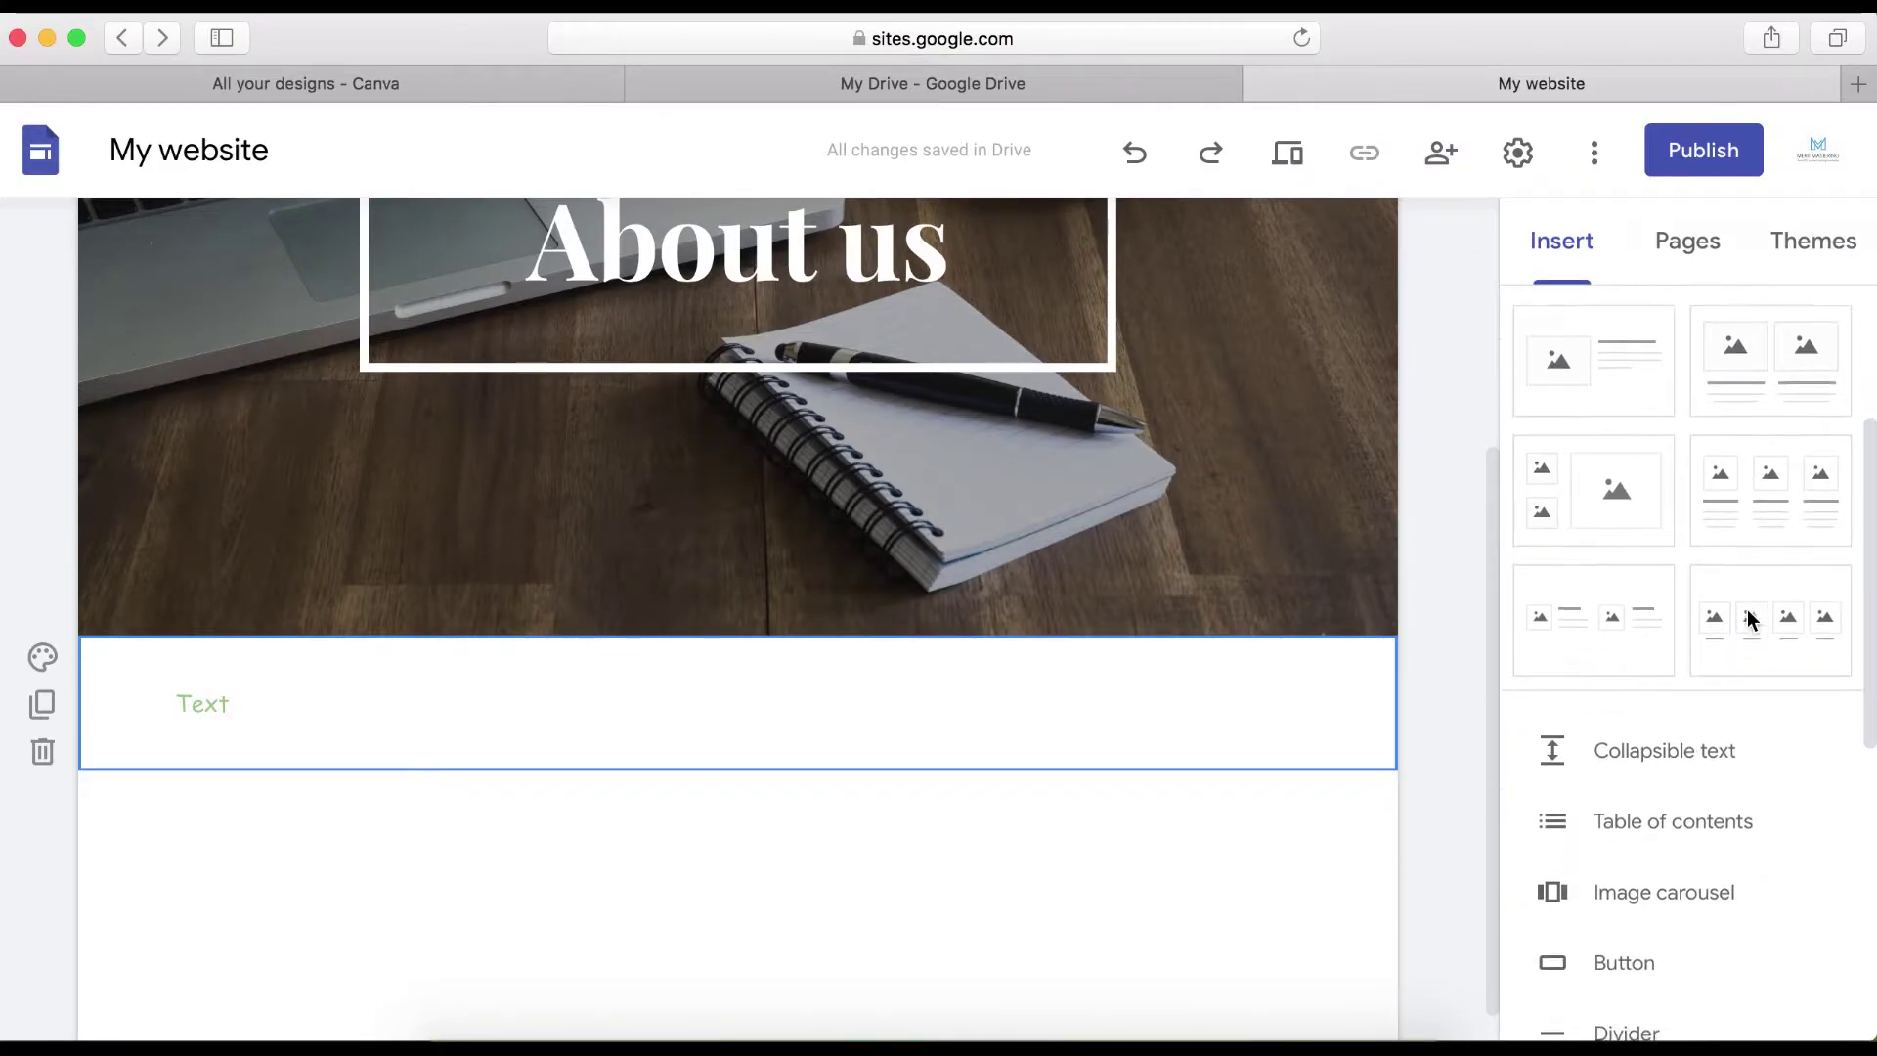
scroll(1722, 624, "down", 7)
scroll(614, 899, "down", 1)
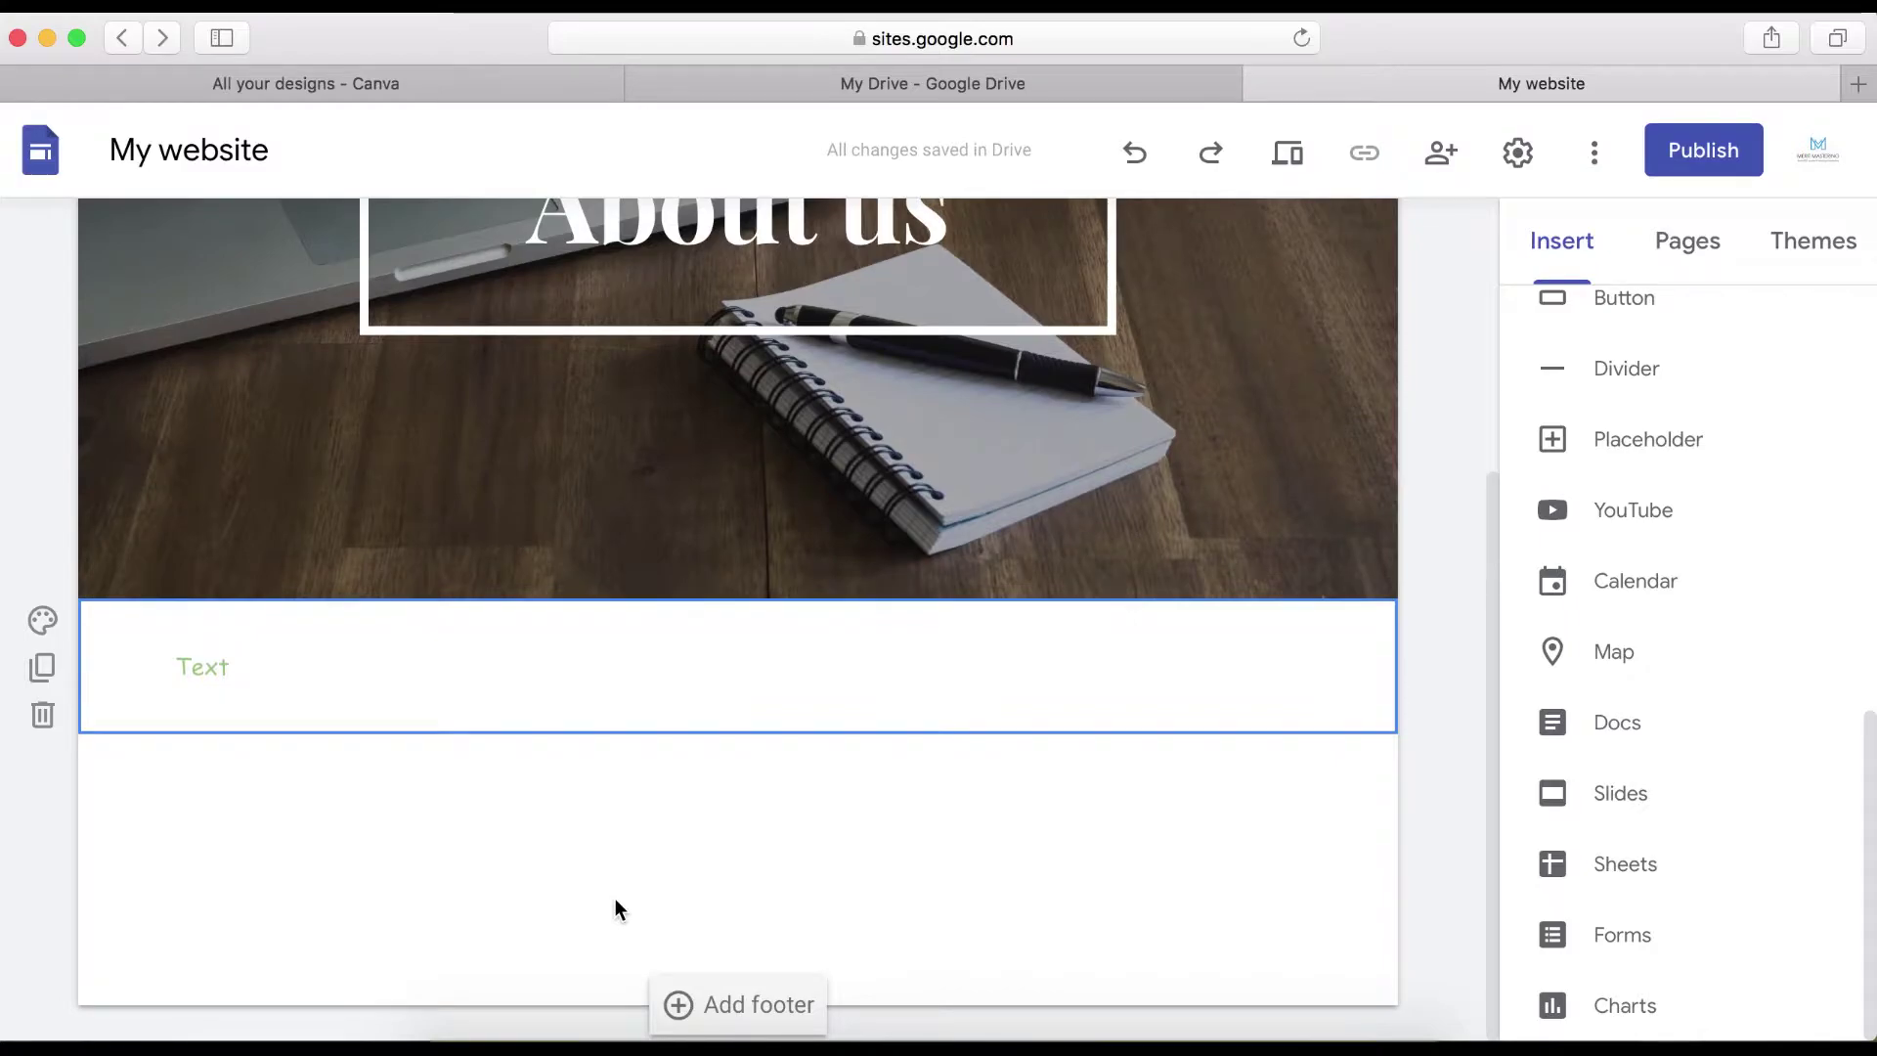
scroll(1271, 702, "up", 1)
scroll(1271, 702, "up", 4)
scroll(1652, 547, "up", 6)
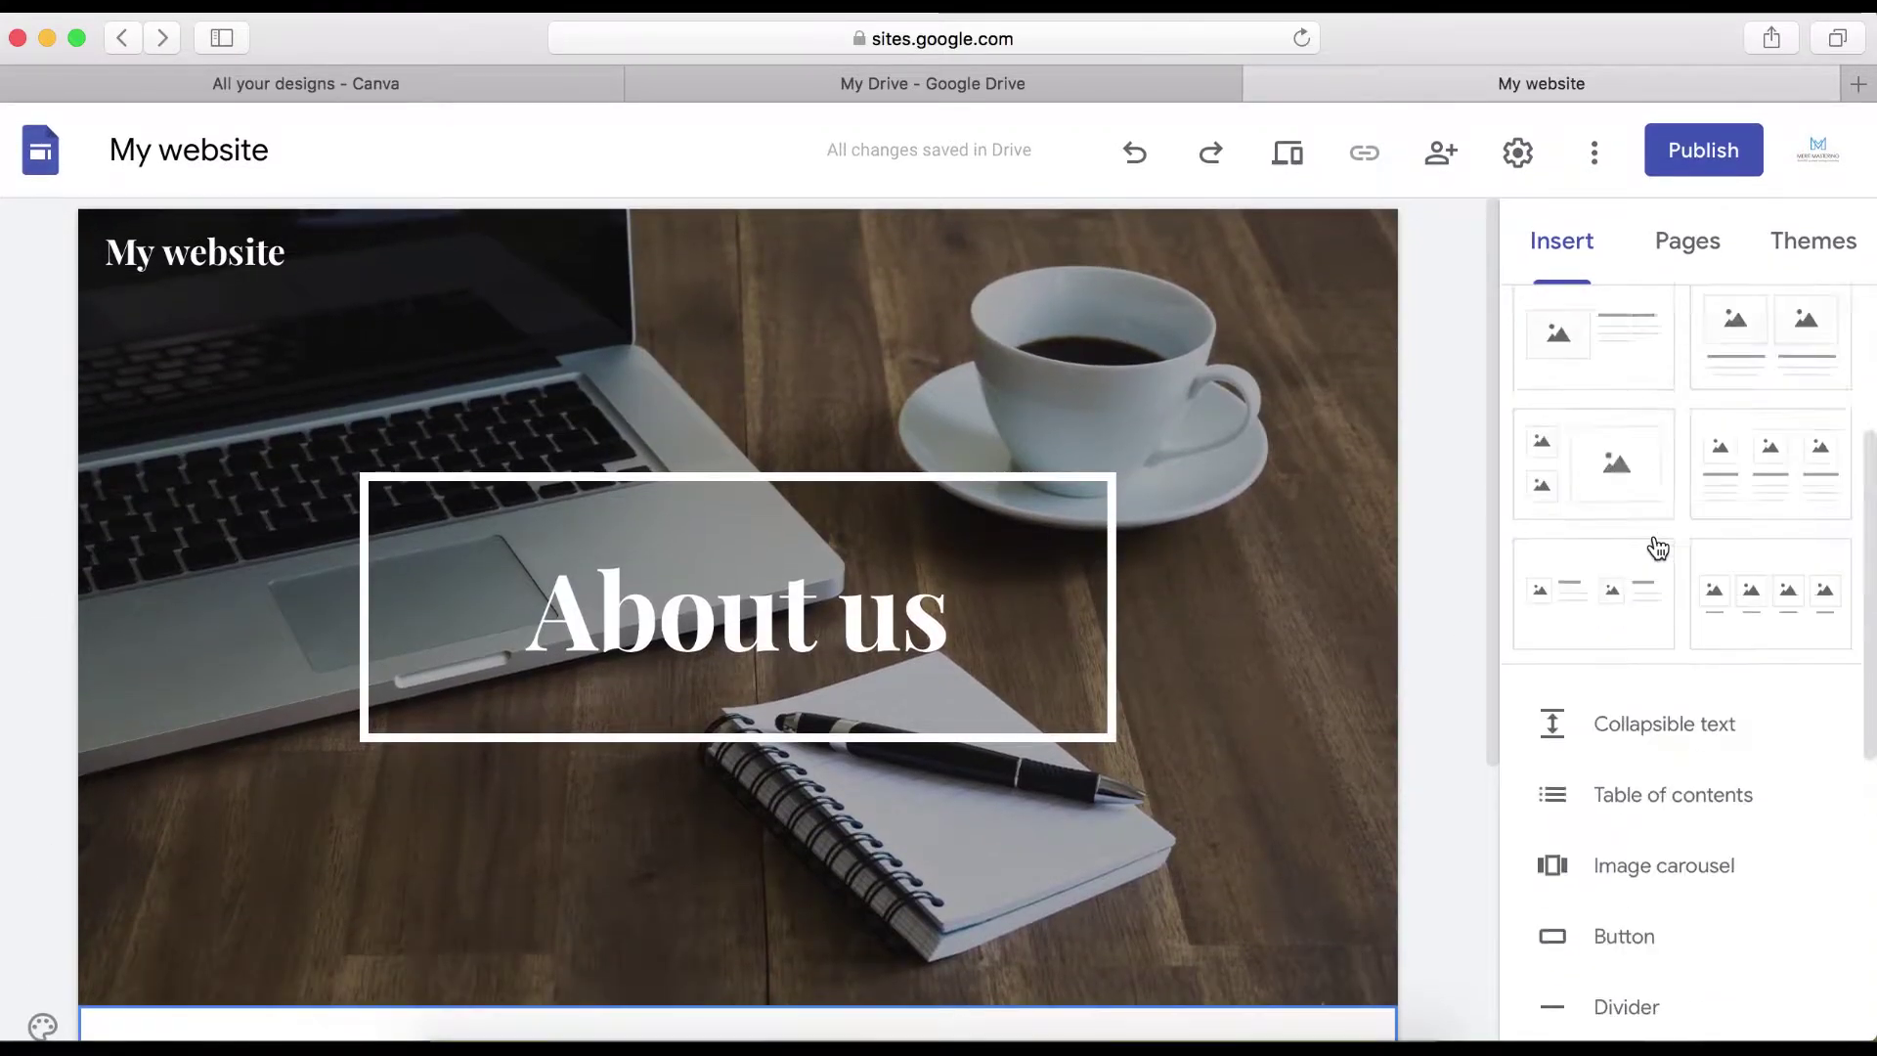
scroll(1657, 549, "up", 4)
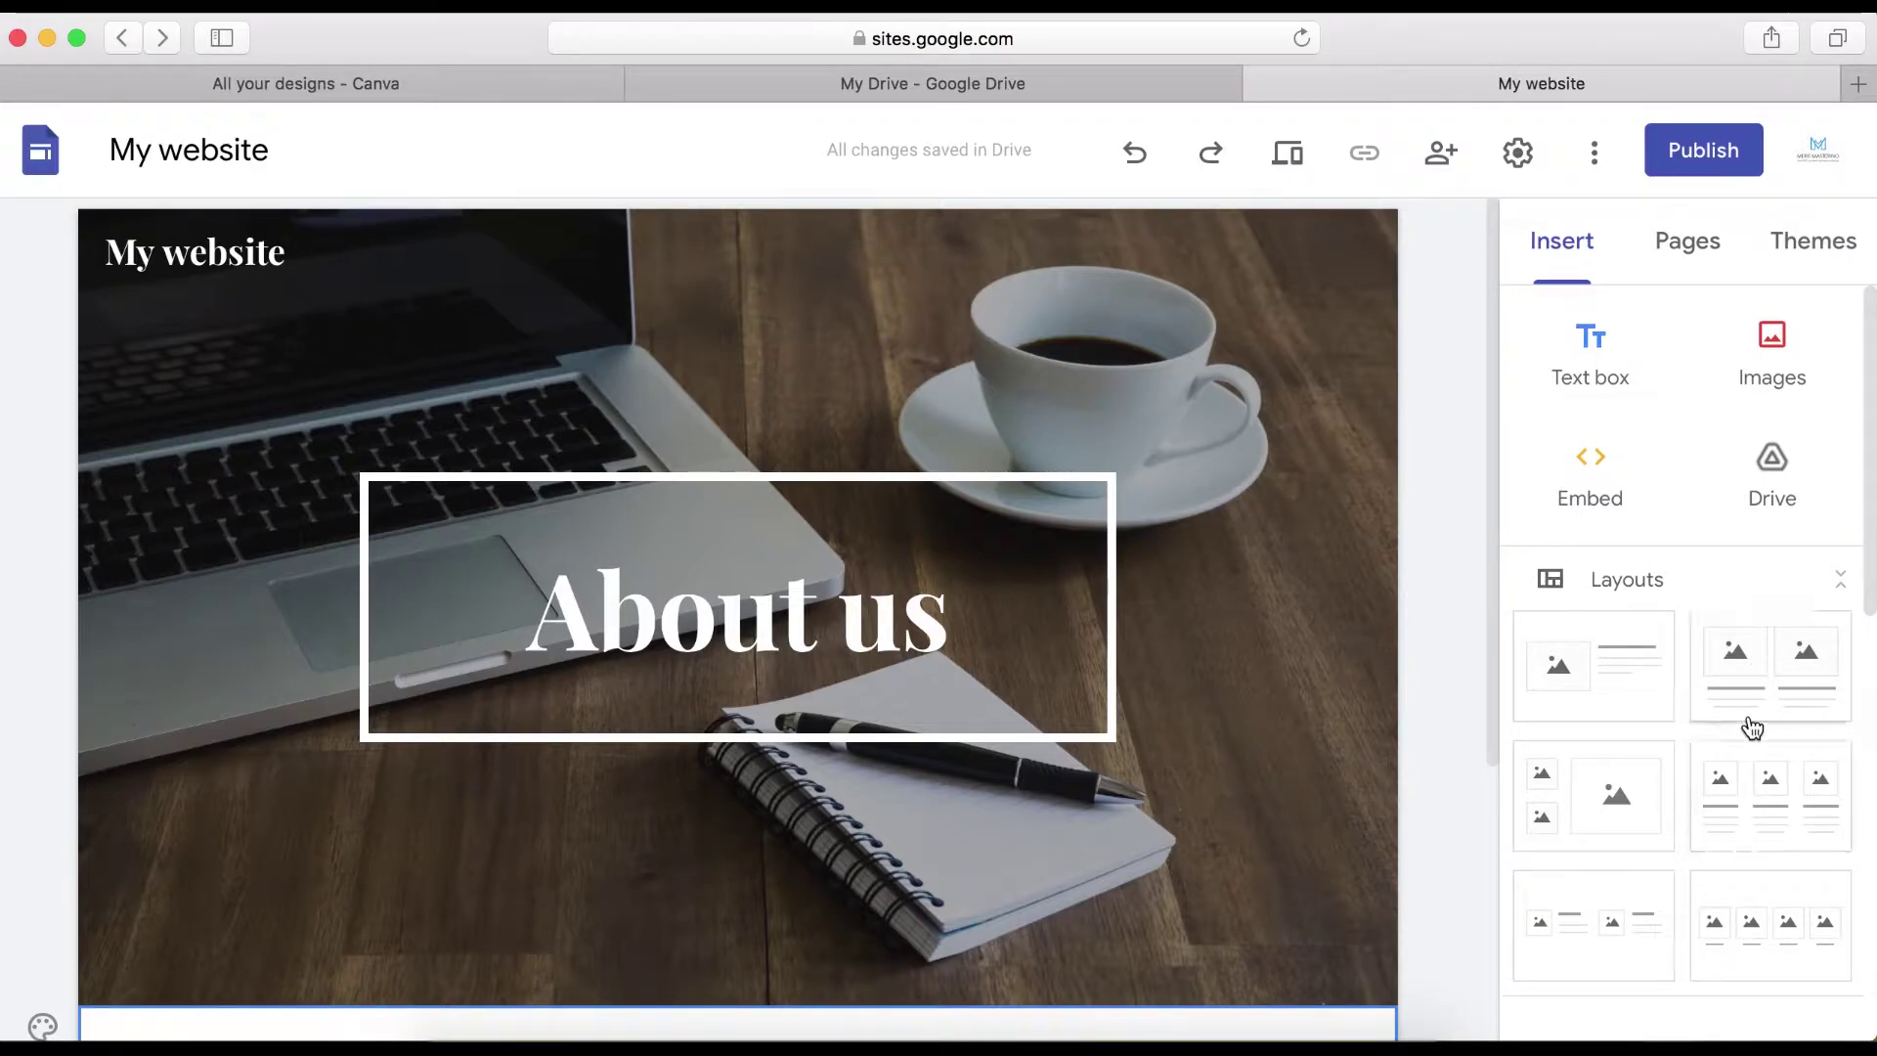
scroll(1752, 728, "down", 4)
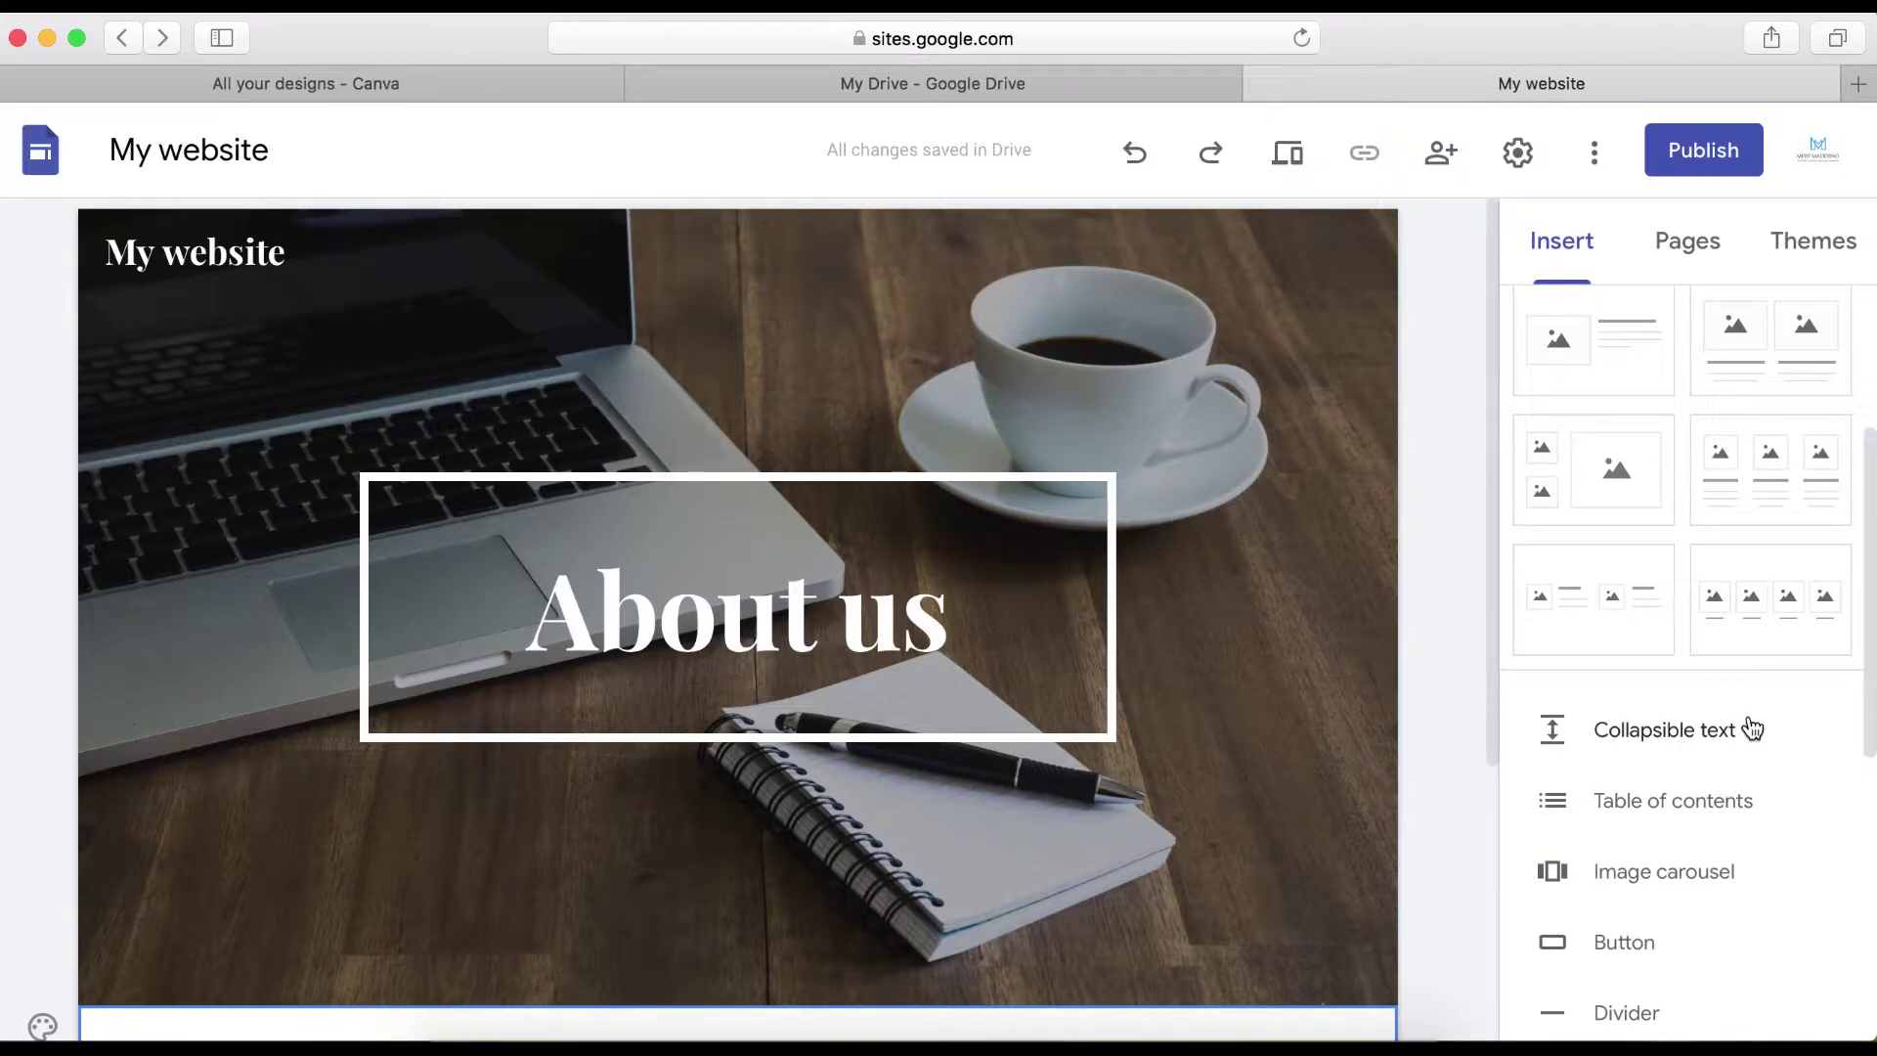
scroll(1702, 636, "up", 4)
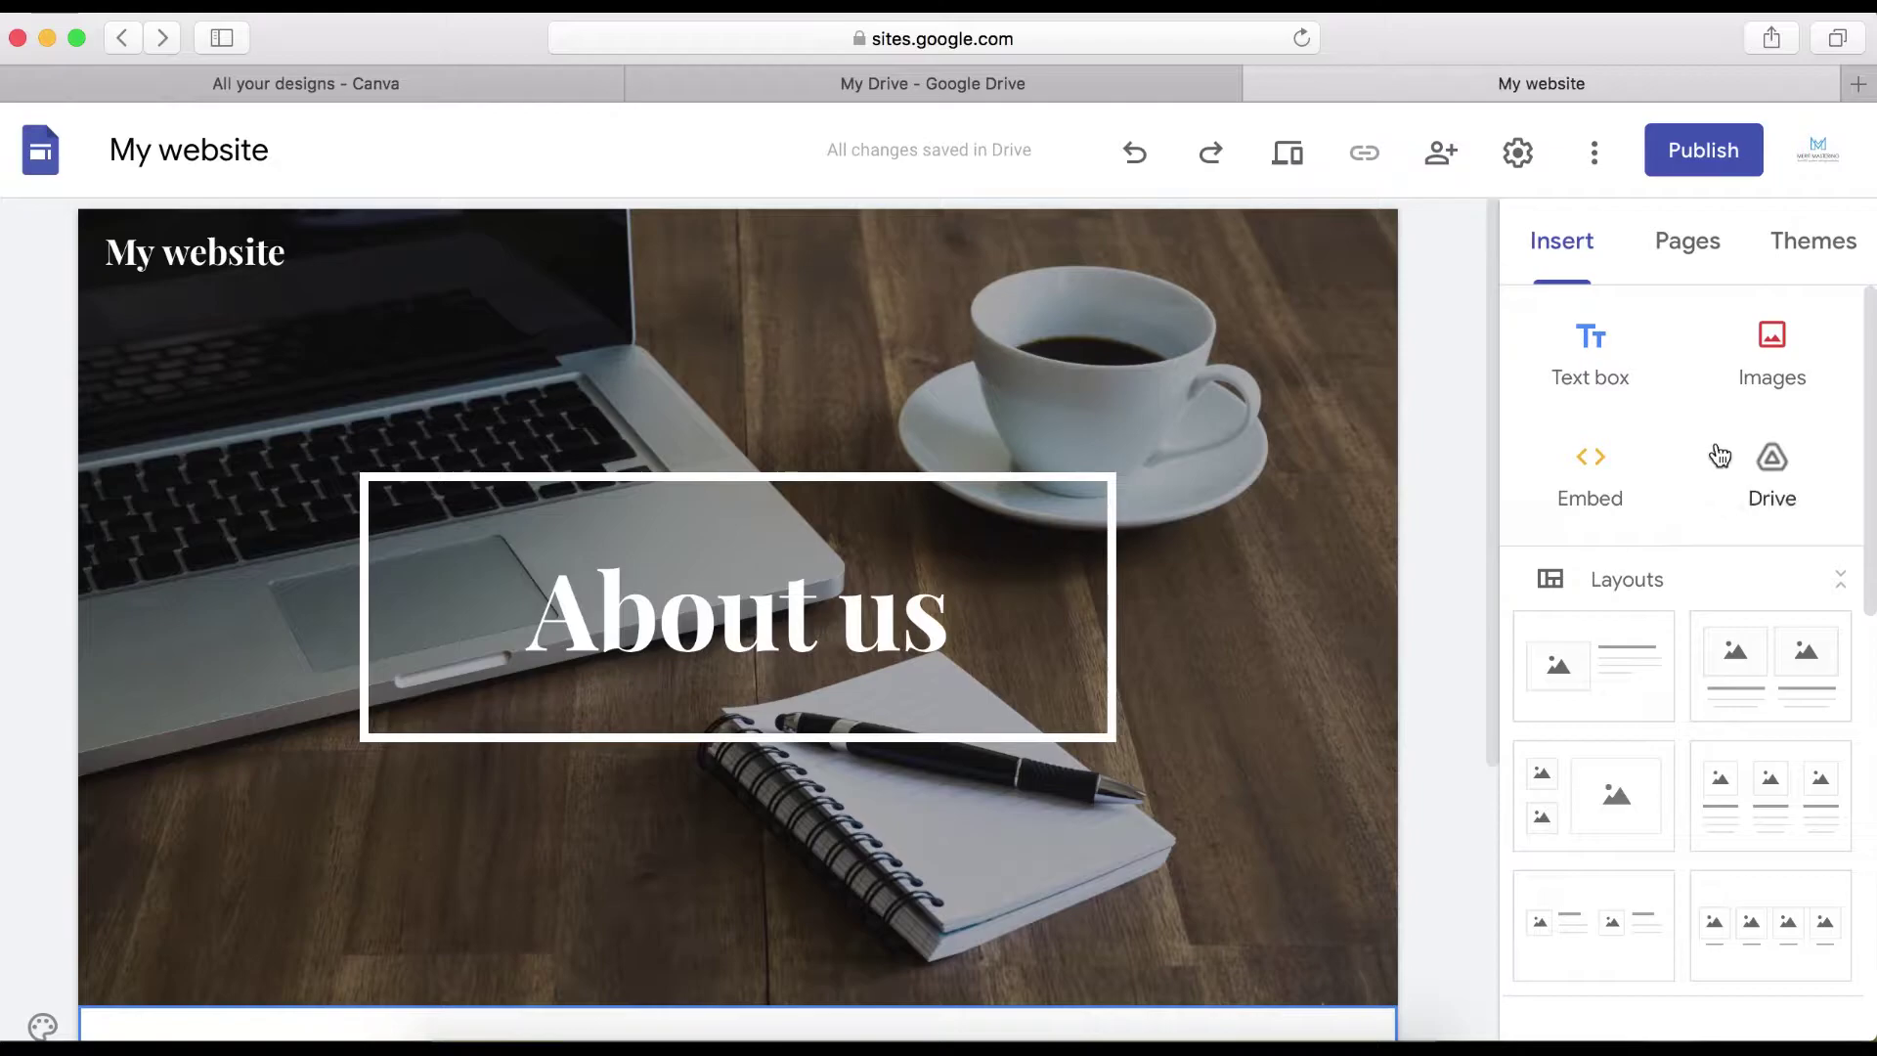
left_click(1782, 382)
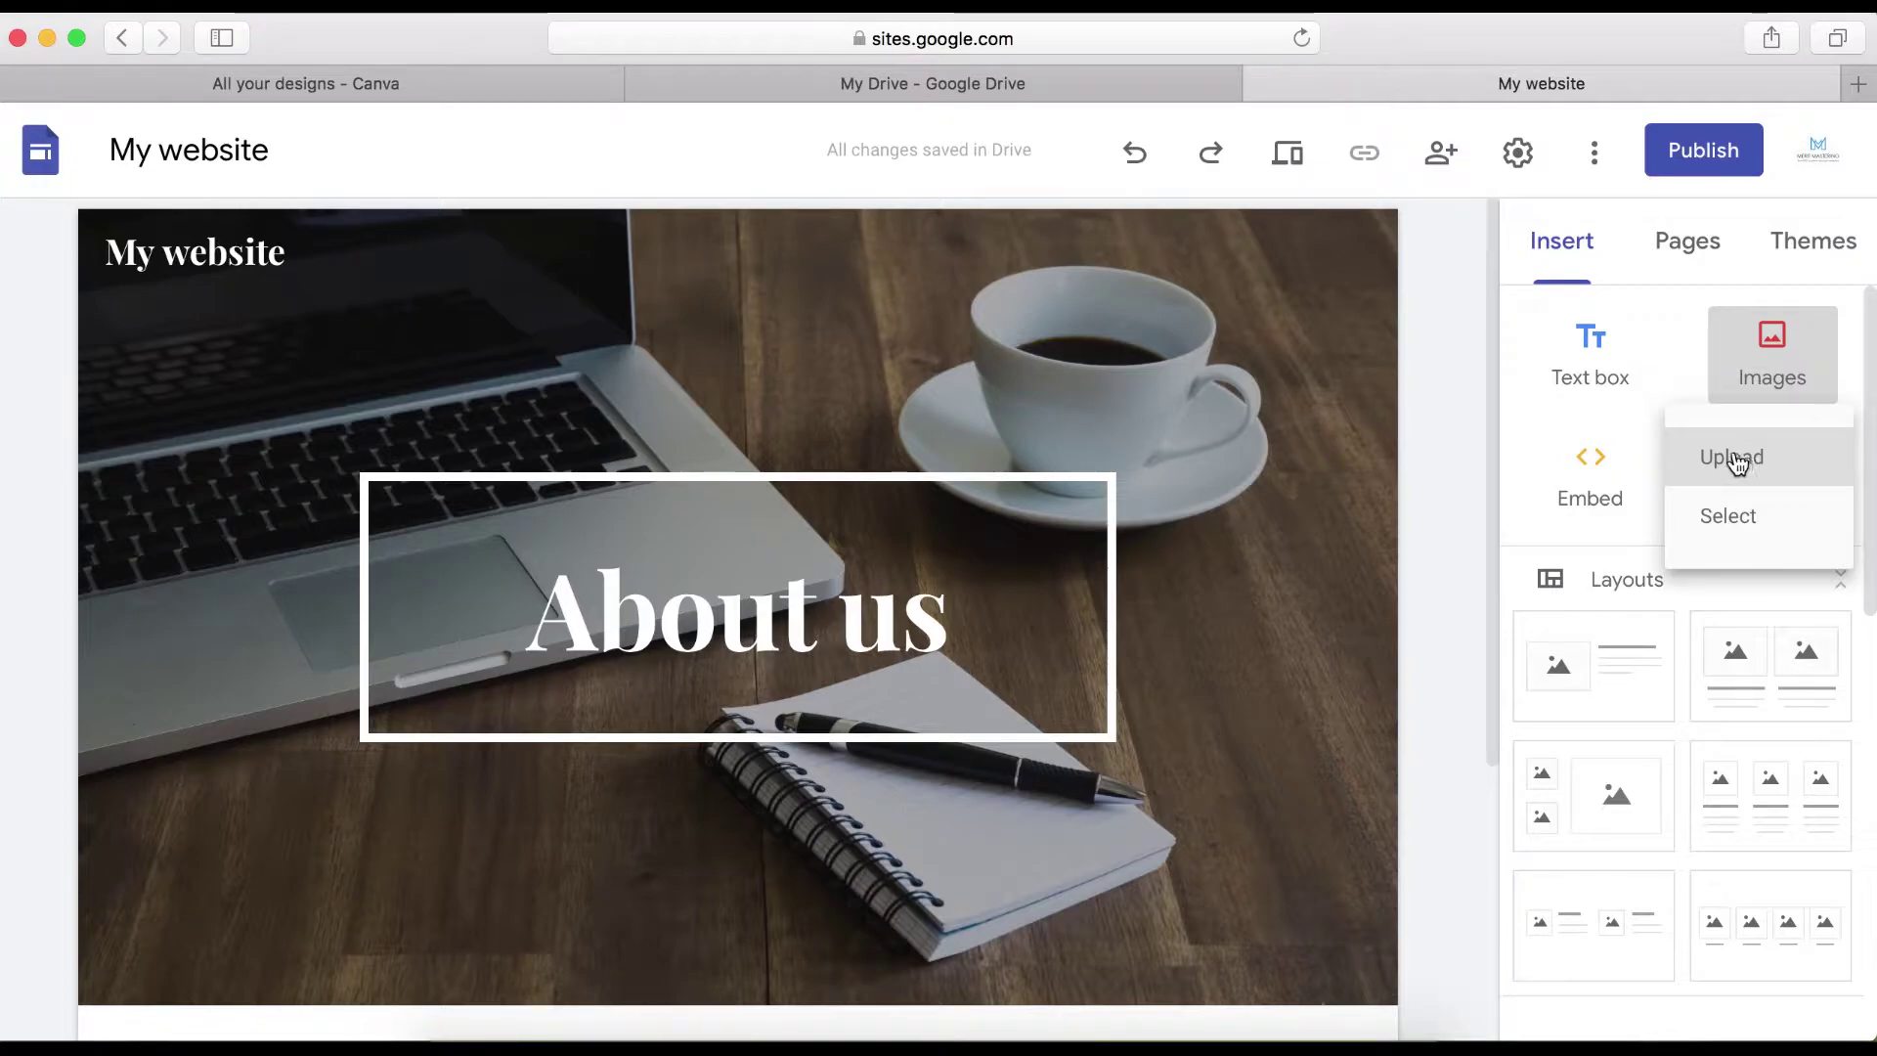
left_click(1609, 504)
left_click(1586, 504)
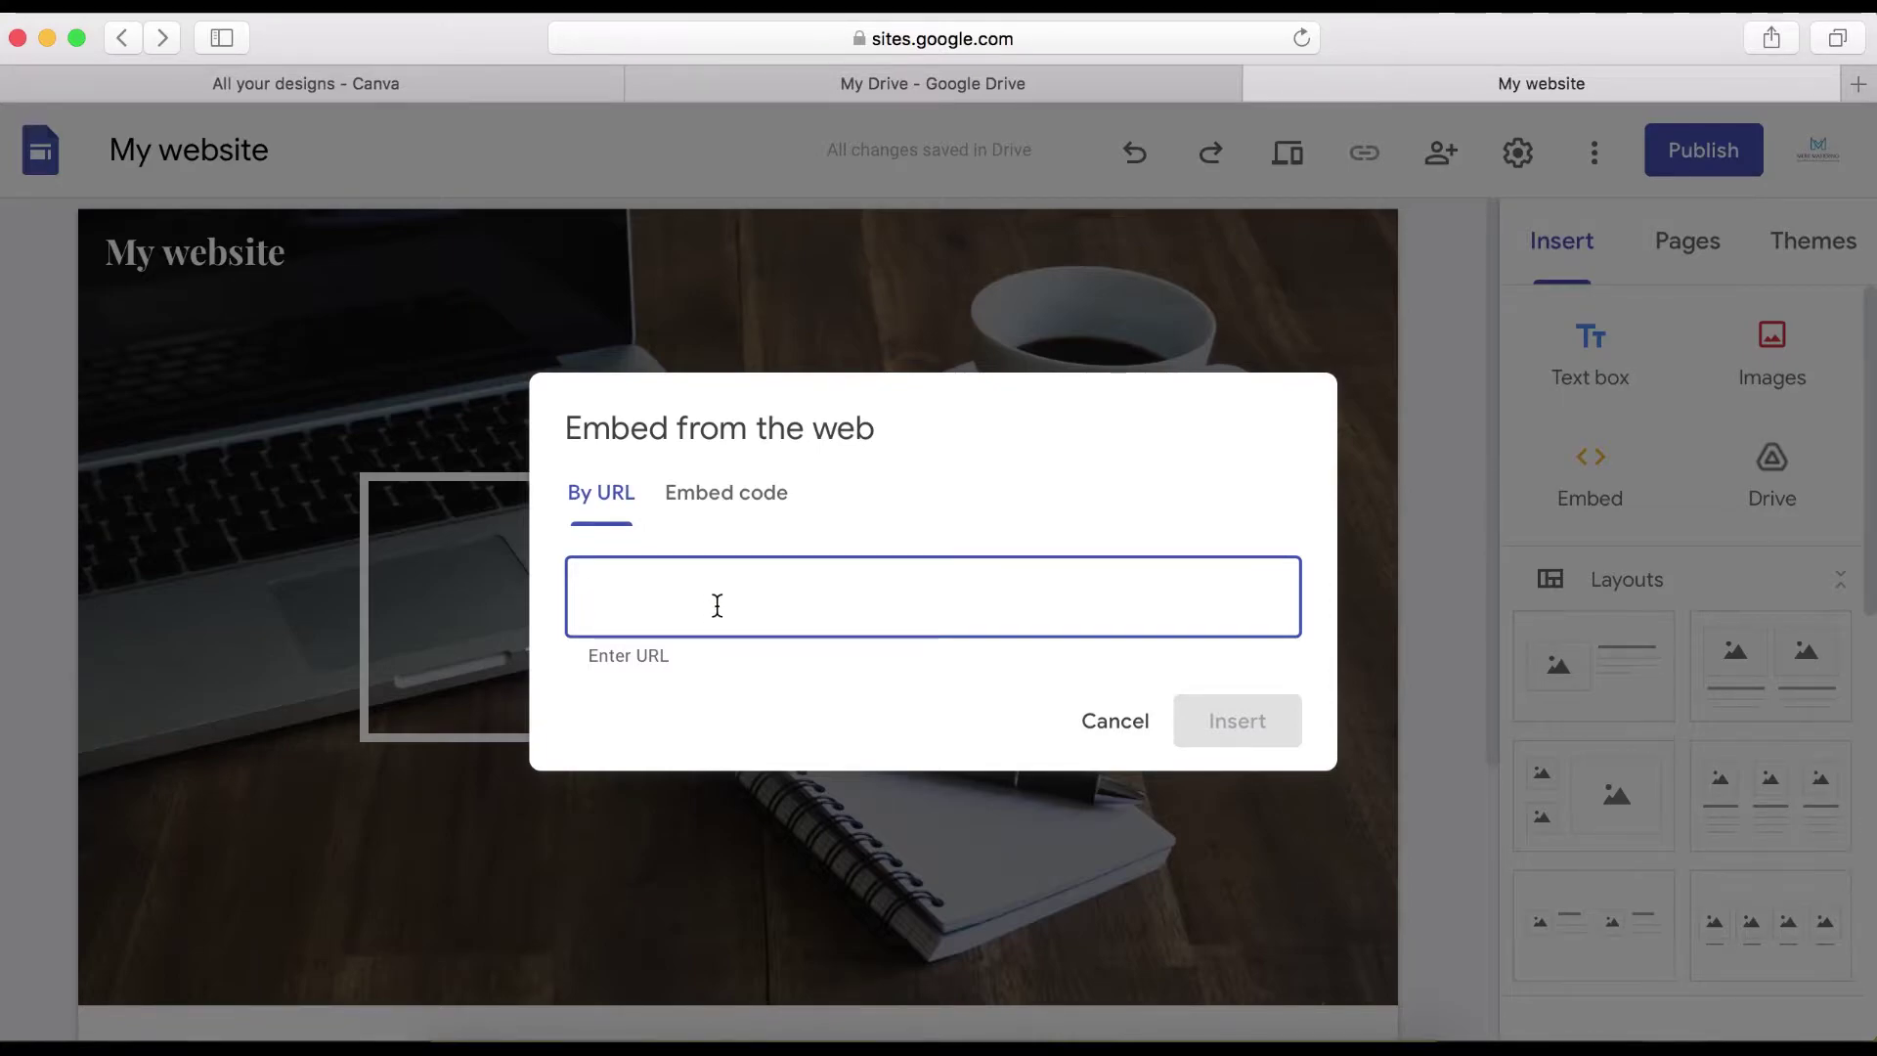
left_click(723, 494)
left_click(592, 447)
left_click(1115, 721)
- Delete the empty green Text section beneath the About us photo header
scroll(924, 895, "down", 3)
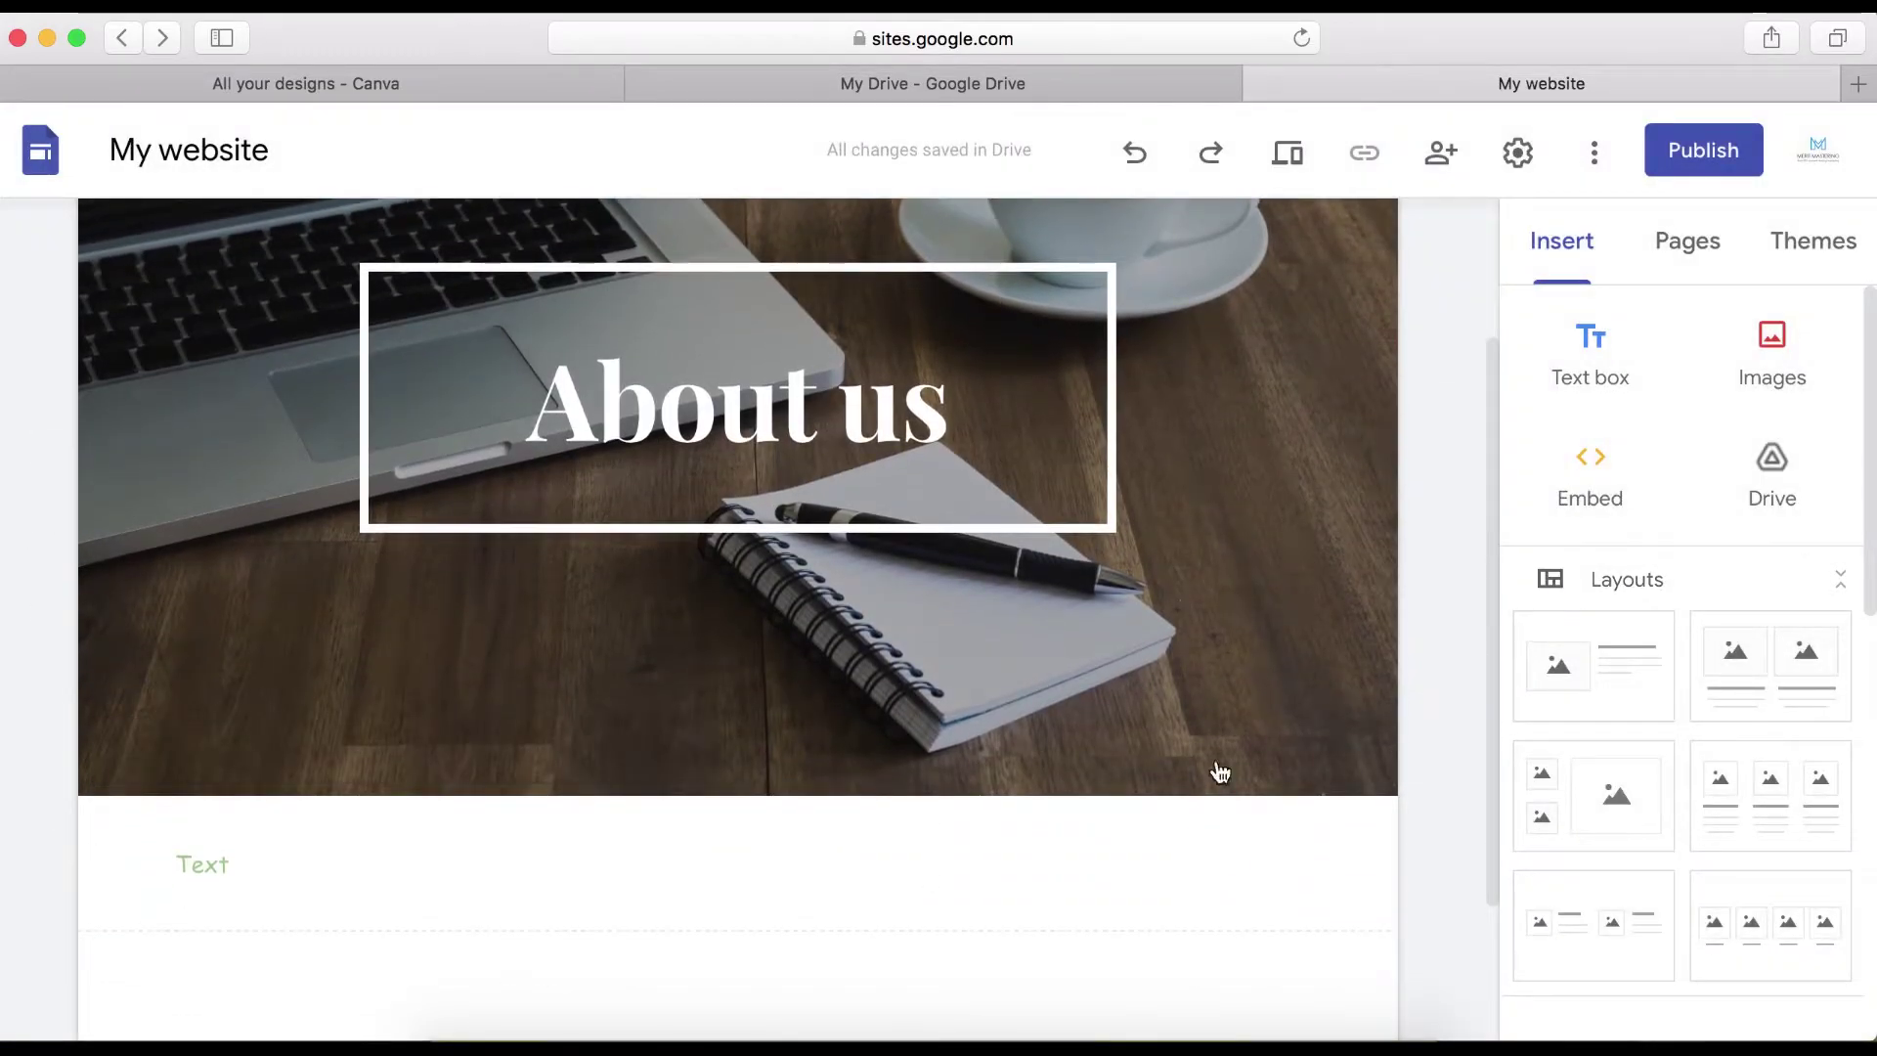
scroll(976, 924, "down", 3)
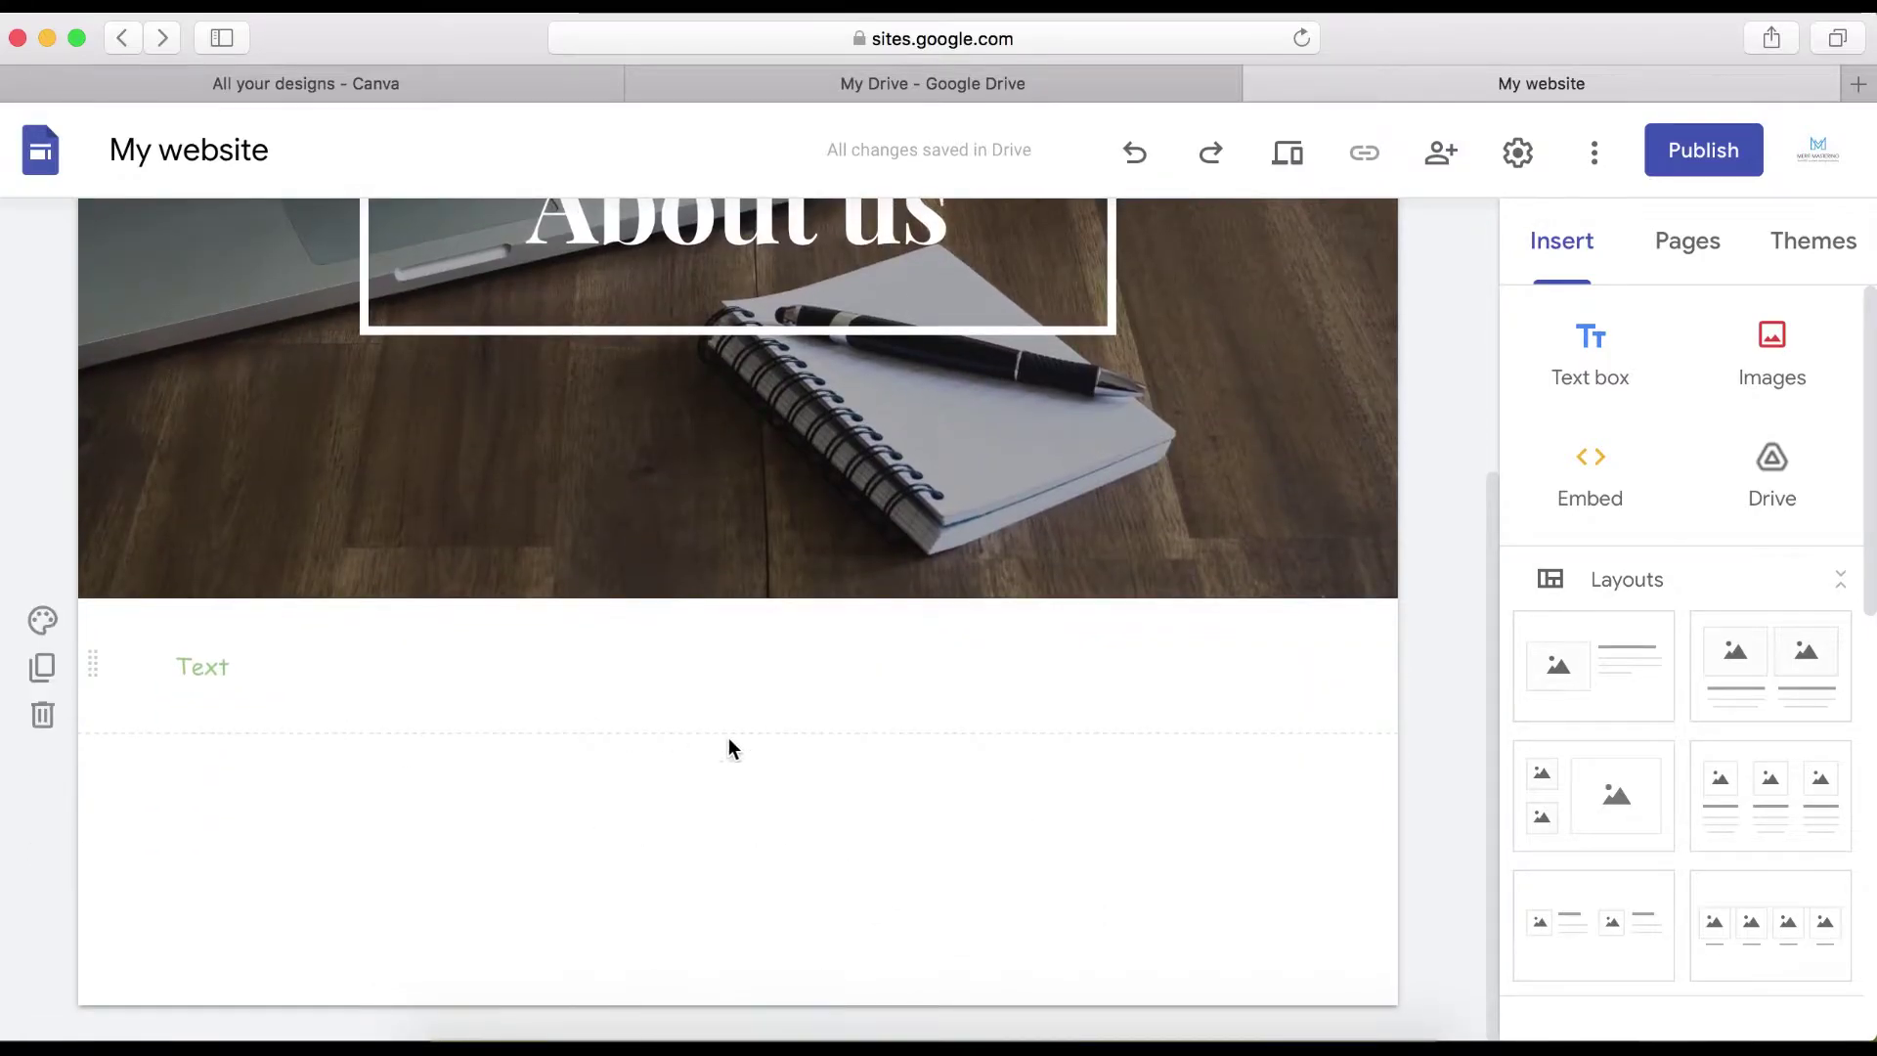
scroll(1597, 708, "down", 3)
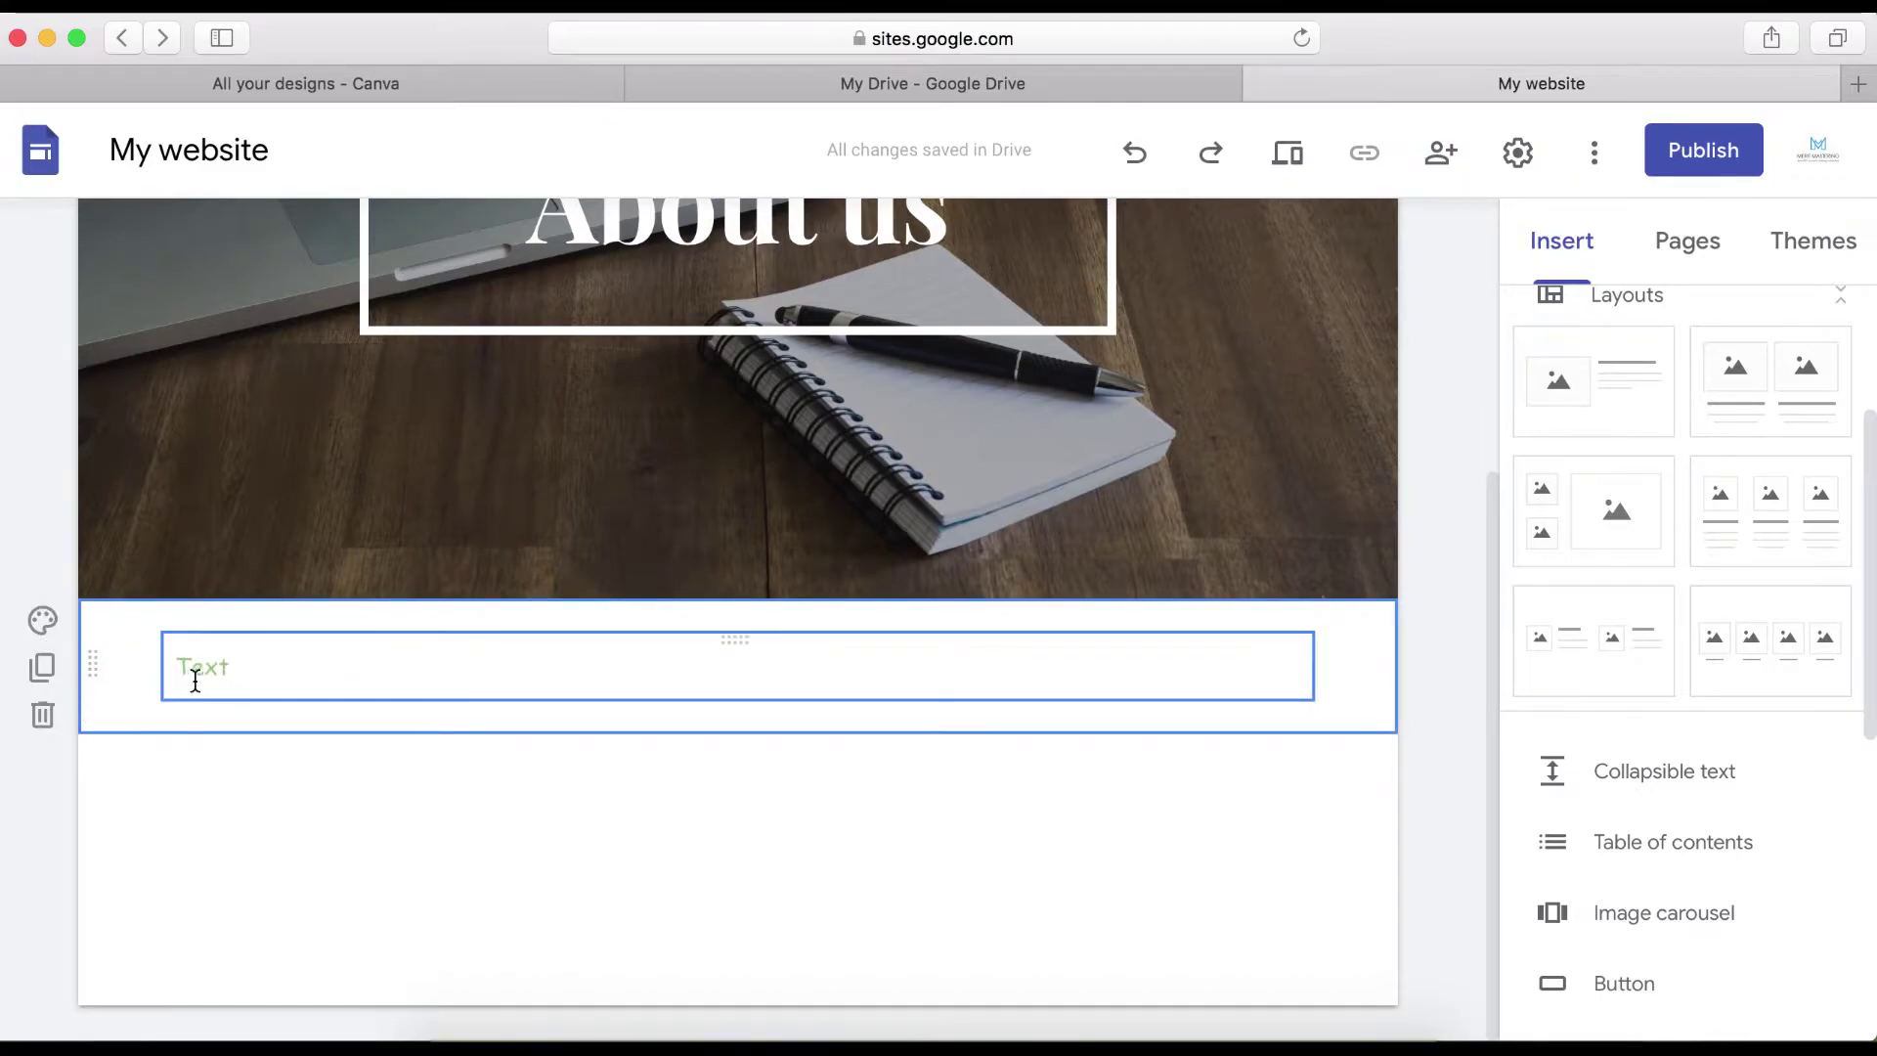
left_click(41, 720)
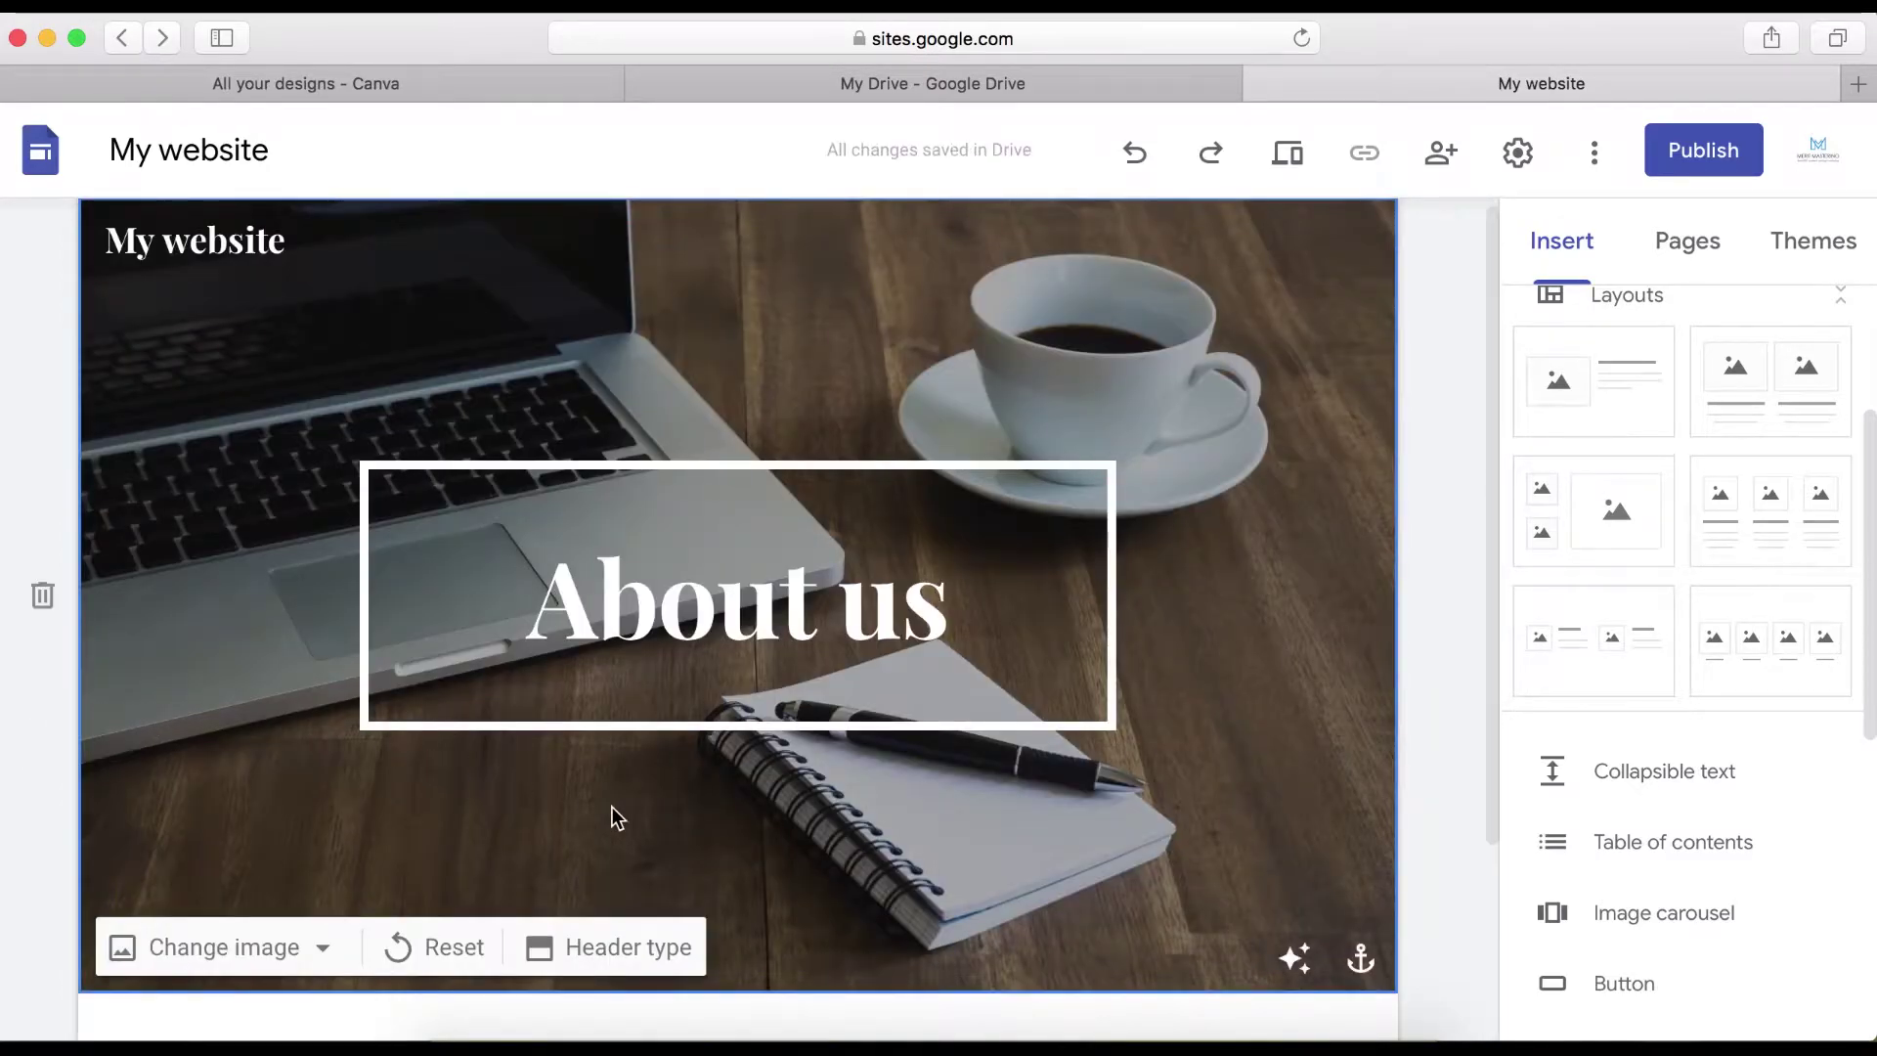
scroll(612, 812, "down", 3)
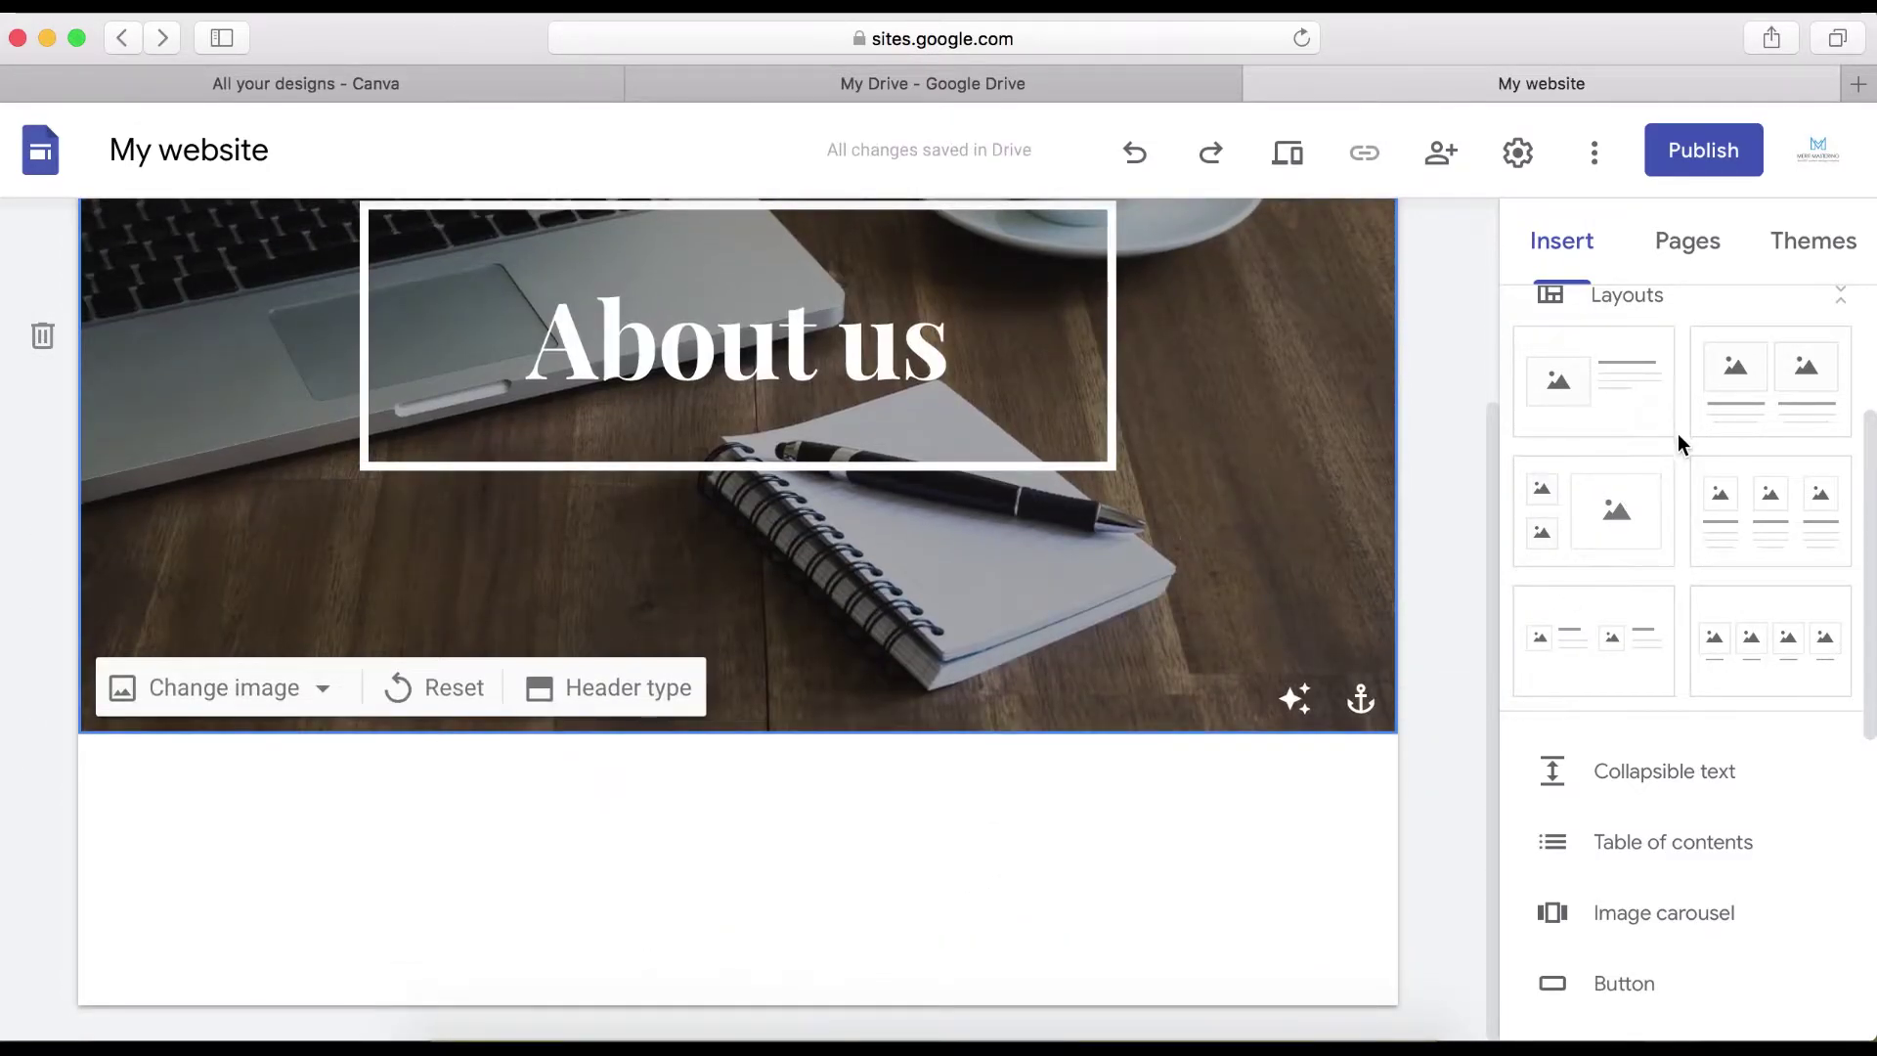
scroll(1678, 436, "up", 3)
- Add a text box reading 'Our Services' below the header and centre it
left_click(1606, 384)
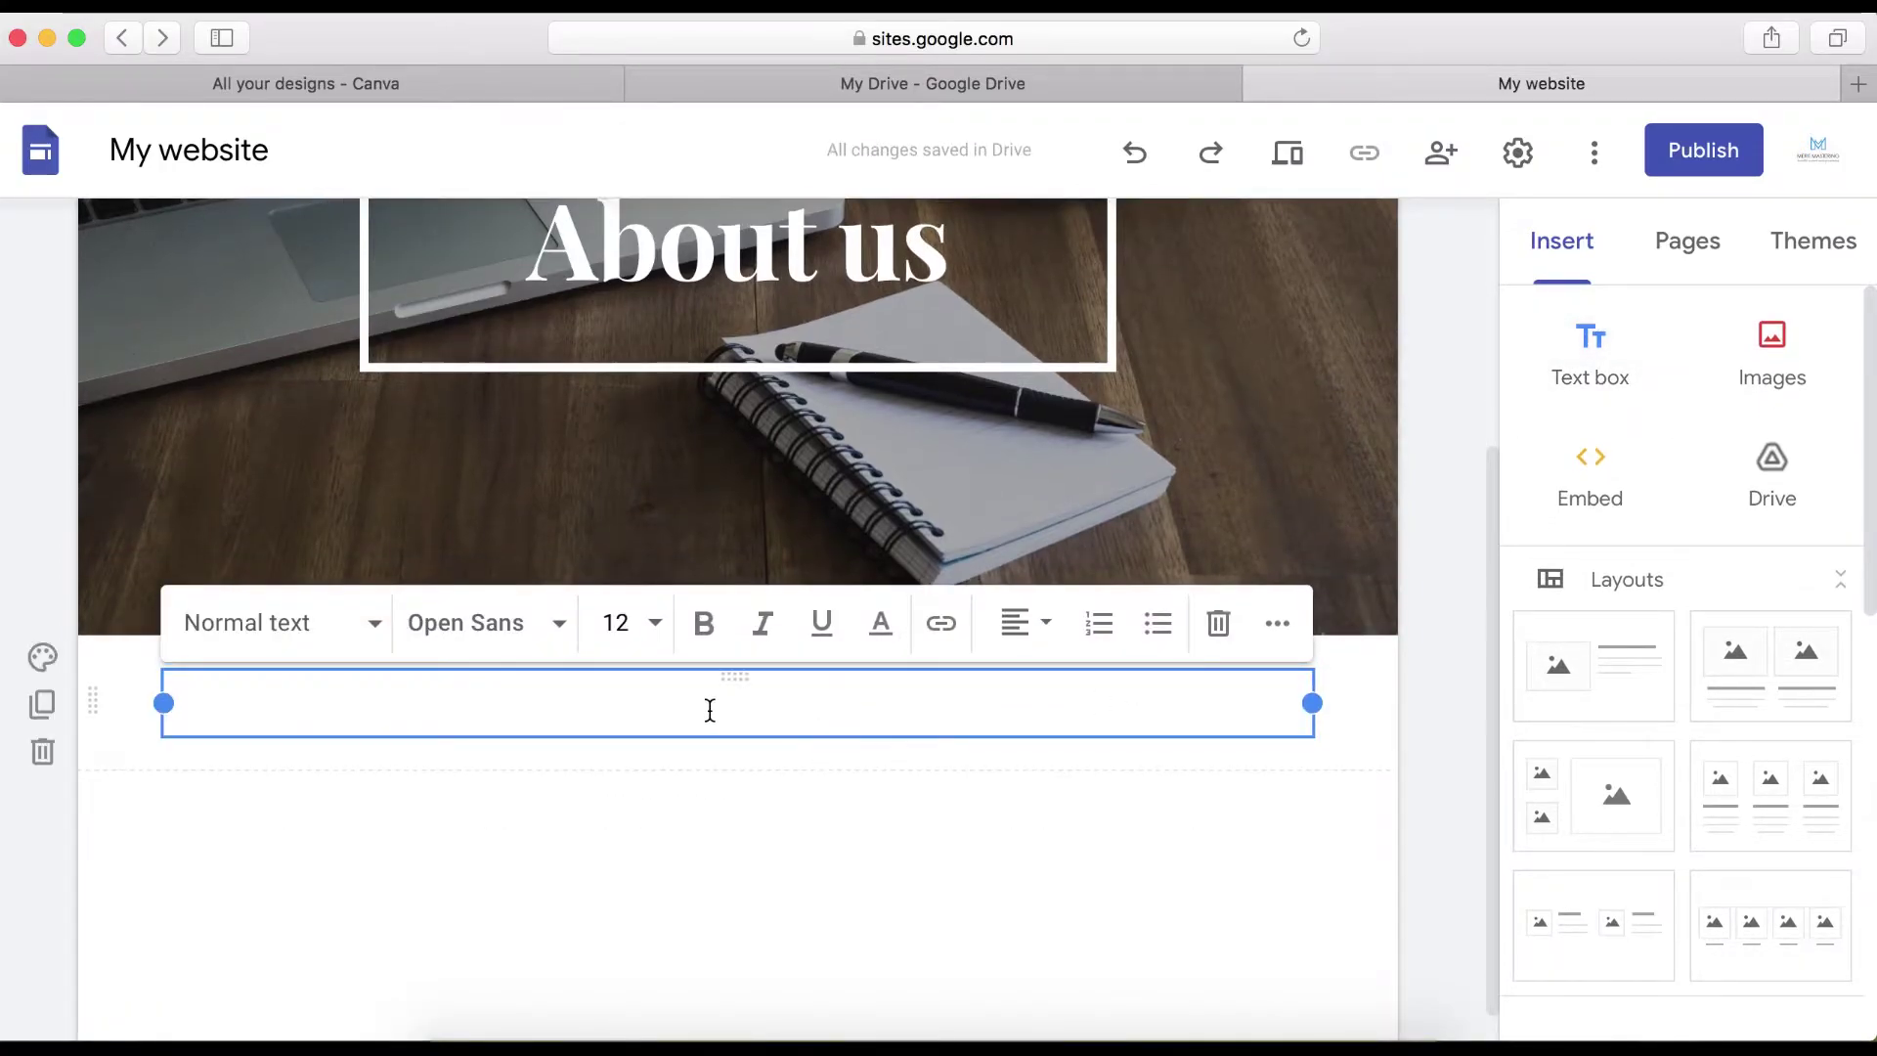
type("Our Serv")
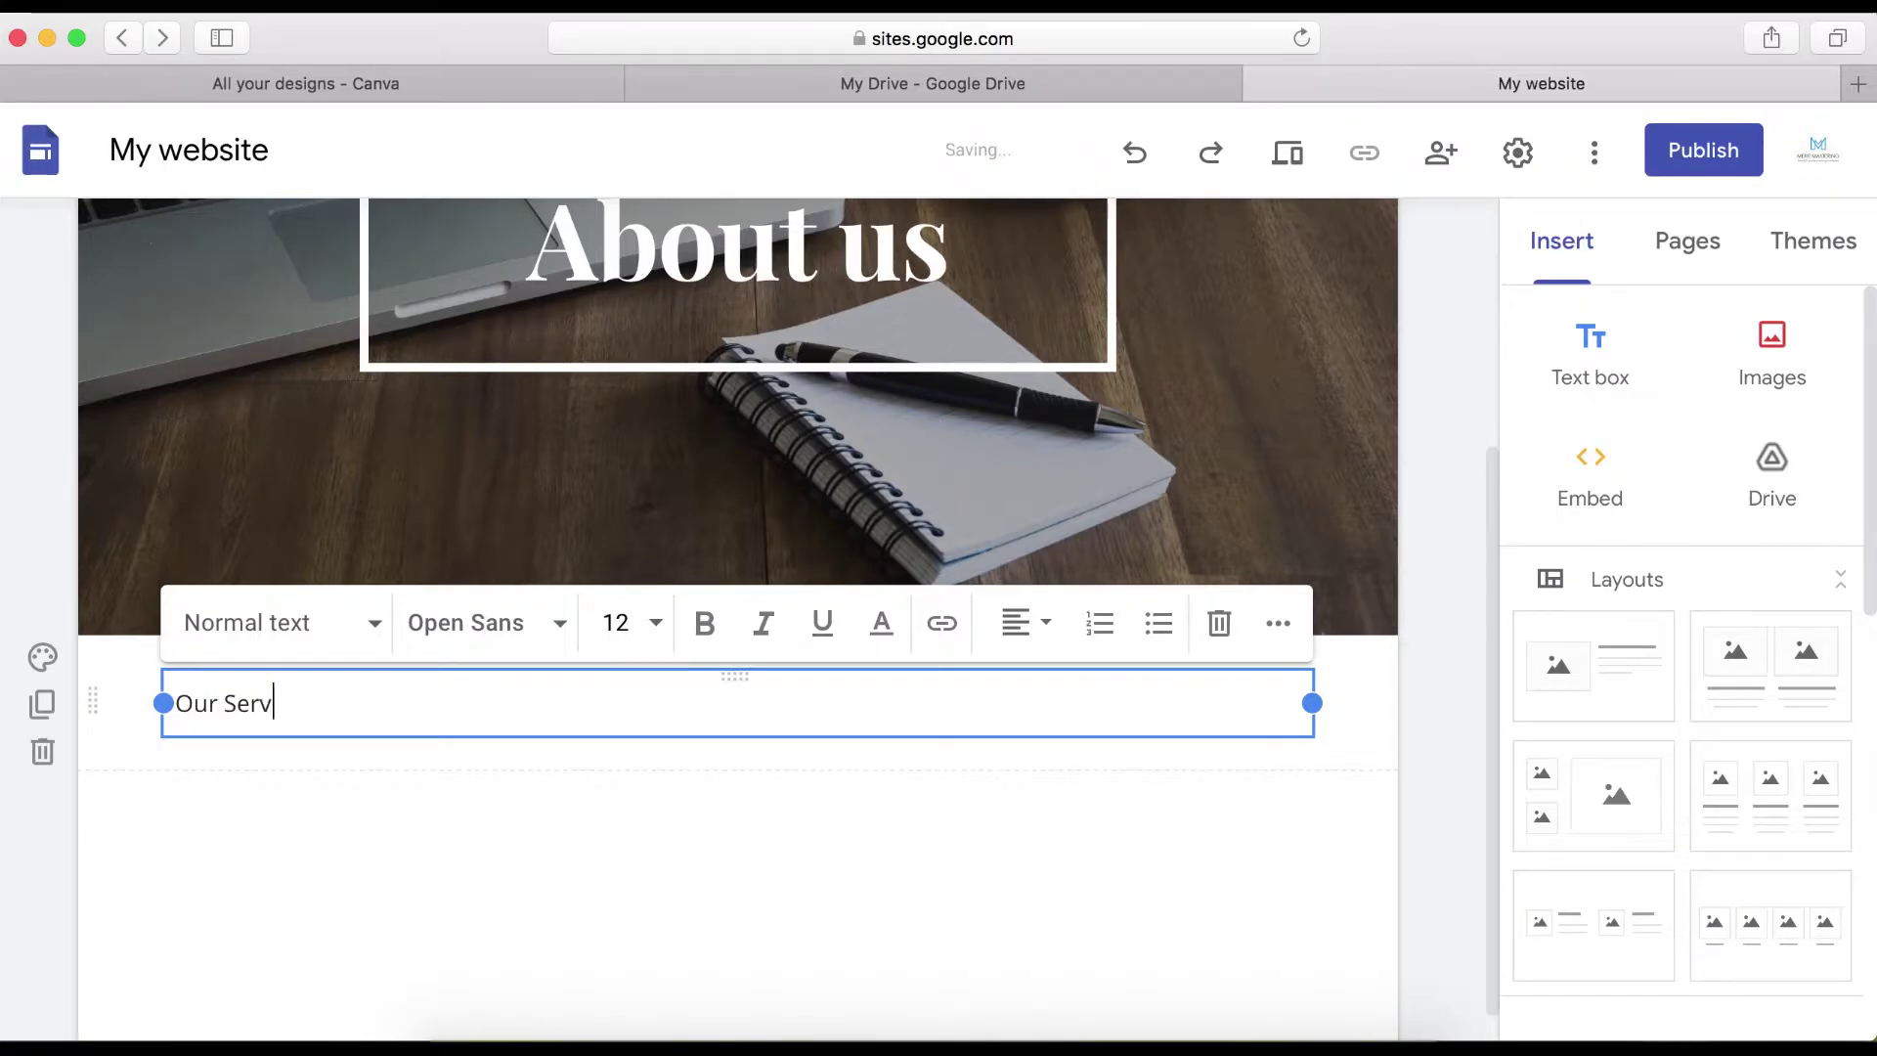
type("ices")
triple_click(239, 703)
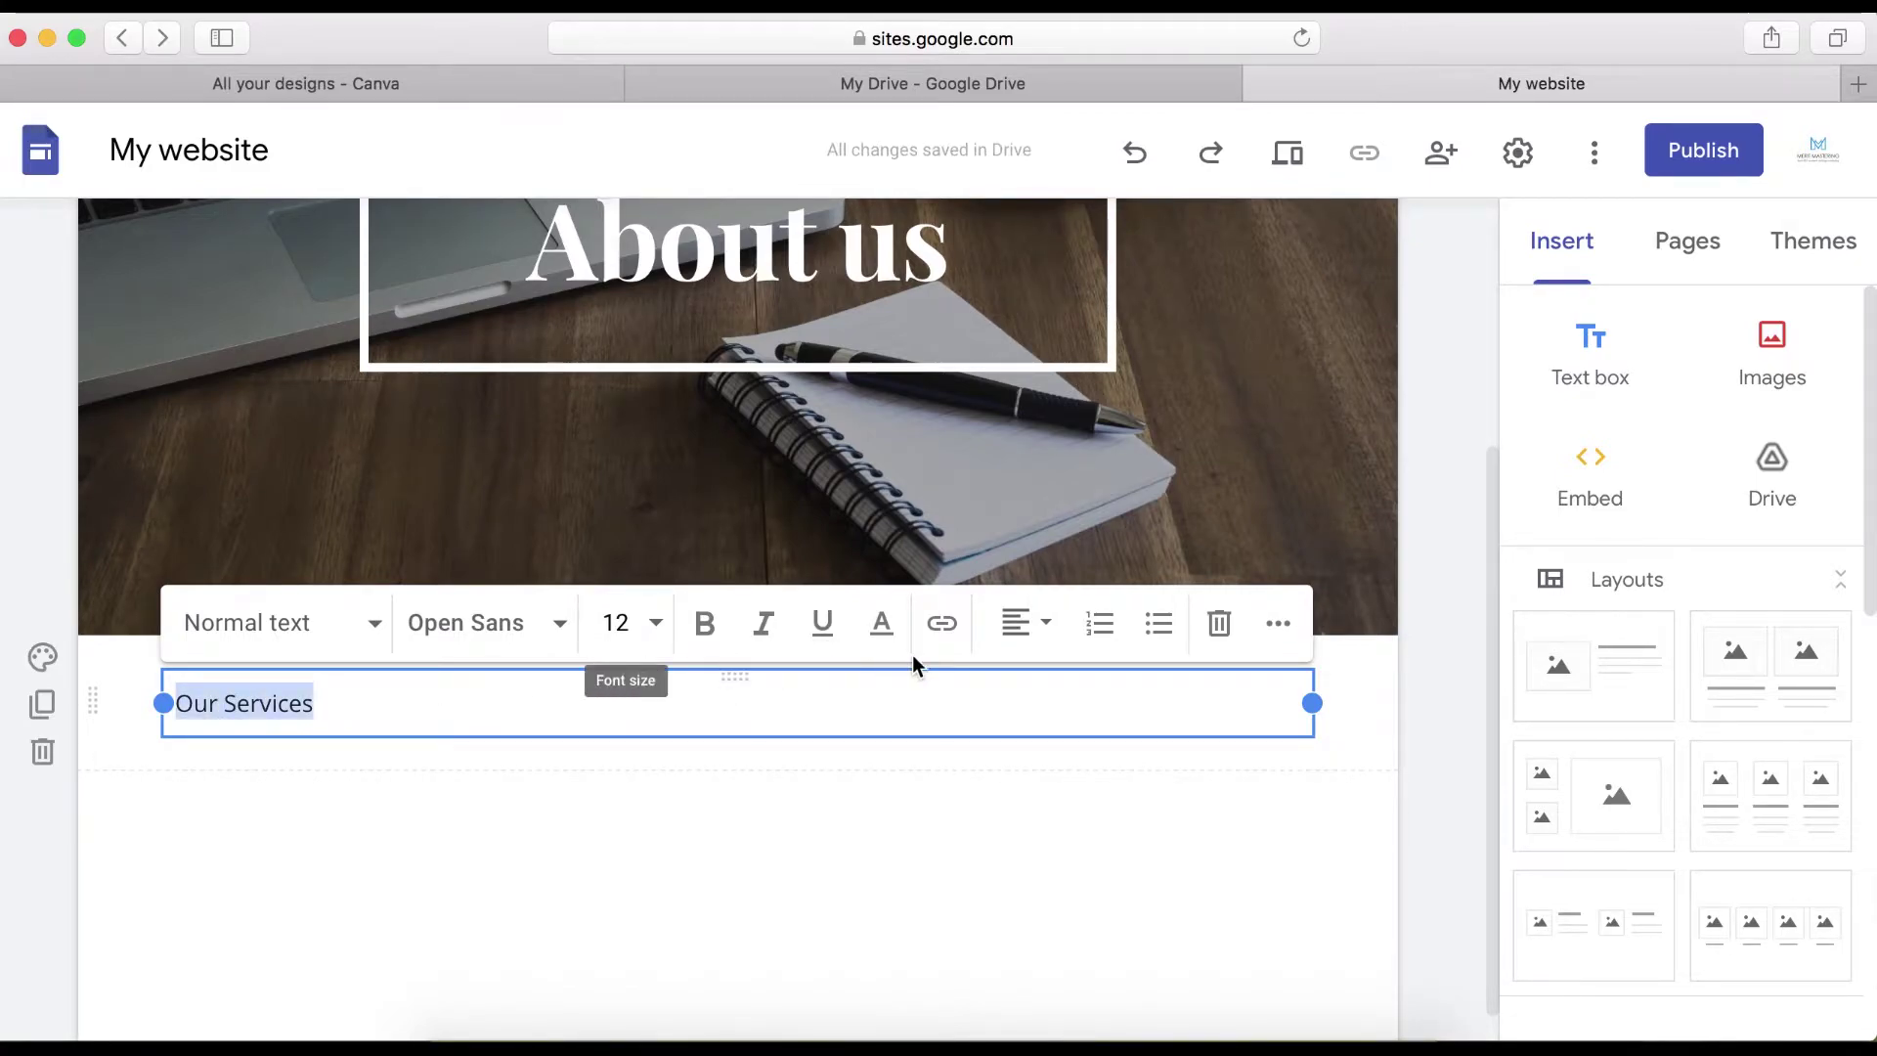
left_click(1048, 633)
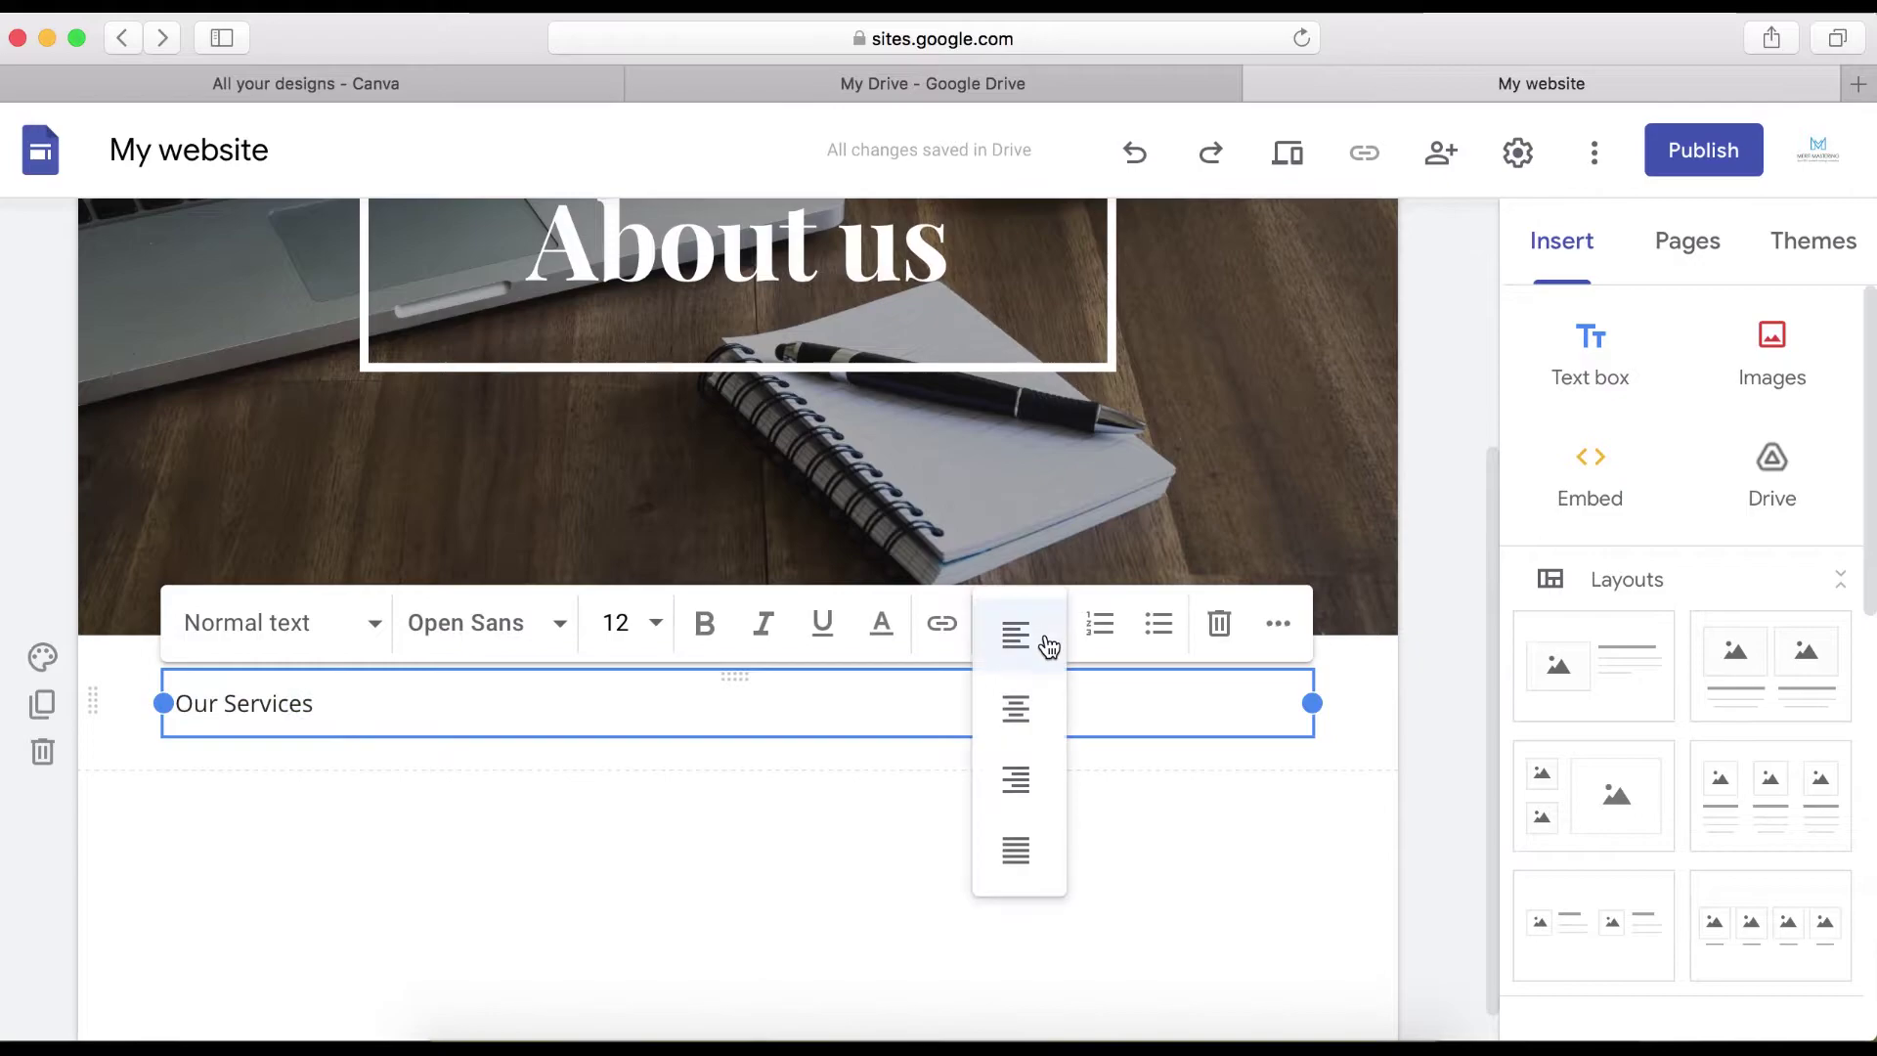
left_click(1026, 729)
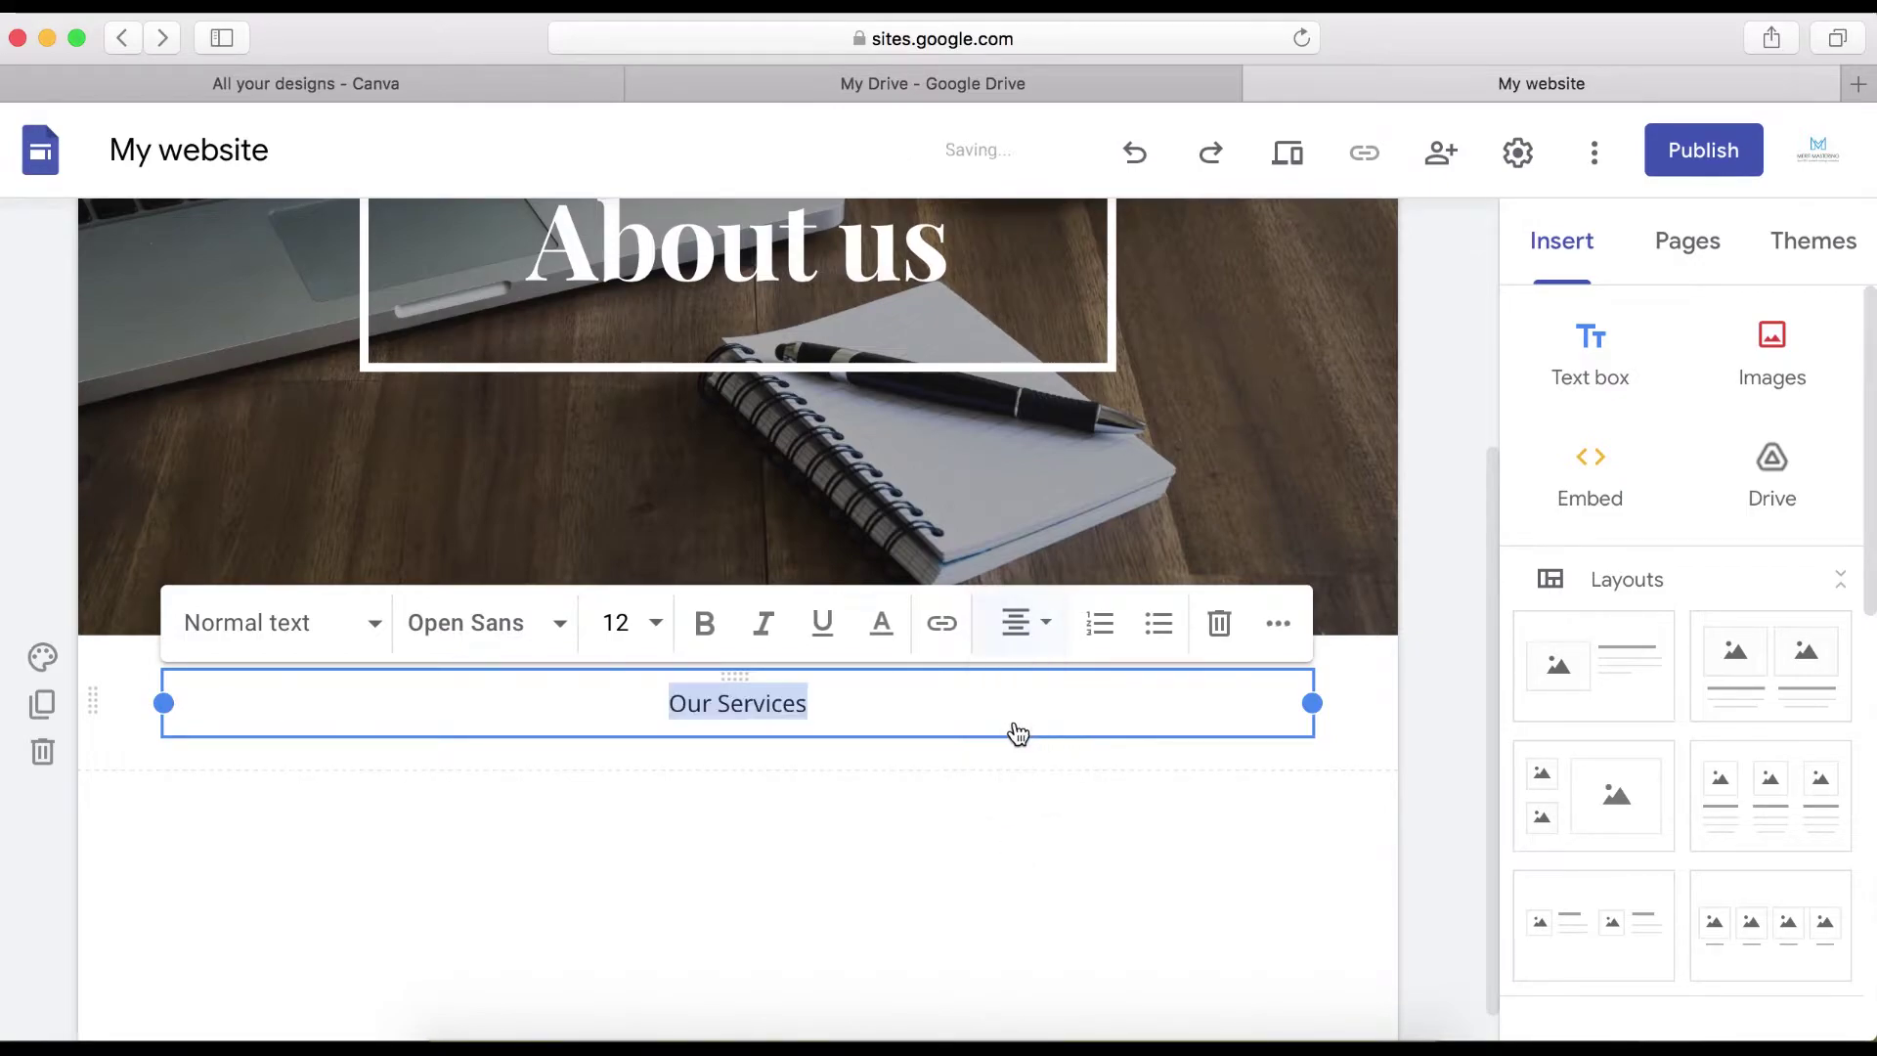
- Format 'Our Services' at size 24 in Heading style and bold
left_click(656, 626)
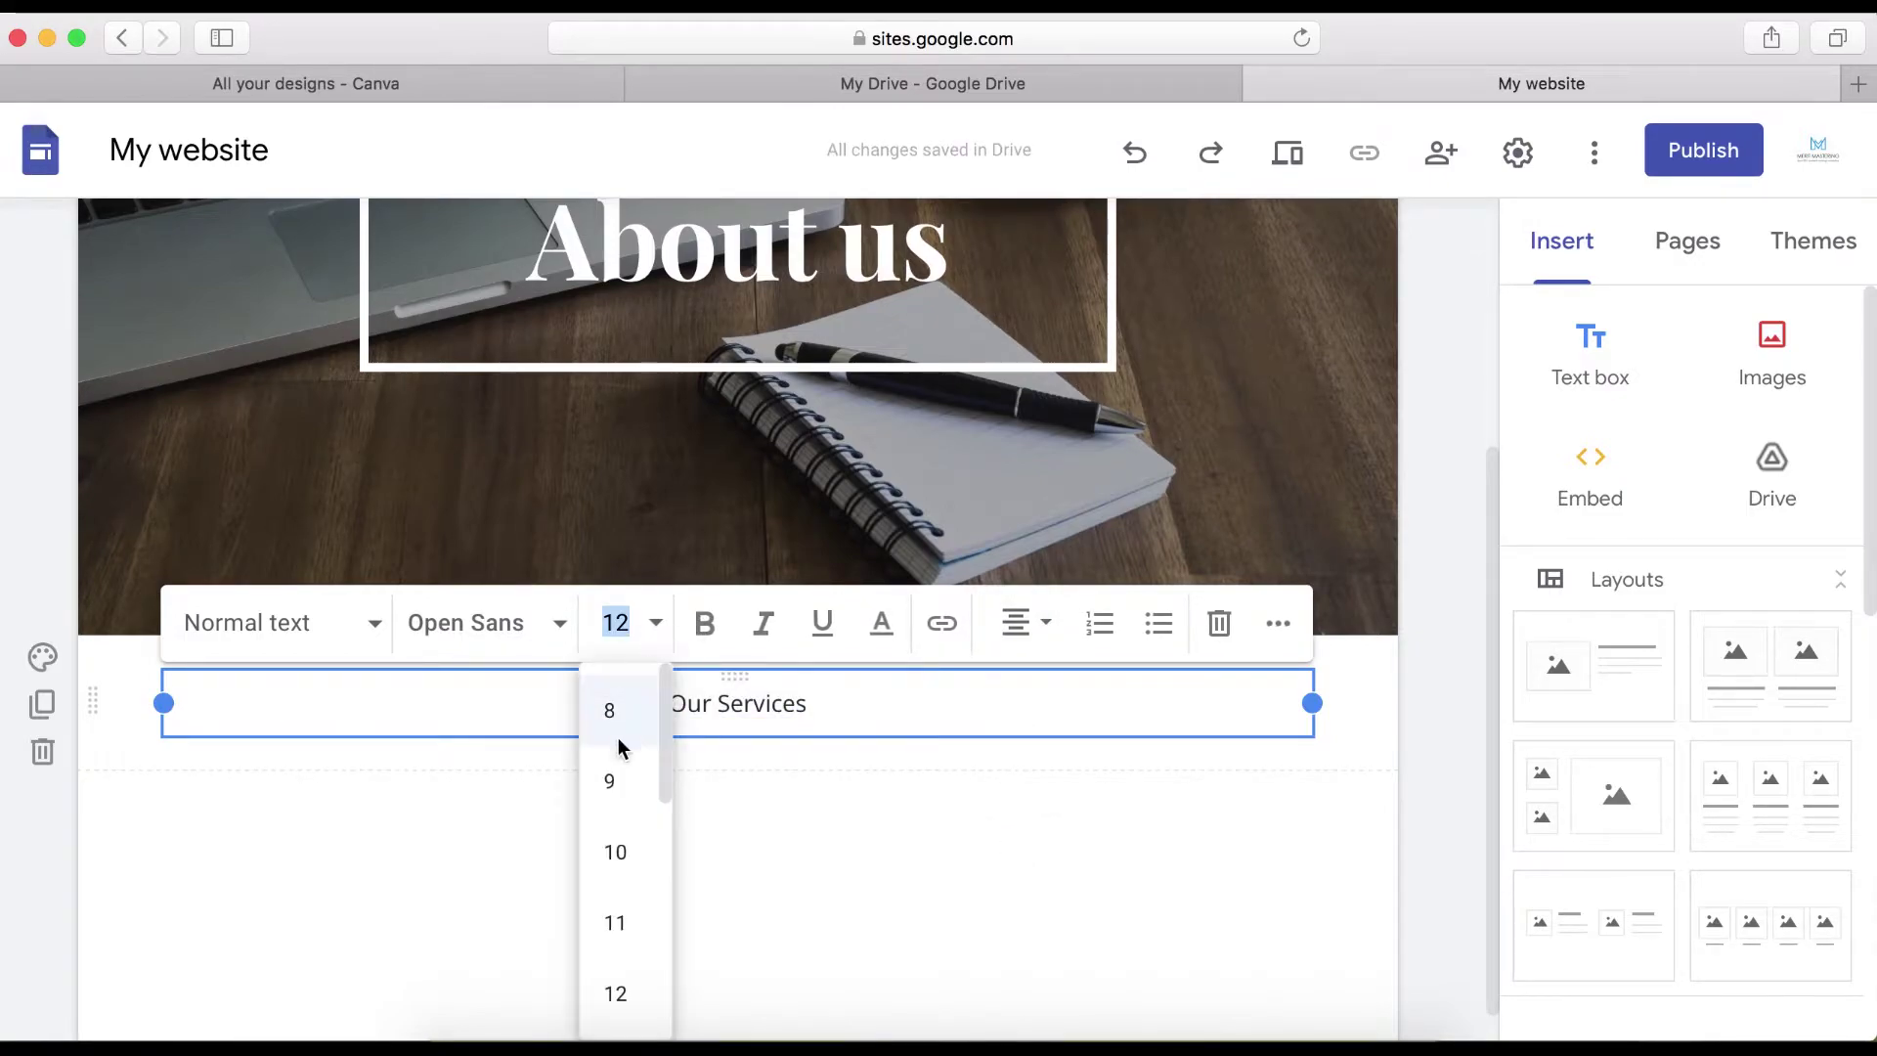
scroll(616, 873, "down", 3)
scroll(617, 868, "down", 1)
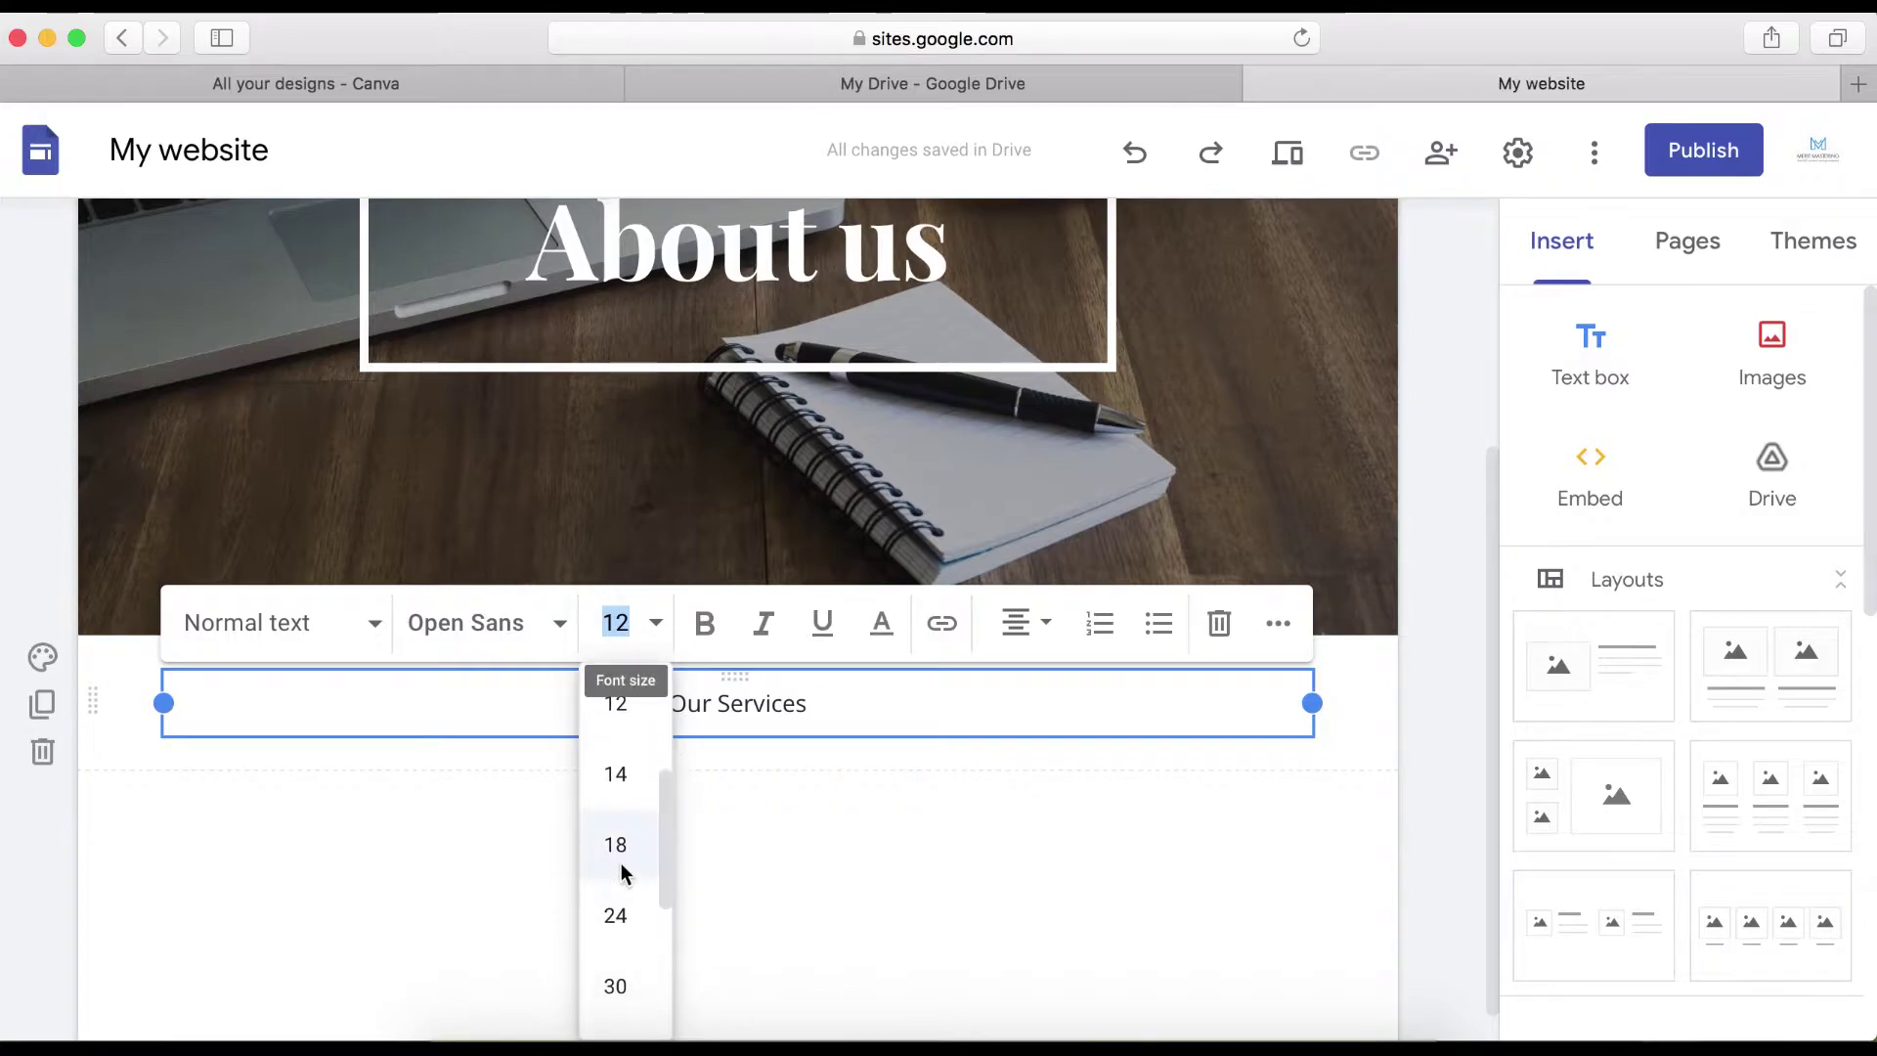
left_click(616, 919)
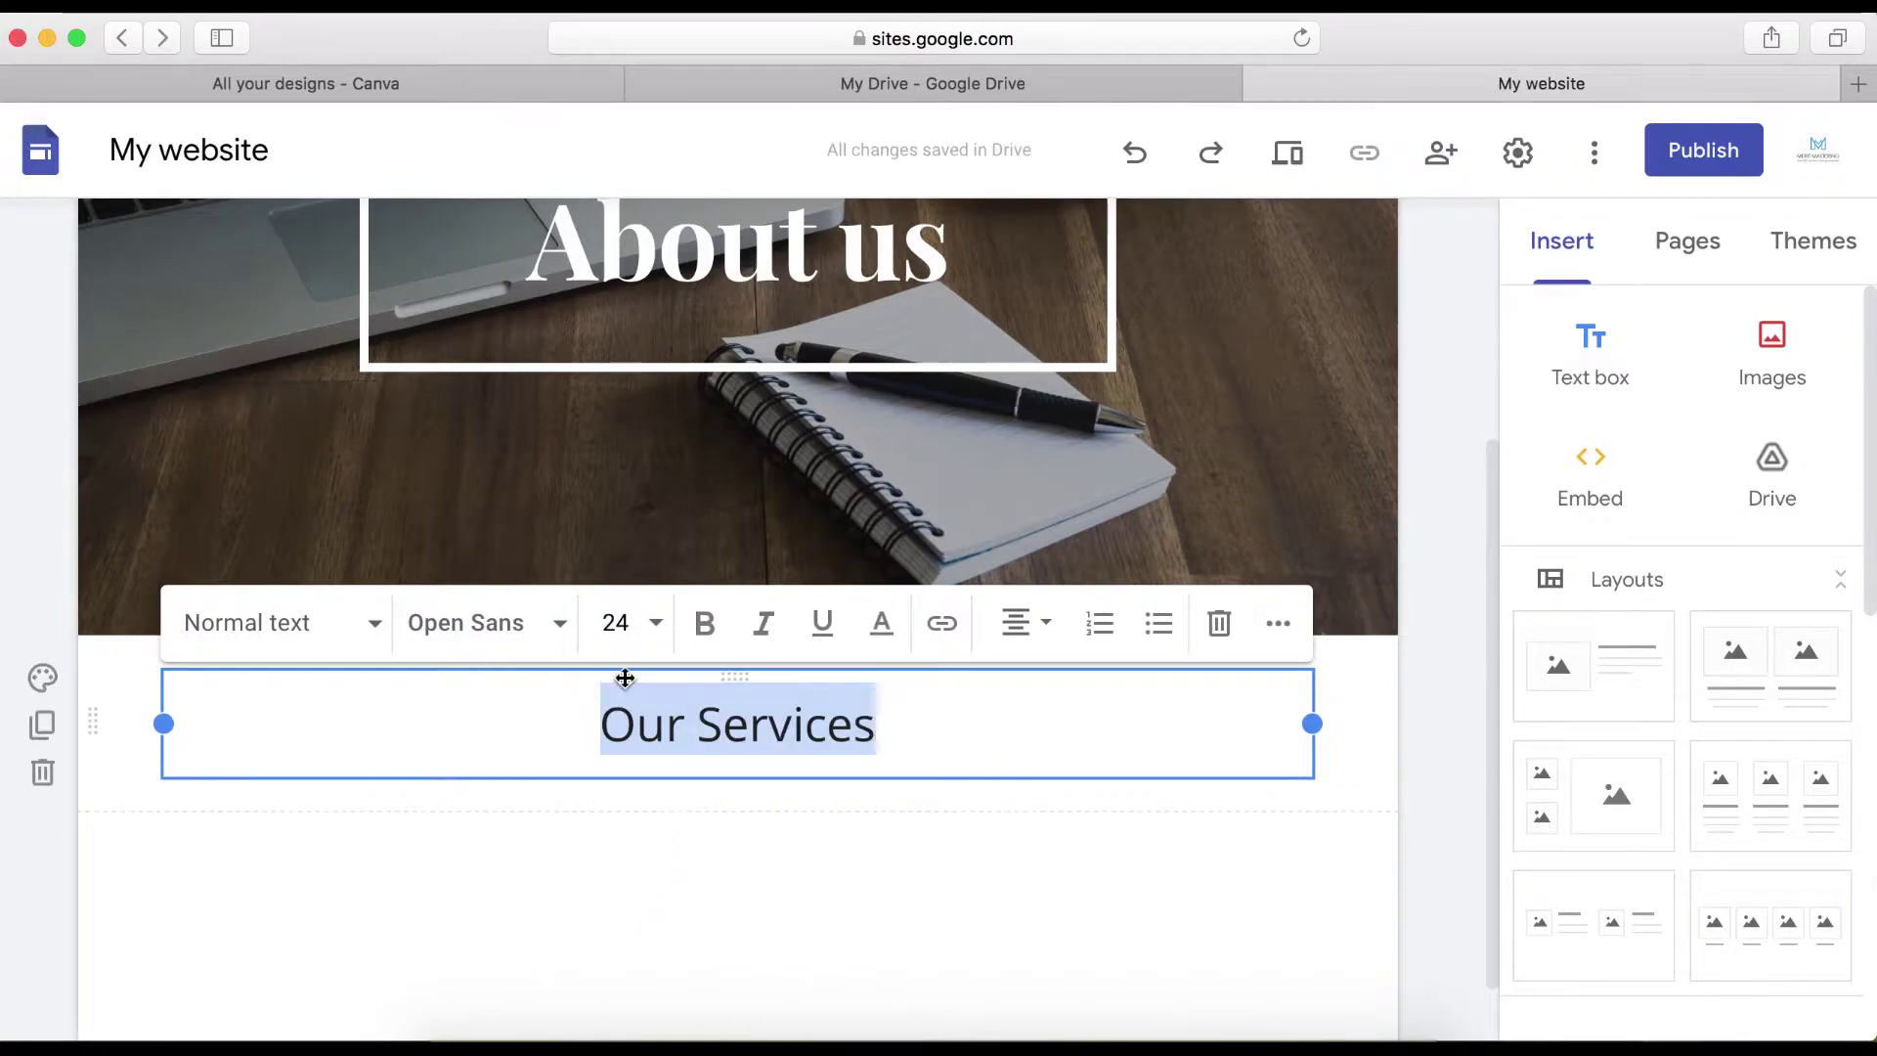
left_click(372, 626)
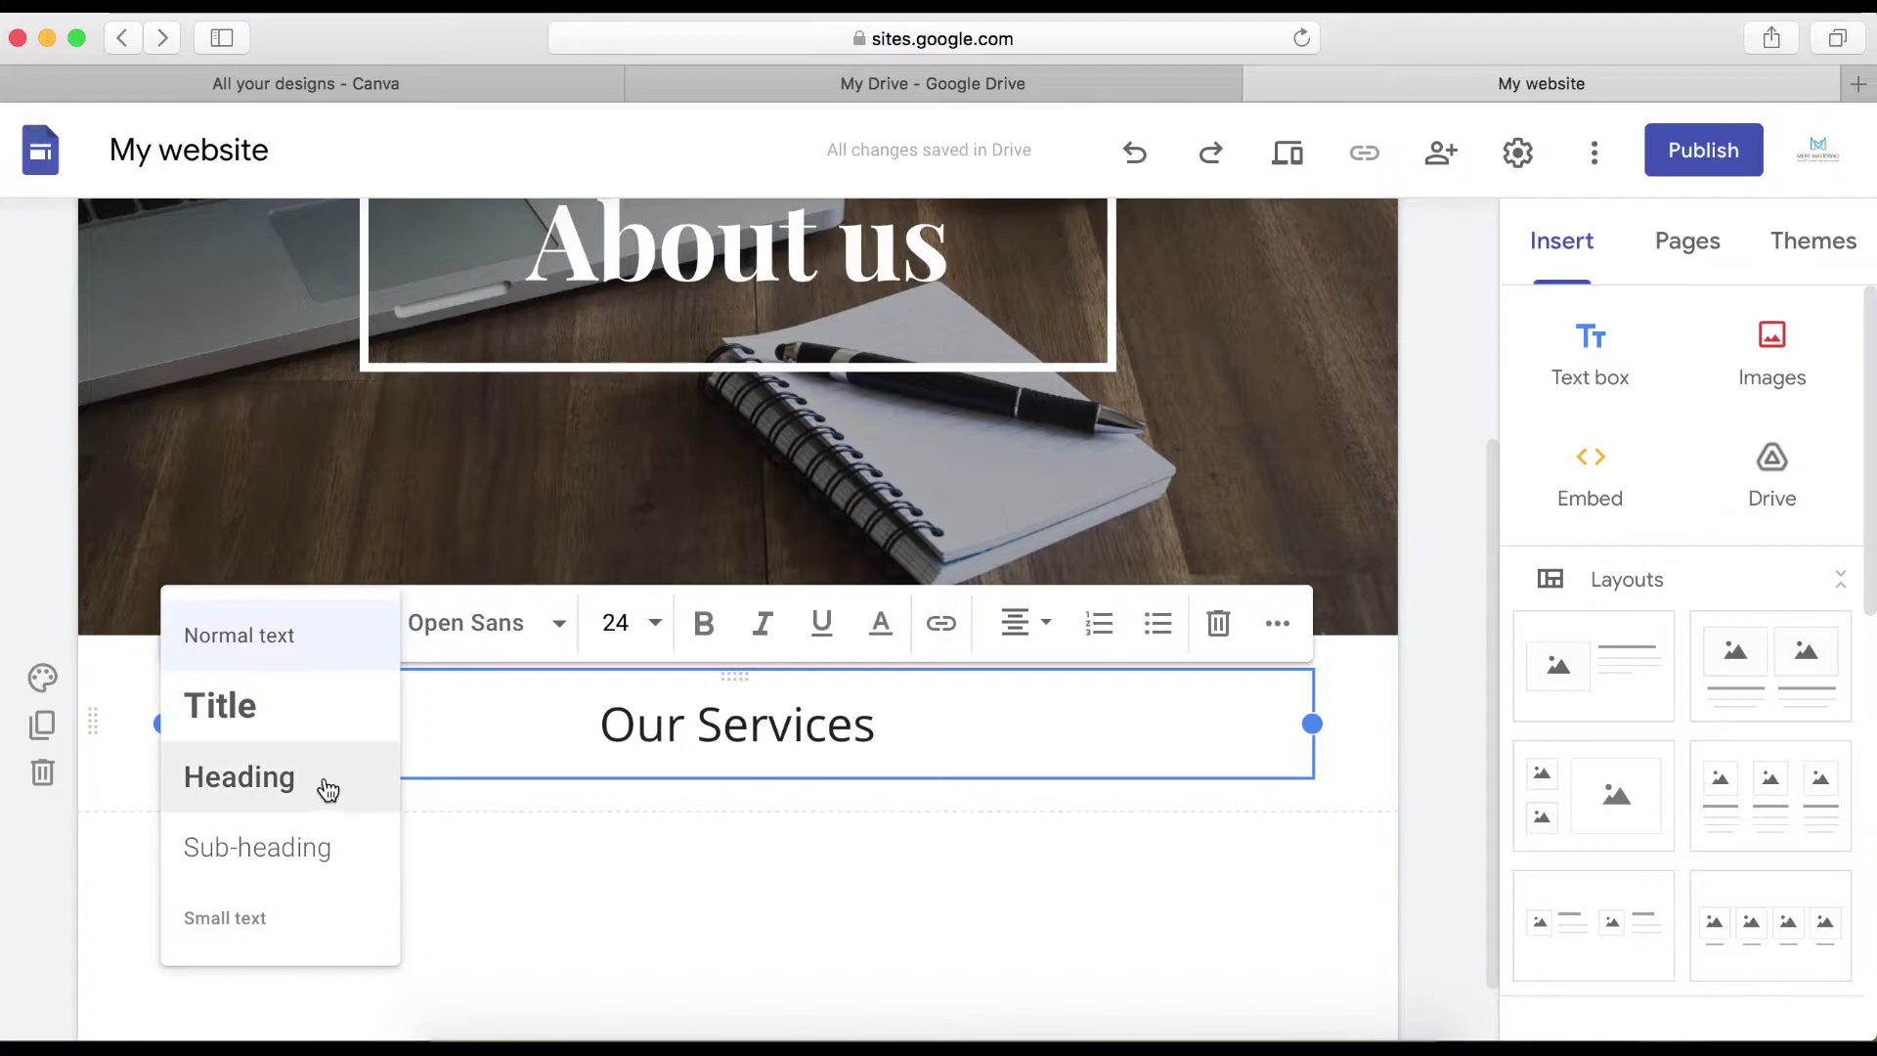
left_click(266, 782)
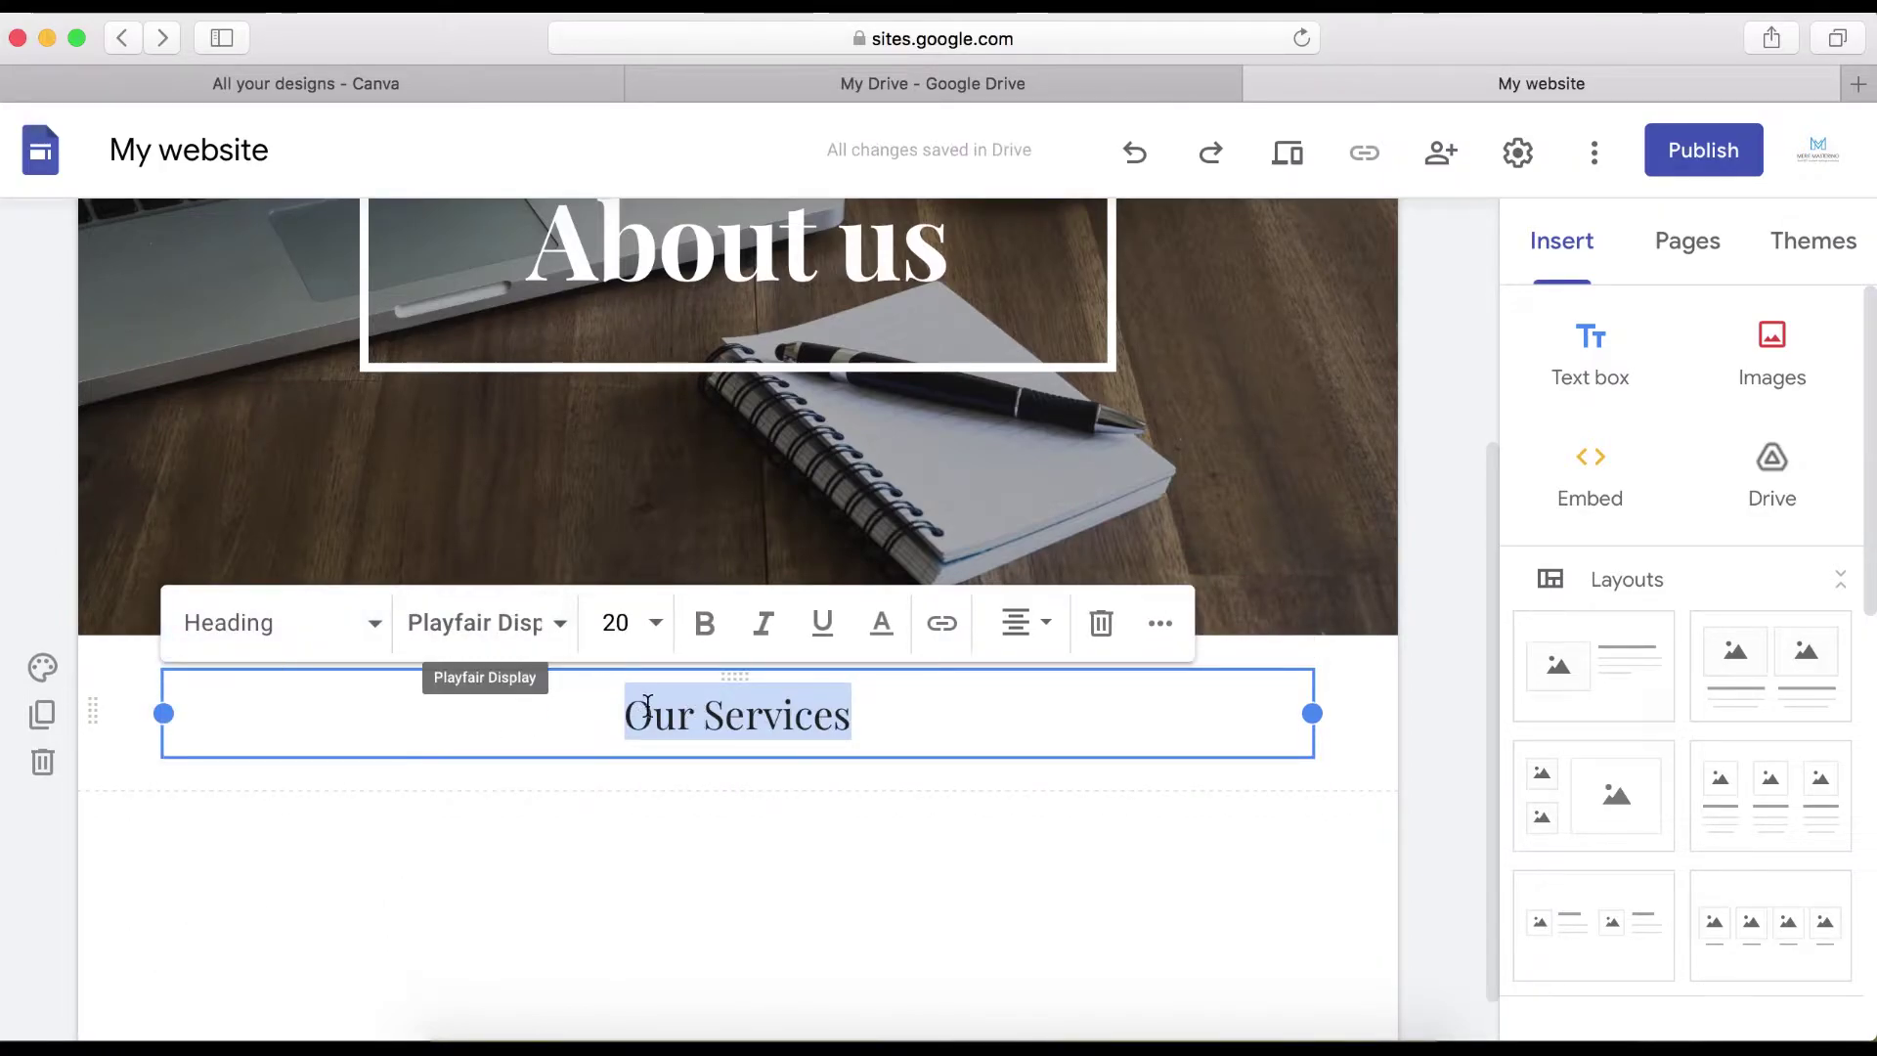
left_click(704, 623)
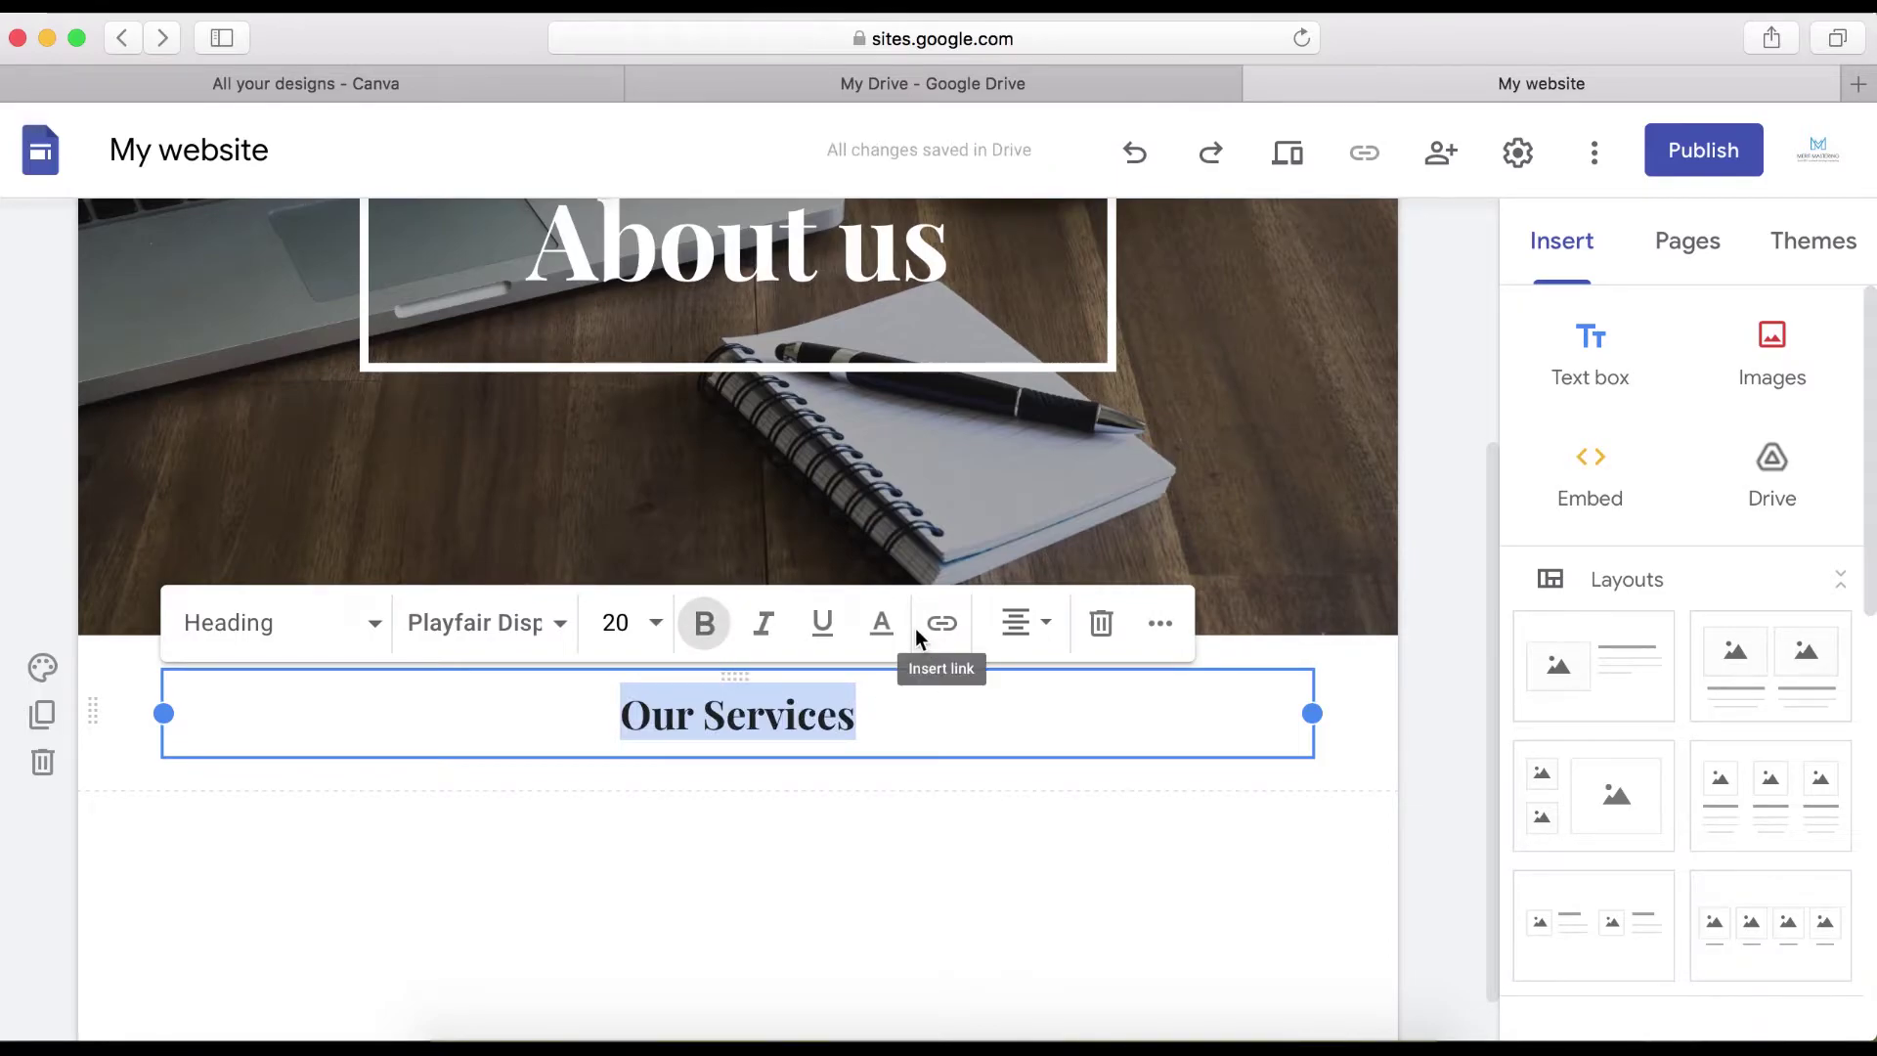
left_click(927, 847)
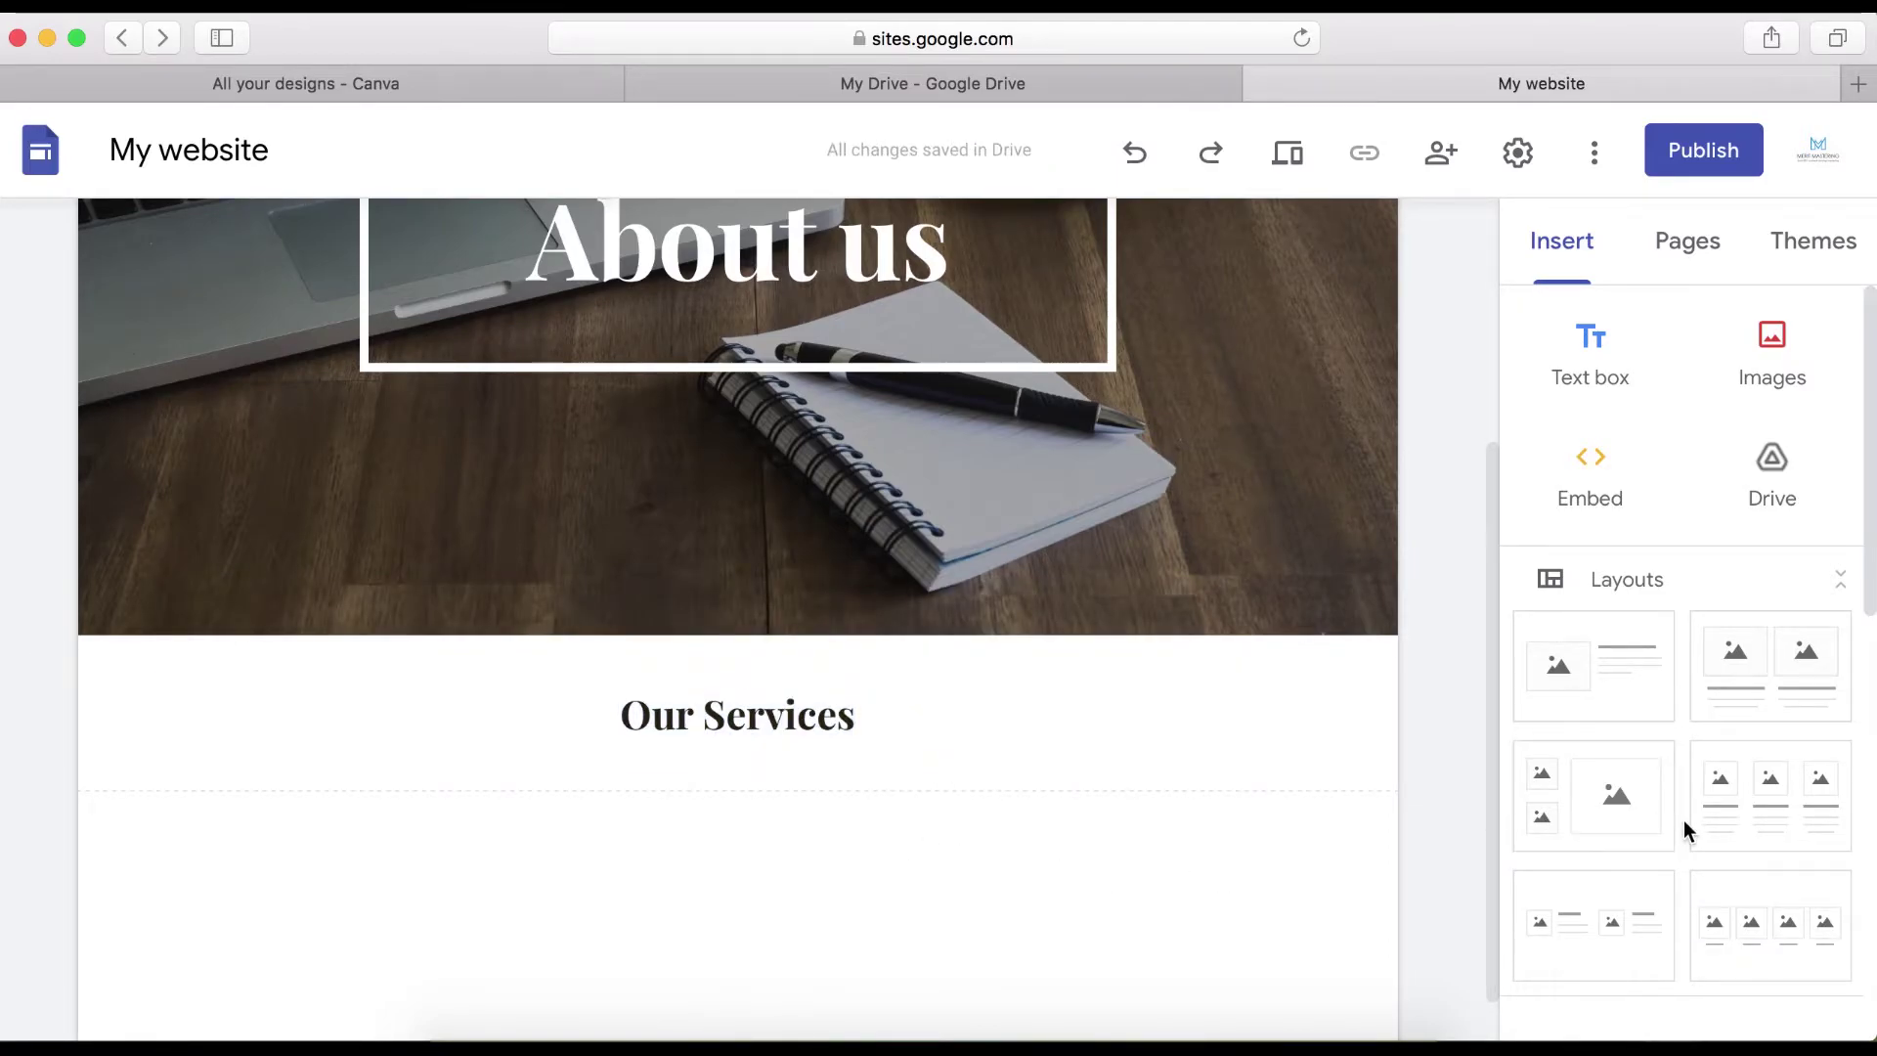
- Insert a three-column image-and-text section and look at the first column's image options
scroll(1684, 824, "down", 3)
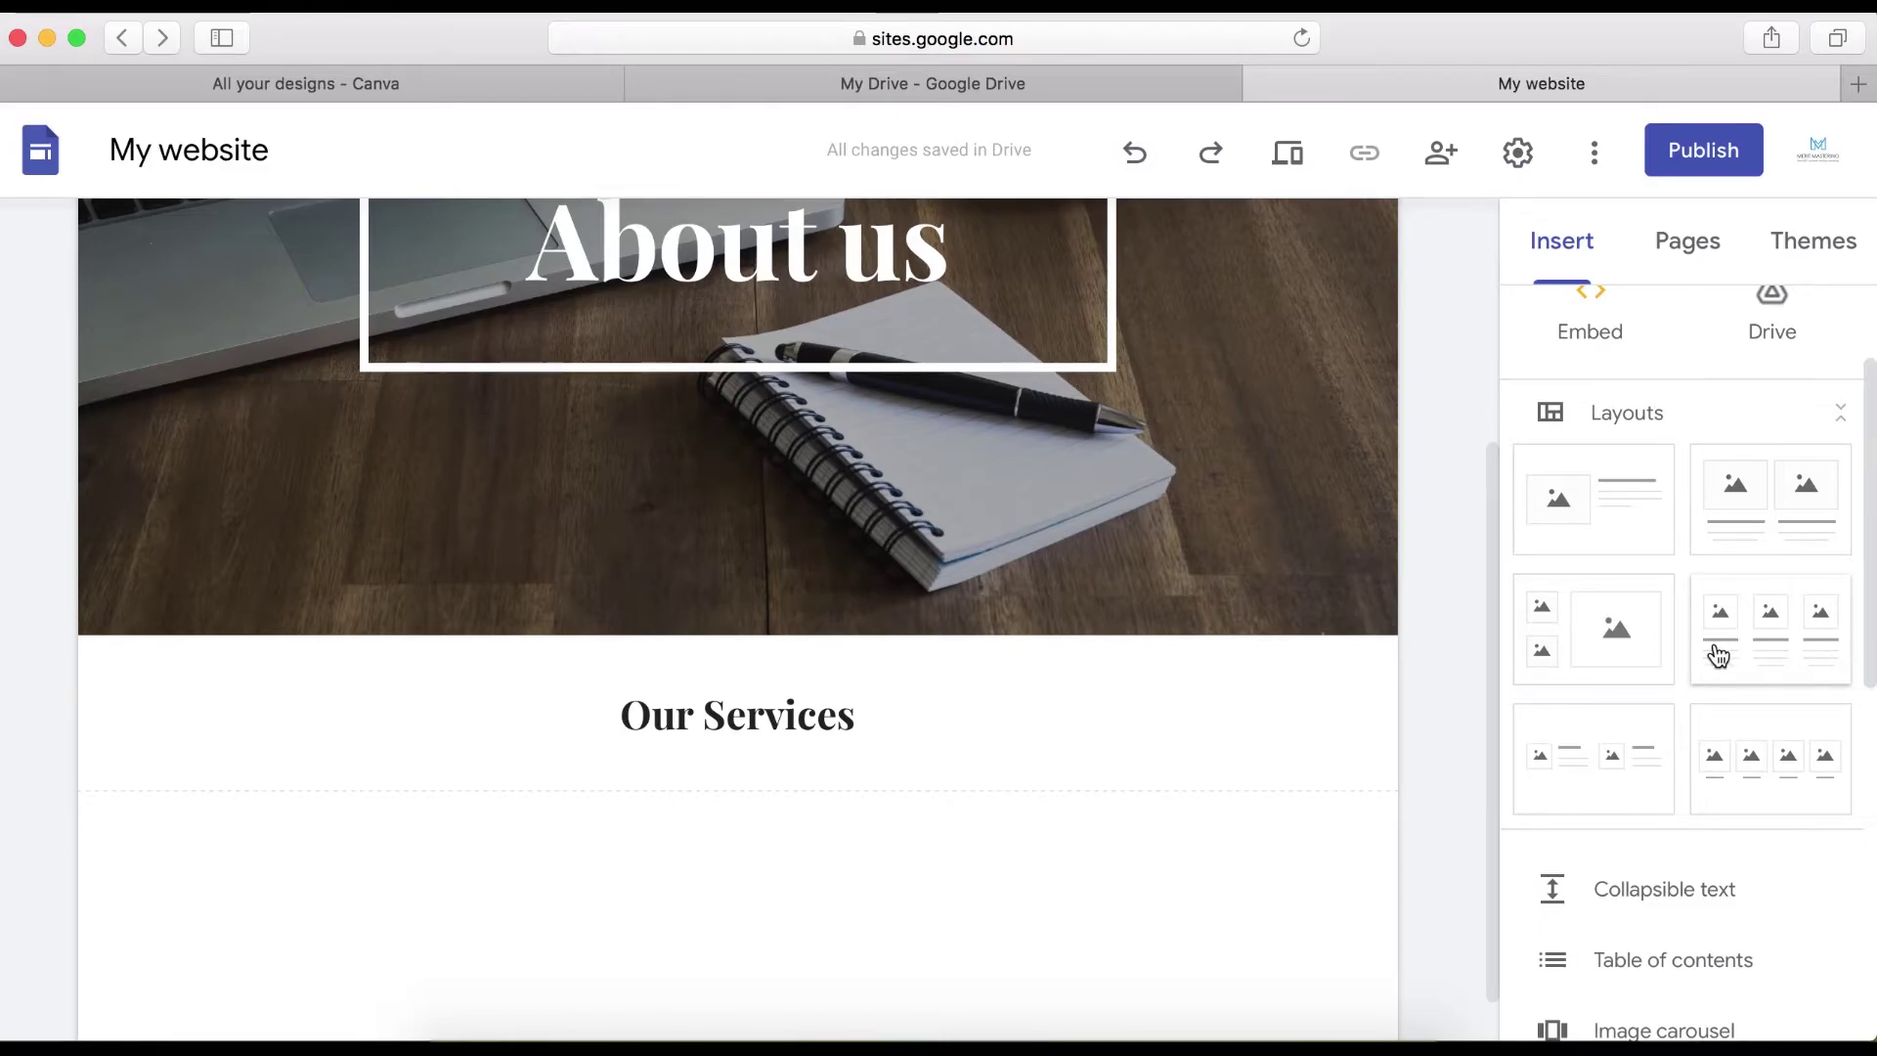
left_click(1749, 644)
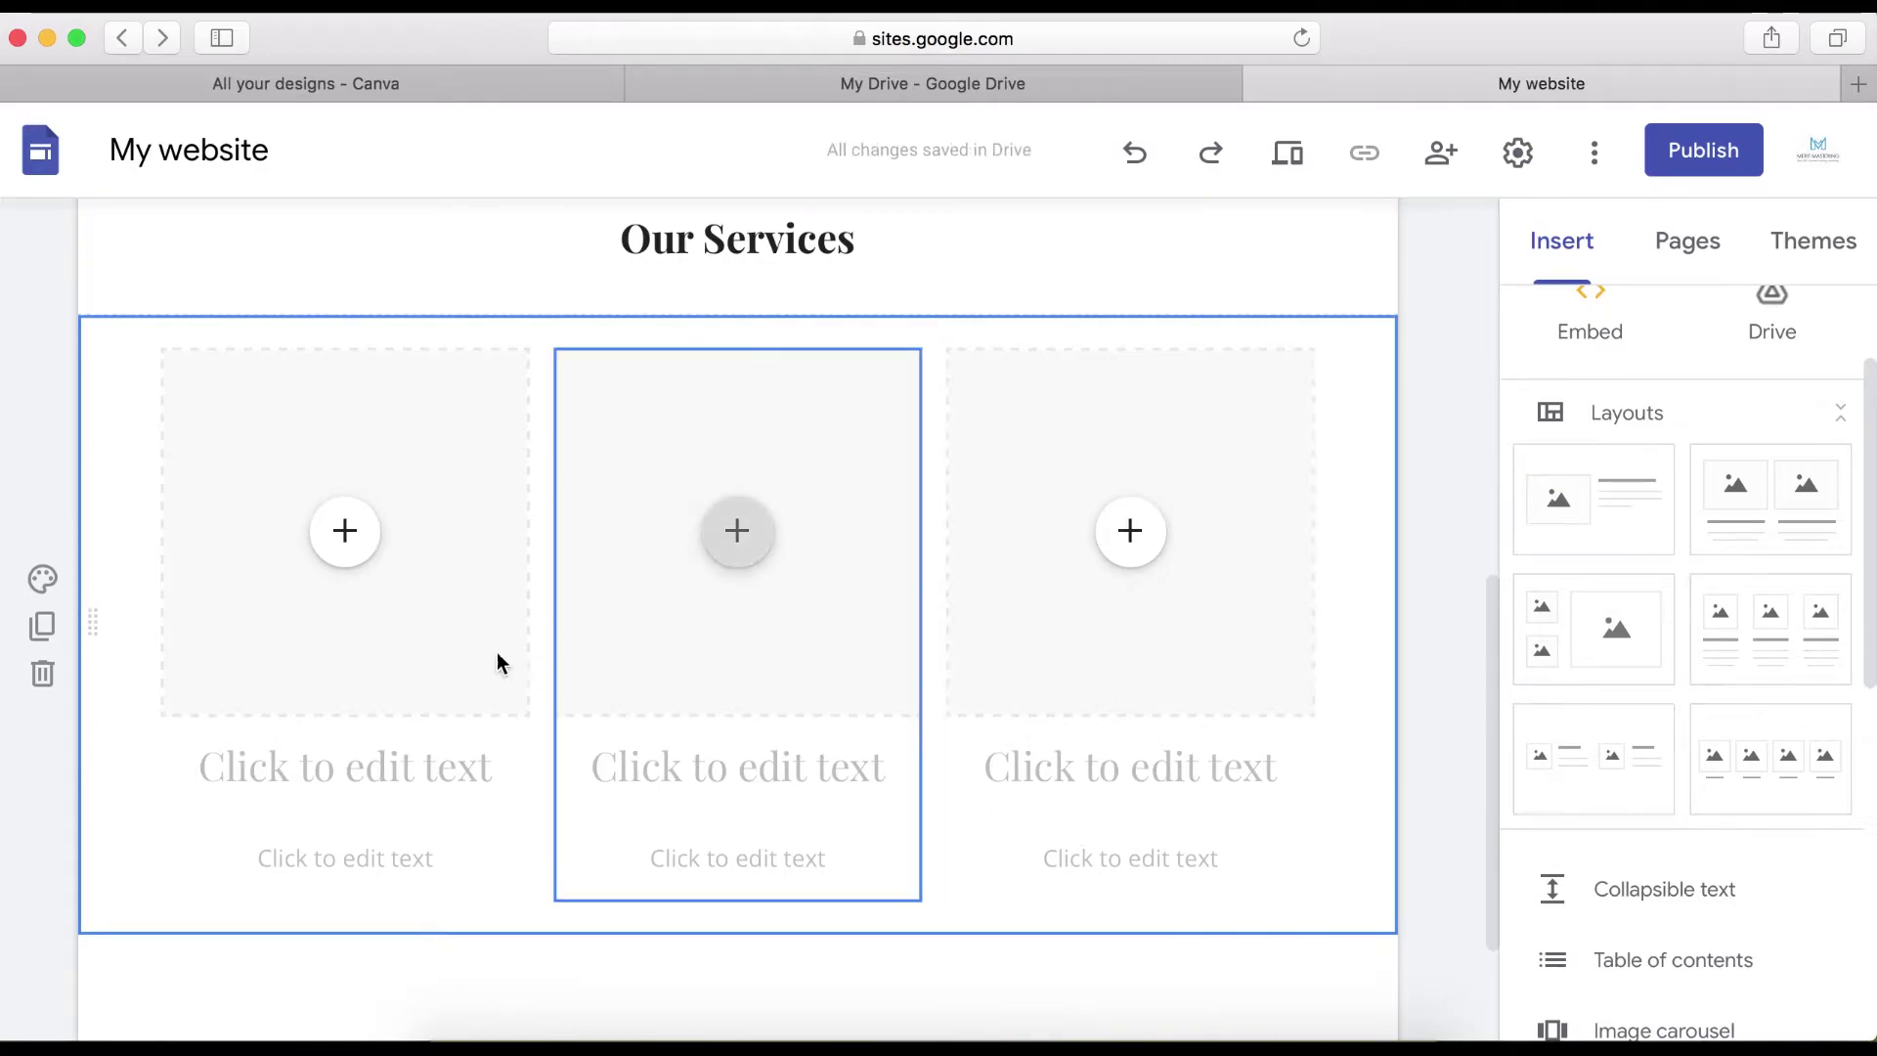
left_click(344, 553)
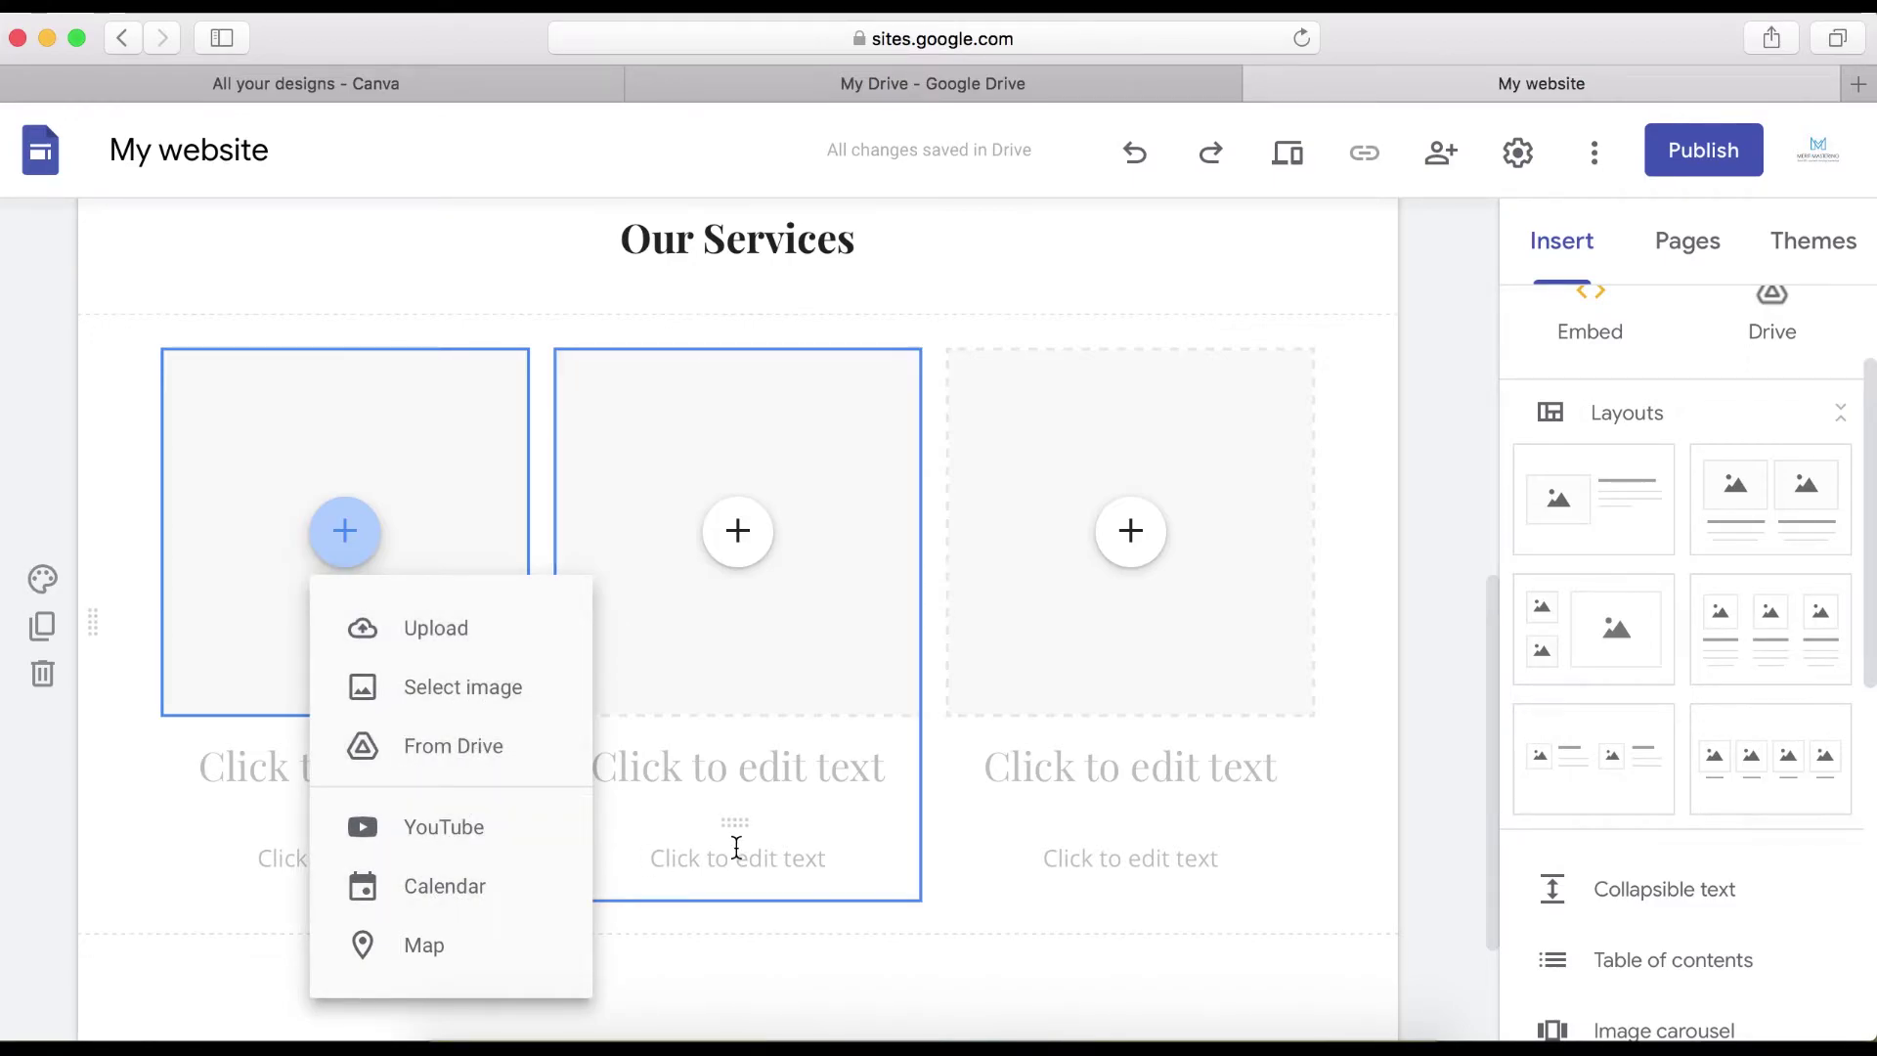
left_click(260, 783)
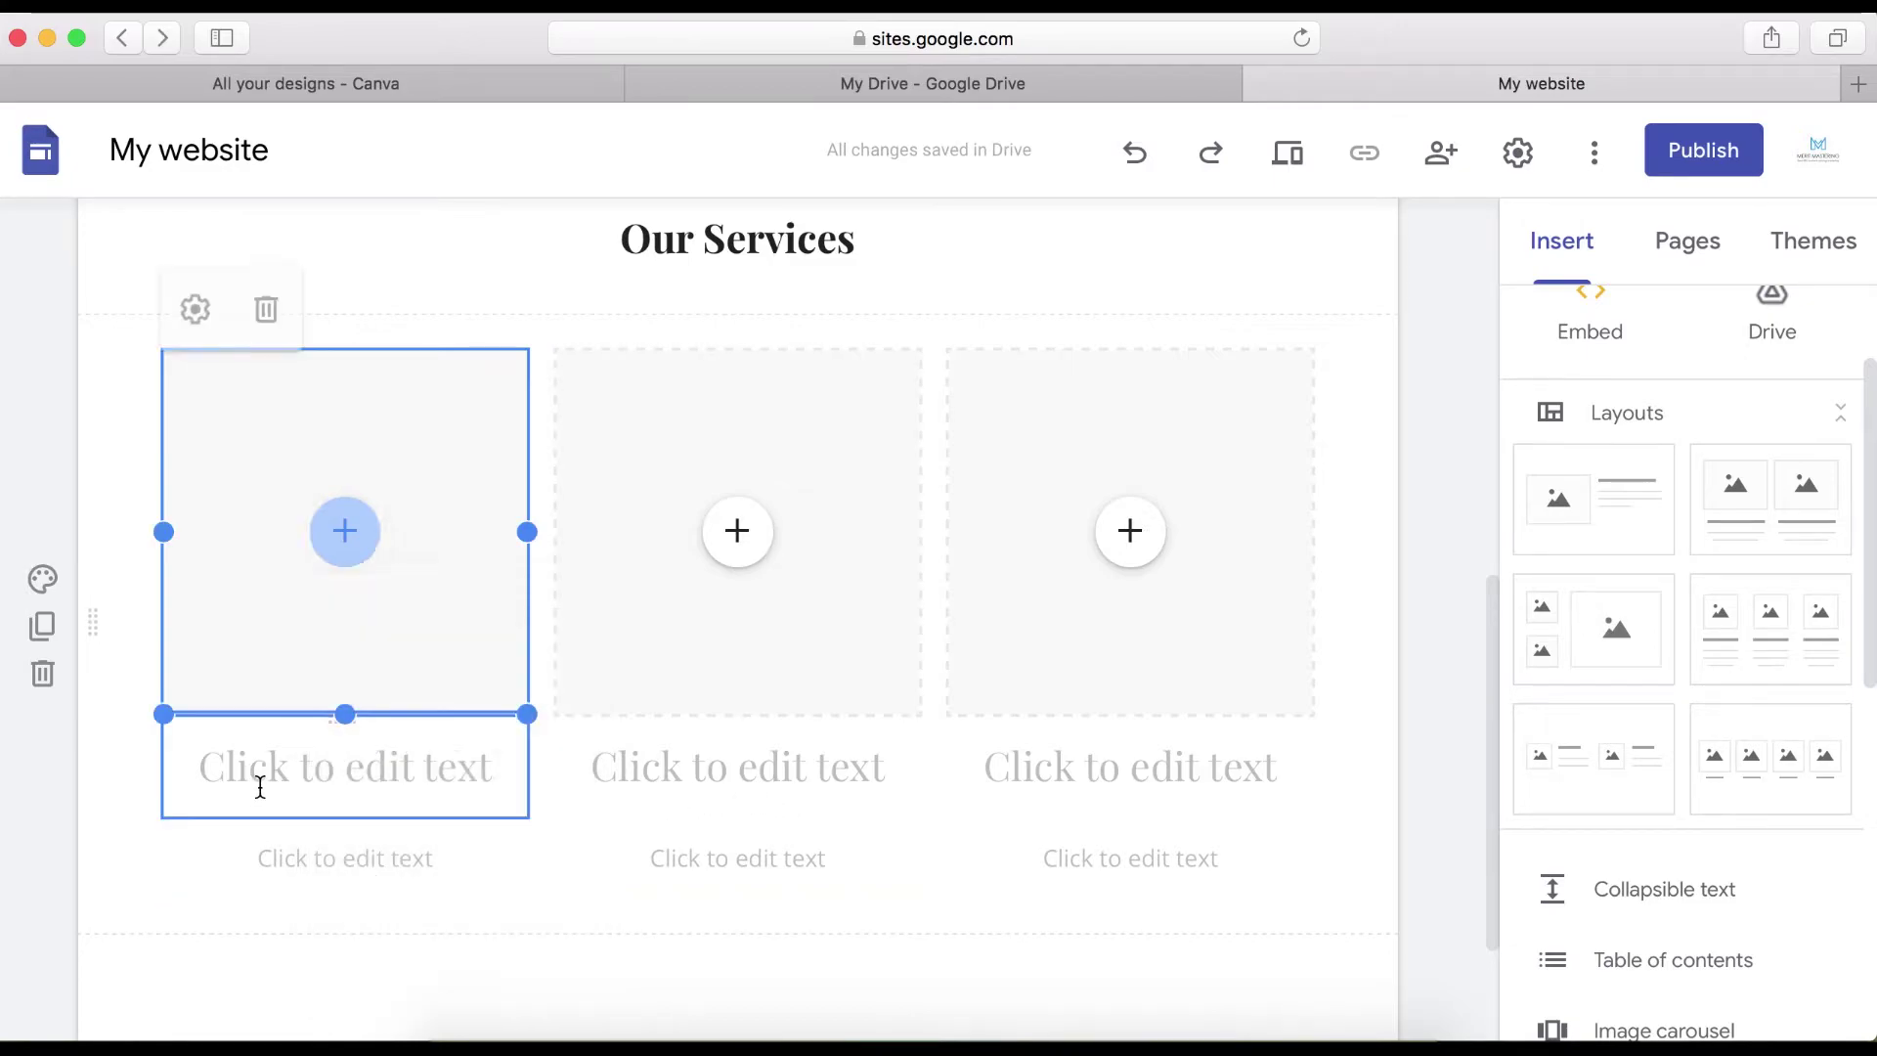
left_click(331, 773)
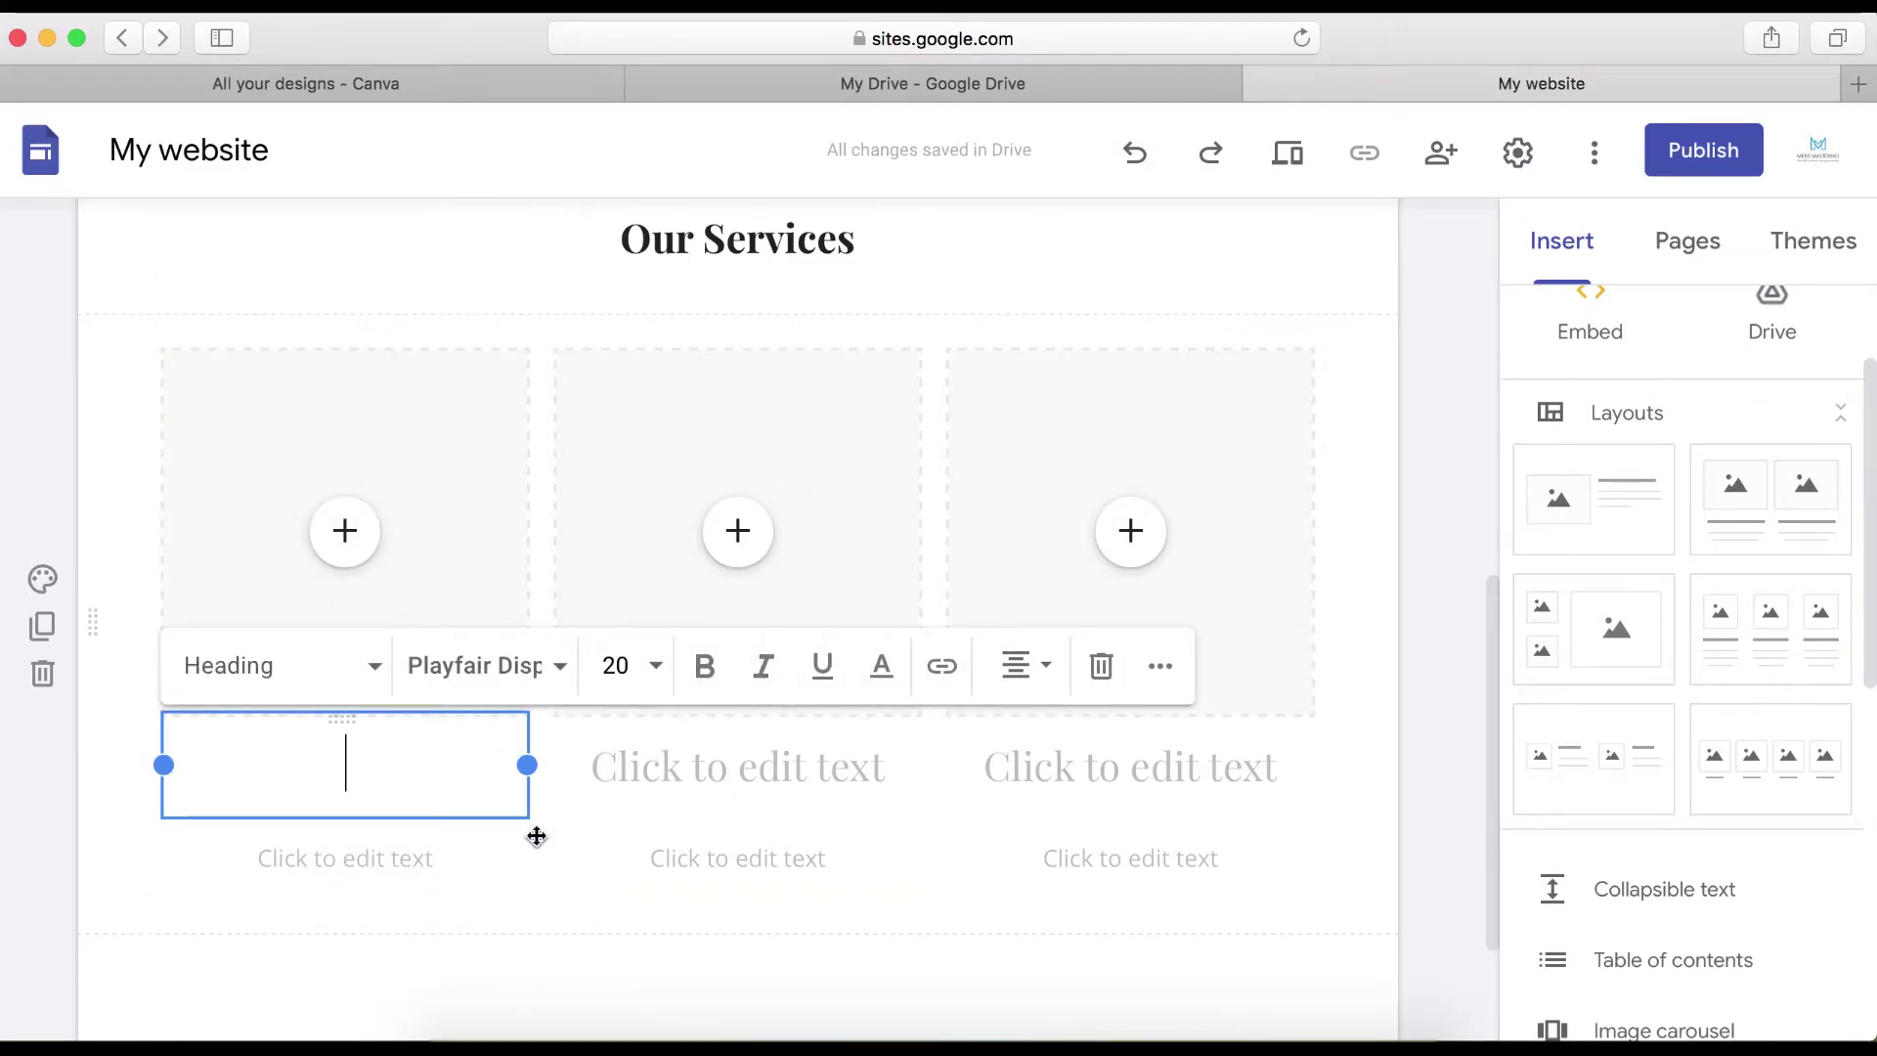
- Delete the old three-column section and insert a fresh three-column image layout below Our Services
left_click(575, 883)
left_click(398, 783)
left_click(390, 779)
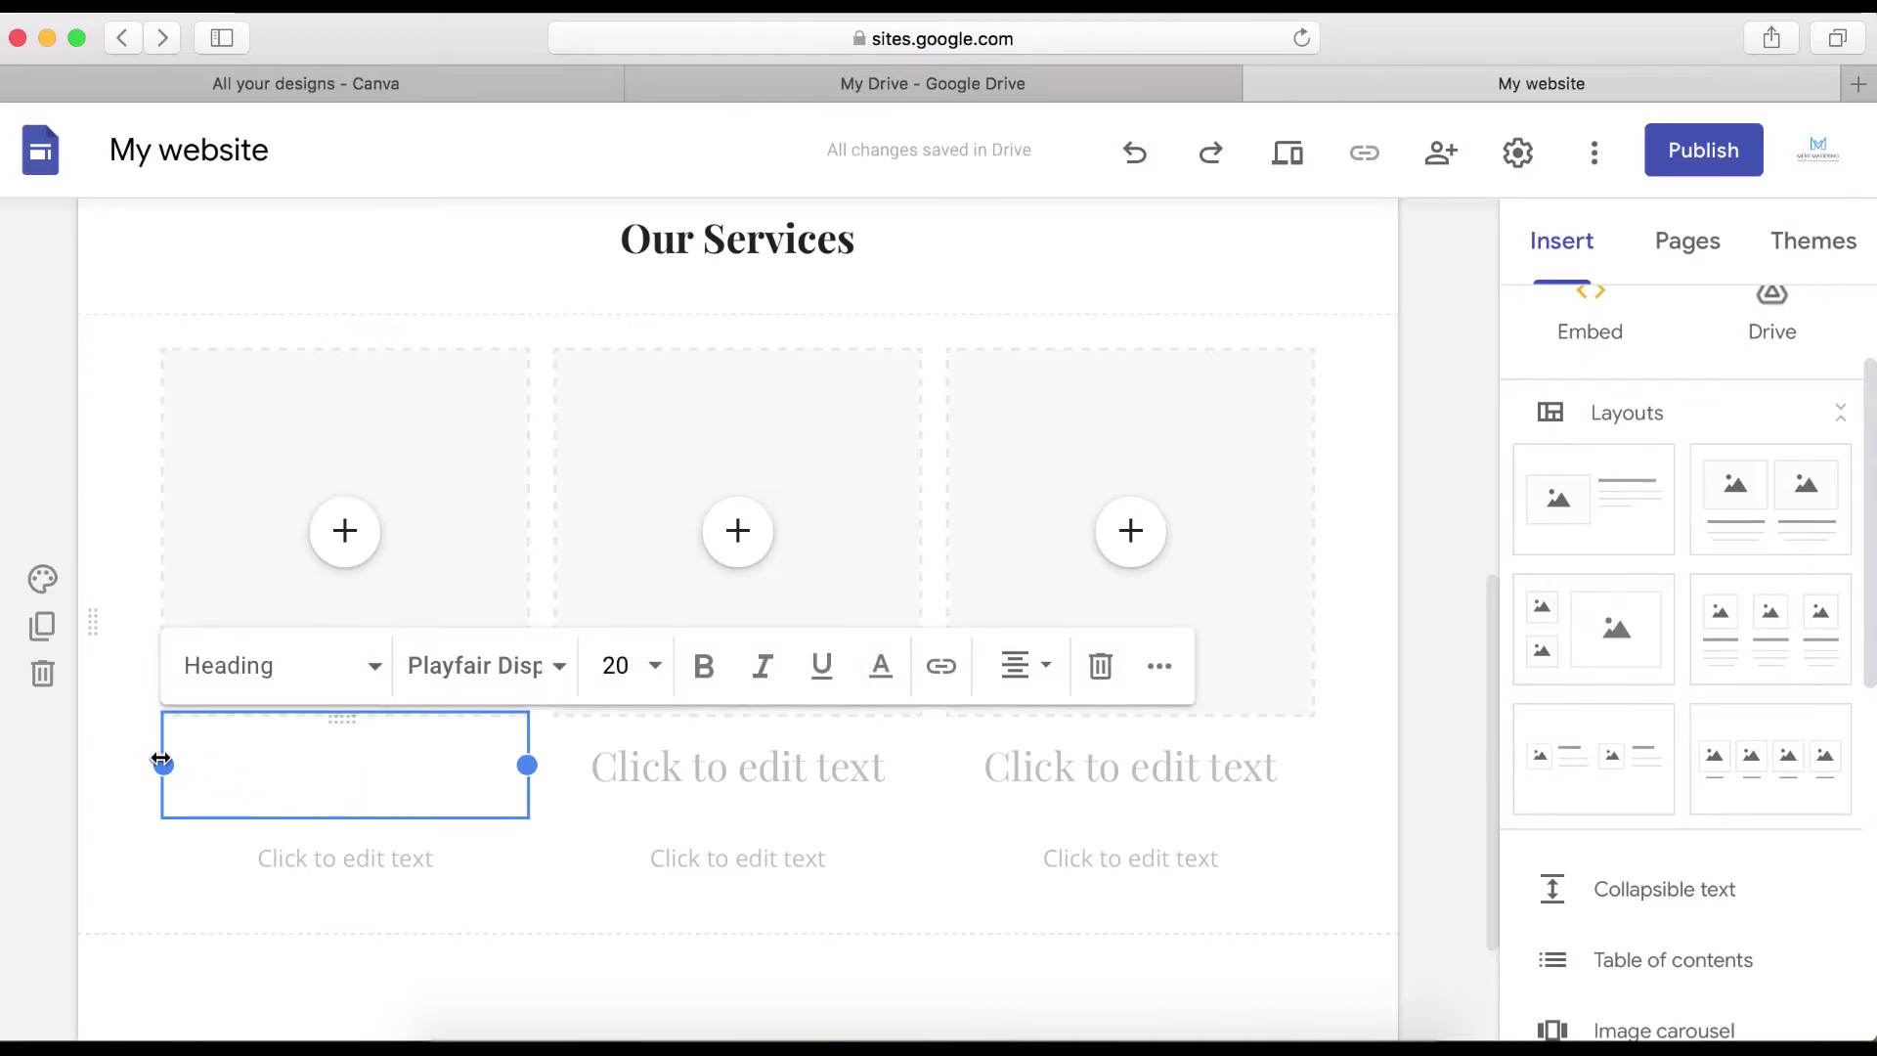
left_click(42, 673)
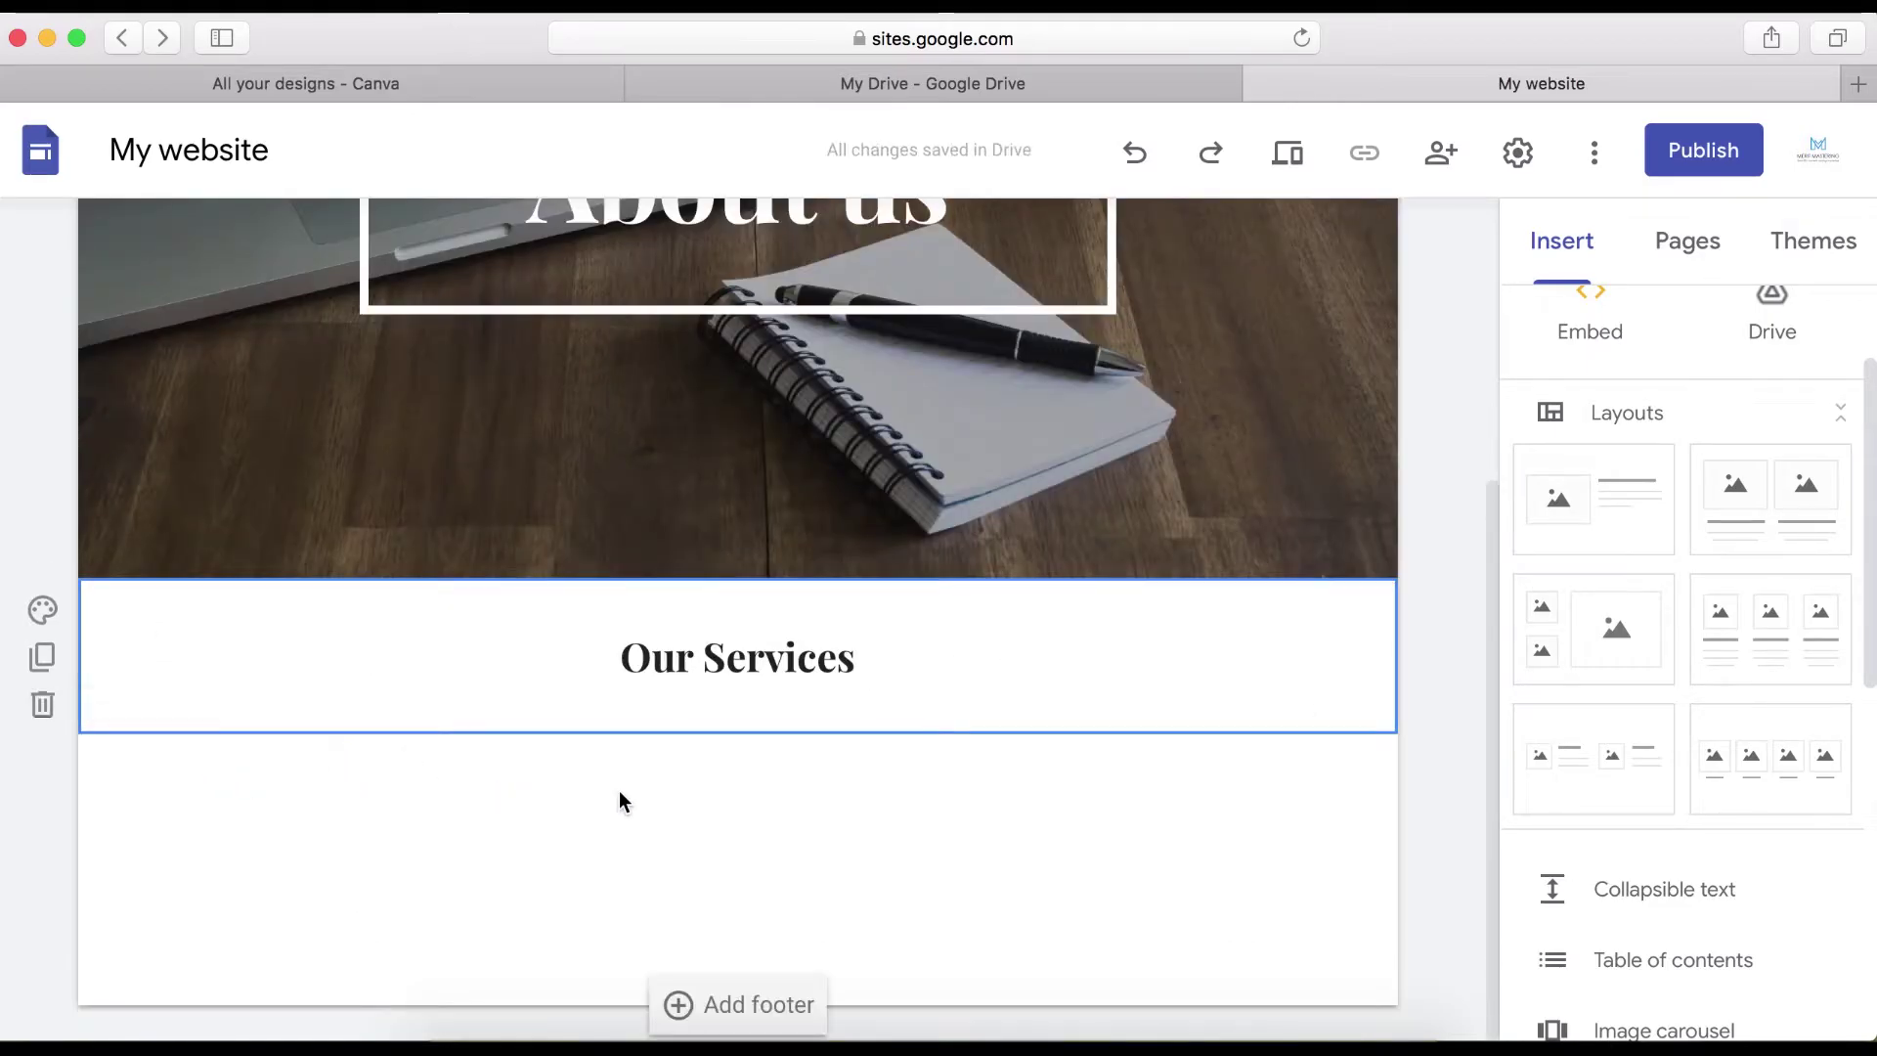
left_click(1779, 643)
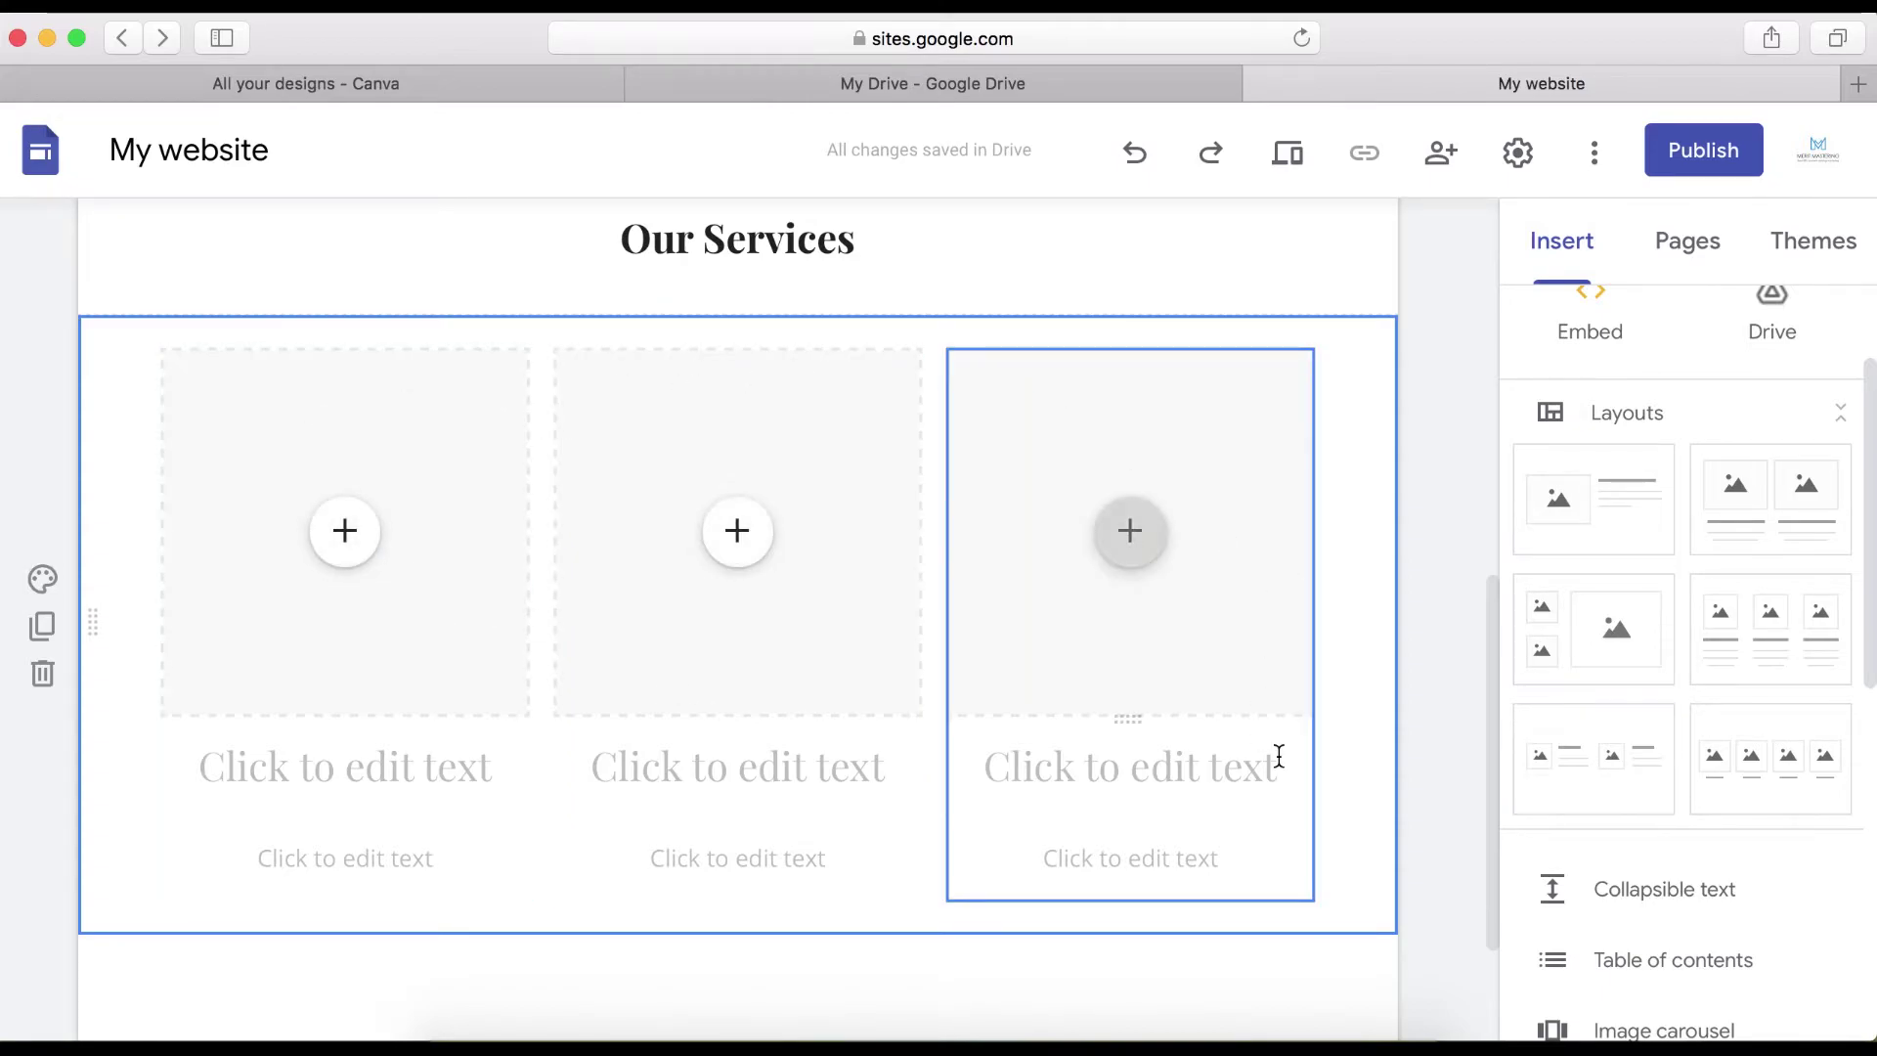
- Duplicate the new three-column section, then delete the duplicate again
scroll(882, 741, "down", 3)
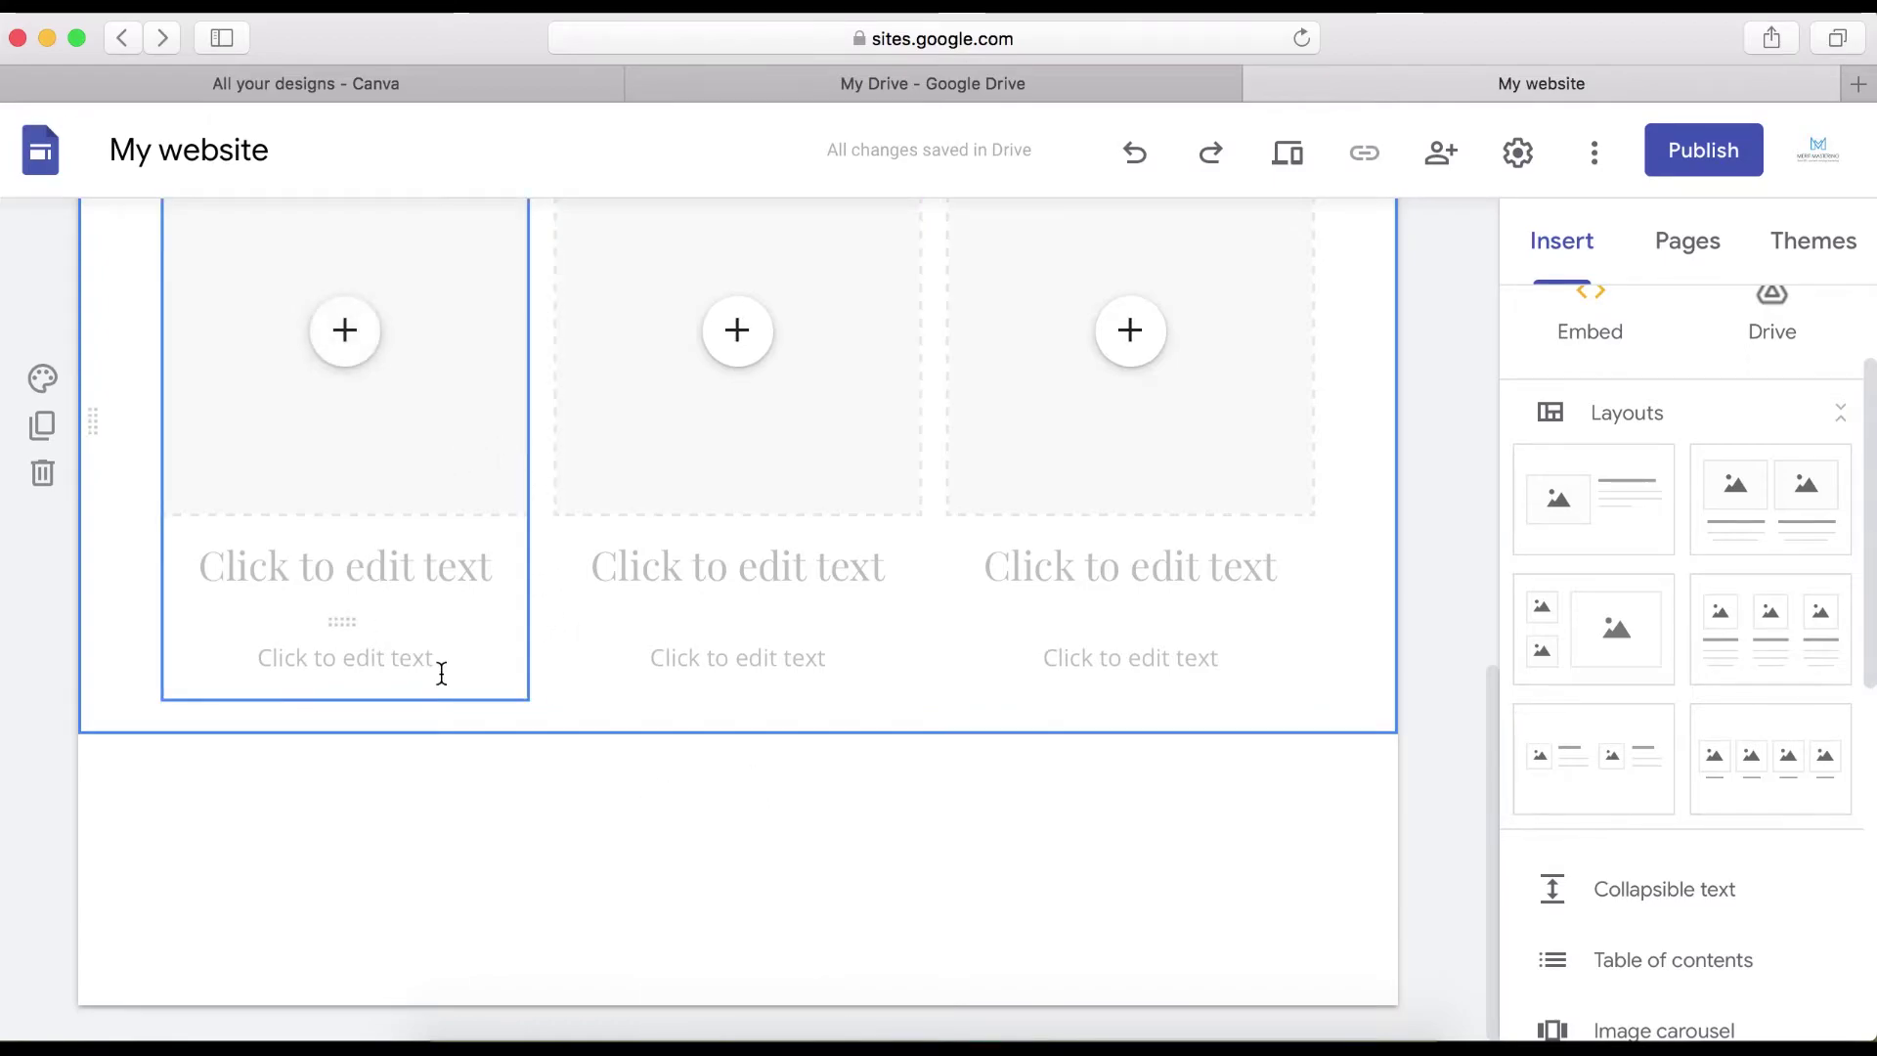
scroll(427, 671, "up", 3)
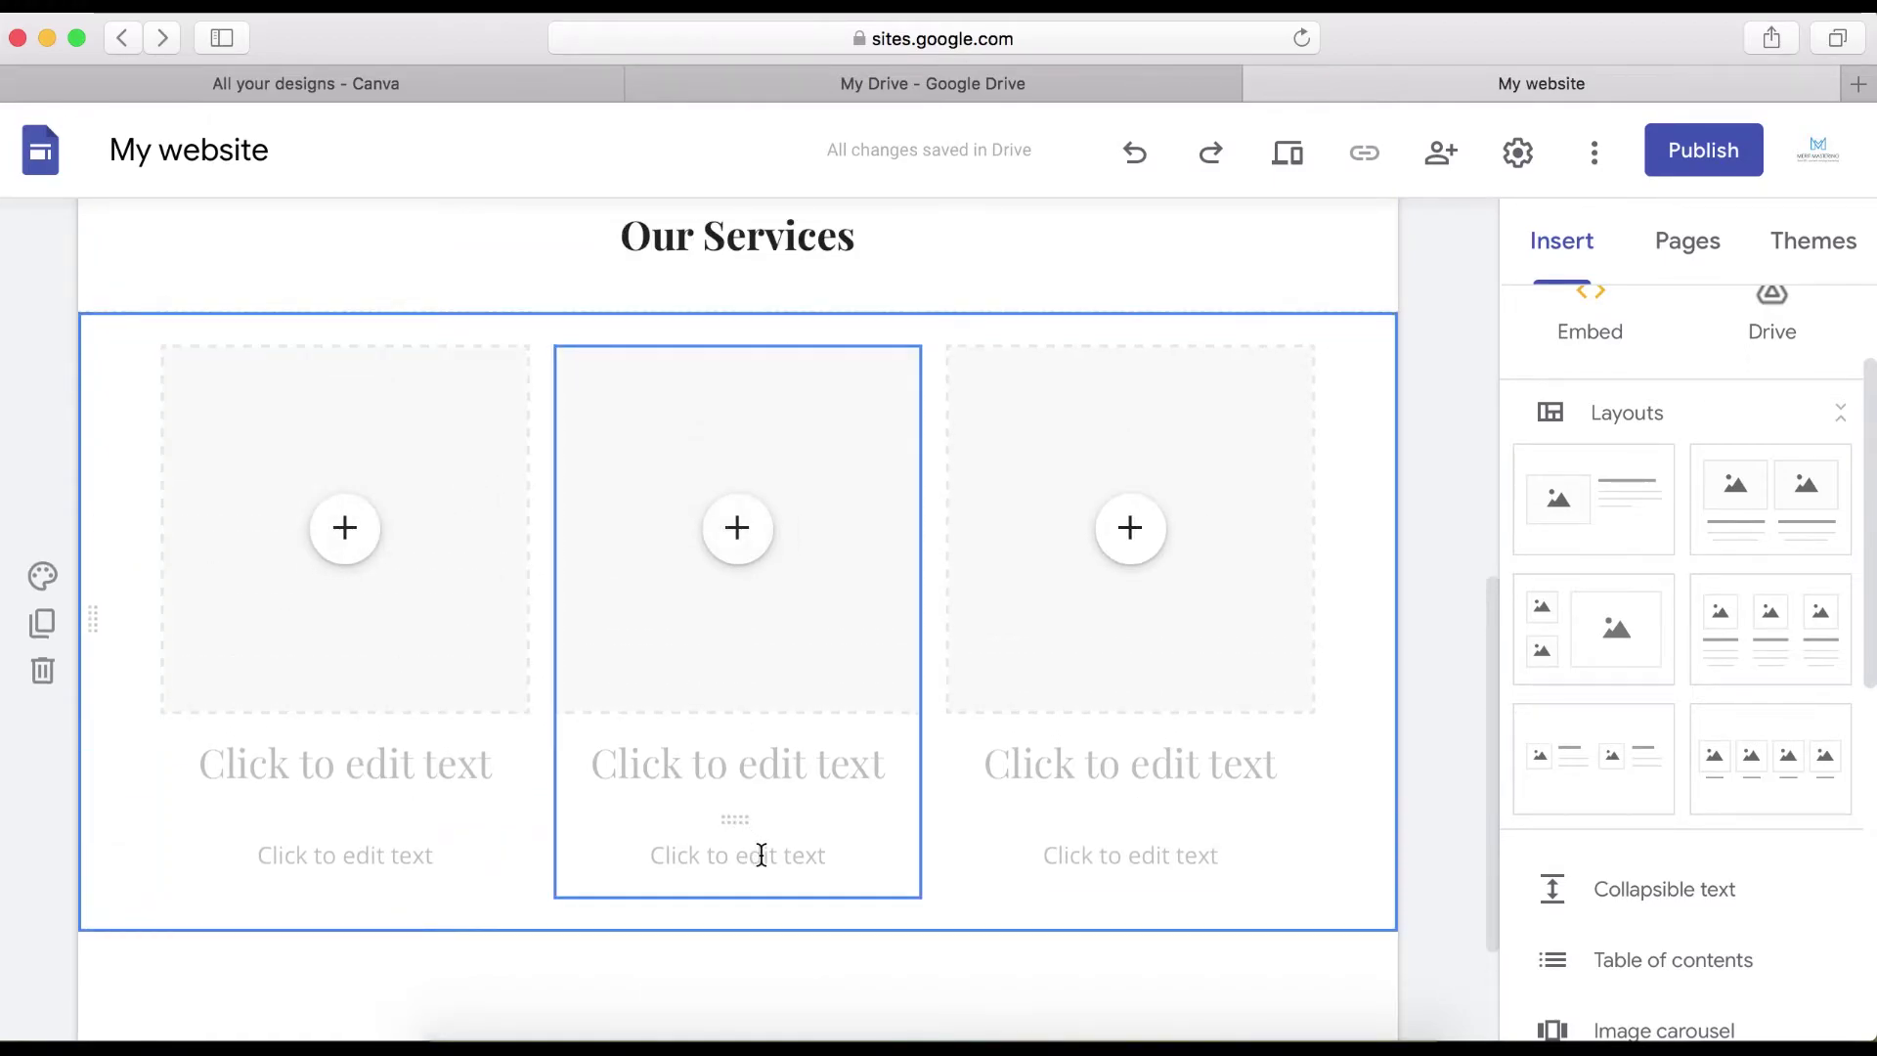
scroll(759, 855, "down", 3)
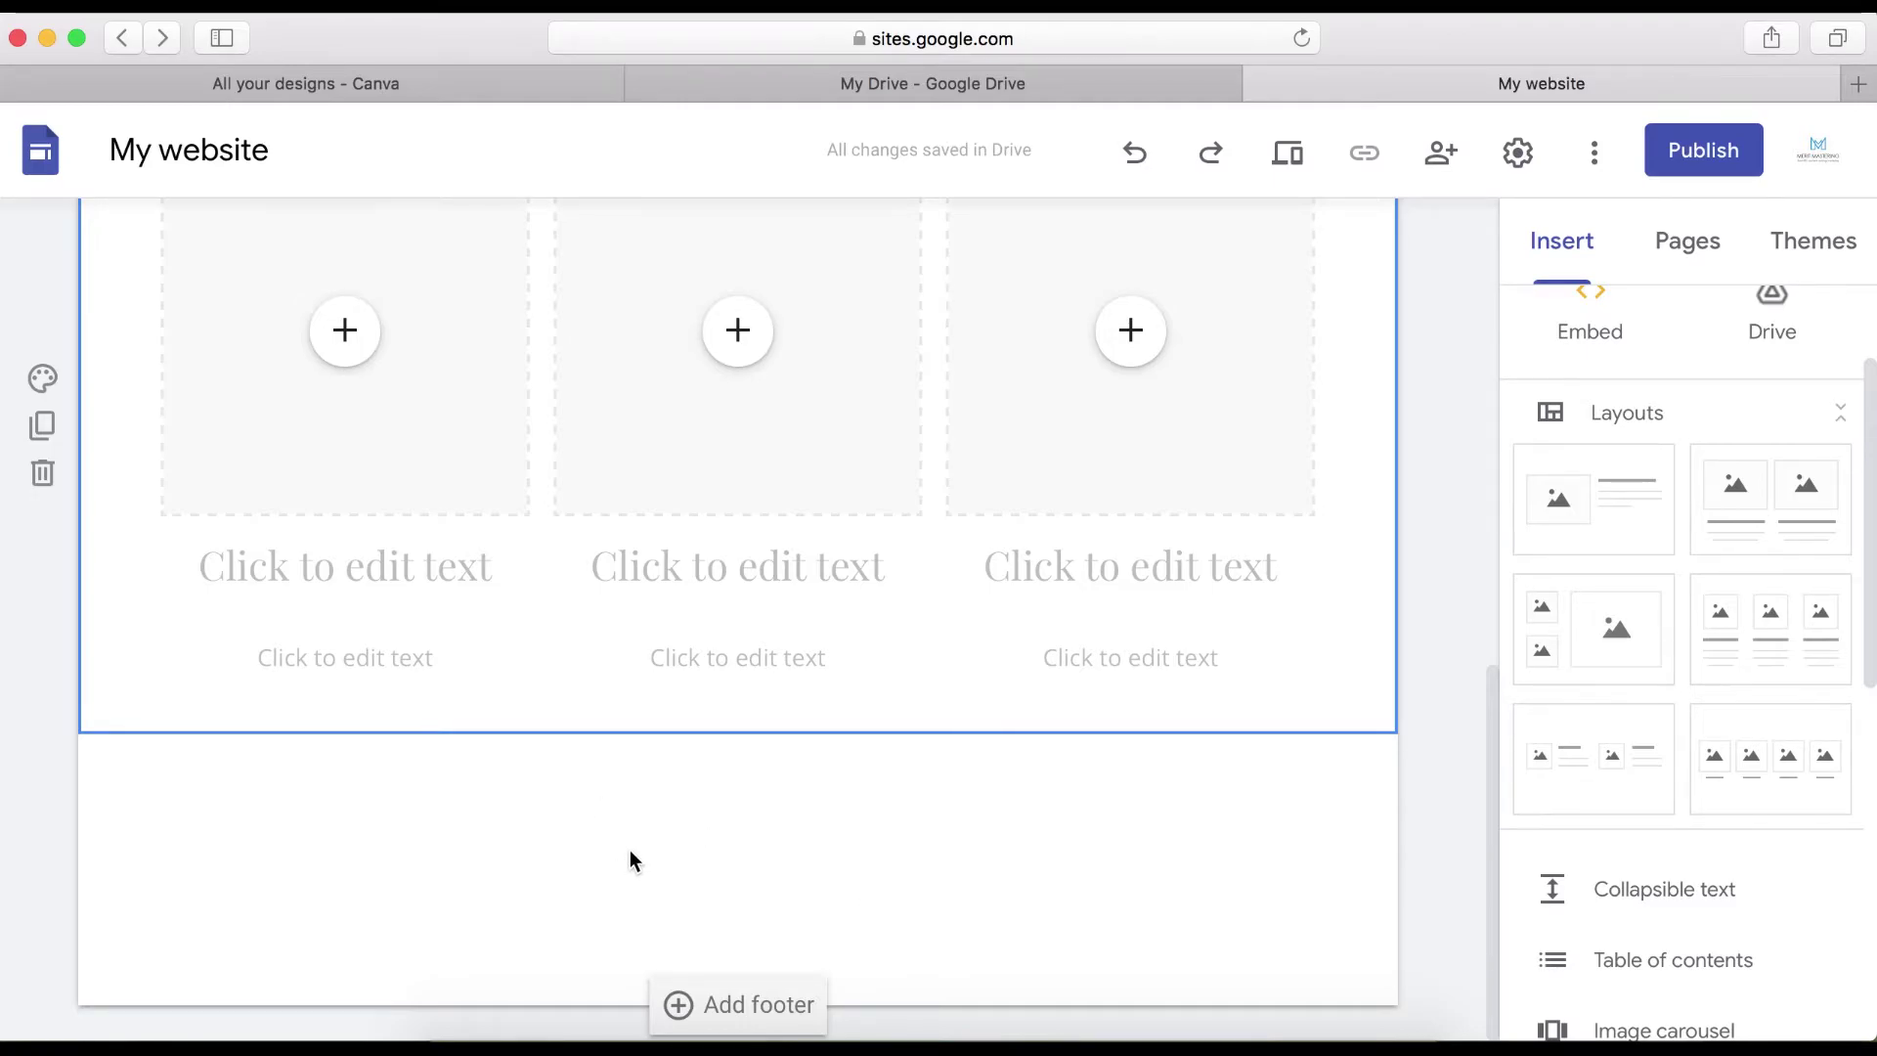
scroll(322, 607, "up", 4)
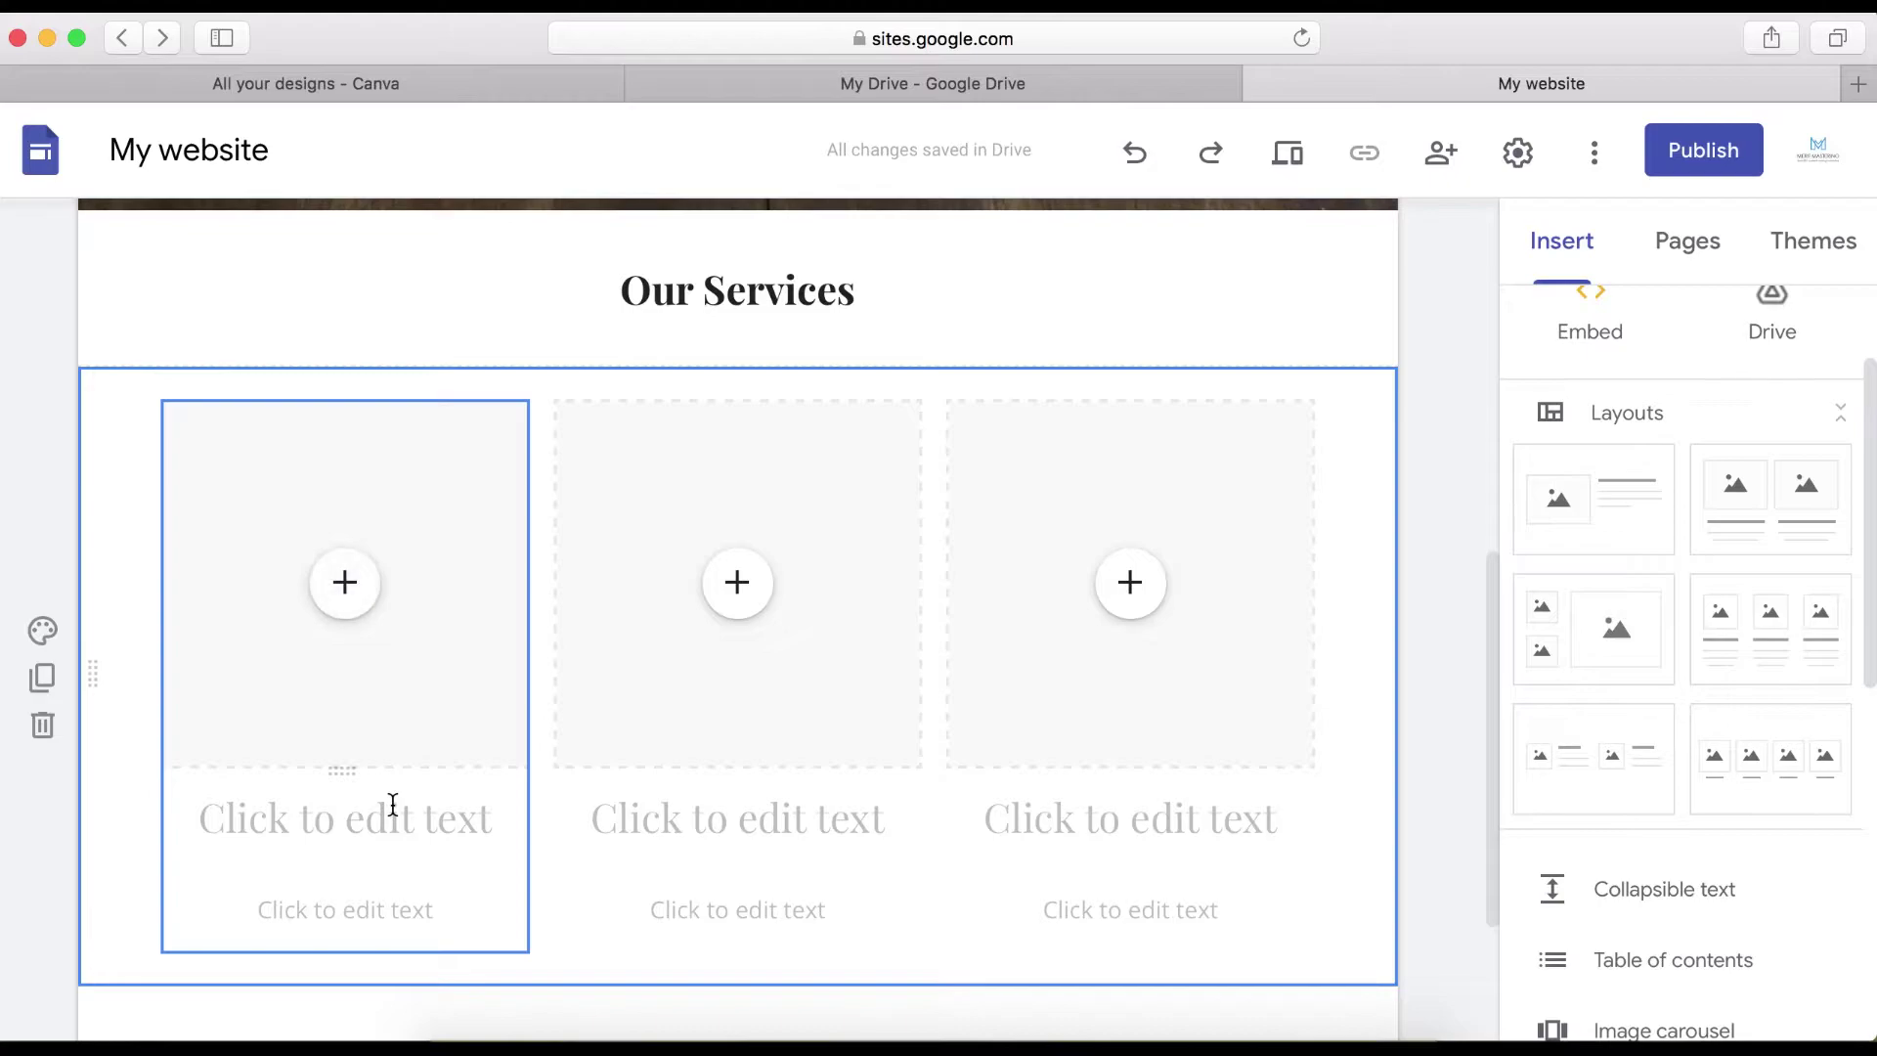
scroll(390, 805, "down", 4)
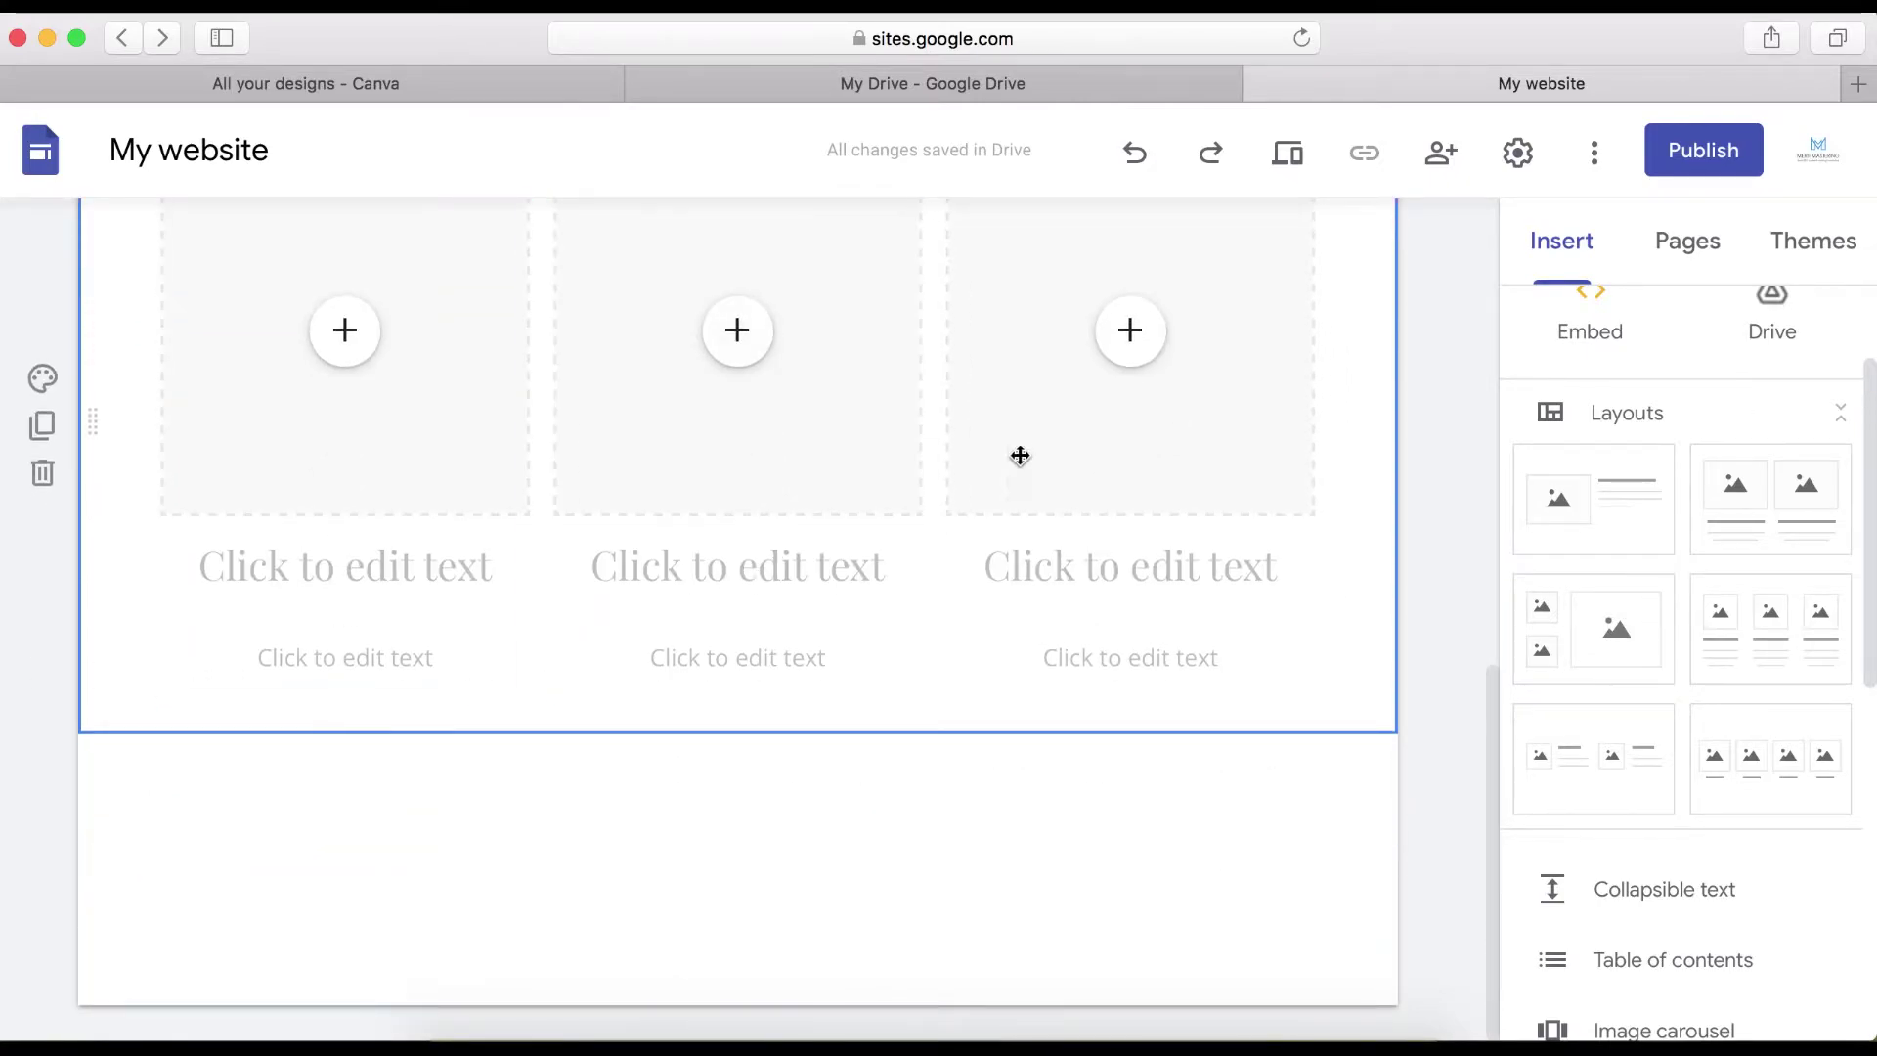
left_click(43, 427)
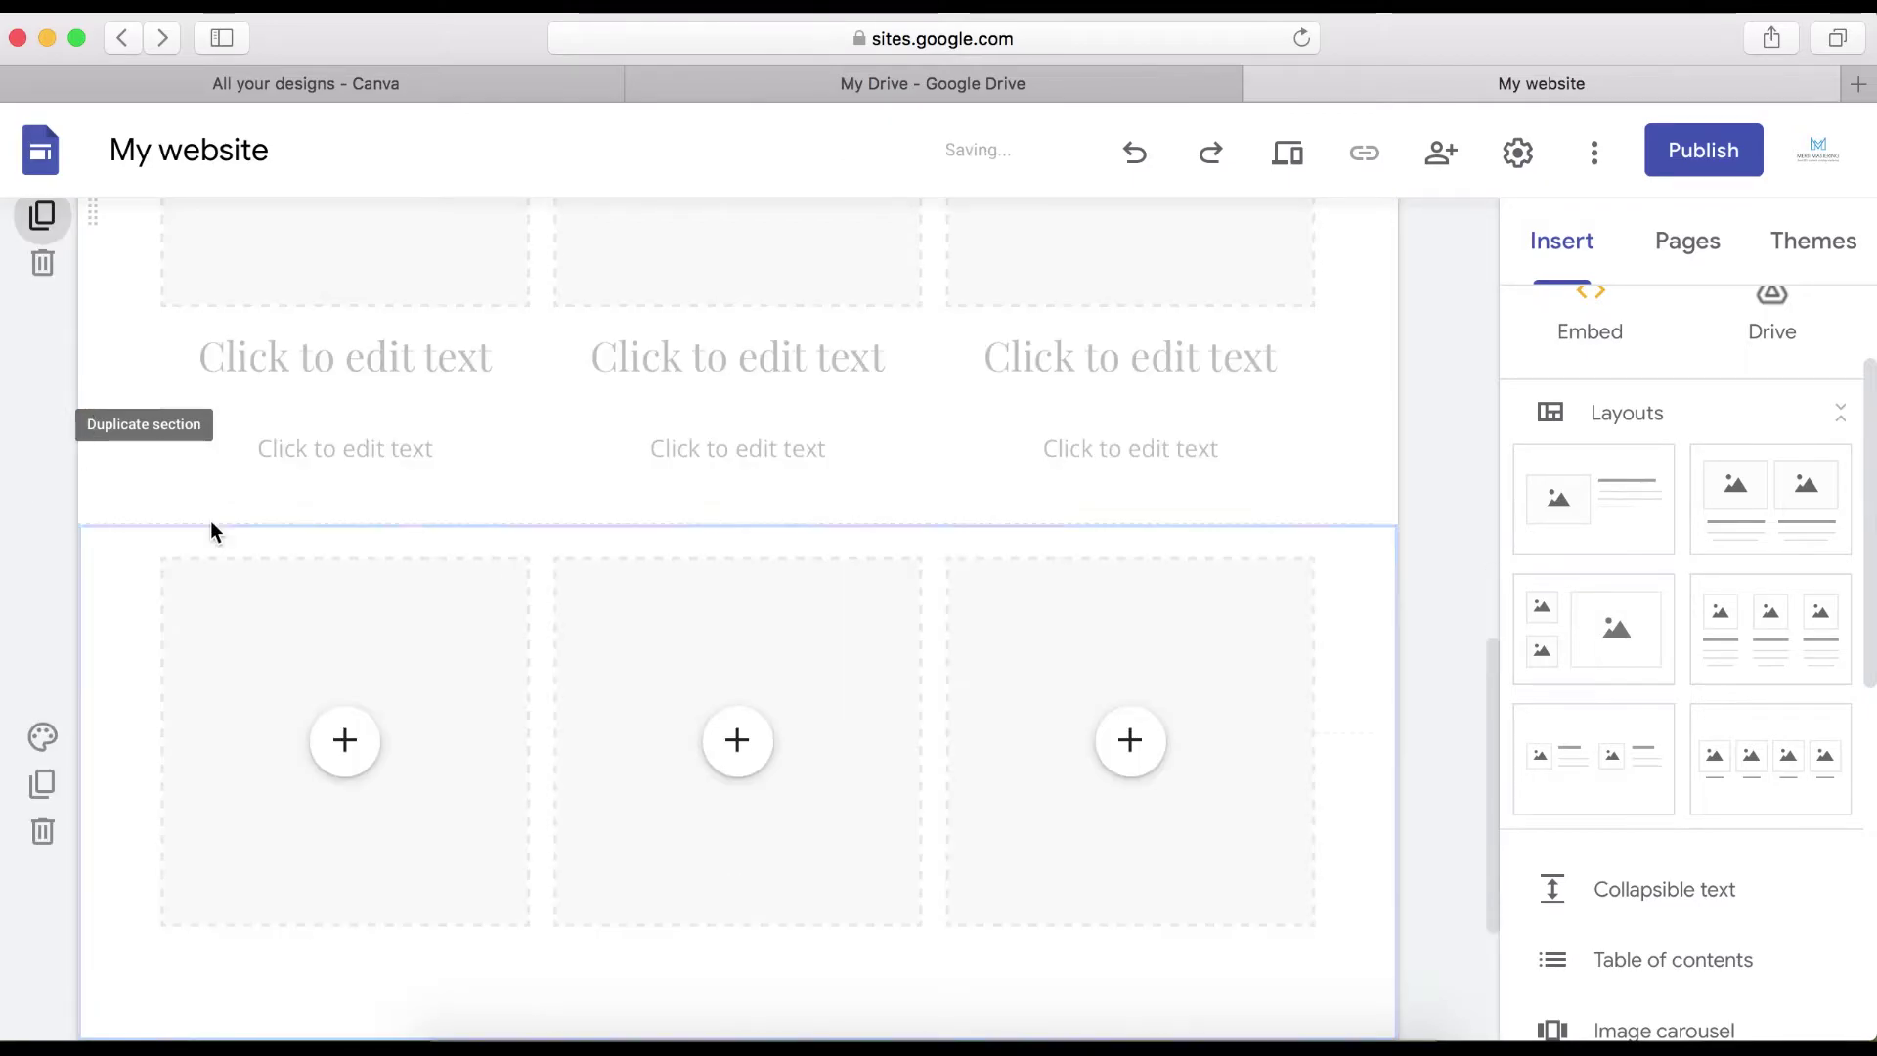
left_click(42, 675)
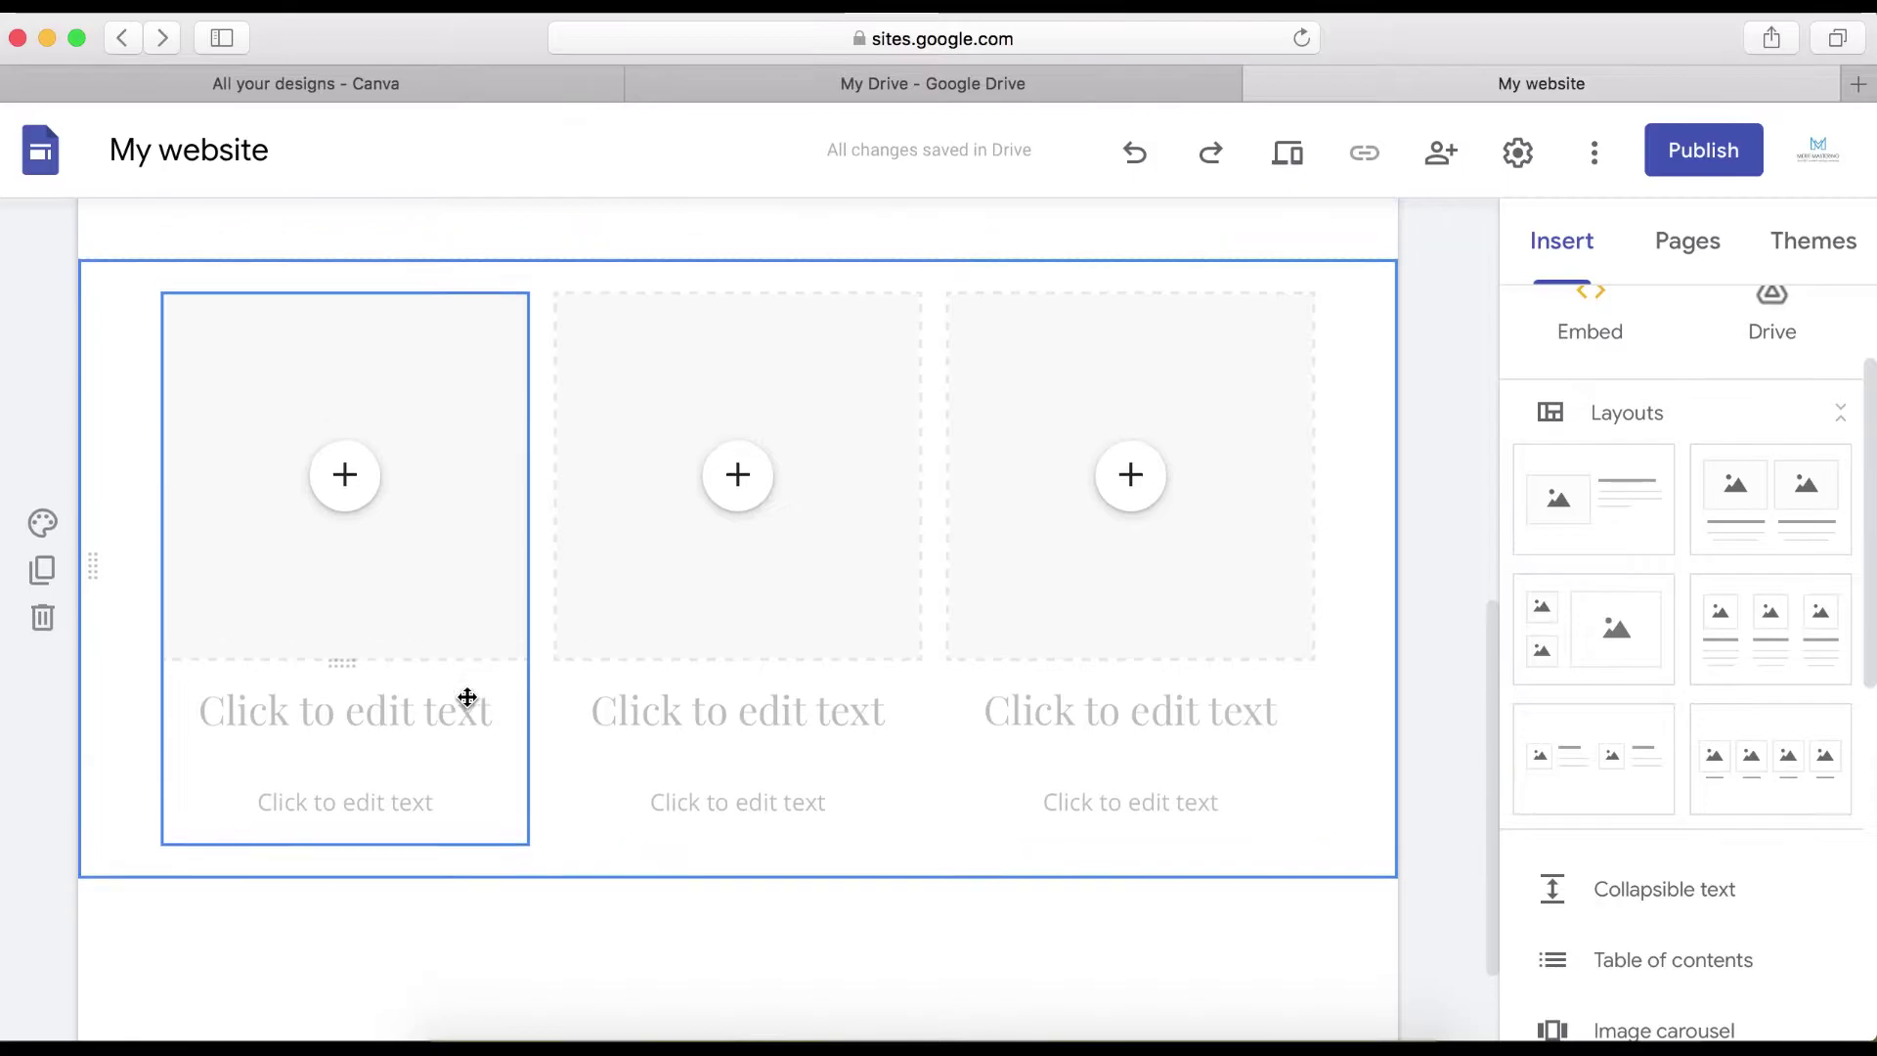
- Fill the first column's image with the Nov 17, 2018 photo from Google Photos
scroll(465, 700, "up", 2)
left_click(358, 537)
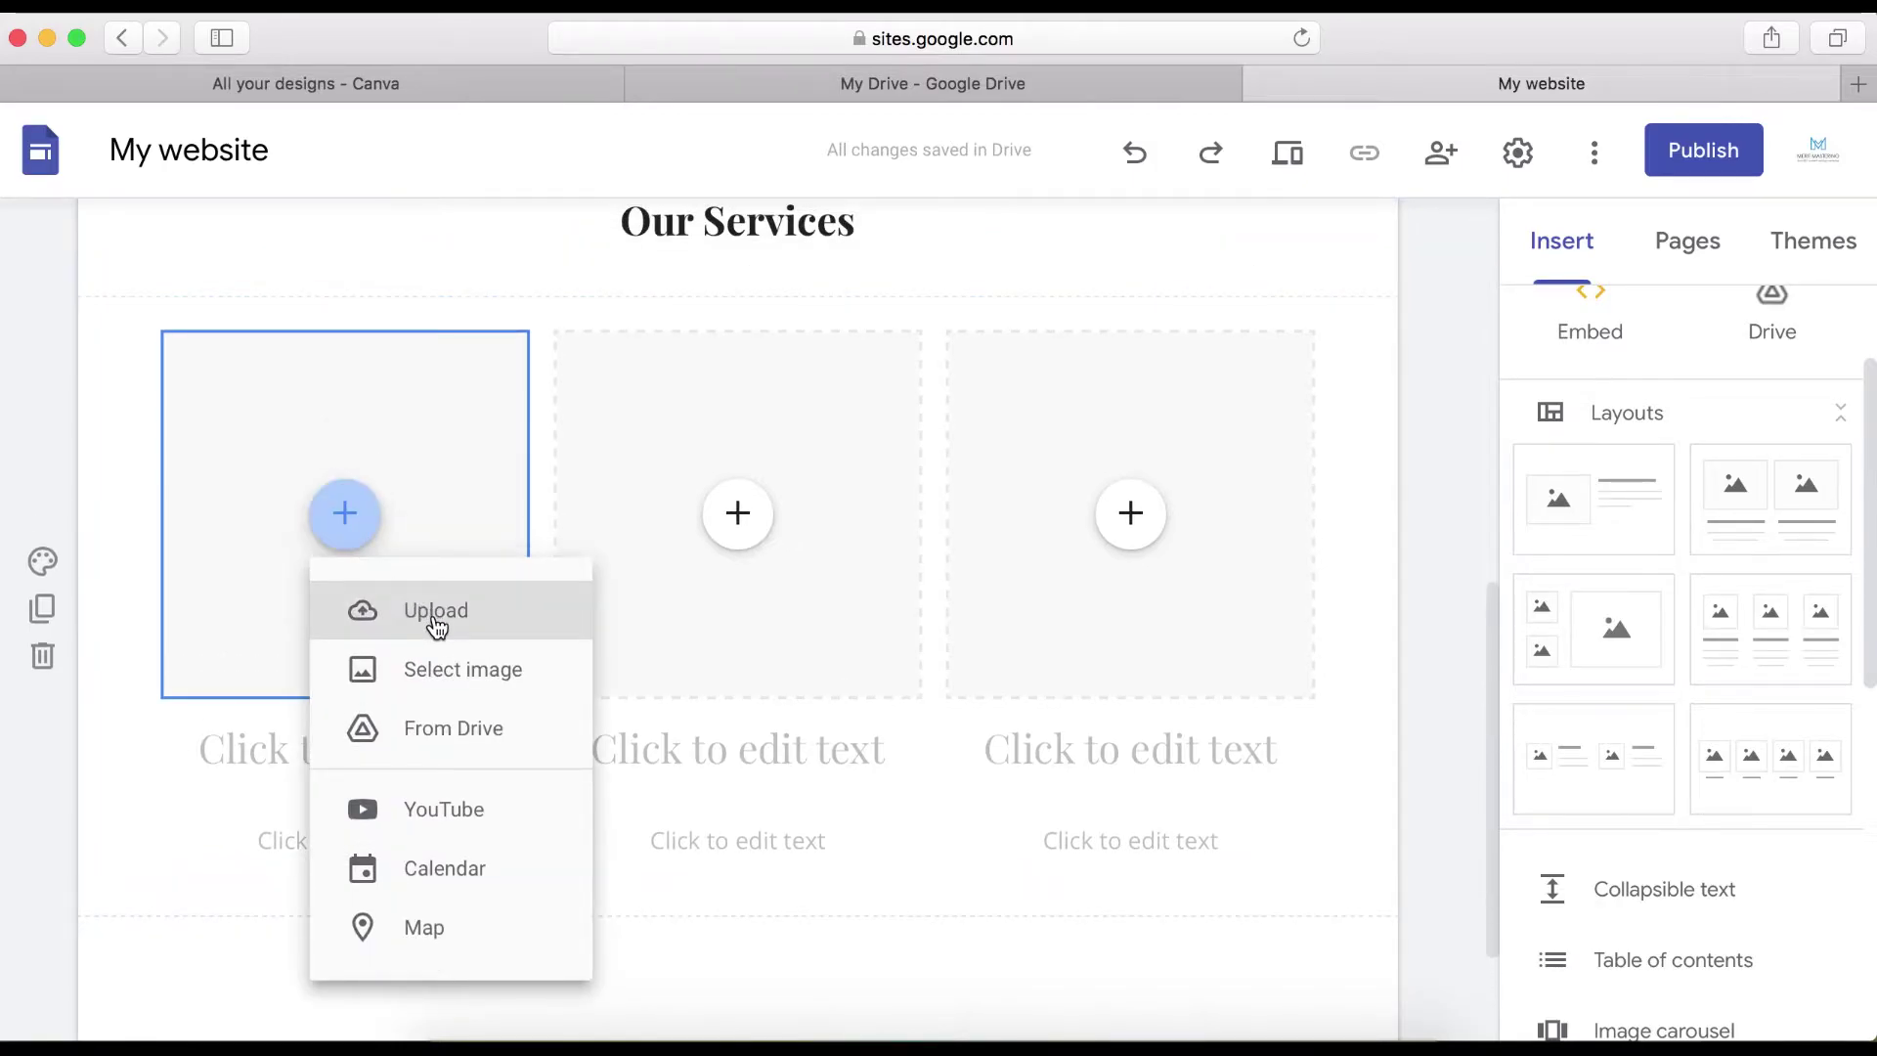
left_click(453, 673)
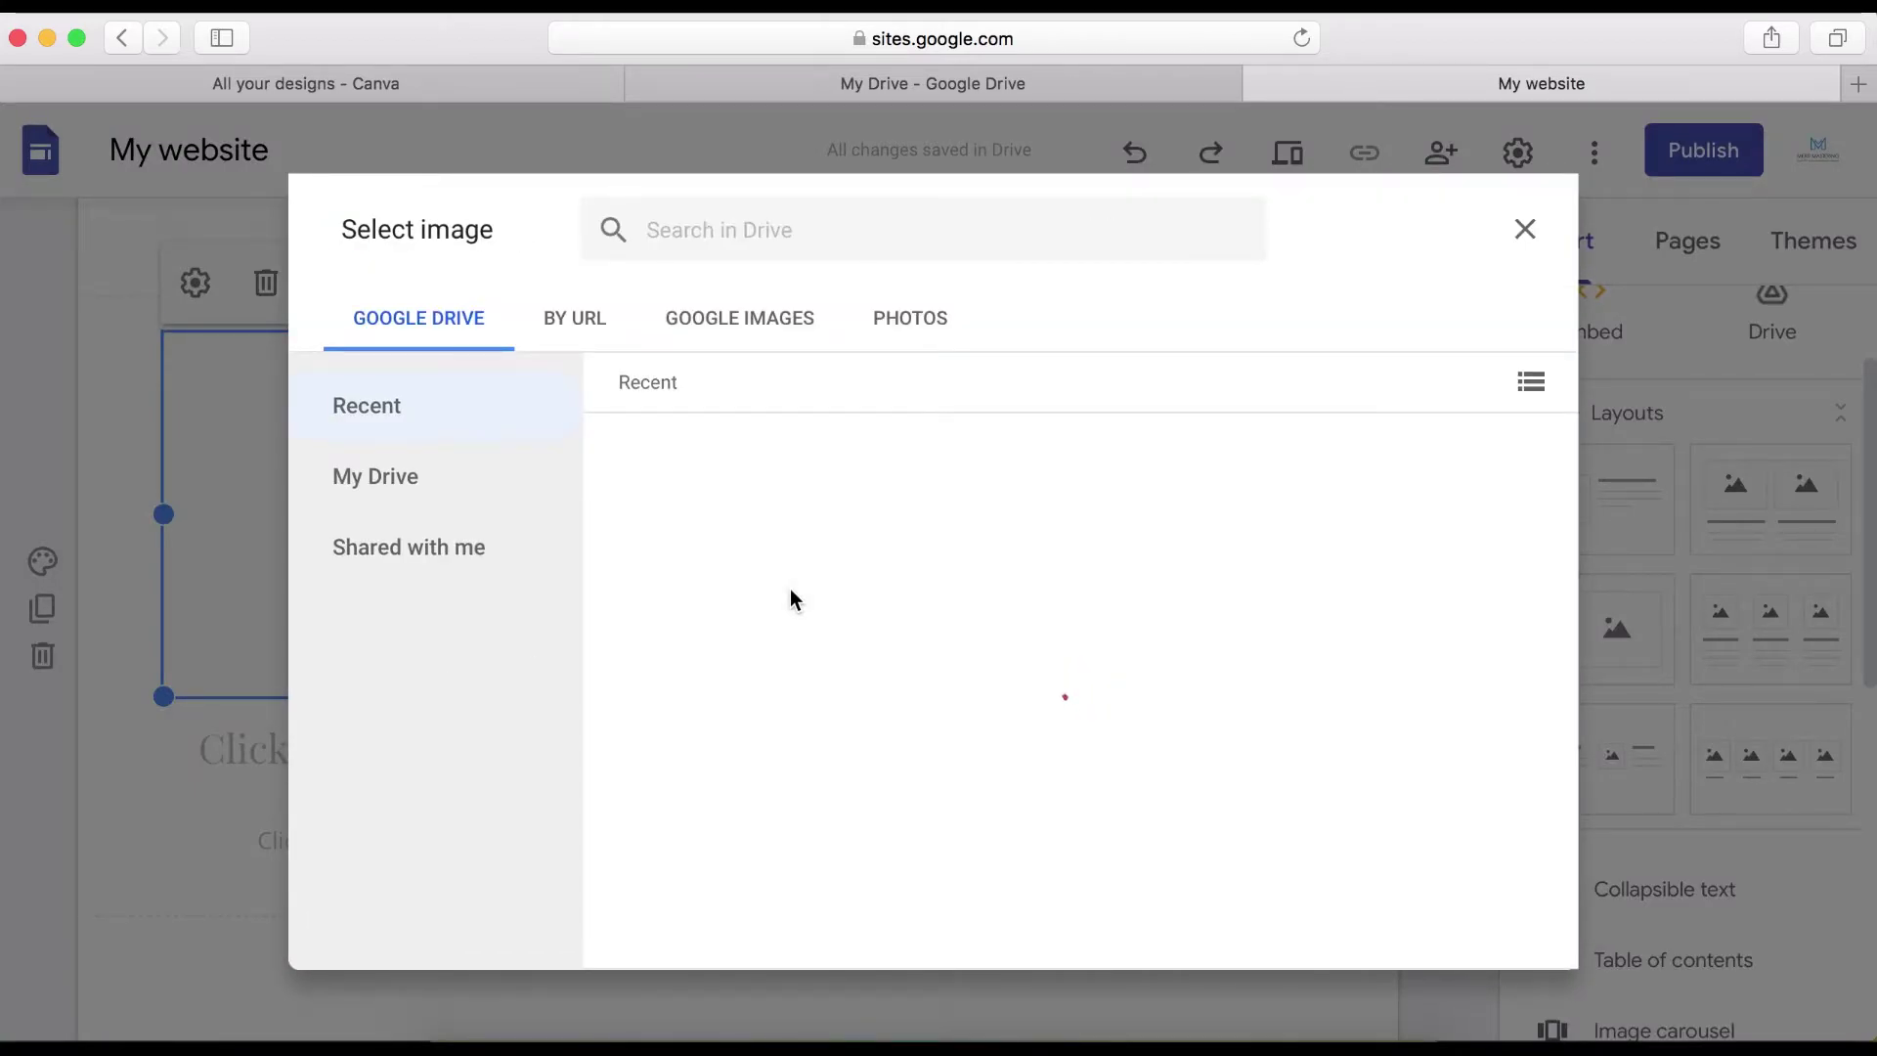
left_click(562, 309)
left_click(742, 319)
left_click(919, 327)
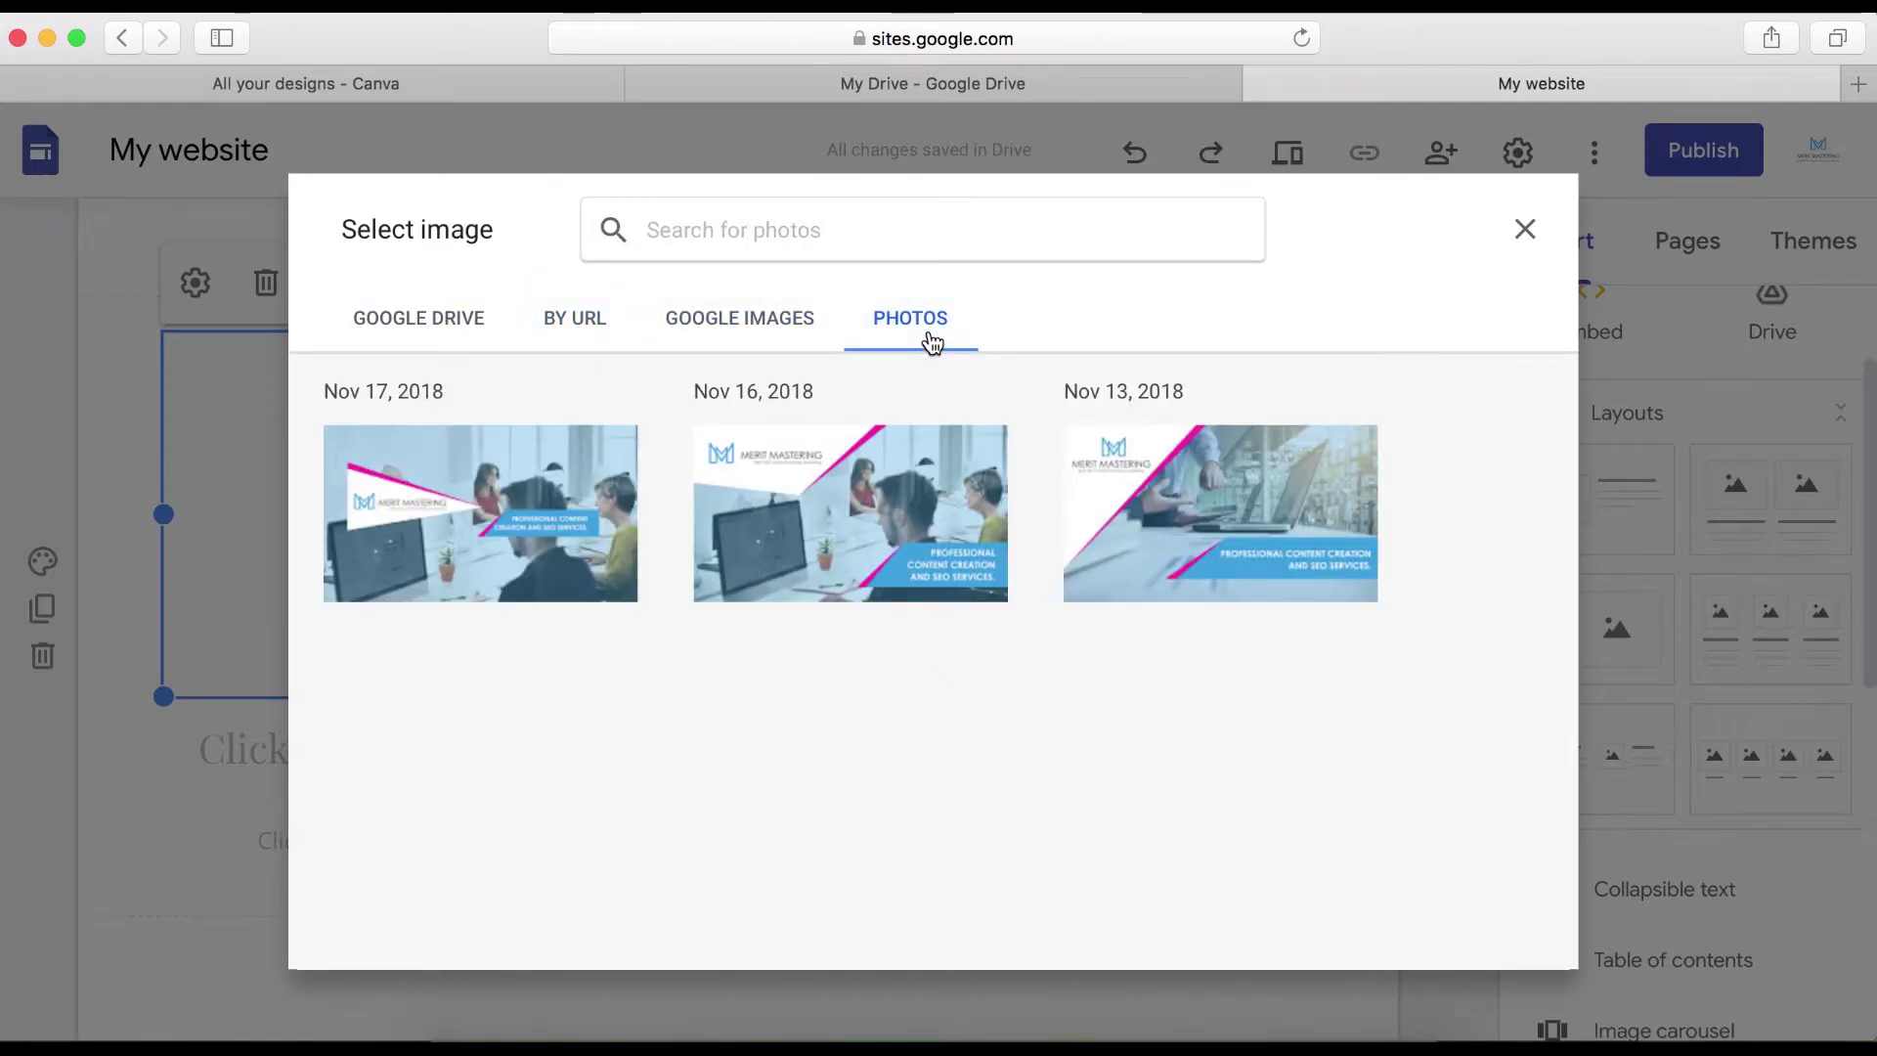
left_click(516, 517)
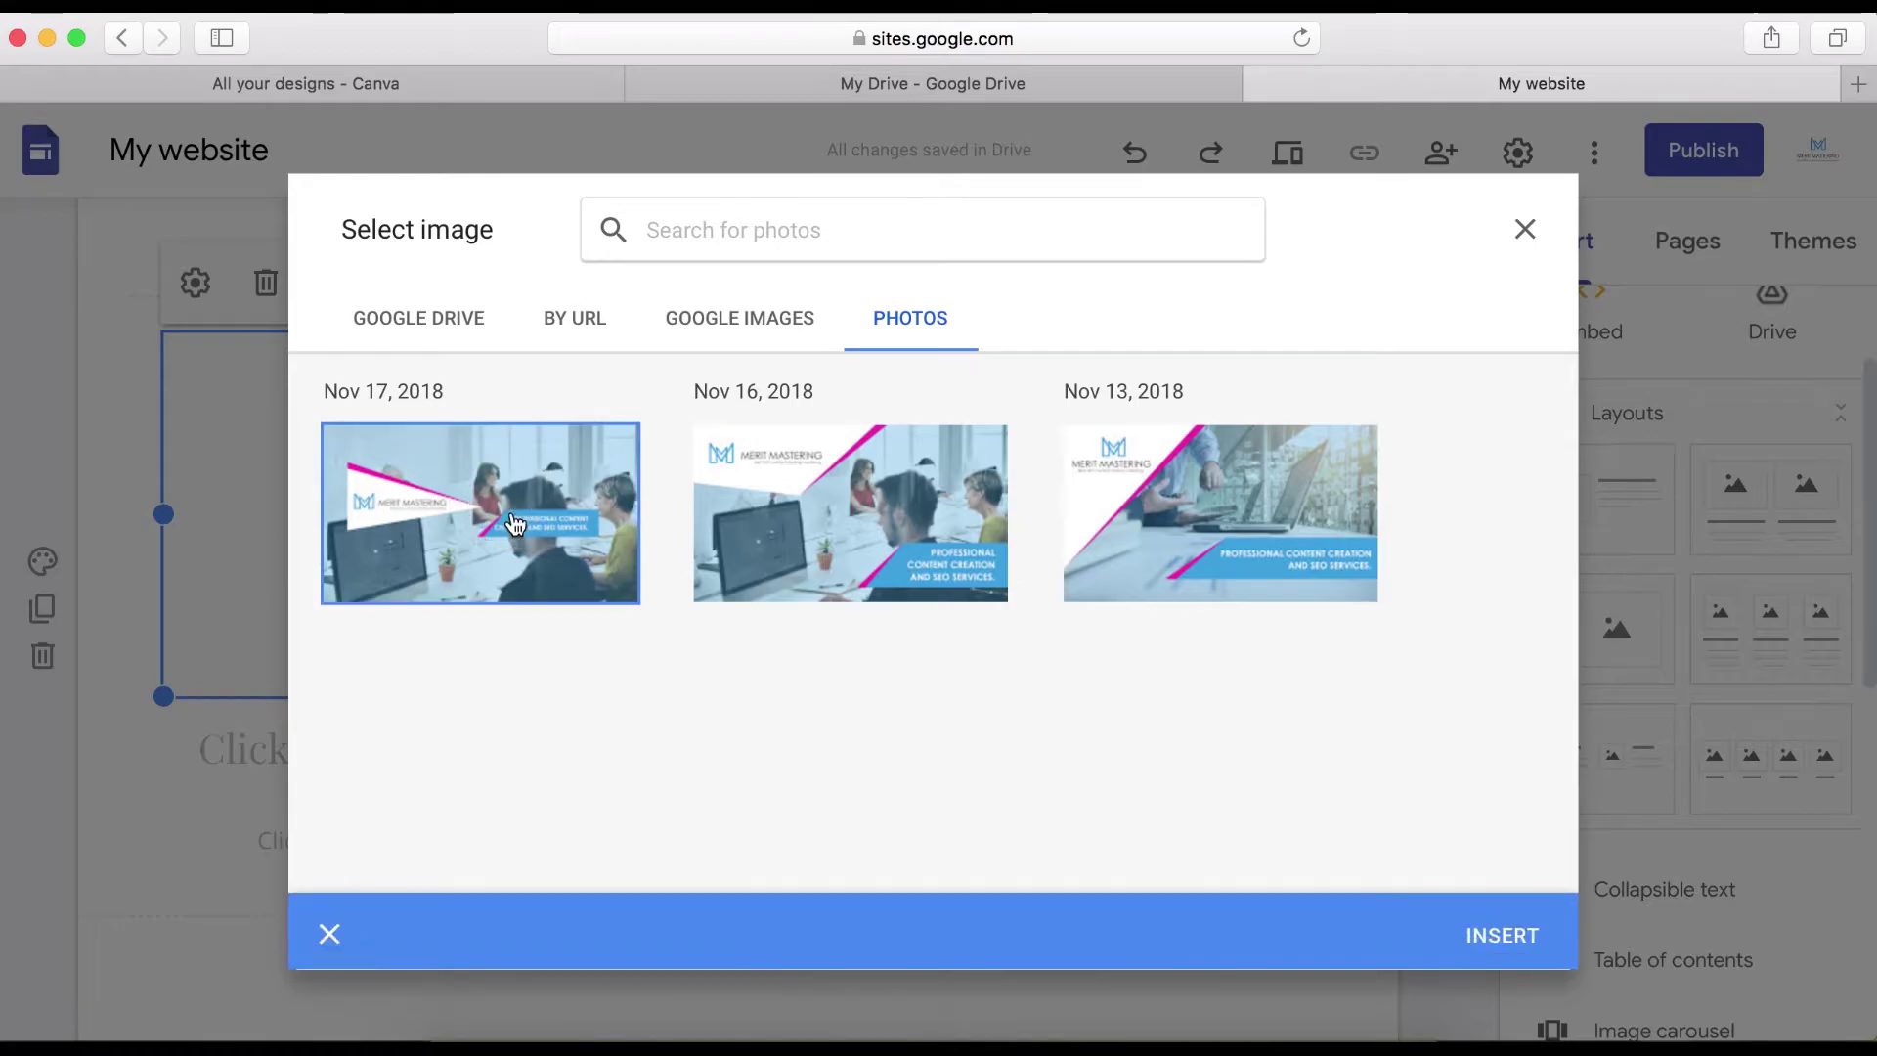
left_click(1521, 963)
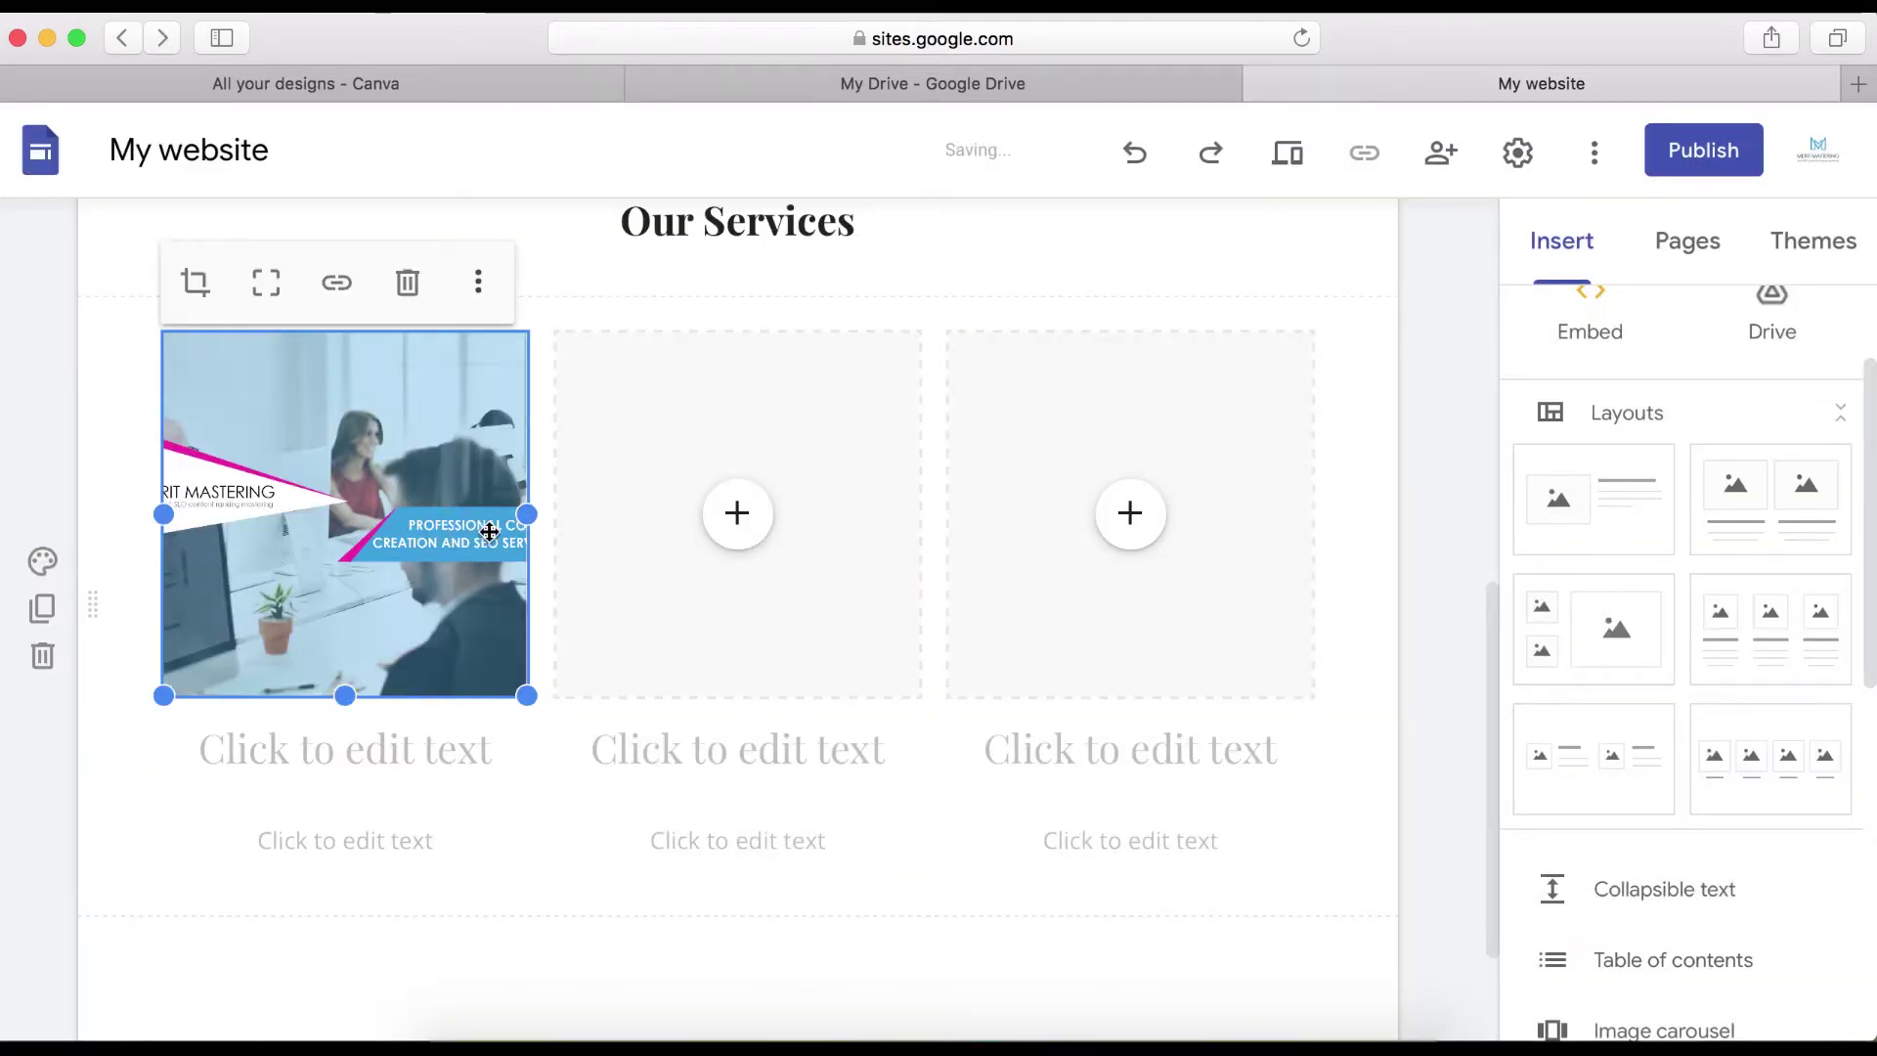
- Fill the middle column's image with the Nov 16, 2018 Google Photos picture
left_click(739, 516)
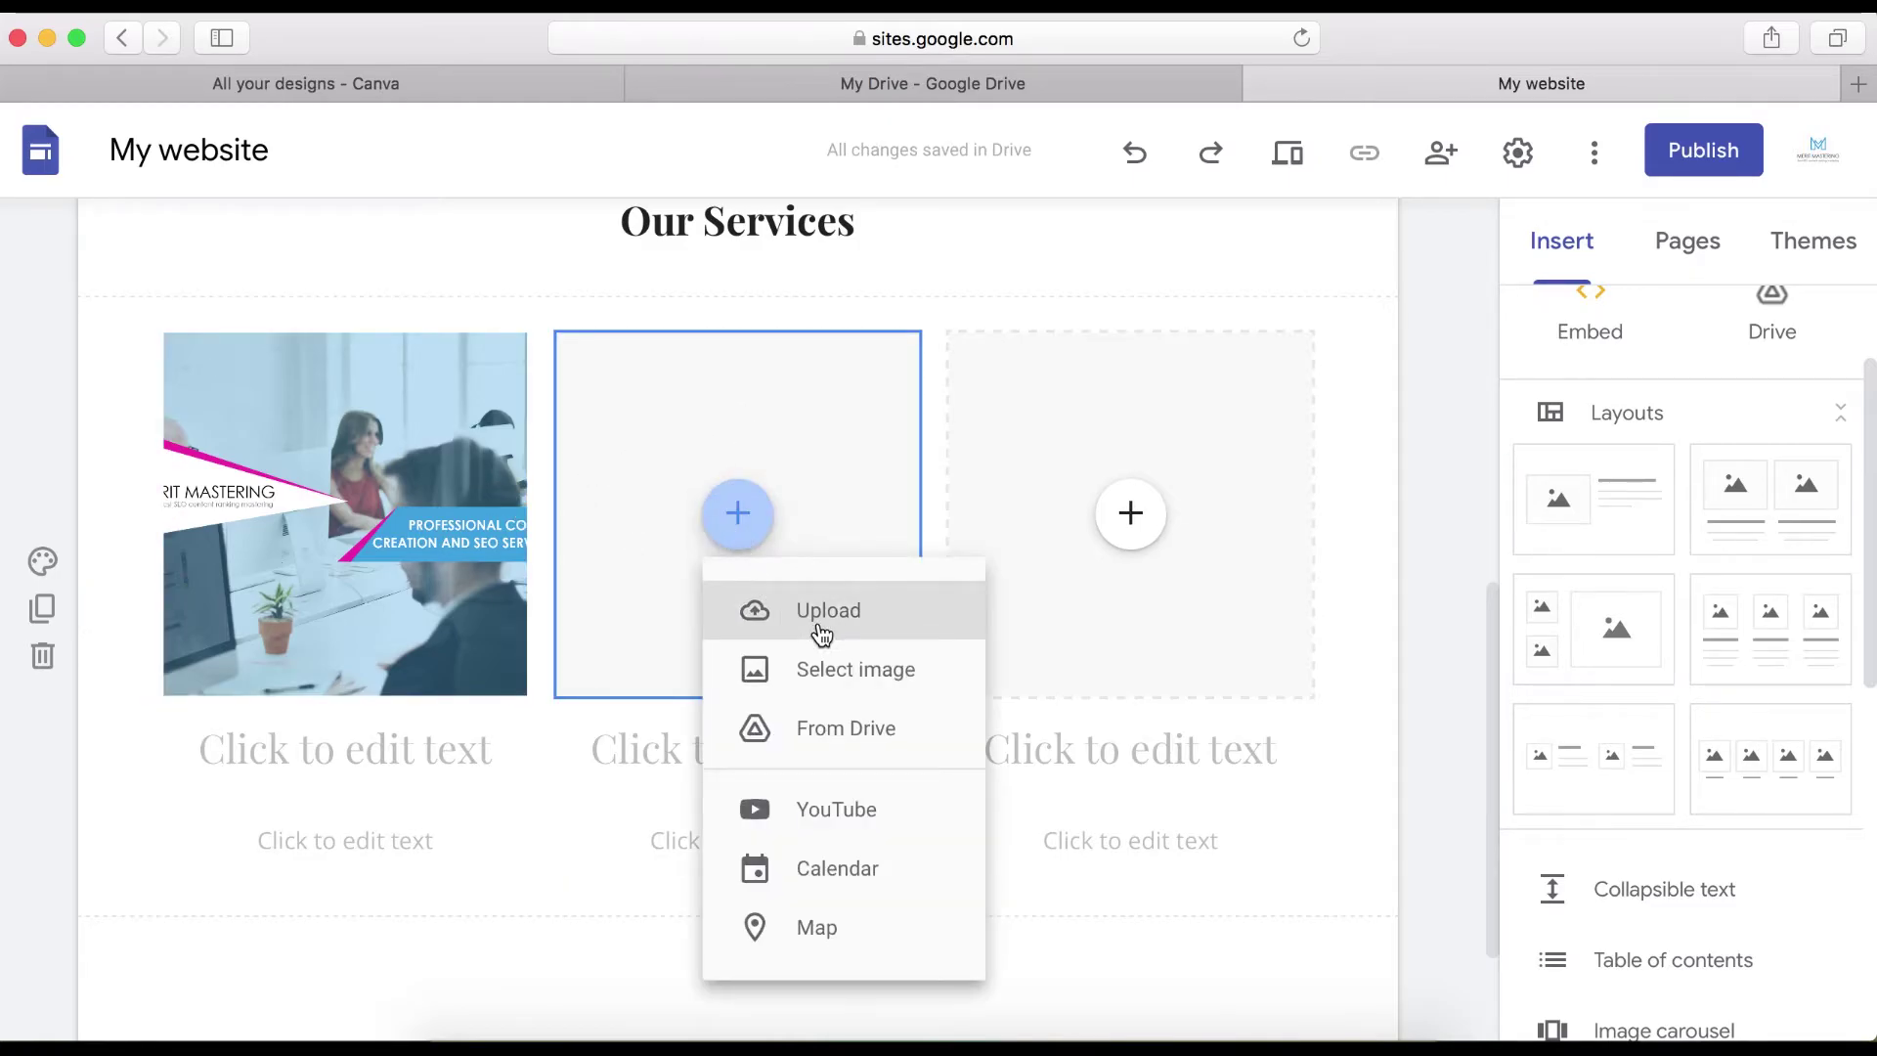
left_click(831, 670)
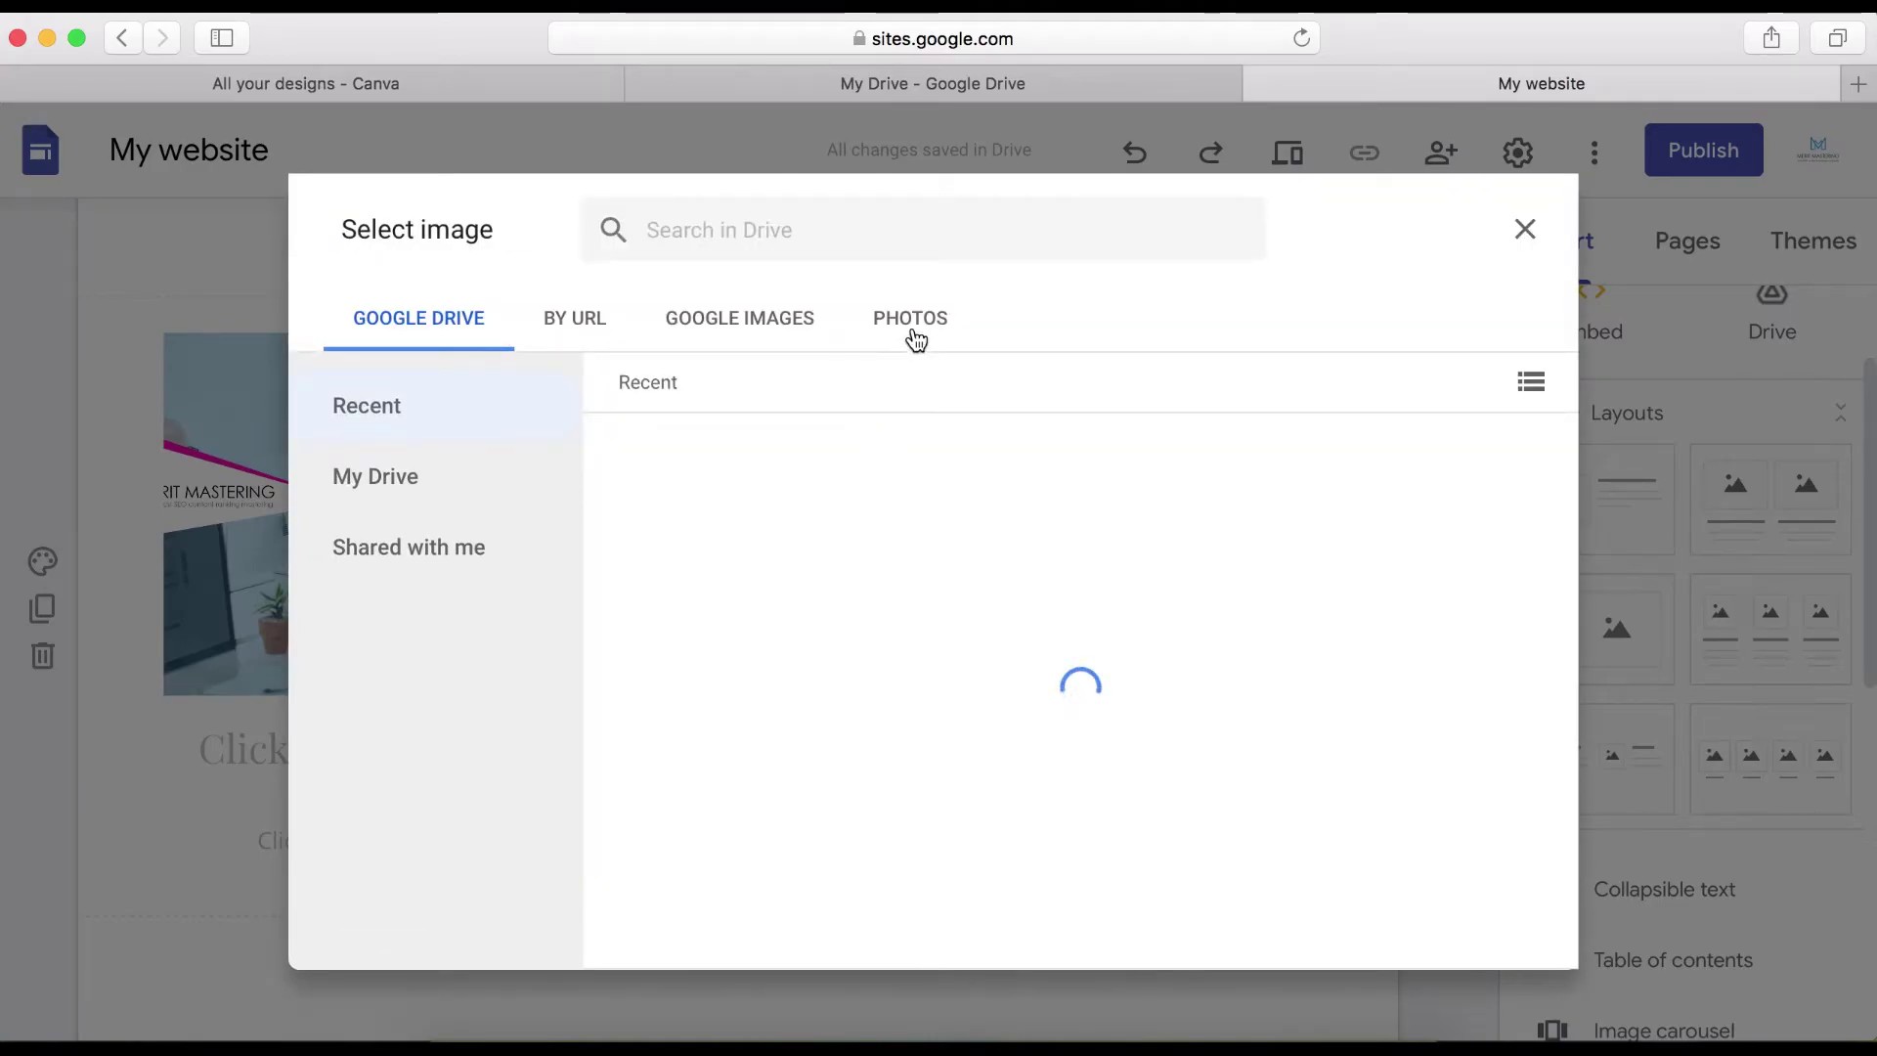
left_click(911, 331)
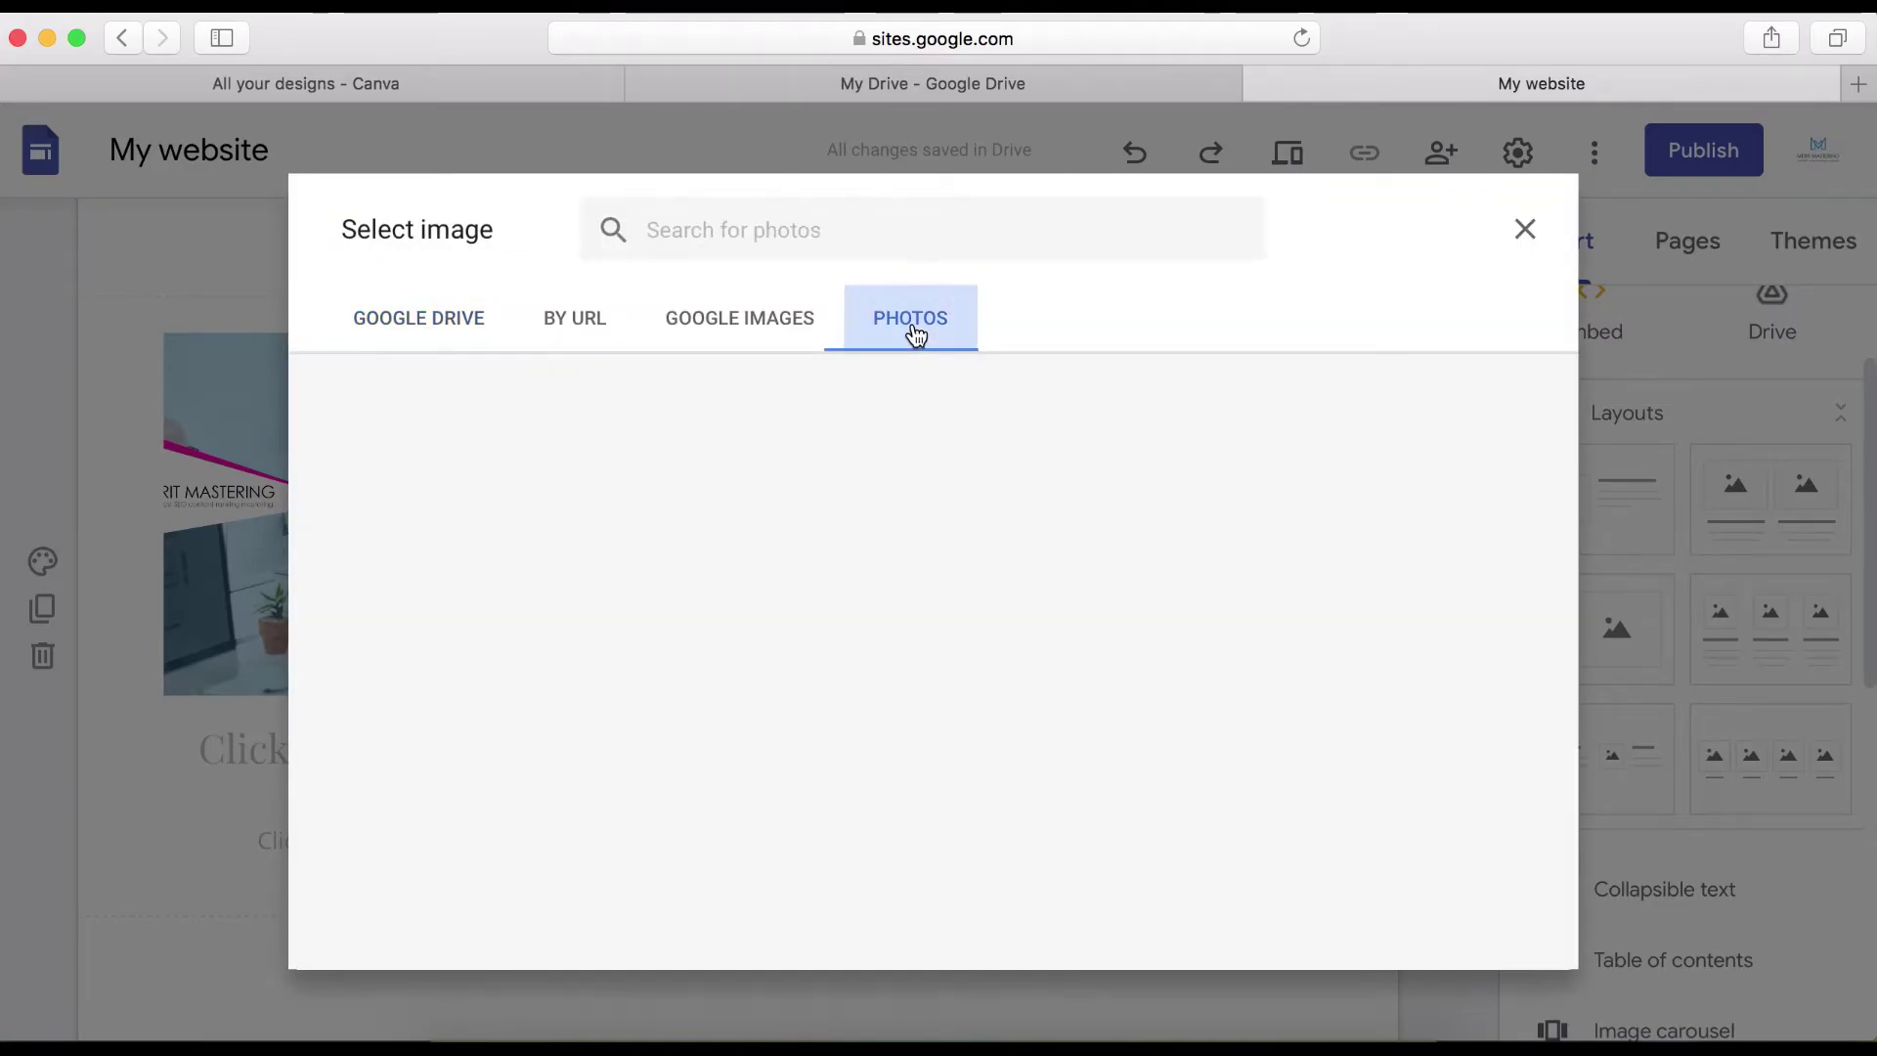
left_click(850, 514)
left_click(1496, 931)
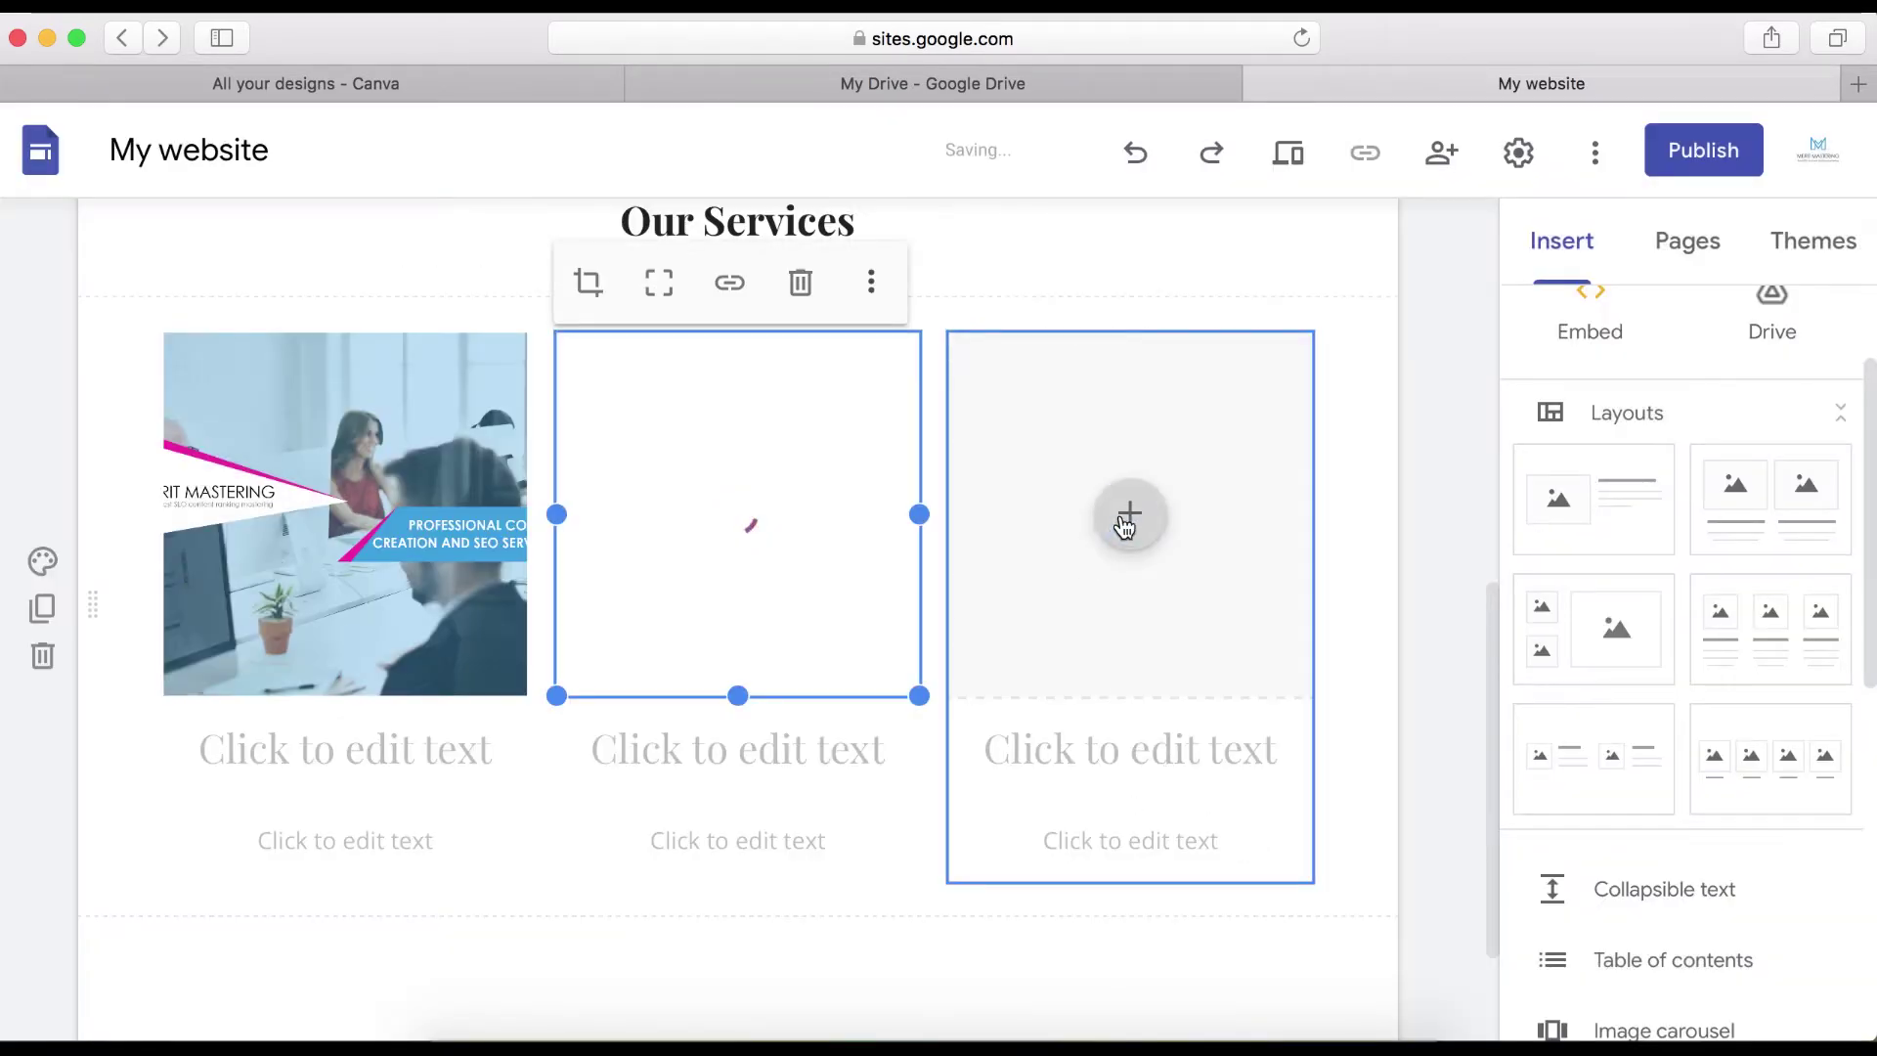
- Fill the third column's image with the Nov 13, 2018 Google Photos picture
left_click(1126, 515)
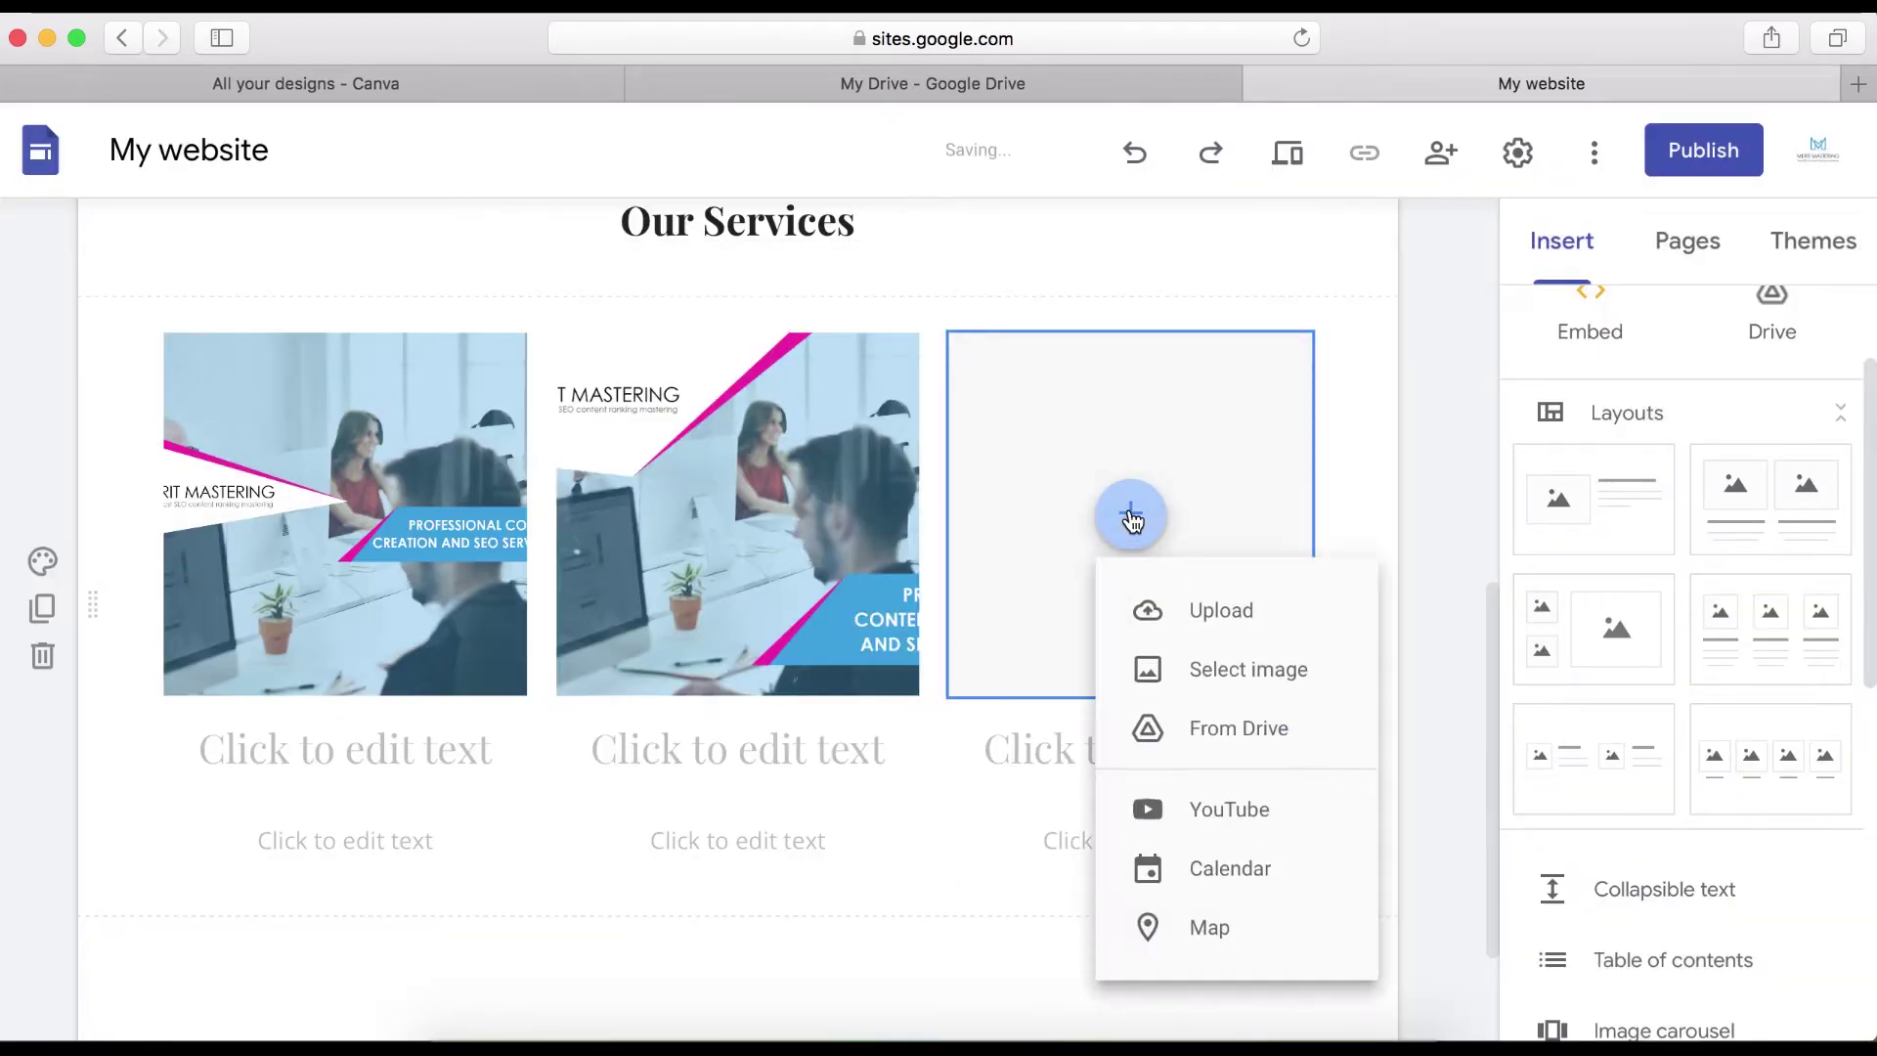
left_click(1224, 673)
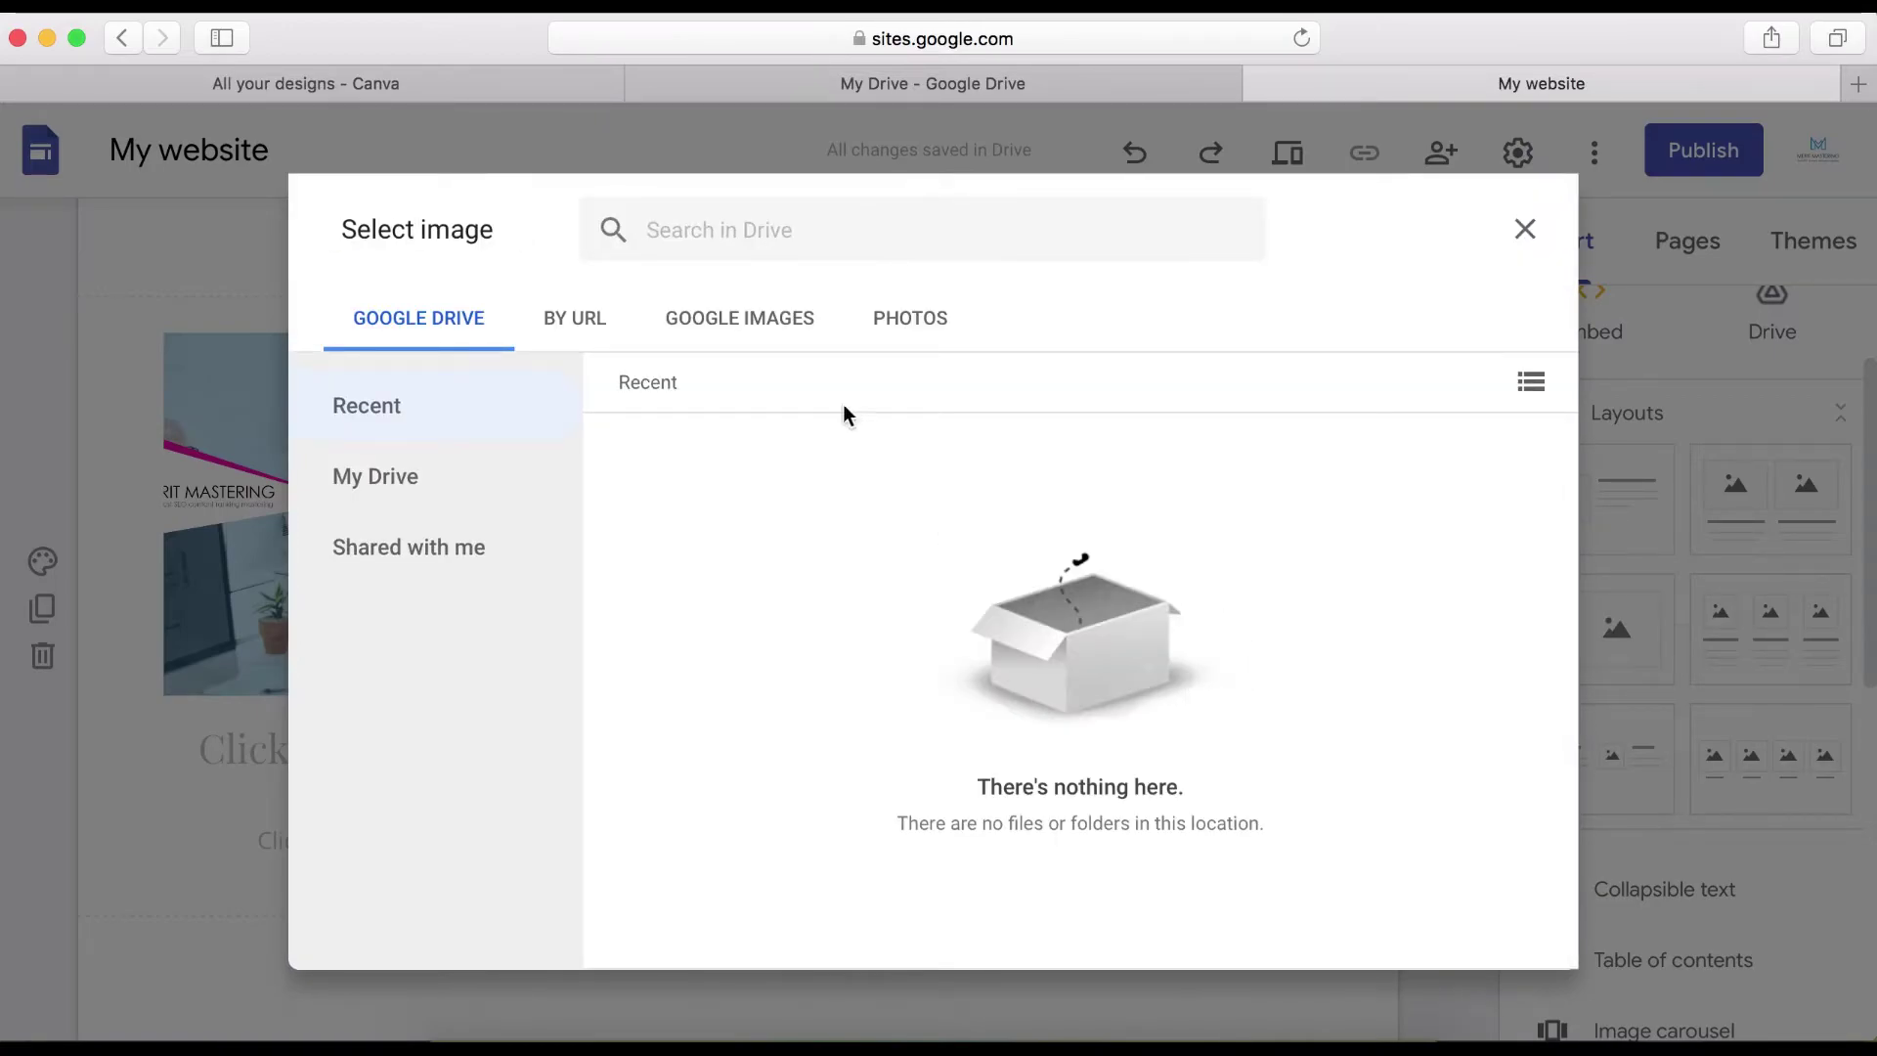
left_click(900, 323)
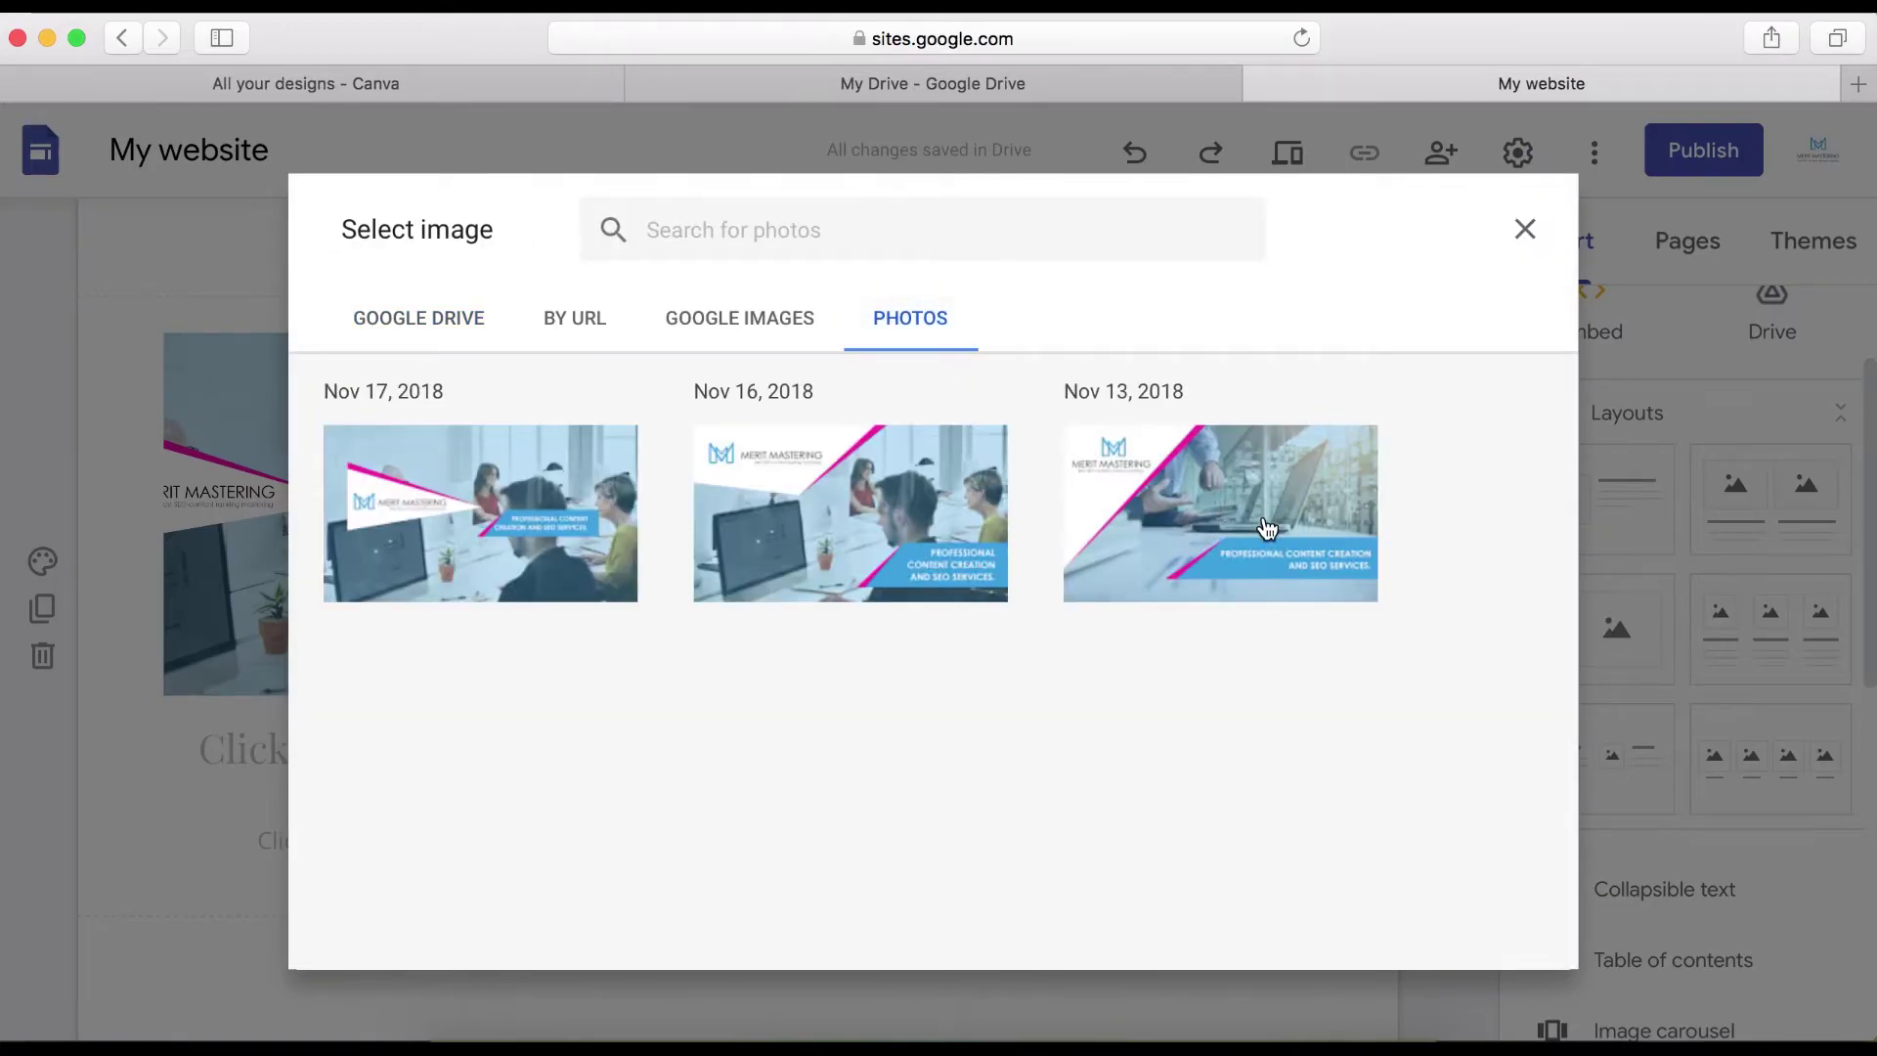
left_click(1268, 529)
left_click(1507, 937)
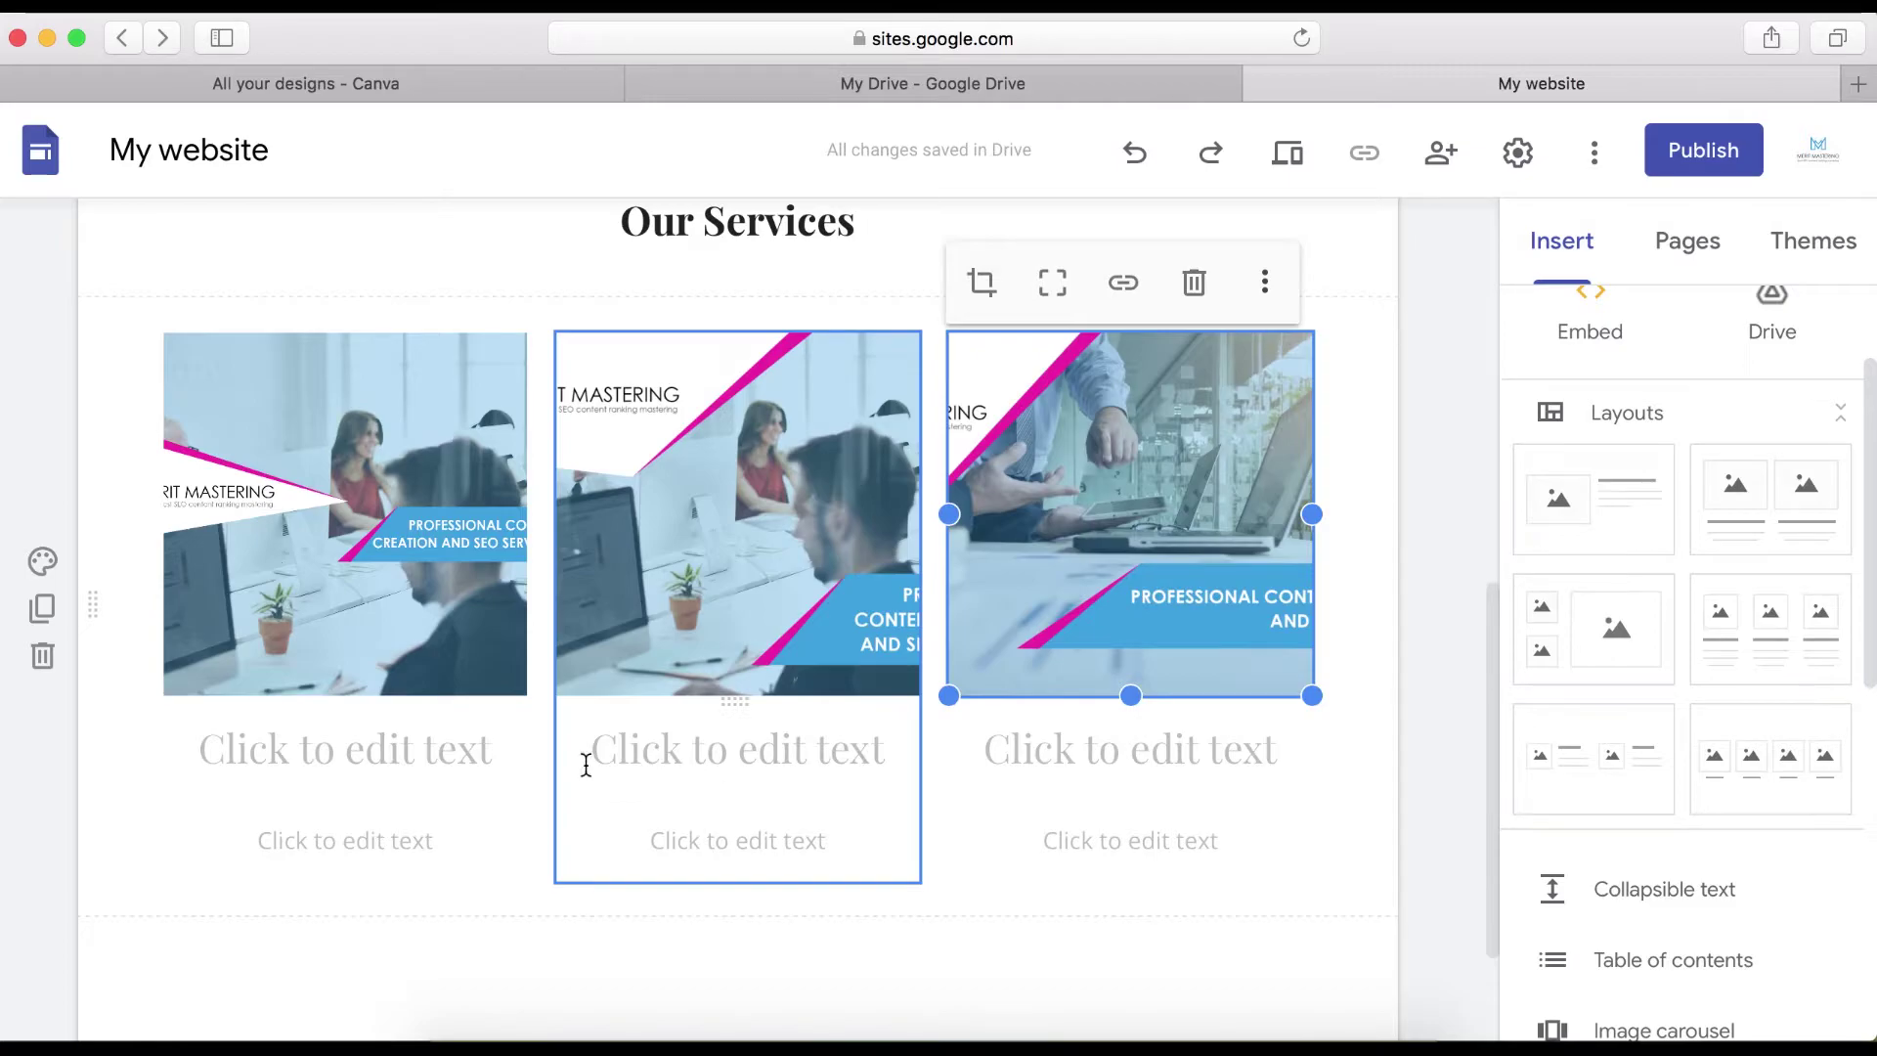
left_click(347, 765)
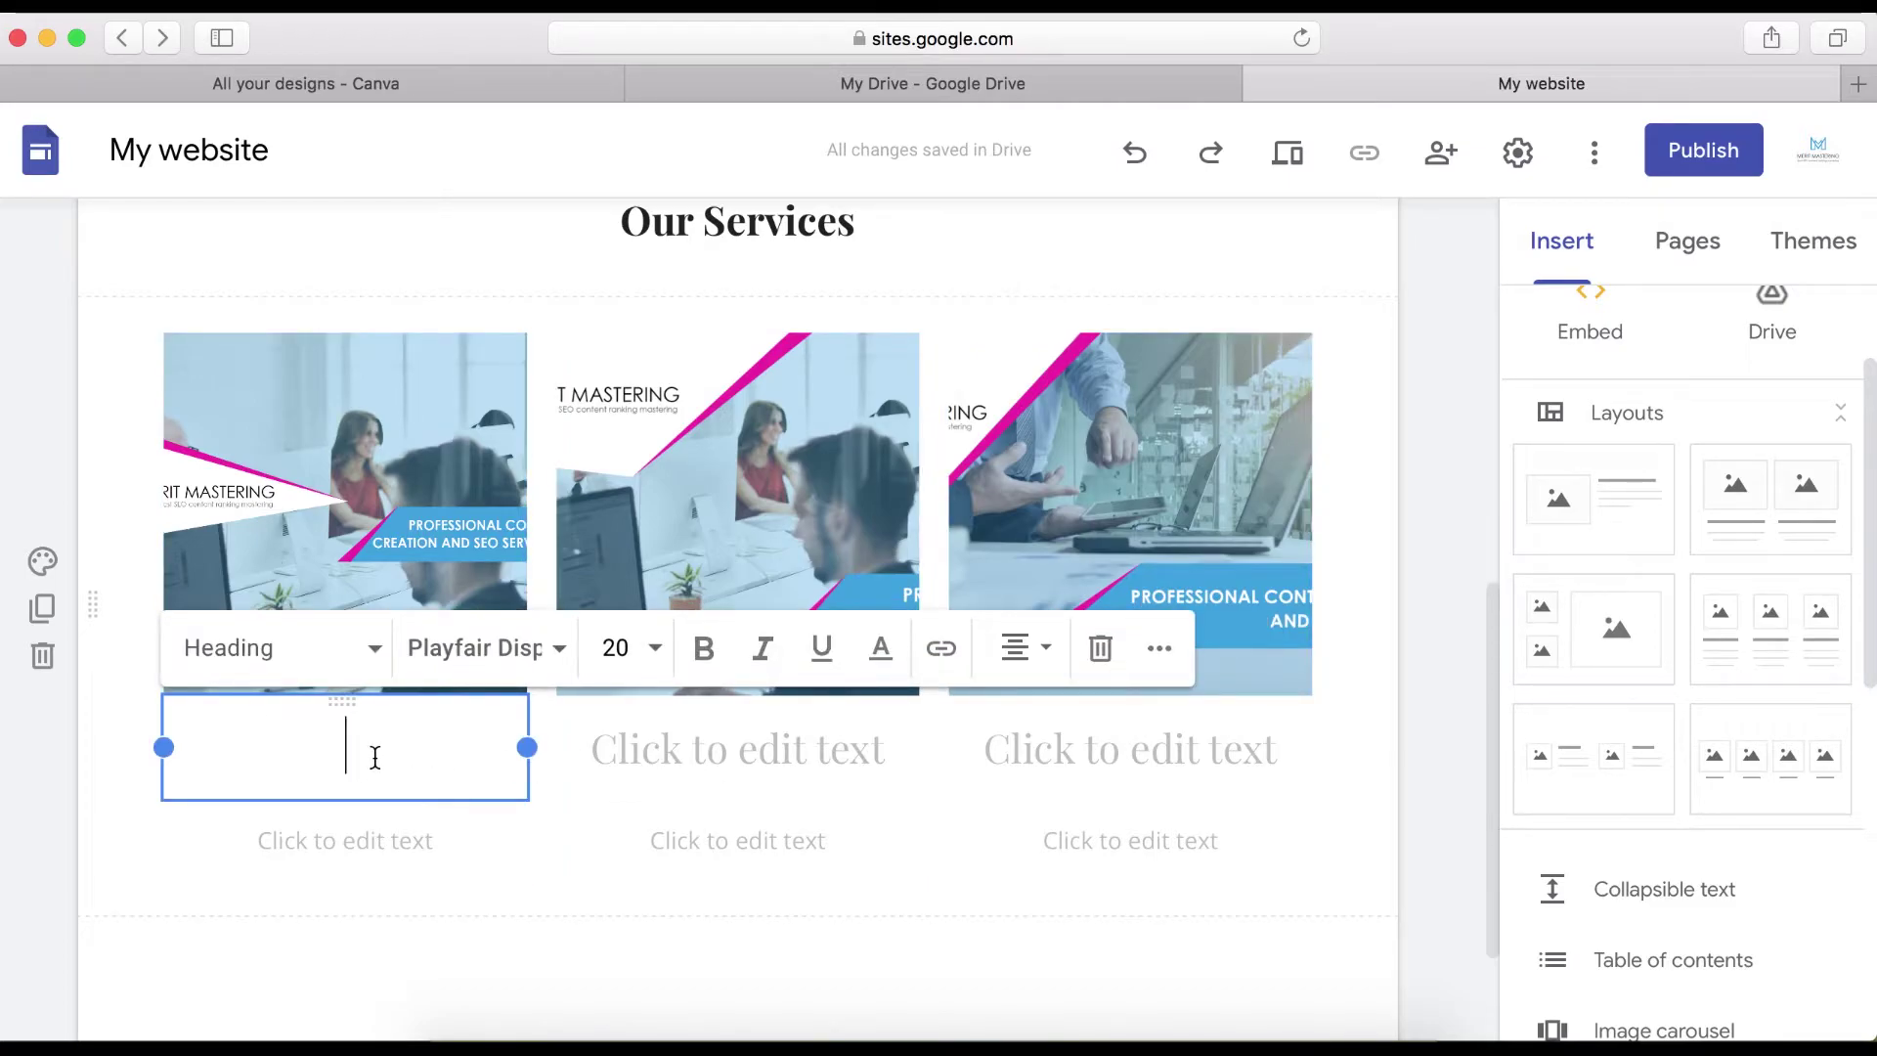
- Title the three columns 'services', 'Packages' and 'Orders'
type("servi")
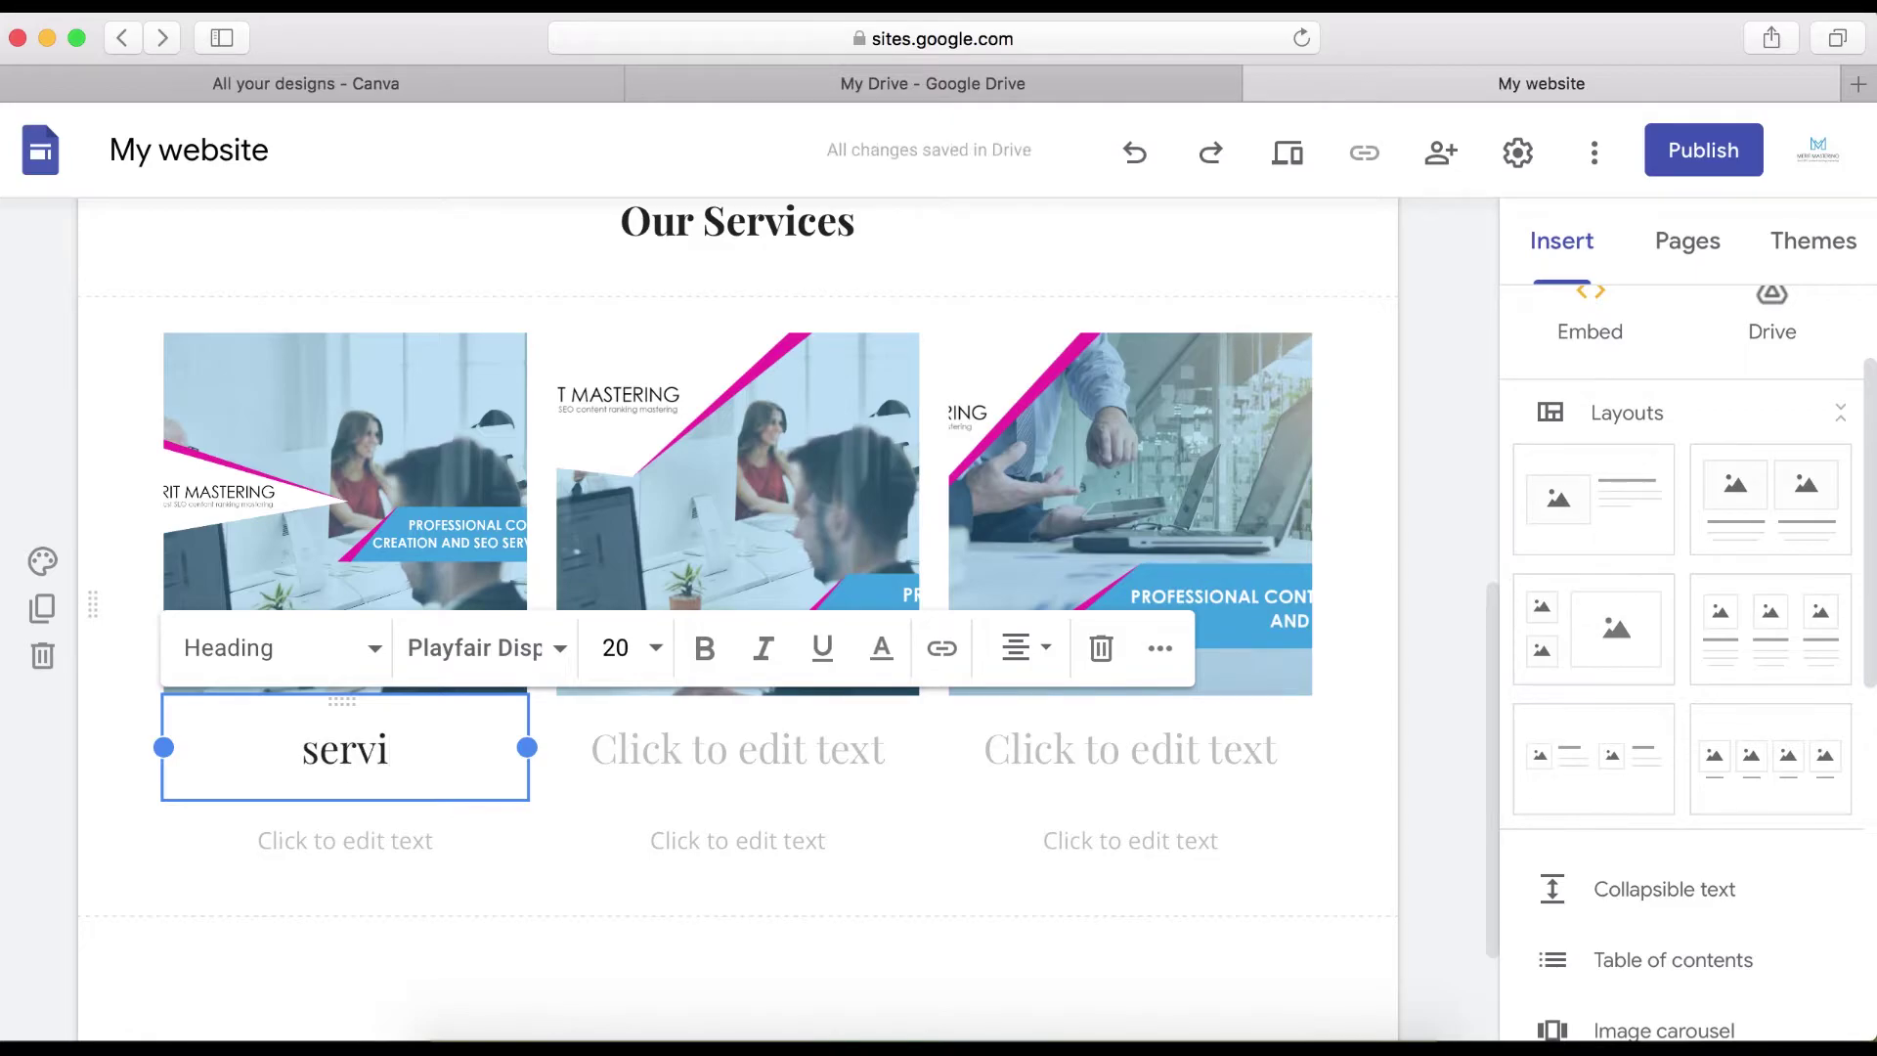
type("ces")
left_click(696, 754)
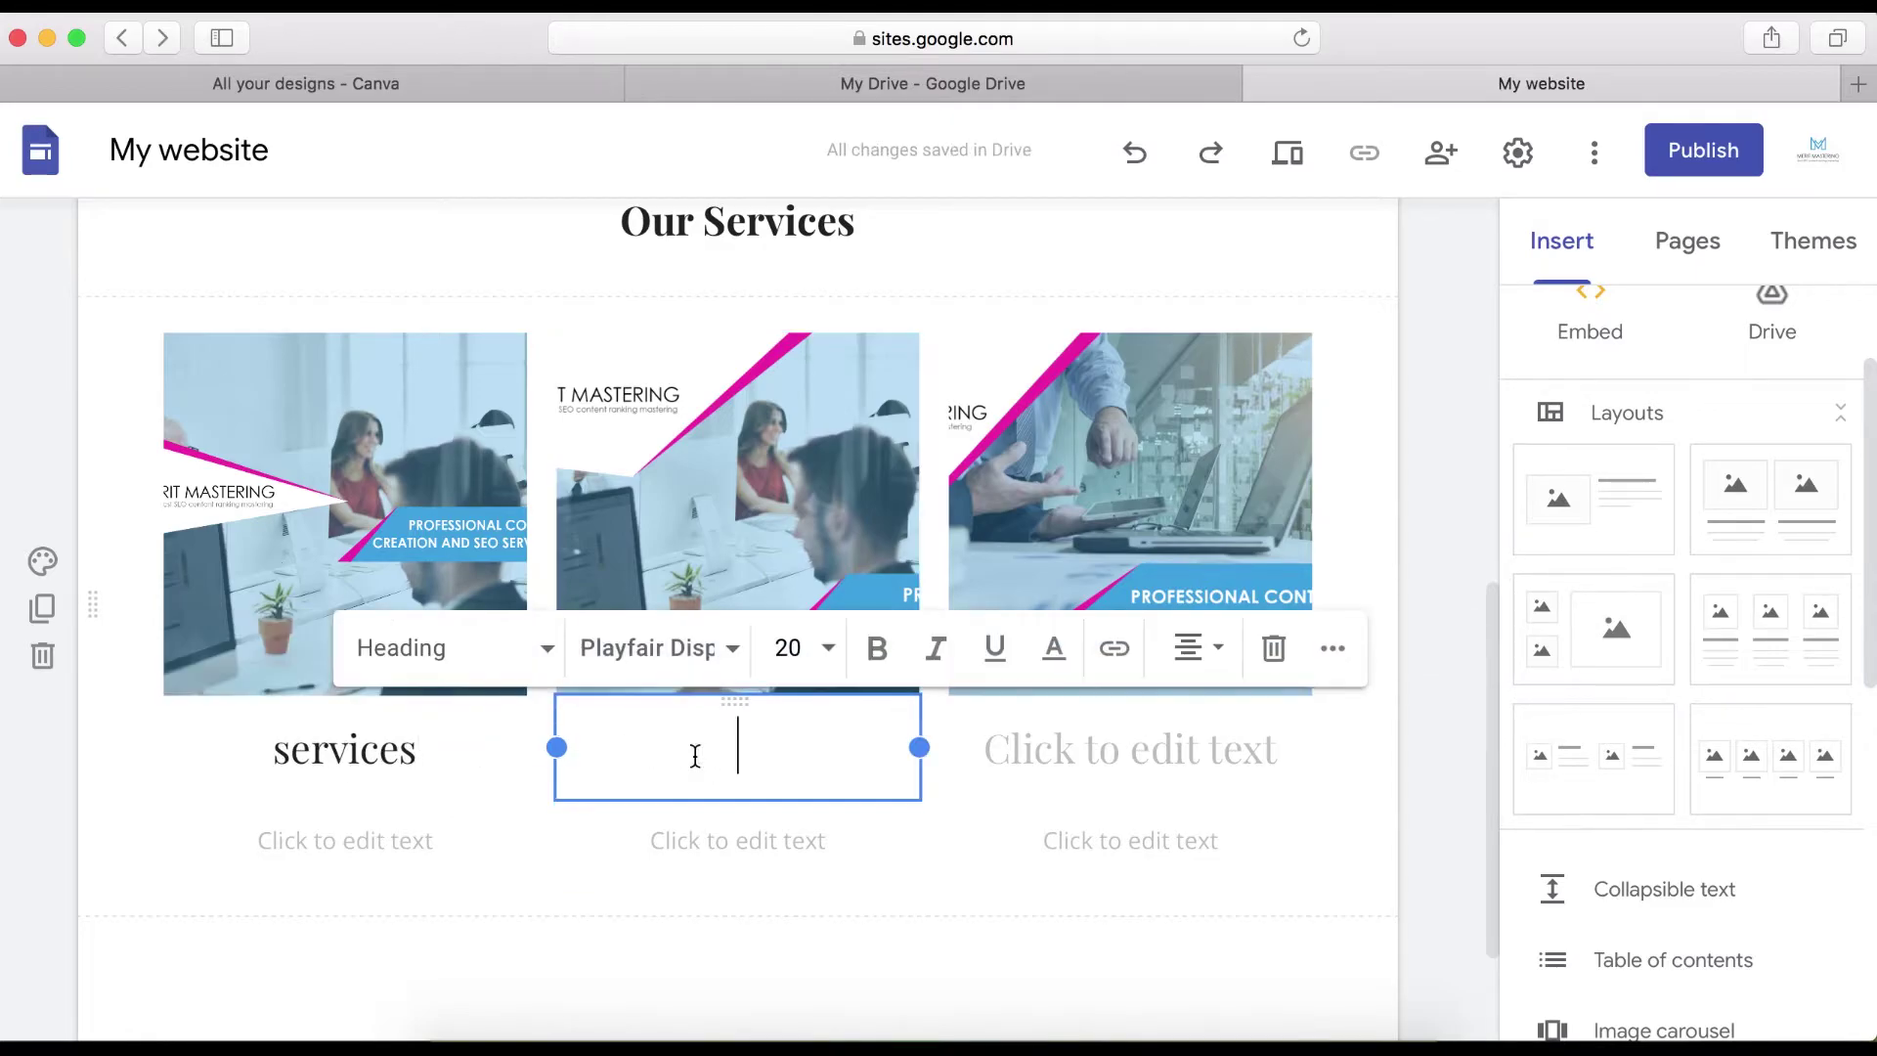
type("Pack")
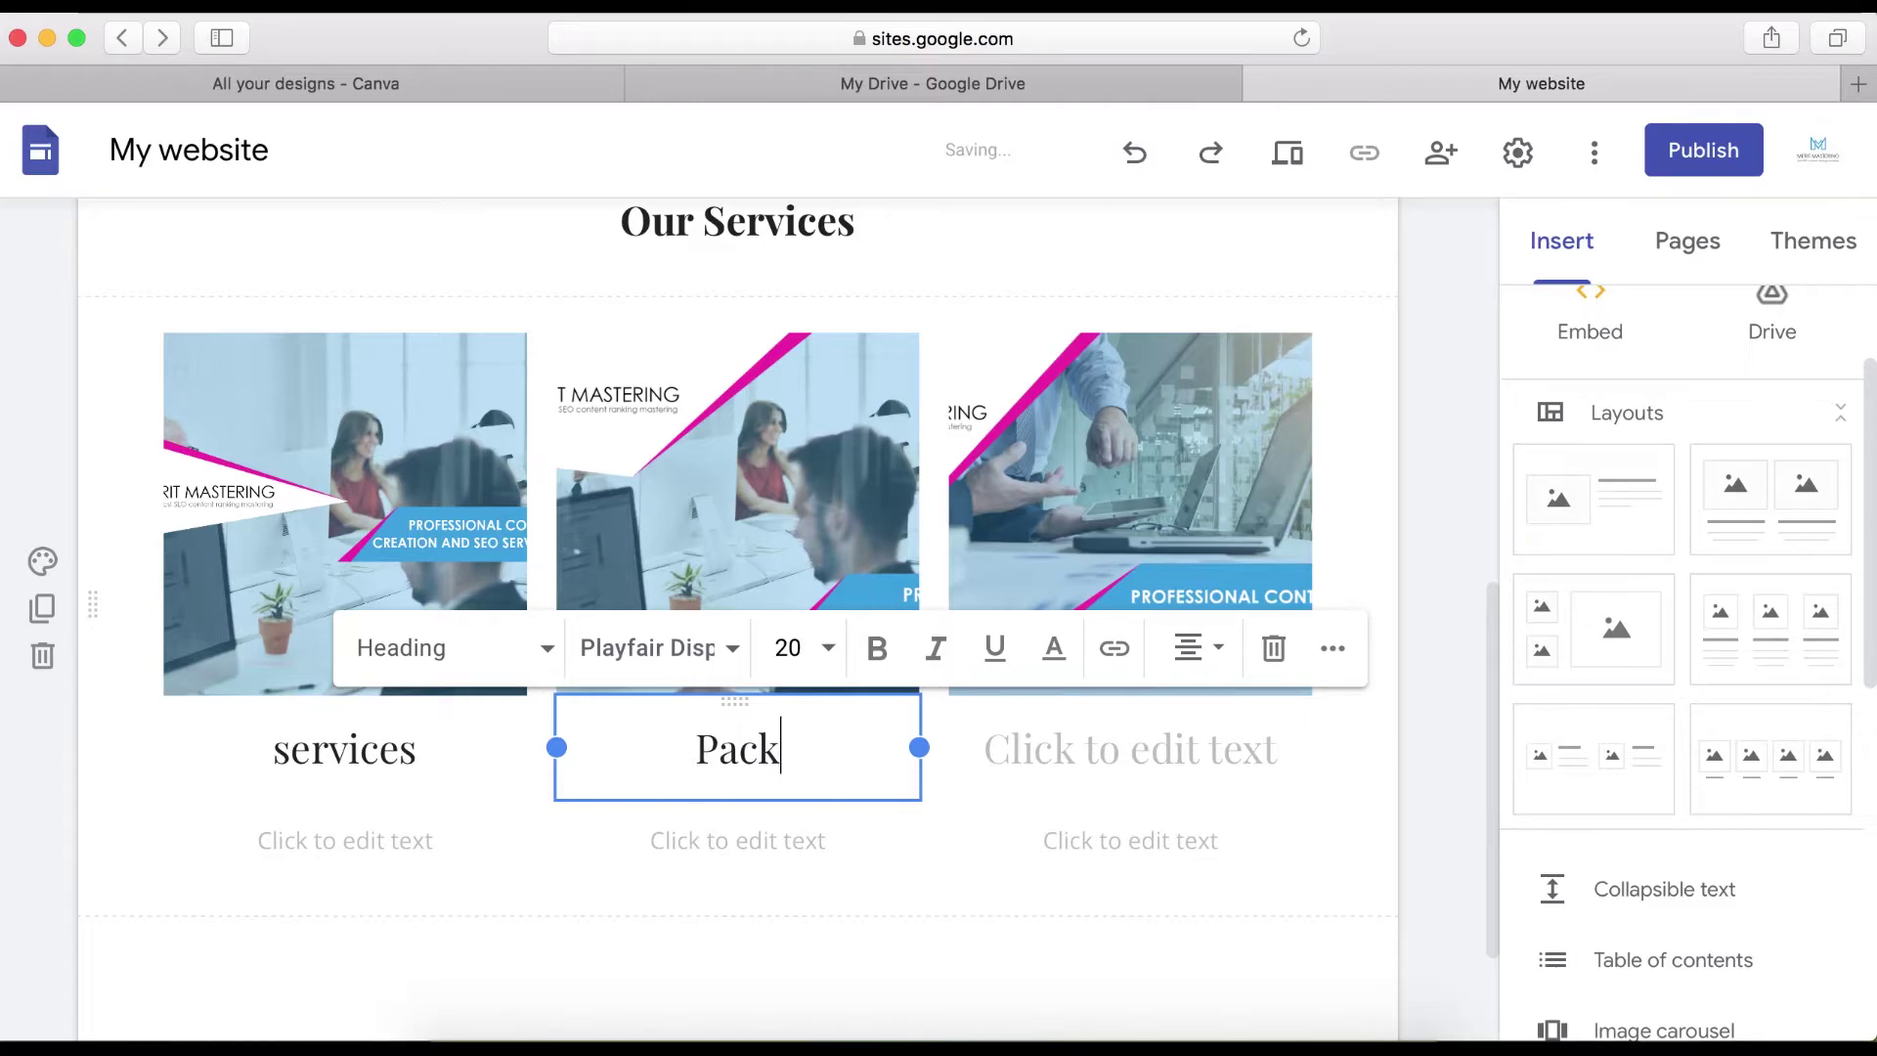
type("ages")
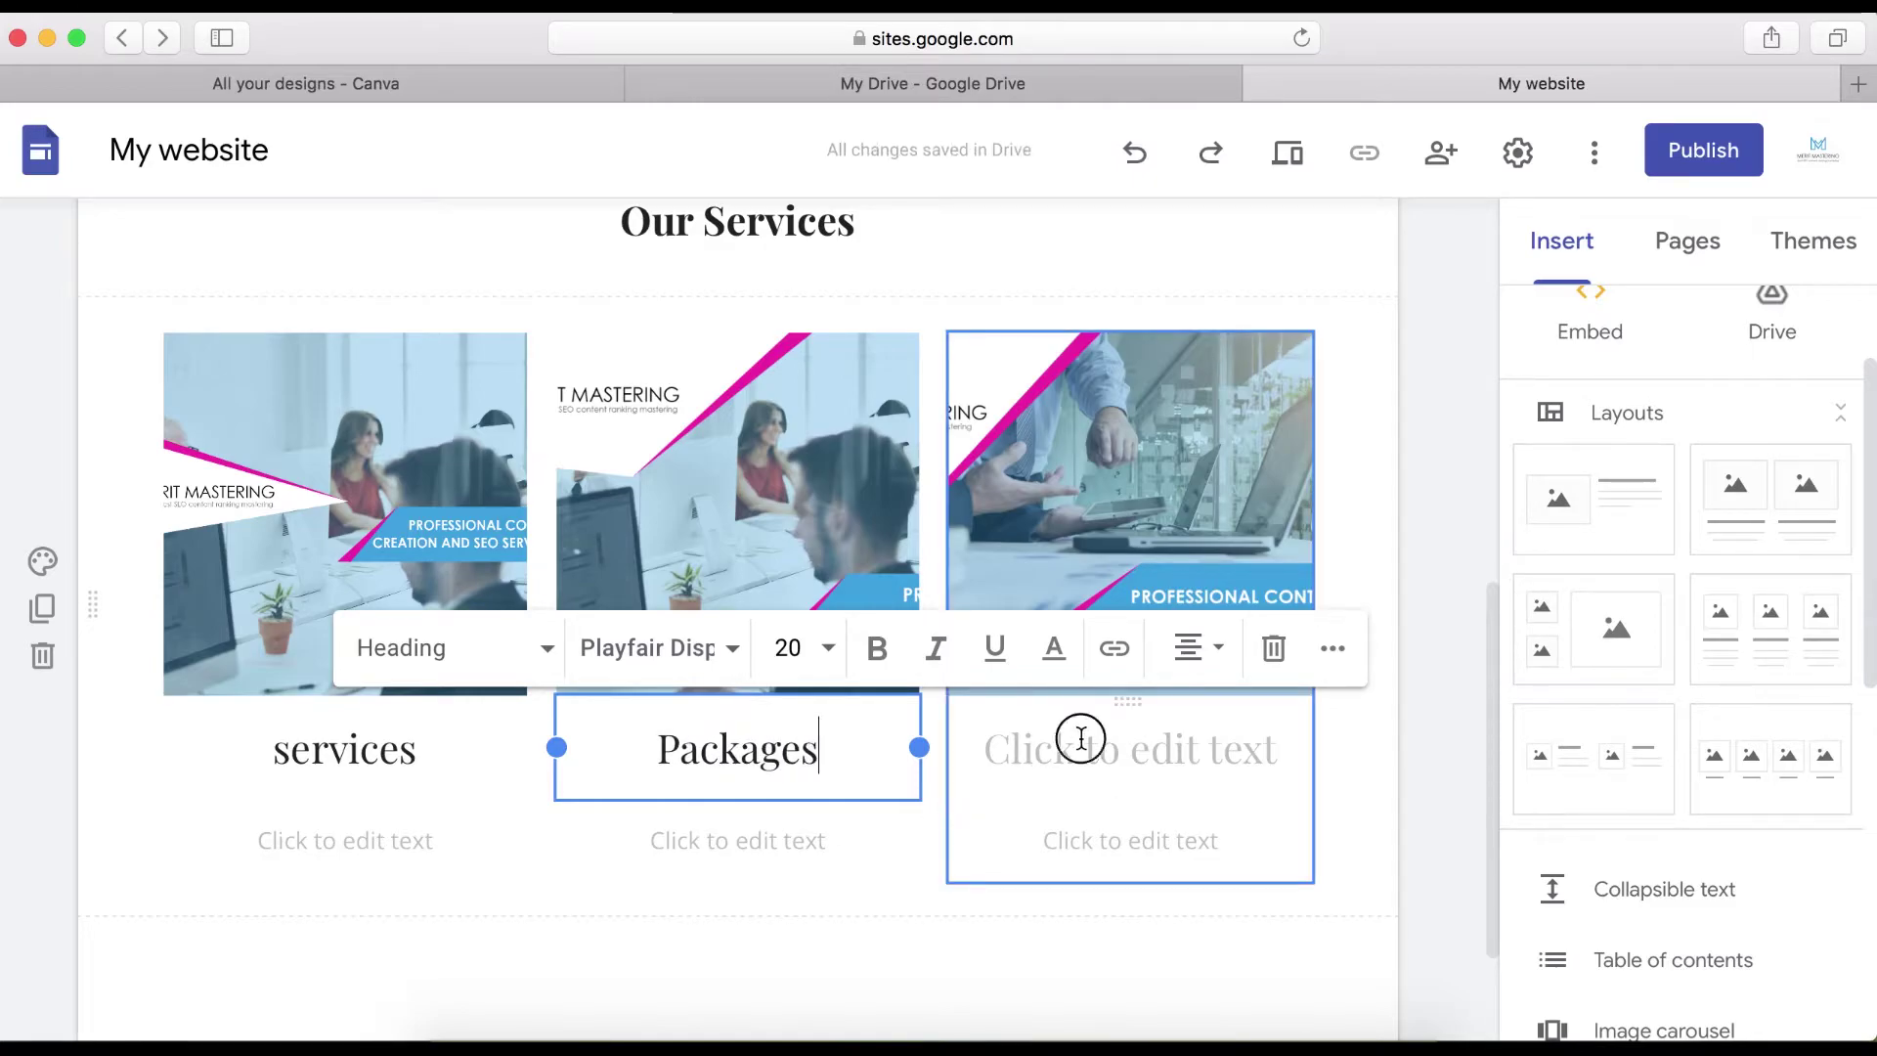
left_click(1081, 738)
type("Order")
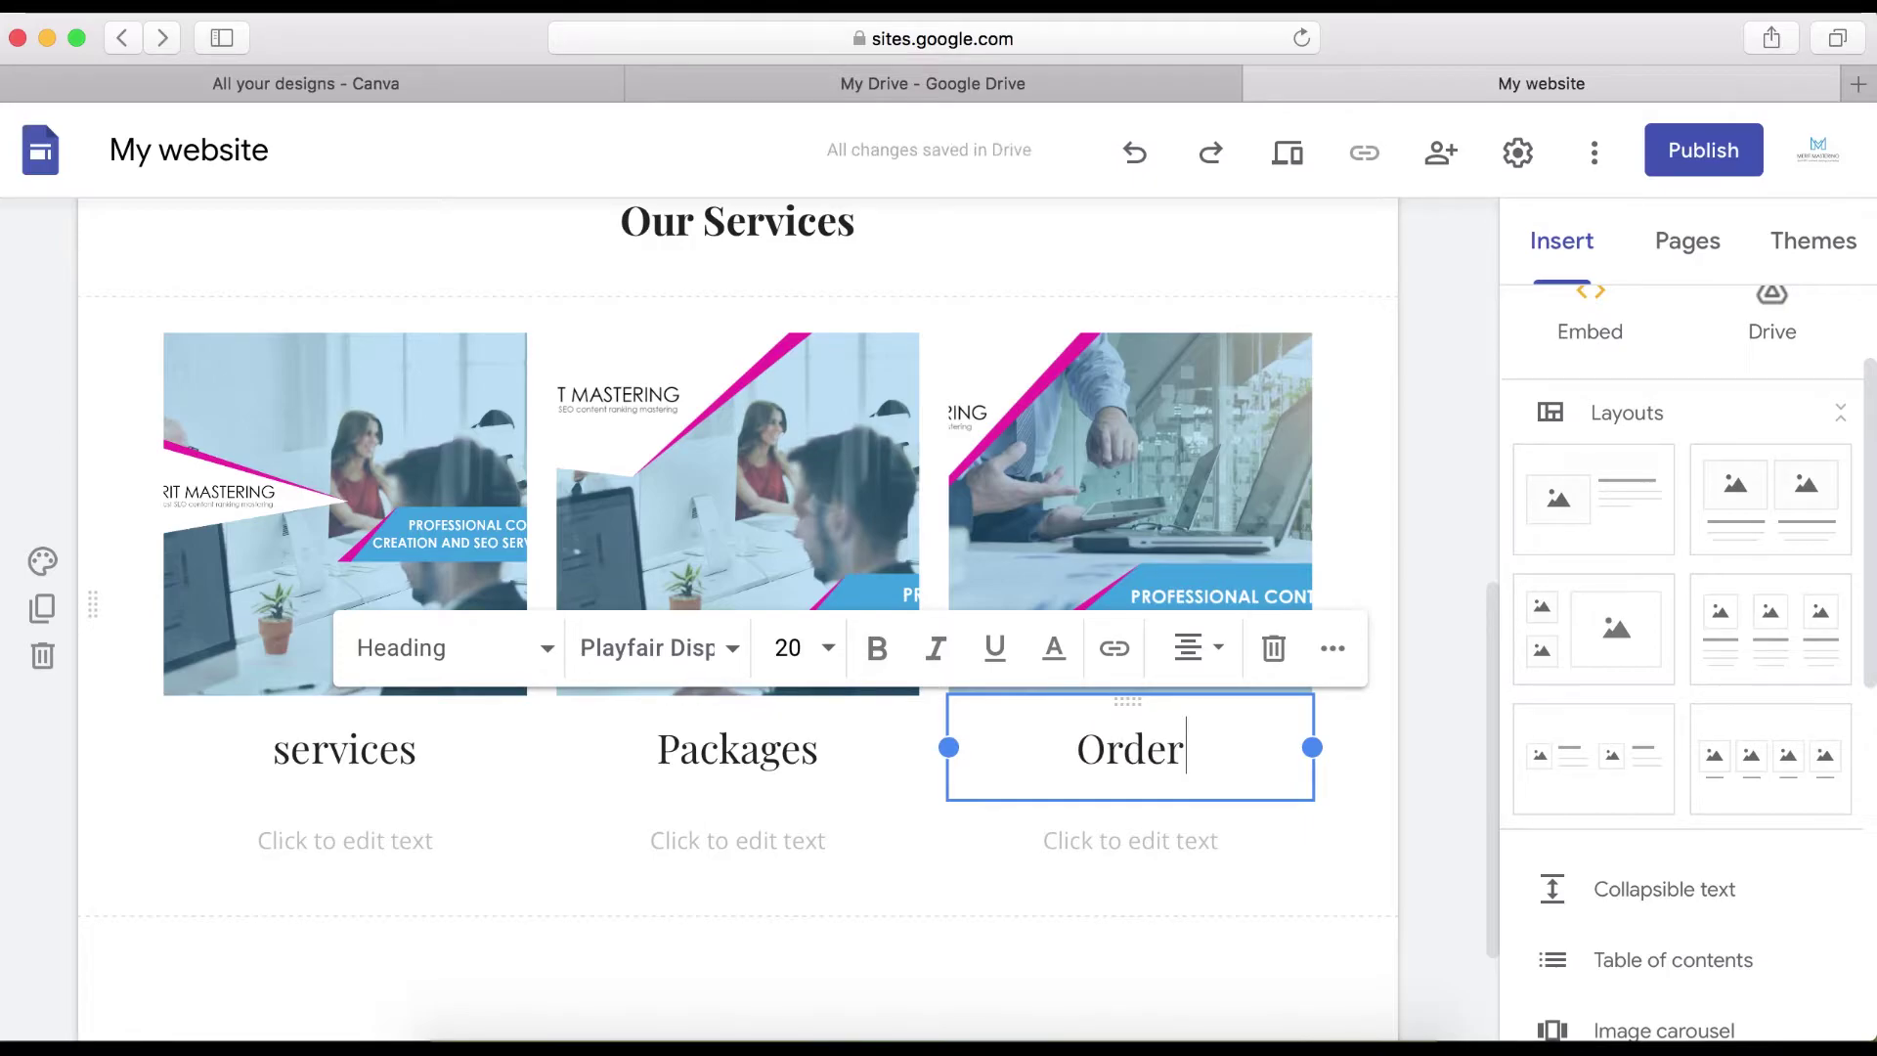
type(" now")
key("BackSpace")
key("BackSpace")
key("BackSpace")
key("BackSpace")
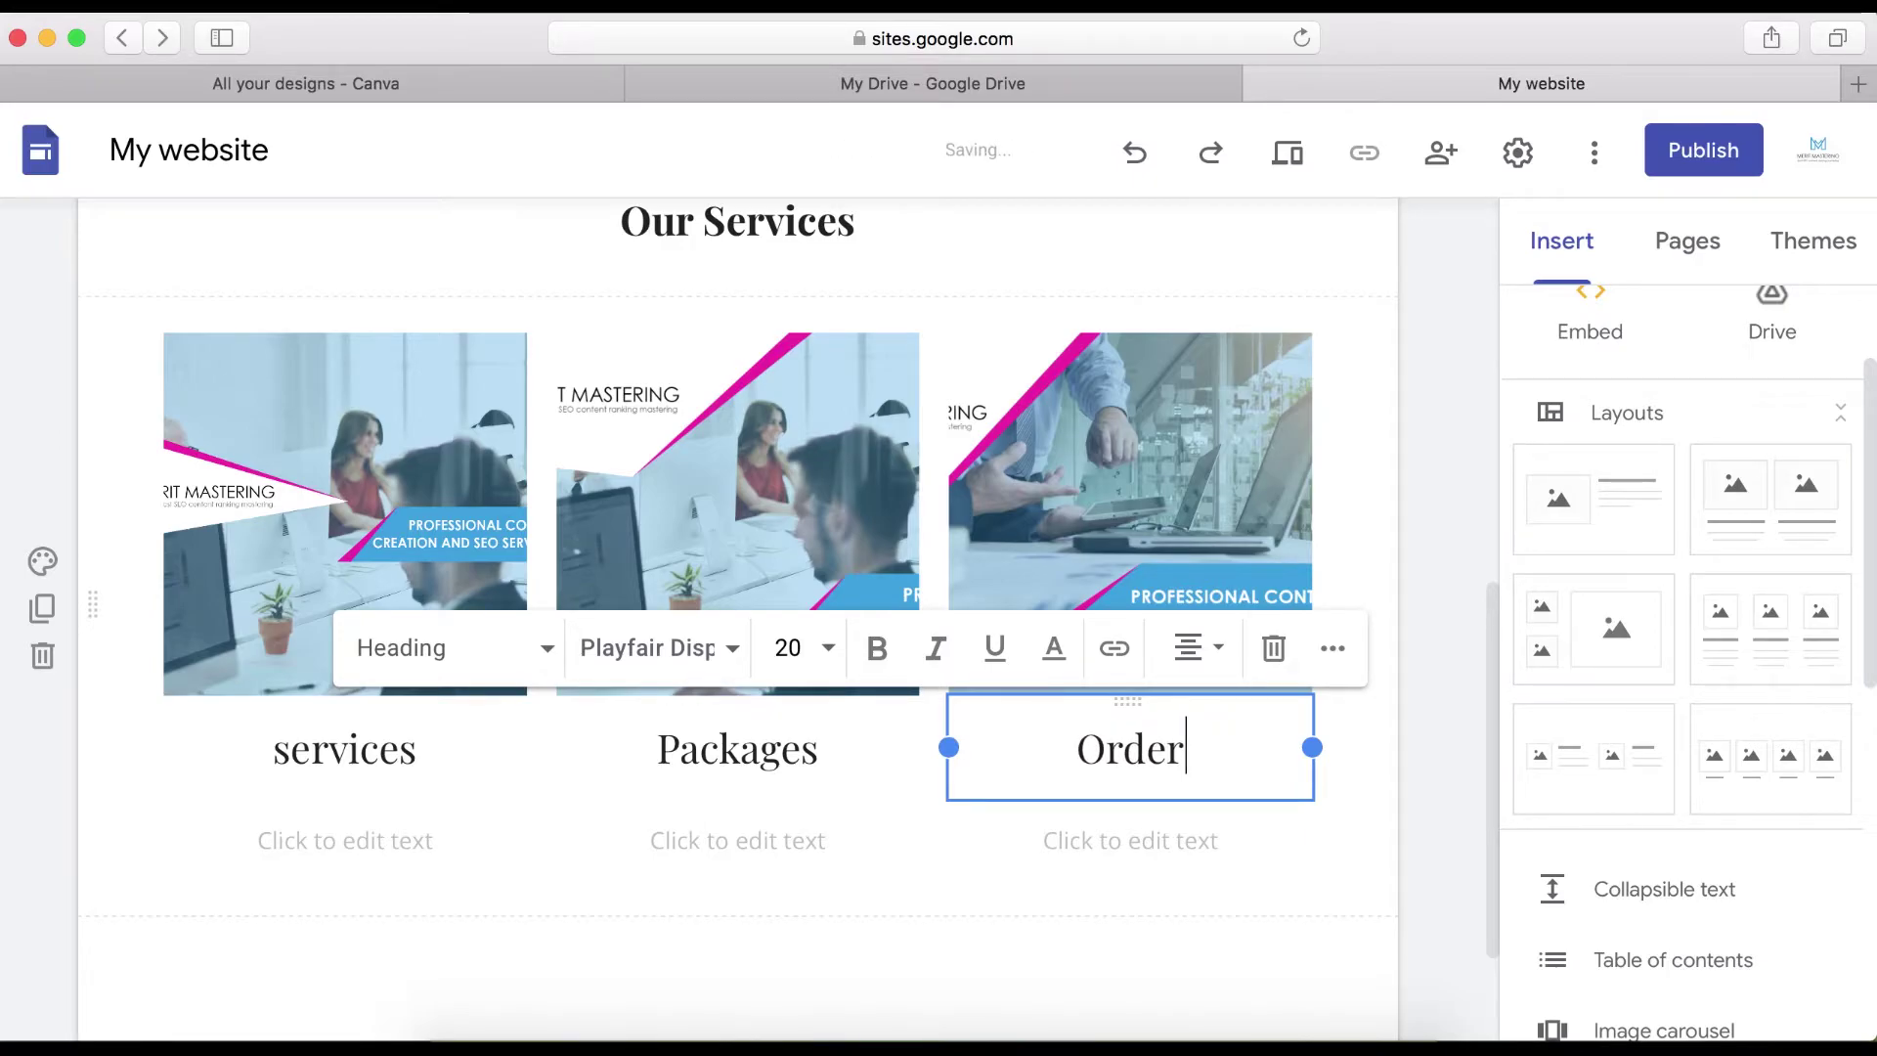
type("s")
left_click(1402, 805)
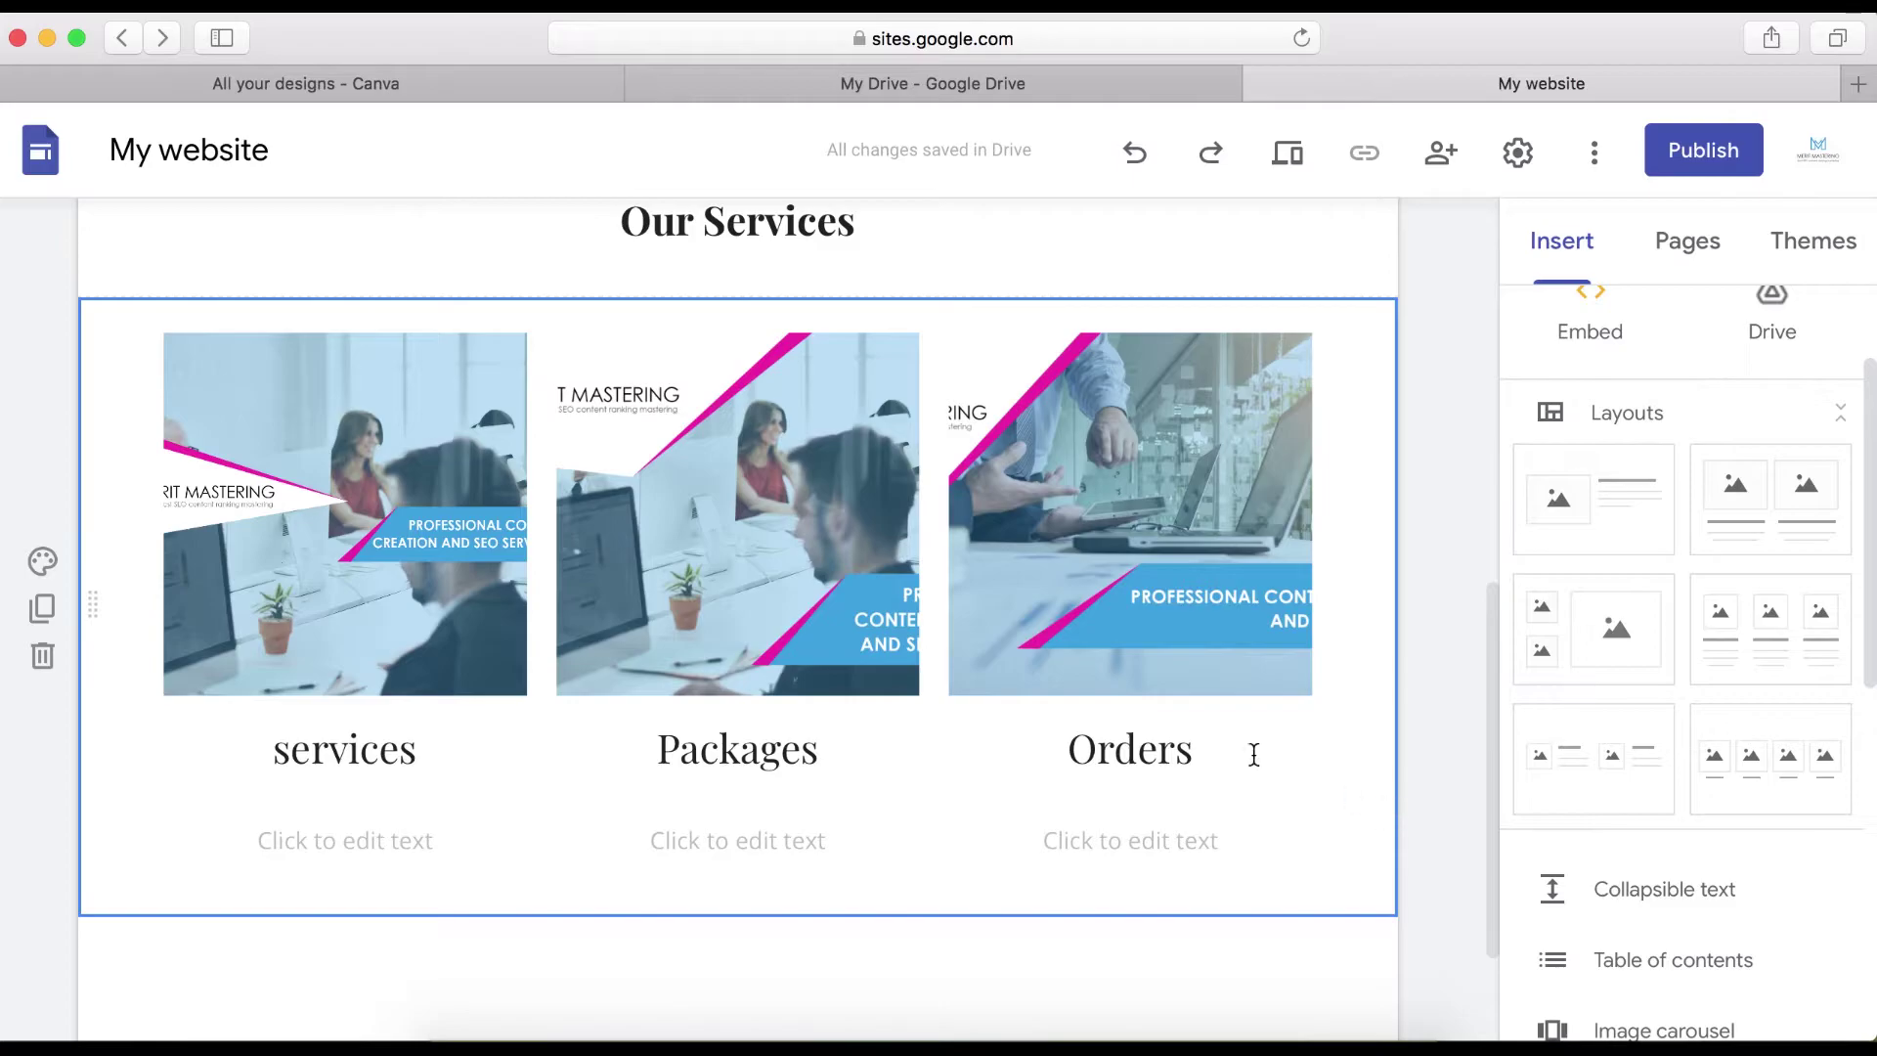
- Delete the empty text boxes under services, Packages and Orders
left_click(733, 846)
left_click(356, 842)
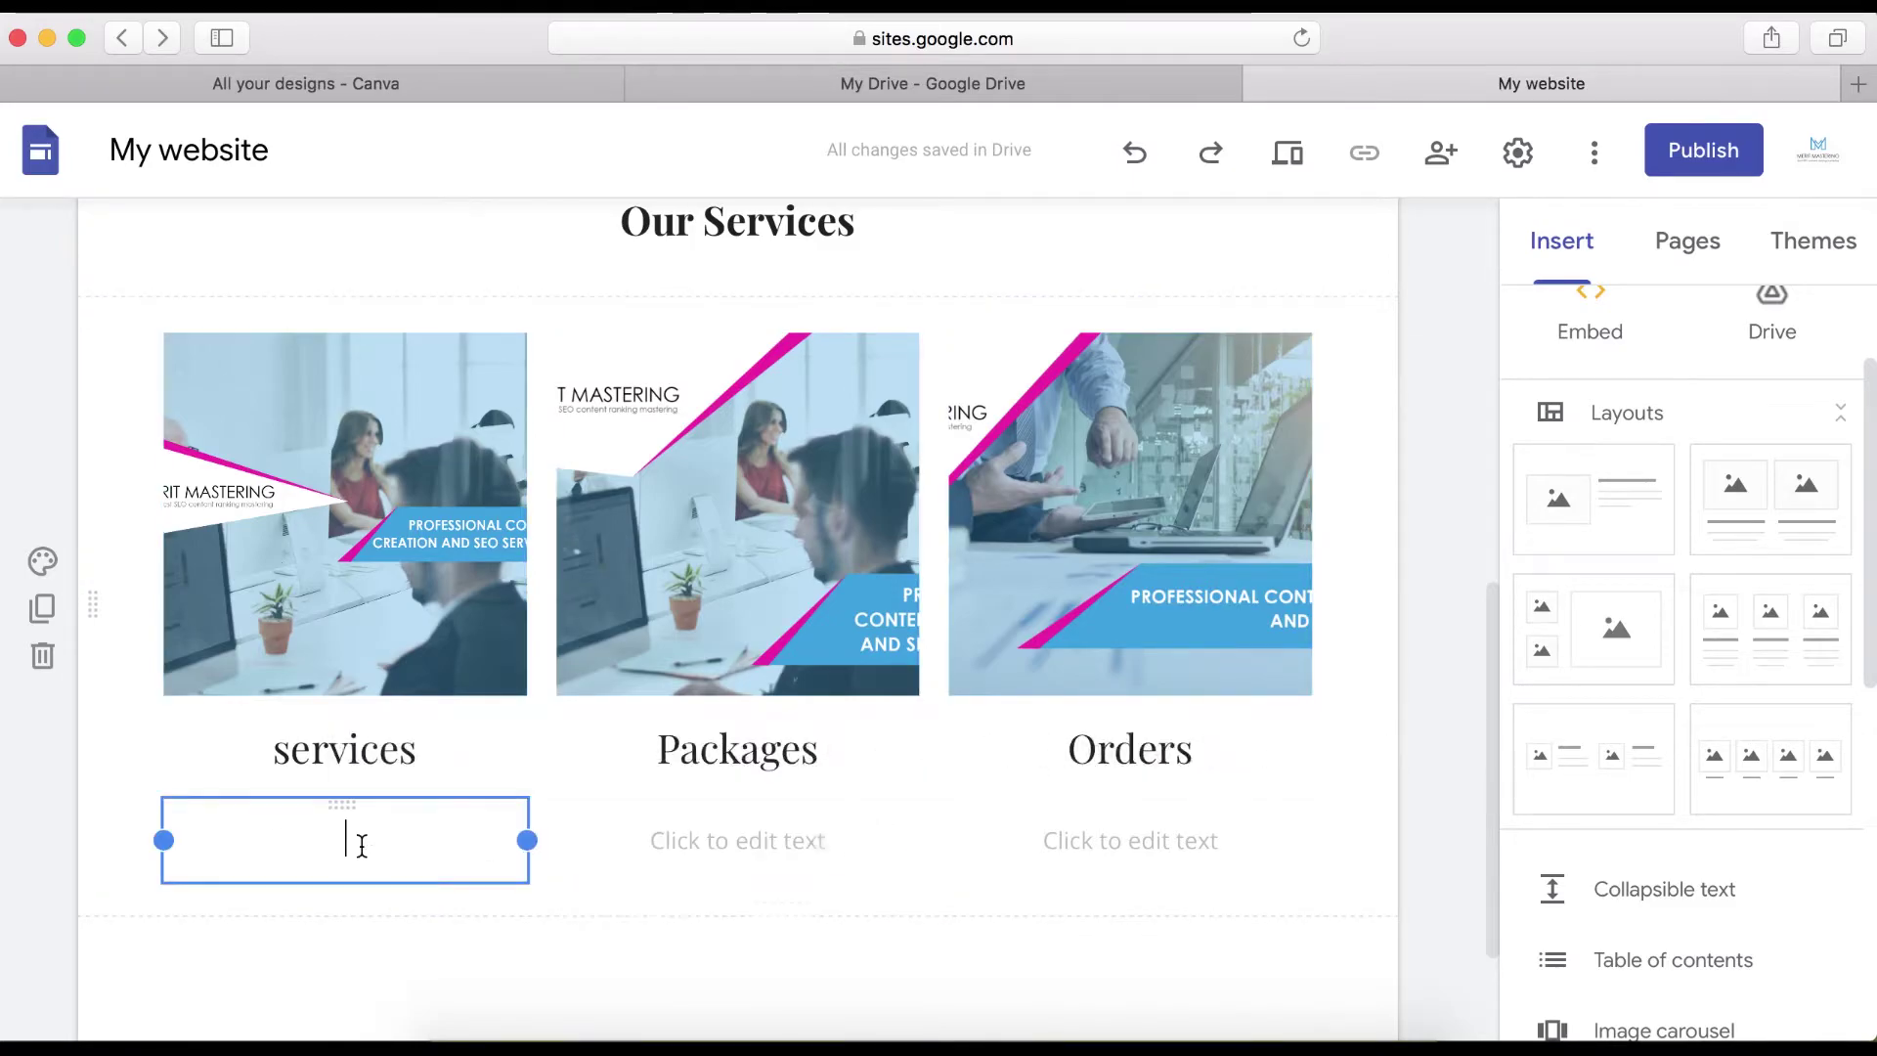
left_click(1218, 753)
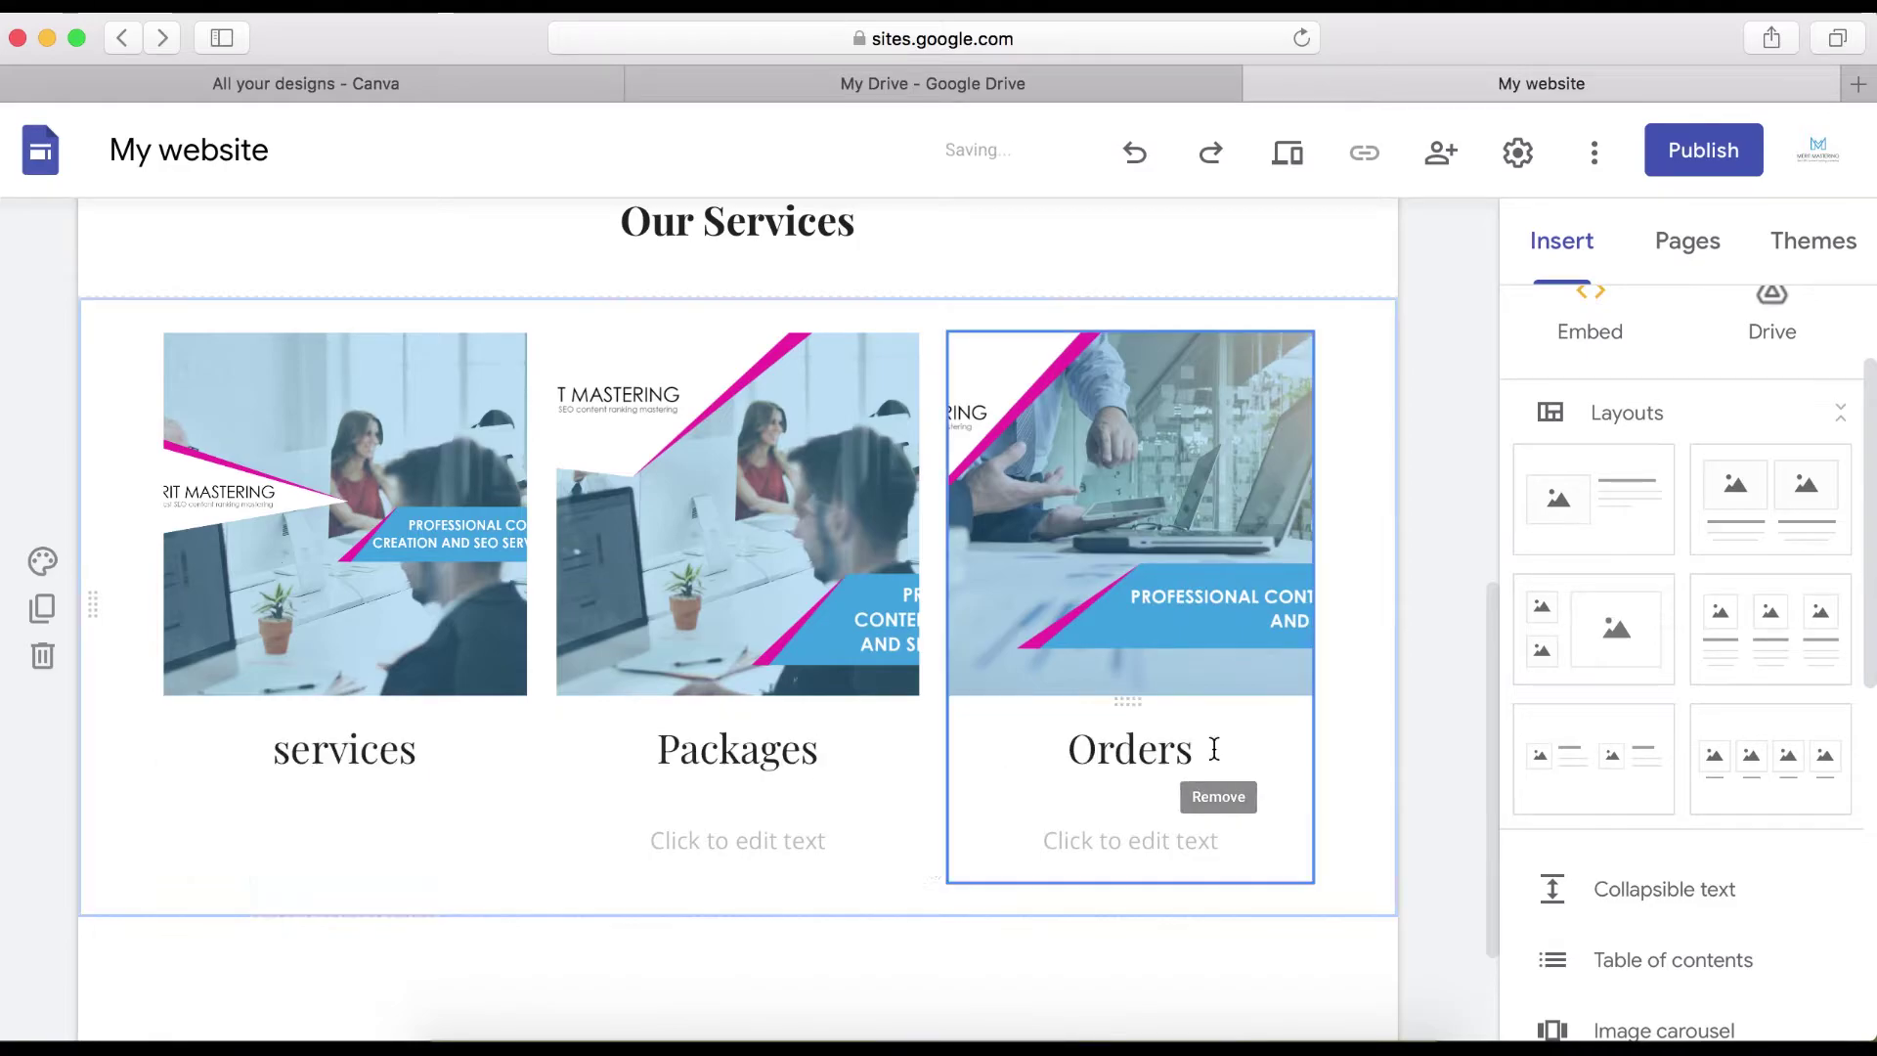
left_click(788, 838)
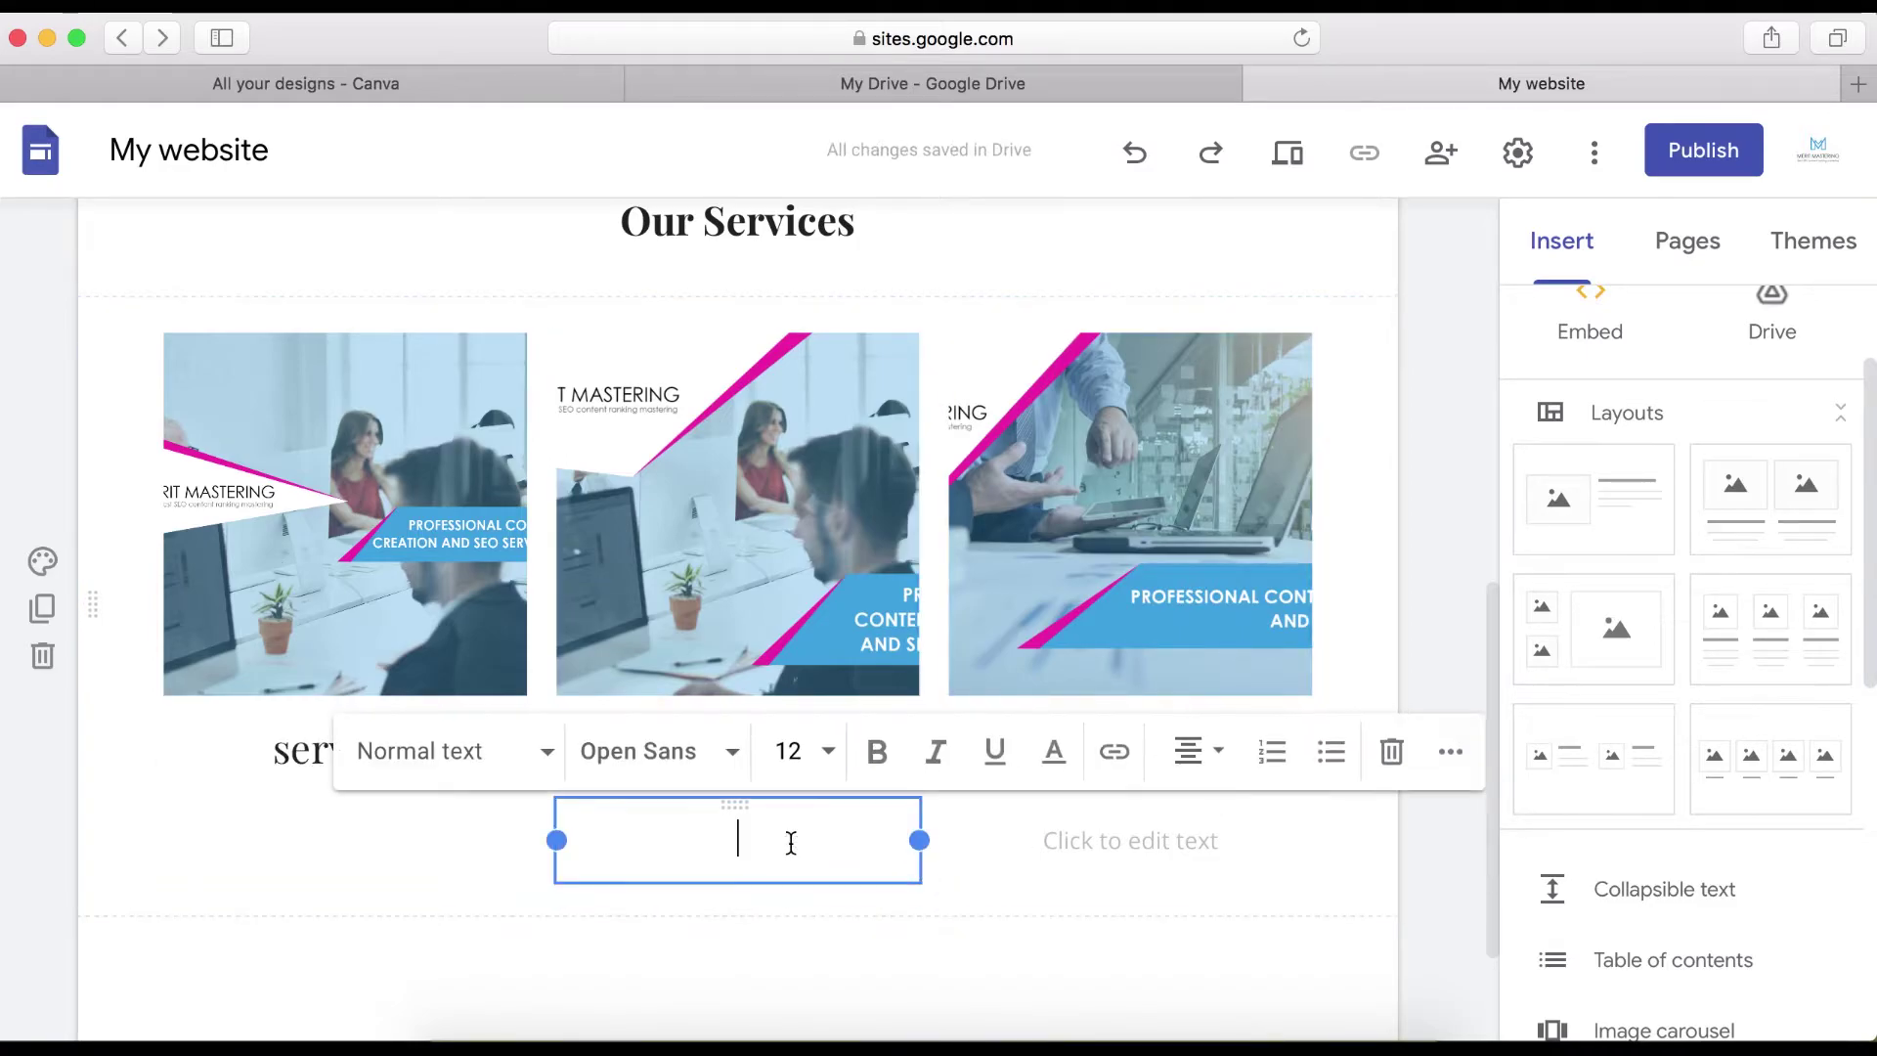
left_click(1391, 752)
left_click(1180, 844)
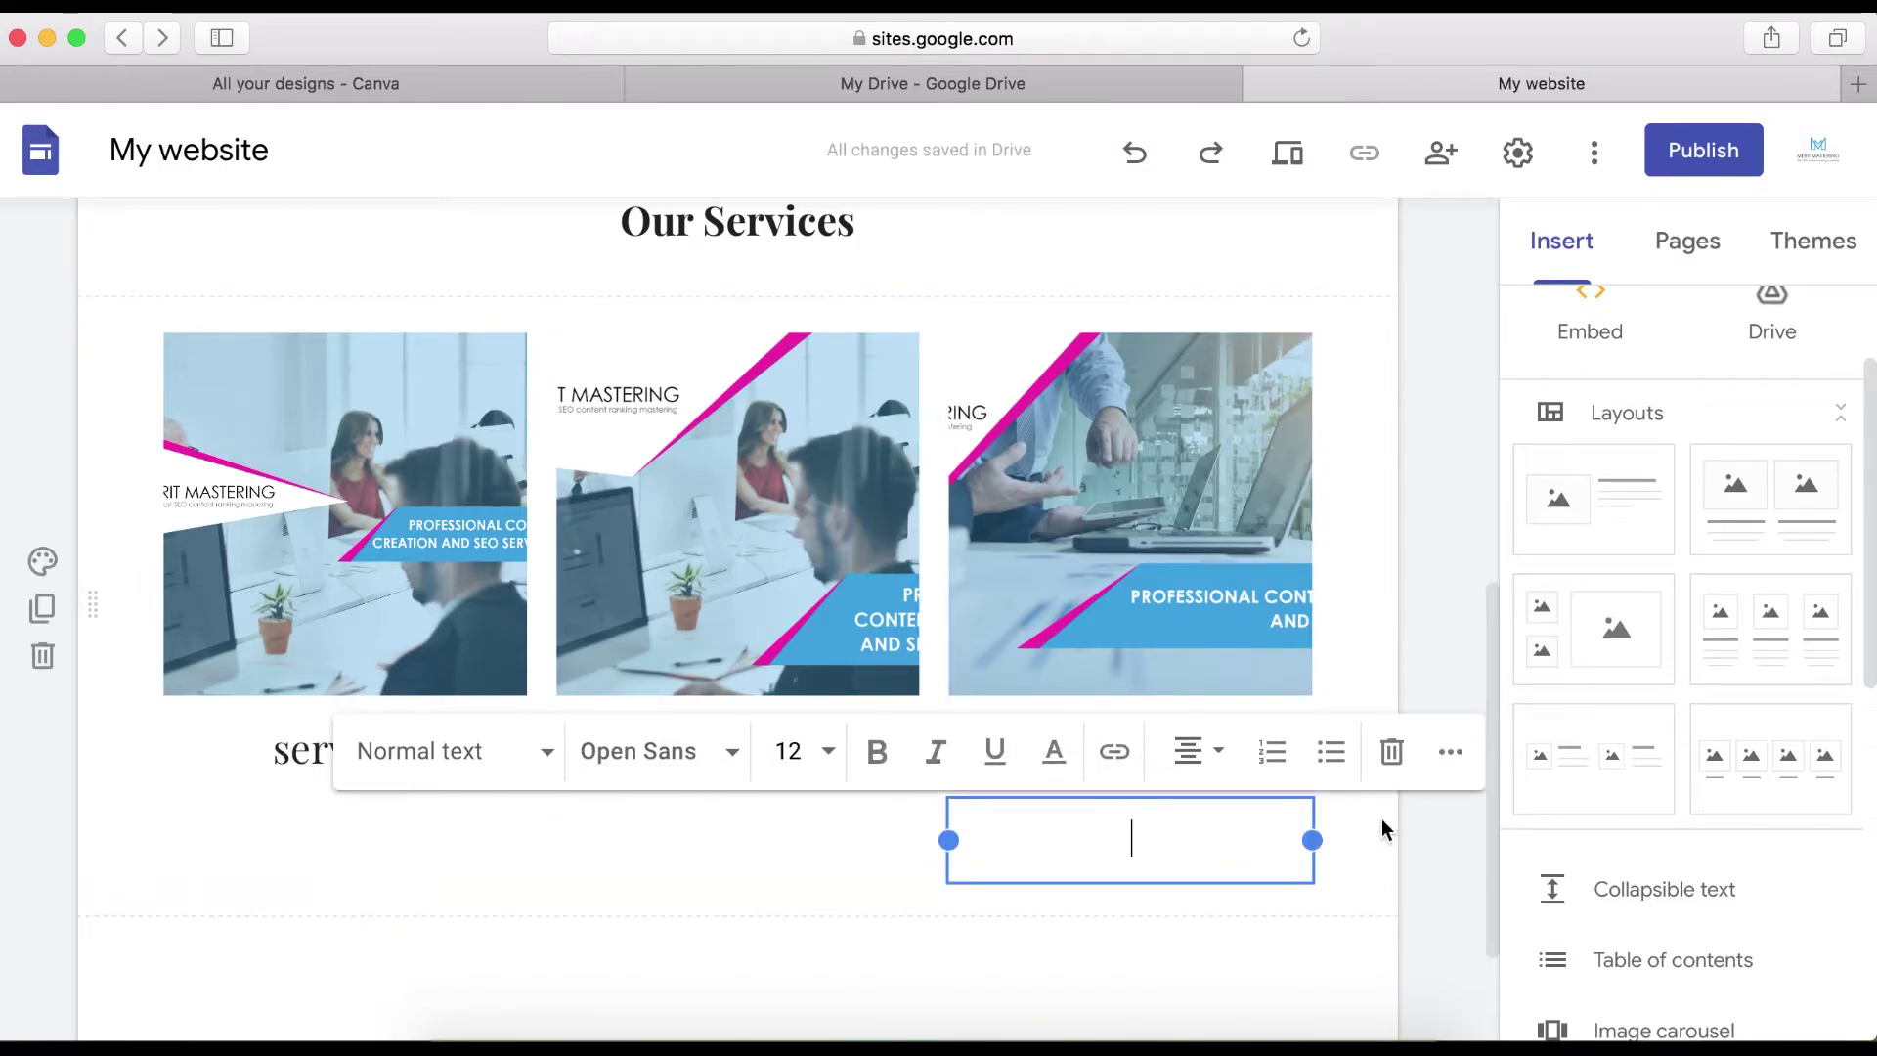
left_click(1391, 753)
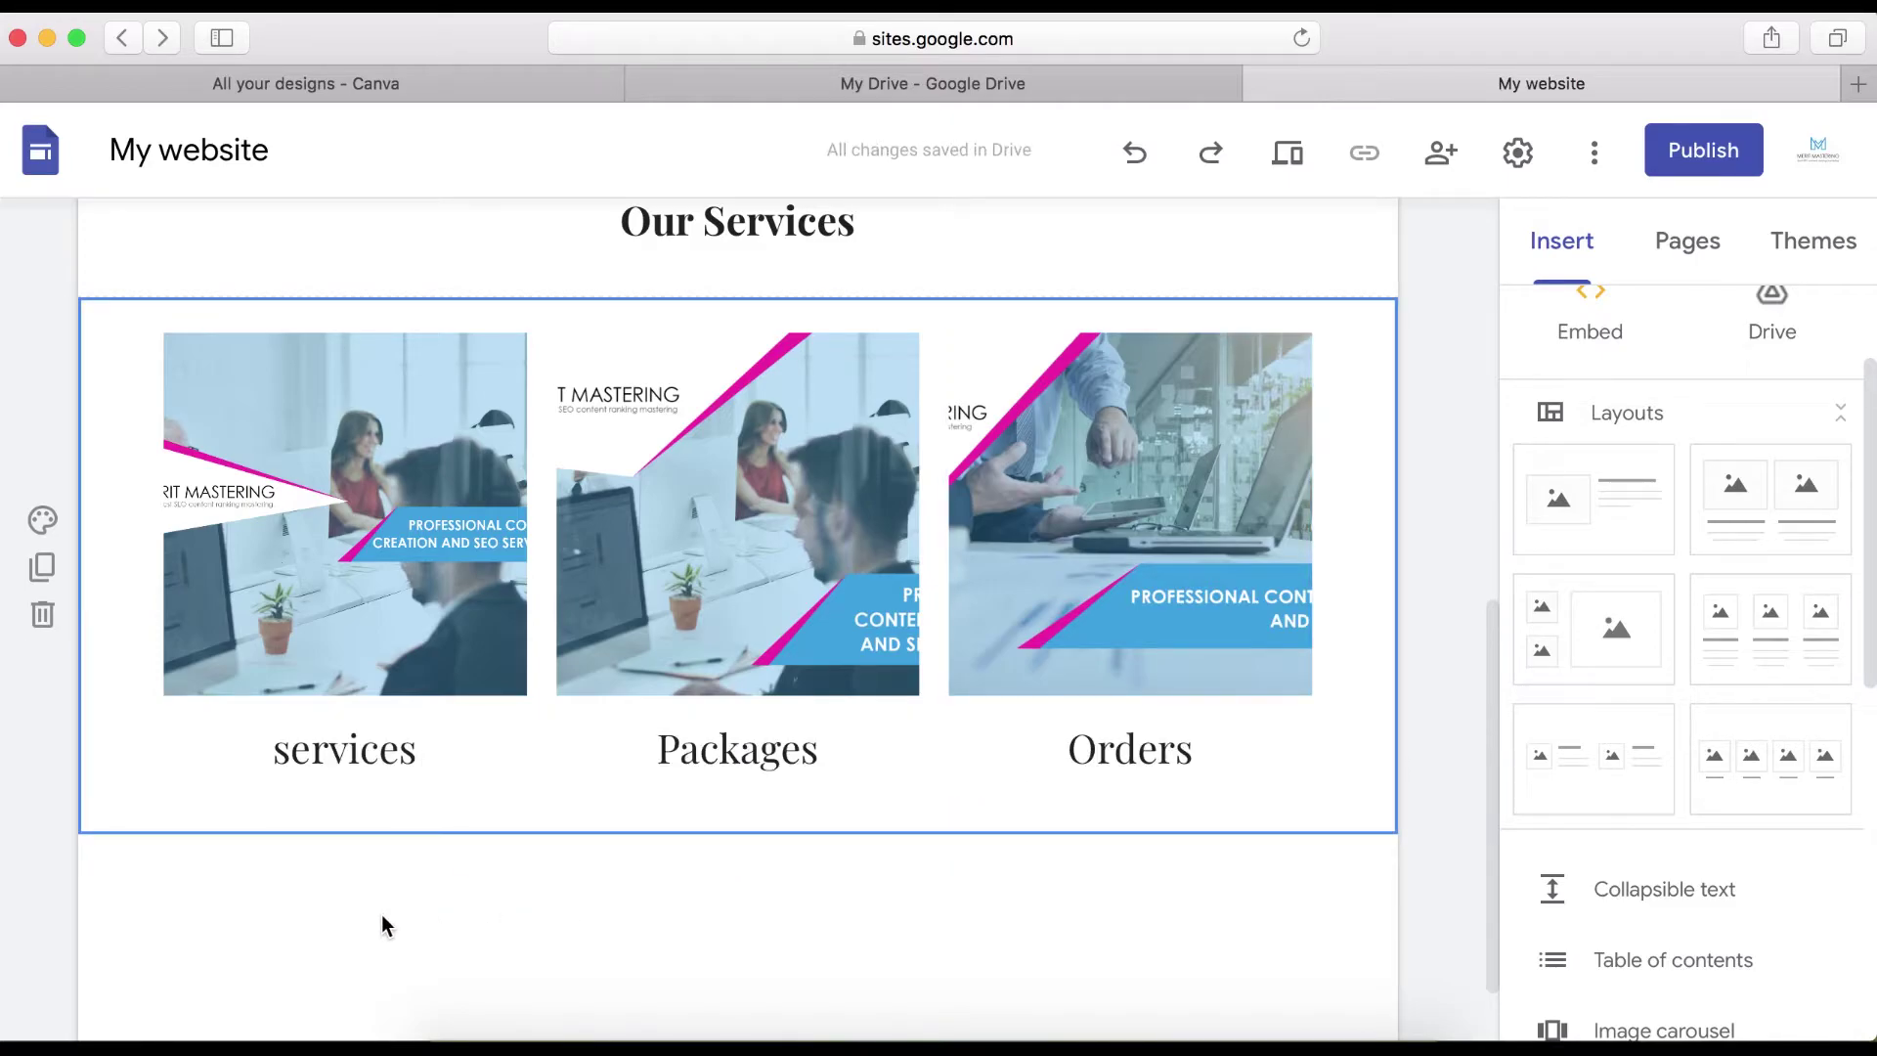
- Duplicate the services, Packages and Orders section so an identical copy sits beneath it
left_click(46, 573)
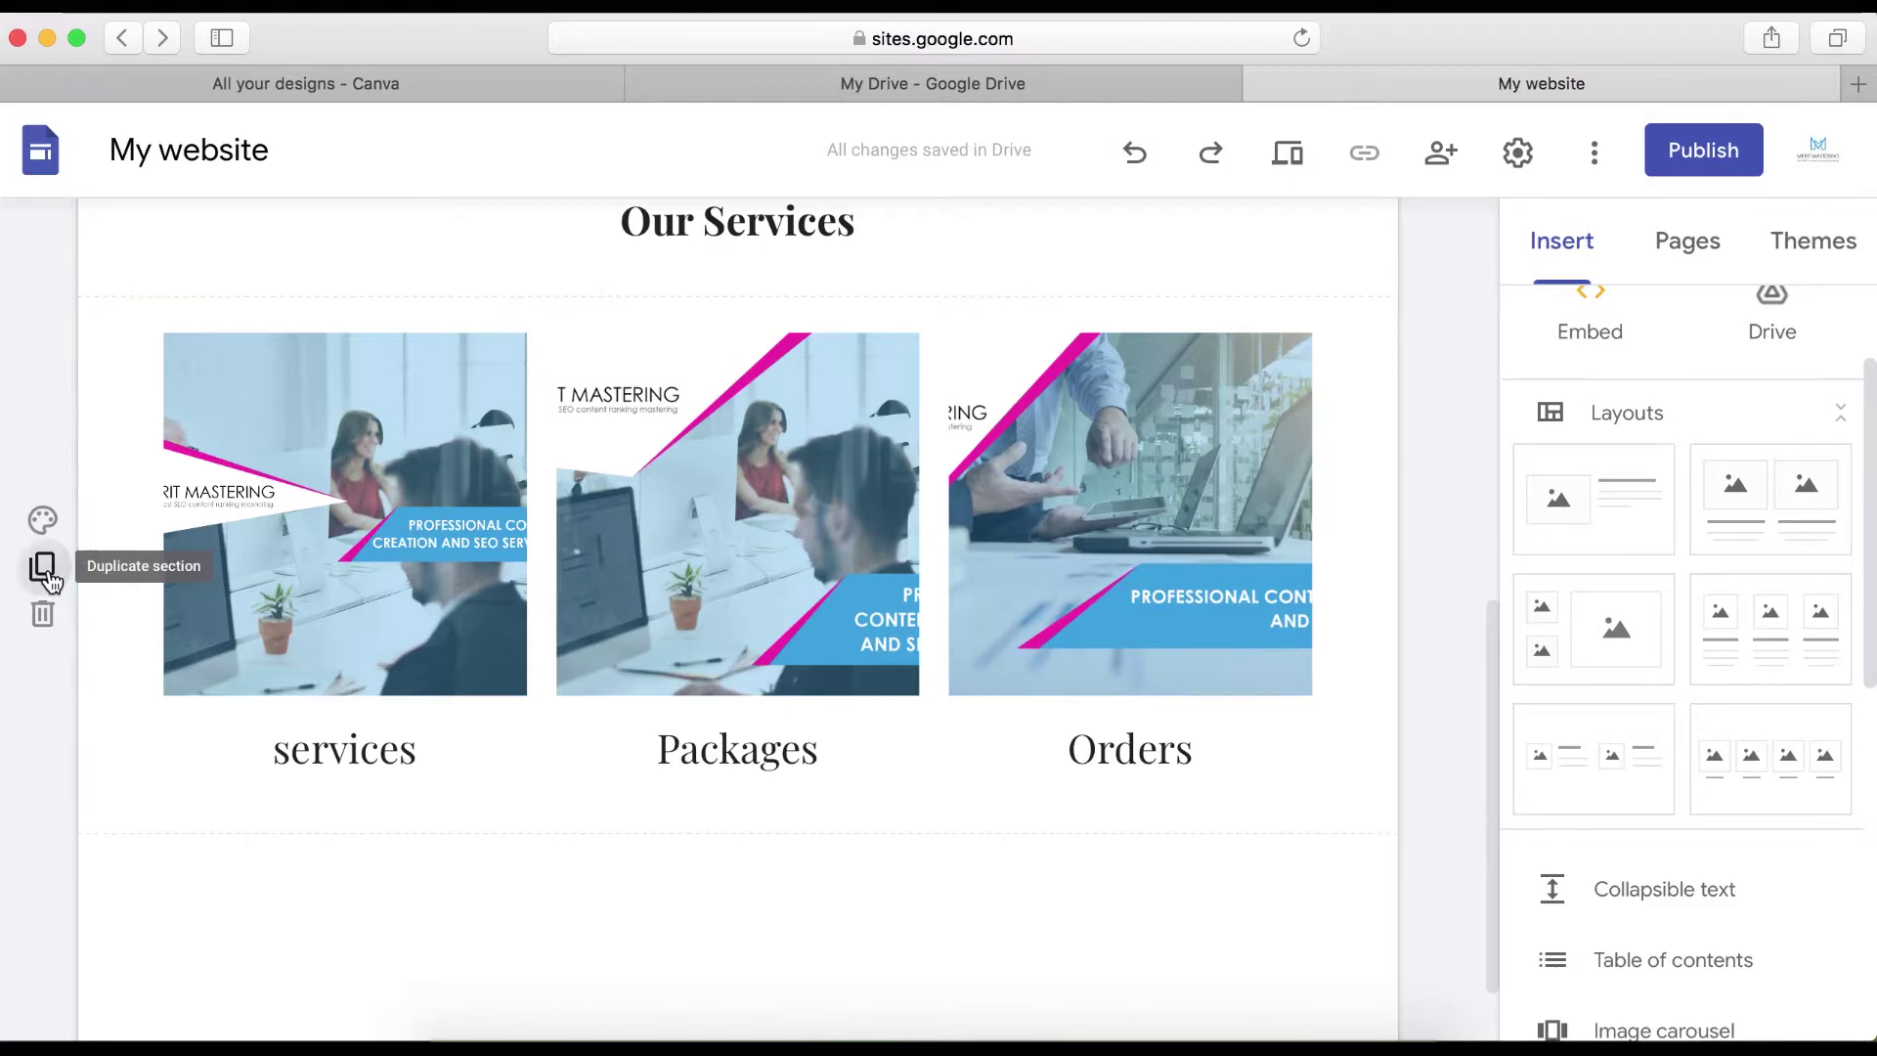
left_click(353, 541)
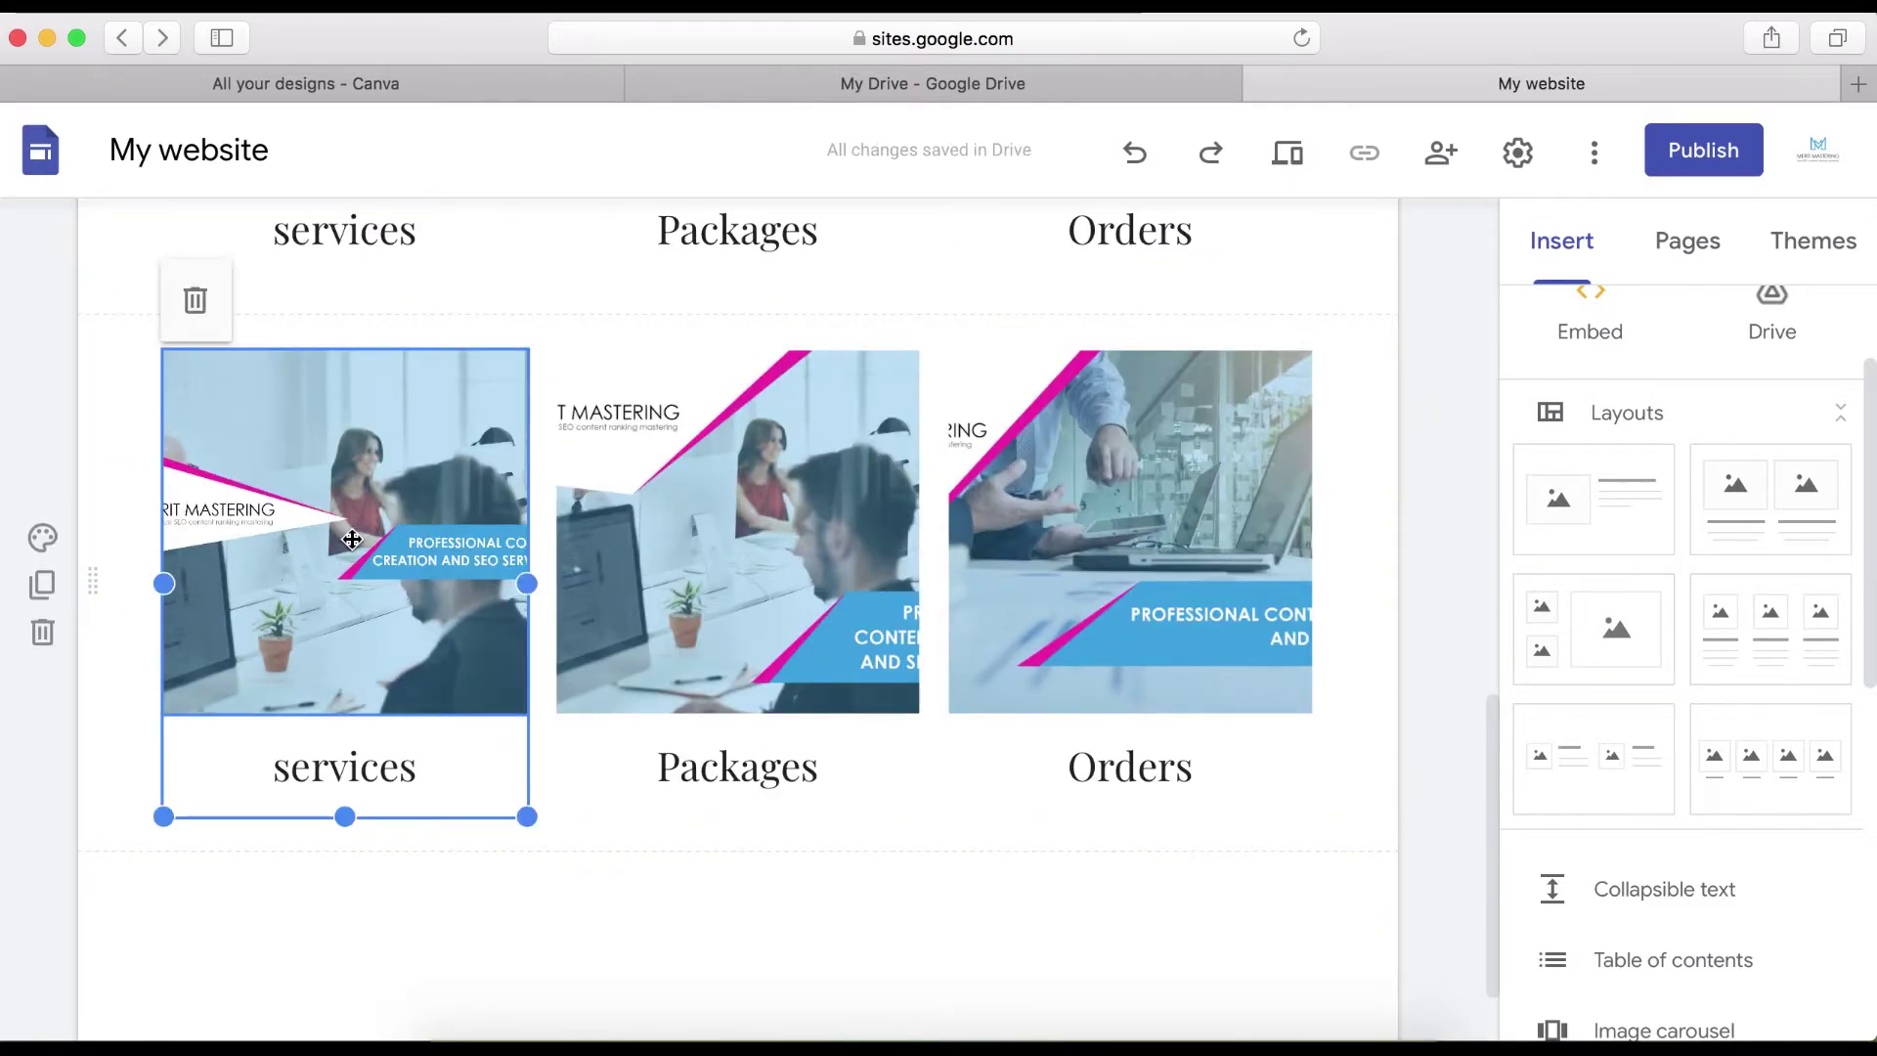
left_click(352, 540)
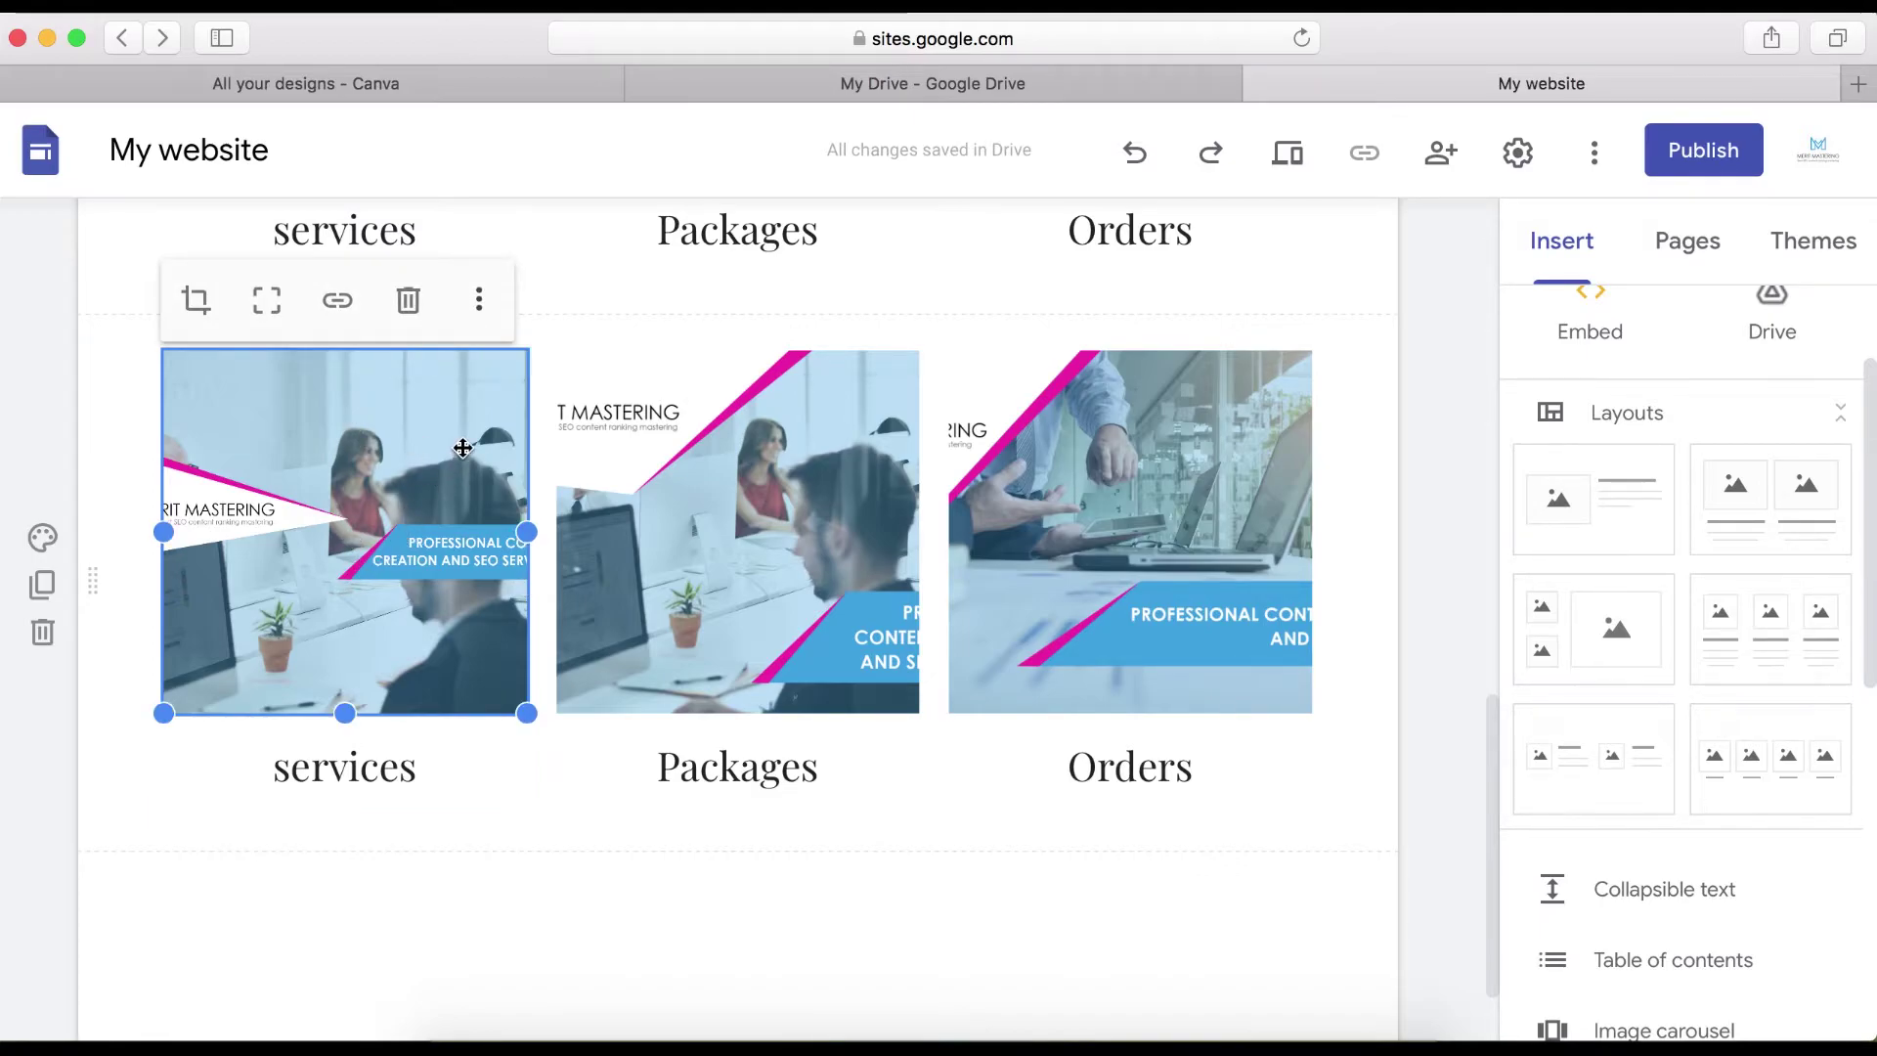
left_click(485, 303)
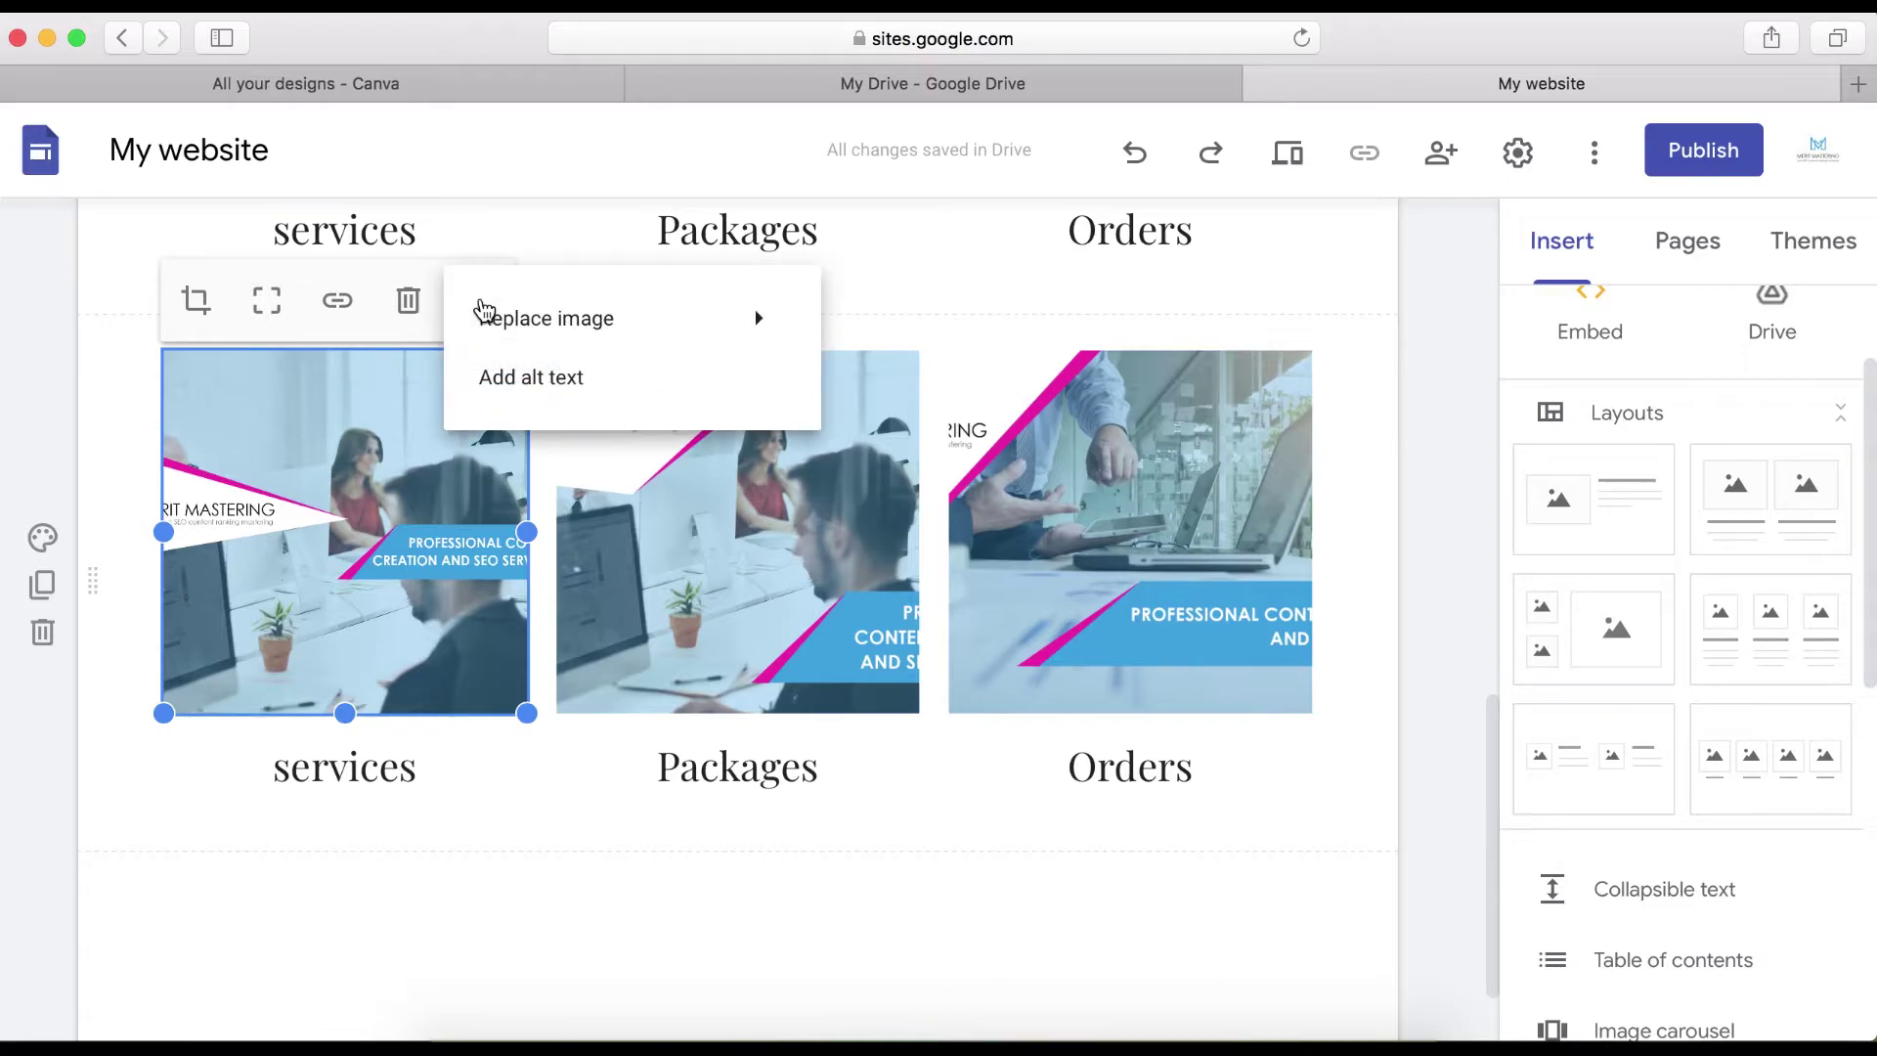
mouse_move(767, 335)
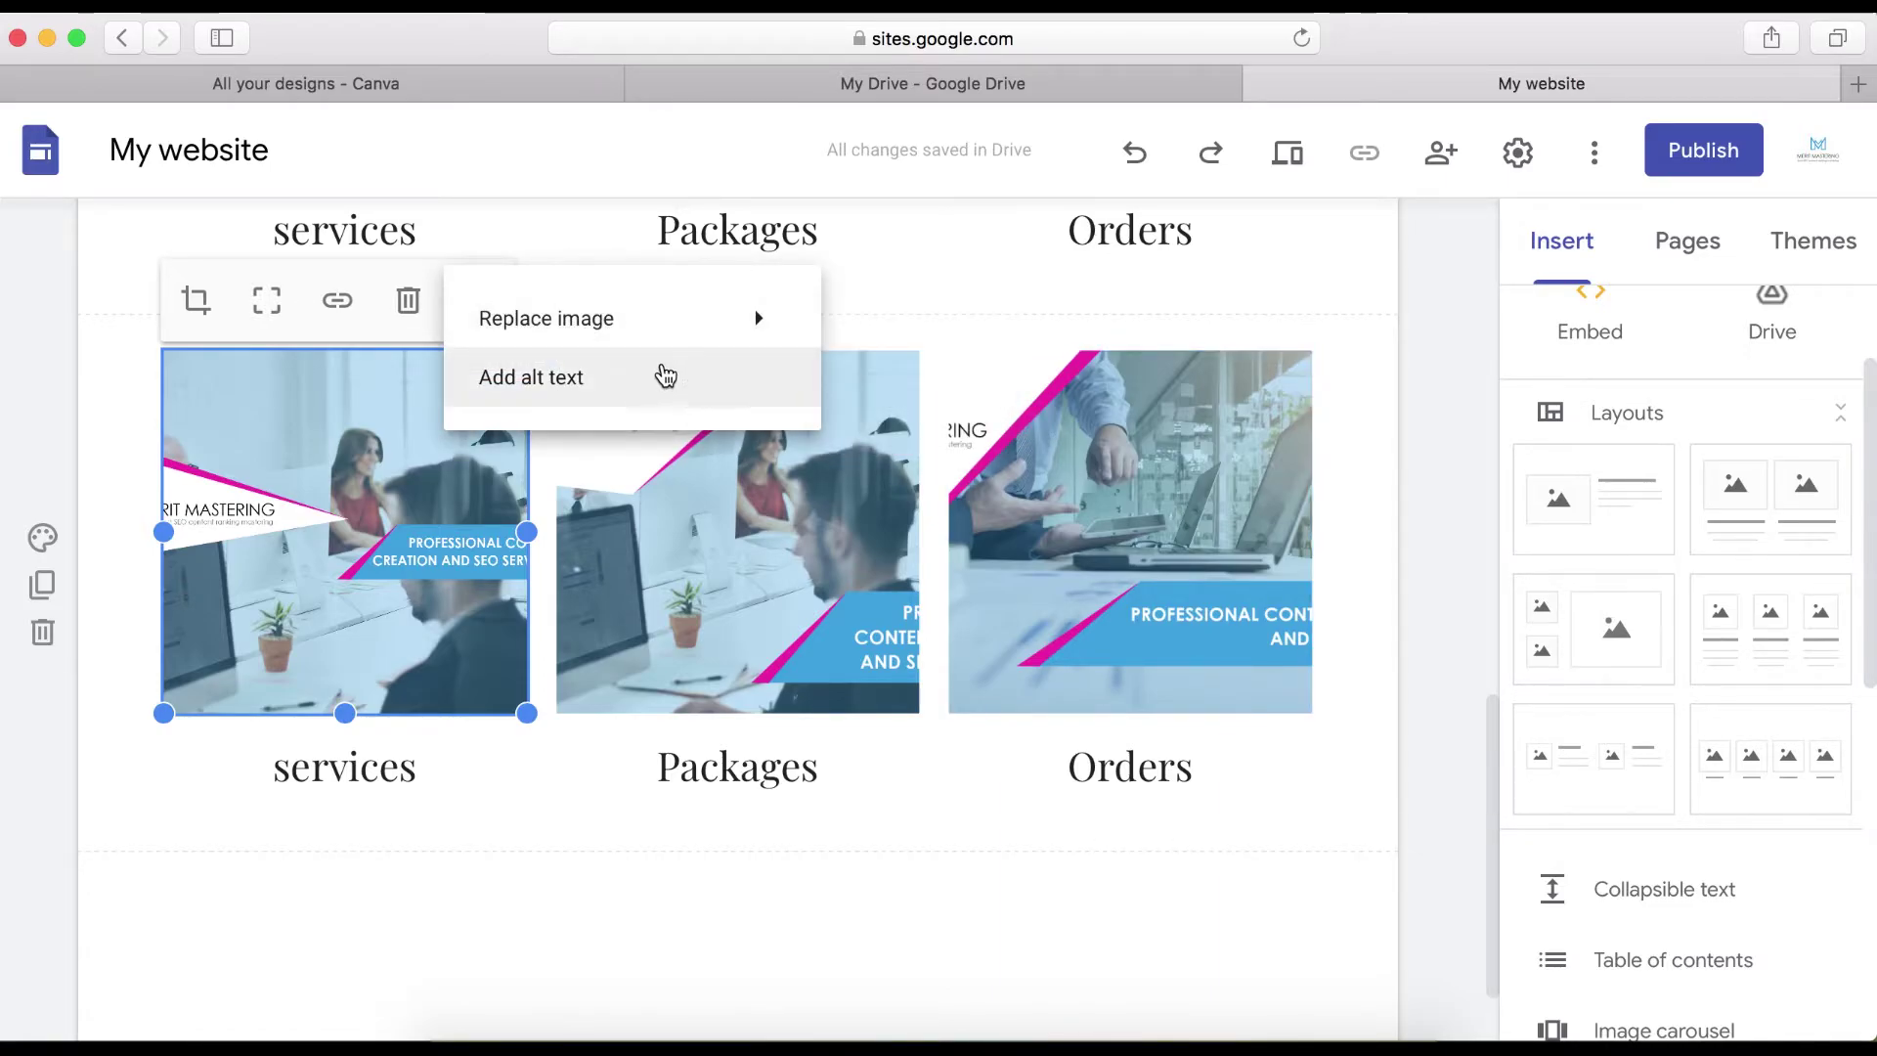
left_click(557, 905)
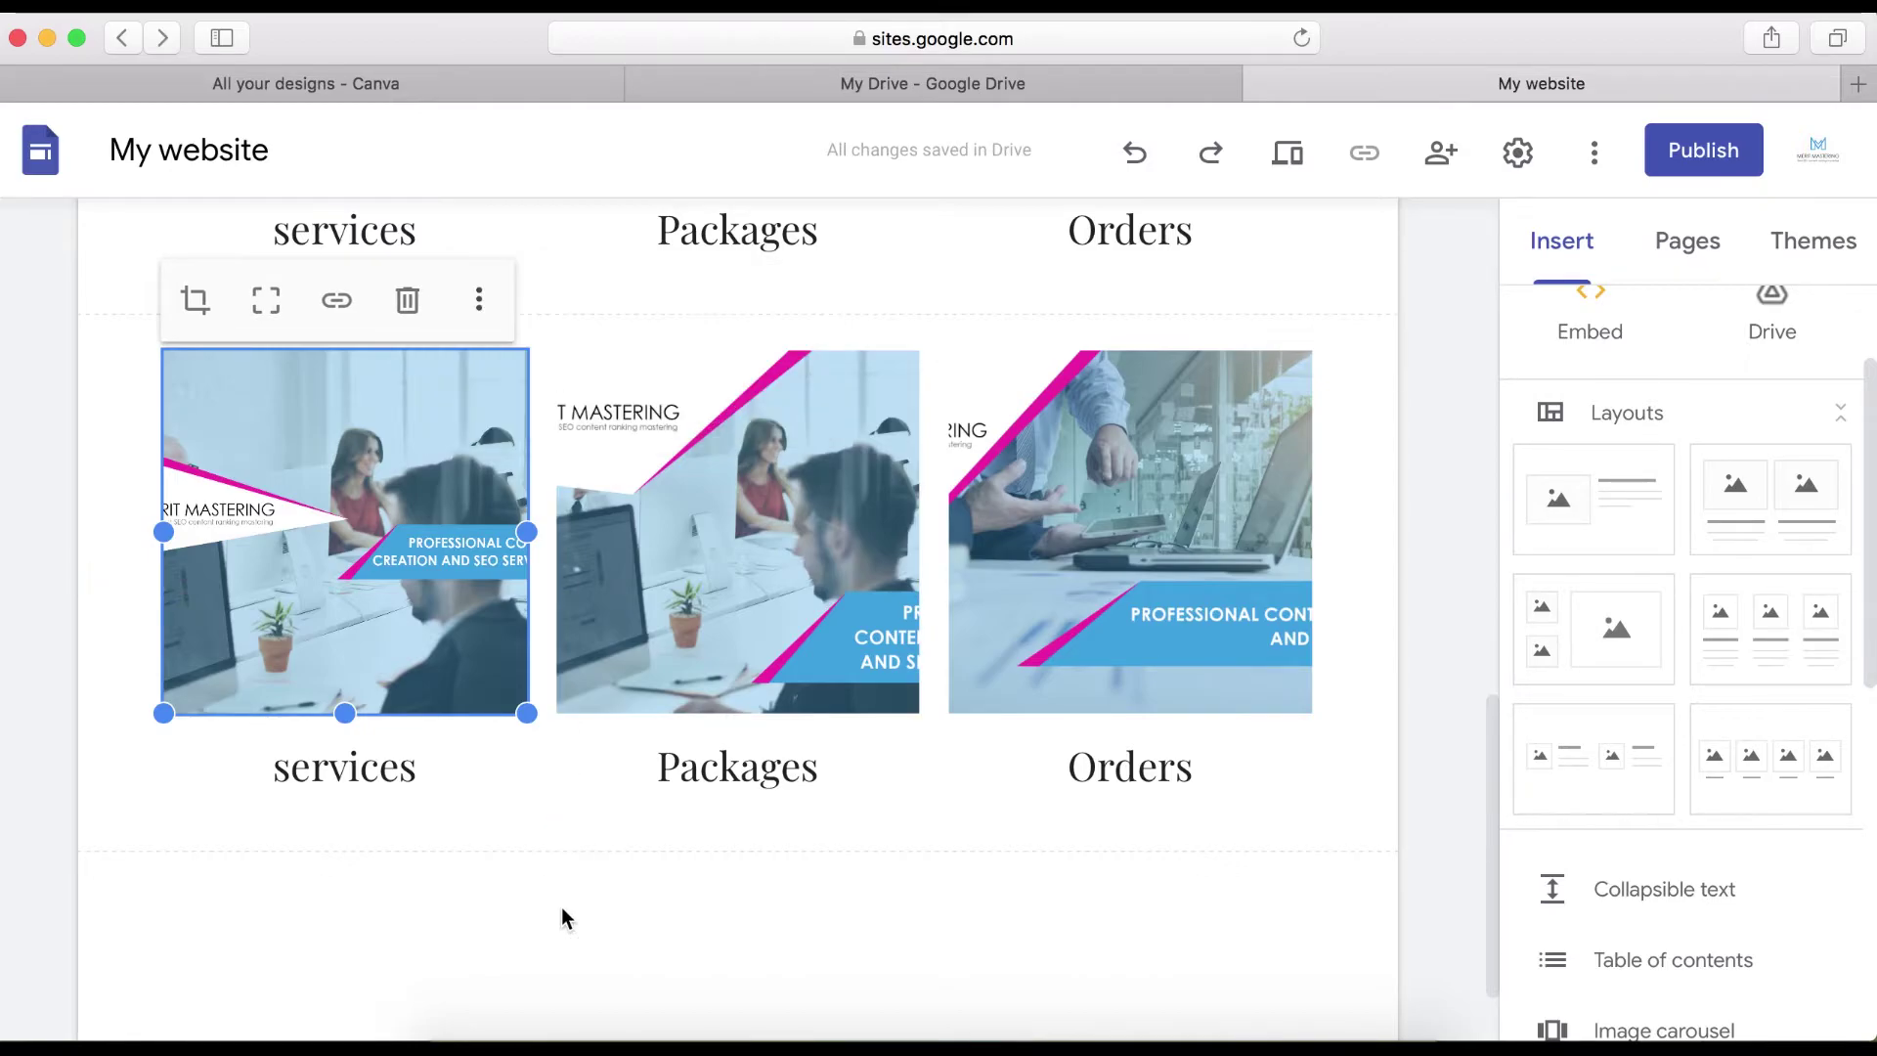
left_click(561, 906)
scroll(913, 900, "up", 5)
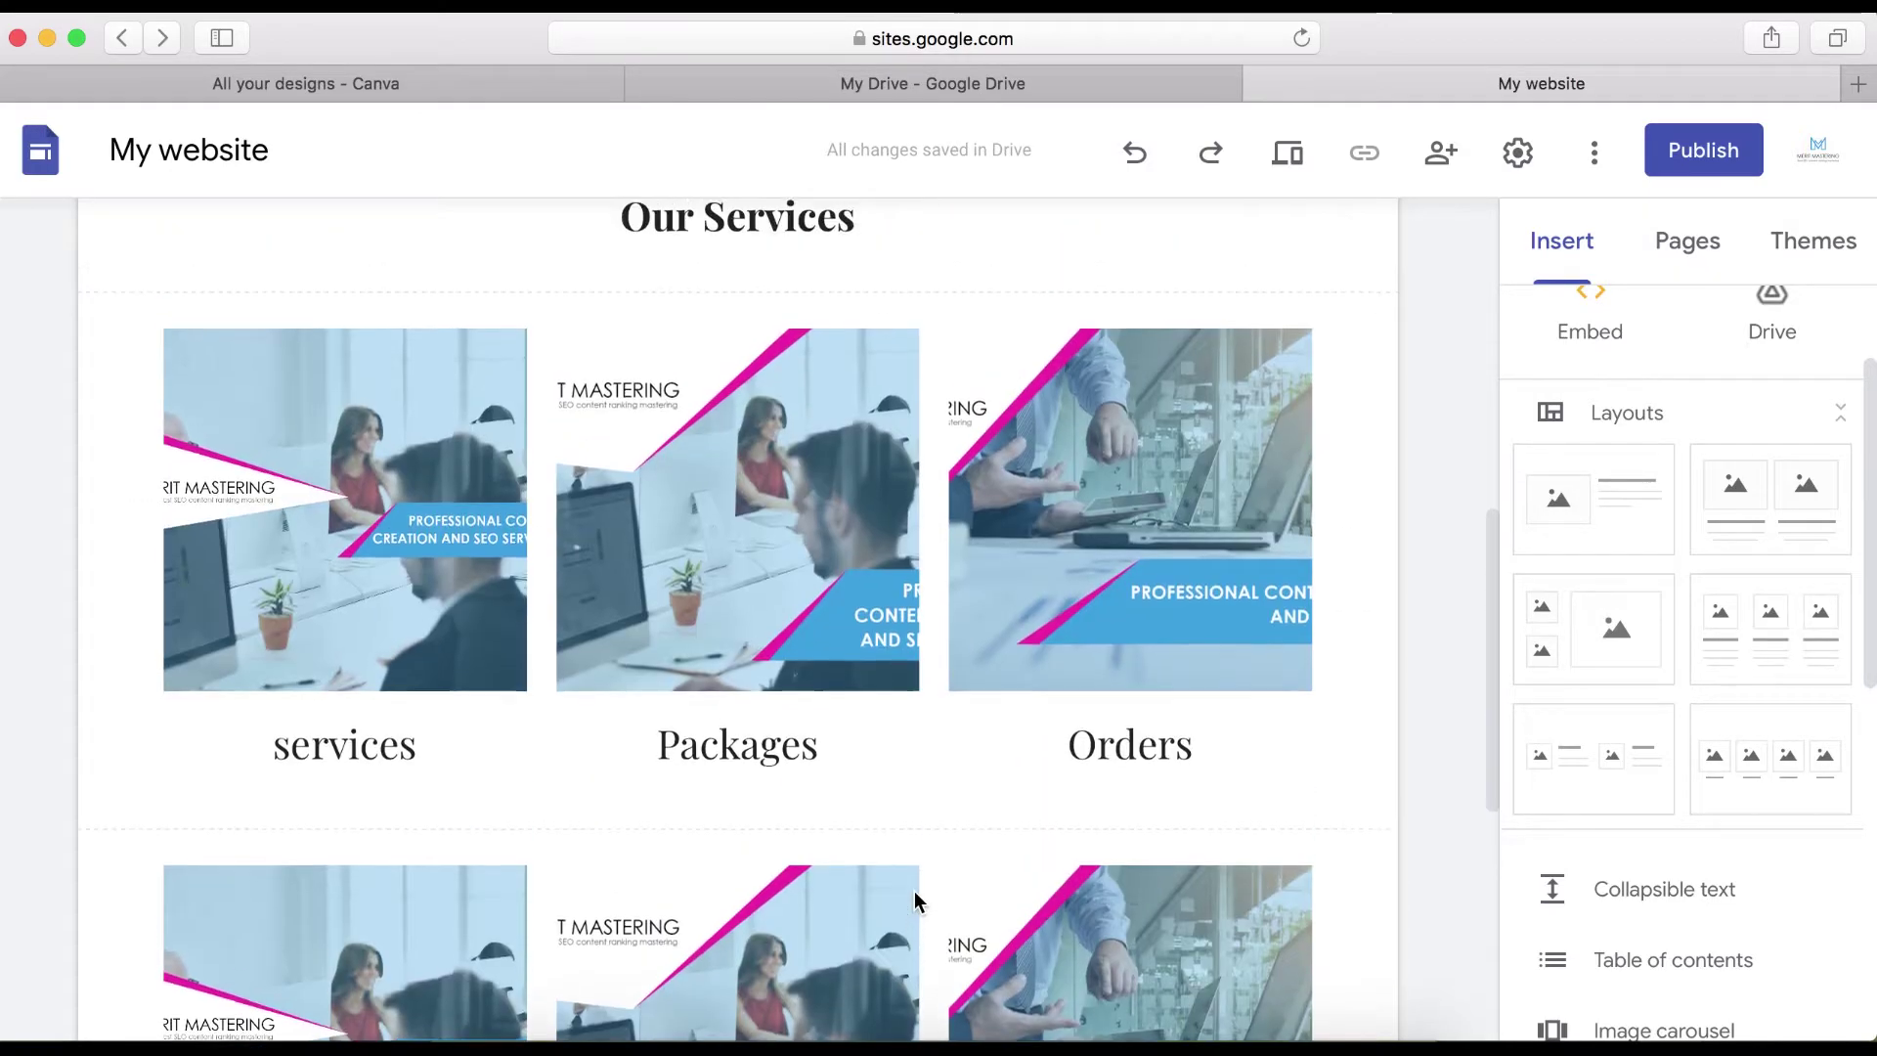
scroll(1711, 772, "down", 5)
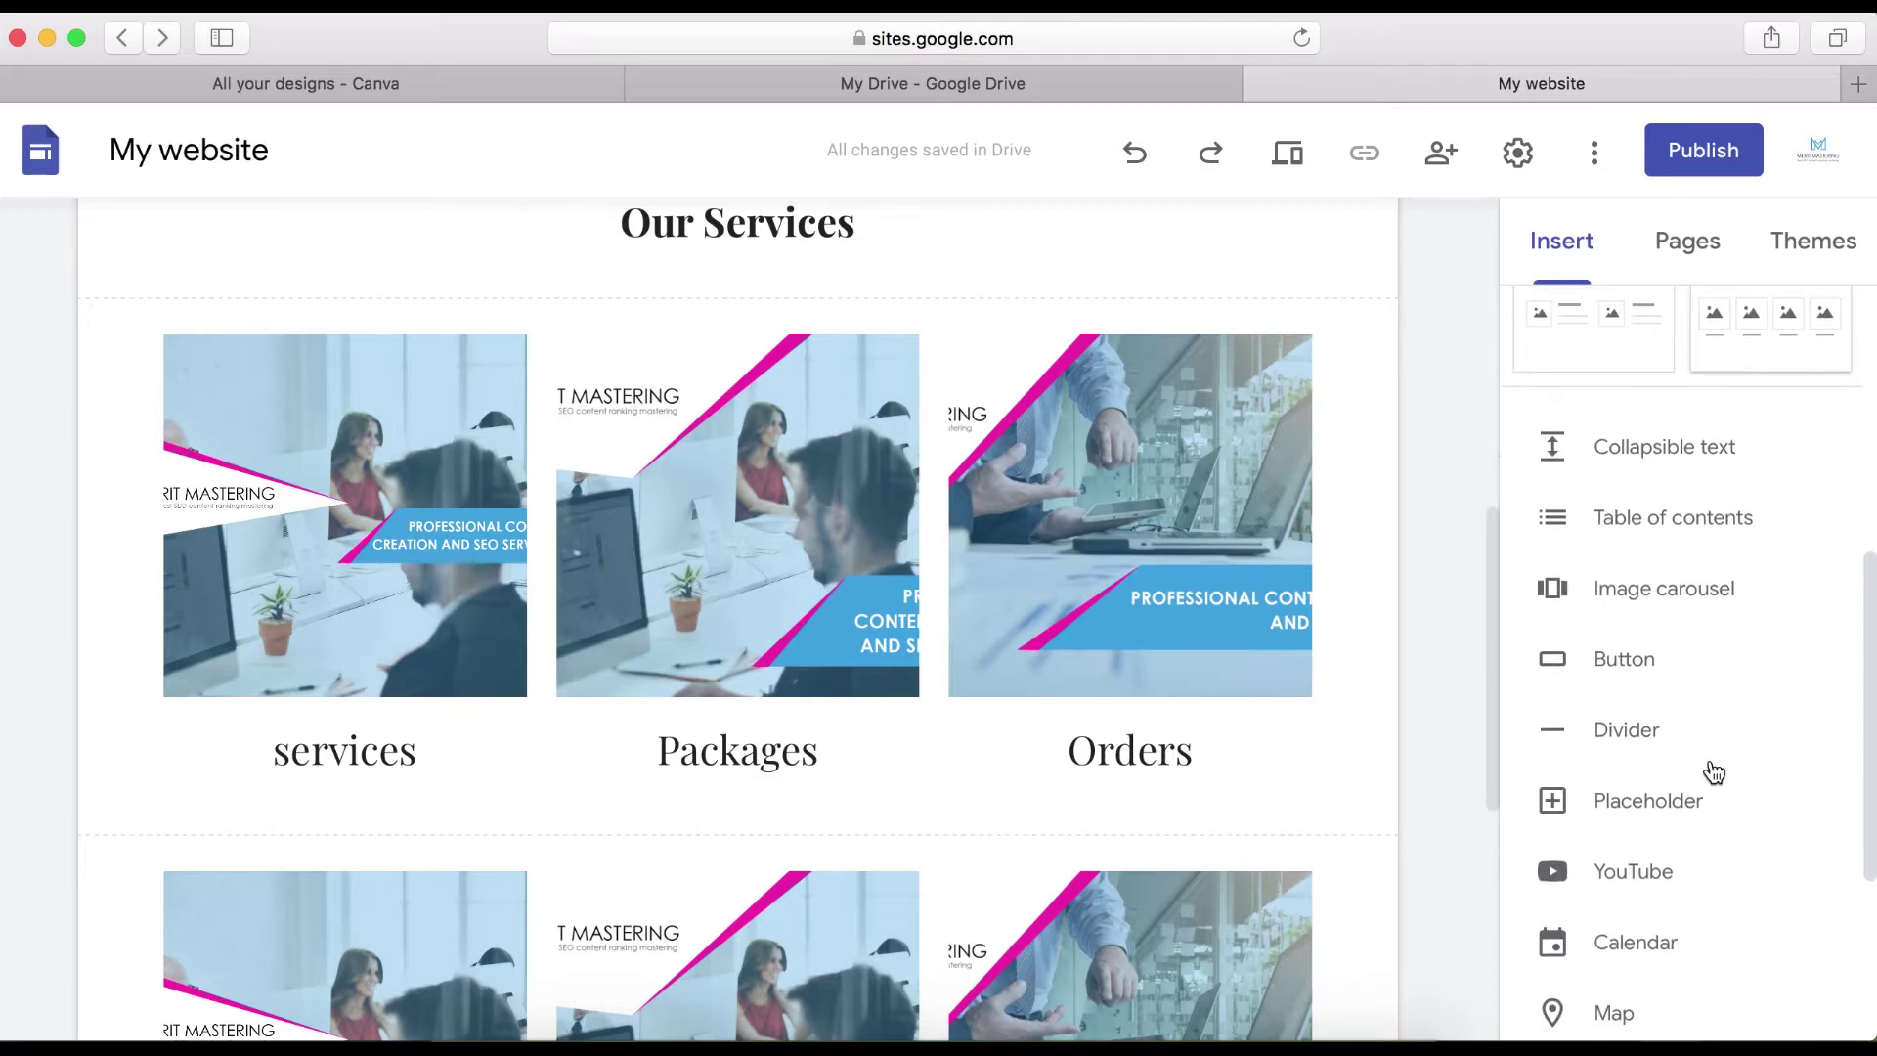
scroll(1457, 774, "down", 5)
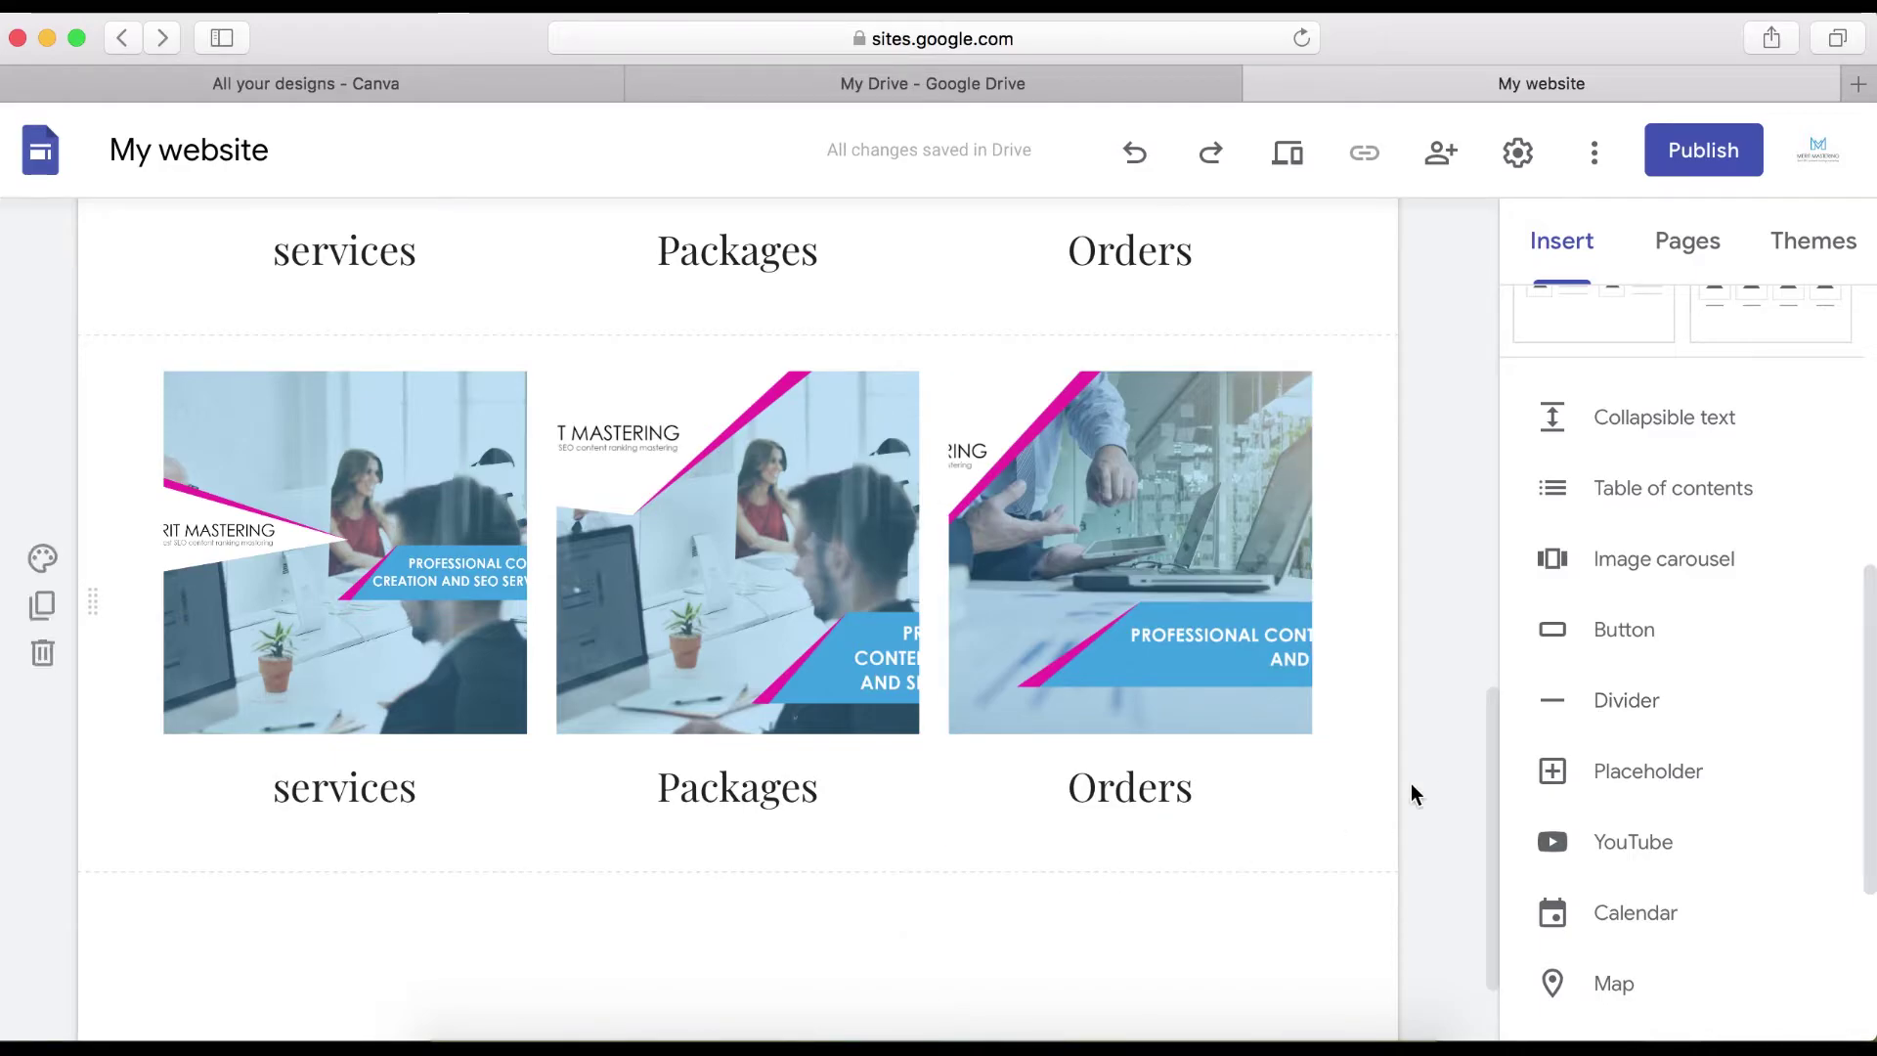
- Add an 'Order Now!' button linked to Home, widened and moved to the section centre
left_click(1603, 640)
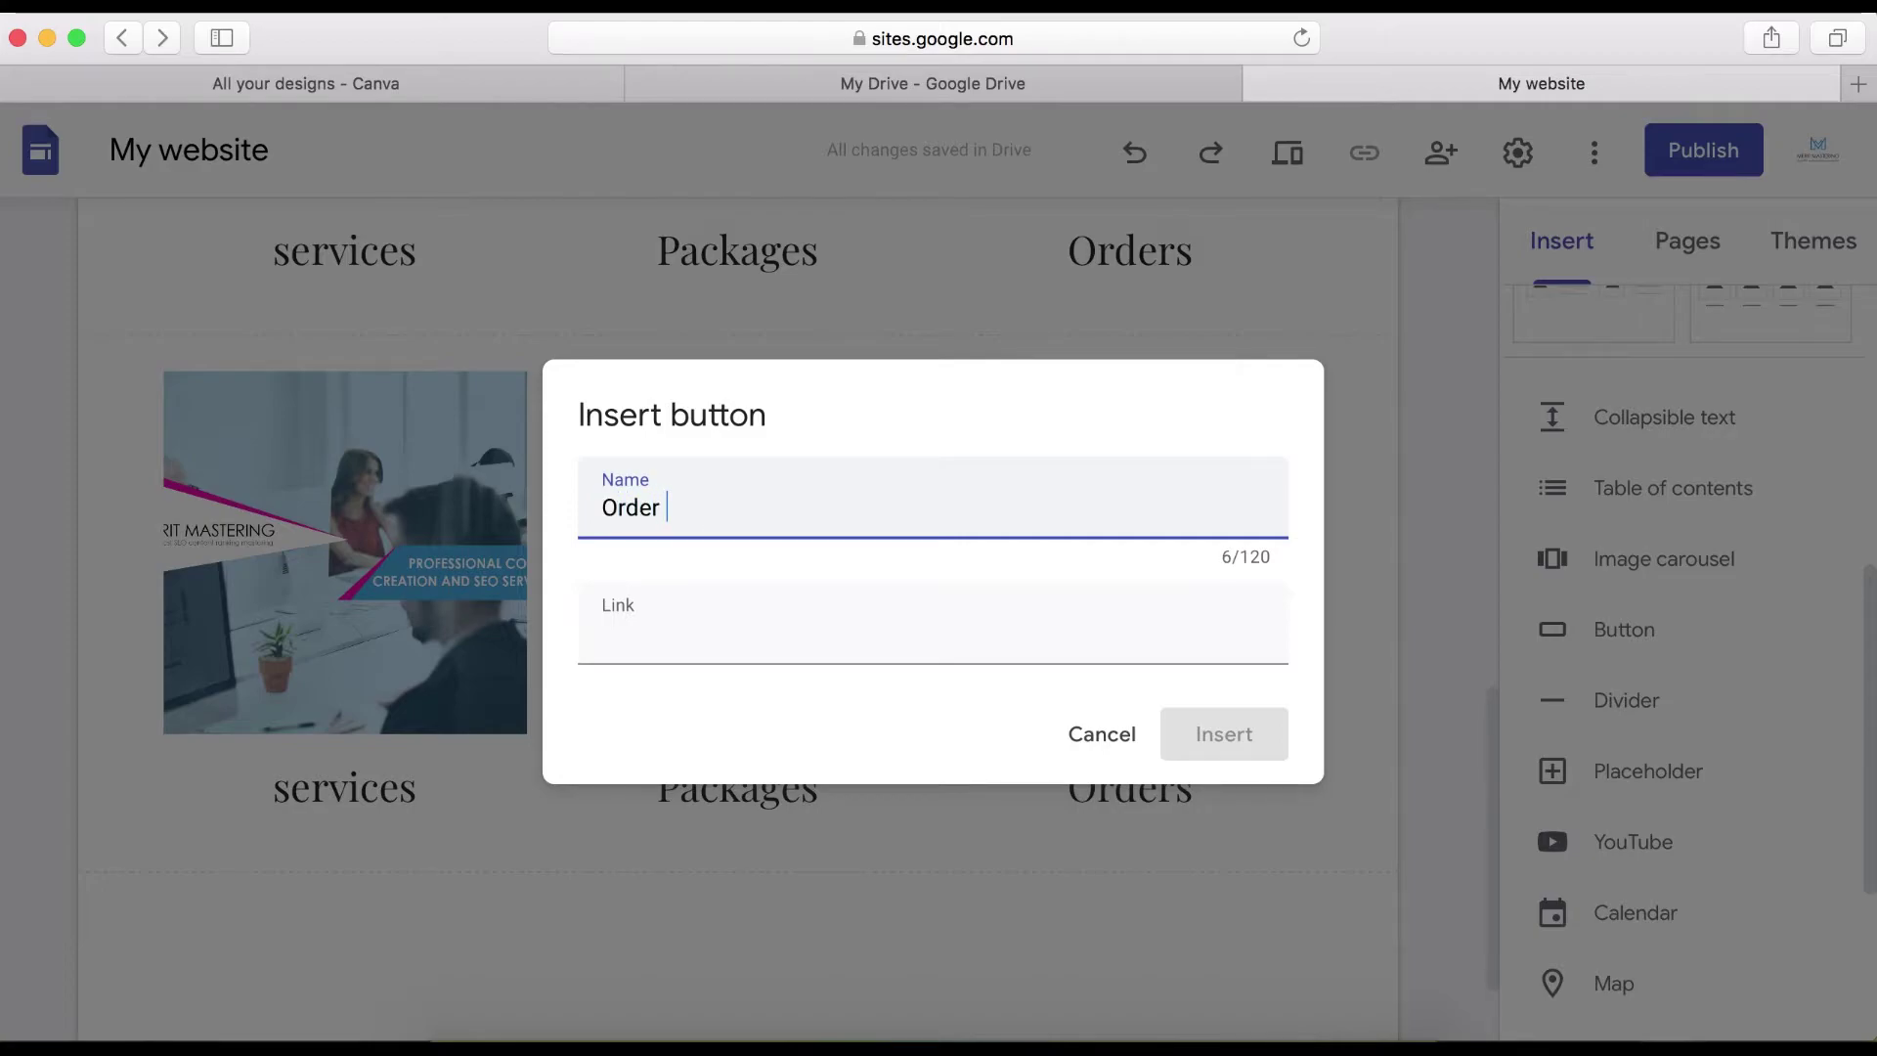
left_click(675, 614)
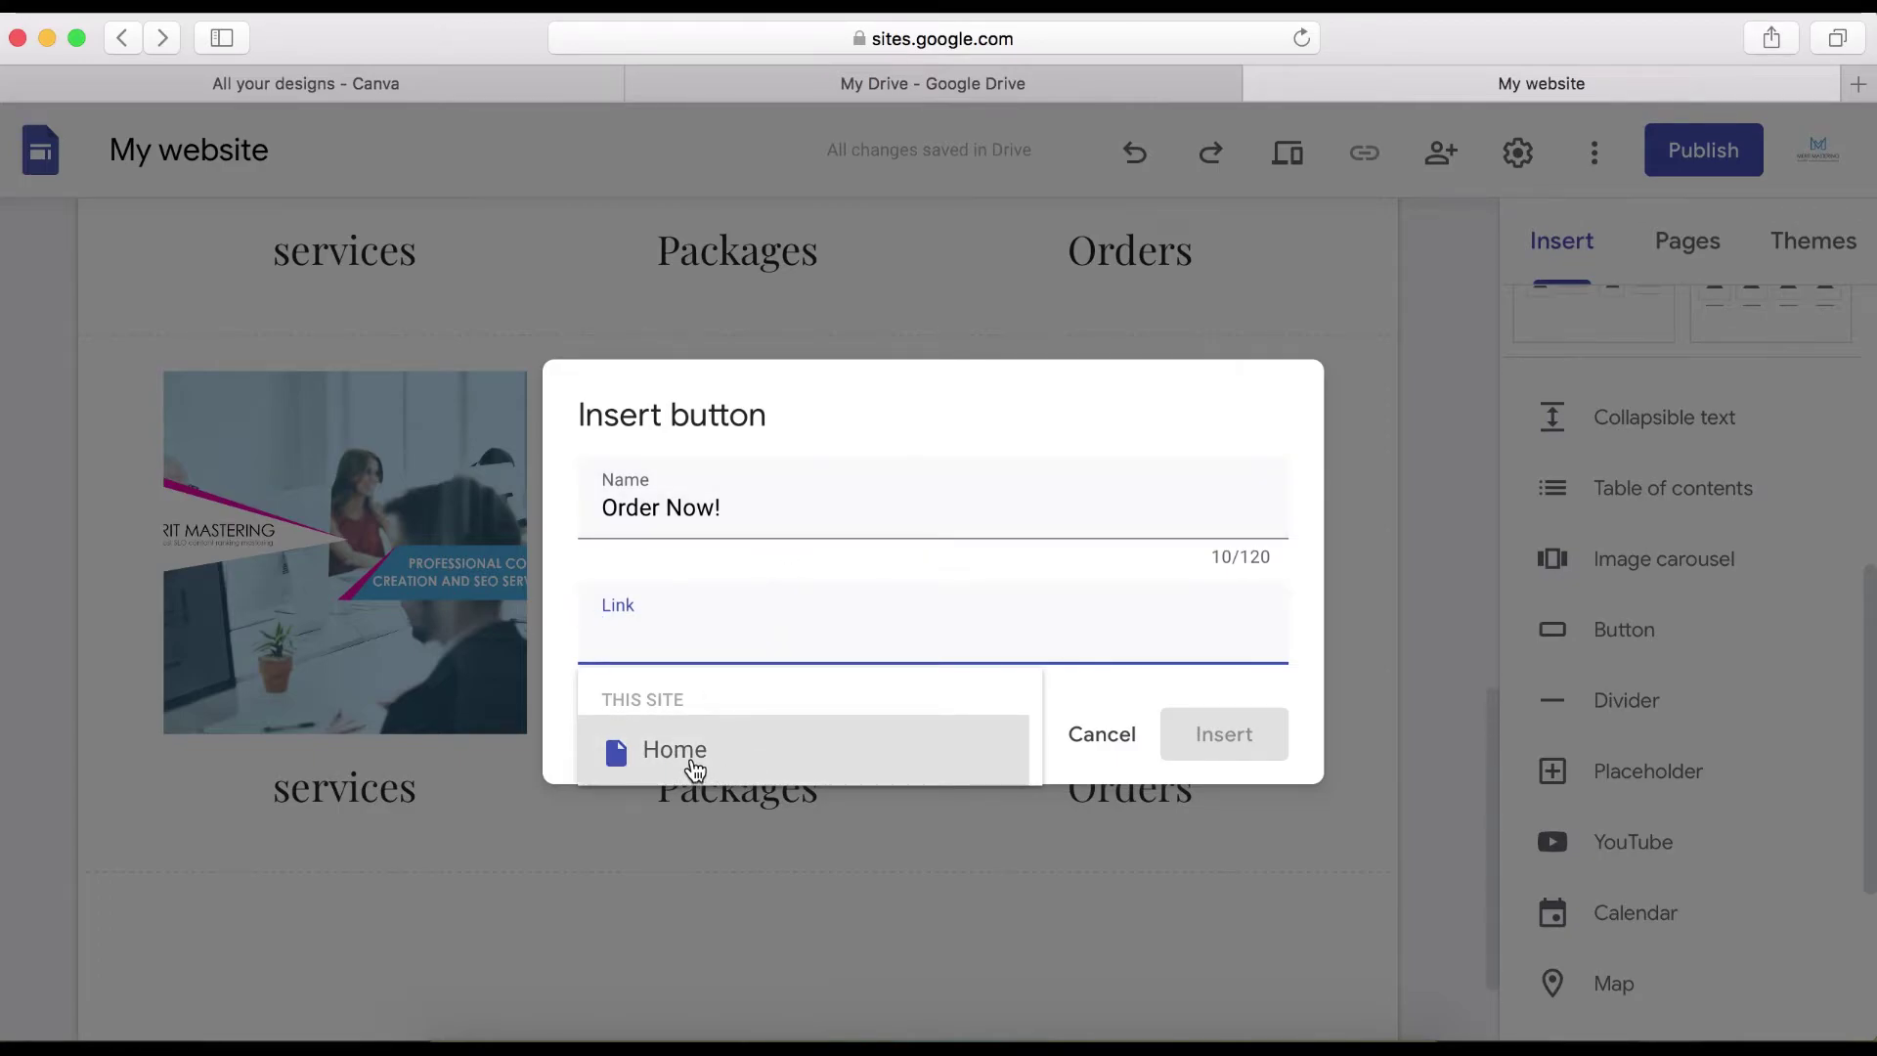
left_click(694, 769)
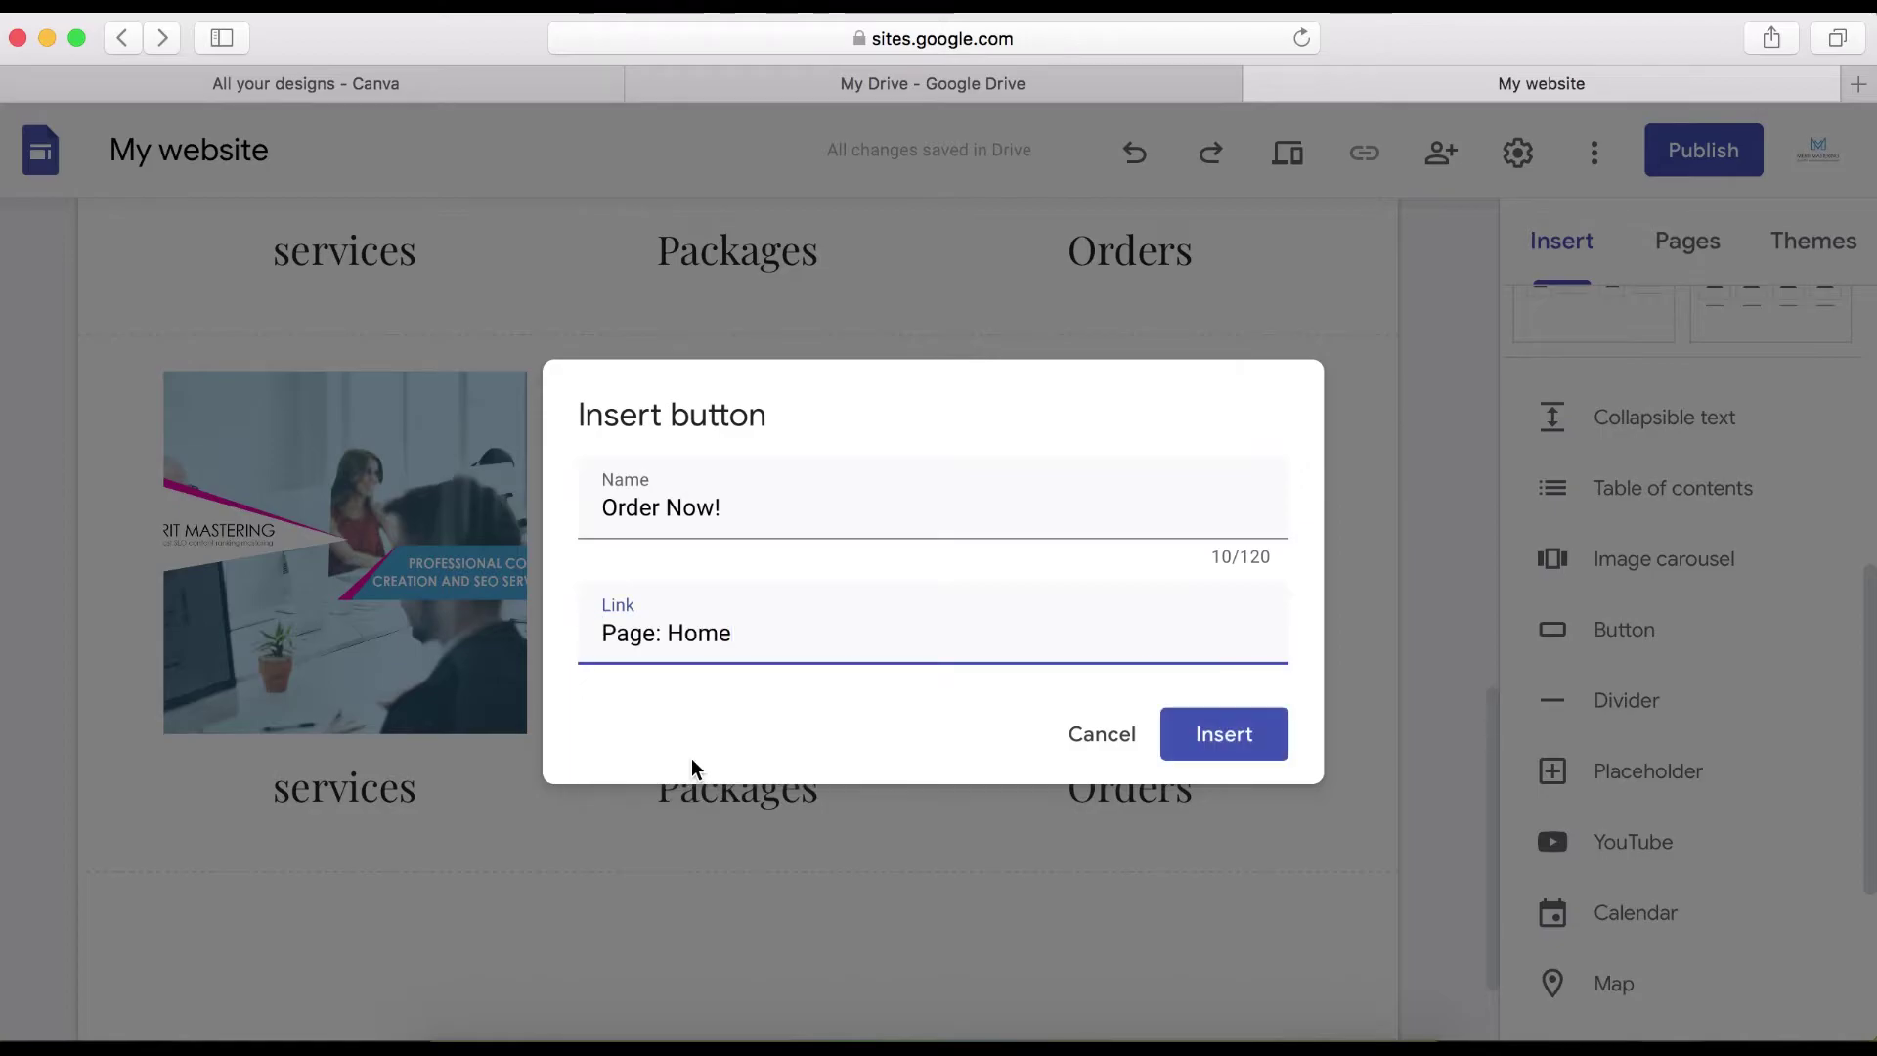
left_click(1197, 744)
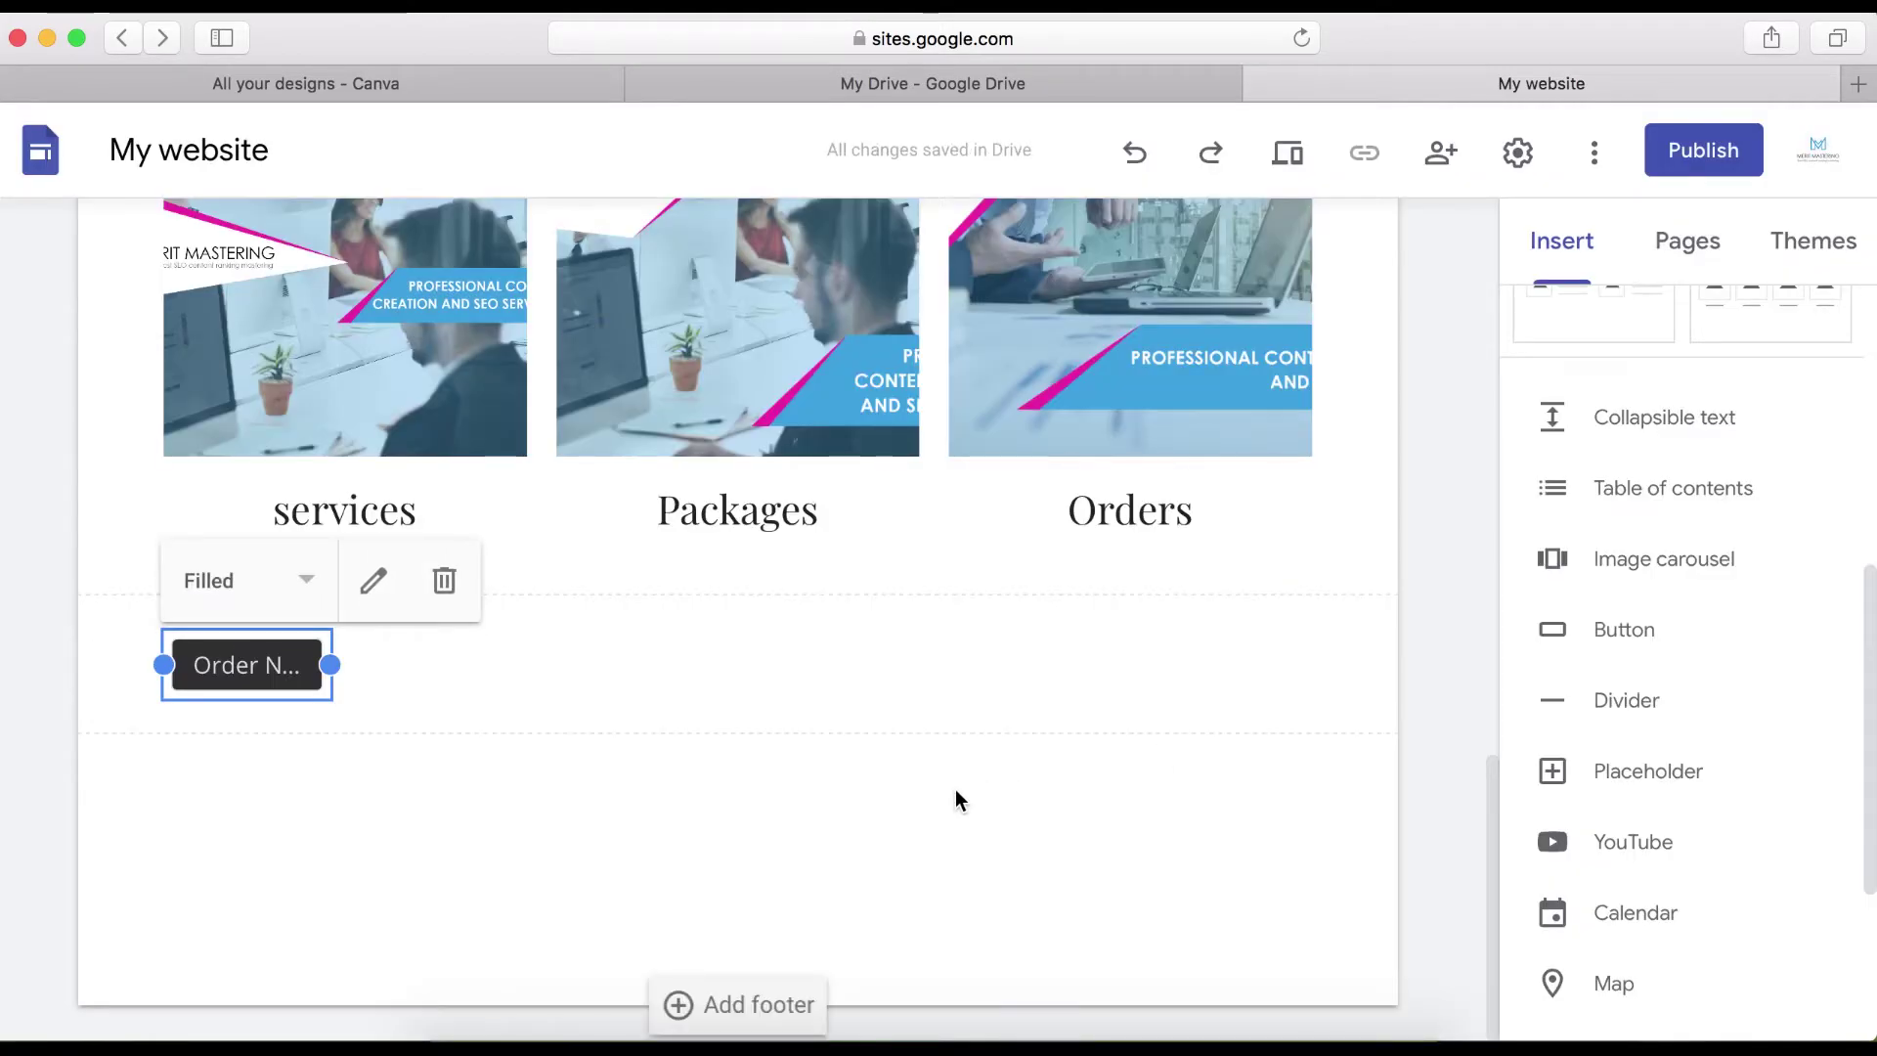
left_click_drag(330, 665, 430, 665)
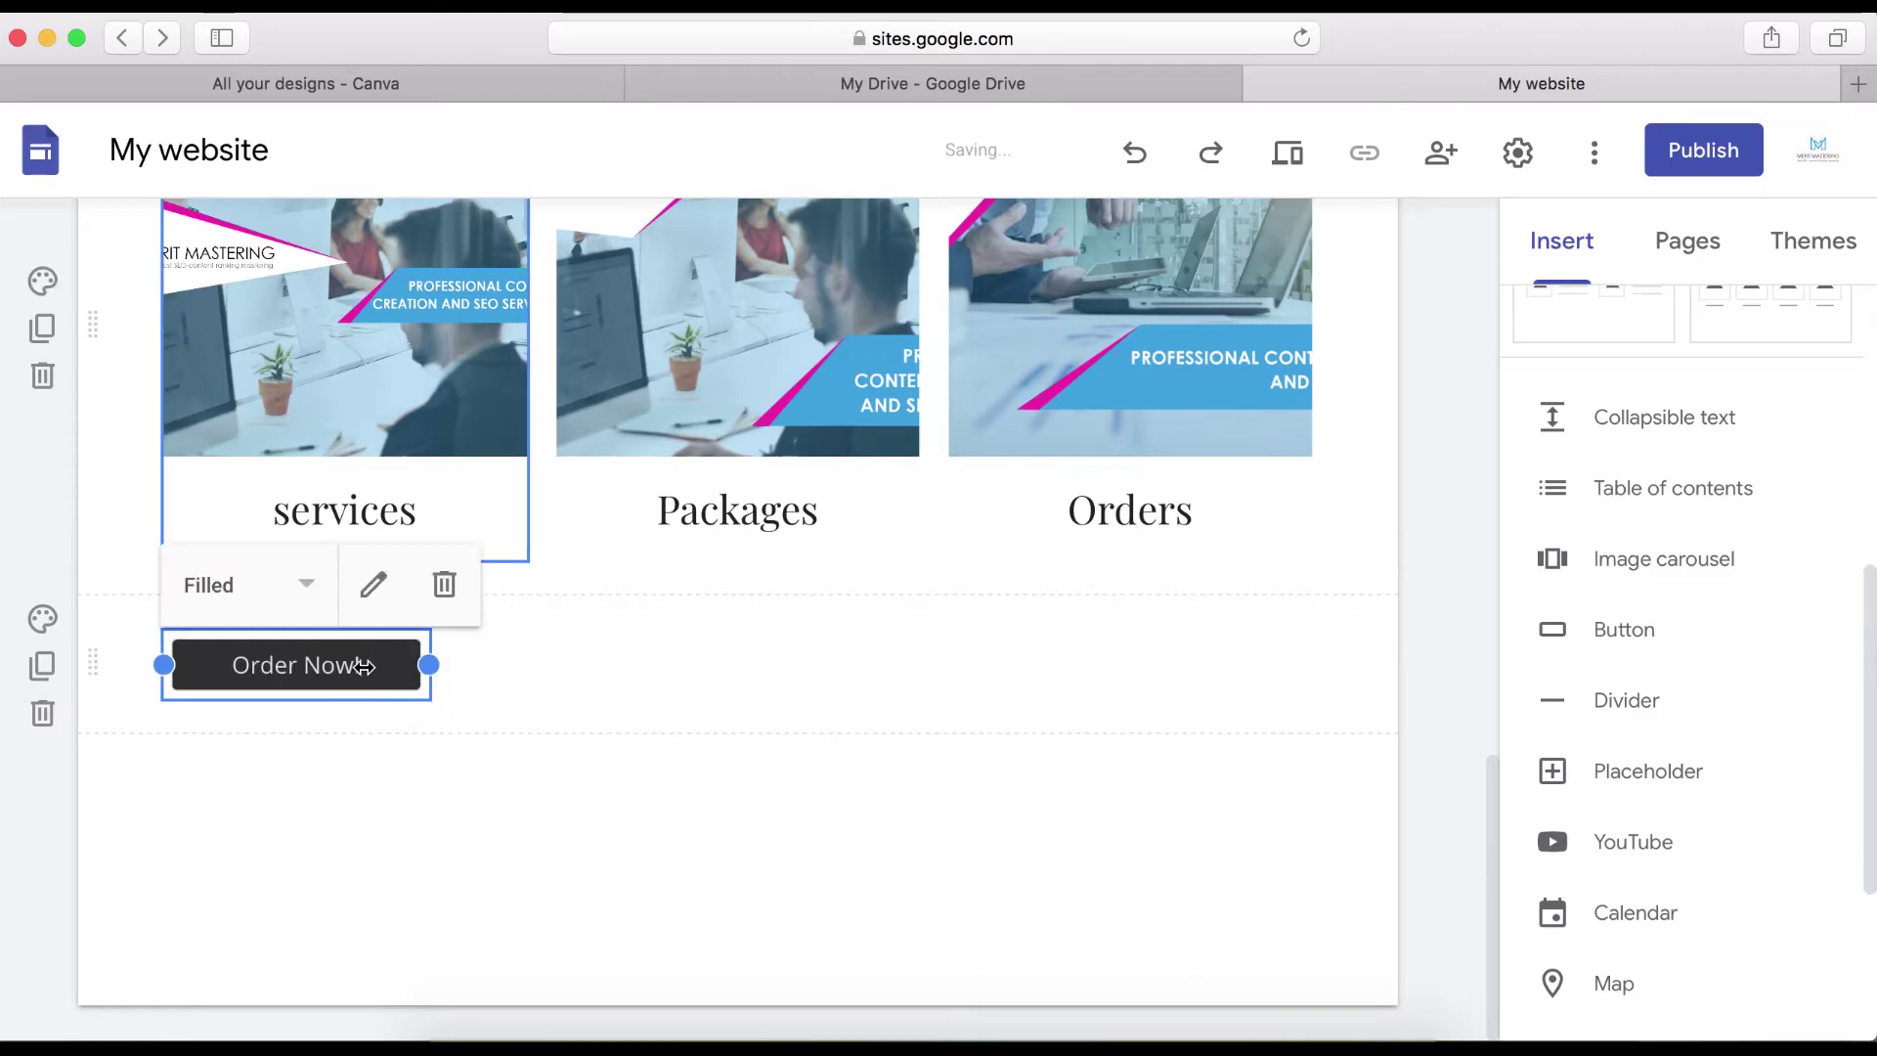
left_click_drag(303, 664, 794, 700)
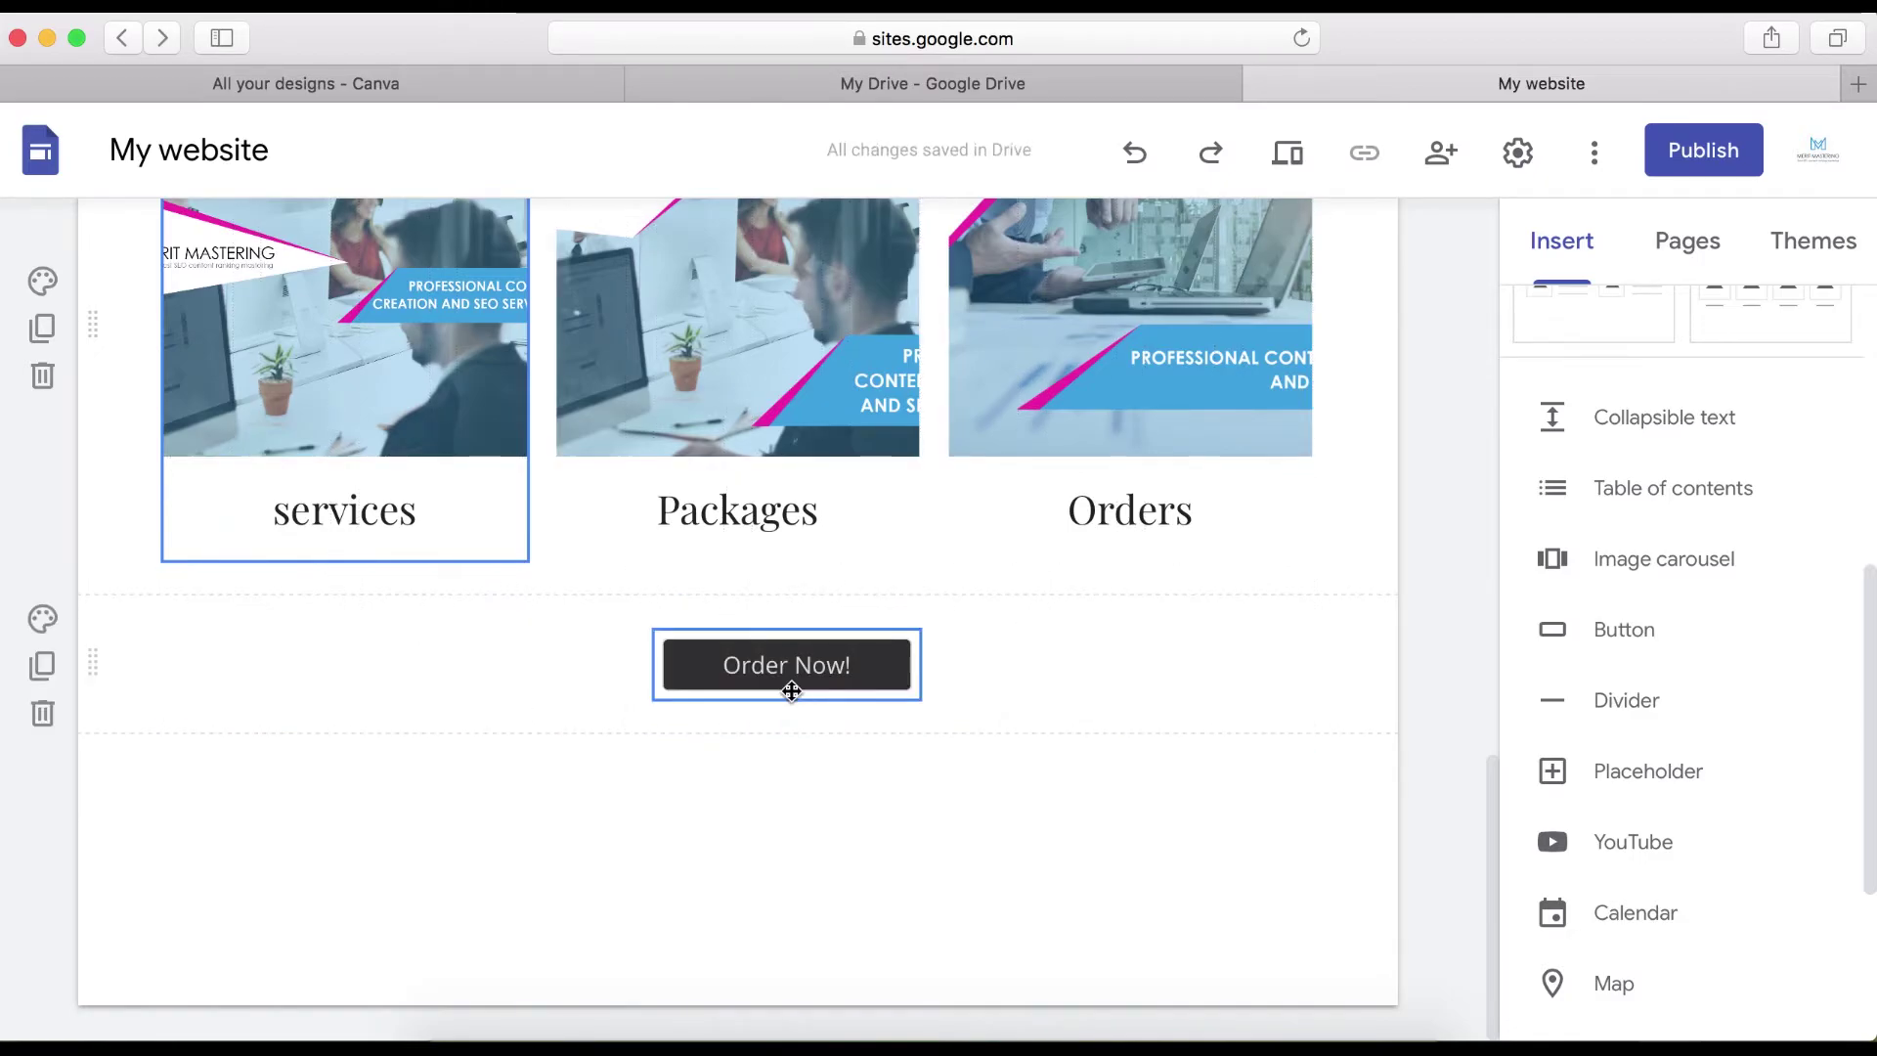
- Deselect the Order Now! button and insert a divider line between the two service rows
left_click(888, 816)
scroll(887, 815, "up", 3)
scroll(889, 825, "down", 3)
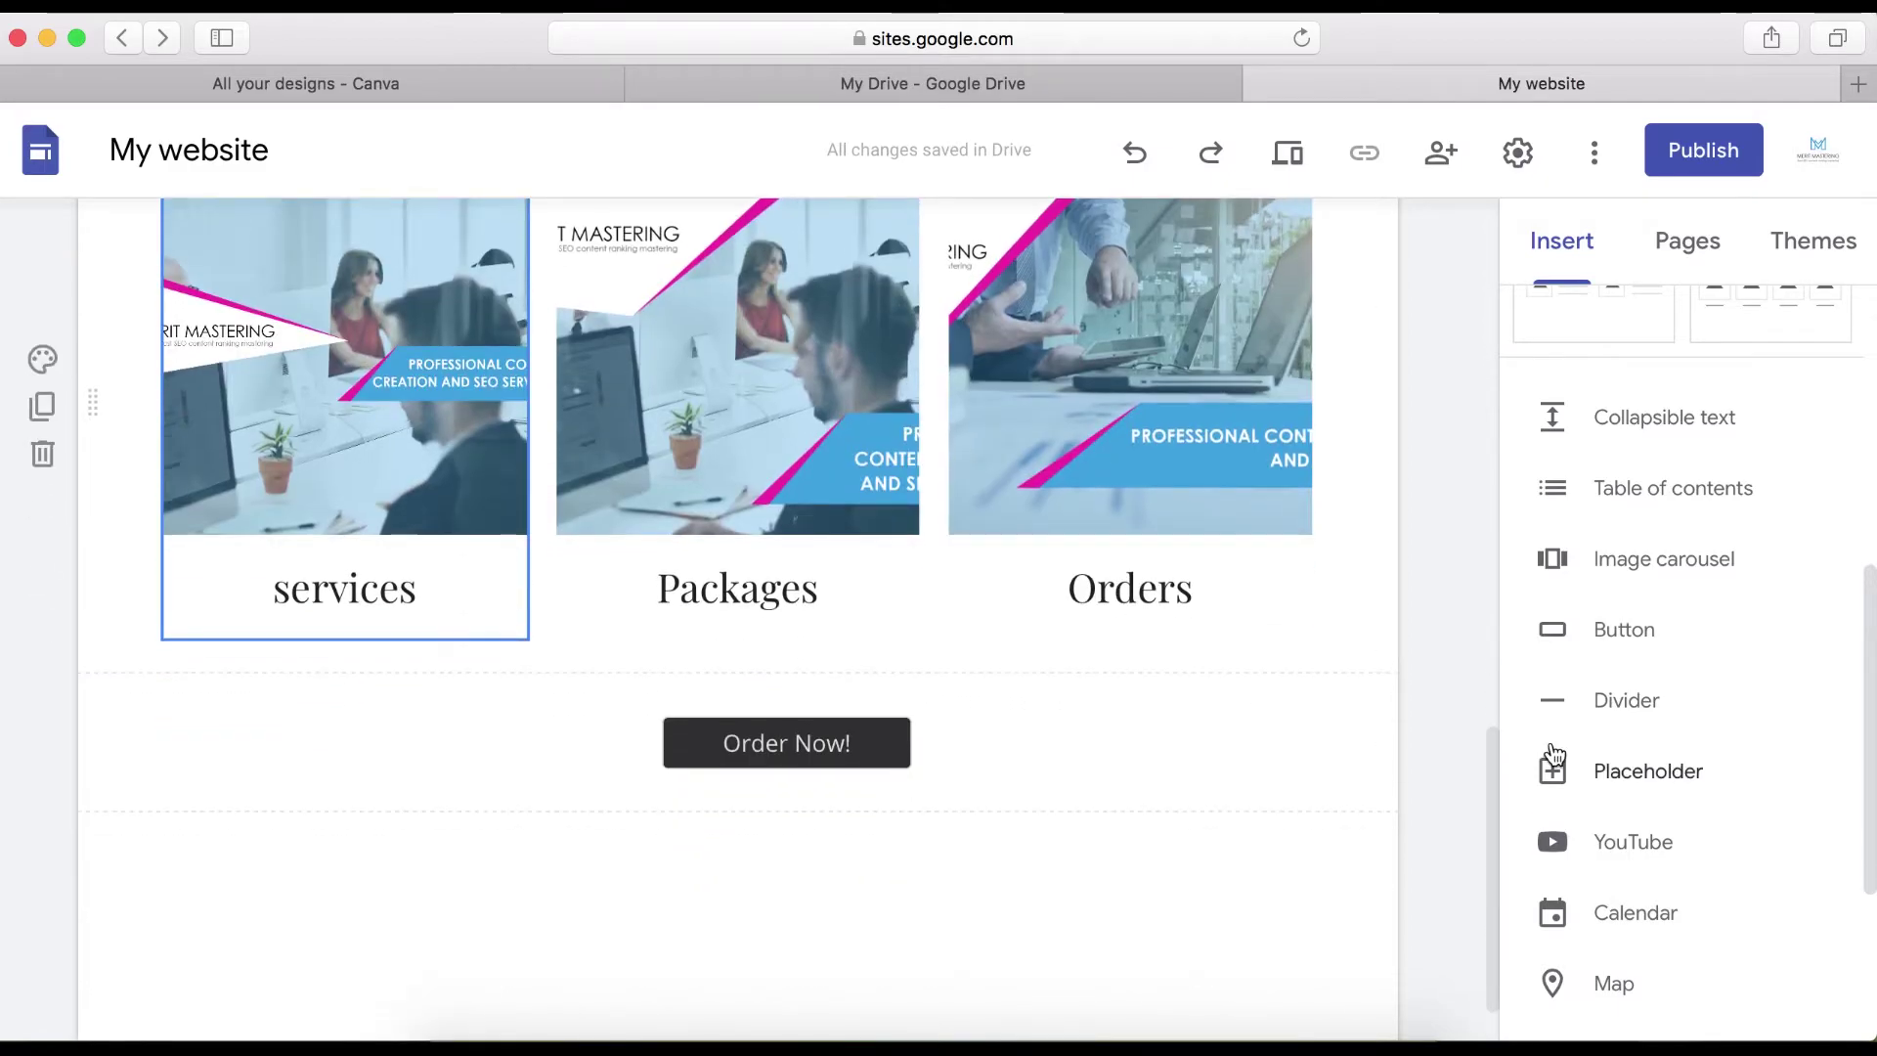
scroll(1012, 801, "up", 10)
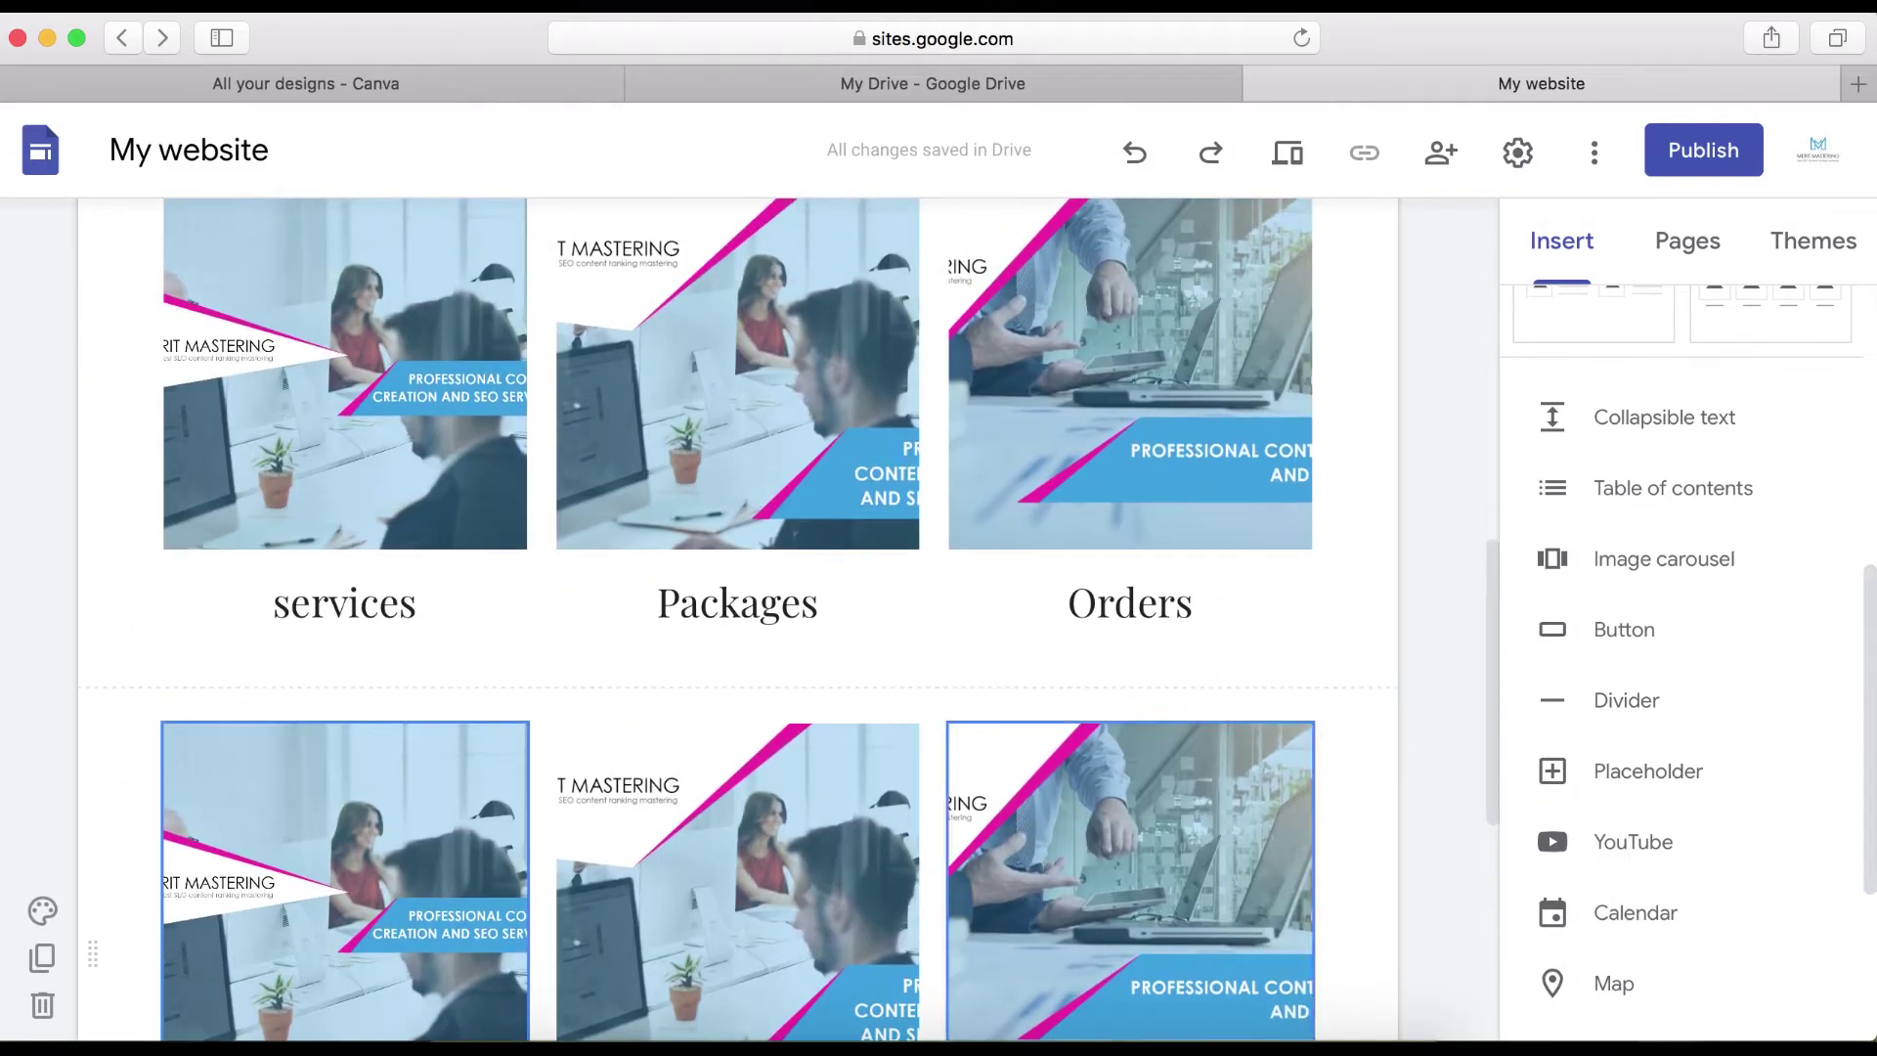
scroll(870, 734, "up", 1)
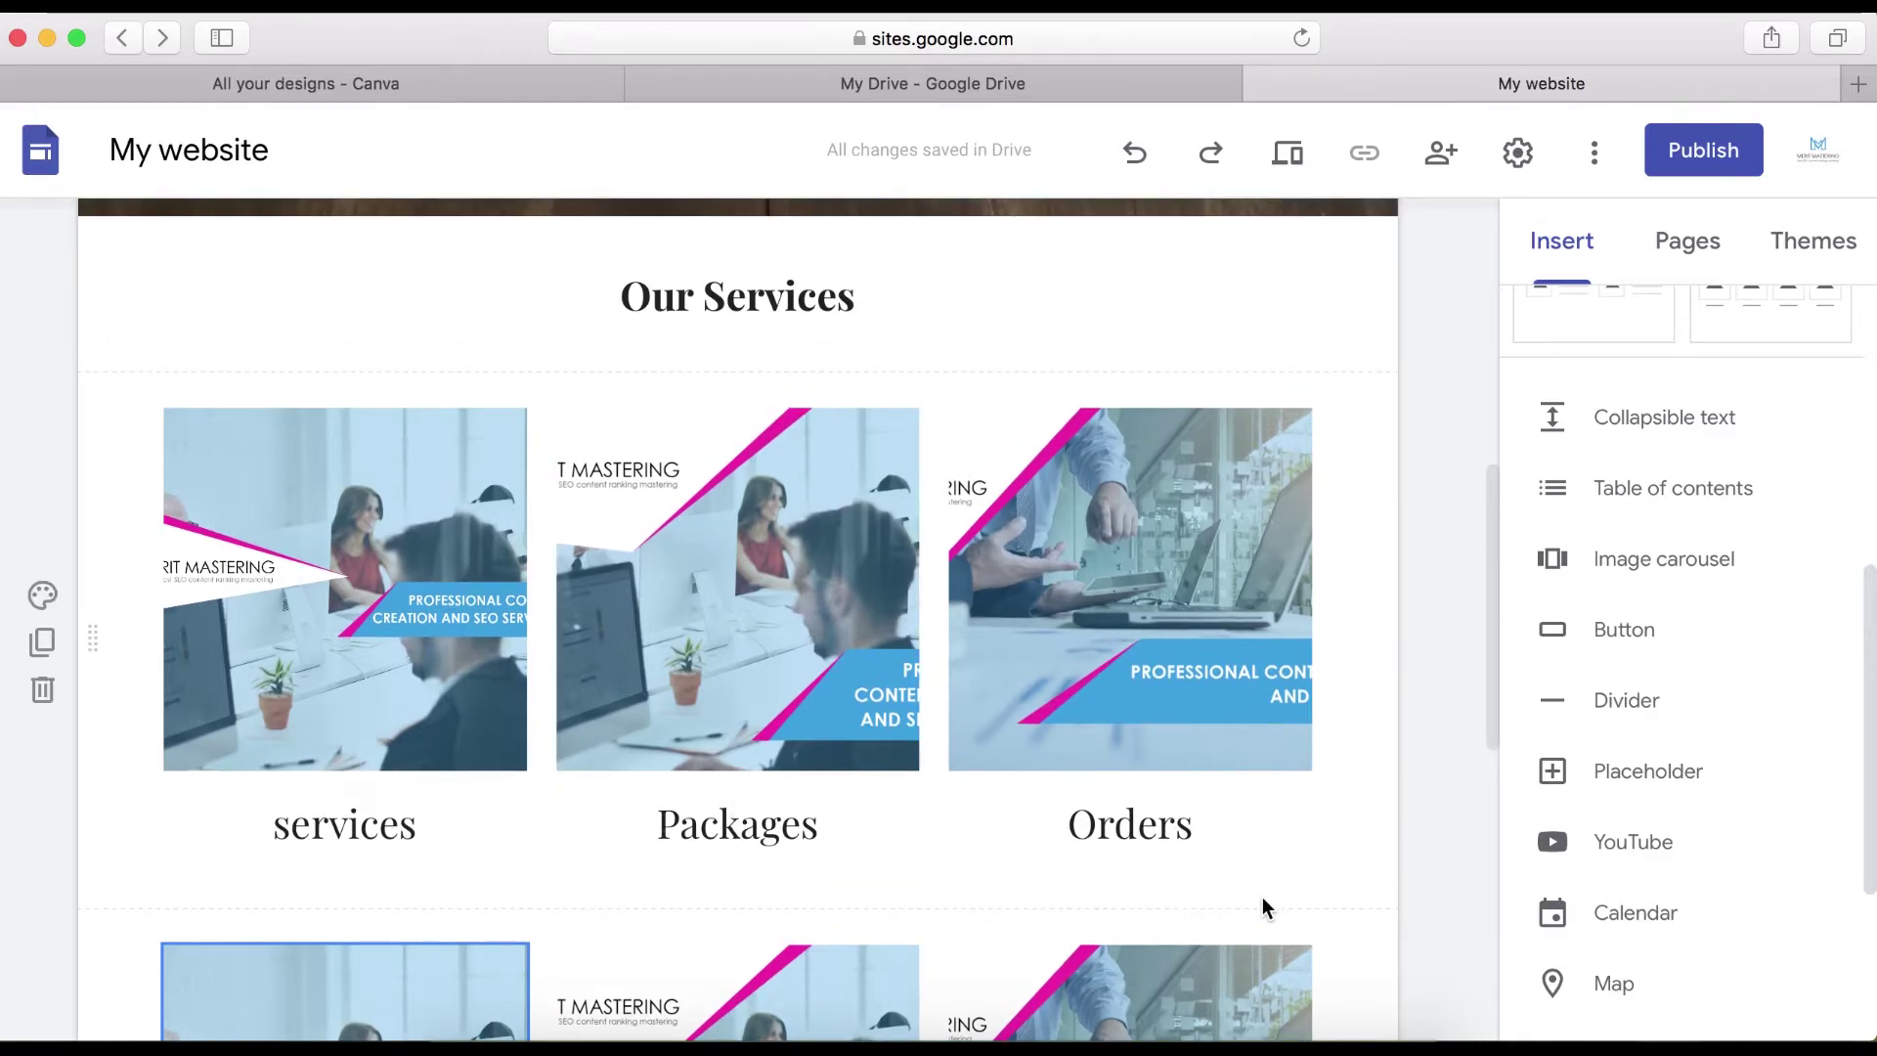
scroll(1263, 897, "up", 1)
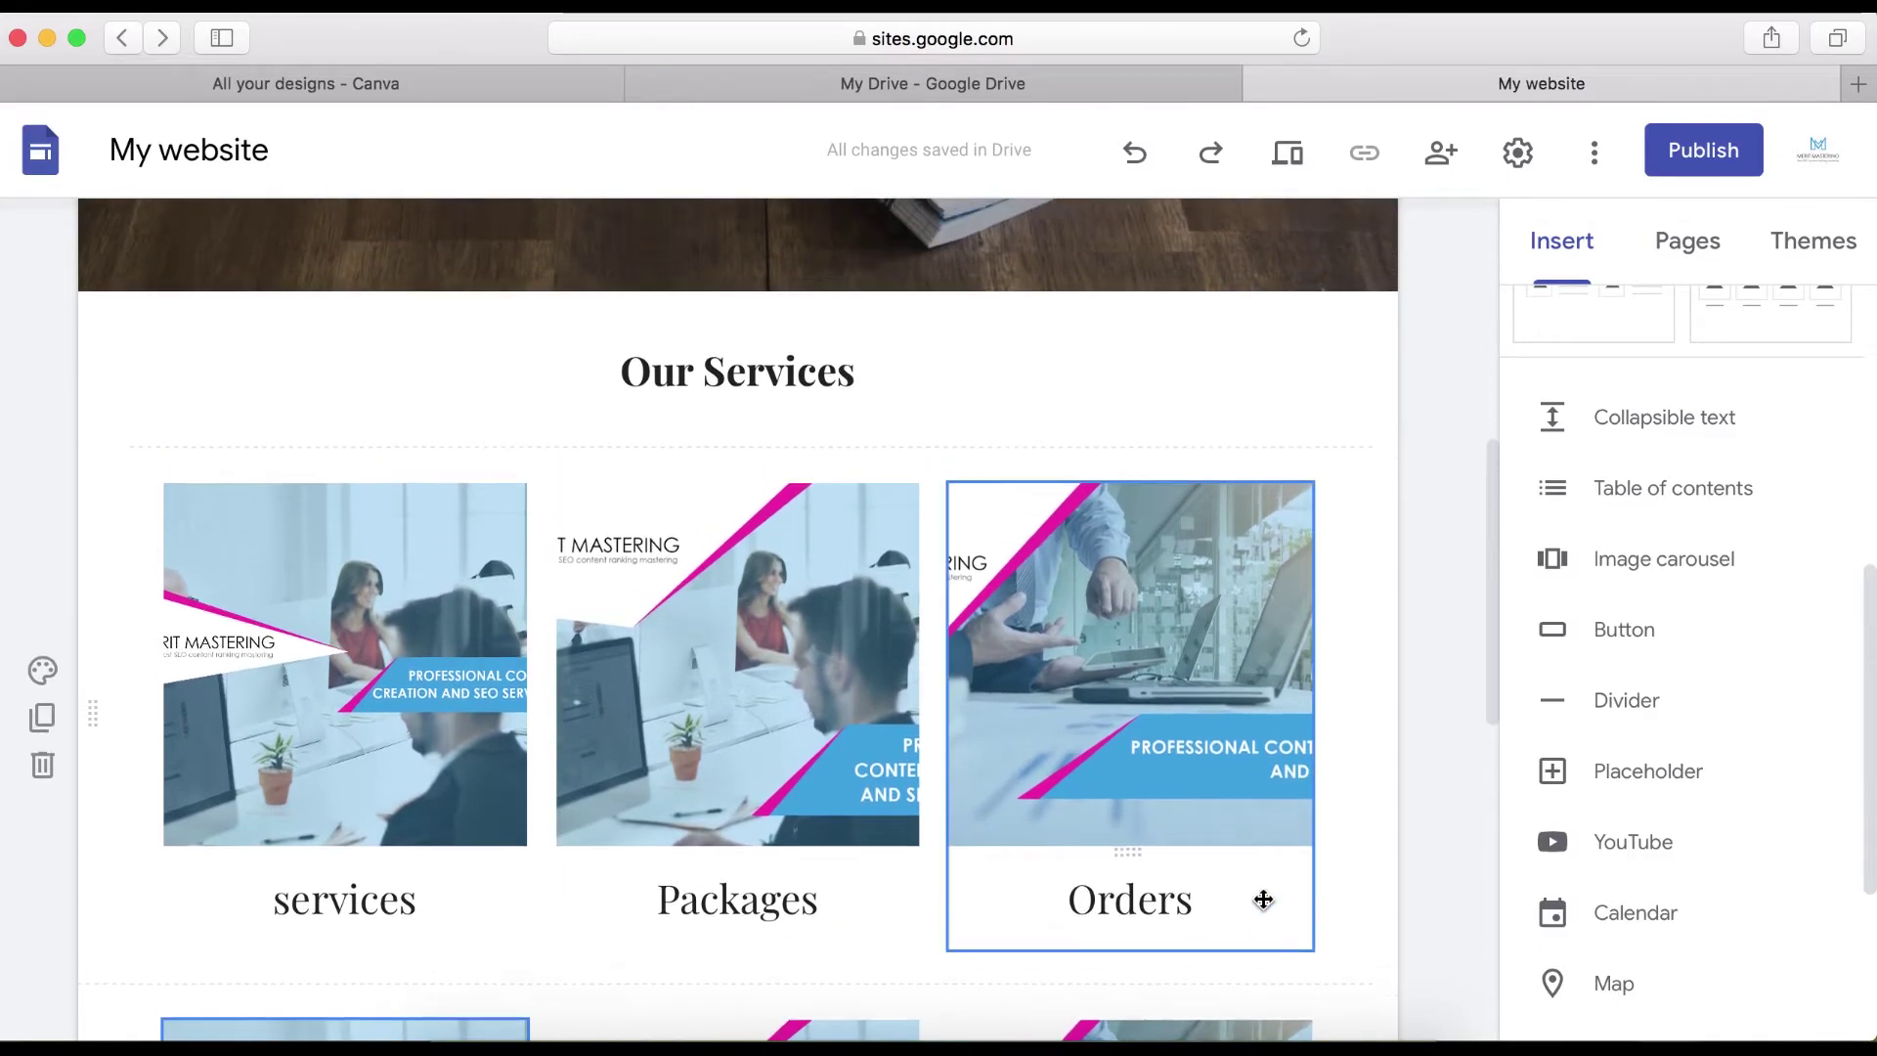
scroll(888, 978, "down", 3)
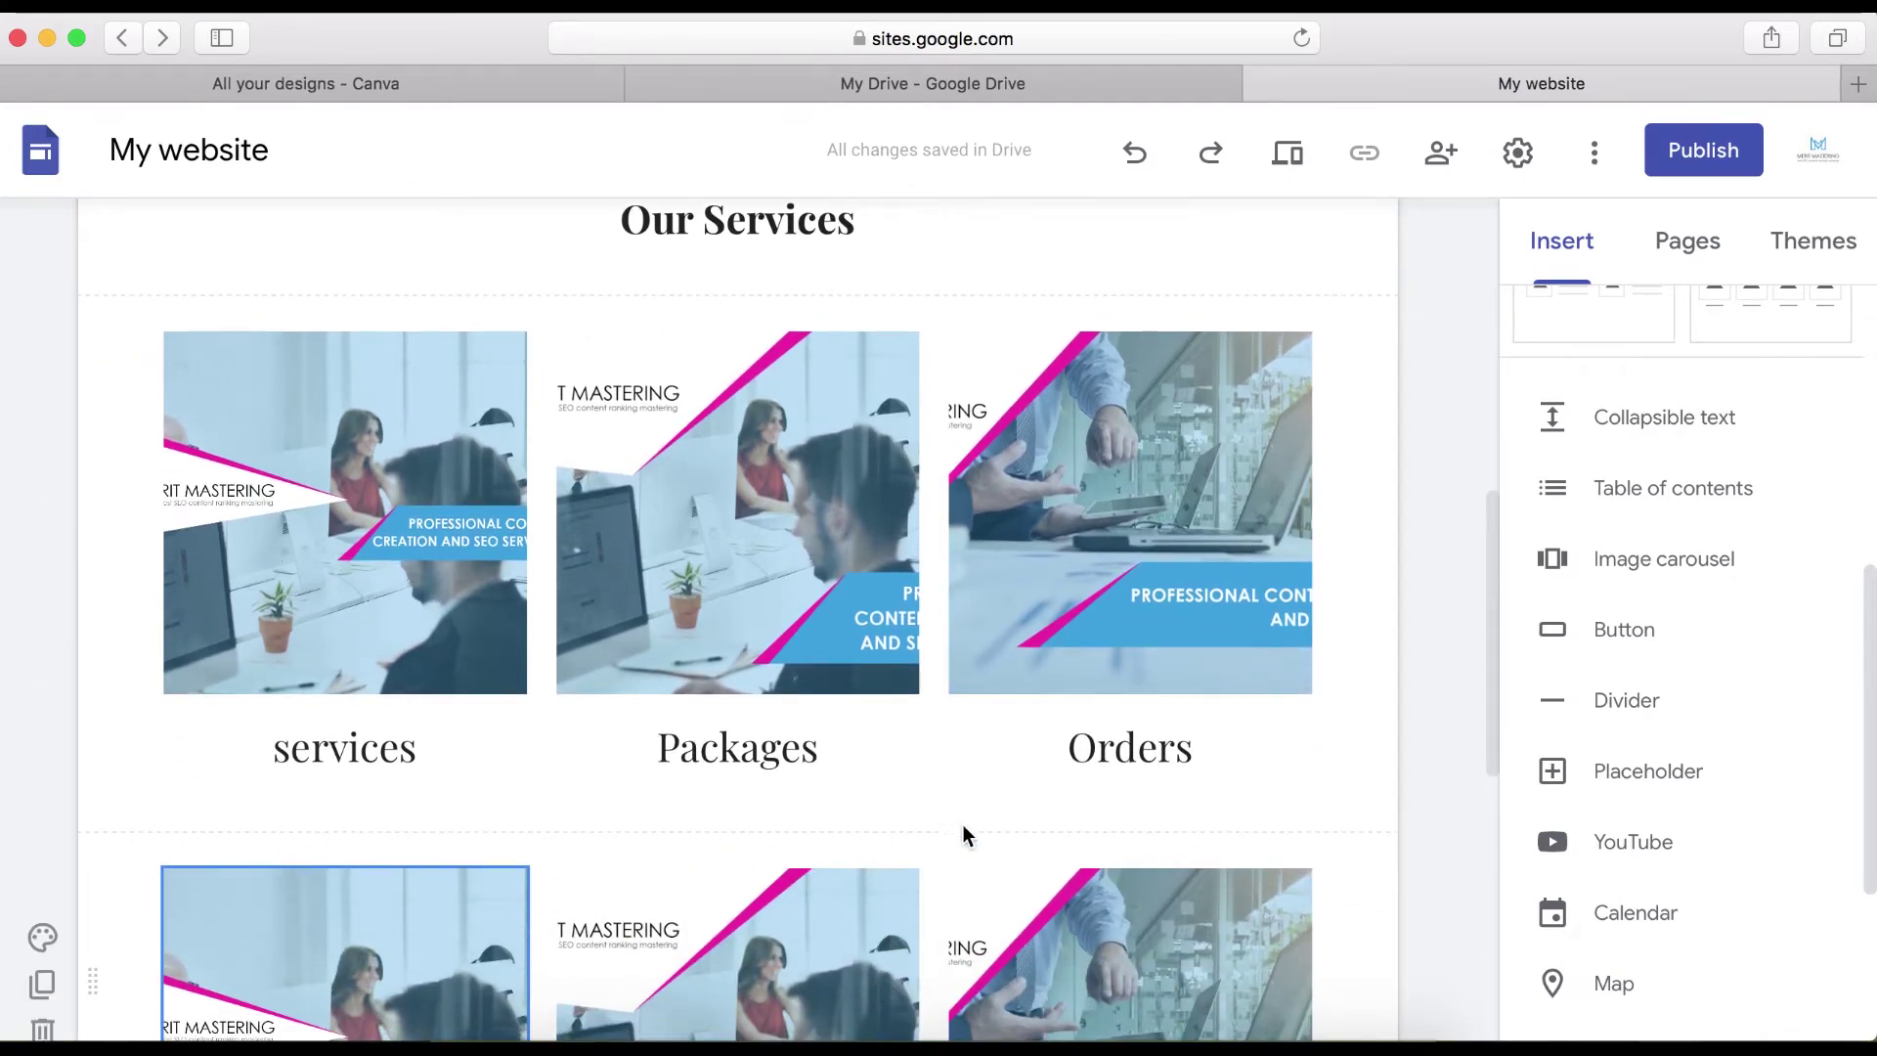
scroll(963, 836, "up", 3)
scroll(1173, 988, "down", 2)
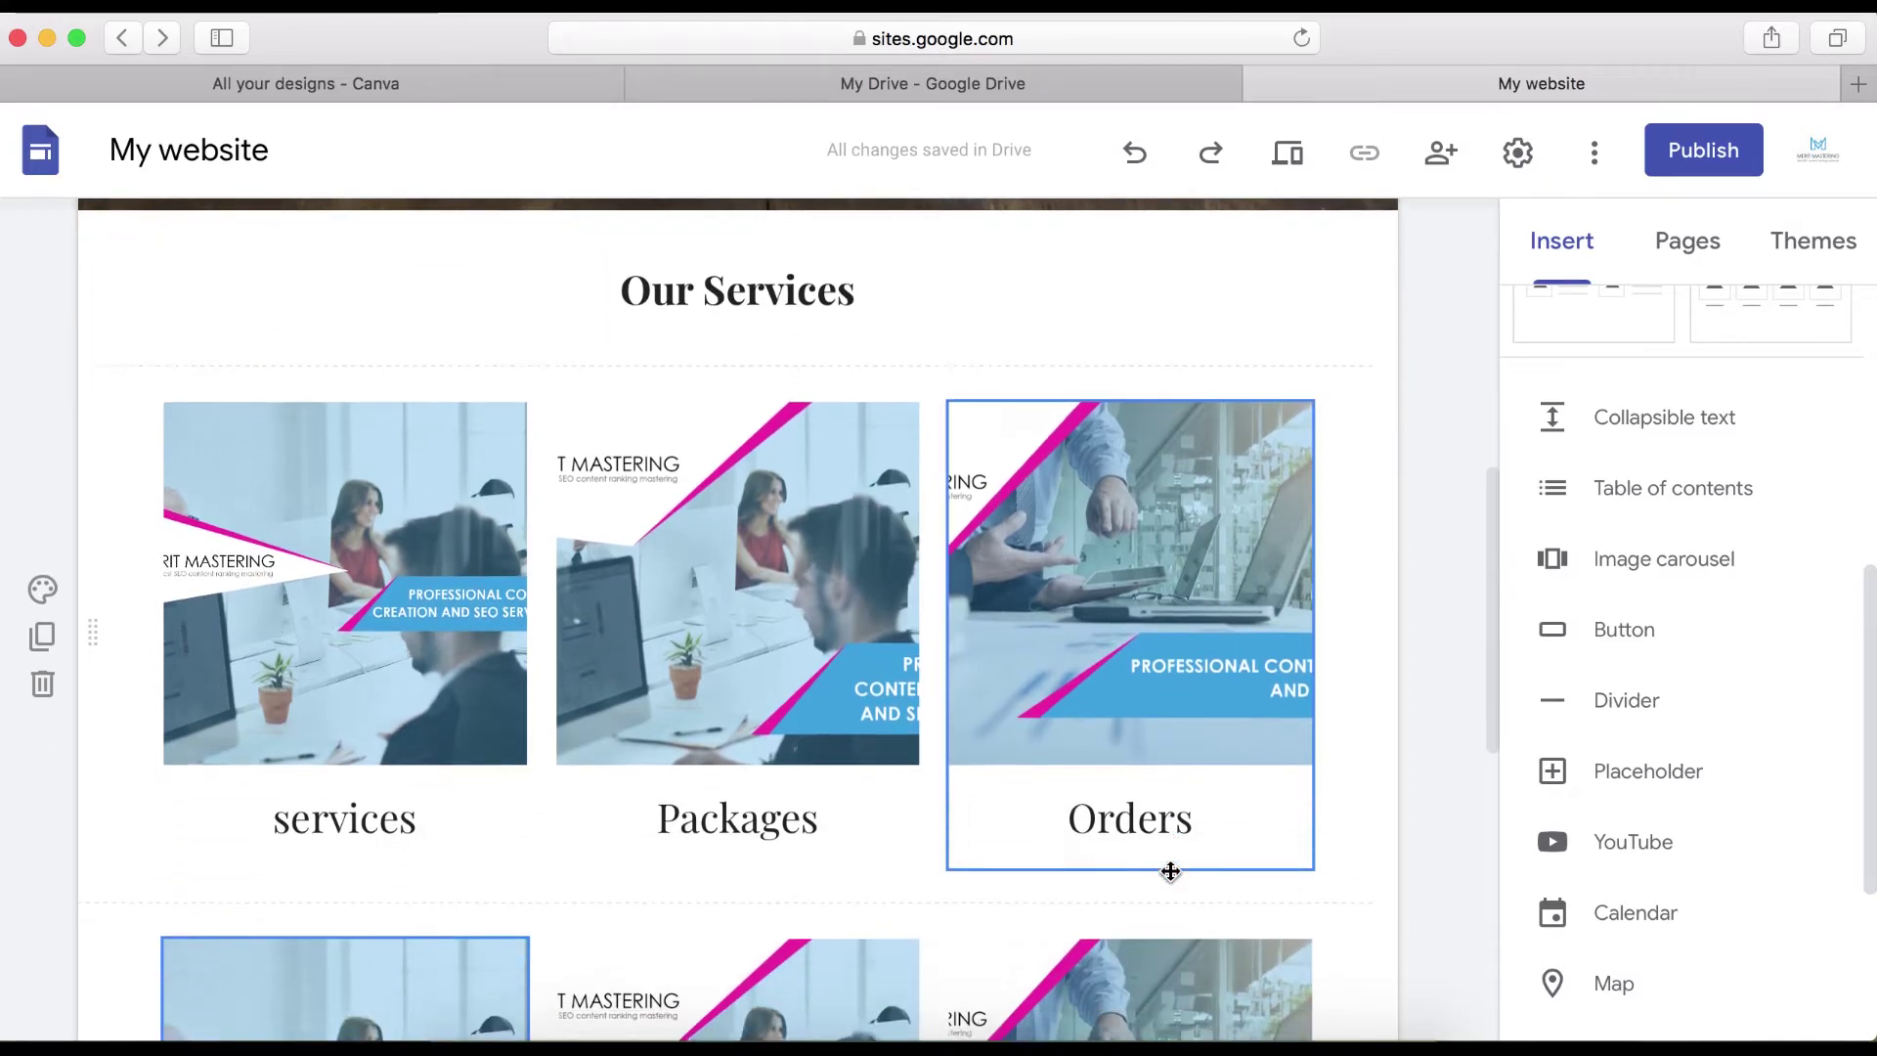
scroll(1171, 871, "down", 2)
left_click(1603, 719)
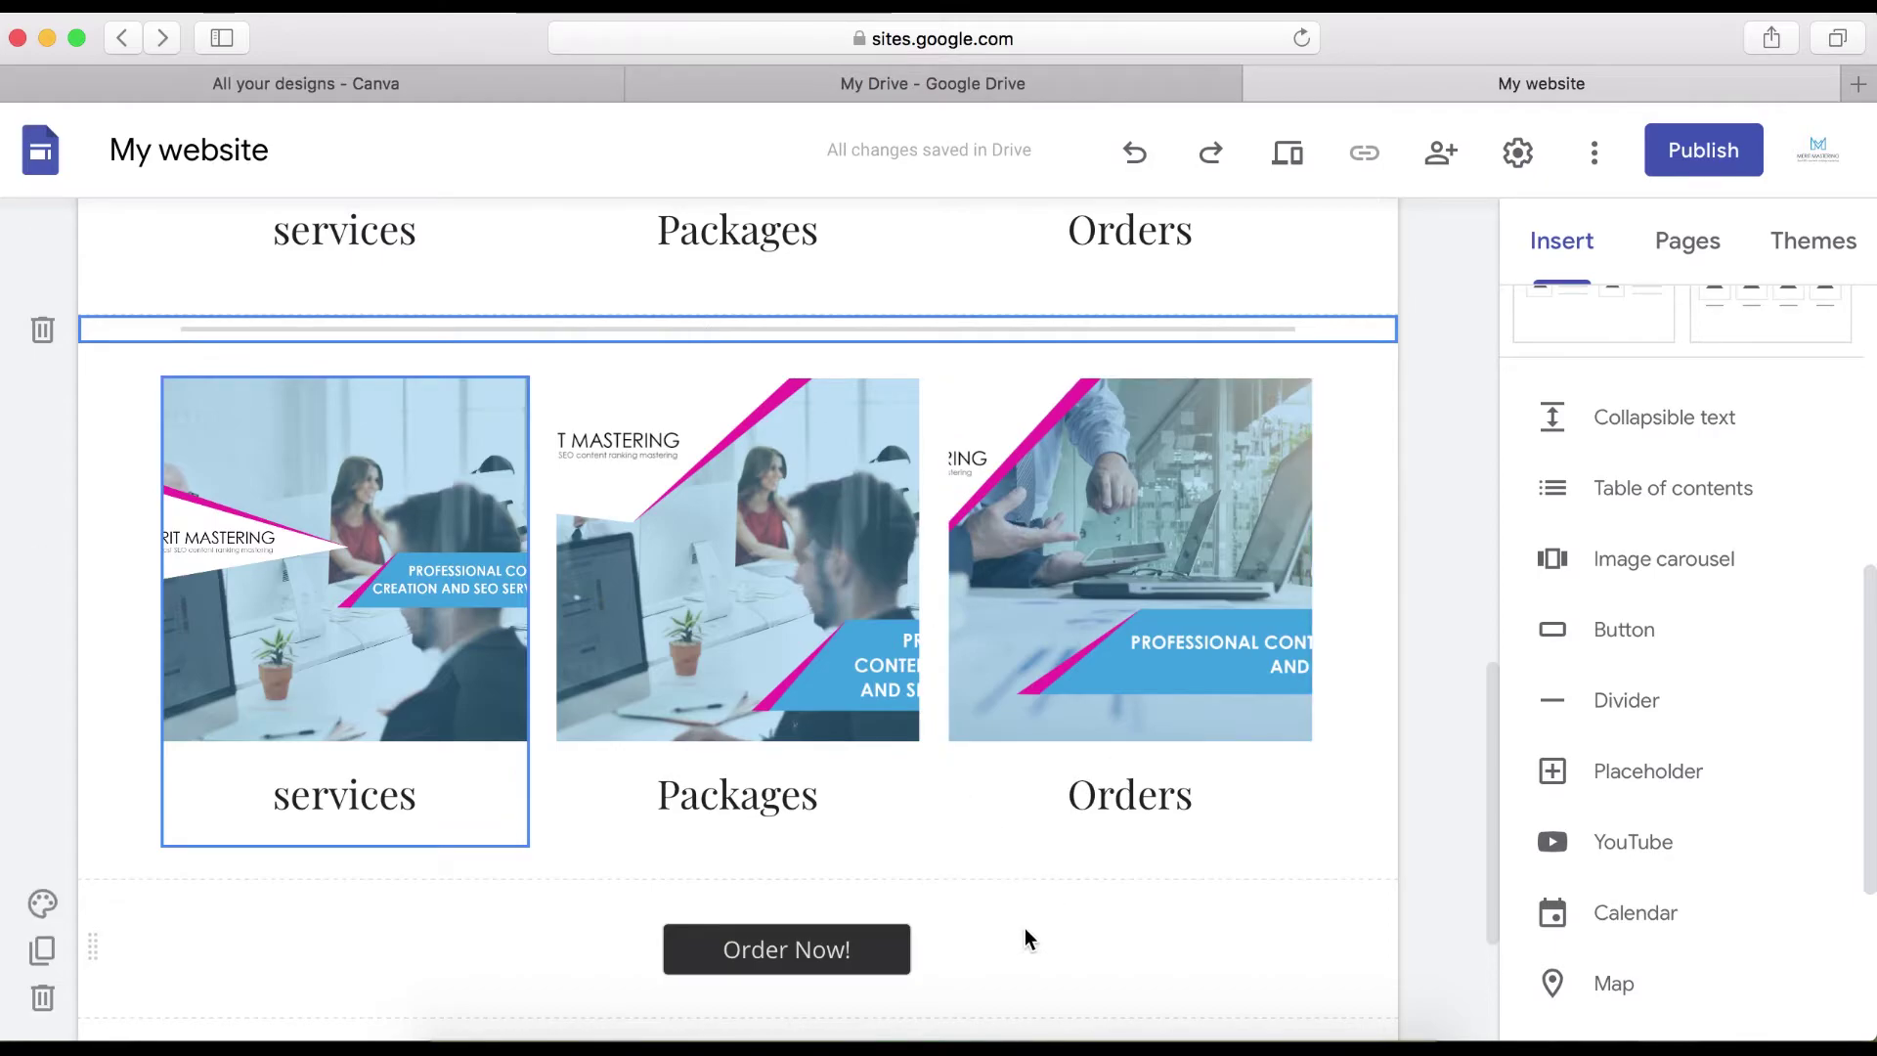
- Paste a copy of the services, Packages and Orders image row below the divider with Ctrl+V
scroll(1025, 929, "down", 3)
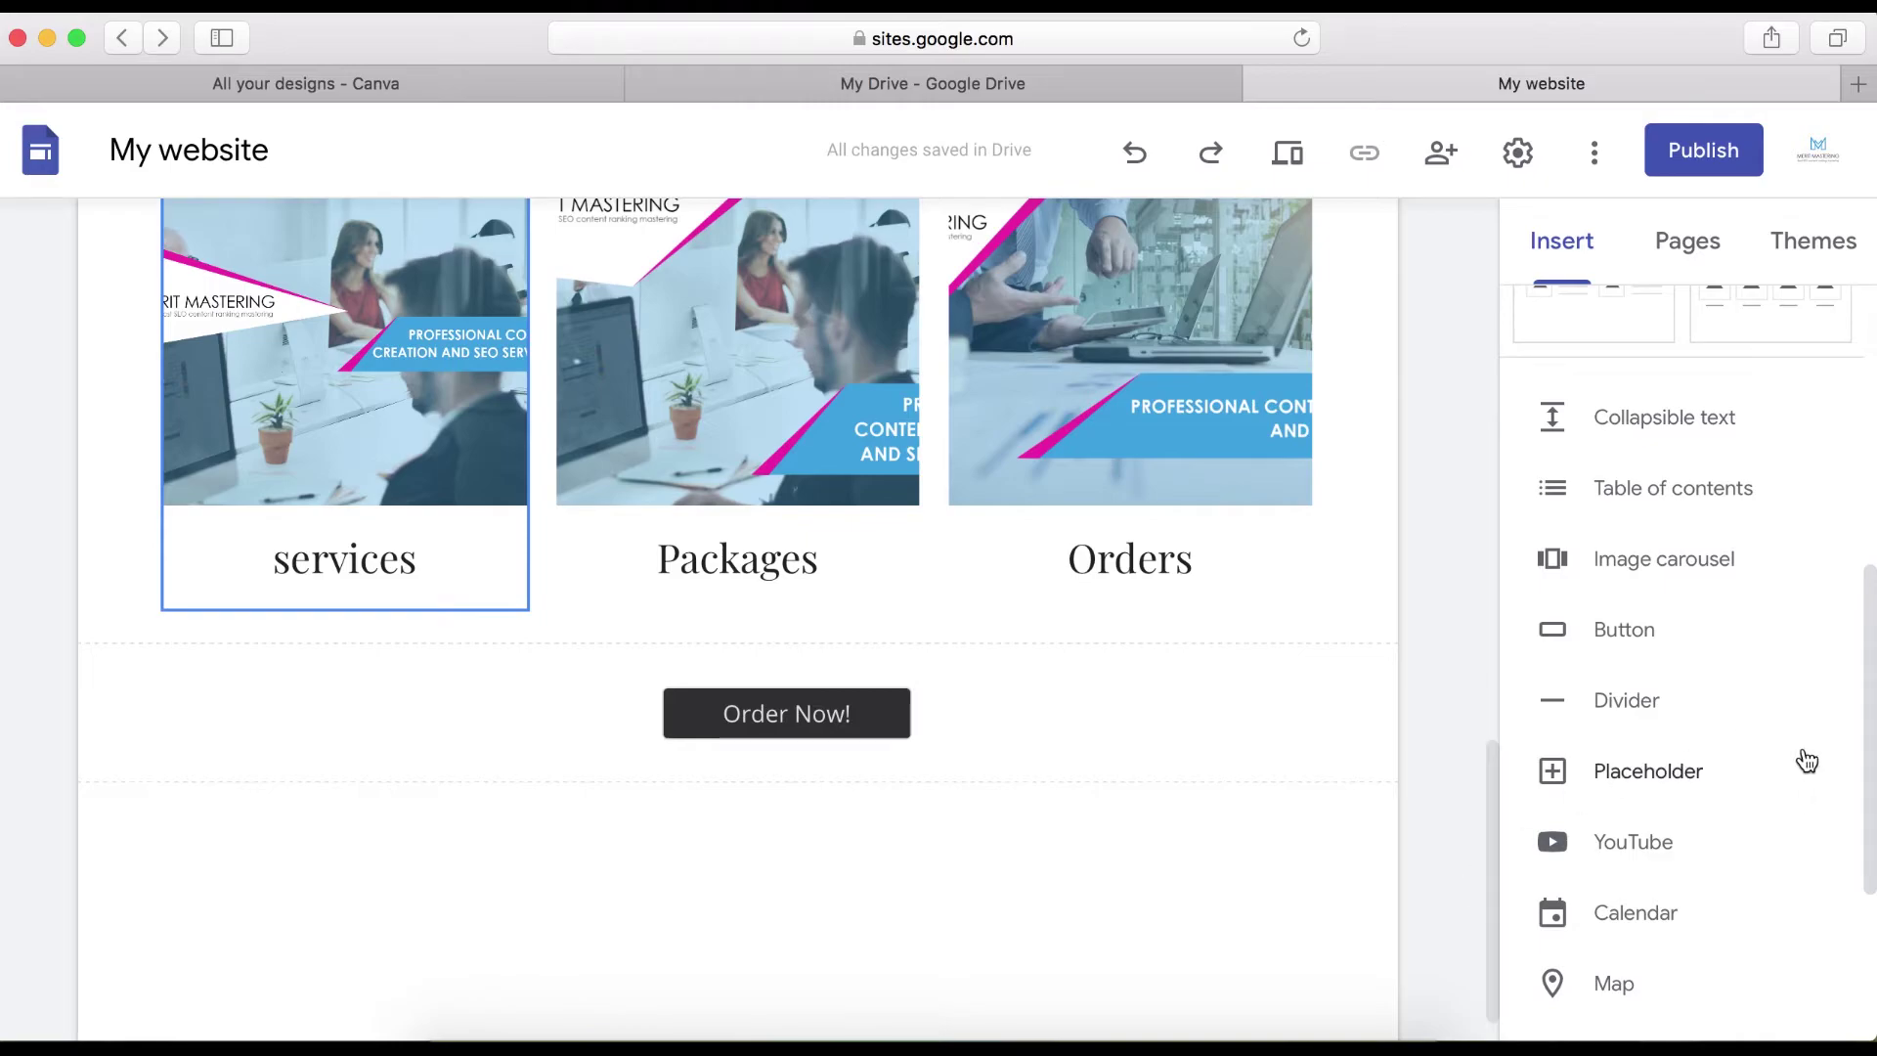
scroll(1729, 878, "down", 3)
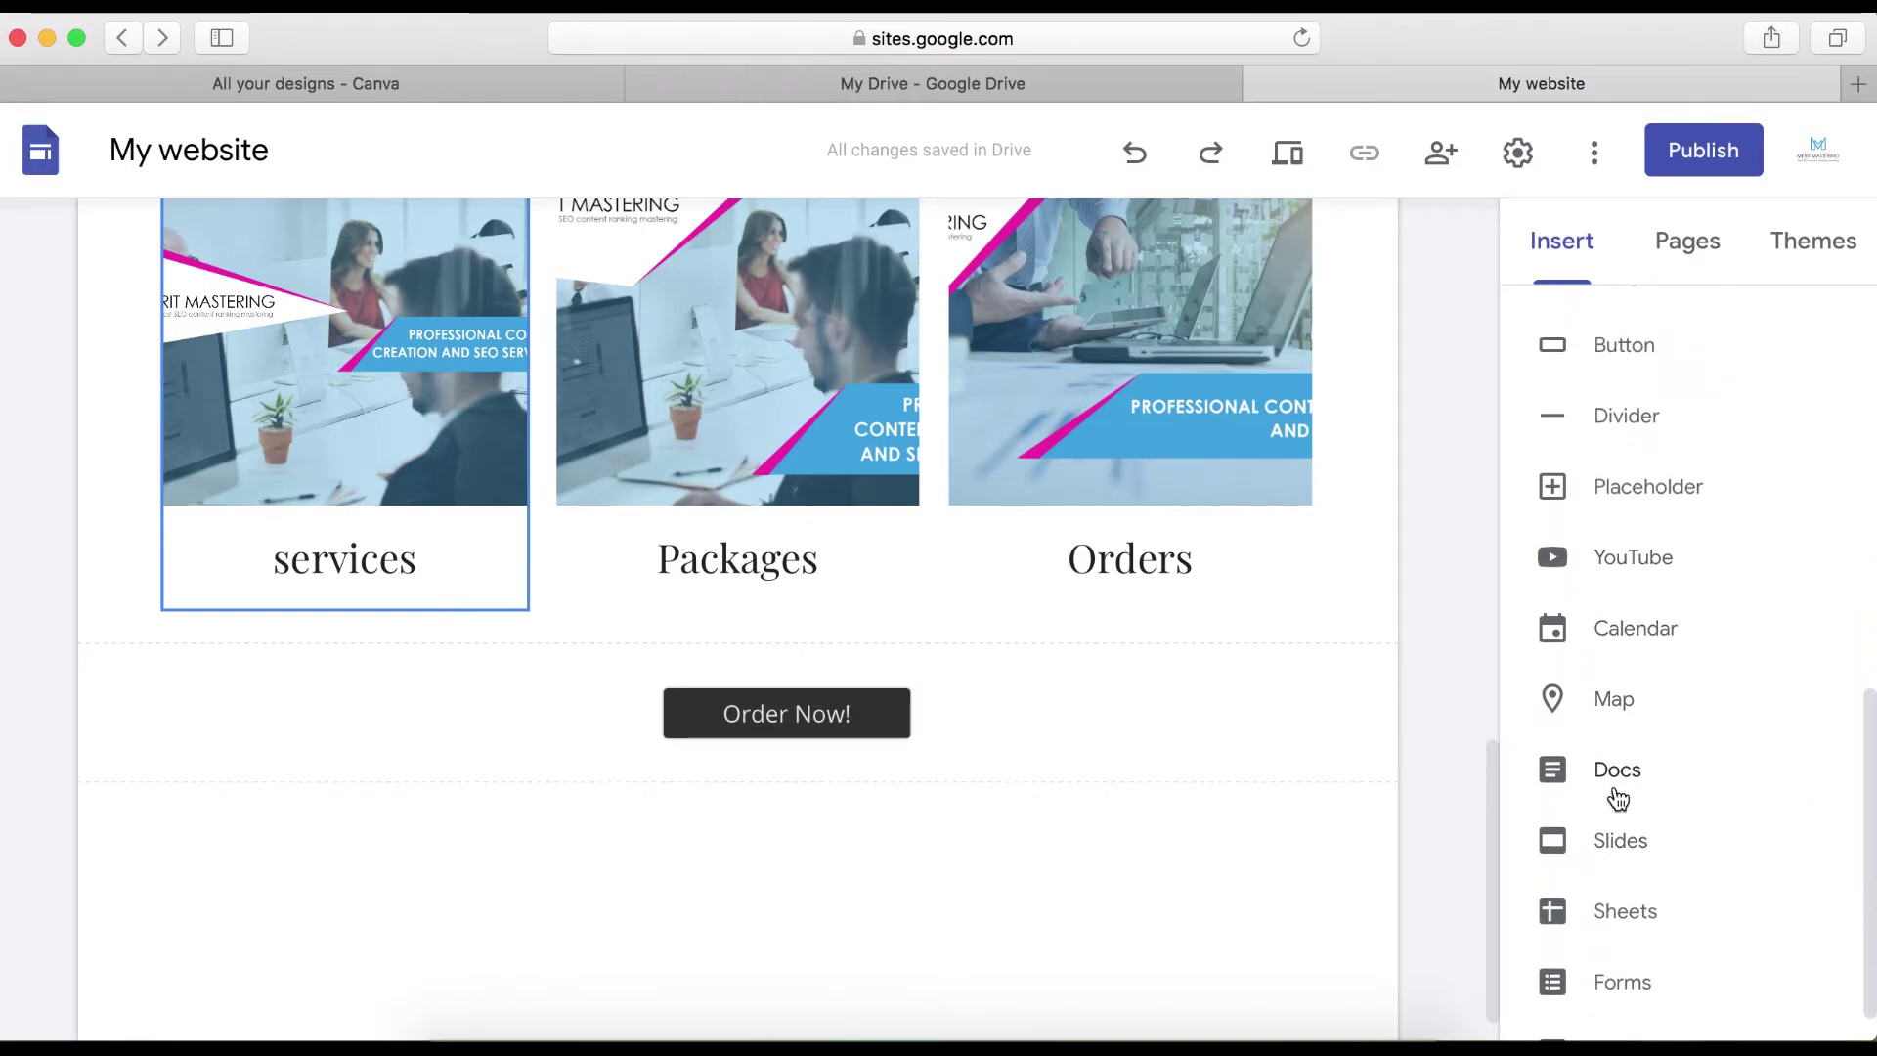
scroll(1643, 945, "down", 1)
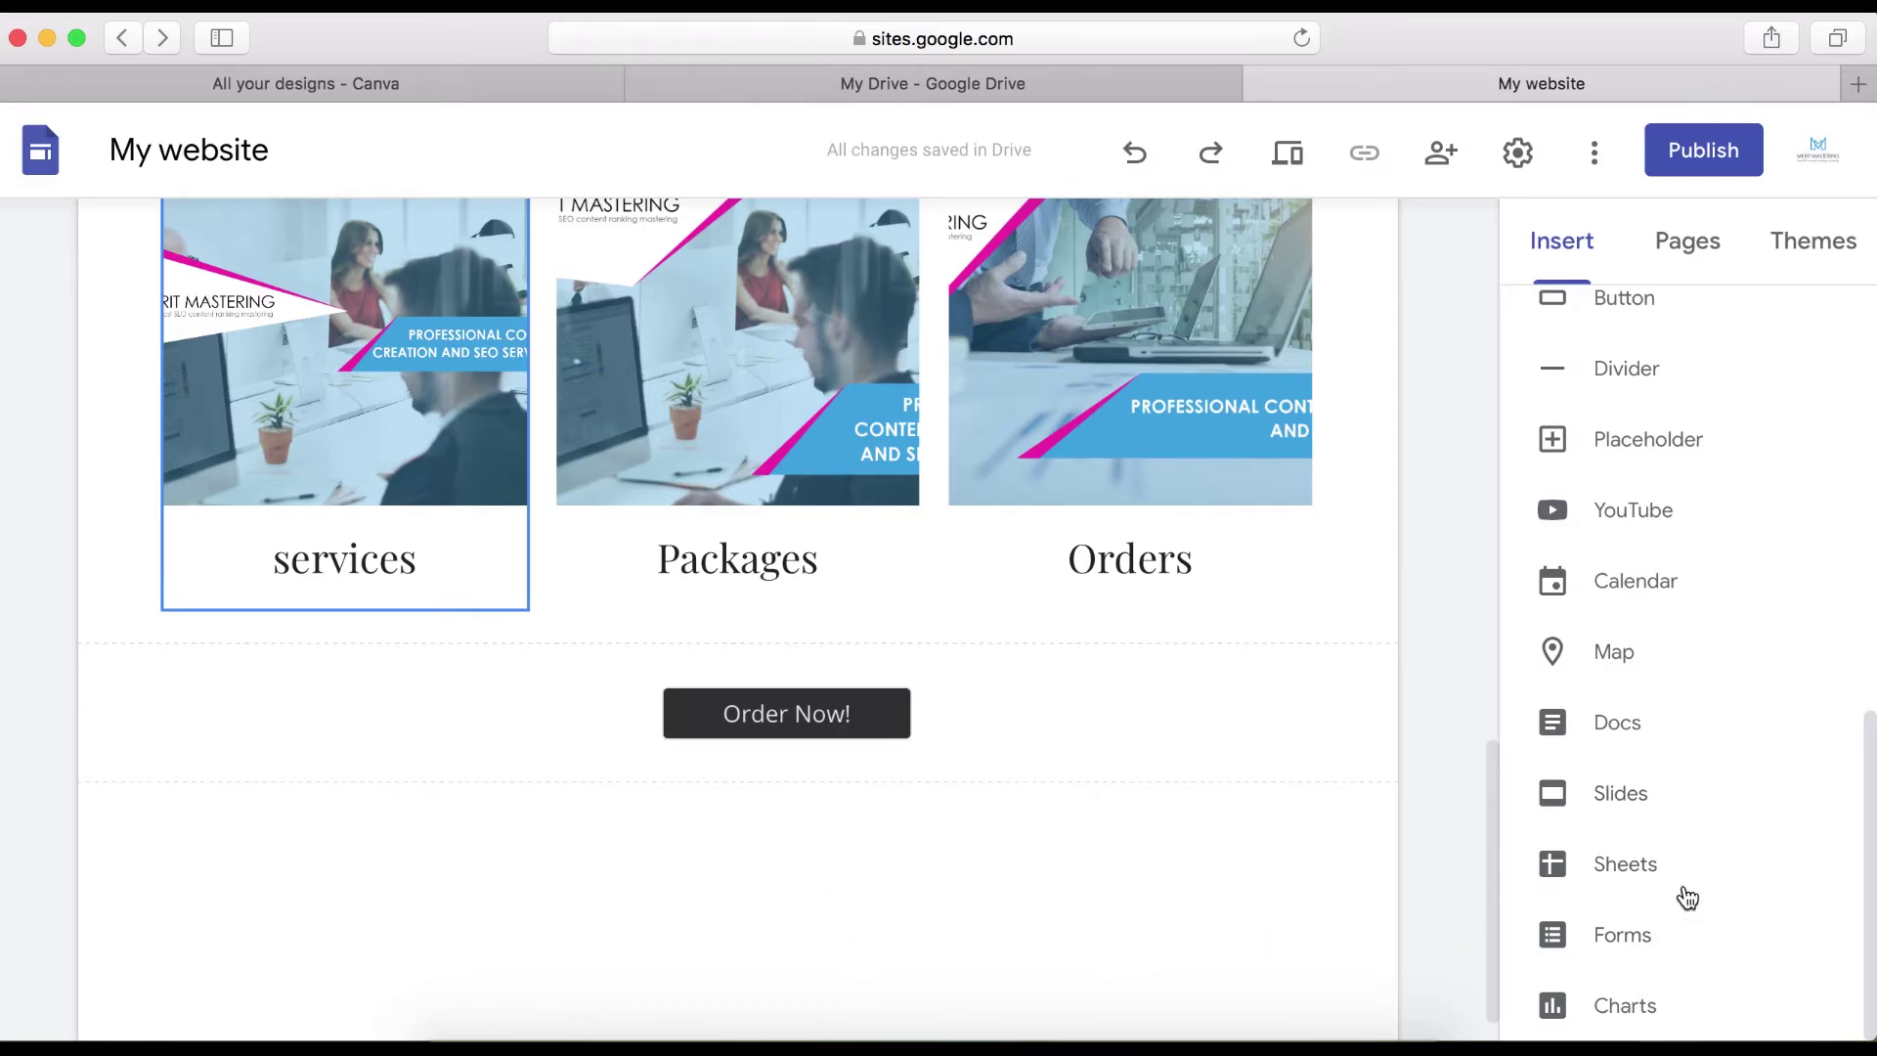
key("ctrl+v")
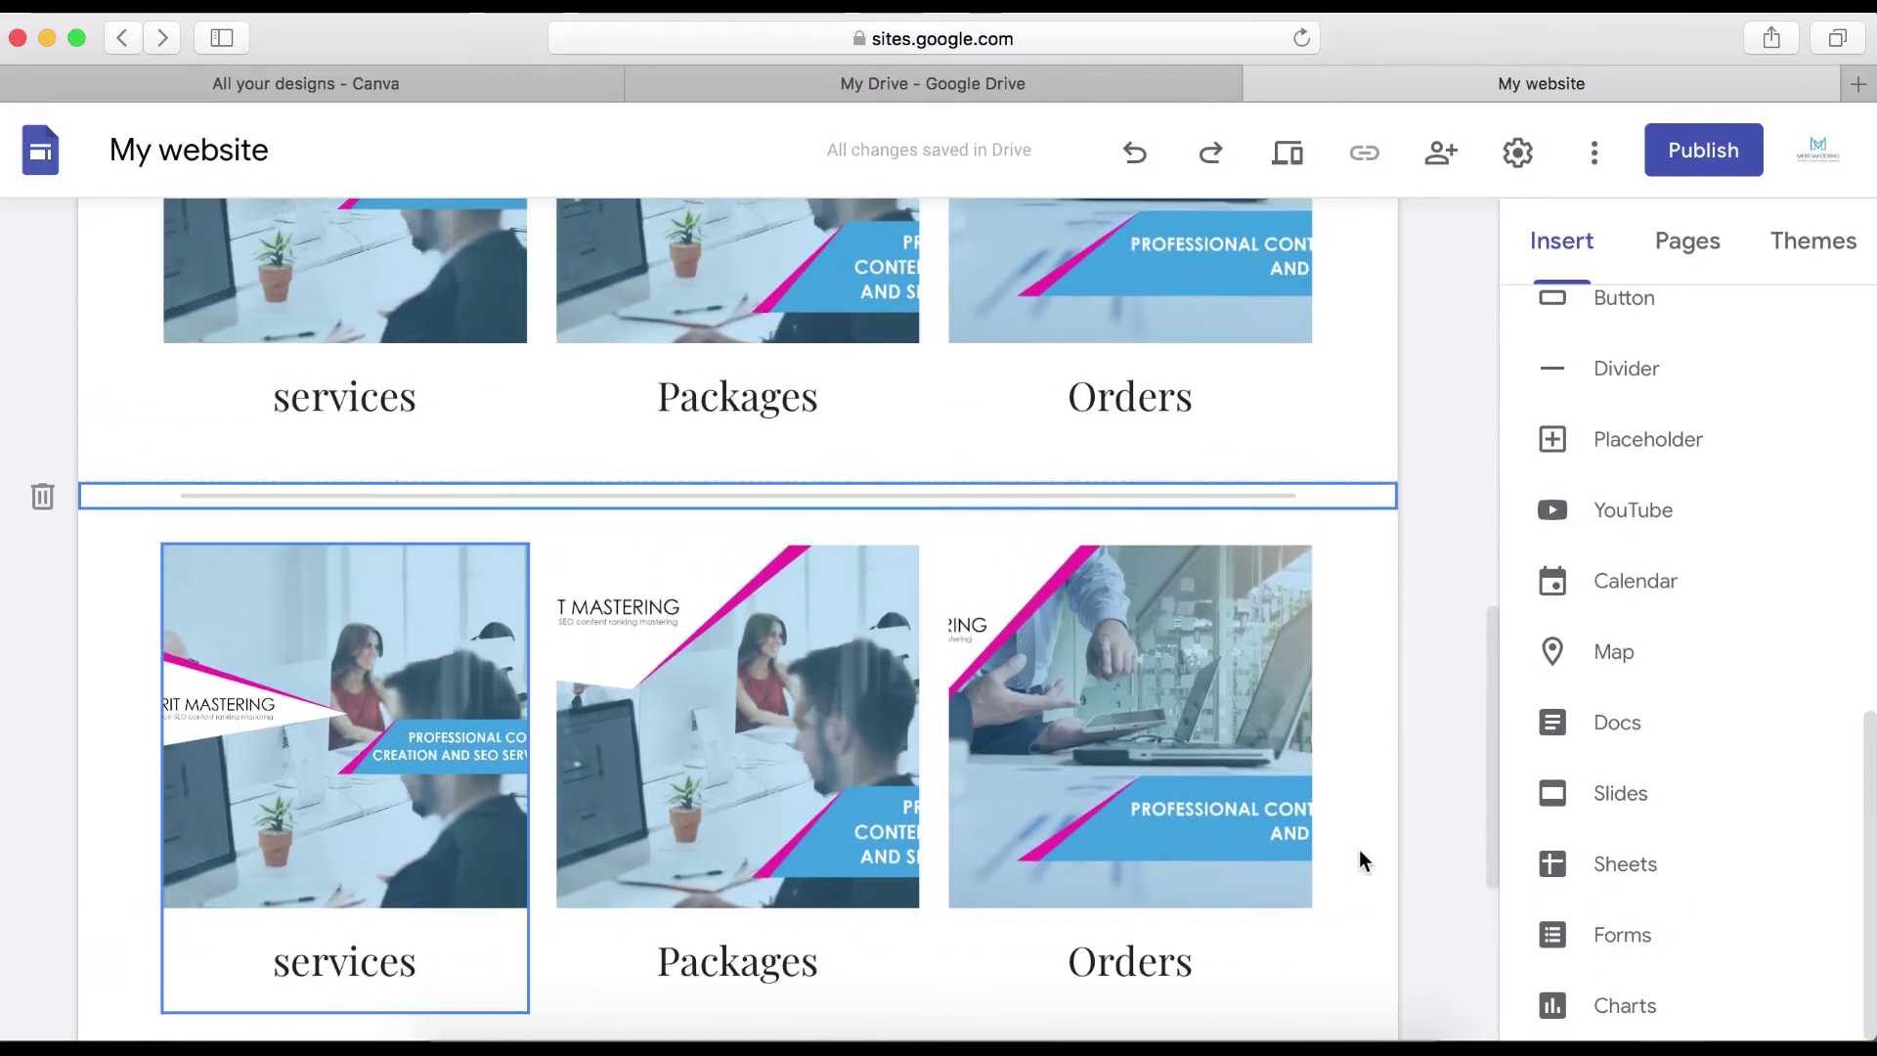
scroll(1398, 459, "up", 5)
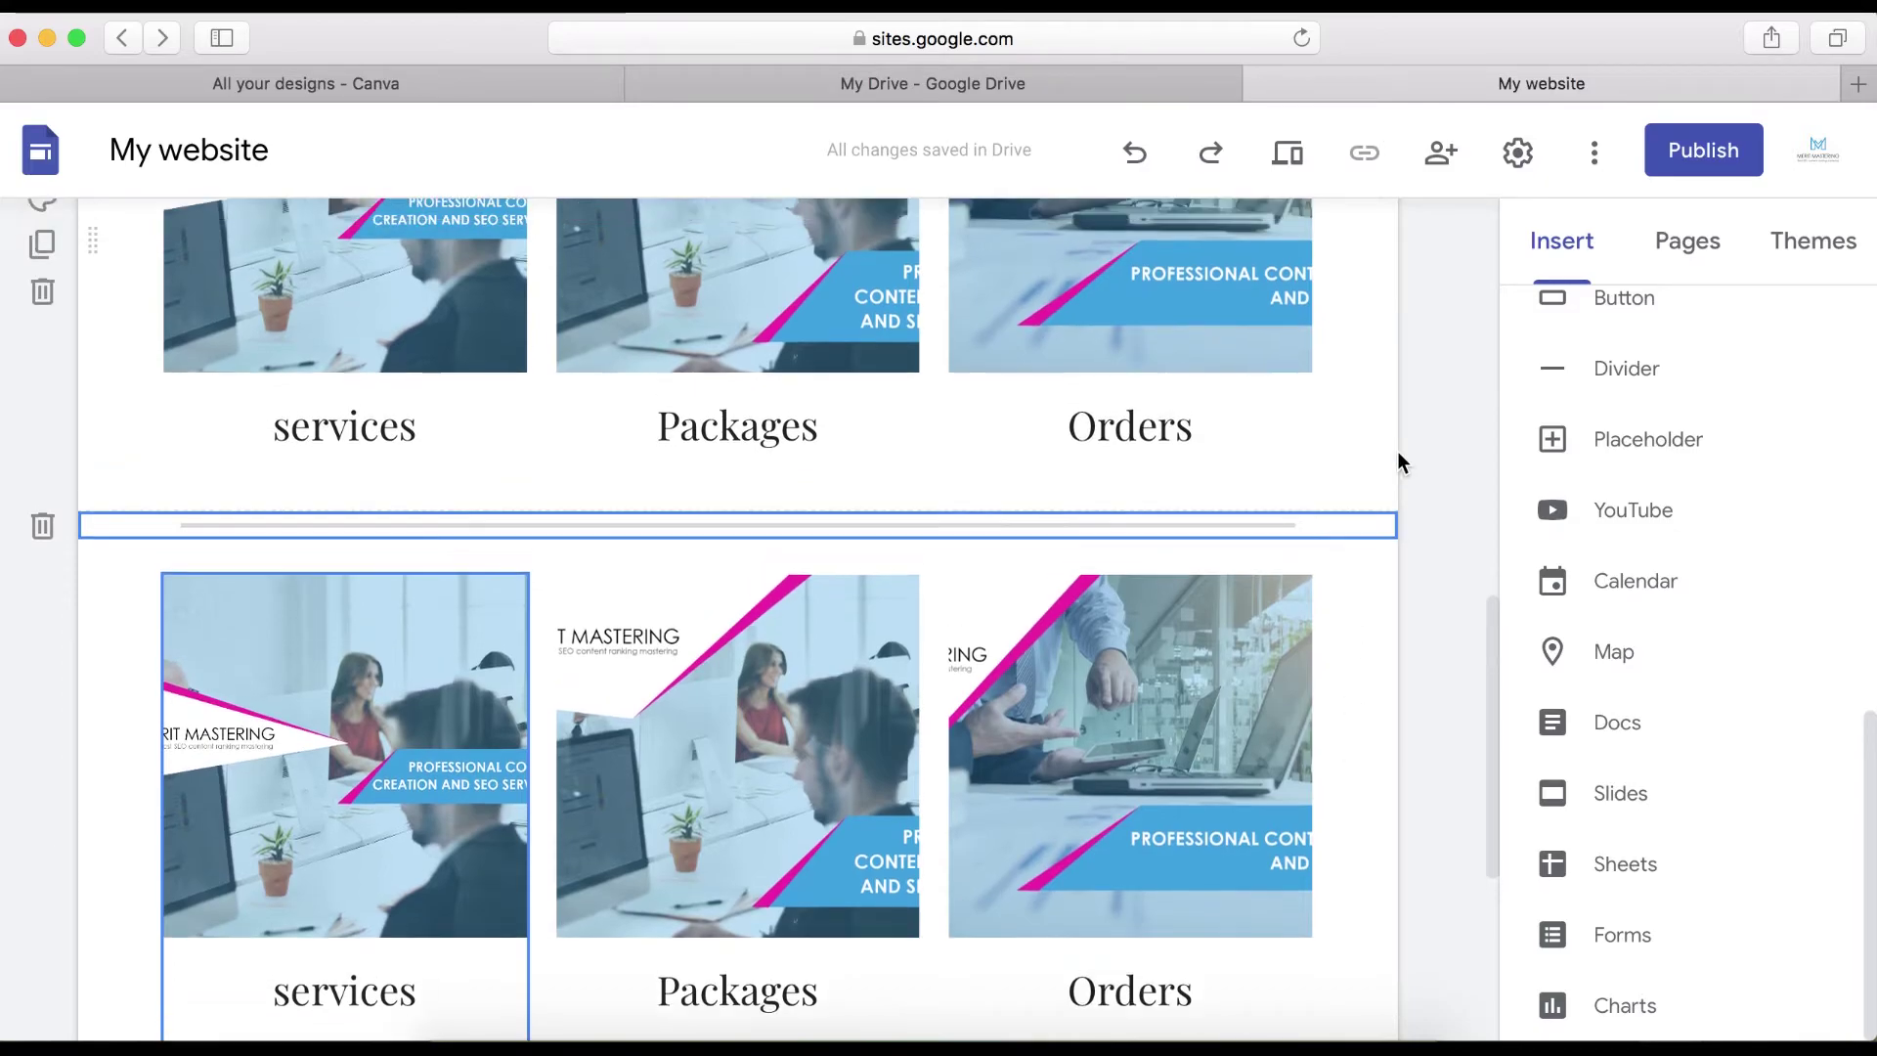
scroll(1398, 453, "up", 1)
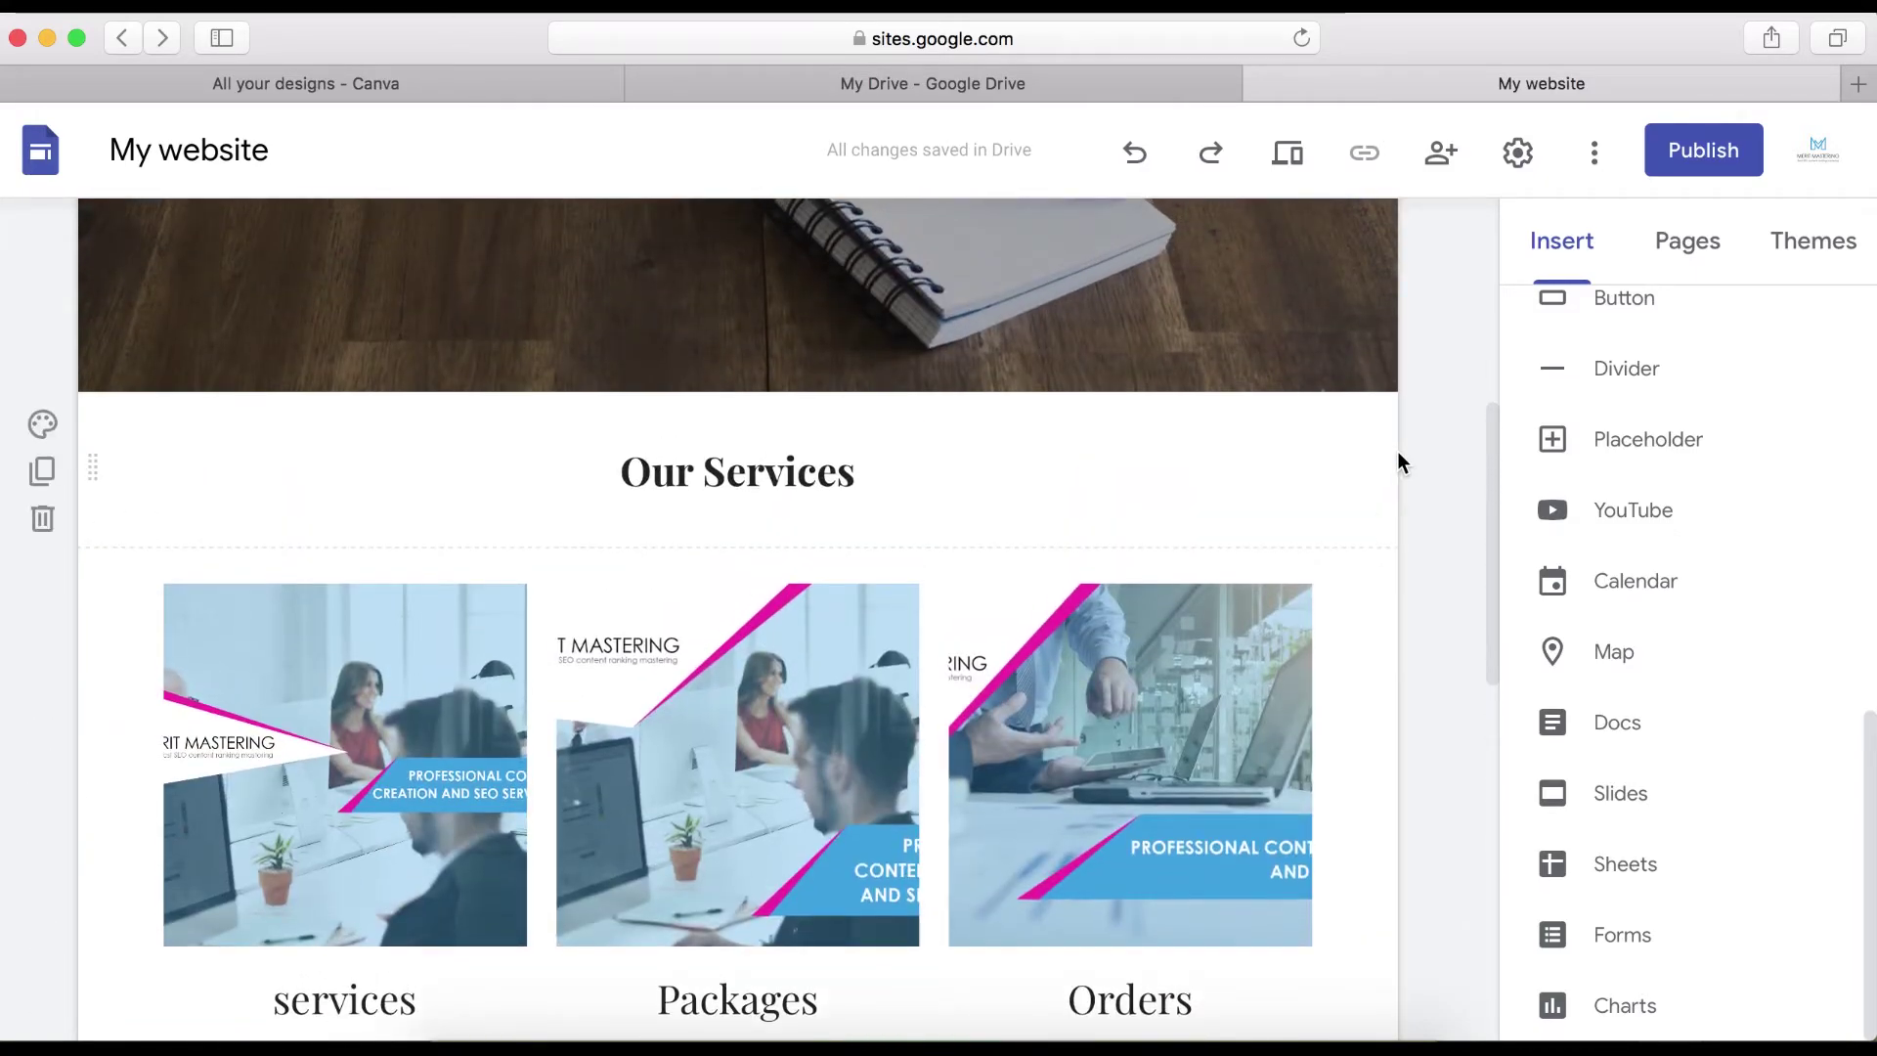
scroll(1398, 460, "up", 6)
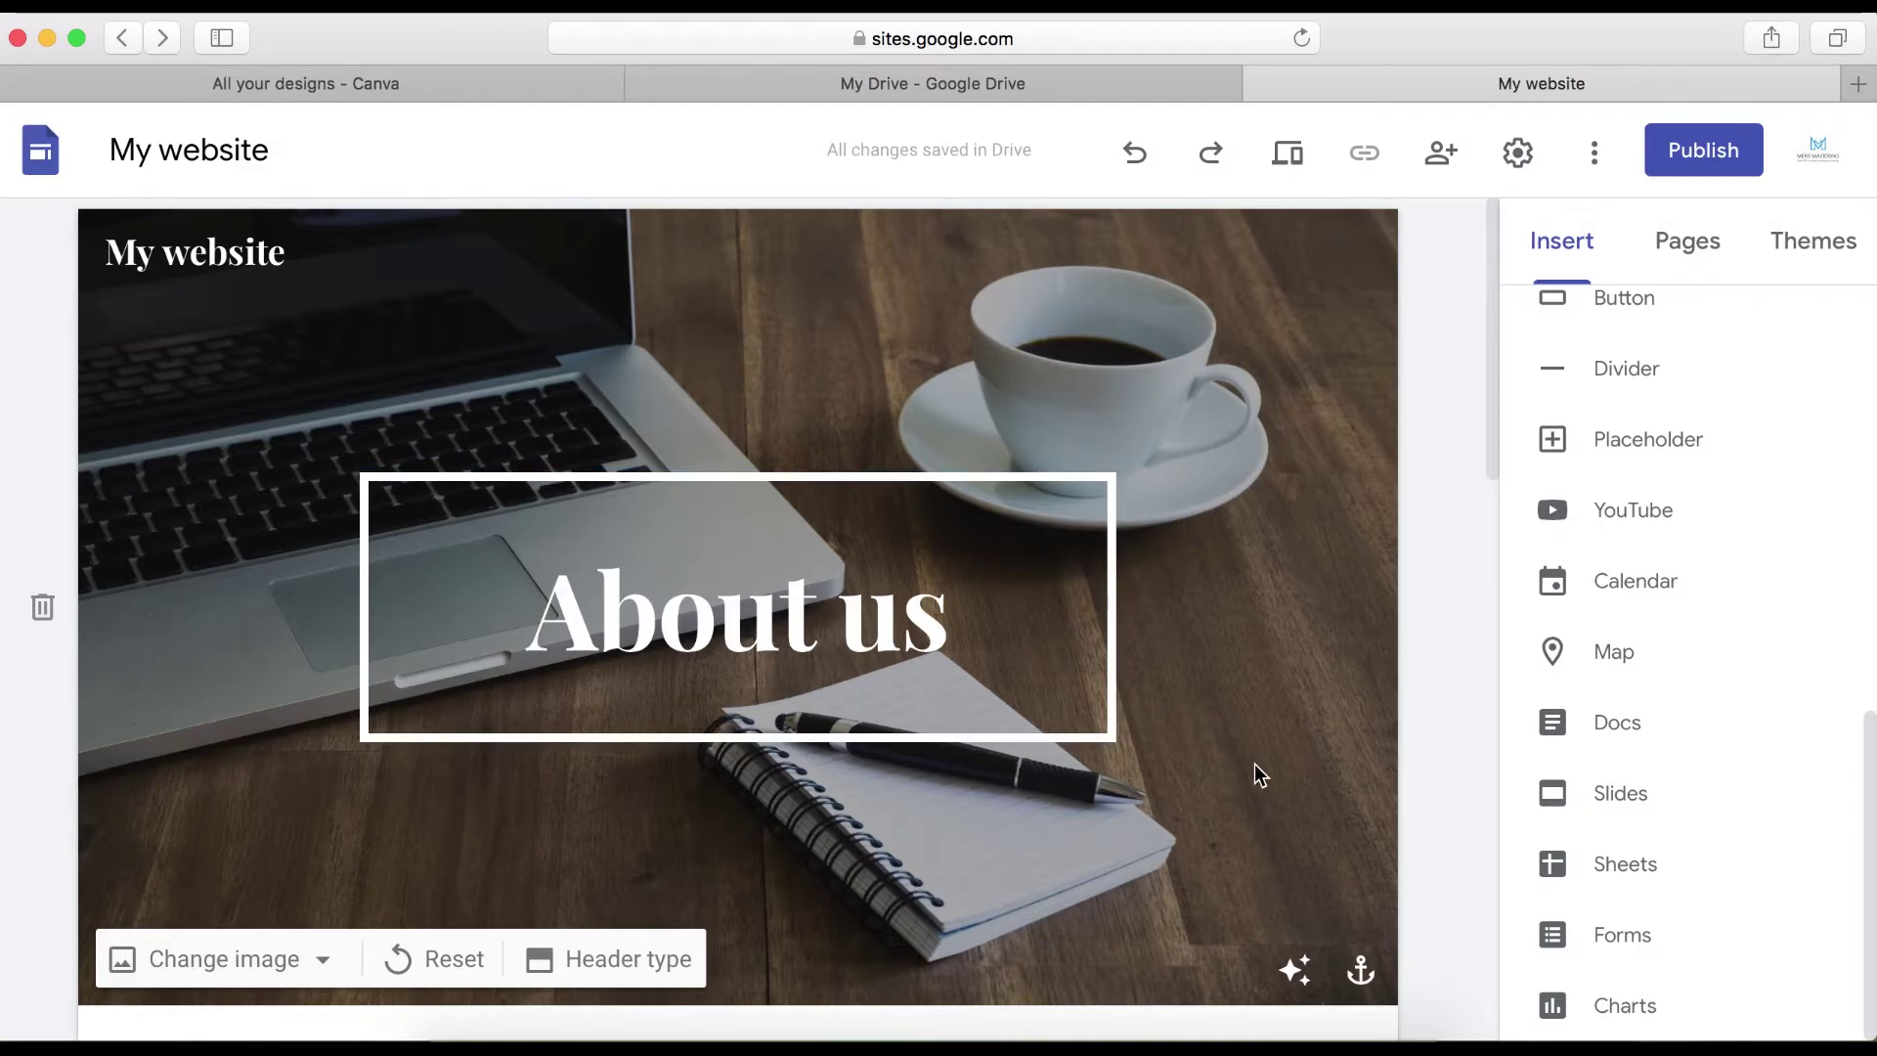
scroll(1254, 765, "down", 10)
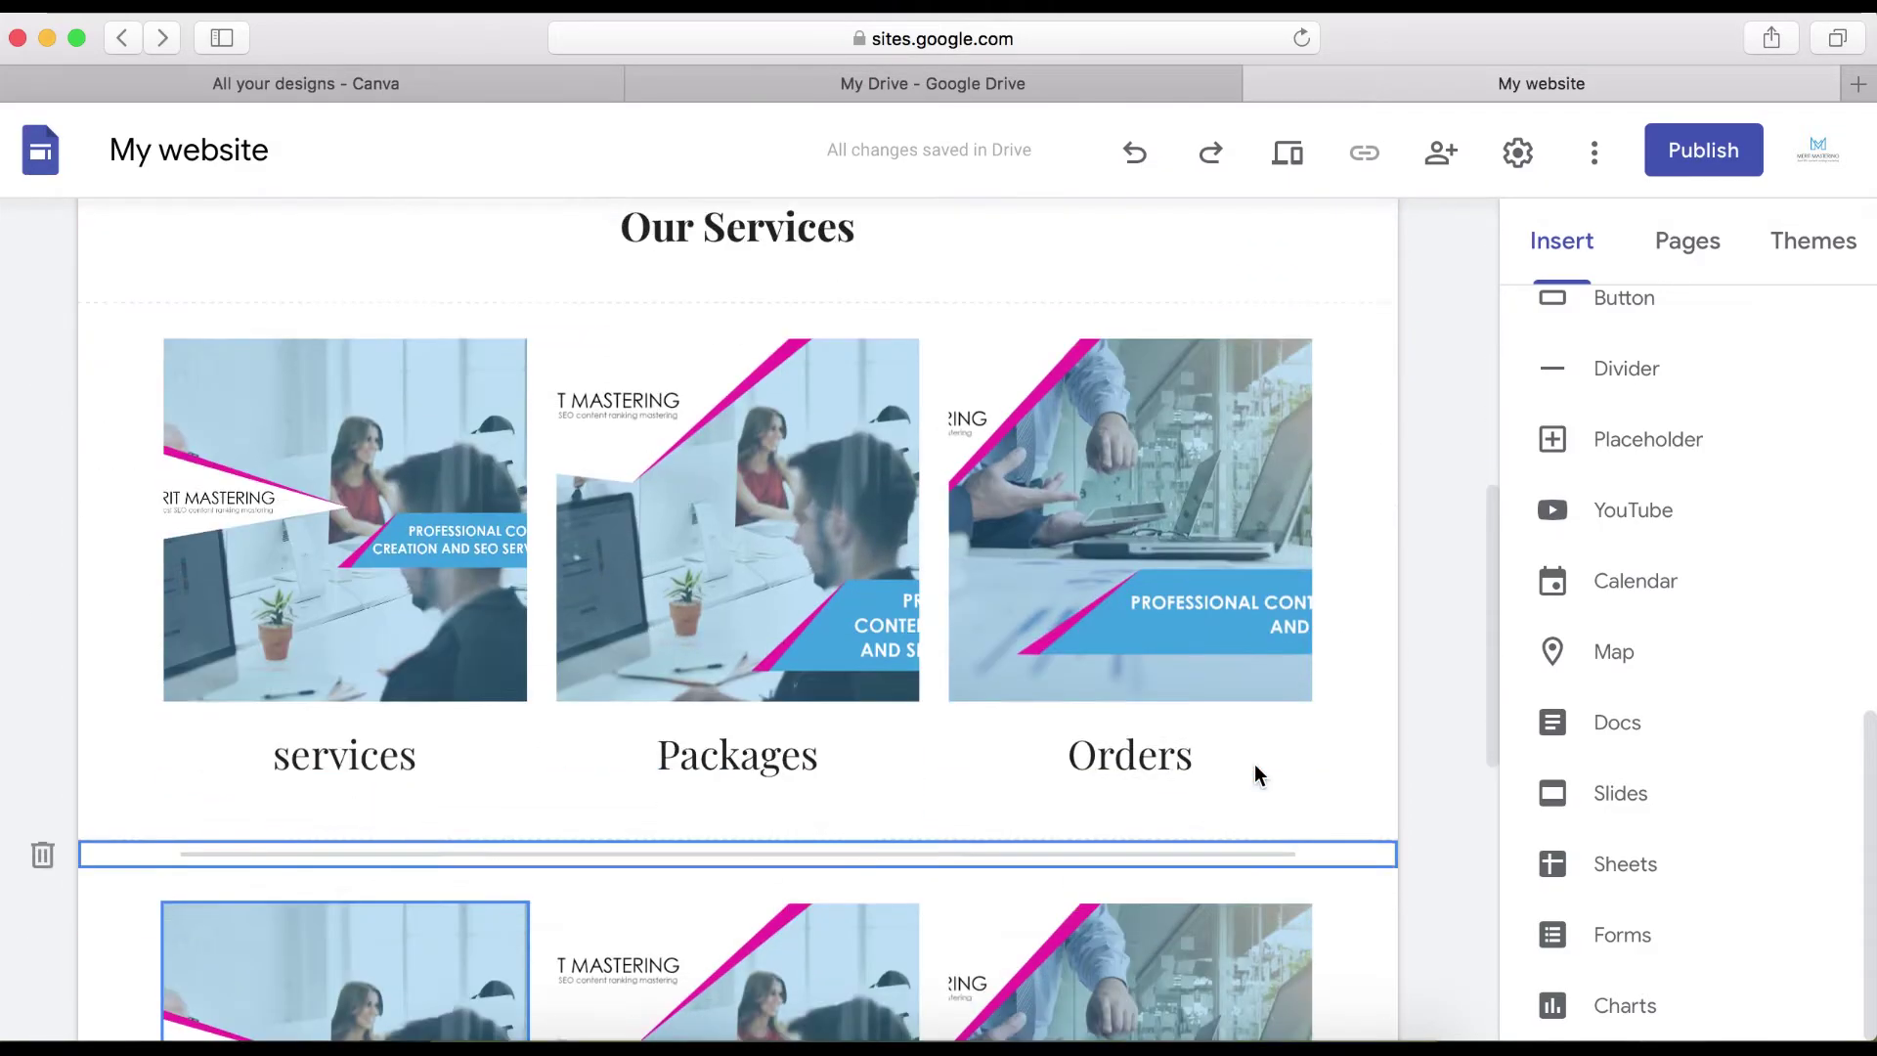
scroll(1254, 764, "down", 5)
- Widen the Order Now! button leftward, then undo twice to restore the duplicated image row
mouse_move(746, 671)
left_mouse_down()
mouse_move(704, 670)
mouse_move(723, 679)
left_mouse_up()
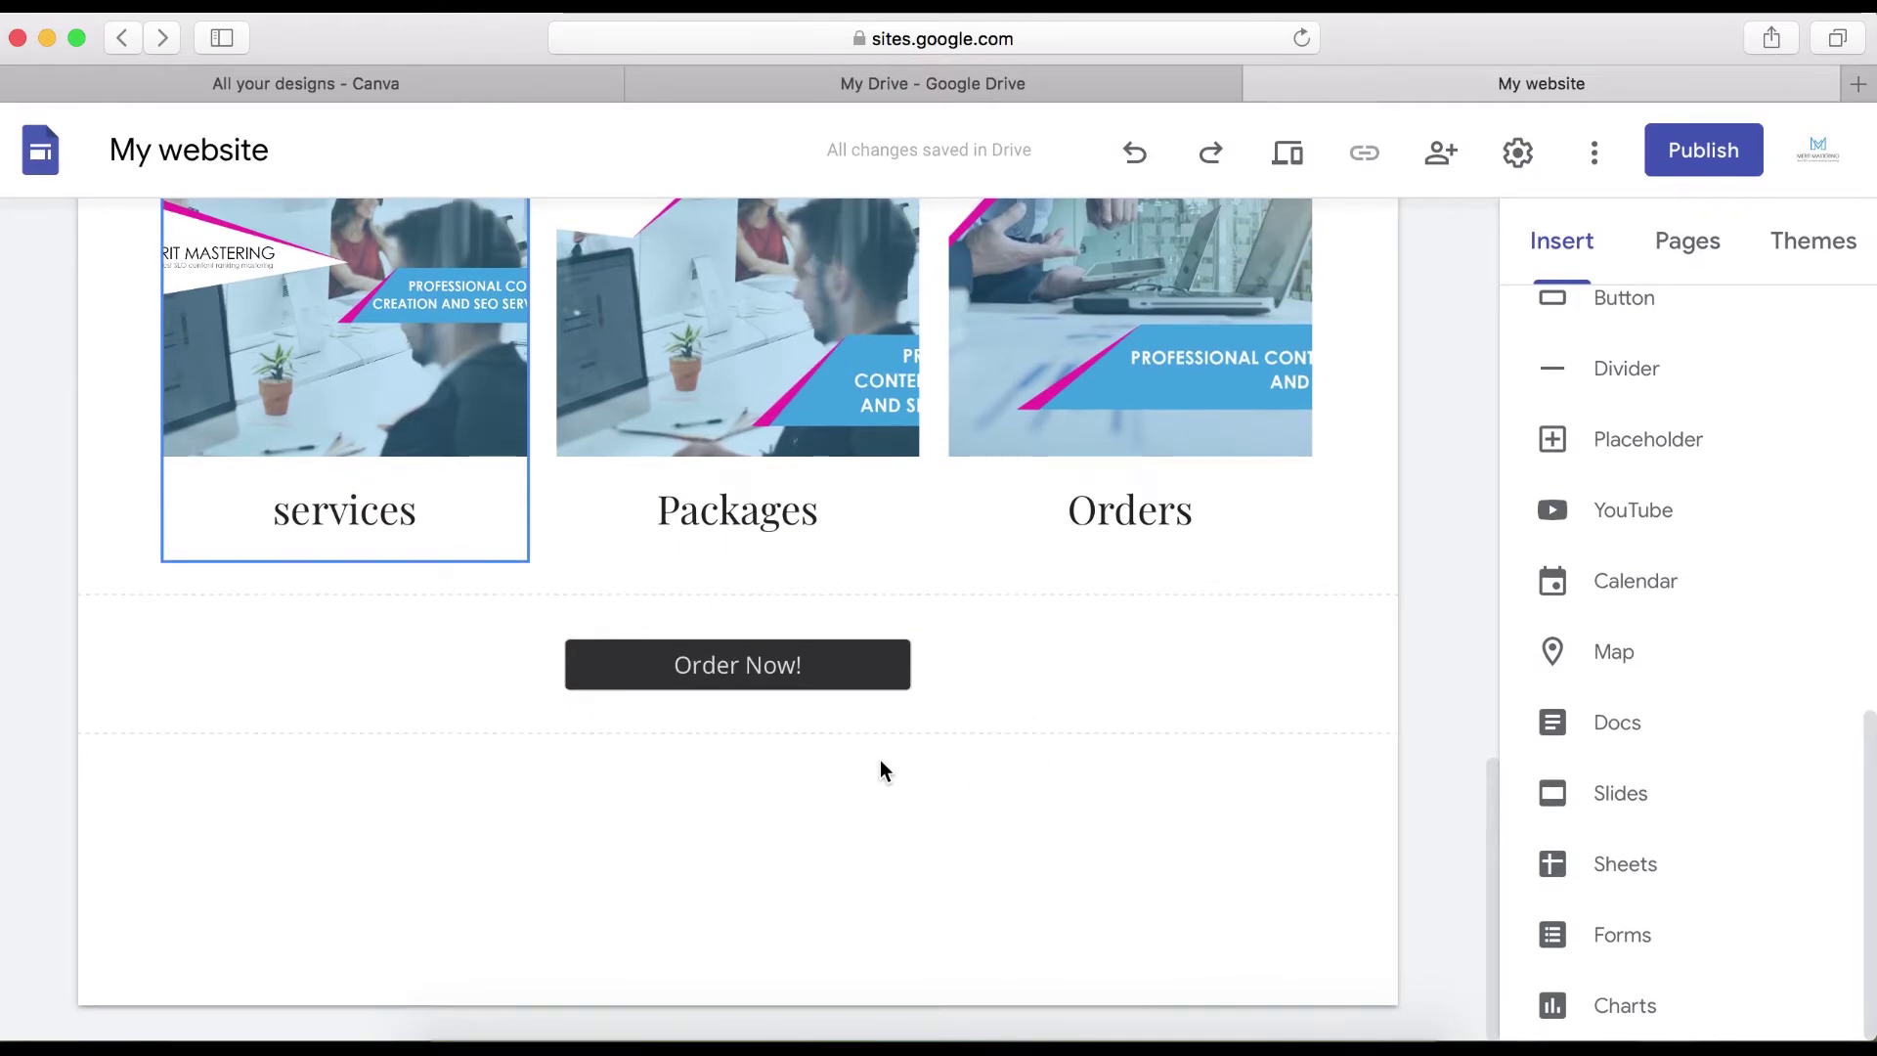
key("ctrl+z")
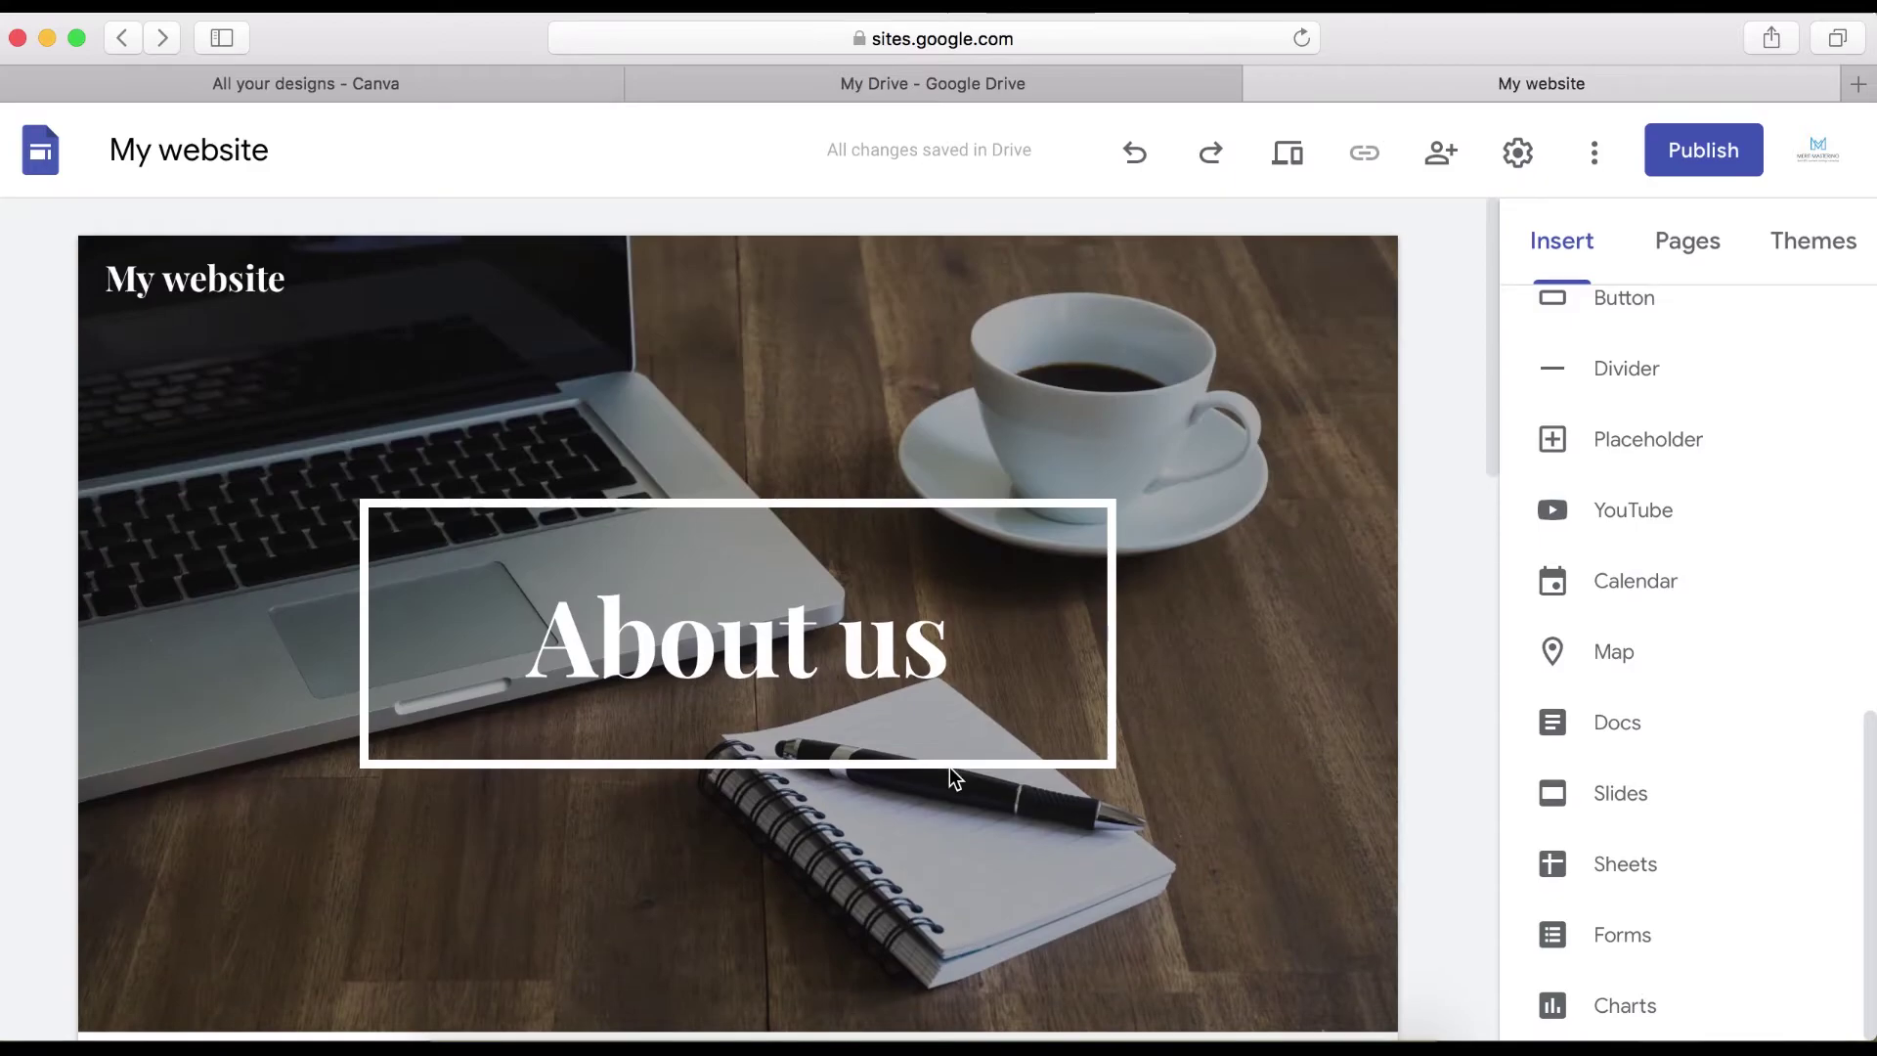
key("ctrl+z")
key("ctrl+z")
scroll(950, 773, "up", 2)
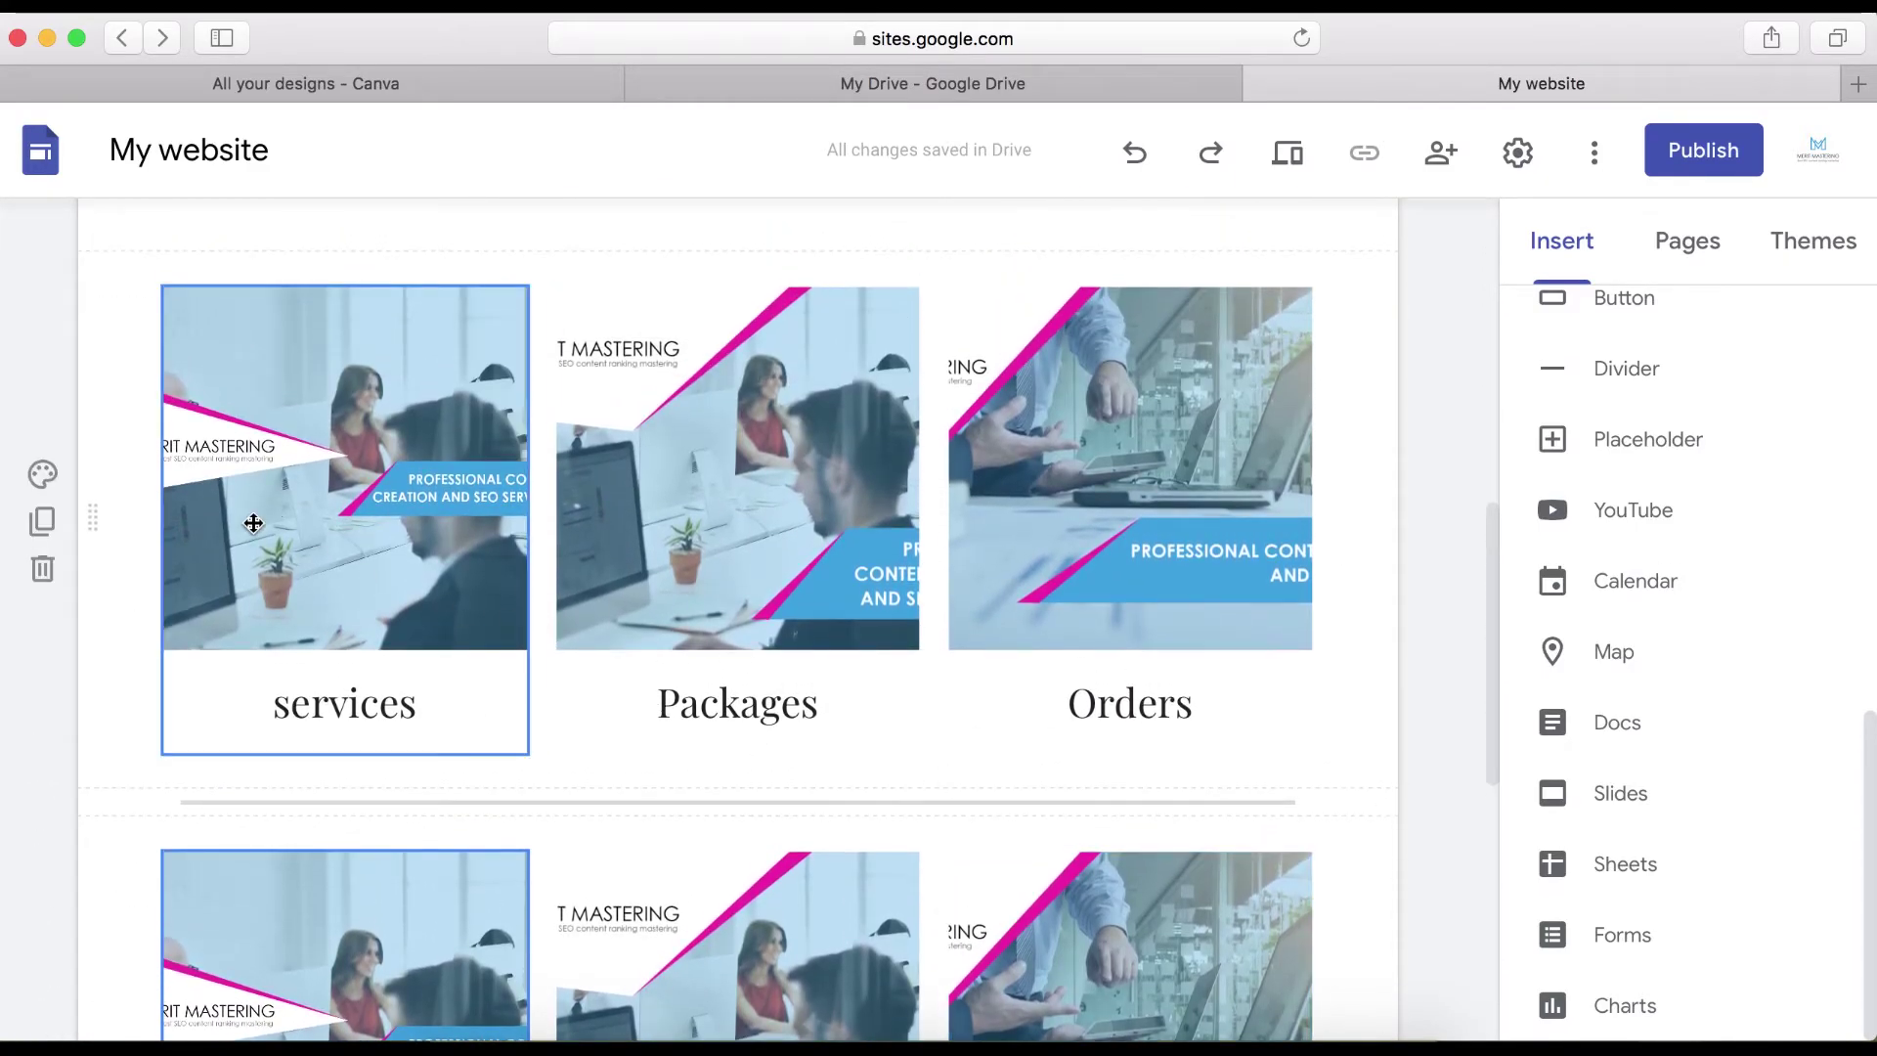
- Apply the dark Emphasis 2 section background to the first services, Packages and Orders row
left_click(44, 477)
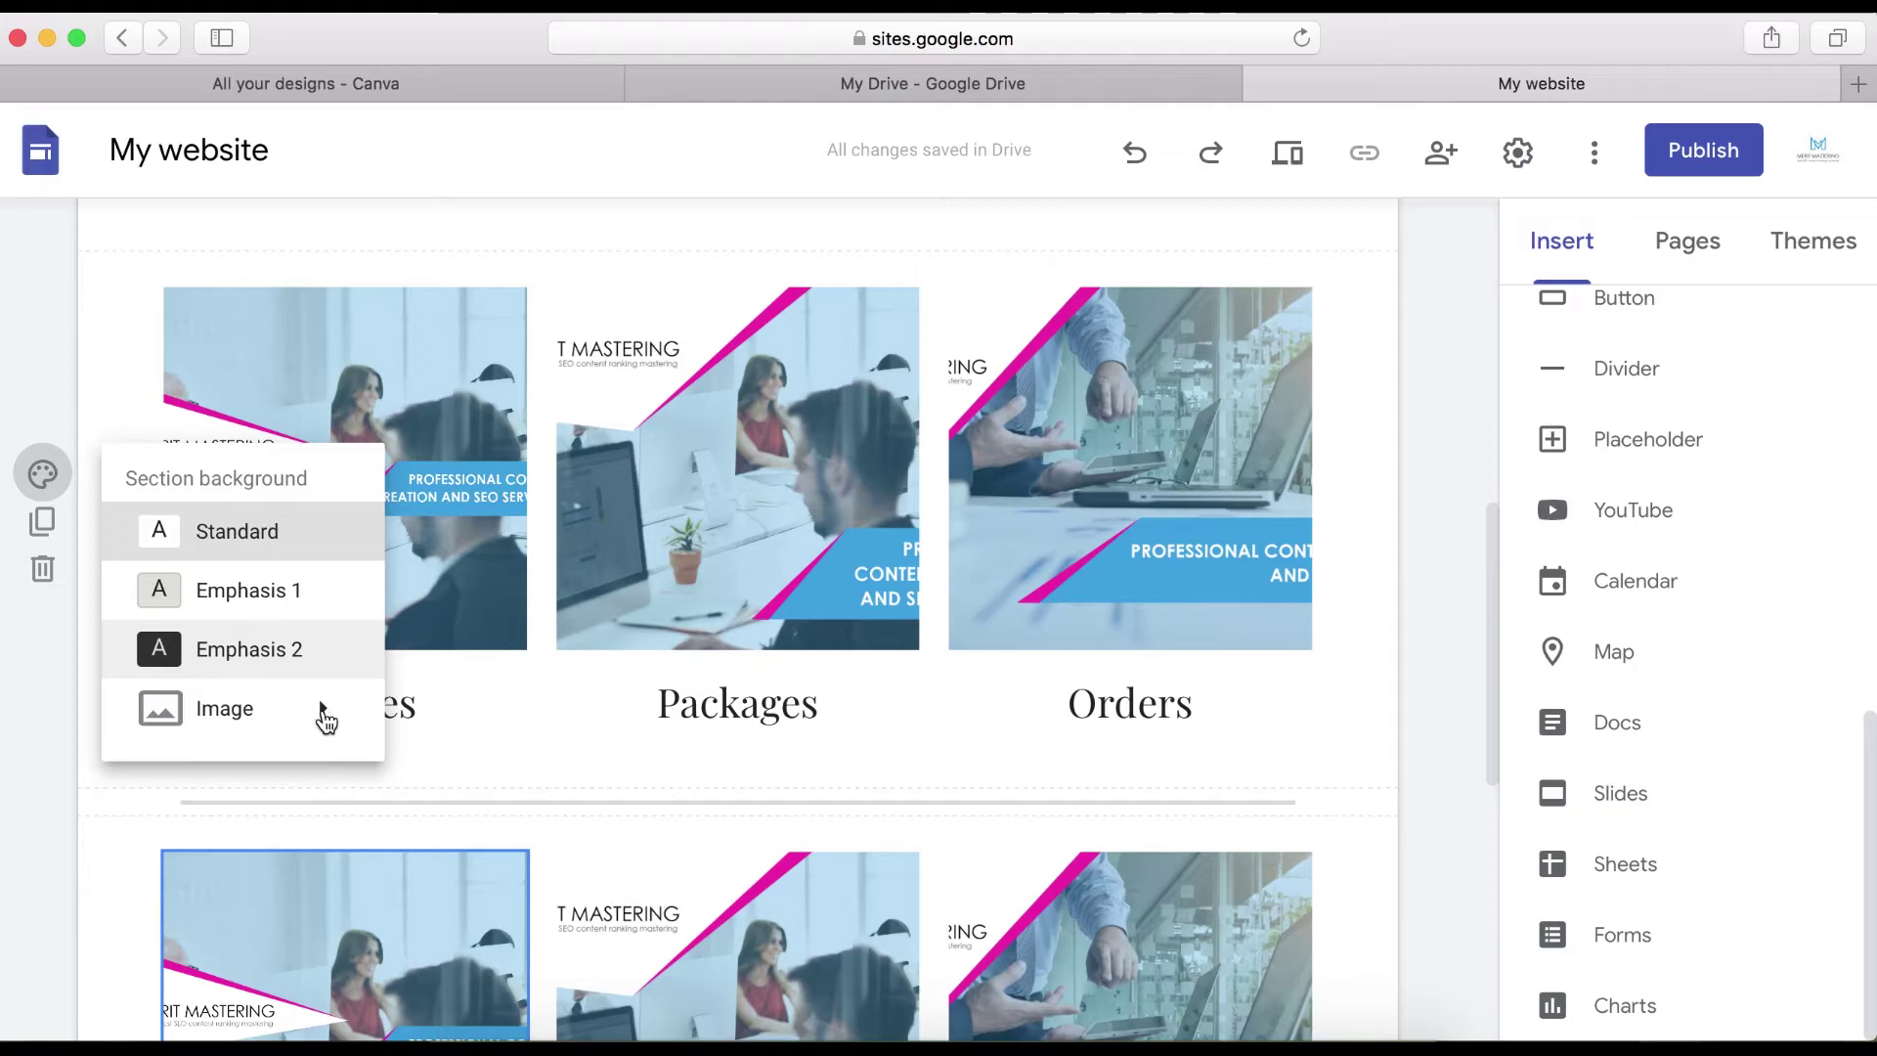
mouse_move(327, 720)
left_click(244, 665)
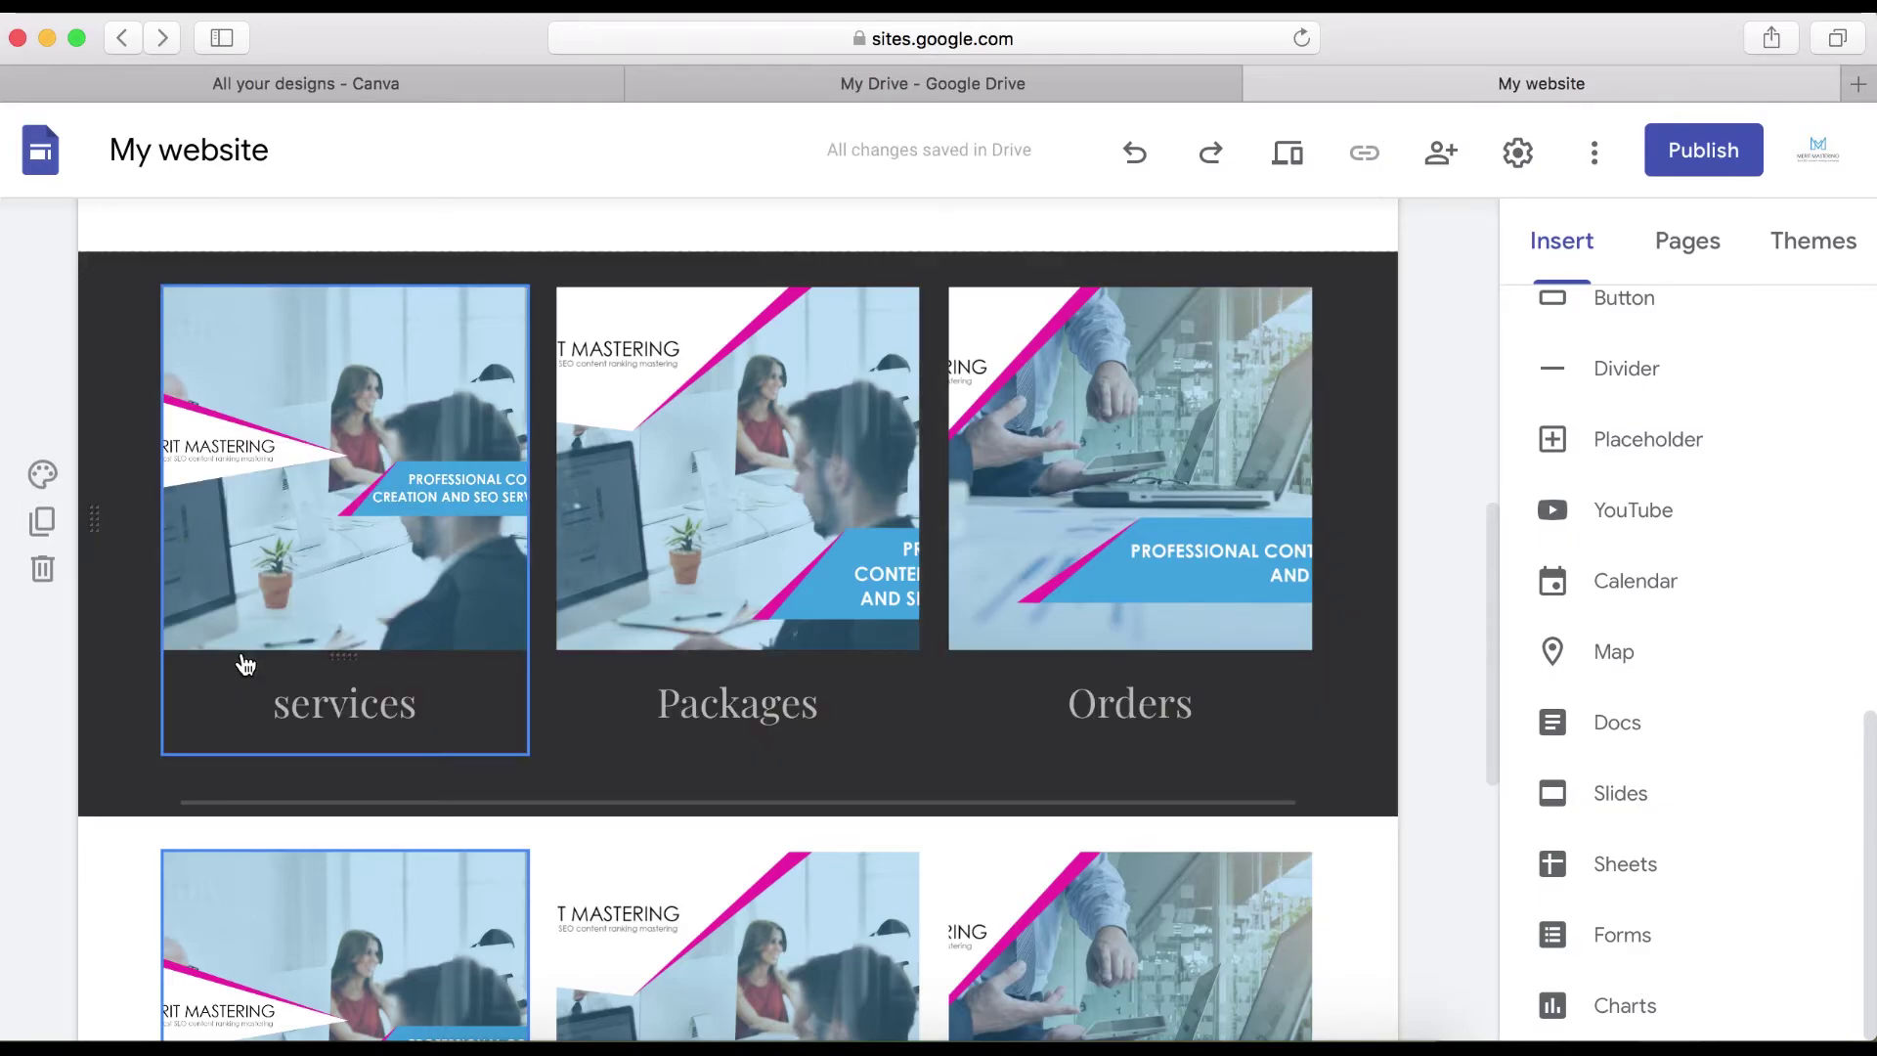
scroll(605, 770, "down", 5)
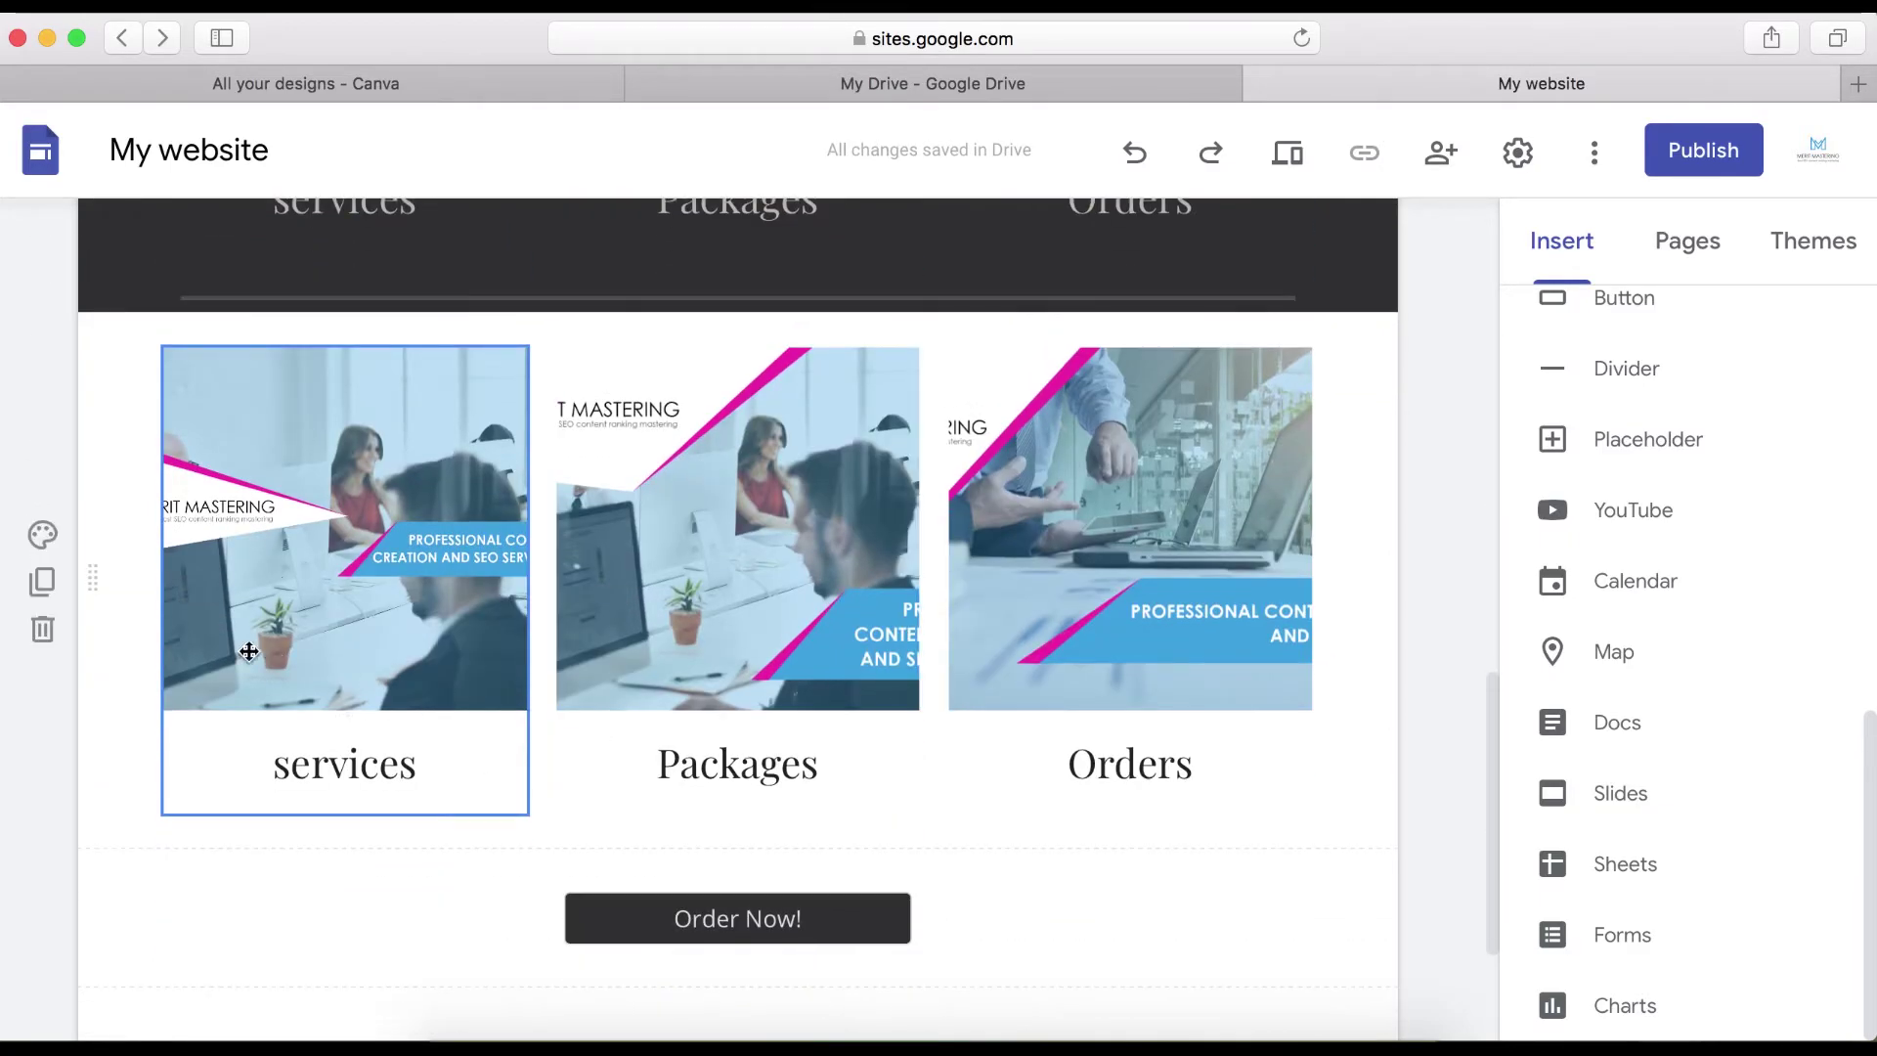
- Open the image picker for the second row's background and search the web for 'red'
left_click(45, 537)
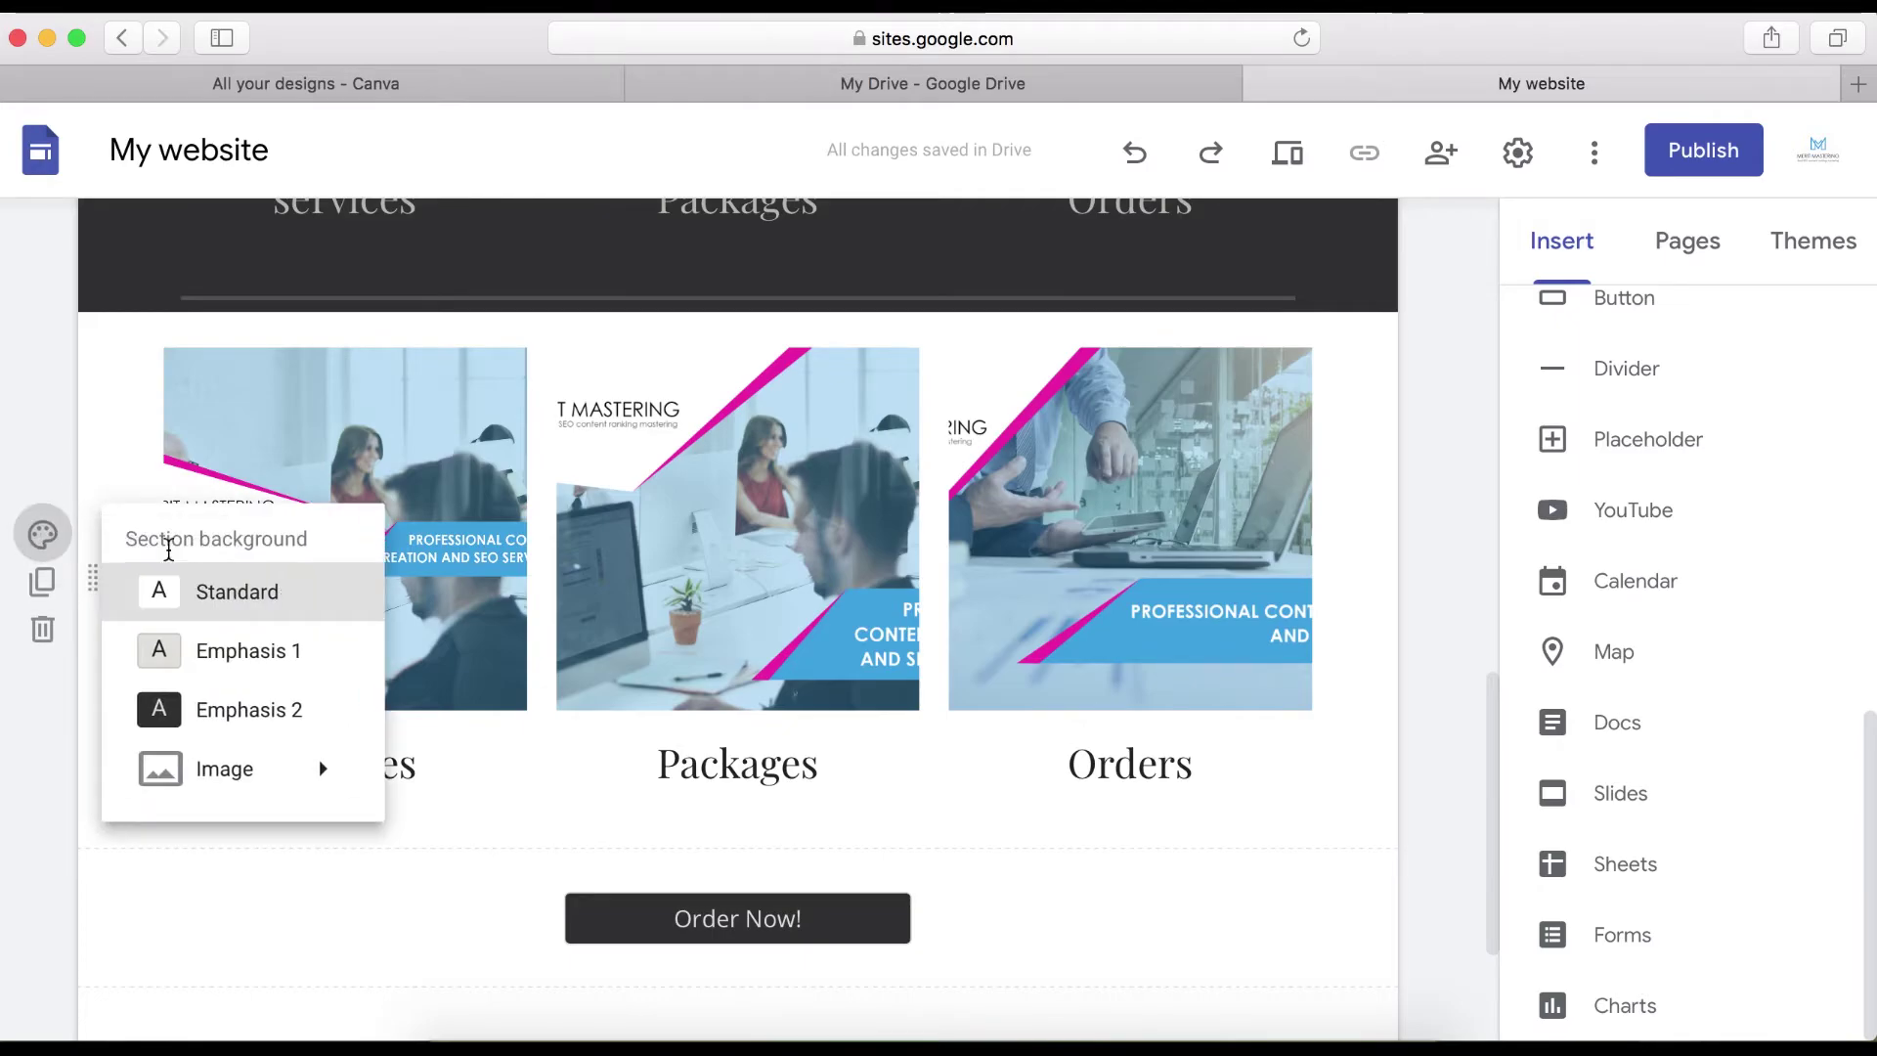
mouse_move(323, 777)
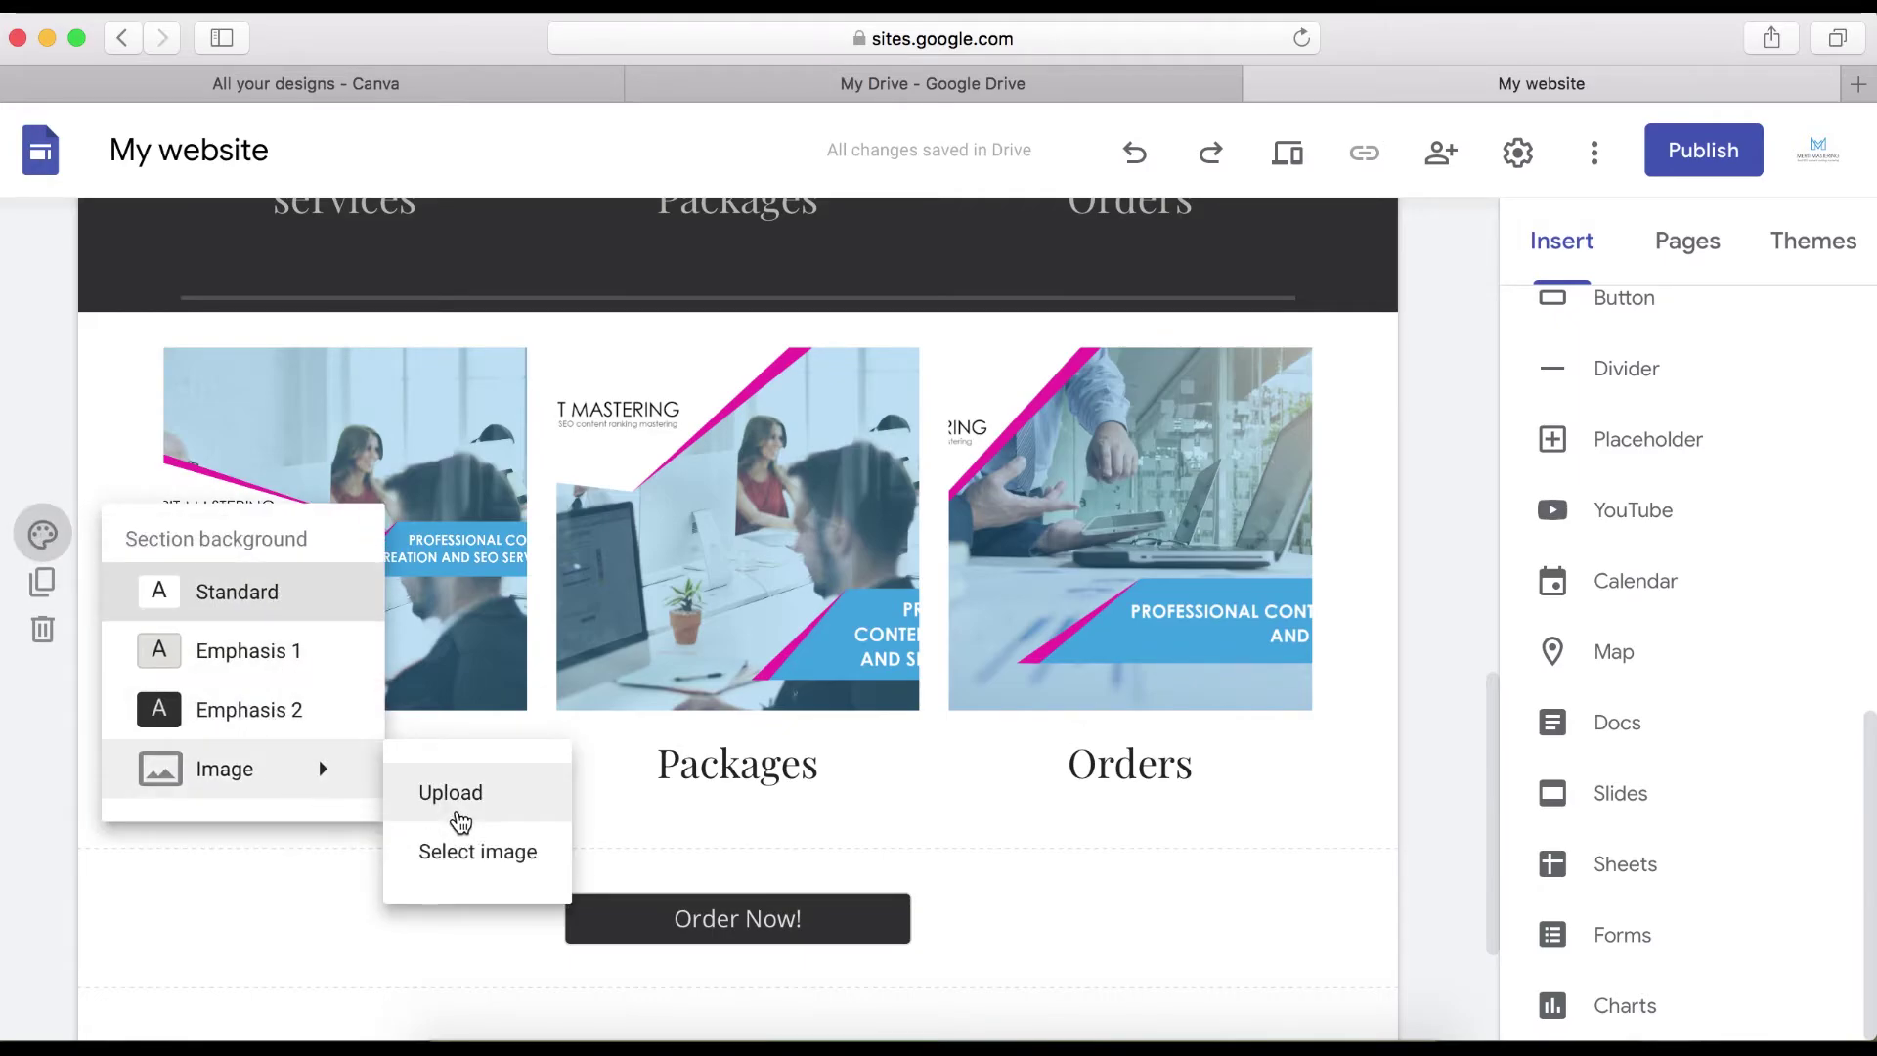
left_click(469, 856)
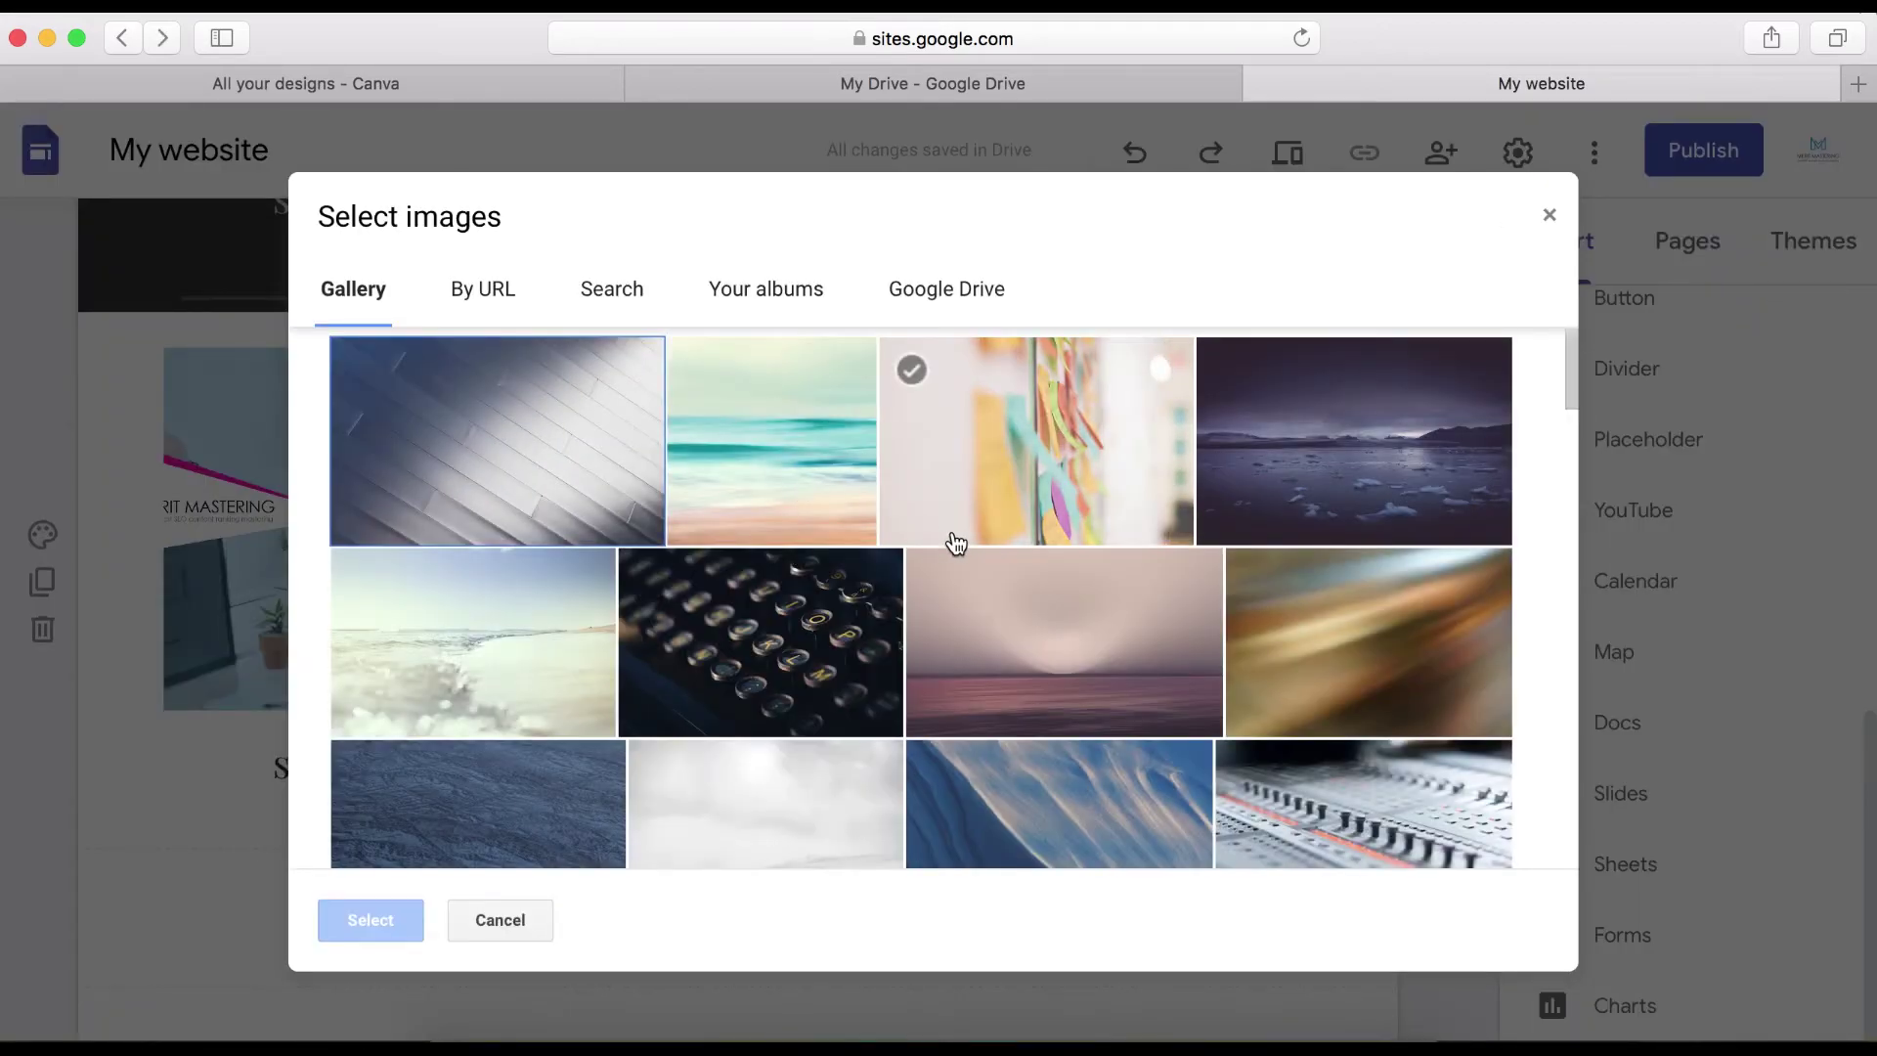
scroll(1148, 687, "down", 10)
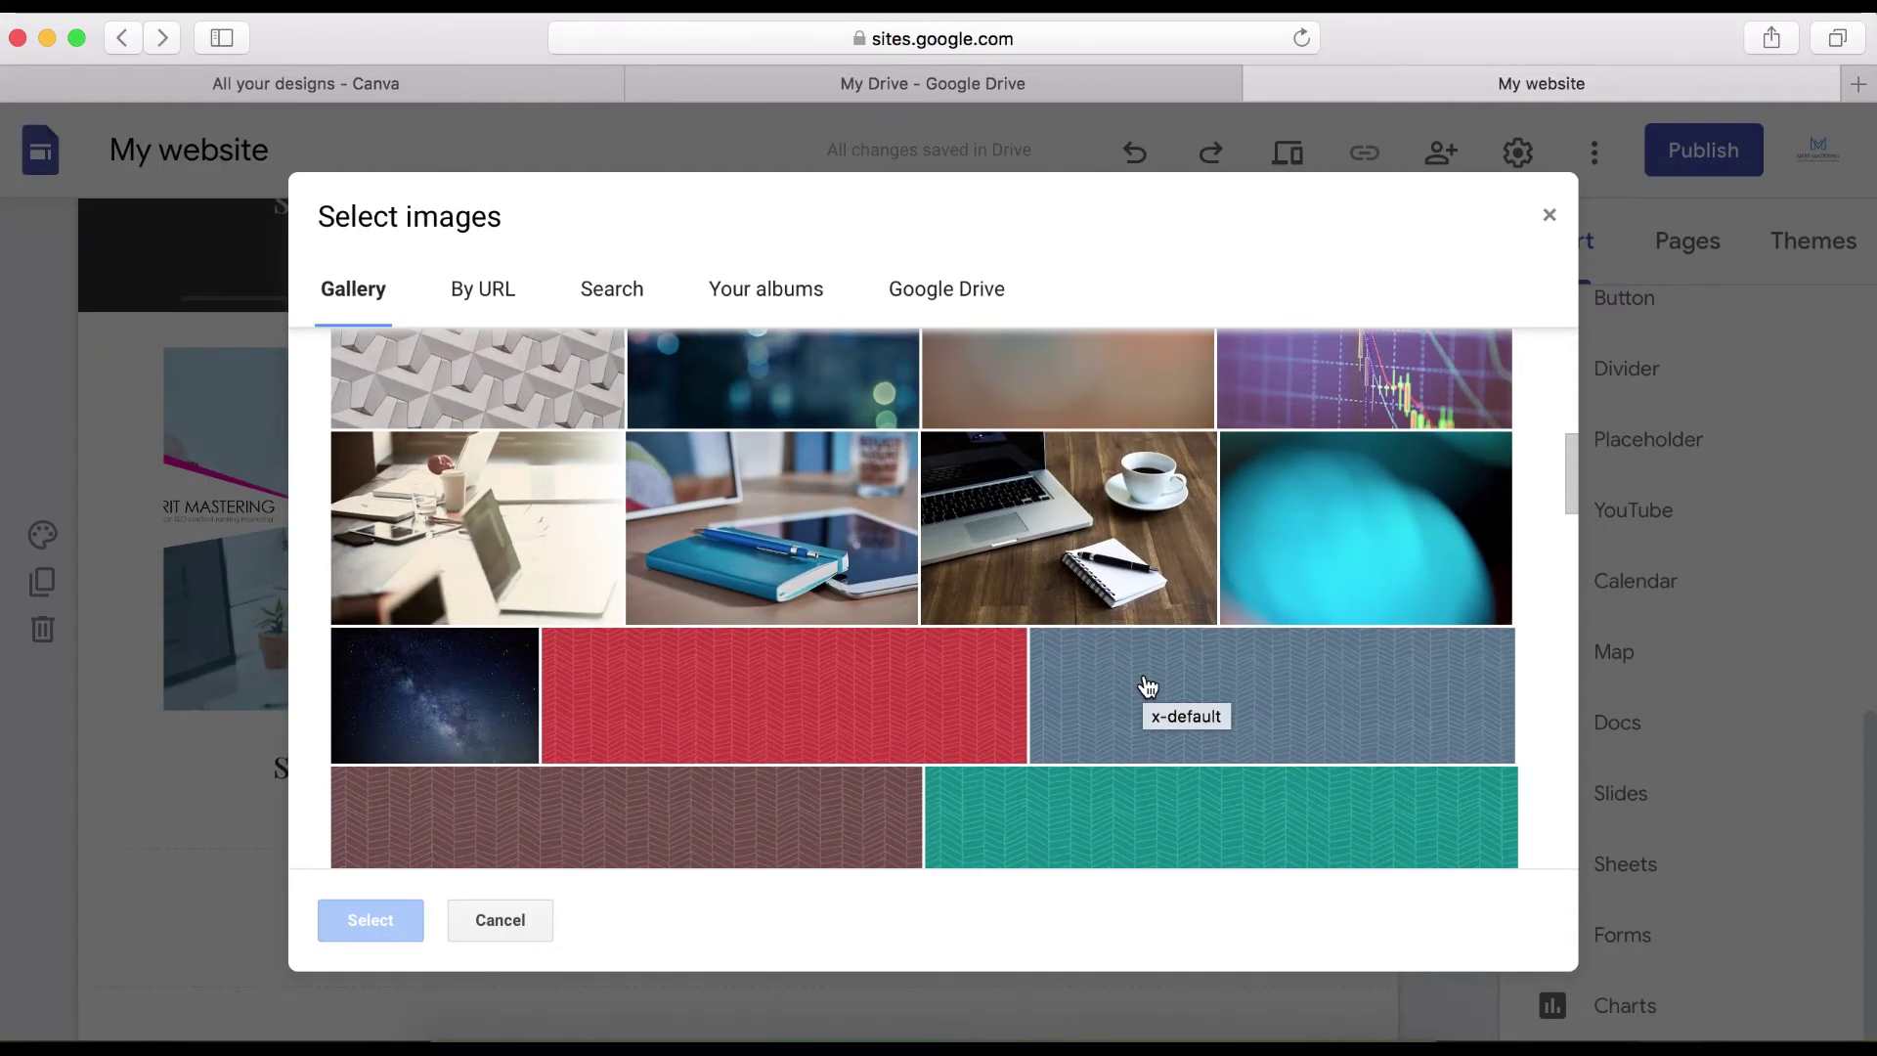
left_click(612, 292)
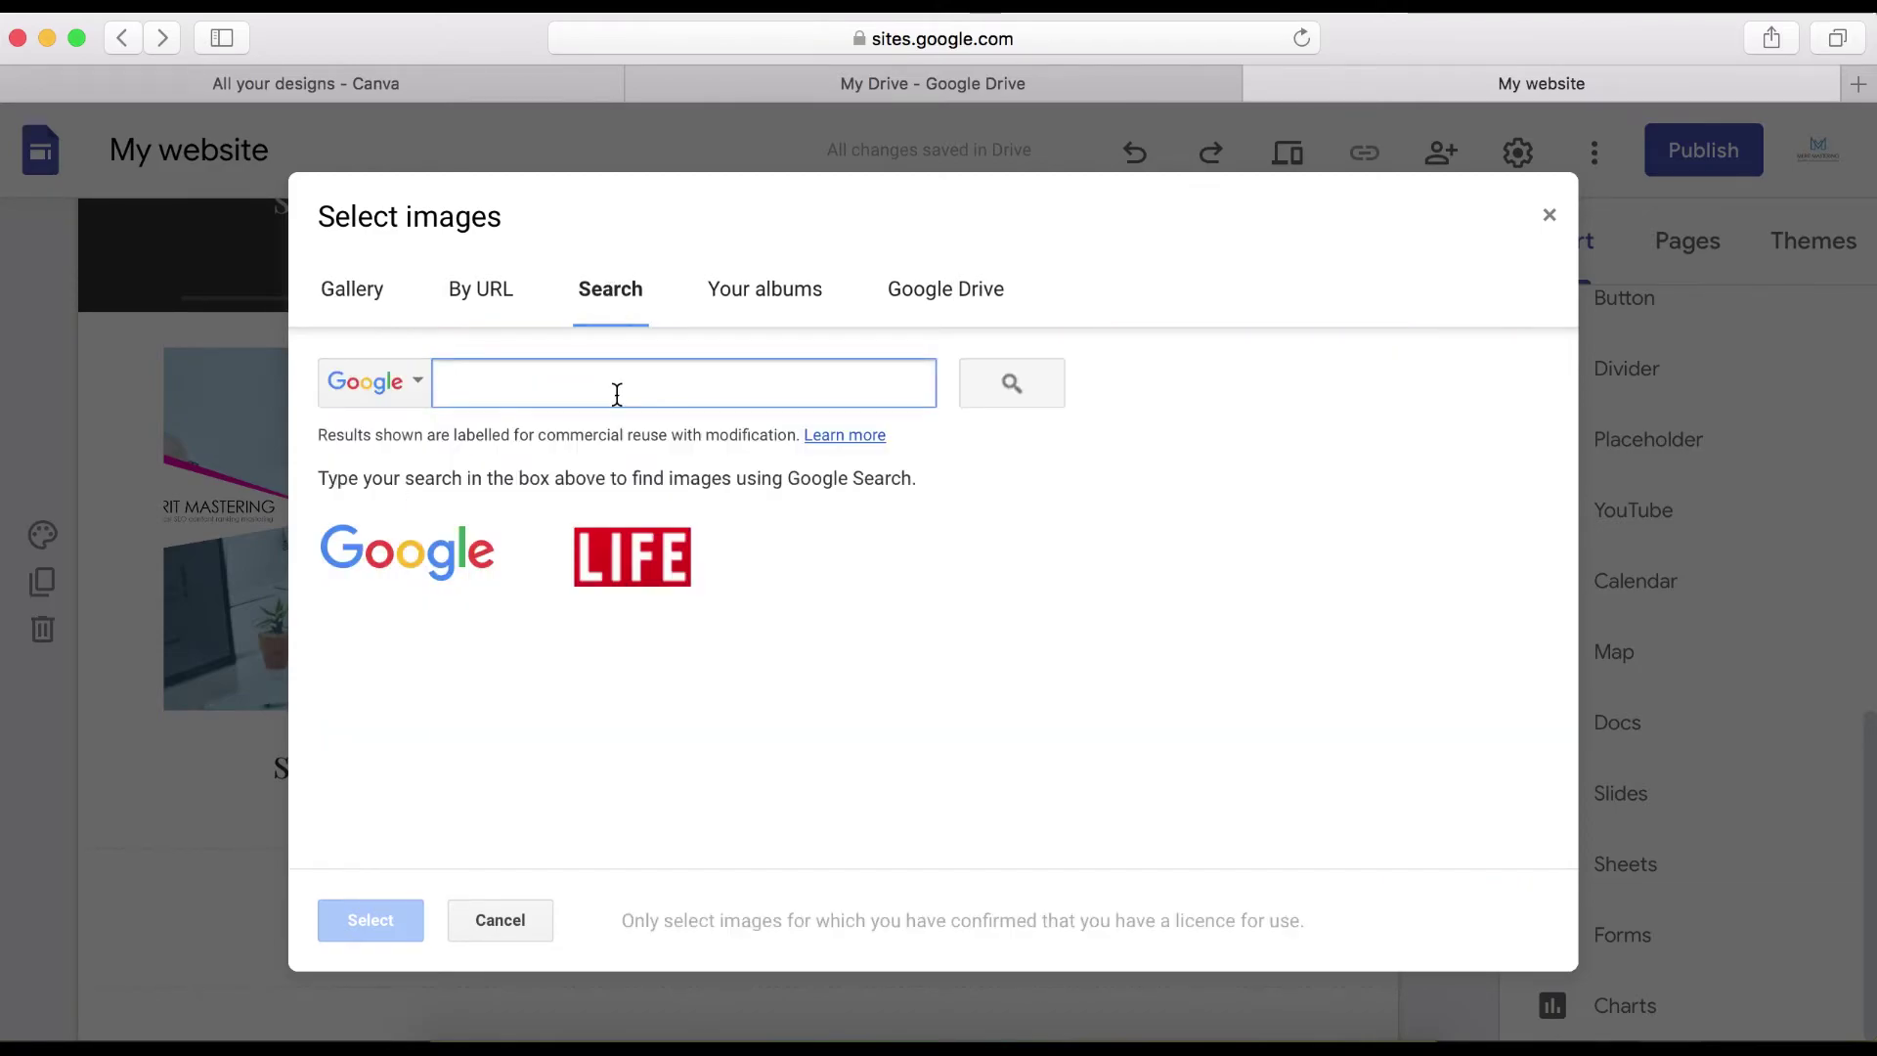
type("red")
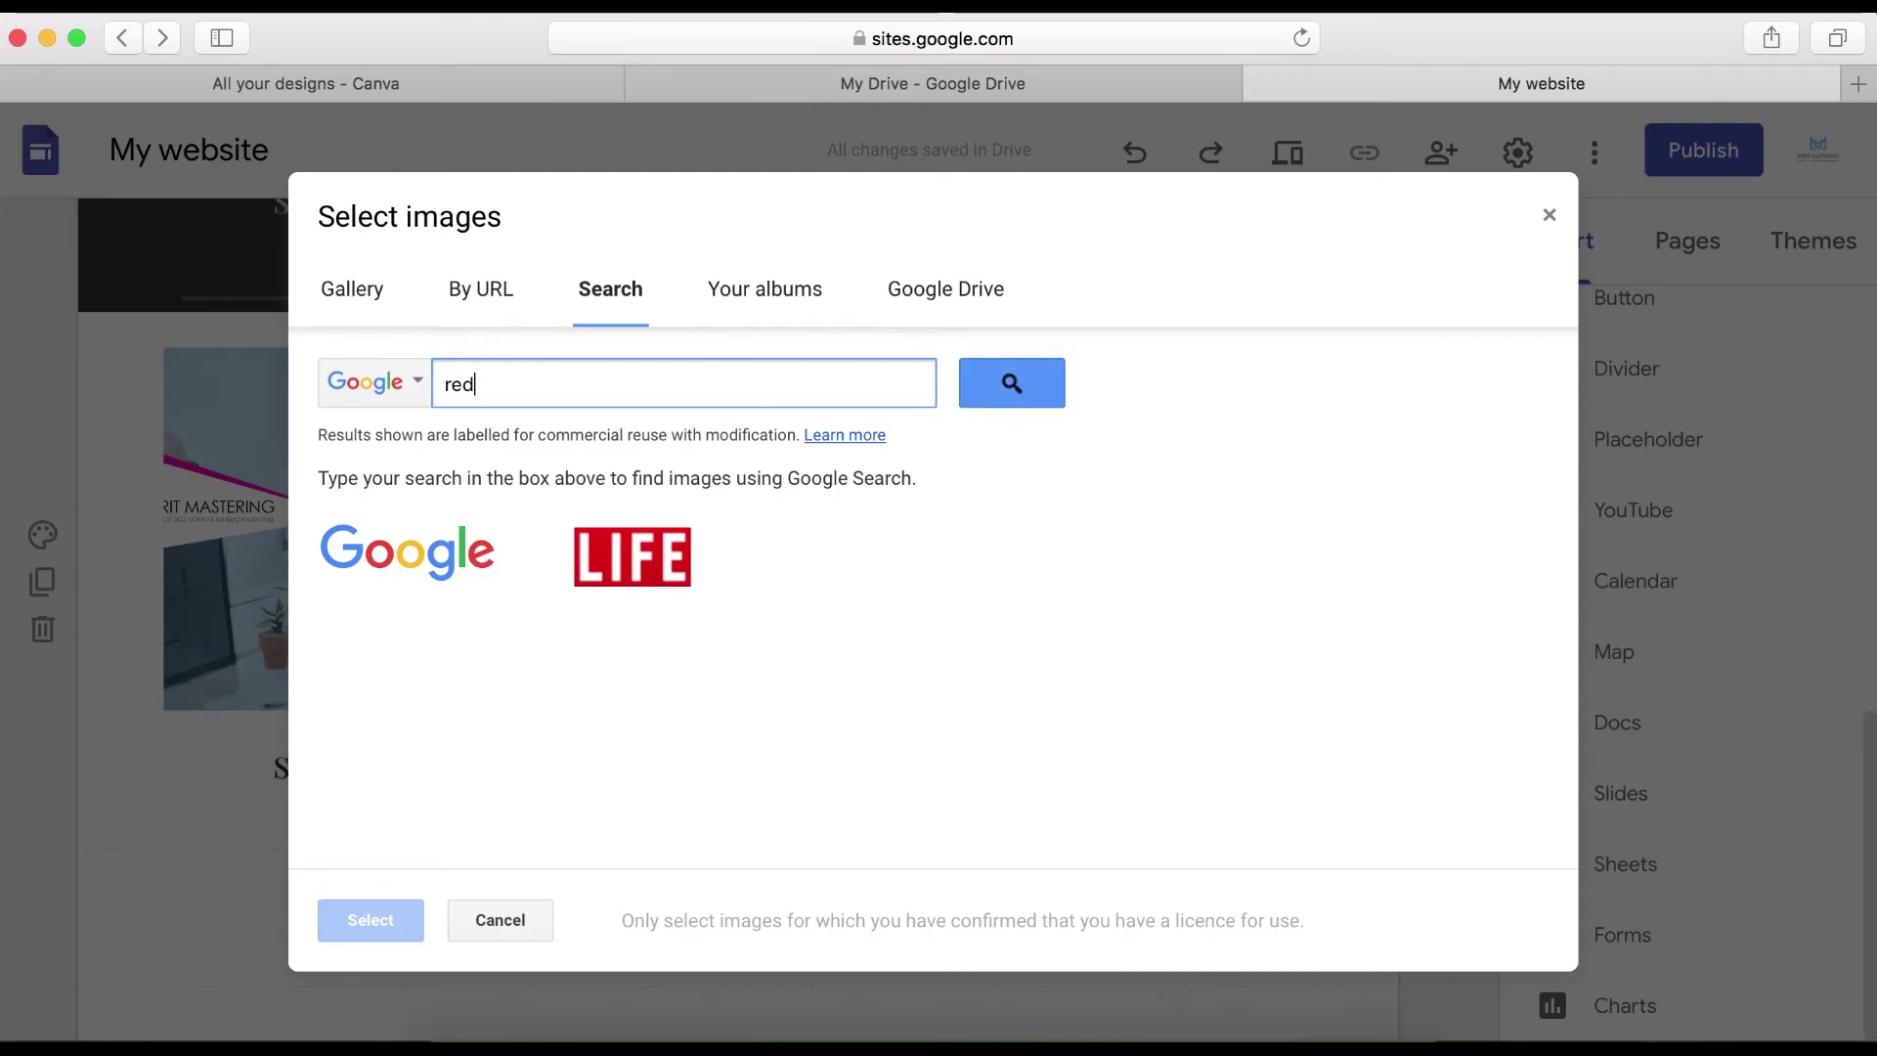
key("Return")
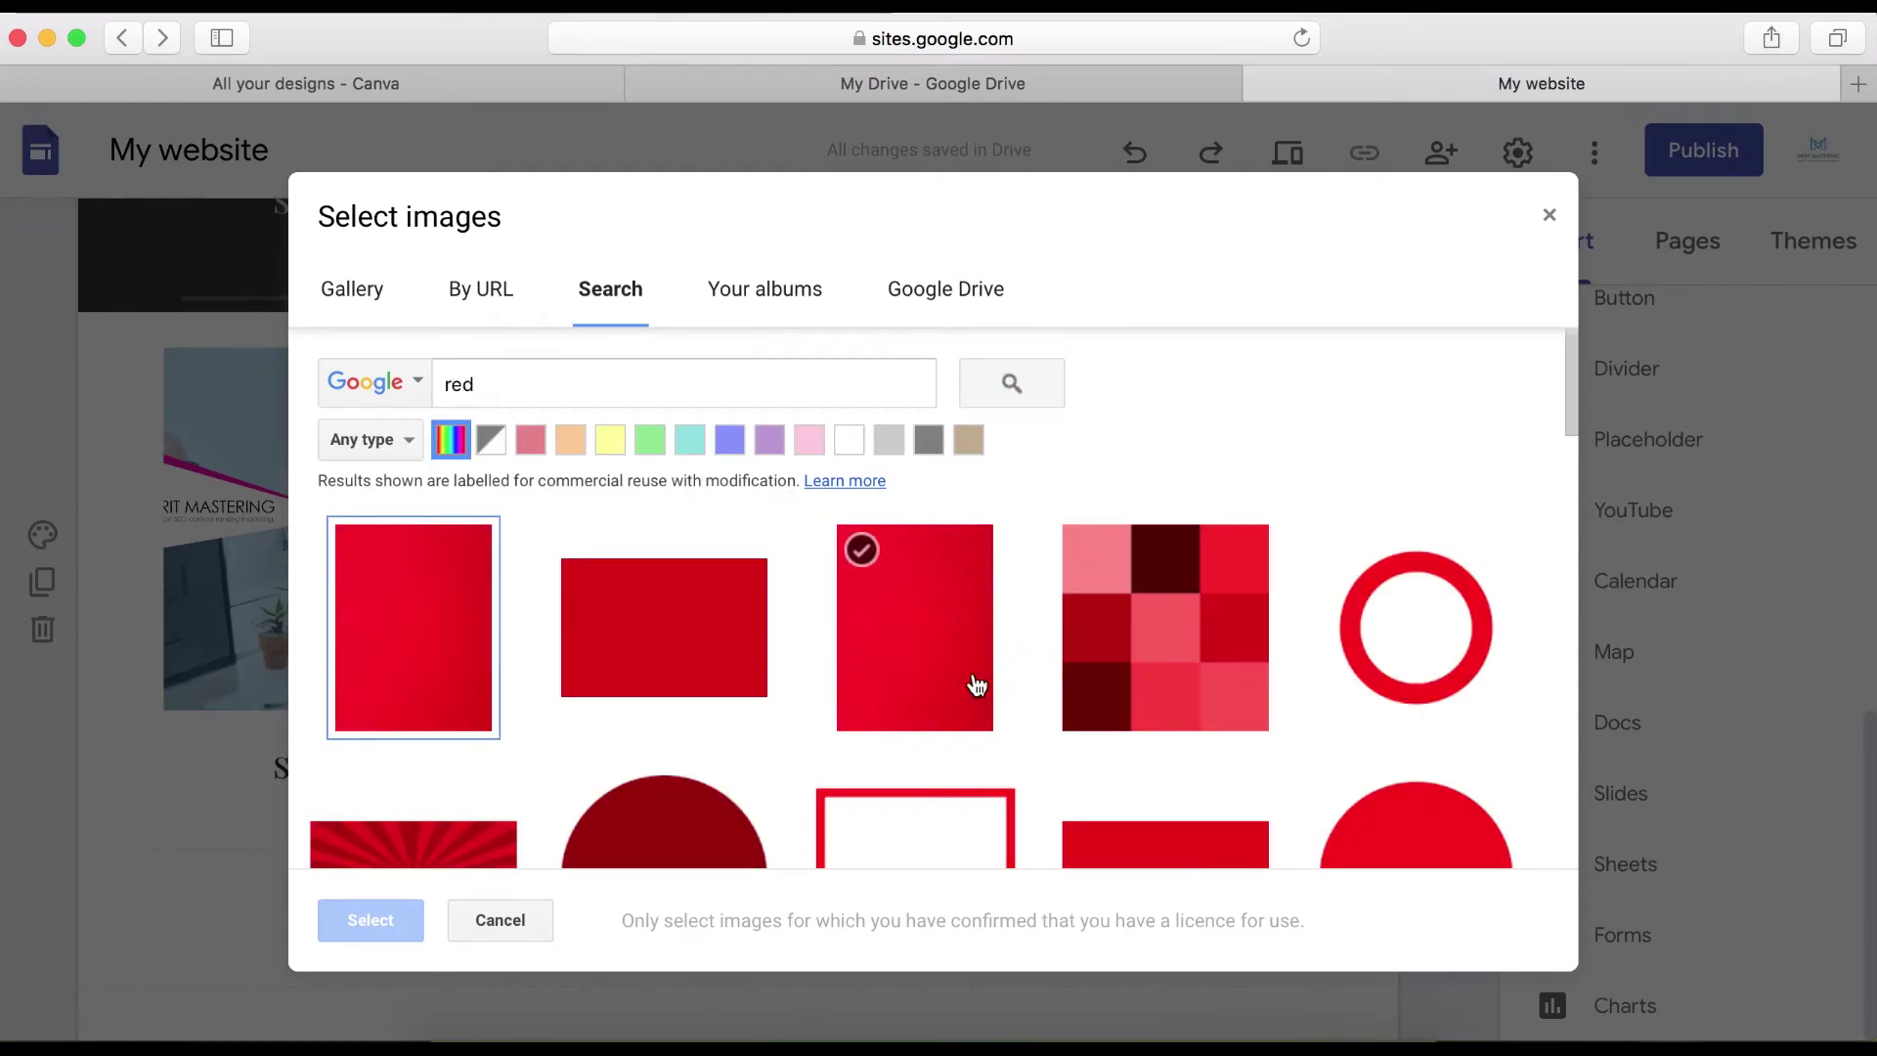
- Return to the stock gallery and set the pale snow photo as the section background
scroll(977, 684, "down", 4)
scroll(977, 685, "down", 3)
scroll(1132, 684, "down", 4)
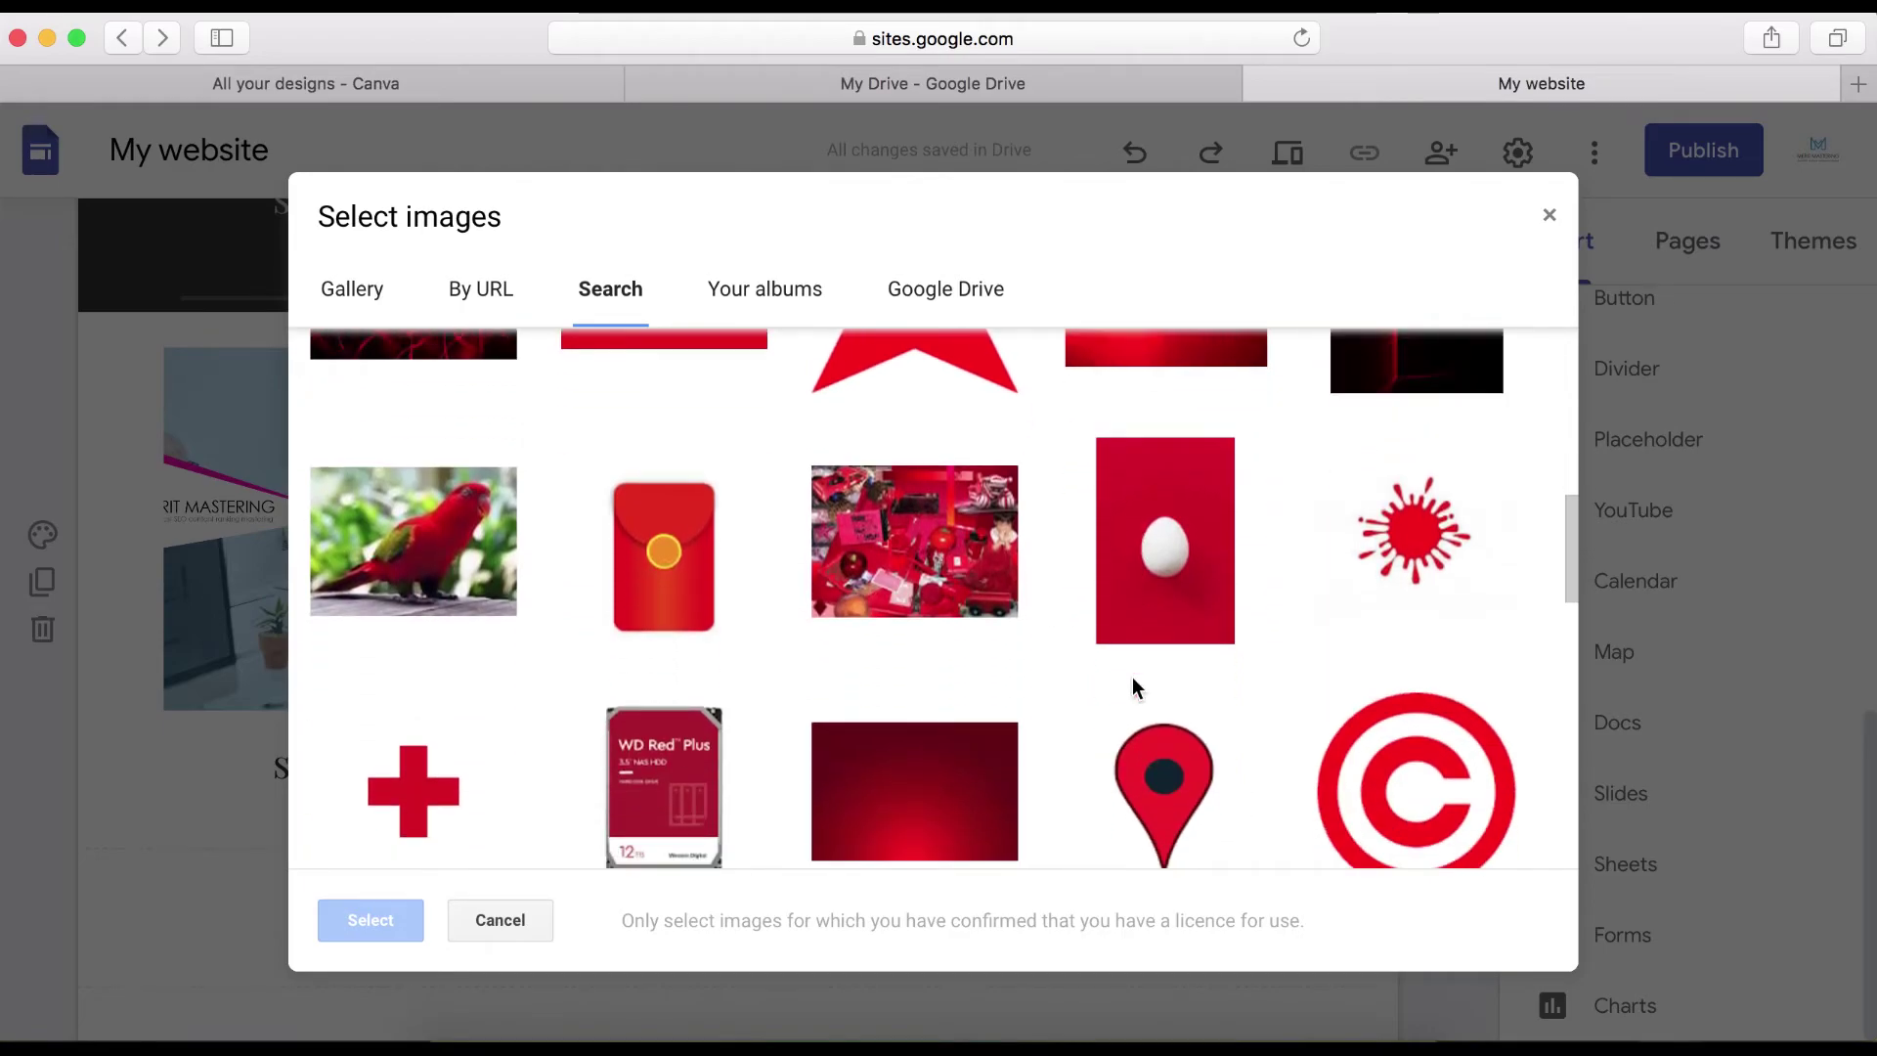
scroll(1136, 691, "down", 10)
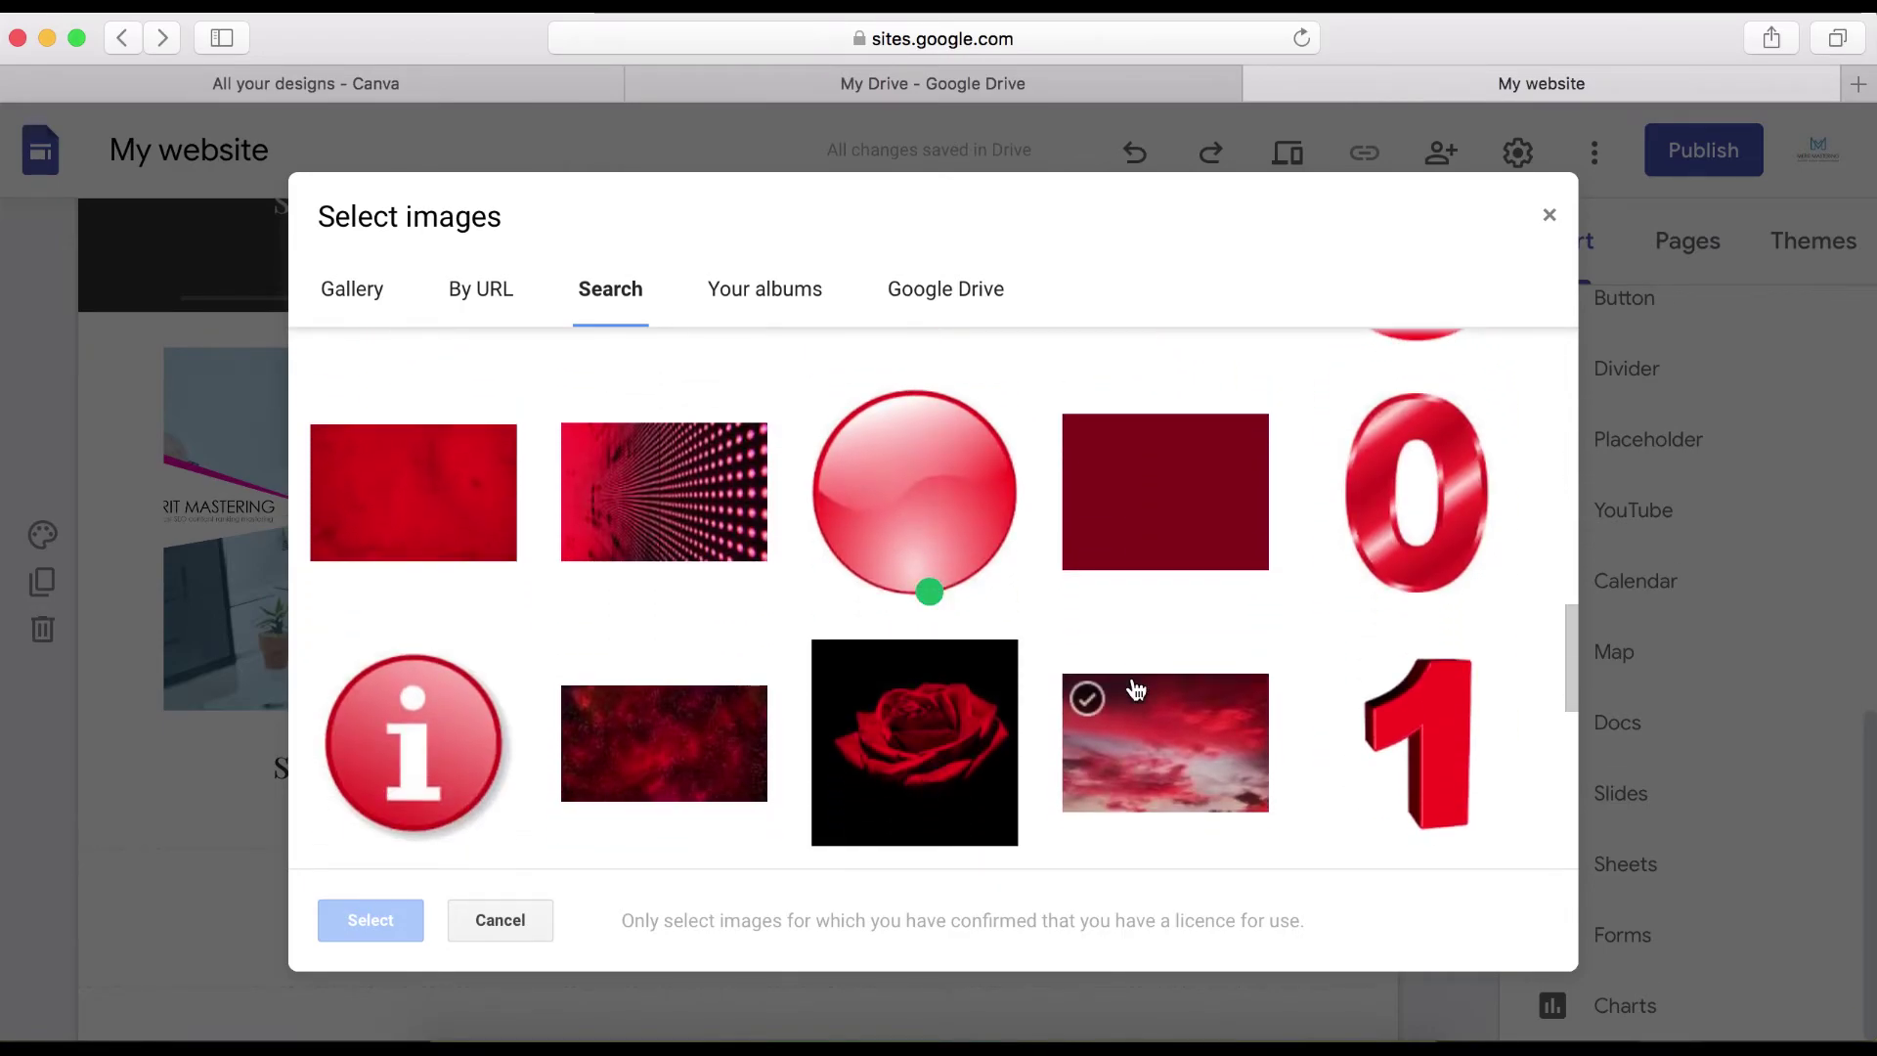
scroll(1135, 685, "up", 20)
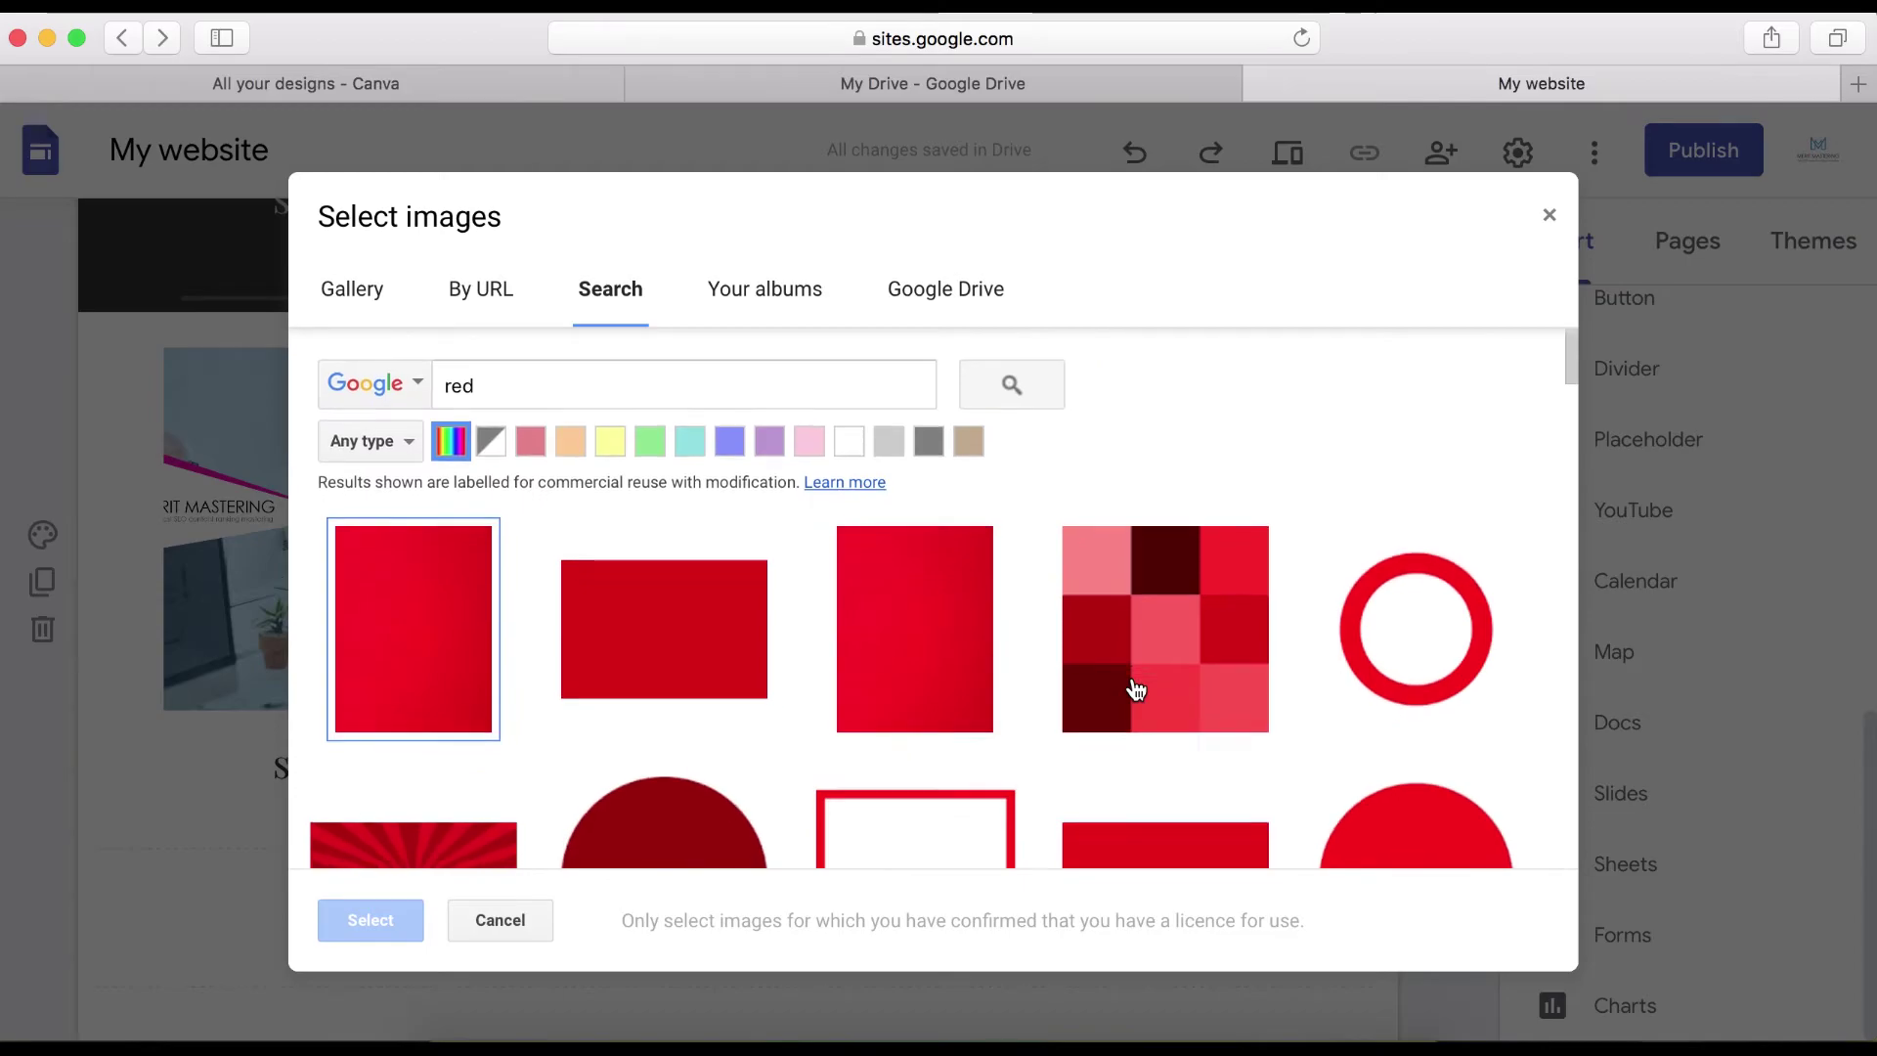
left_click(352, 288)
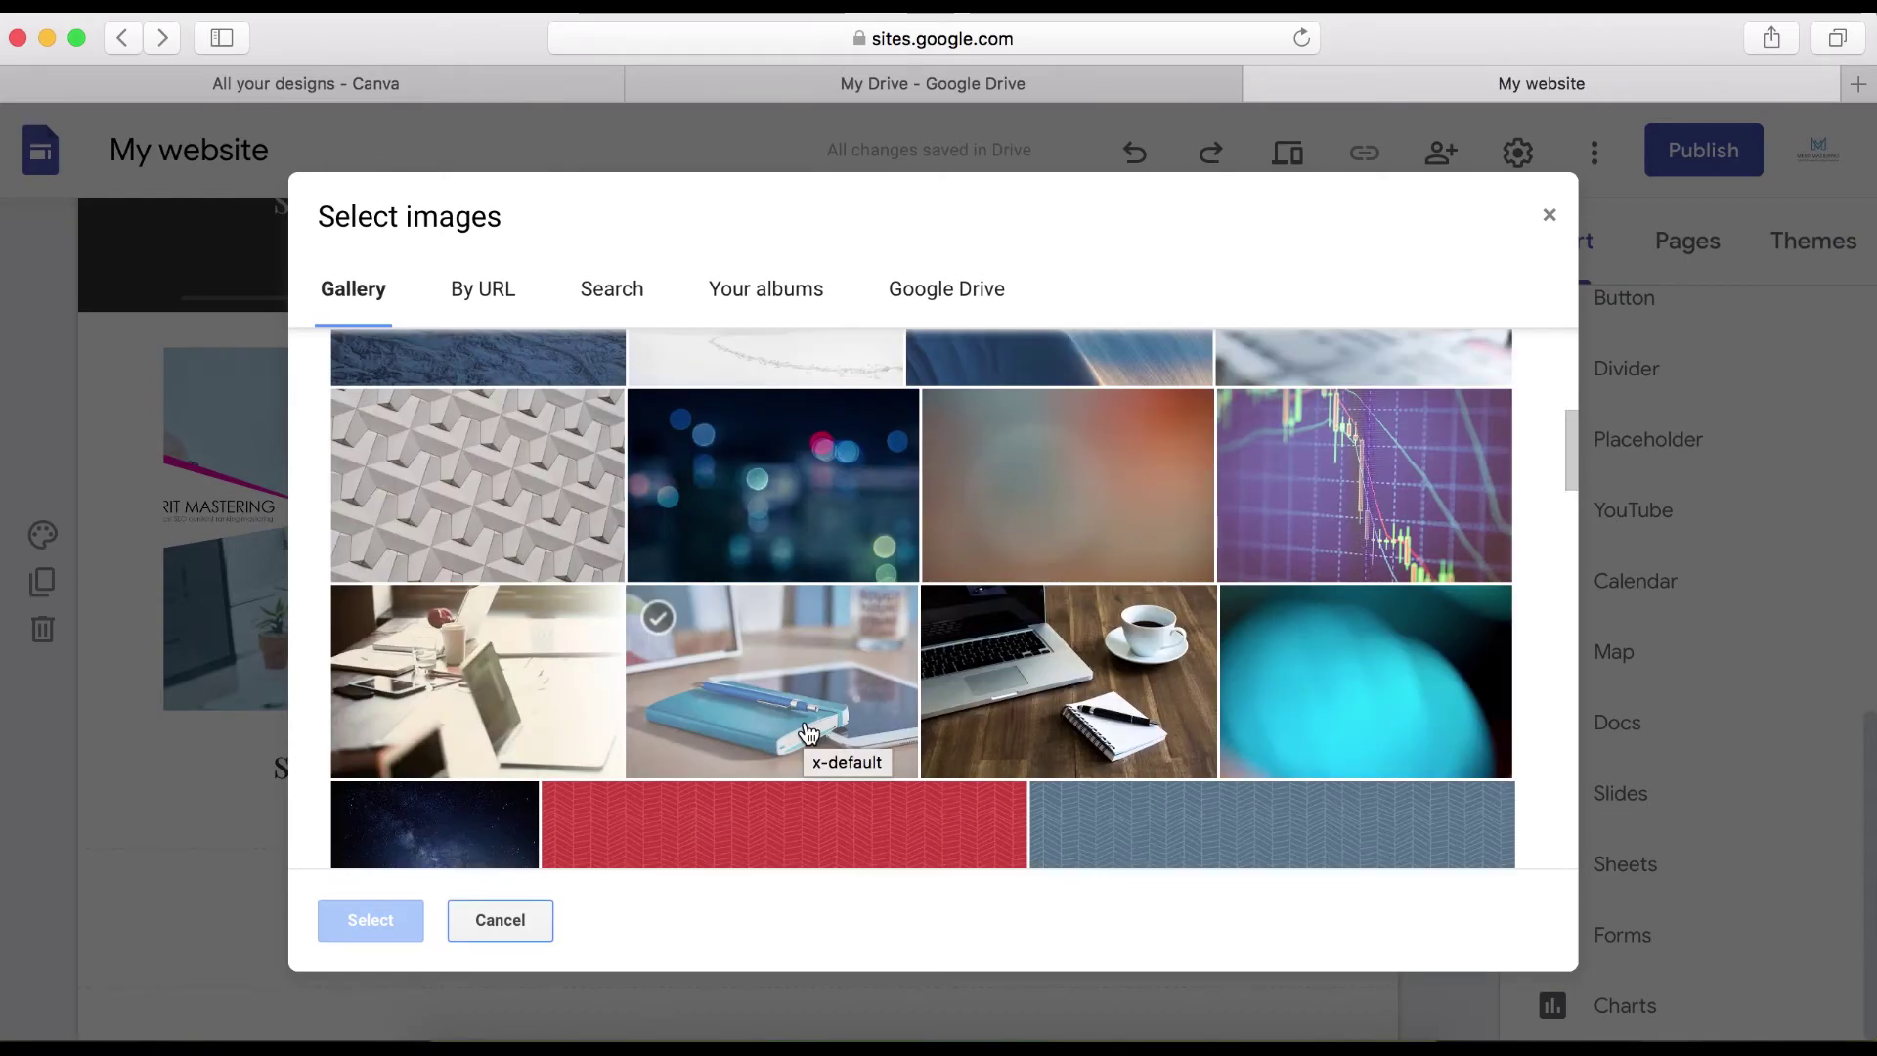
scroll(782, 714, "up", 4)
left_click(770, 700)
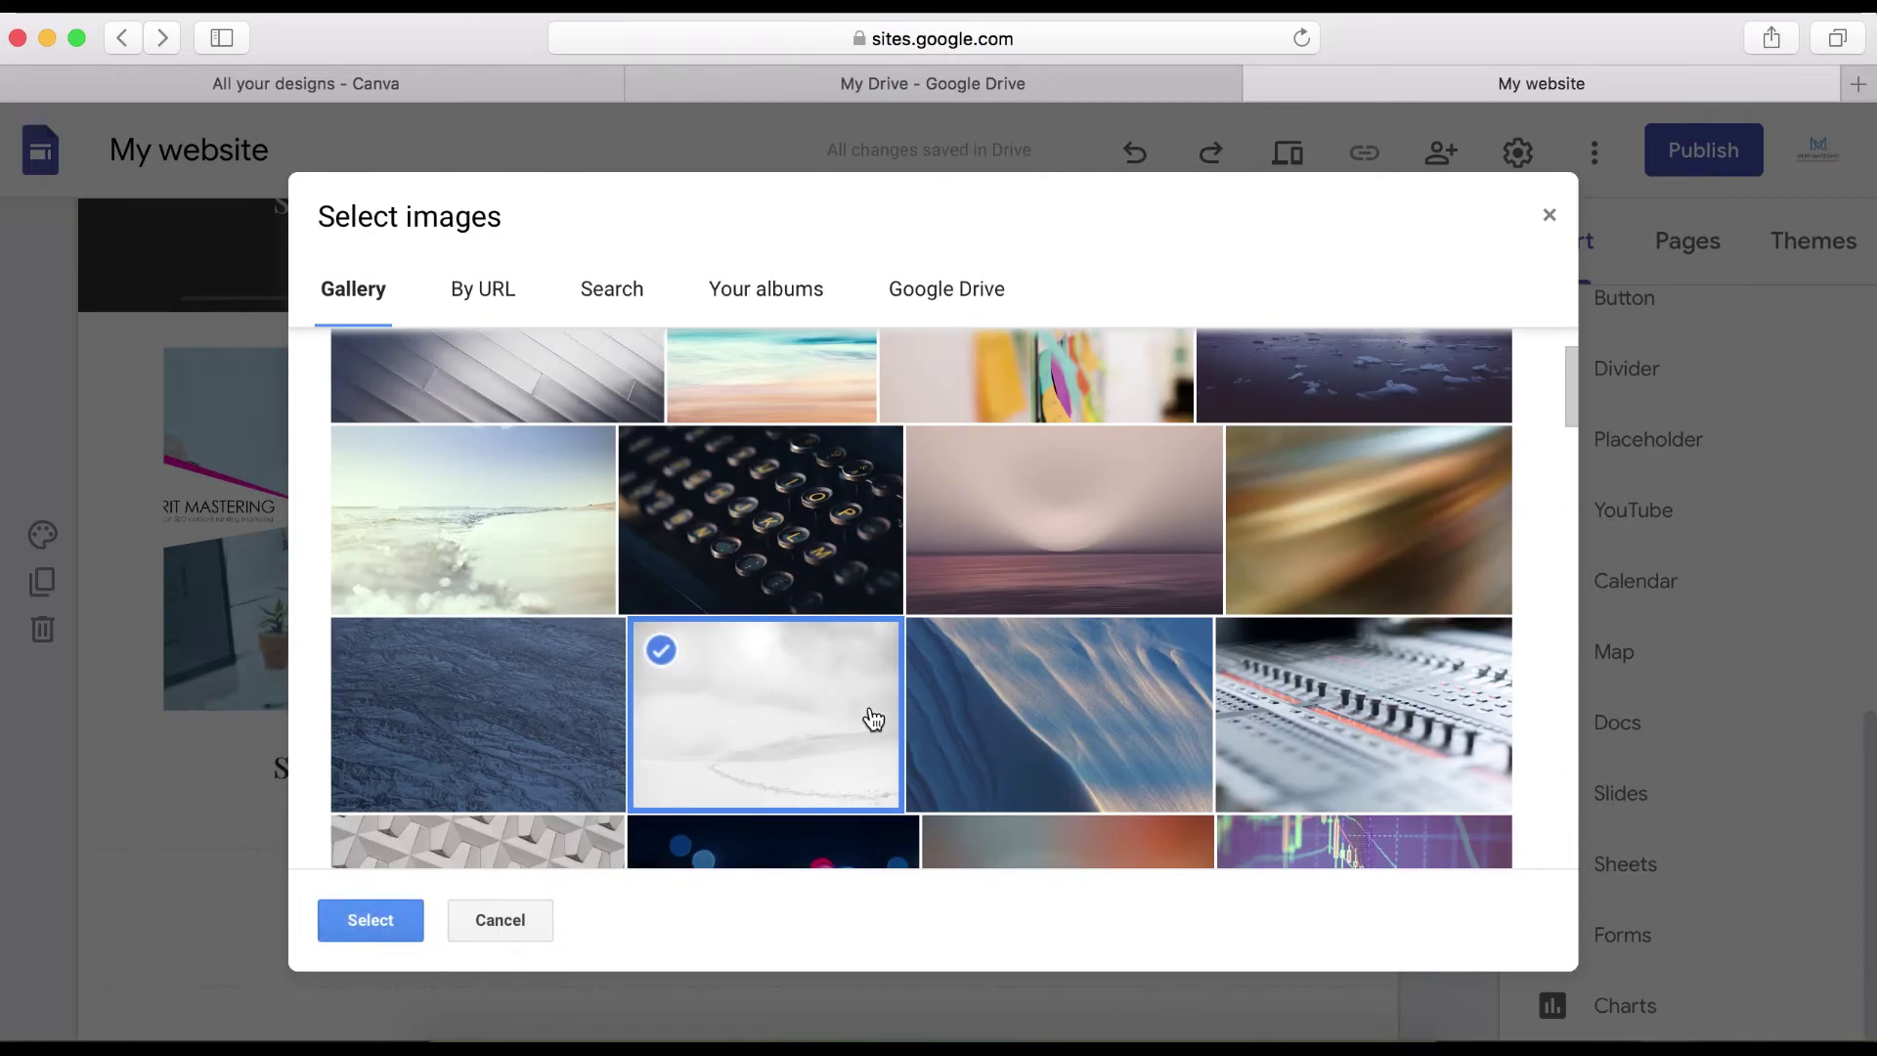
left_click(368, 925)
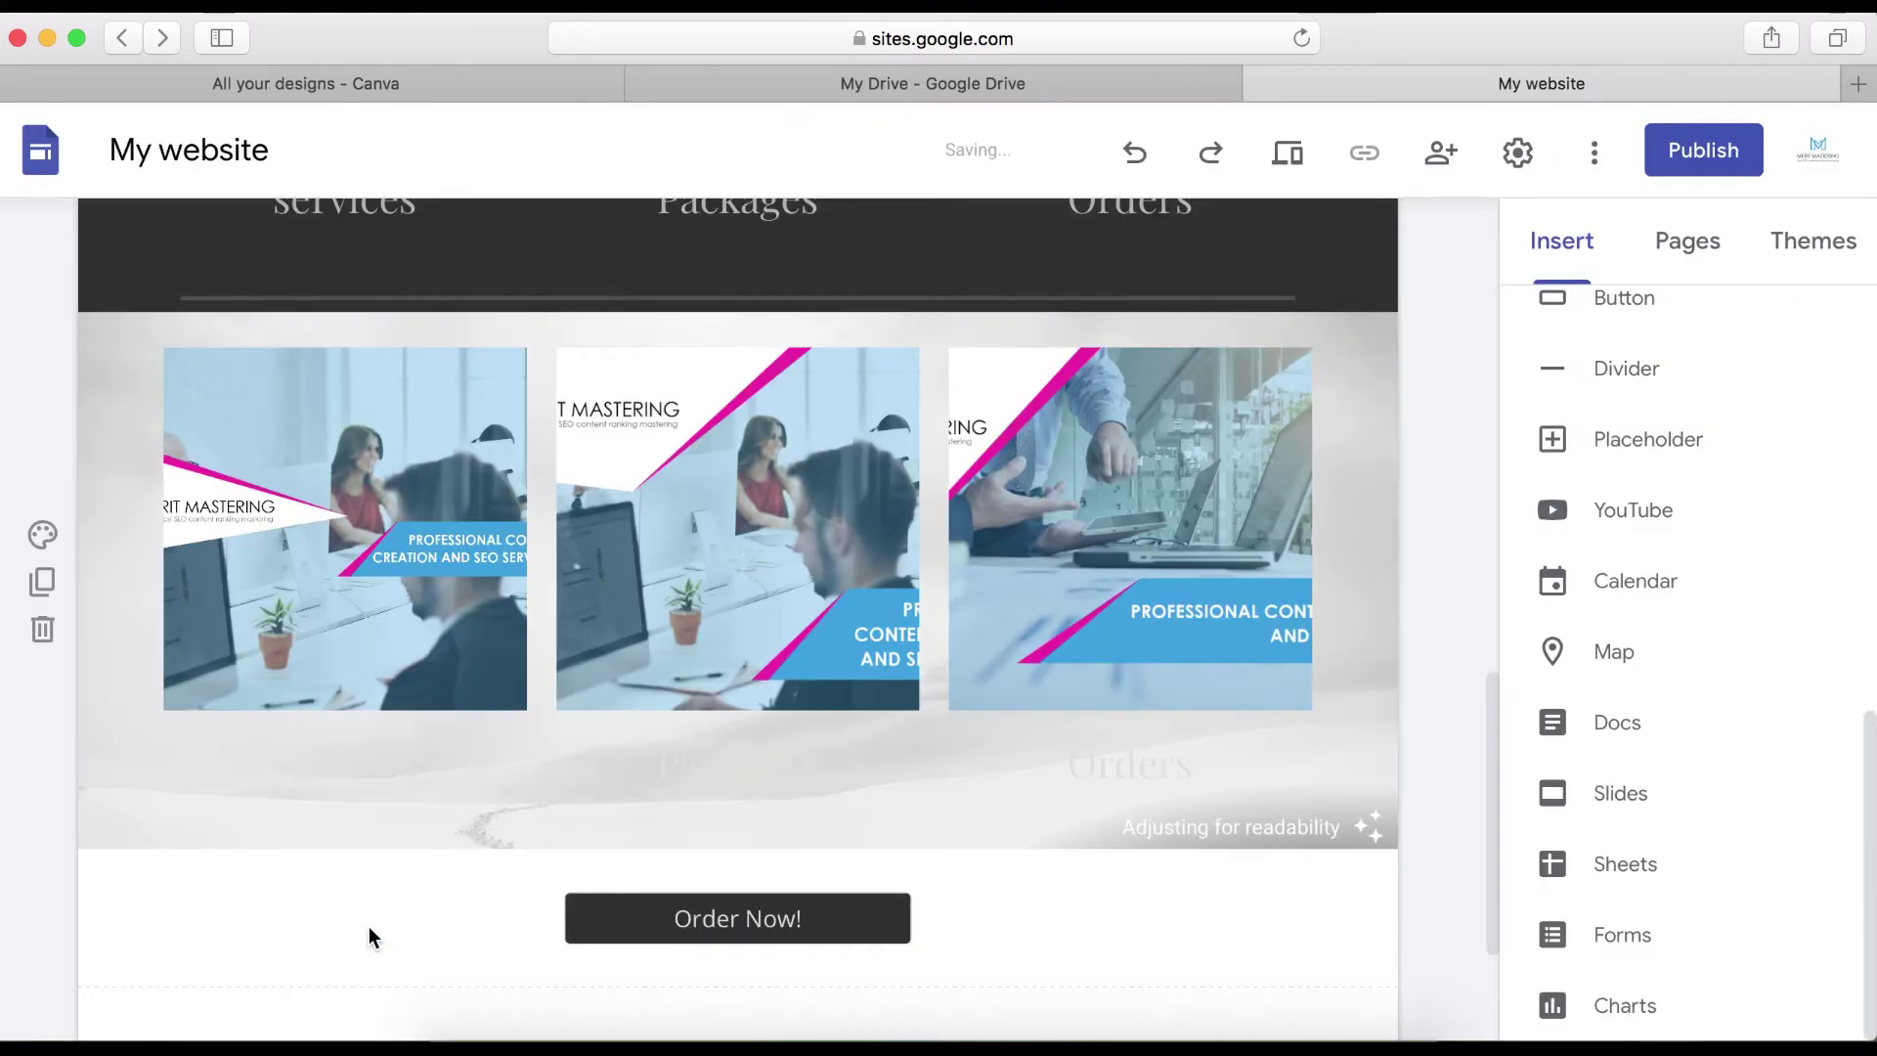
scroll(711, 659, "up", 5)
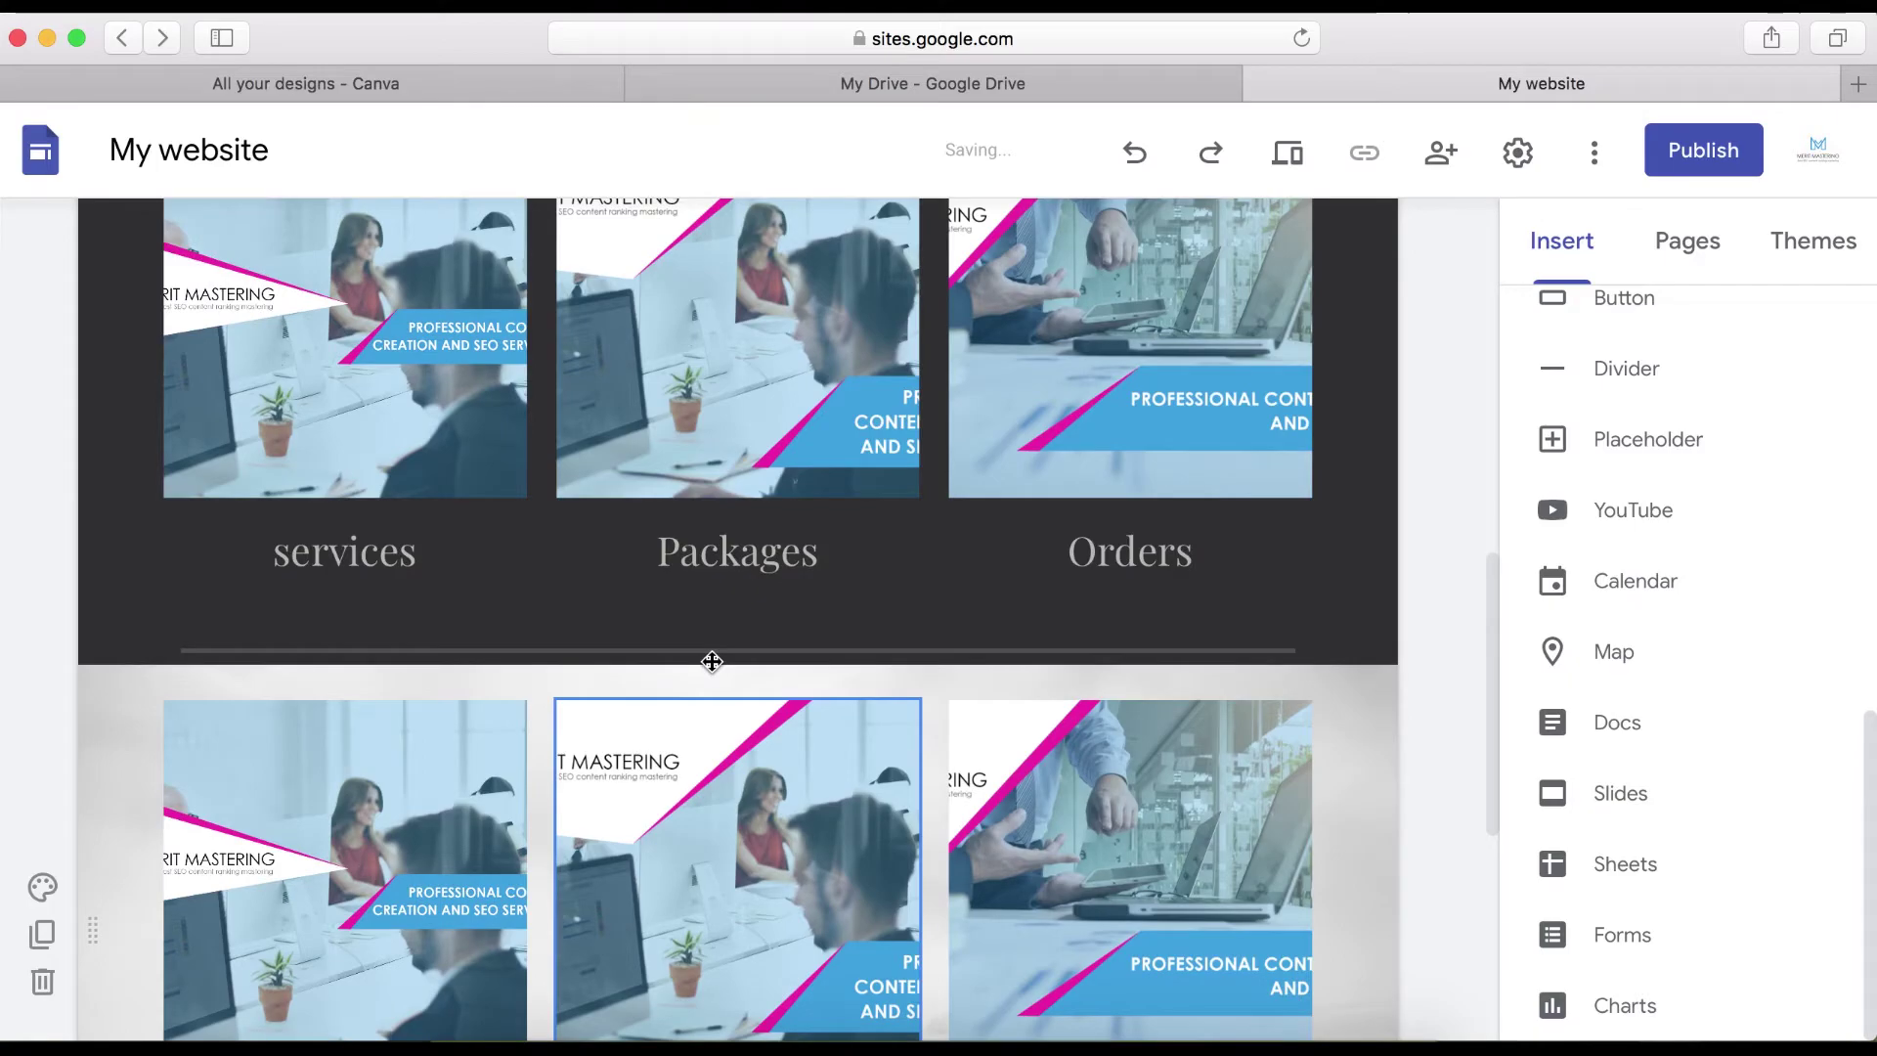
scroll(712, 659, "down", 5)
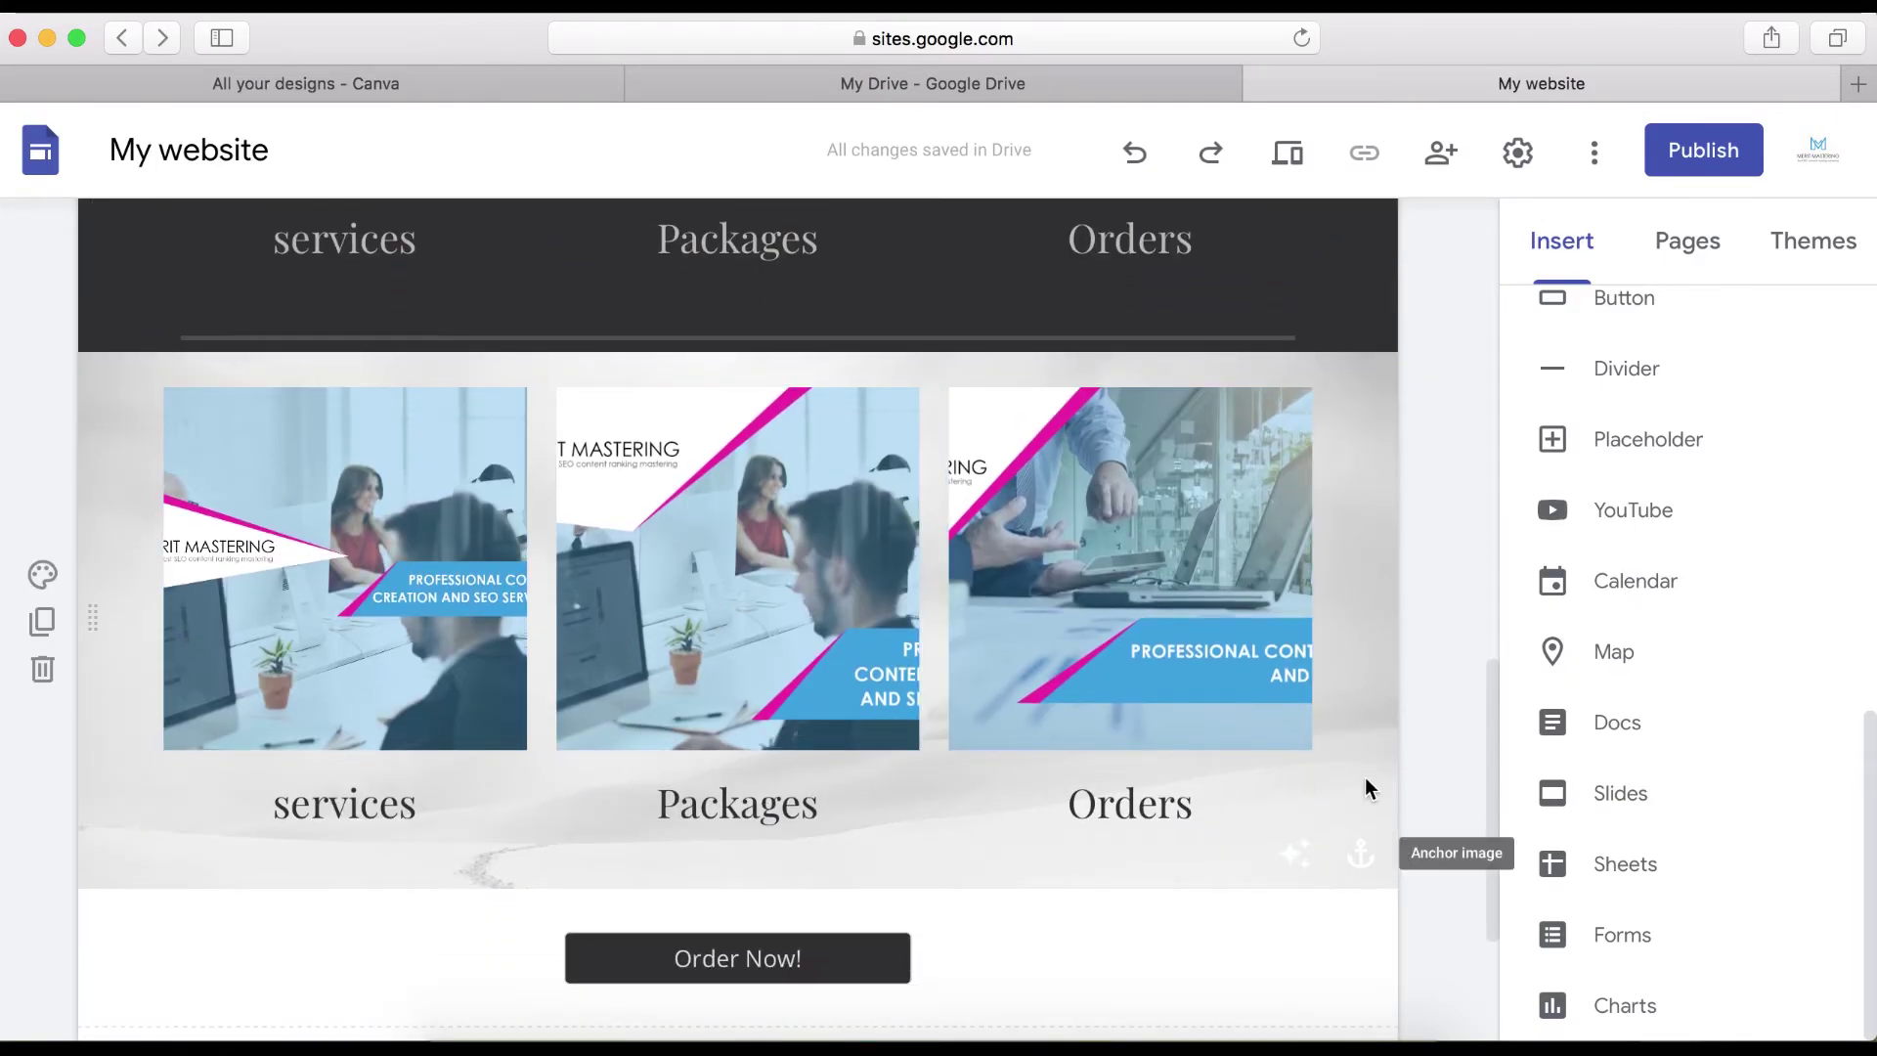
scroll(1355, 880, "down", 3)
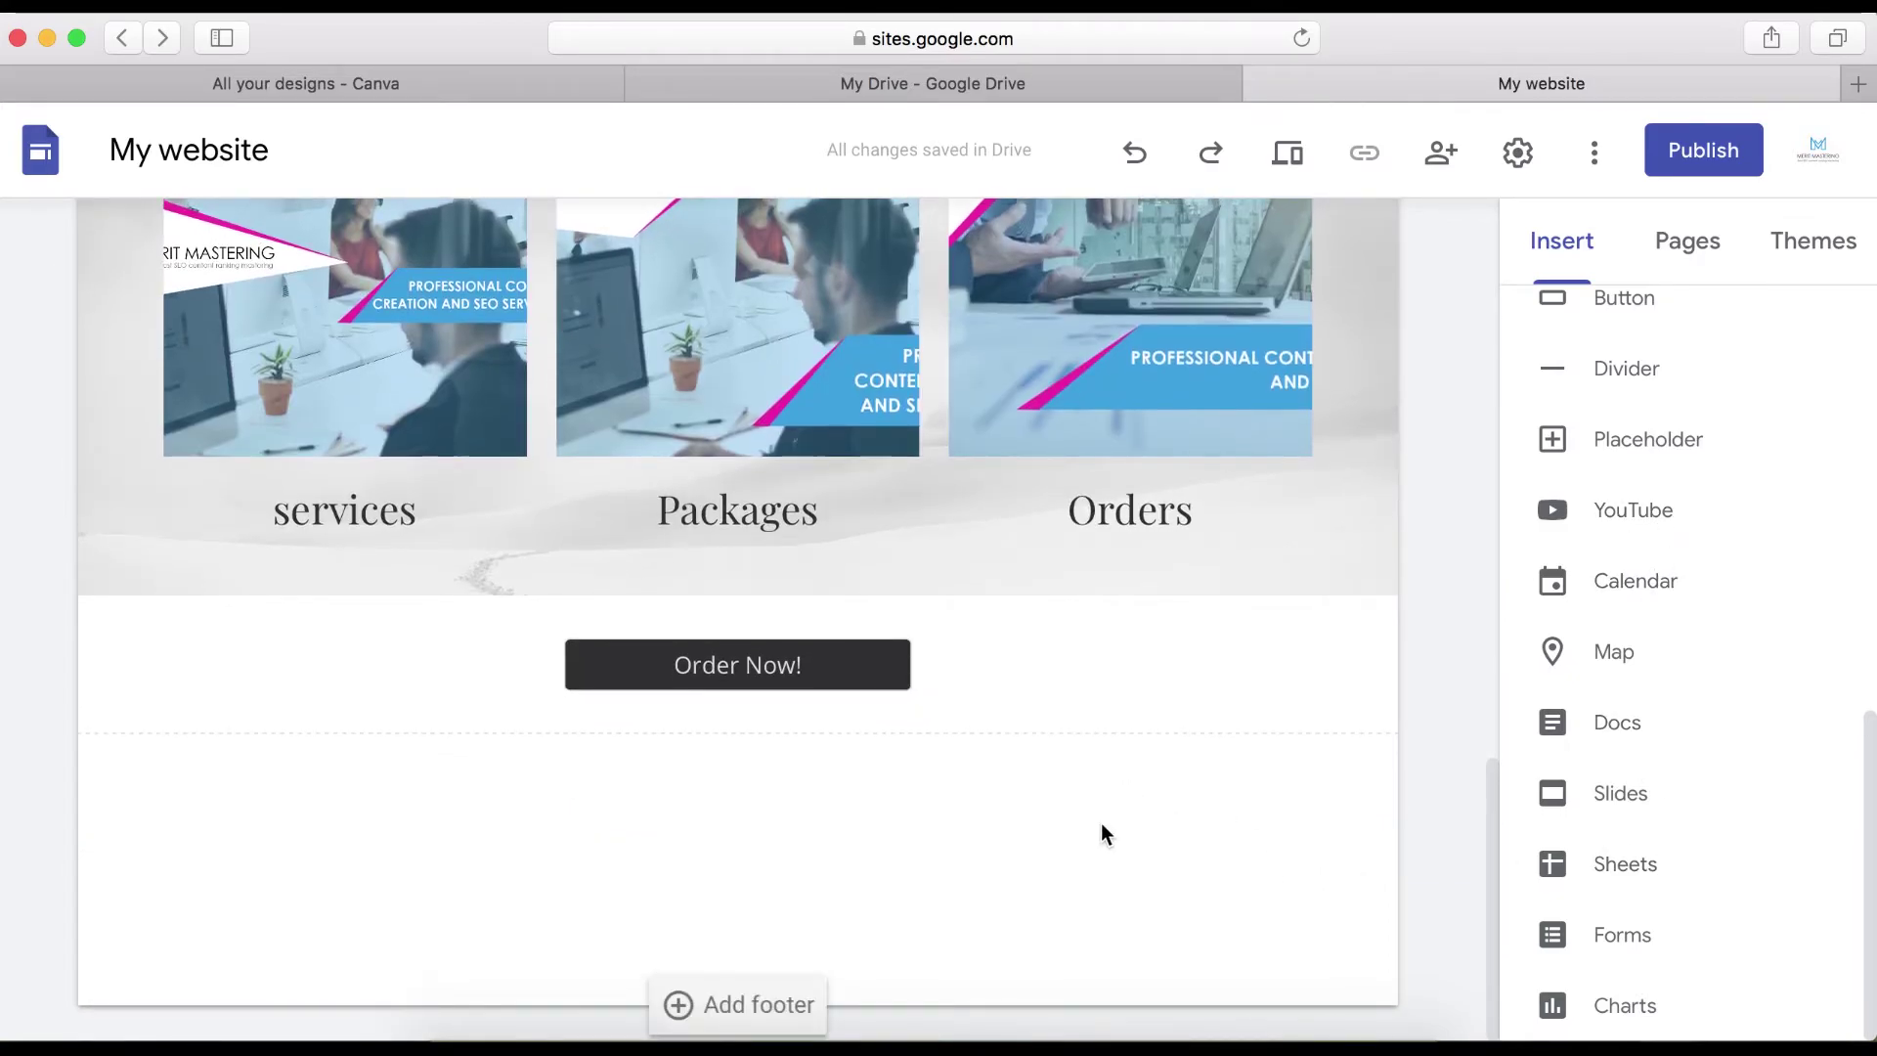
scroll(1055, 914, "up", 2)
scroll(1055, 915, "down", 2)
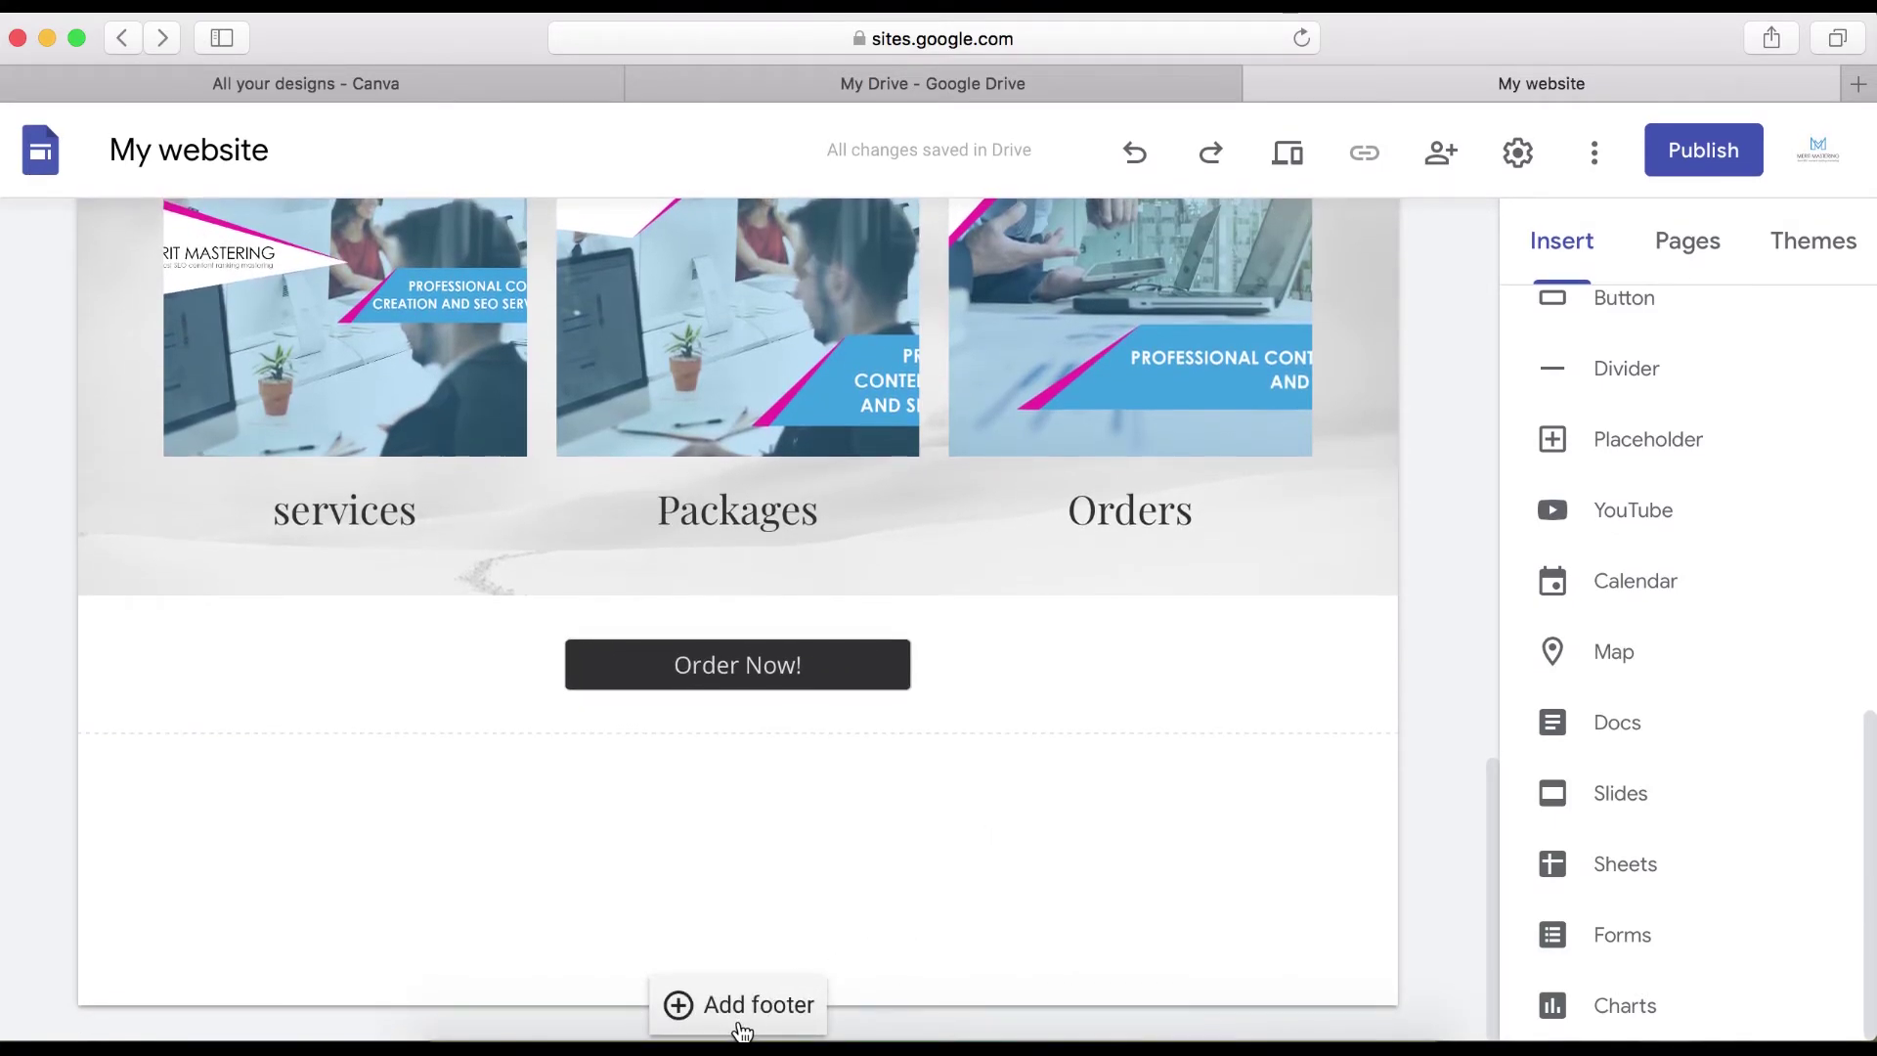
- Add a footer text box reading 'About' and style it as a Sub-heading
left_click(738, 1021)
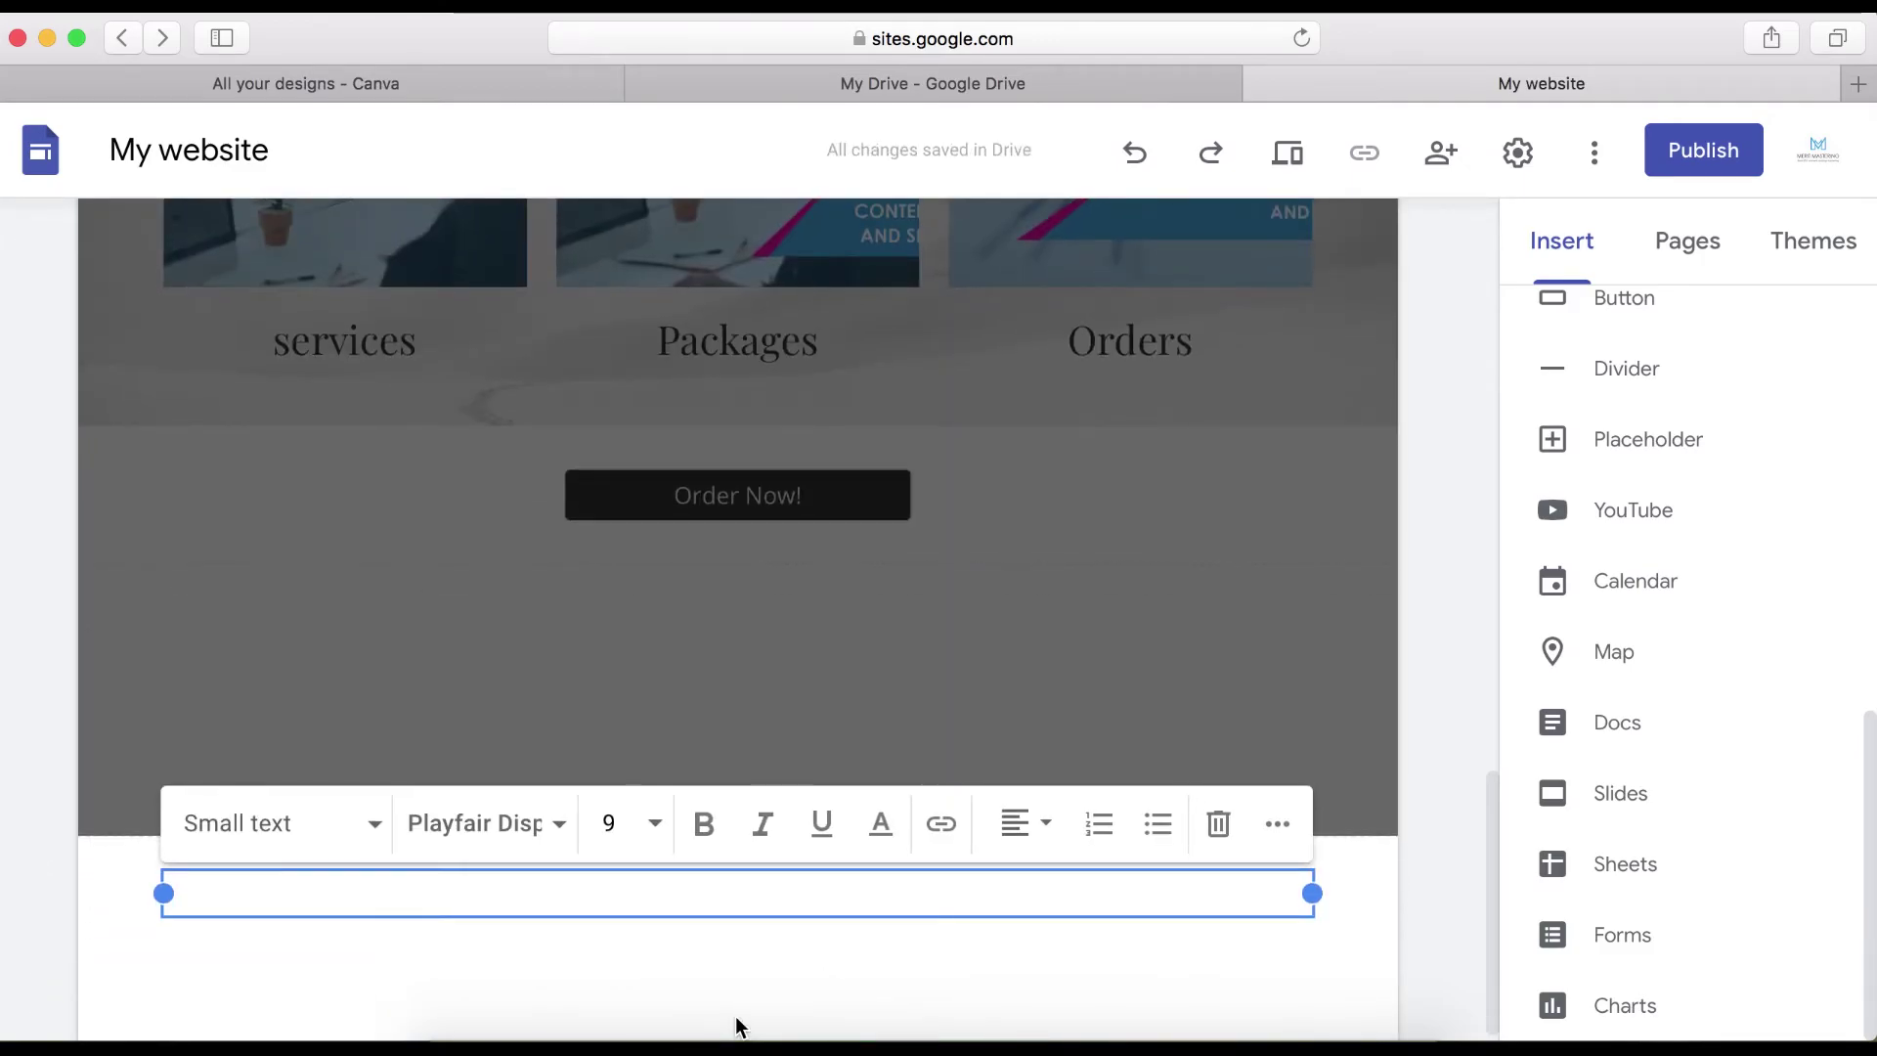
left_click(481, 897)
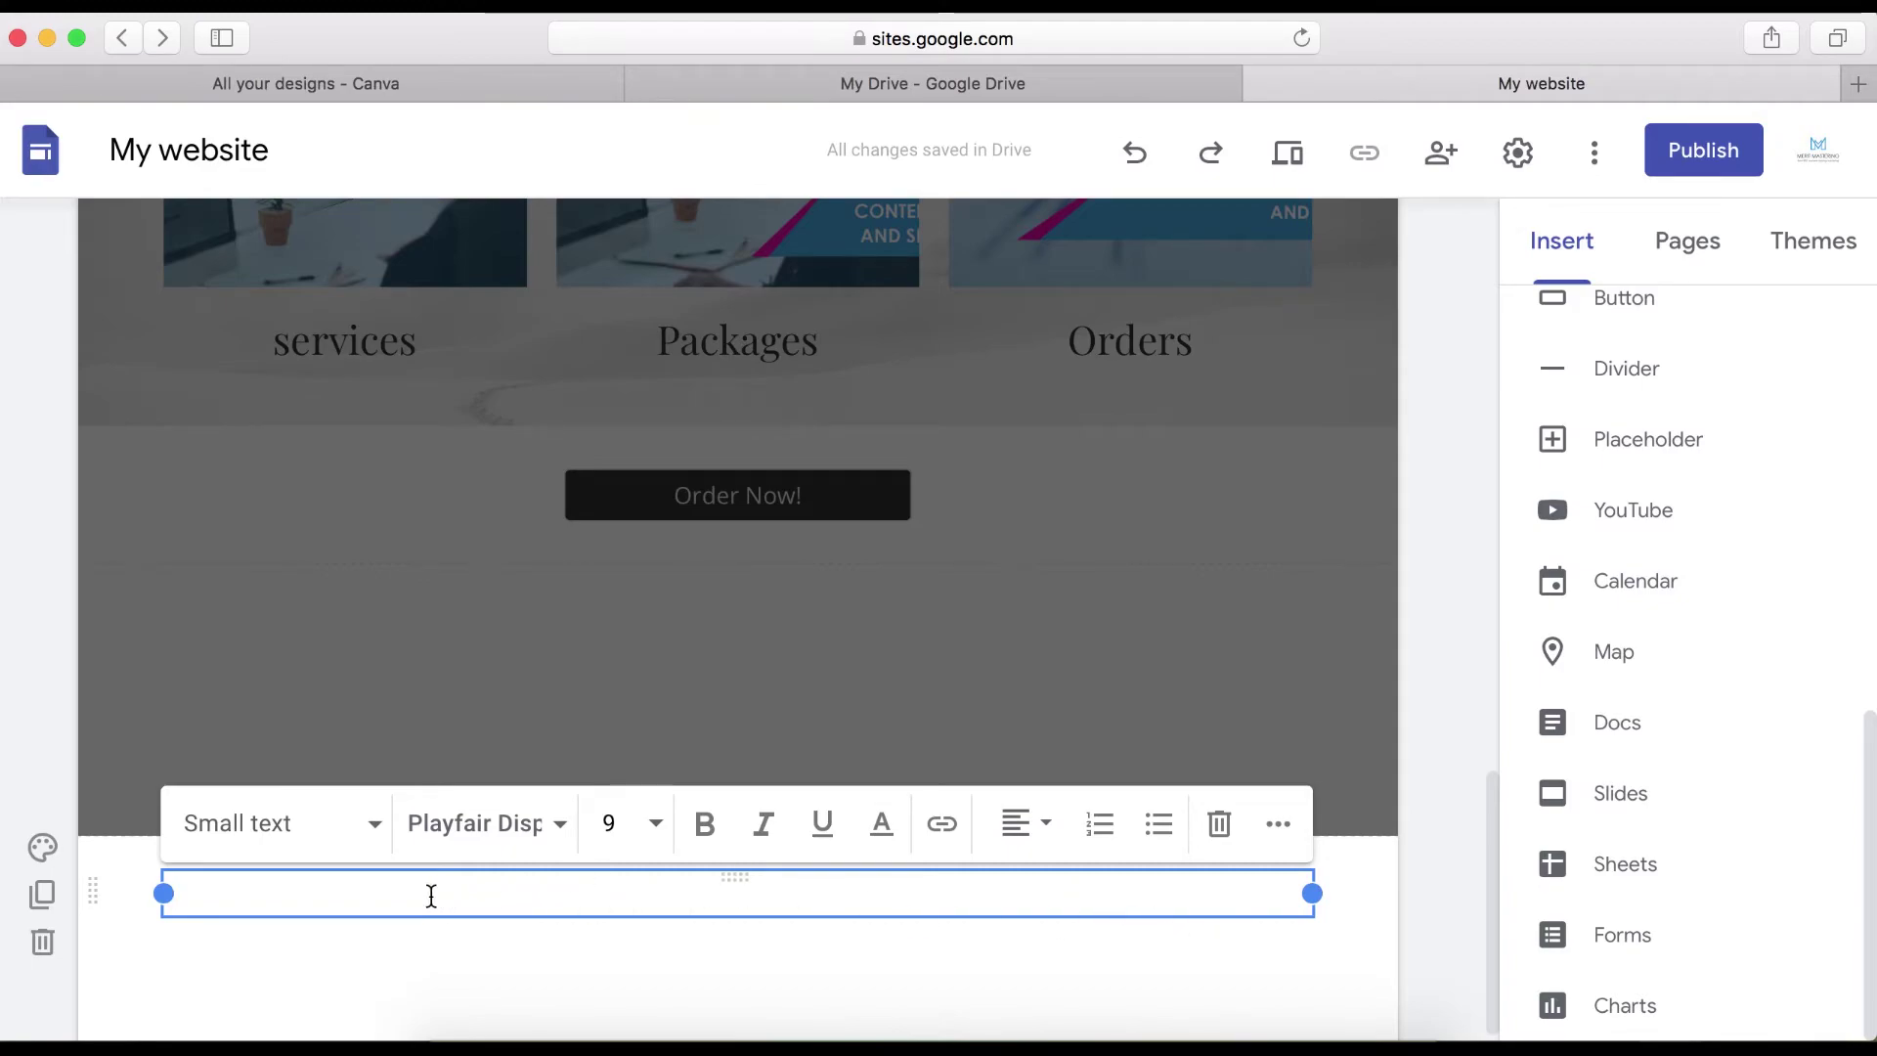
type("Ab")
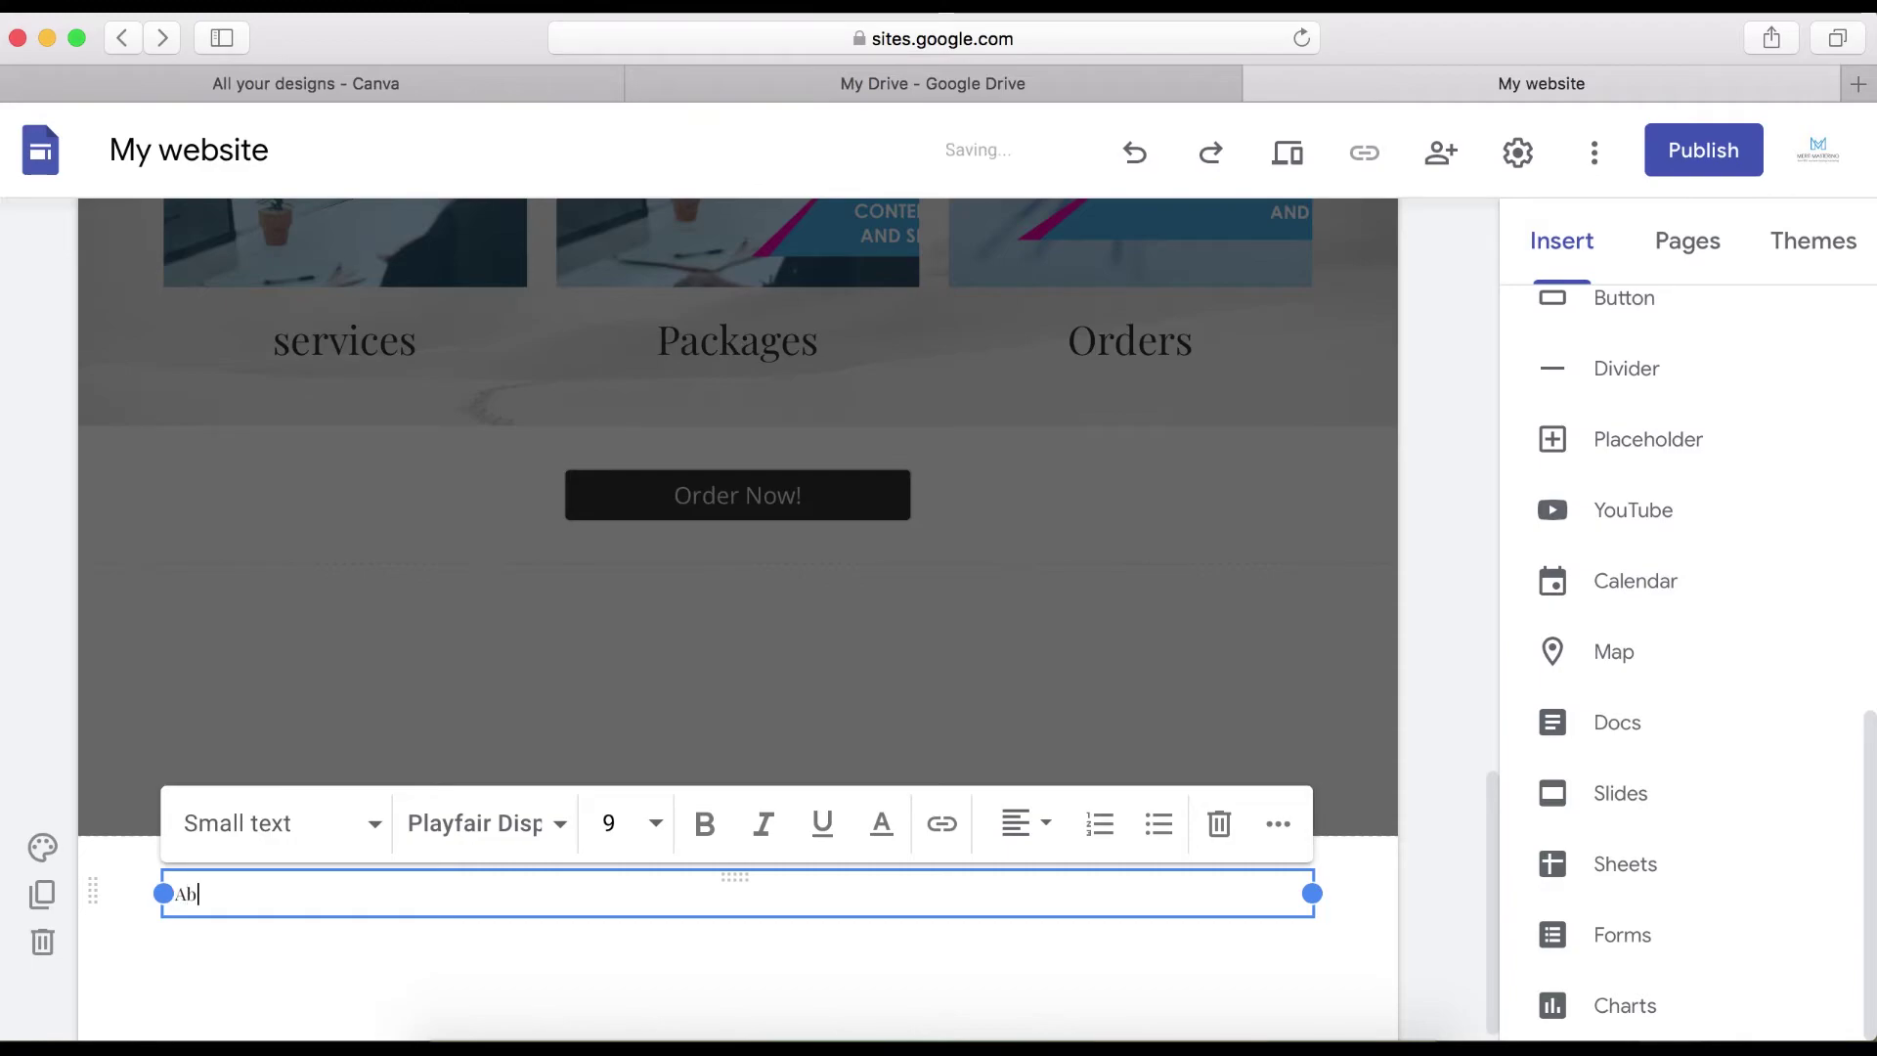
type("u")
key("BackSpace")
key("BackSpace")
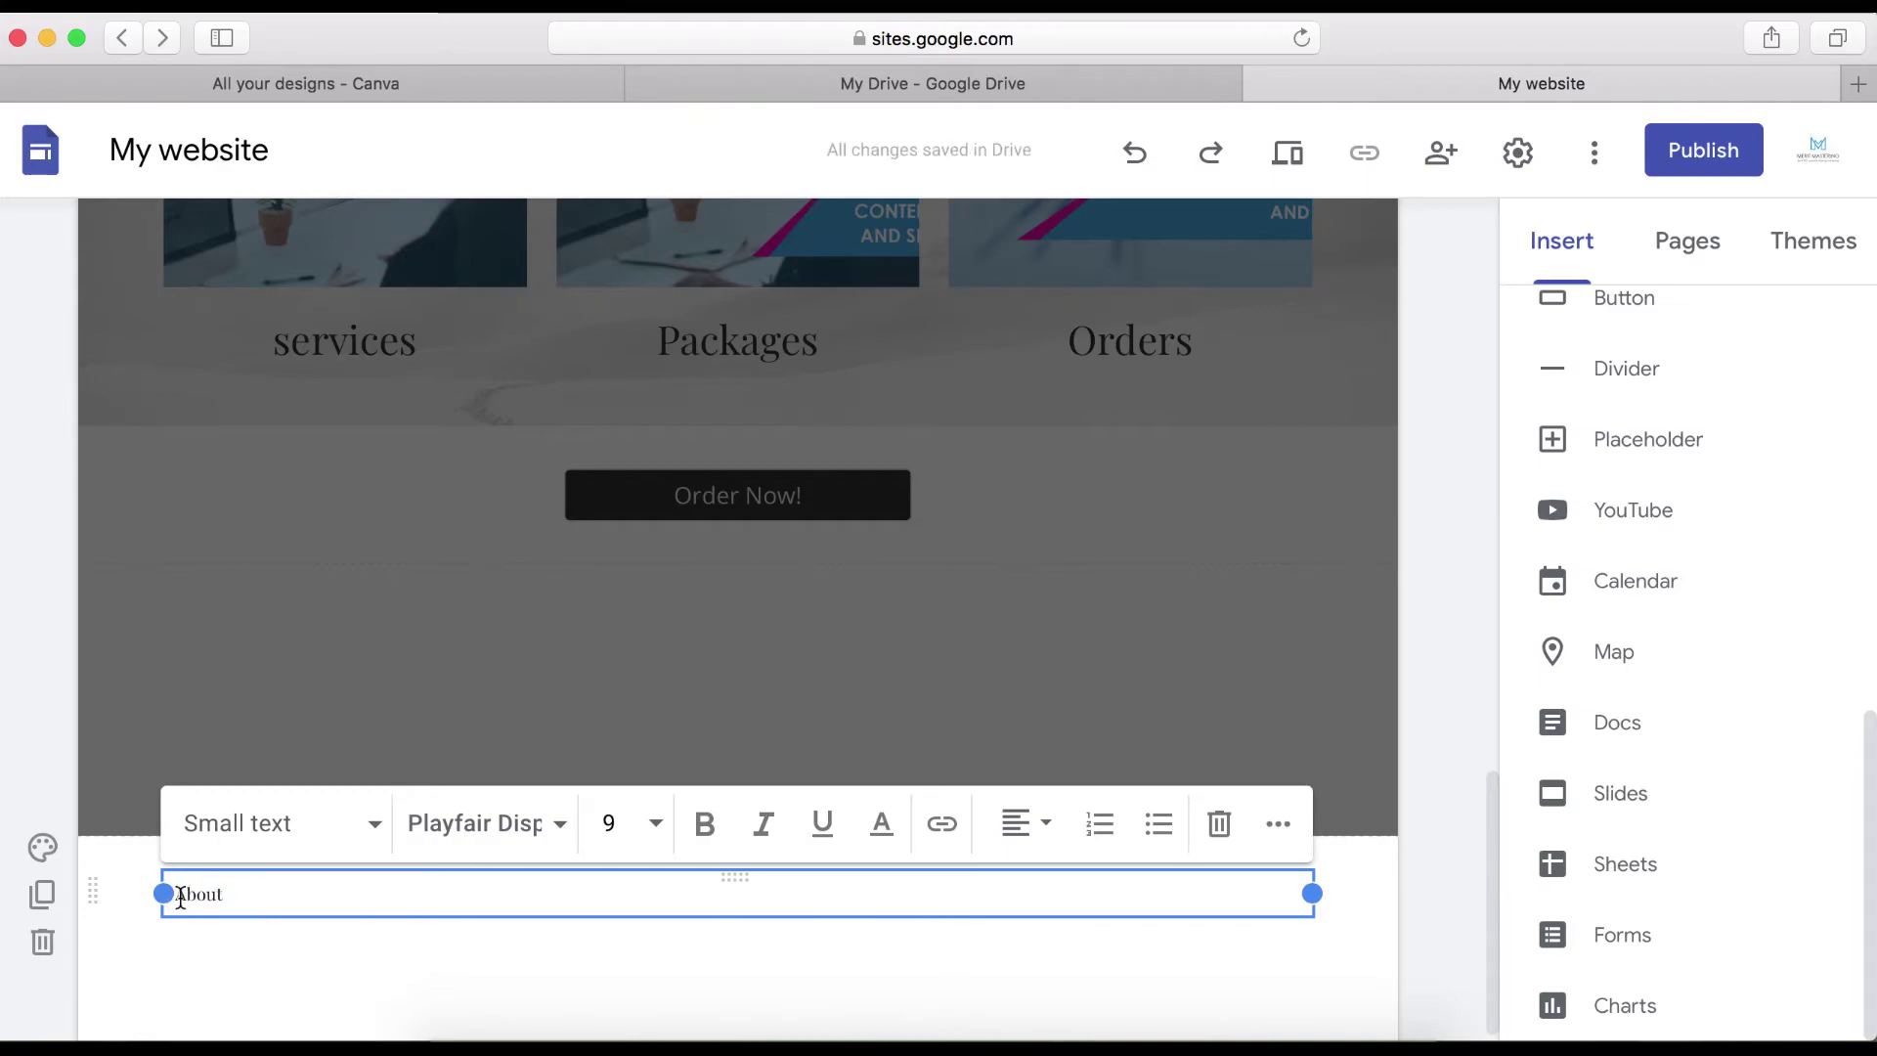
left_click_drag(245, 897, 175, 897)
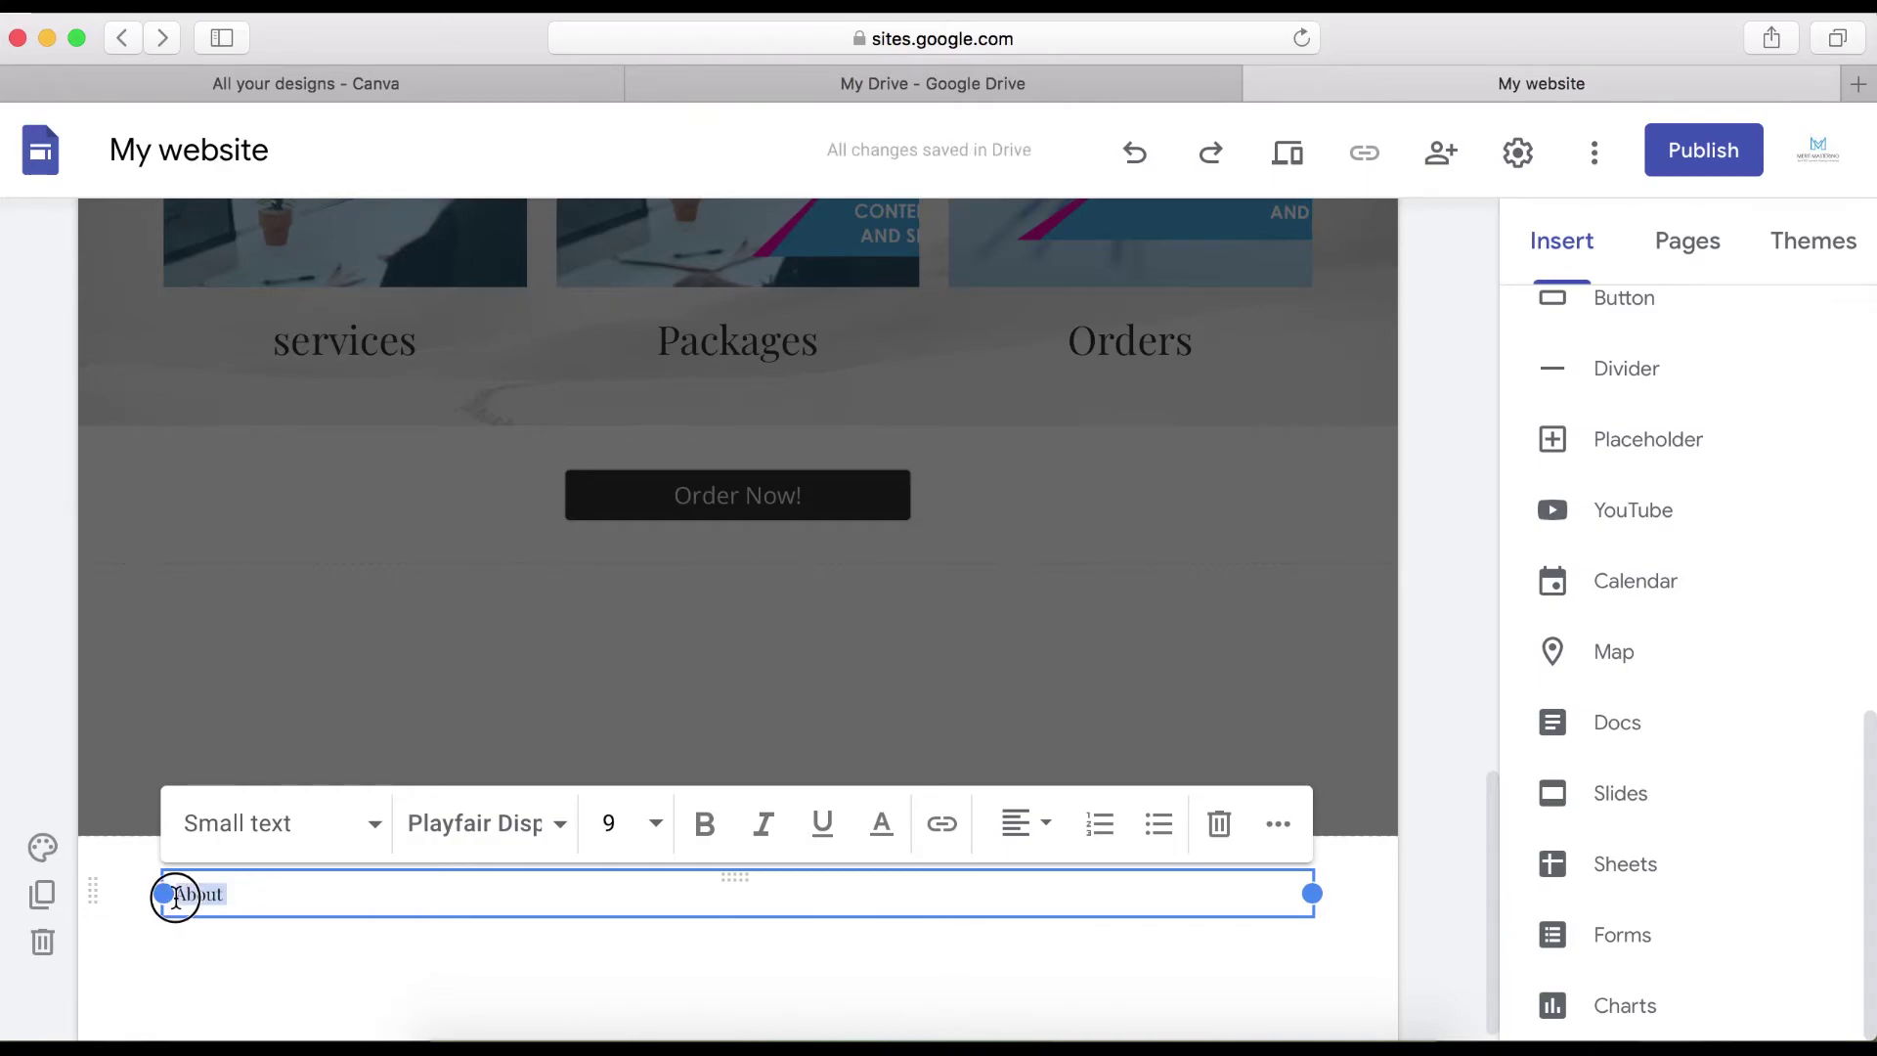
left_click(378, 833)
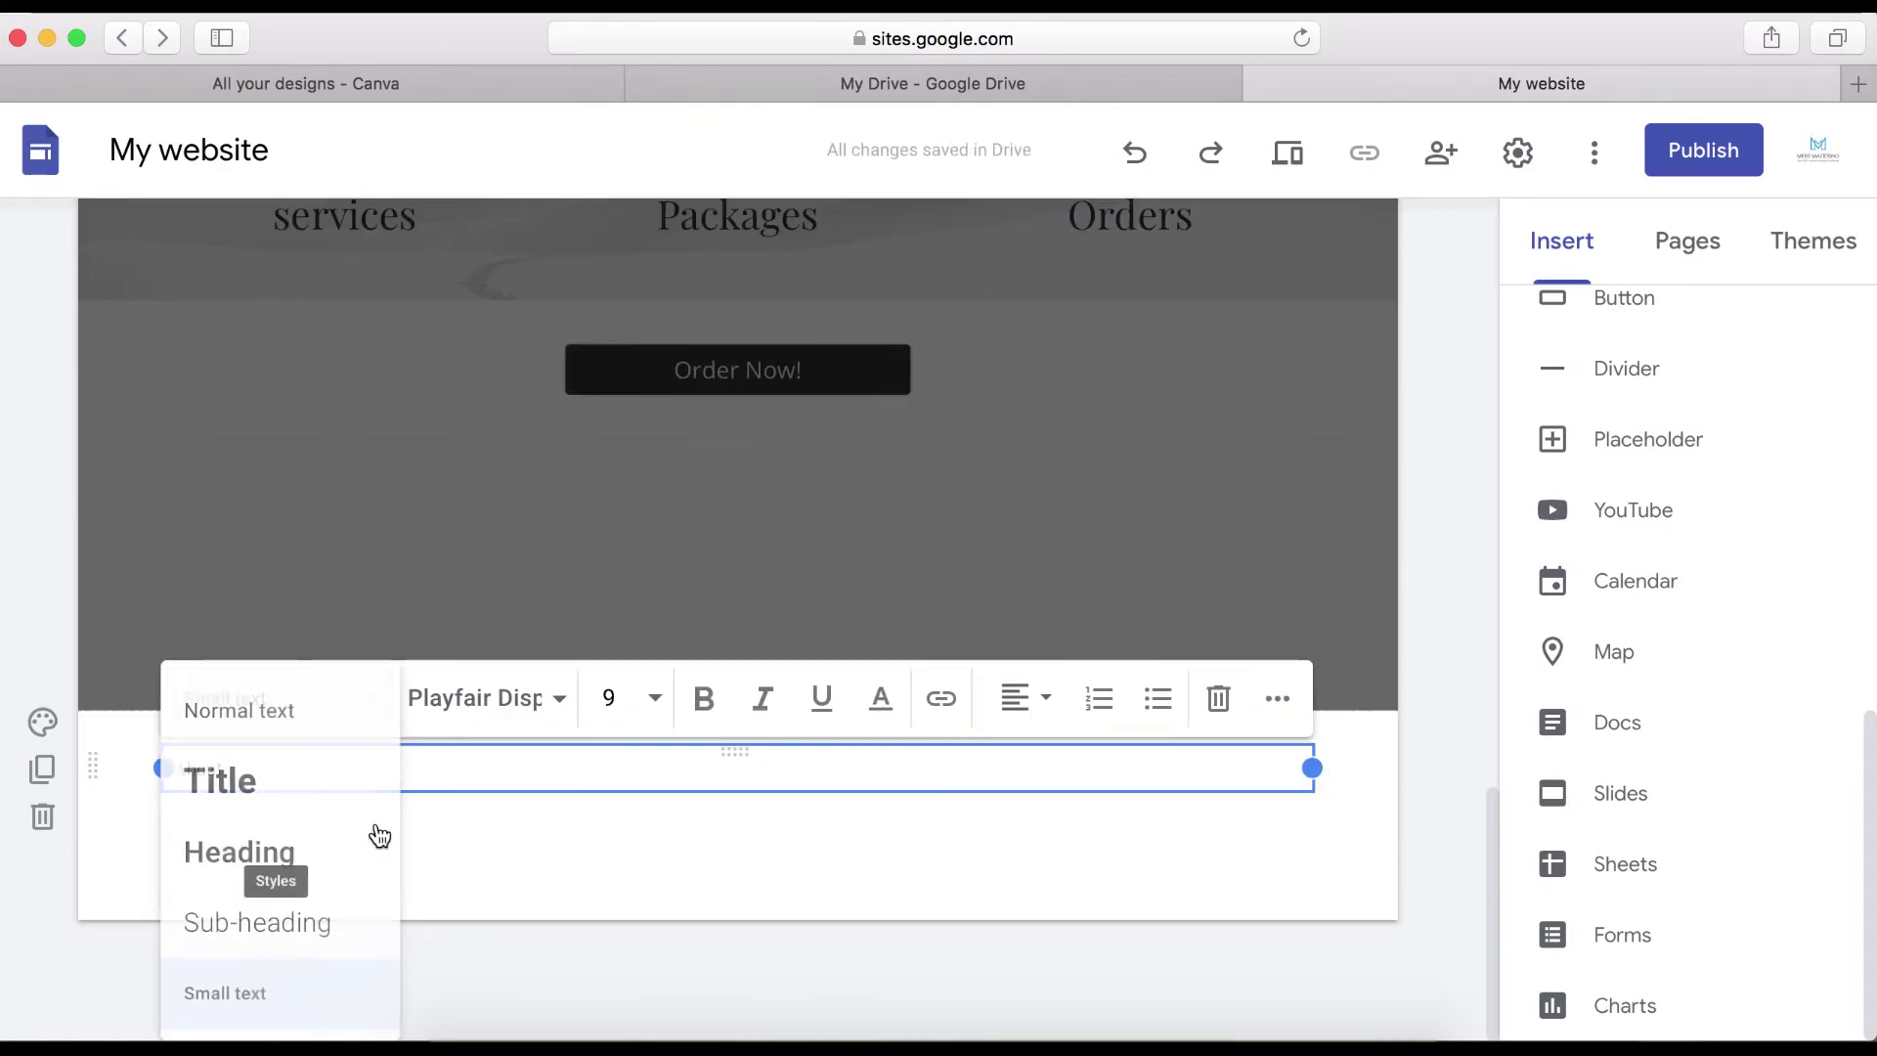
left_click(286, 934)
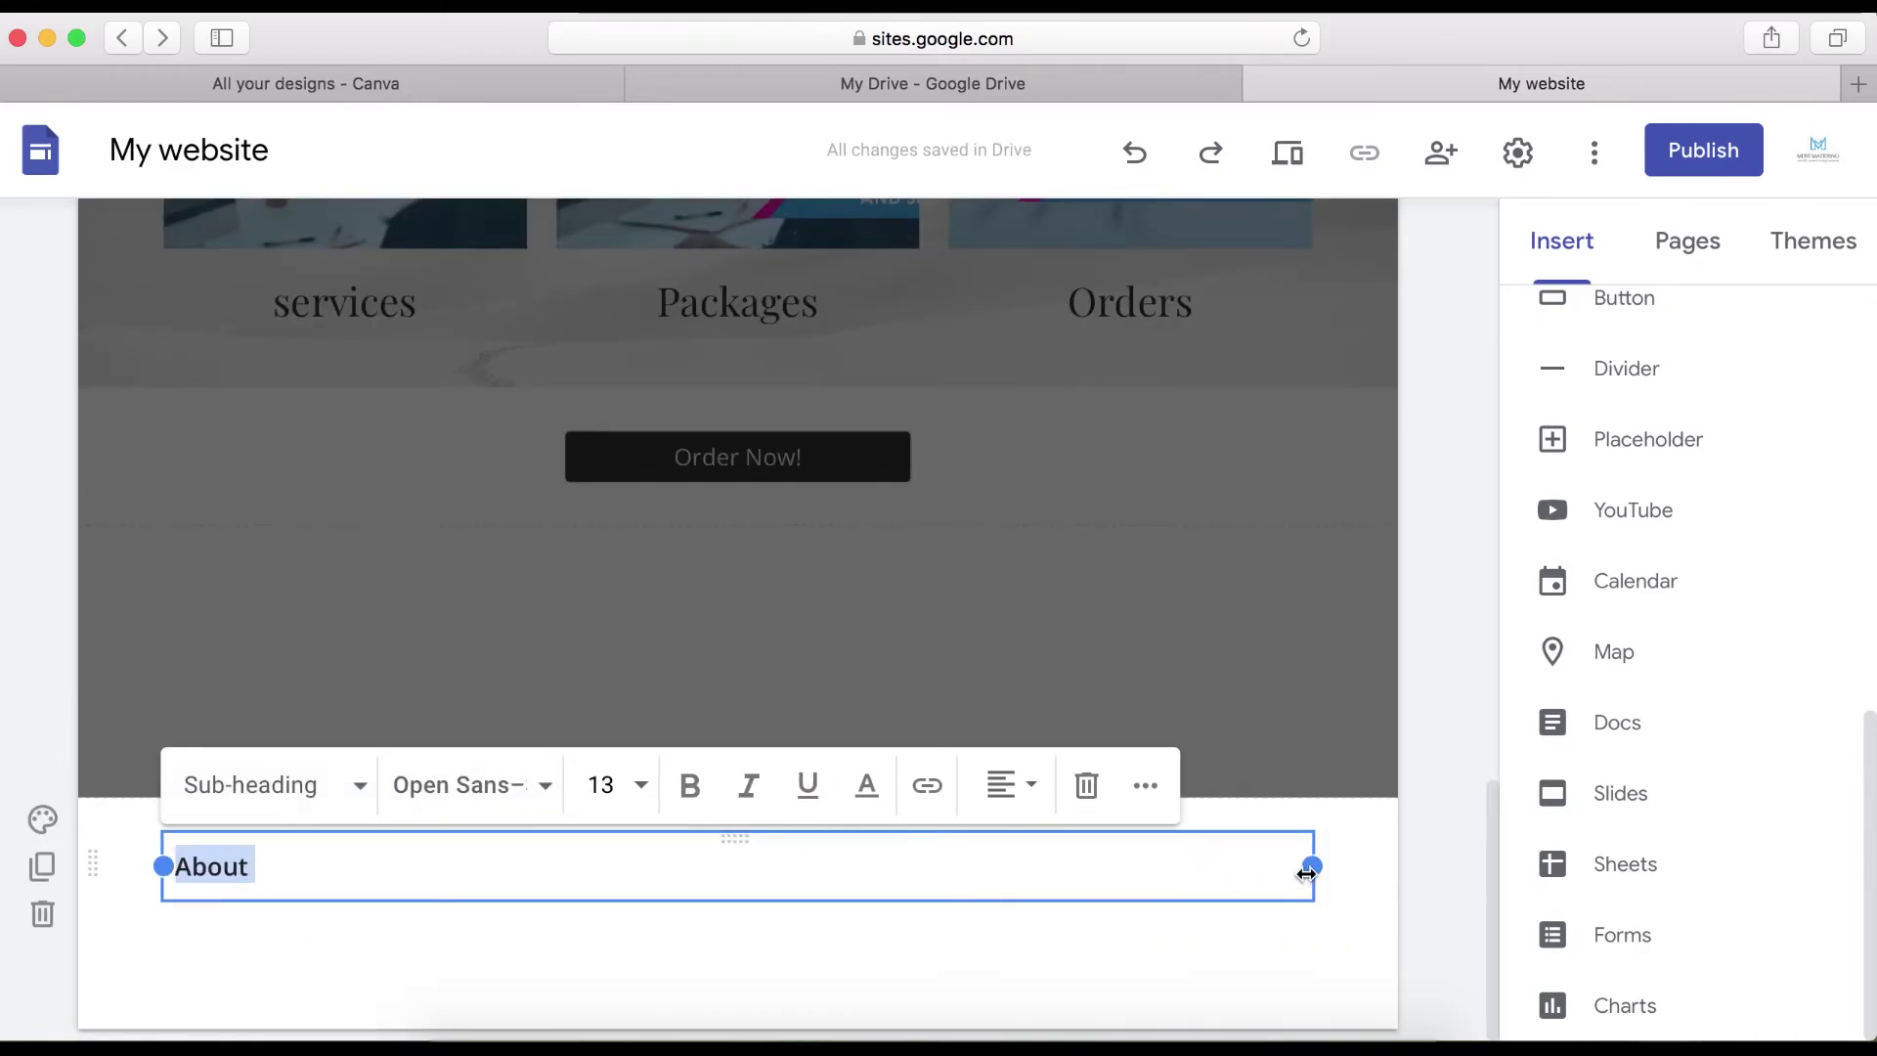
- Narrow the About box, link About to the Home page, and duplicate its section
left_click_drag(1311, 867, 376, 878)
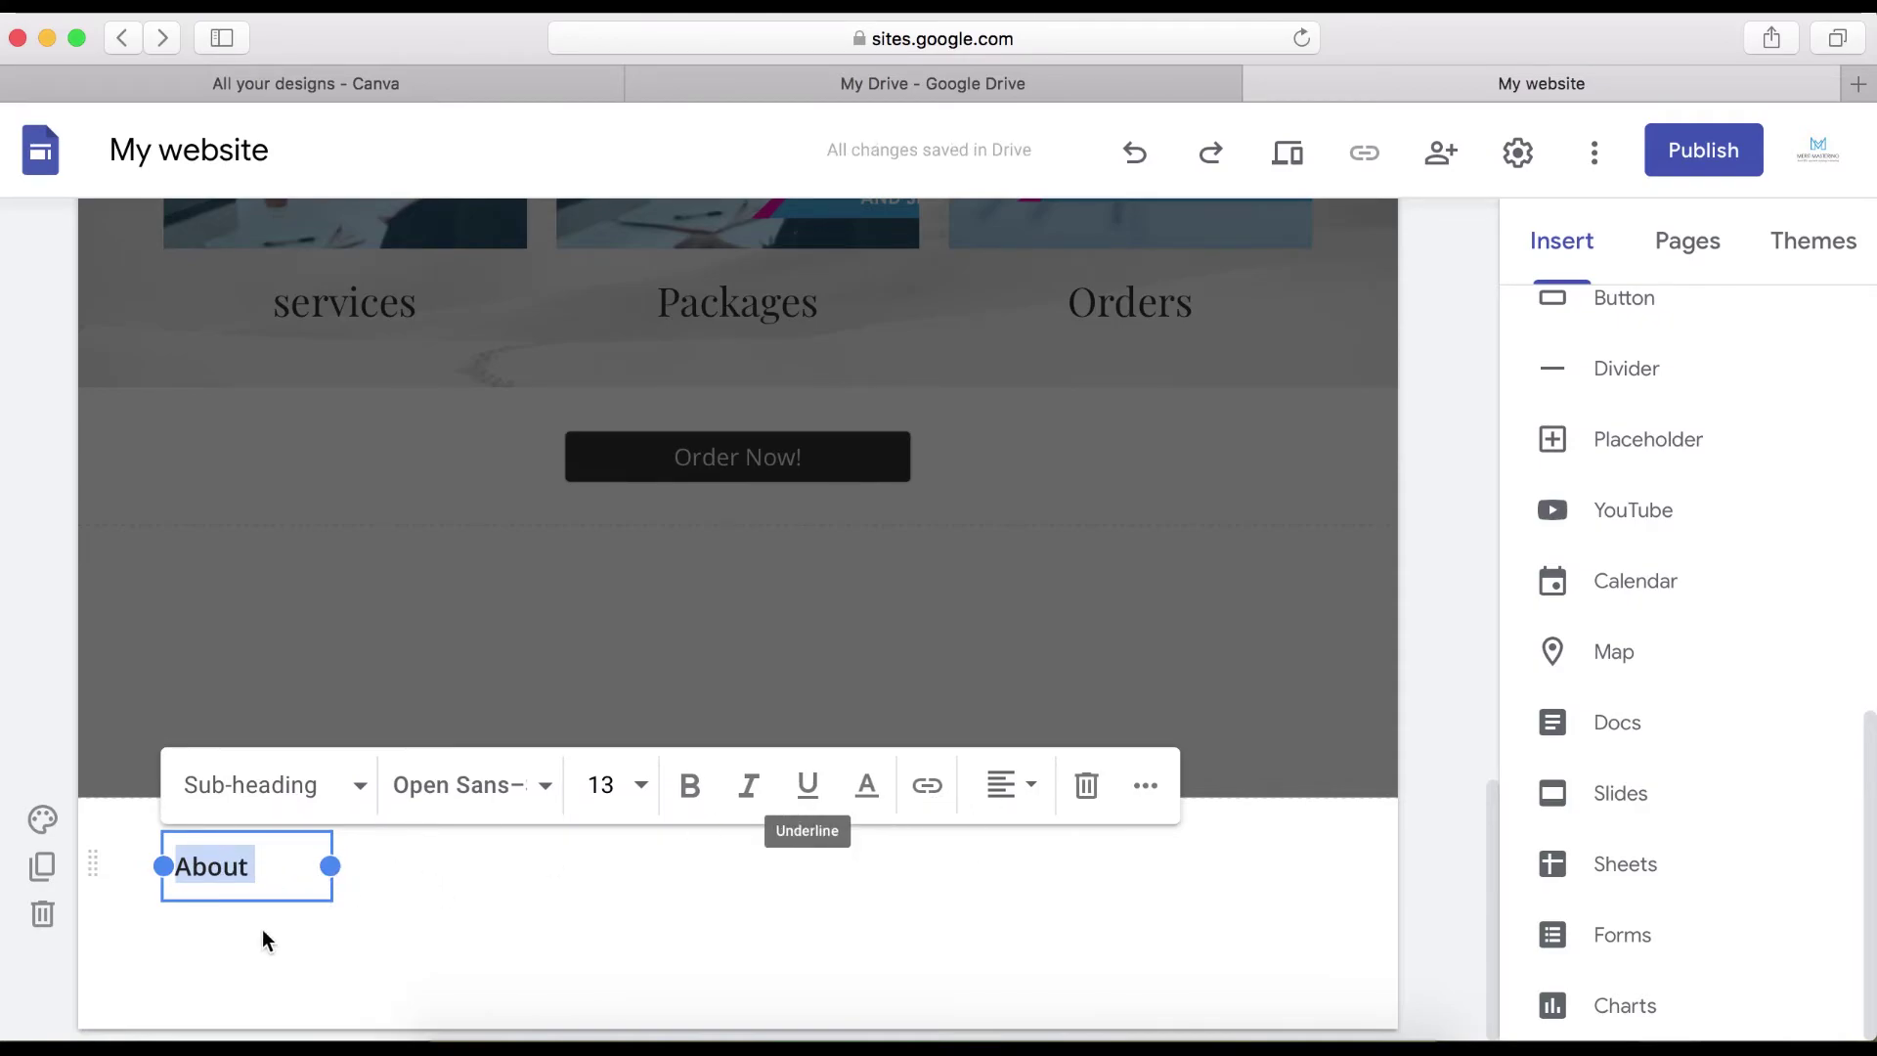
left_click_drag(259, 868, 180, 873)
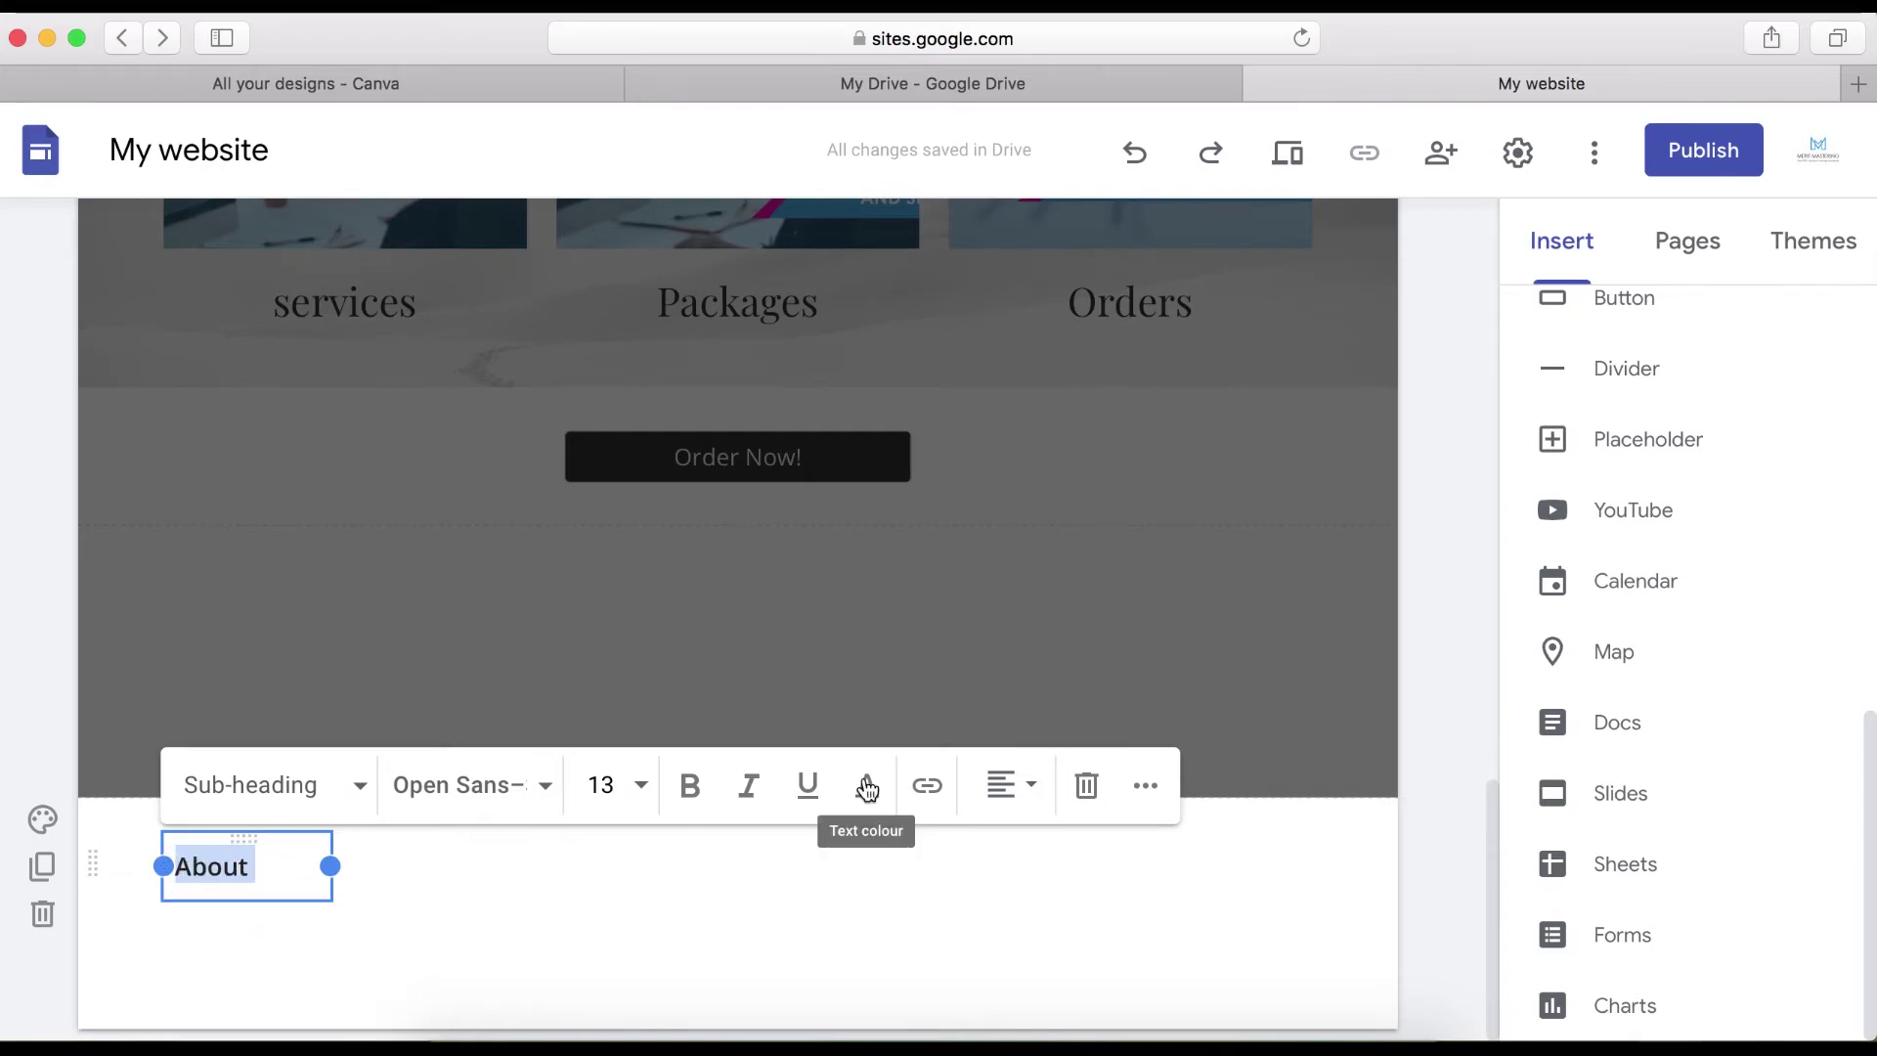
left_click(928, 788)
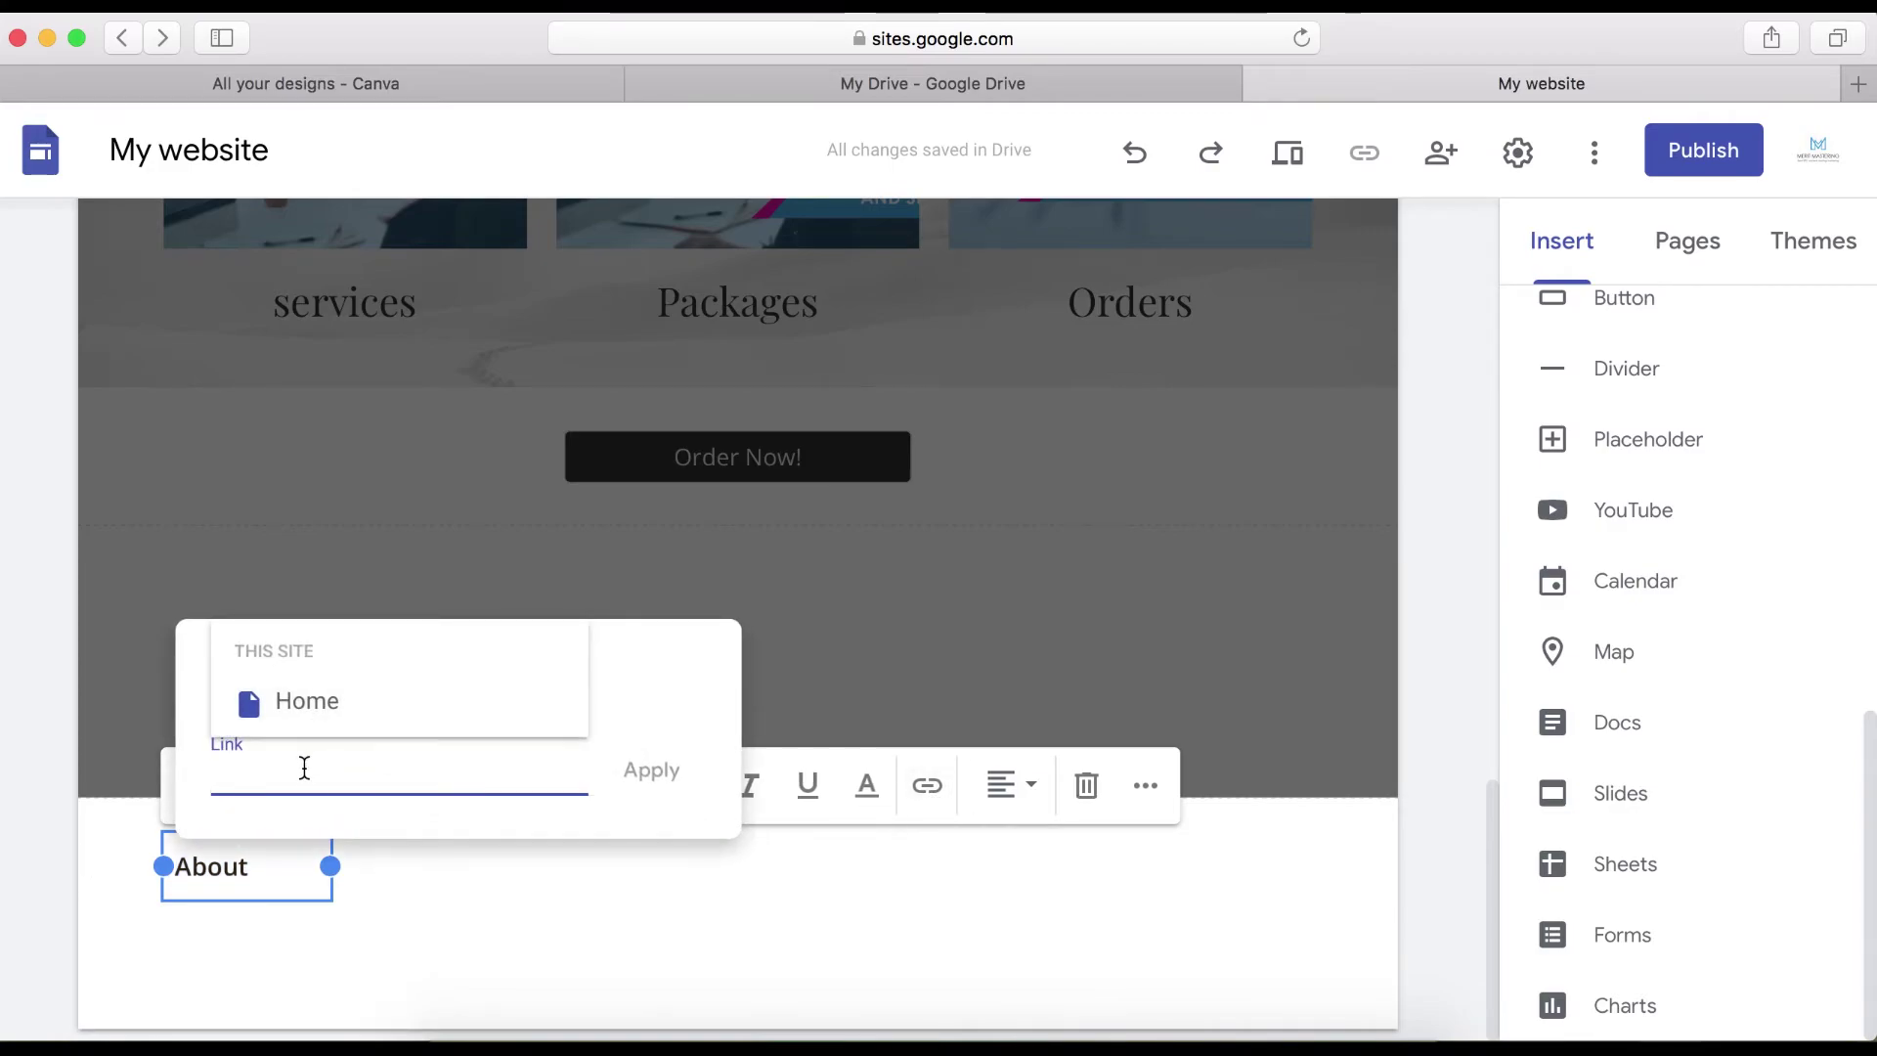
left_click(306, 712)
left_click(645, 773)
left_click(426, 880)
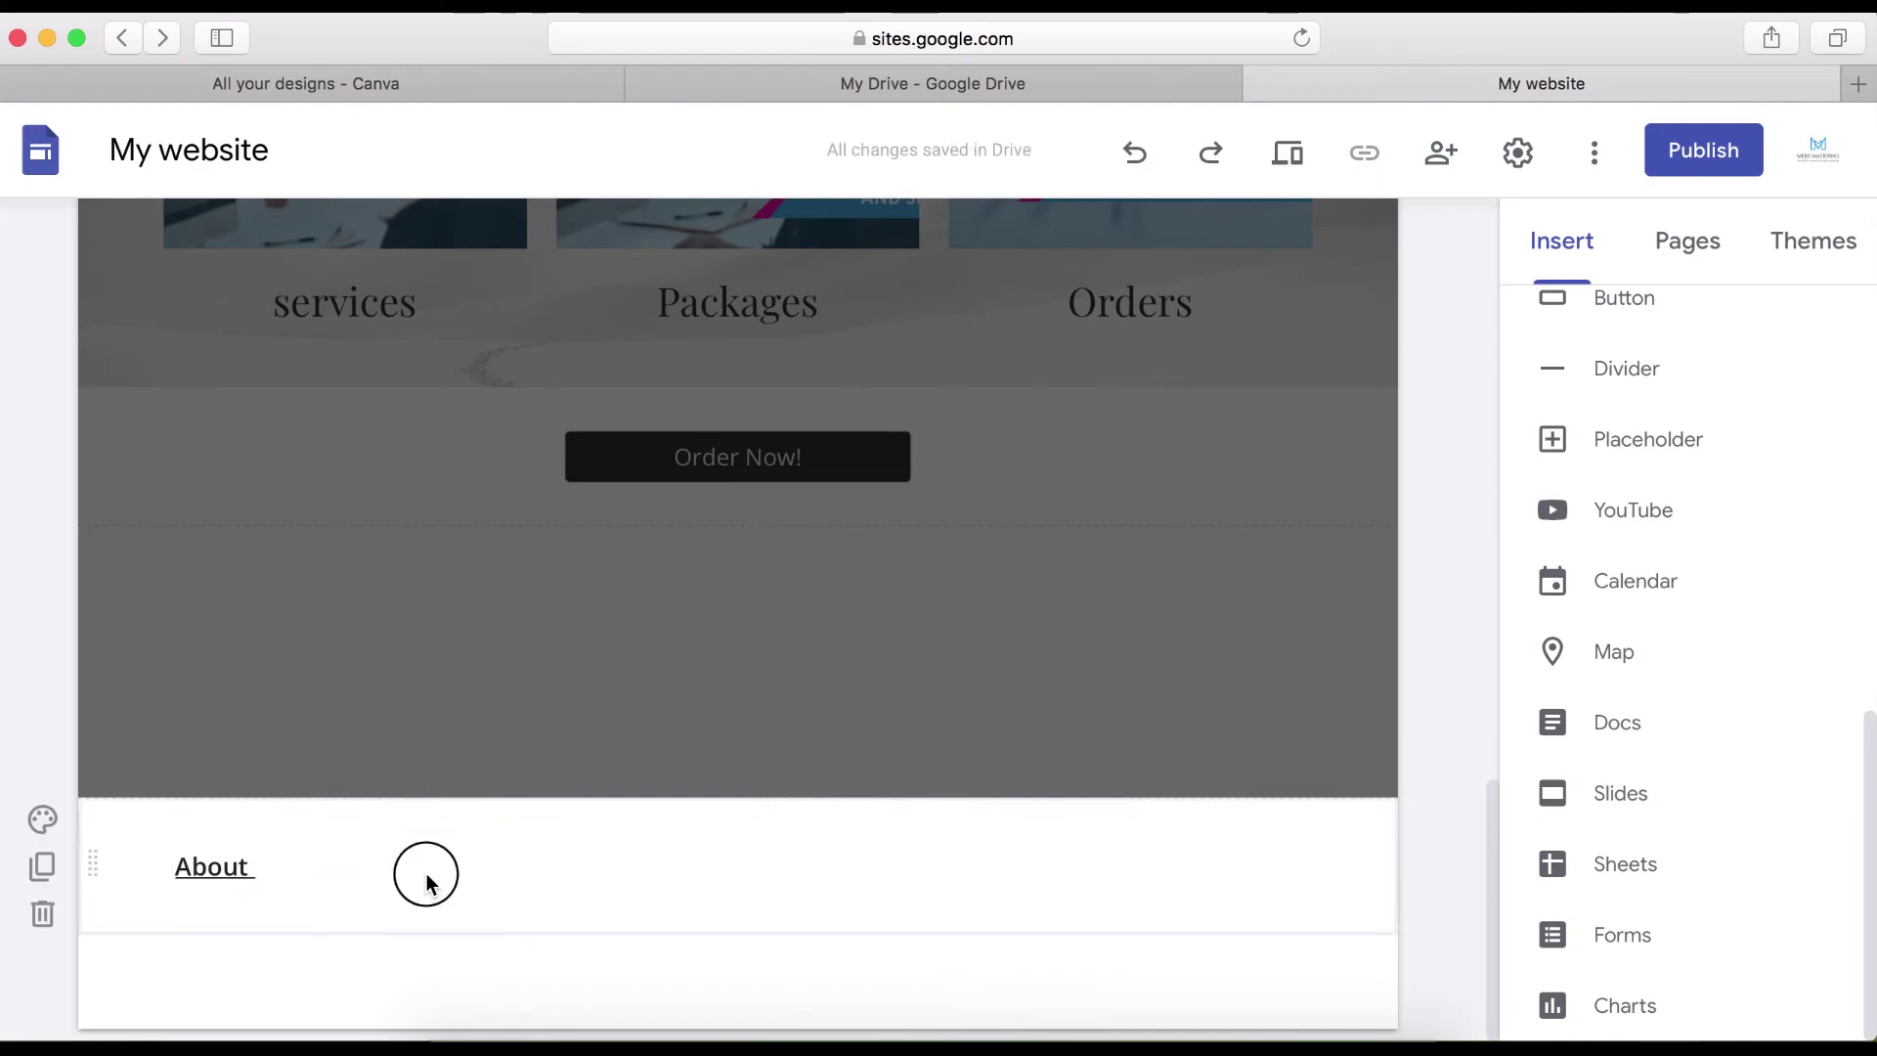
left_click(46, 868)
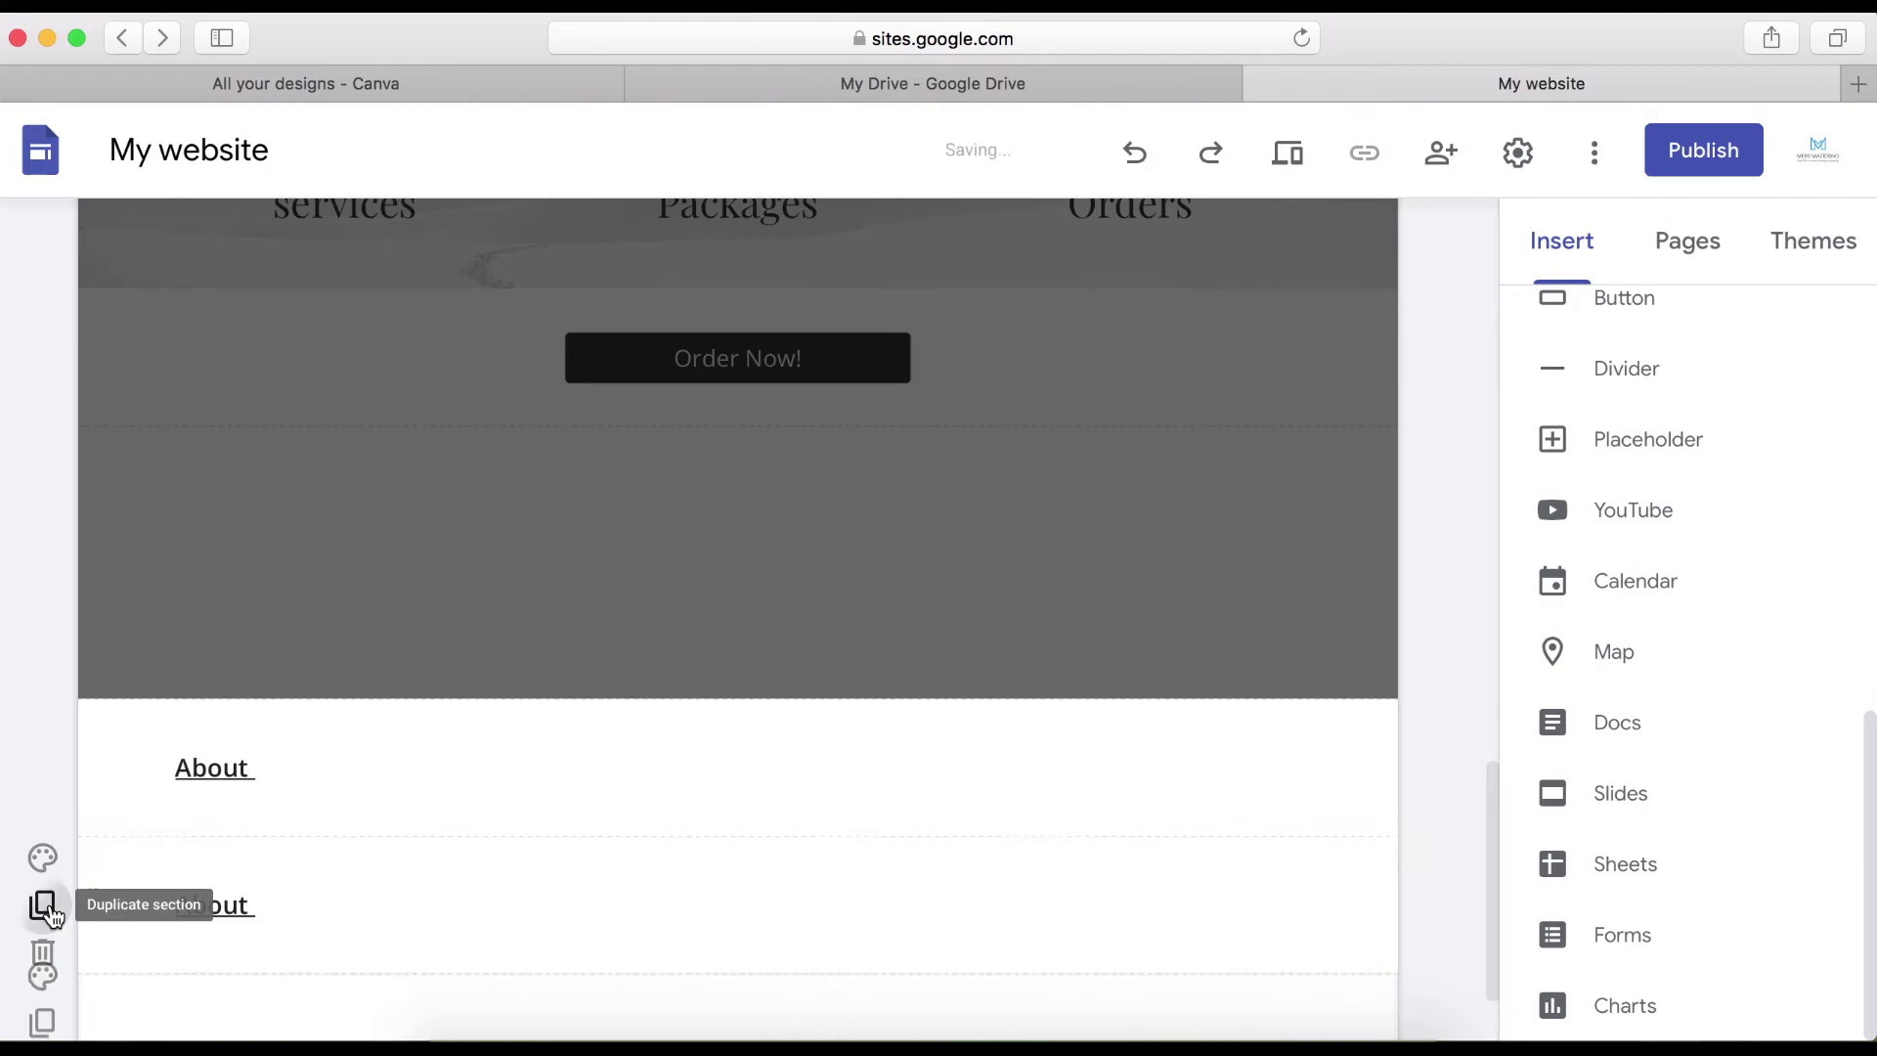
- Place two more About copies in the same row and rename the middle one Contact
left_click(46, 904)
left_click_drag(227, 743, 494, 607)
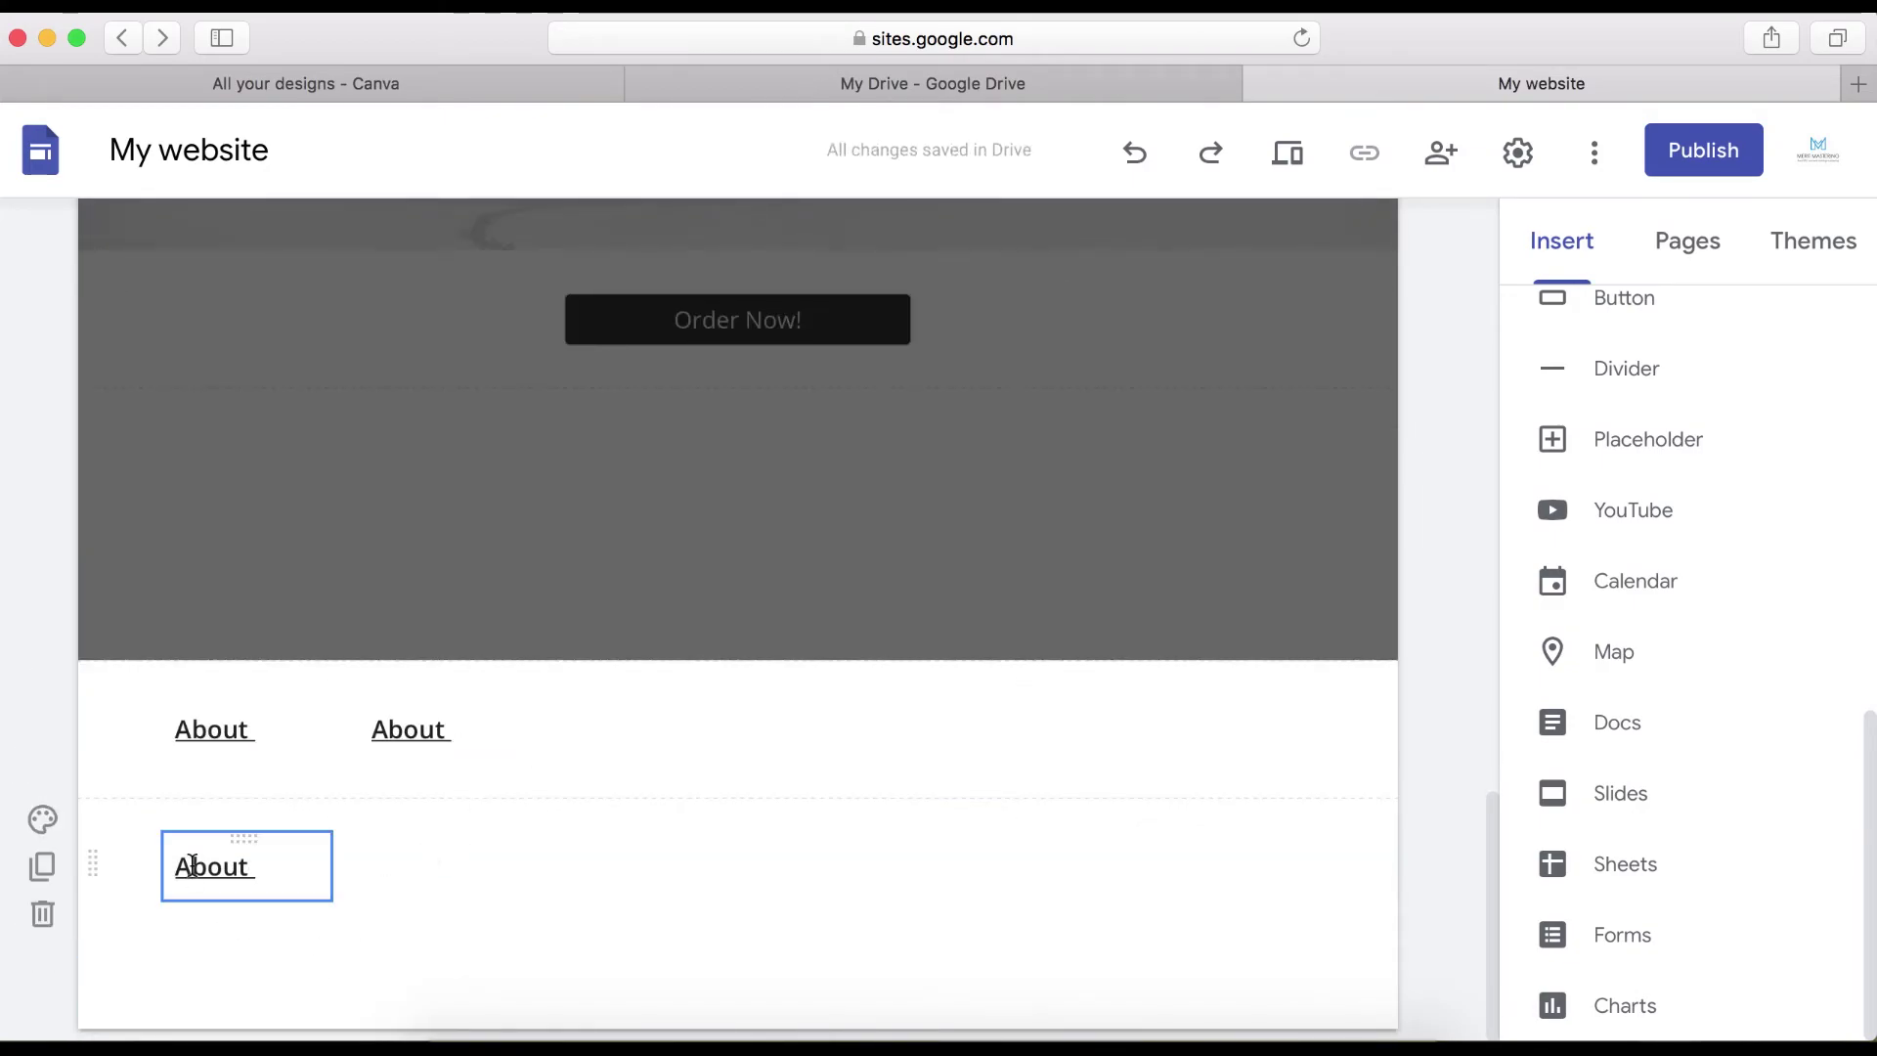
left_click_drag(243, 839, 637, 742)
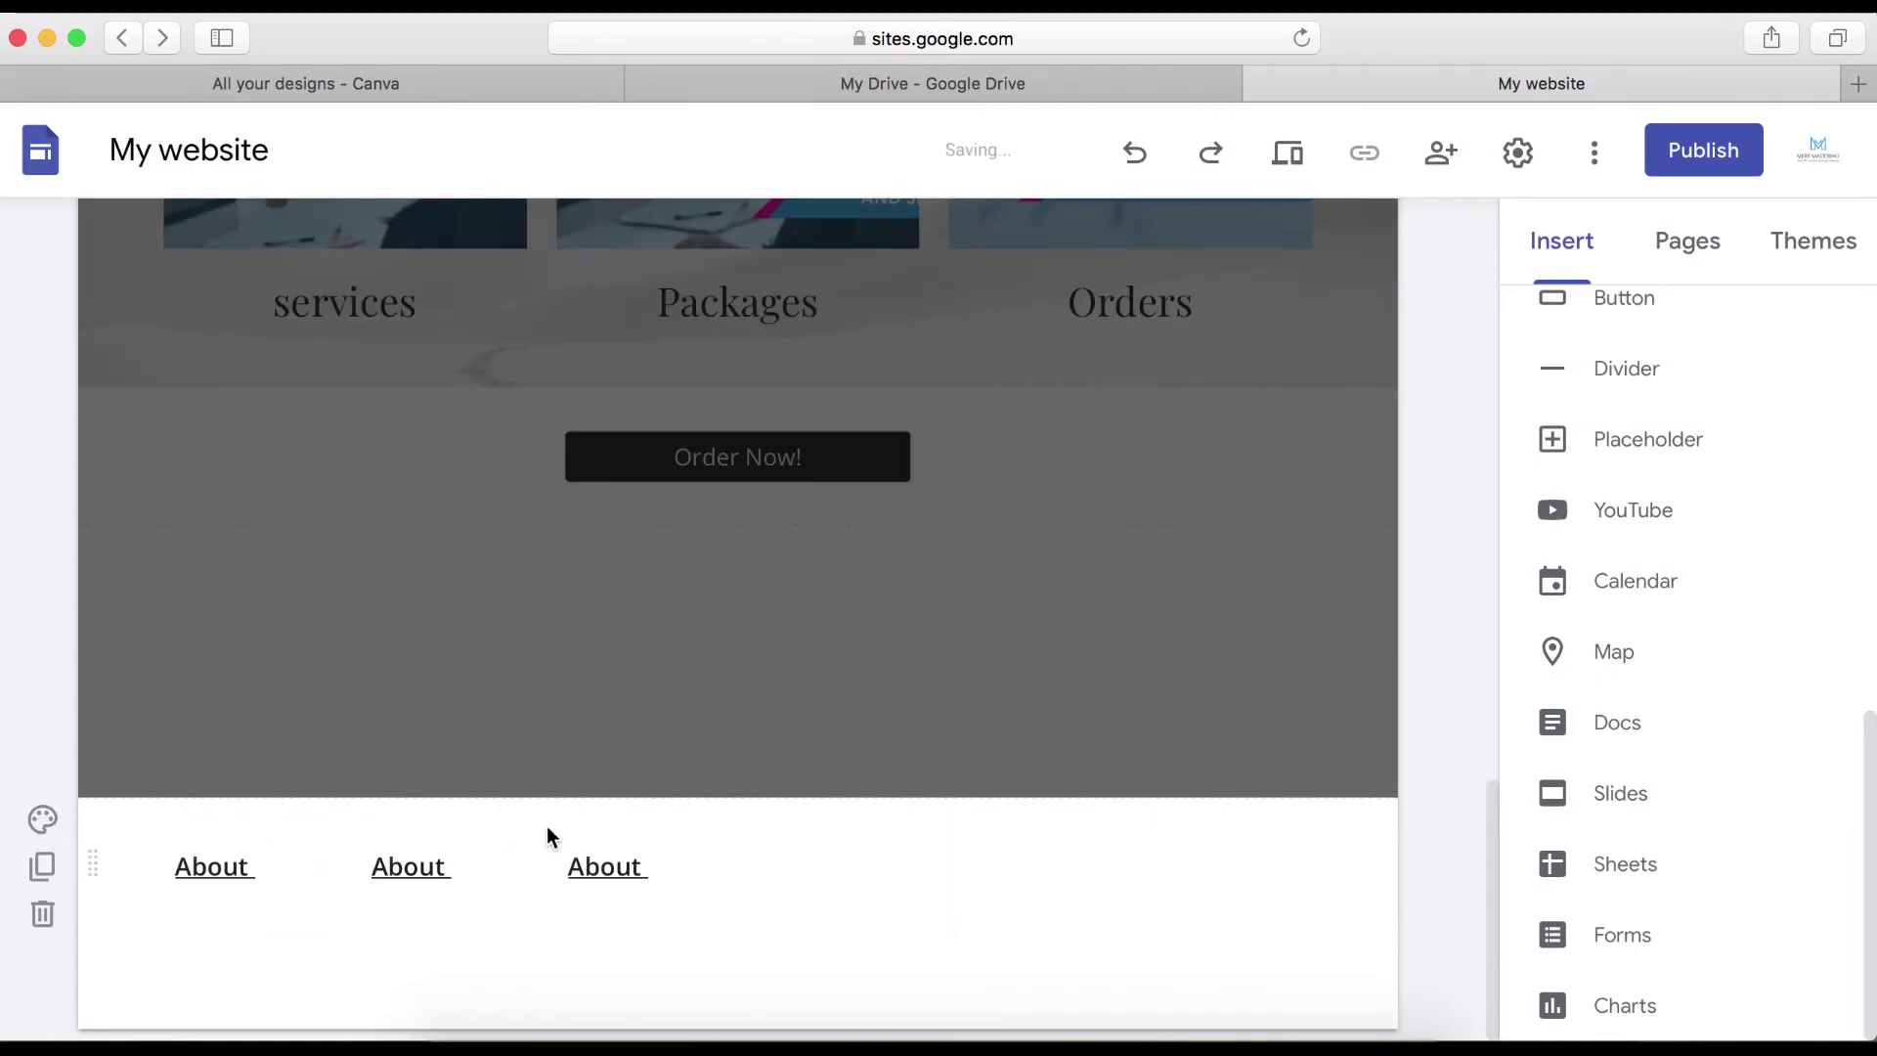
double_click(422, 877)
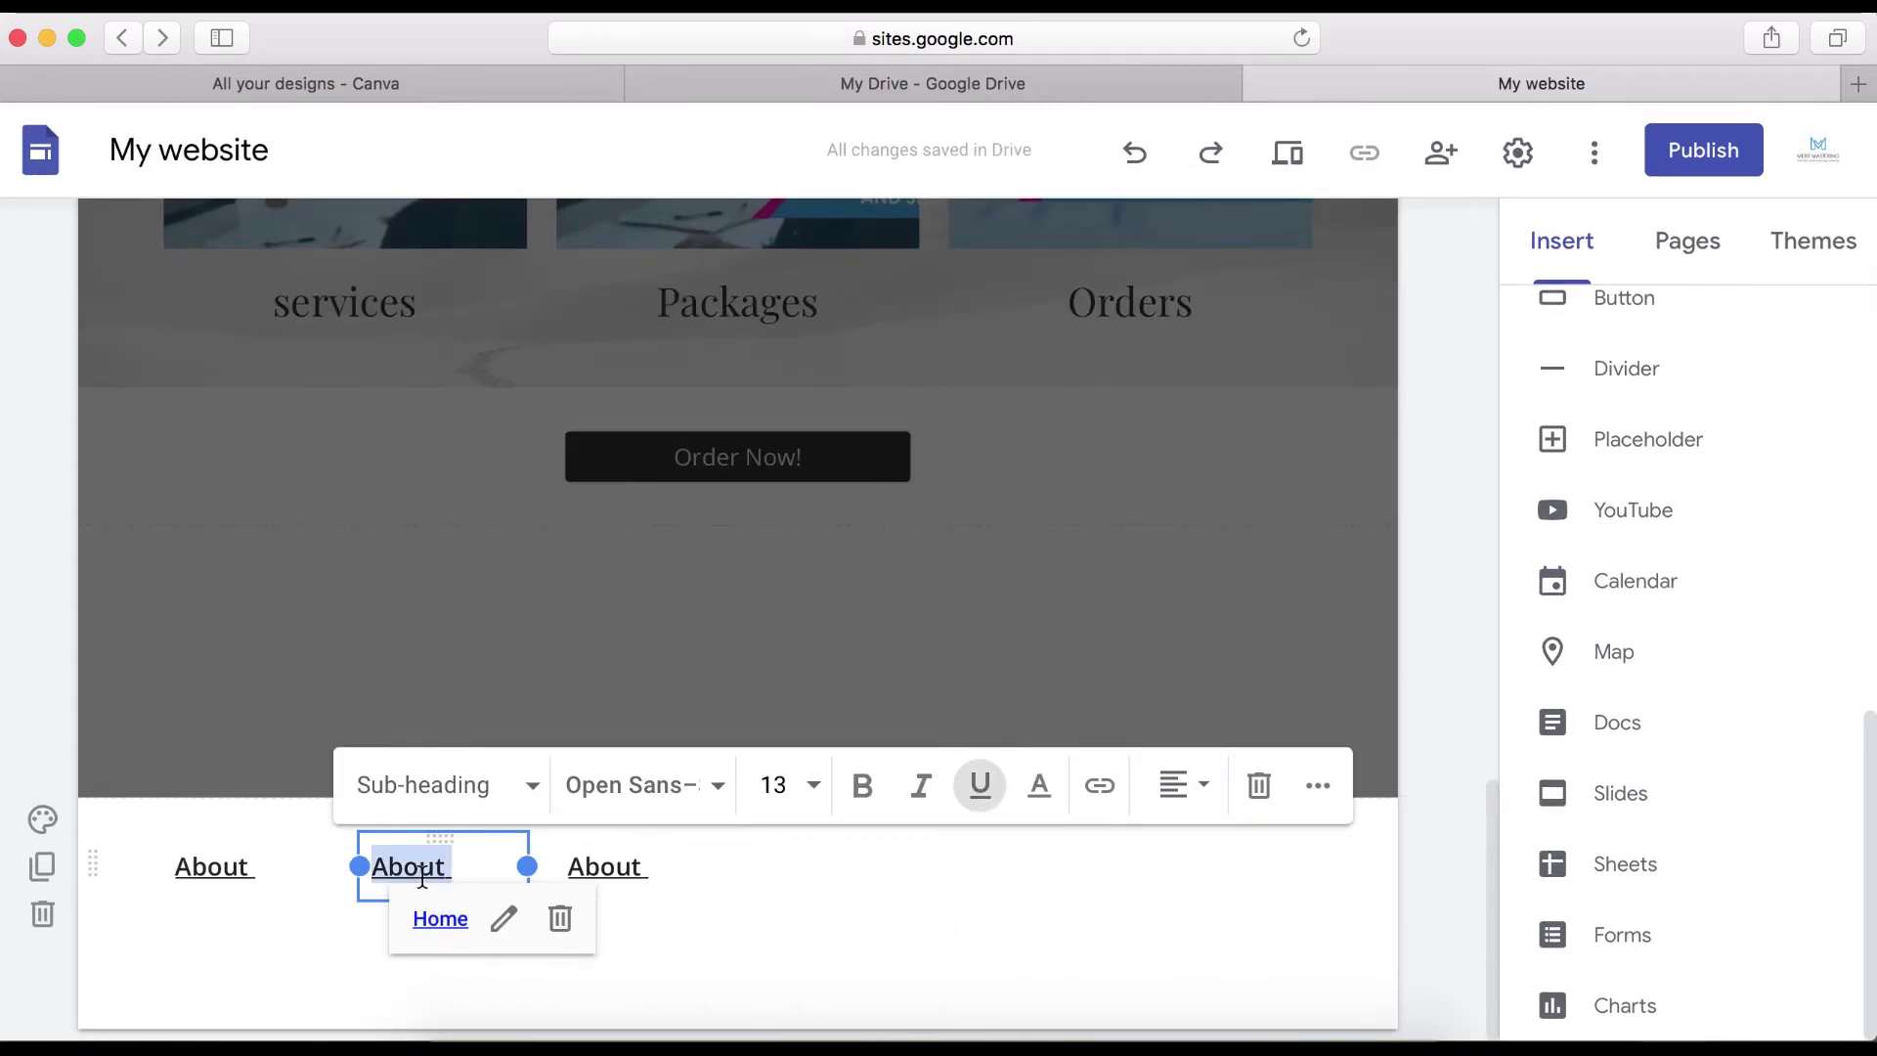
type("Contact")
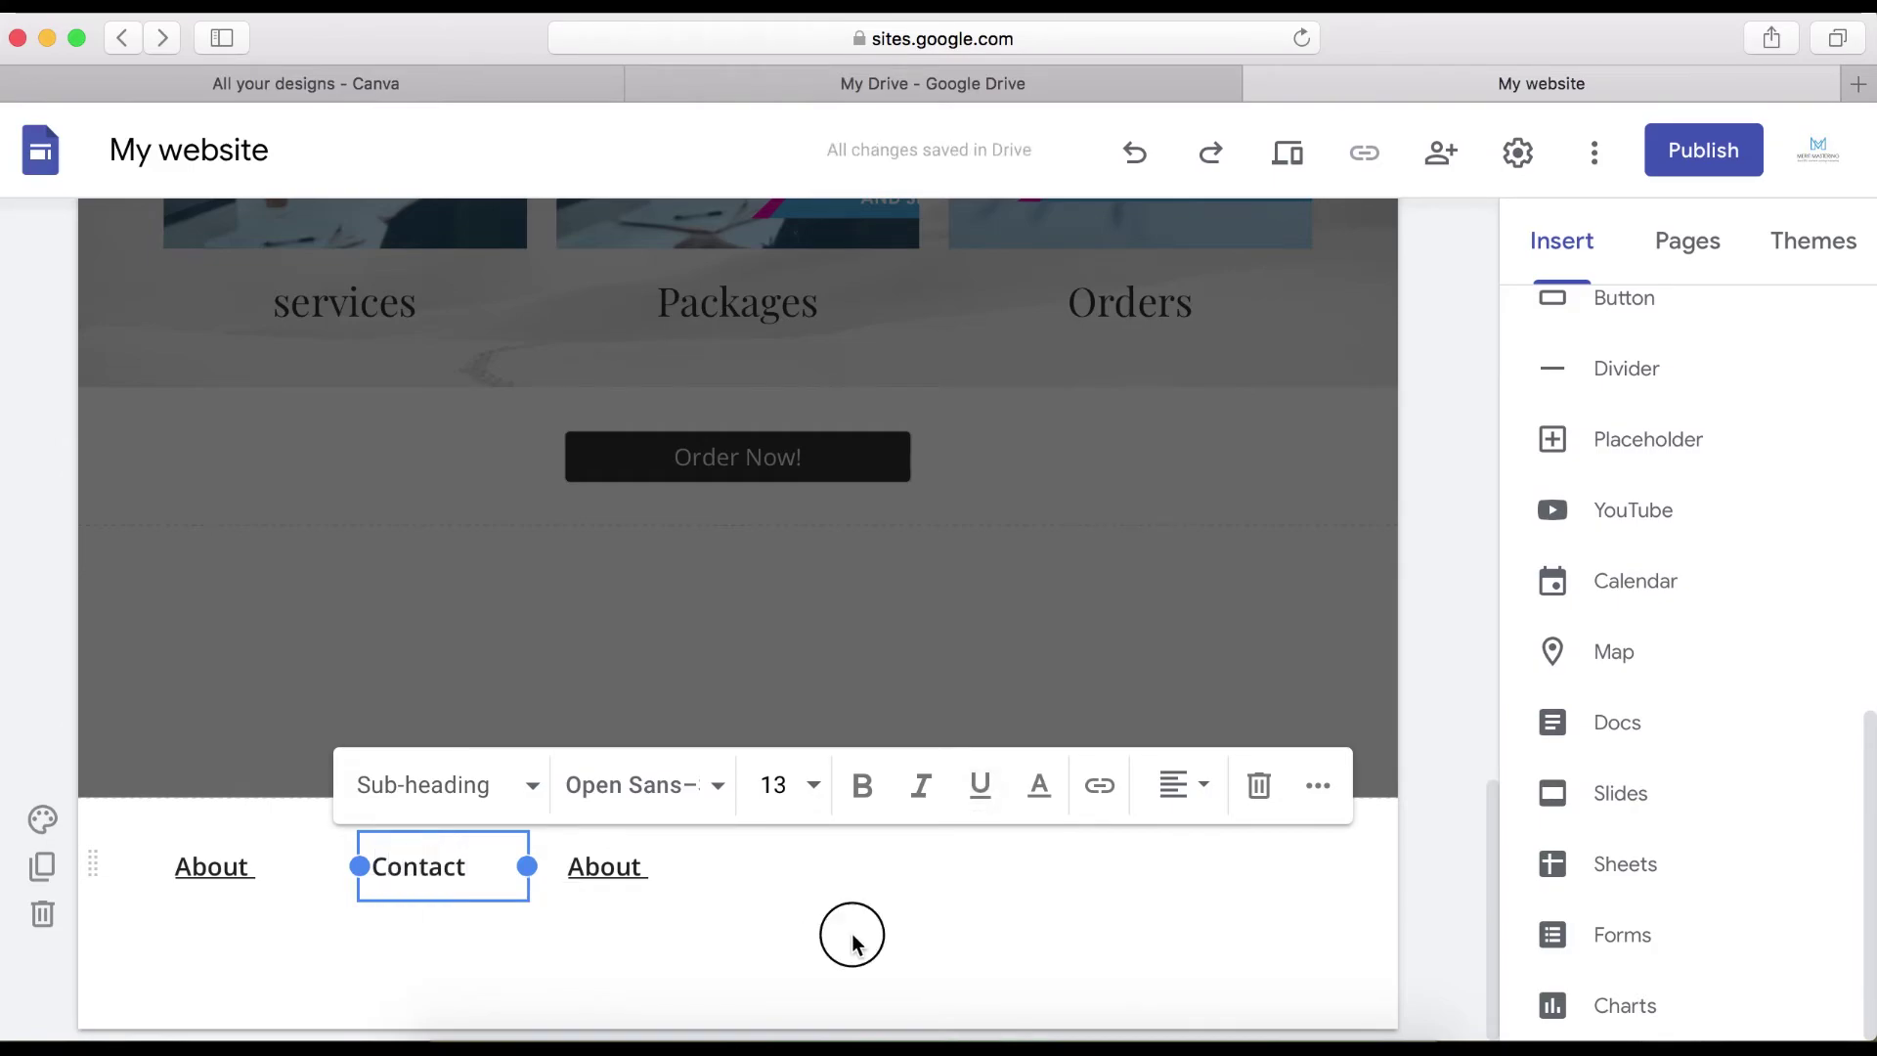
left_click(852, 935)
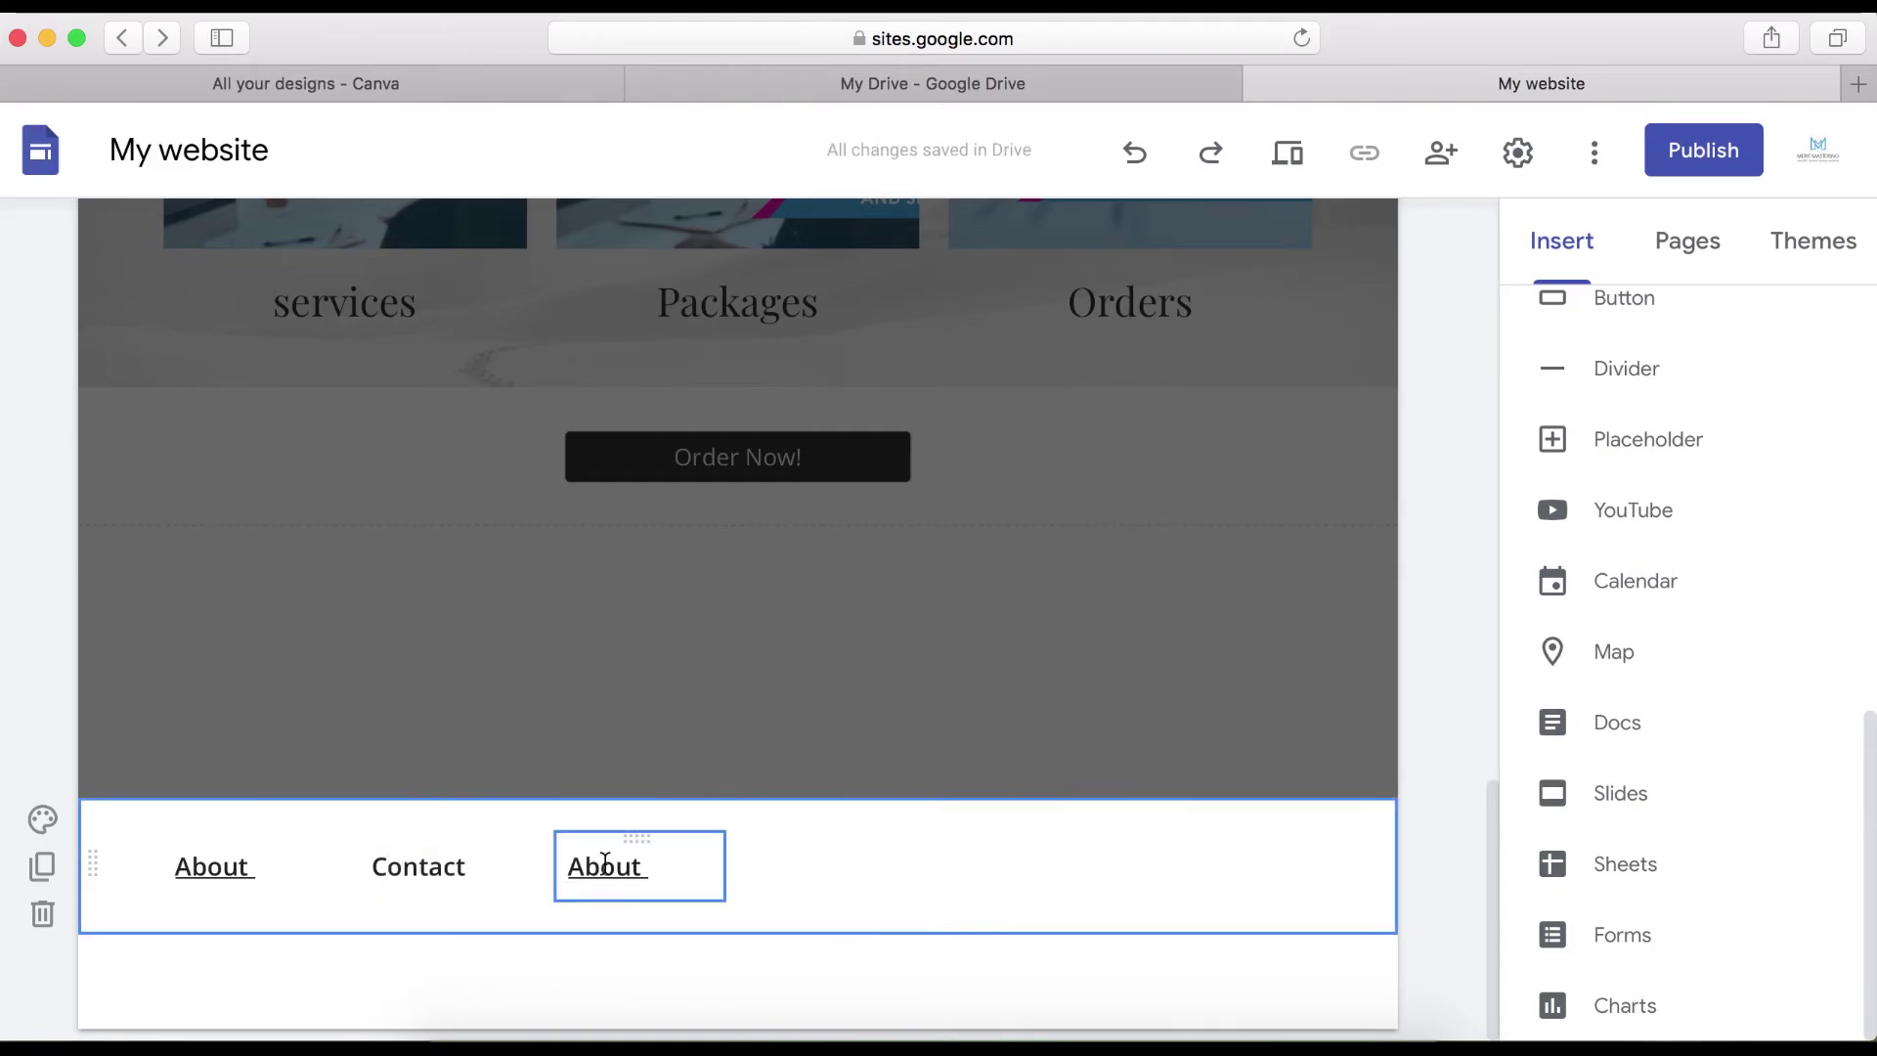
- Rename the third item Sevices and duplicate the footer navigation row
left_click(601, 865)
double_click(601, 865)
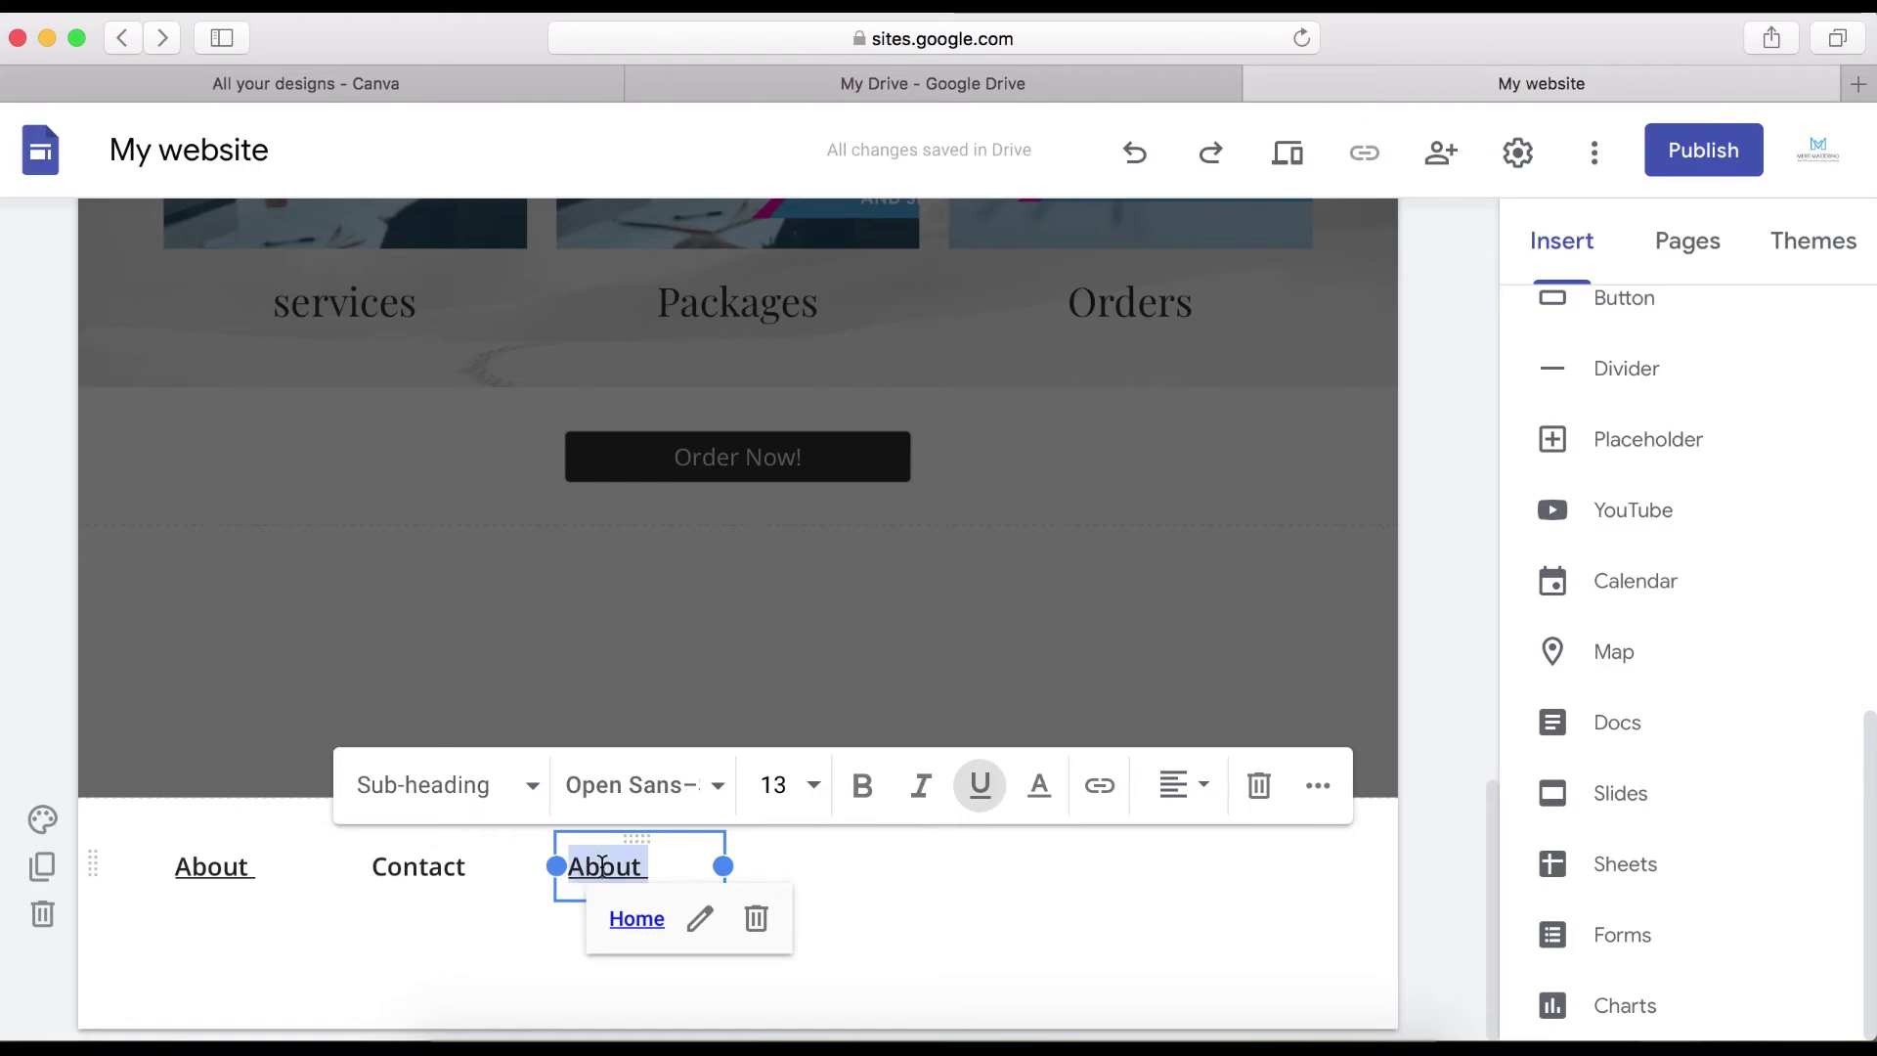
type("Sevices")
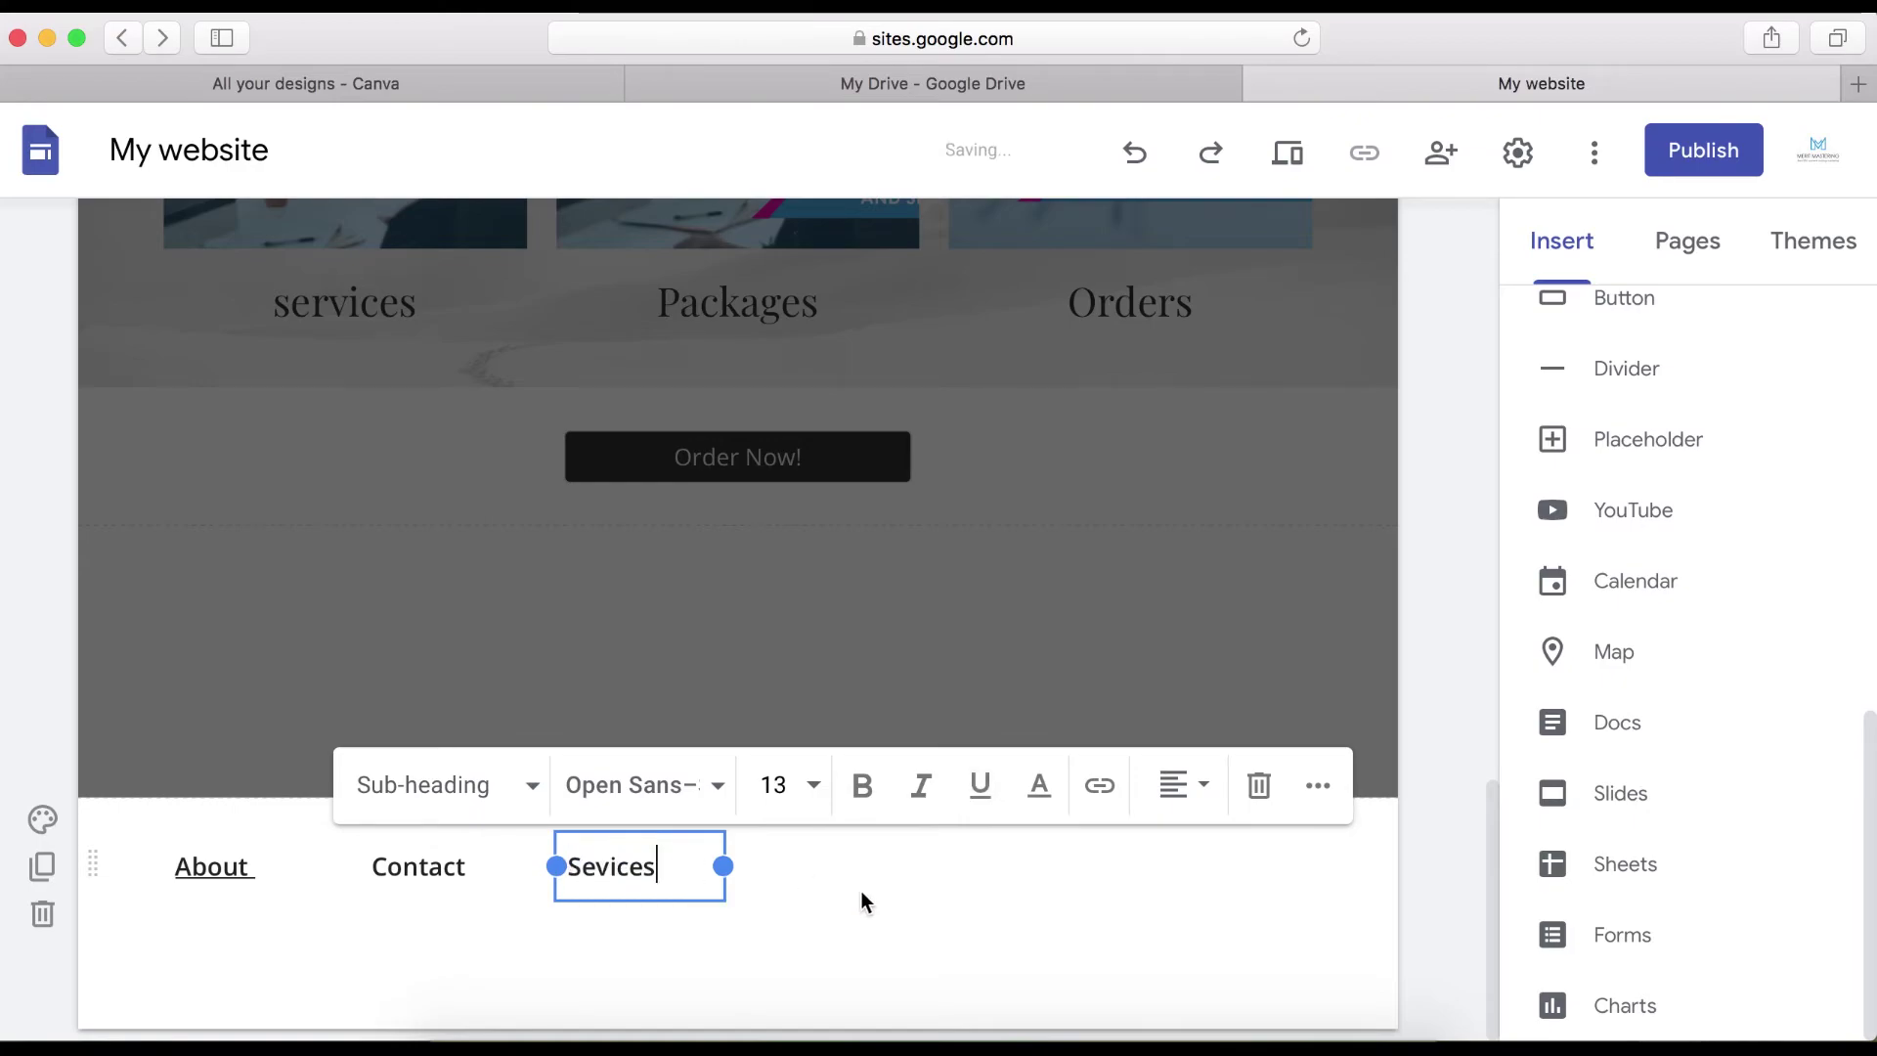
left_click(864, 898)
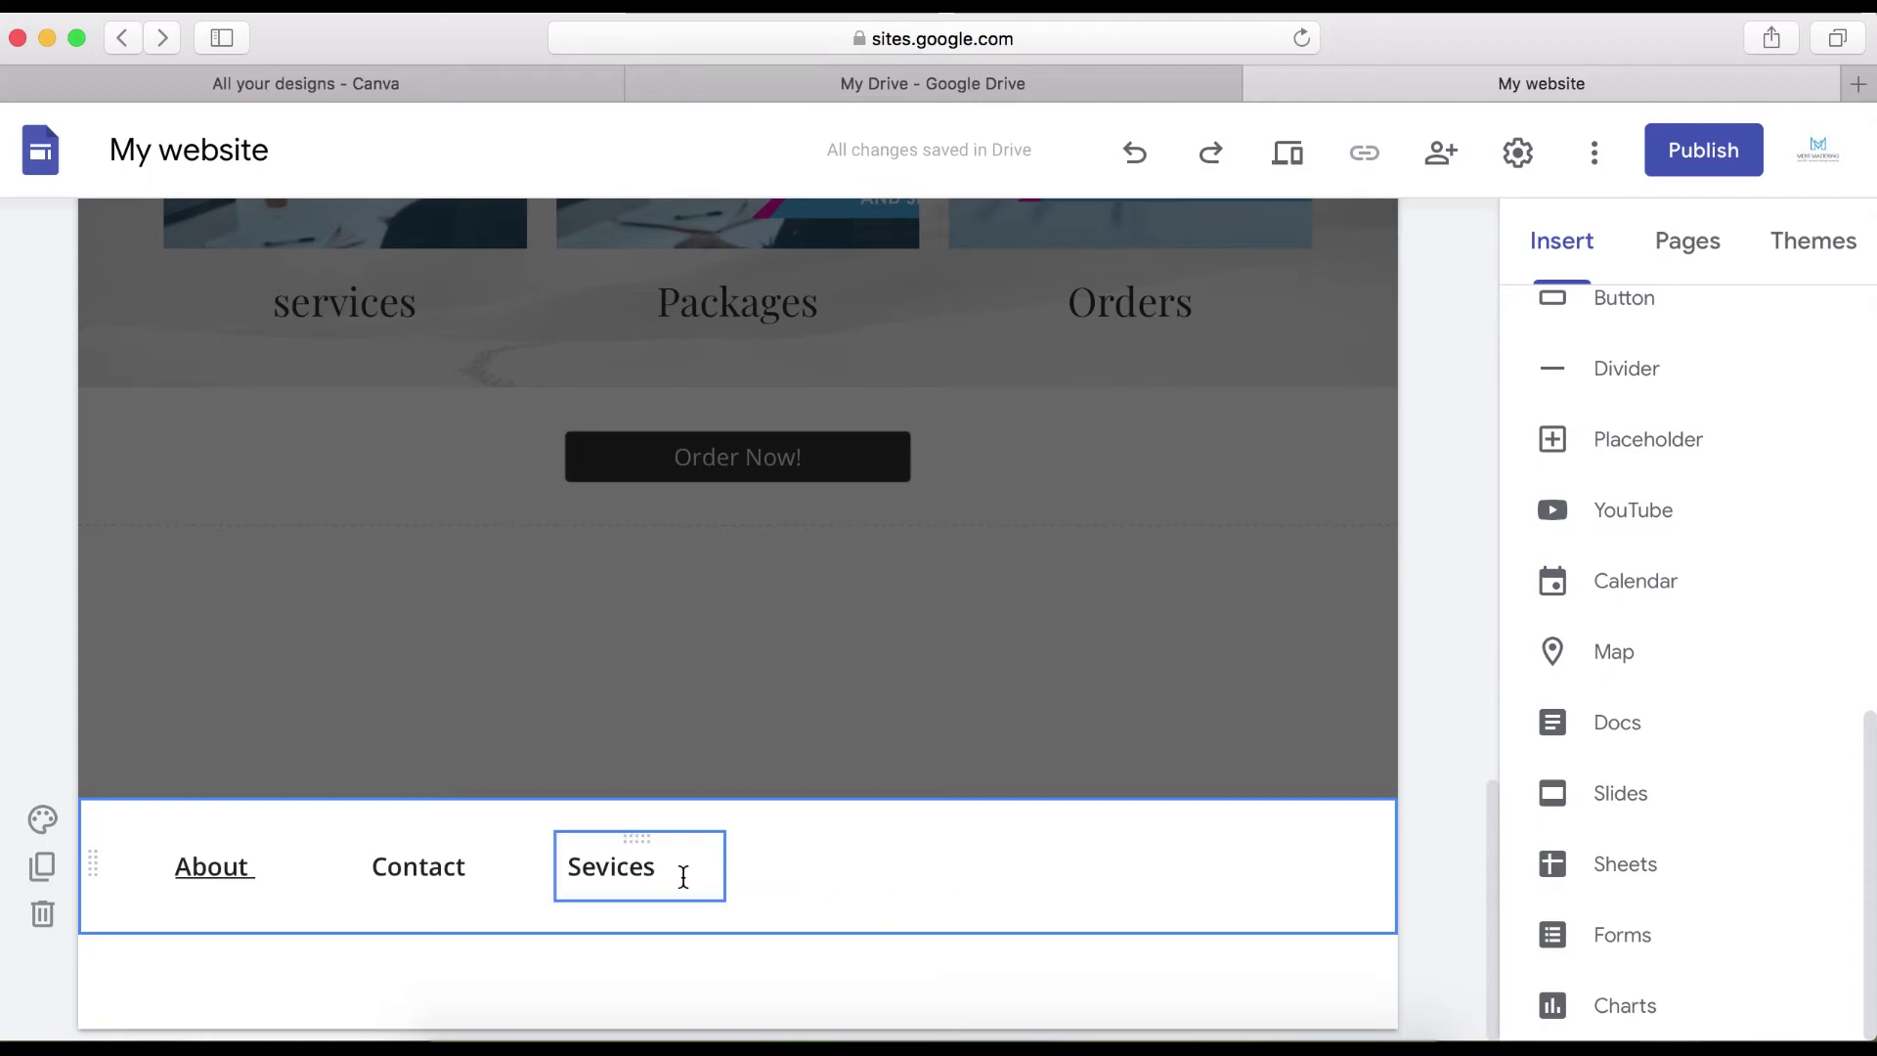
left_click(43, 869)
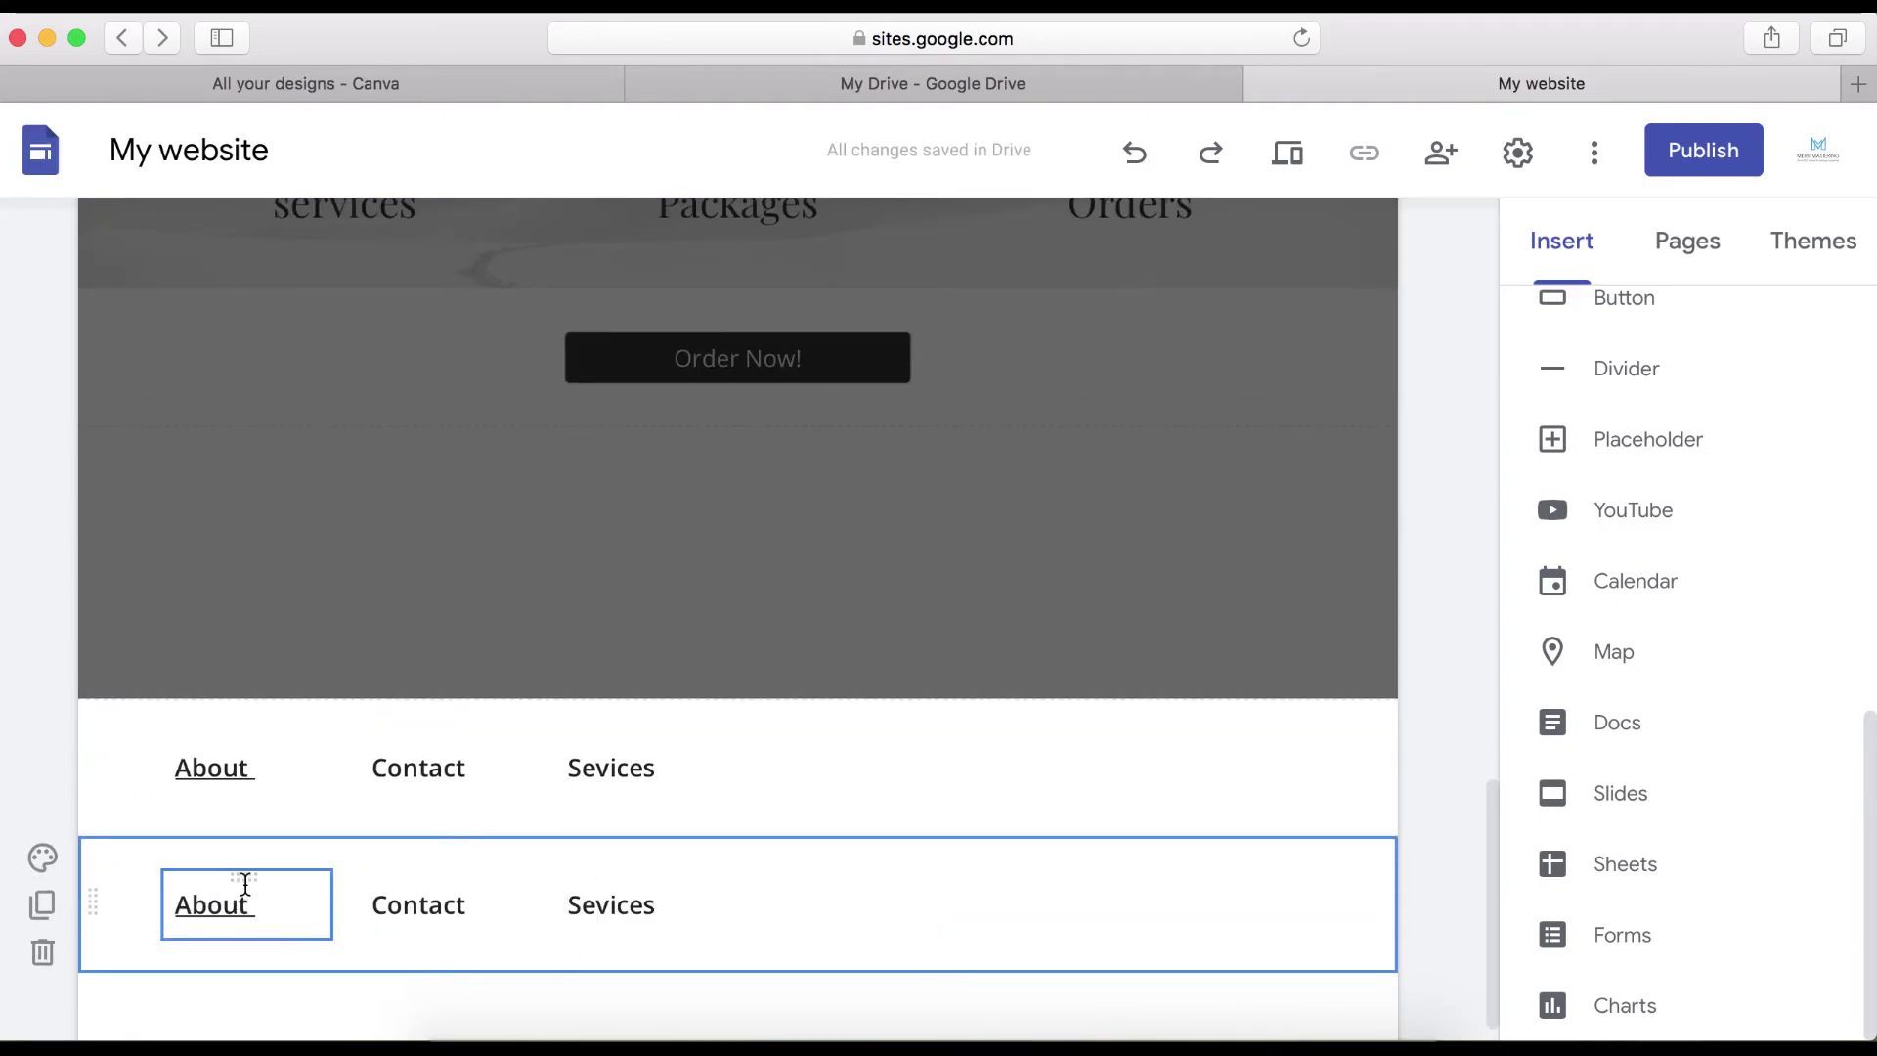
- Move the second row's About, Contact and Sevices items up into the first footer row
double_click(244, 884)
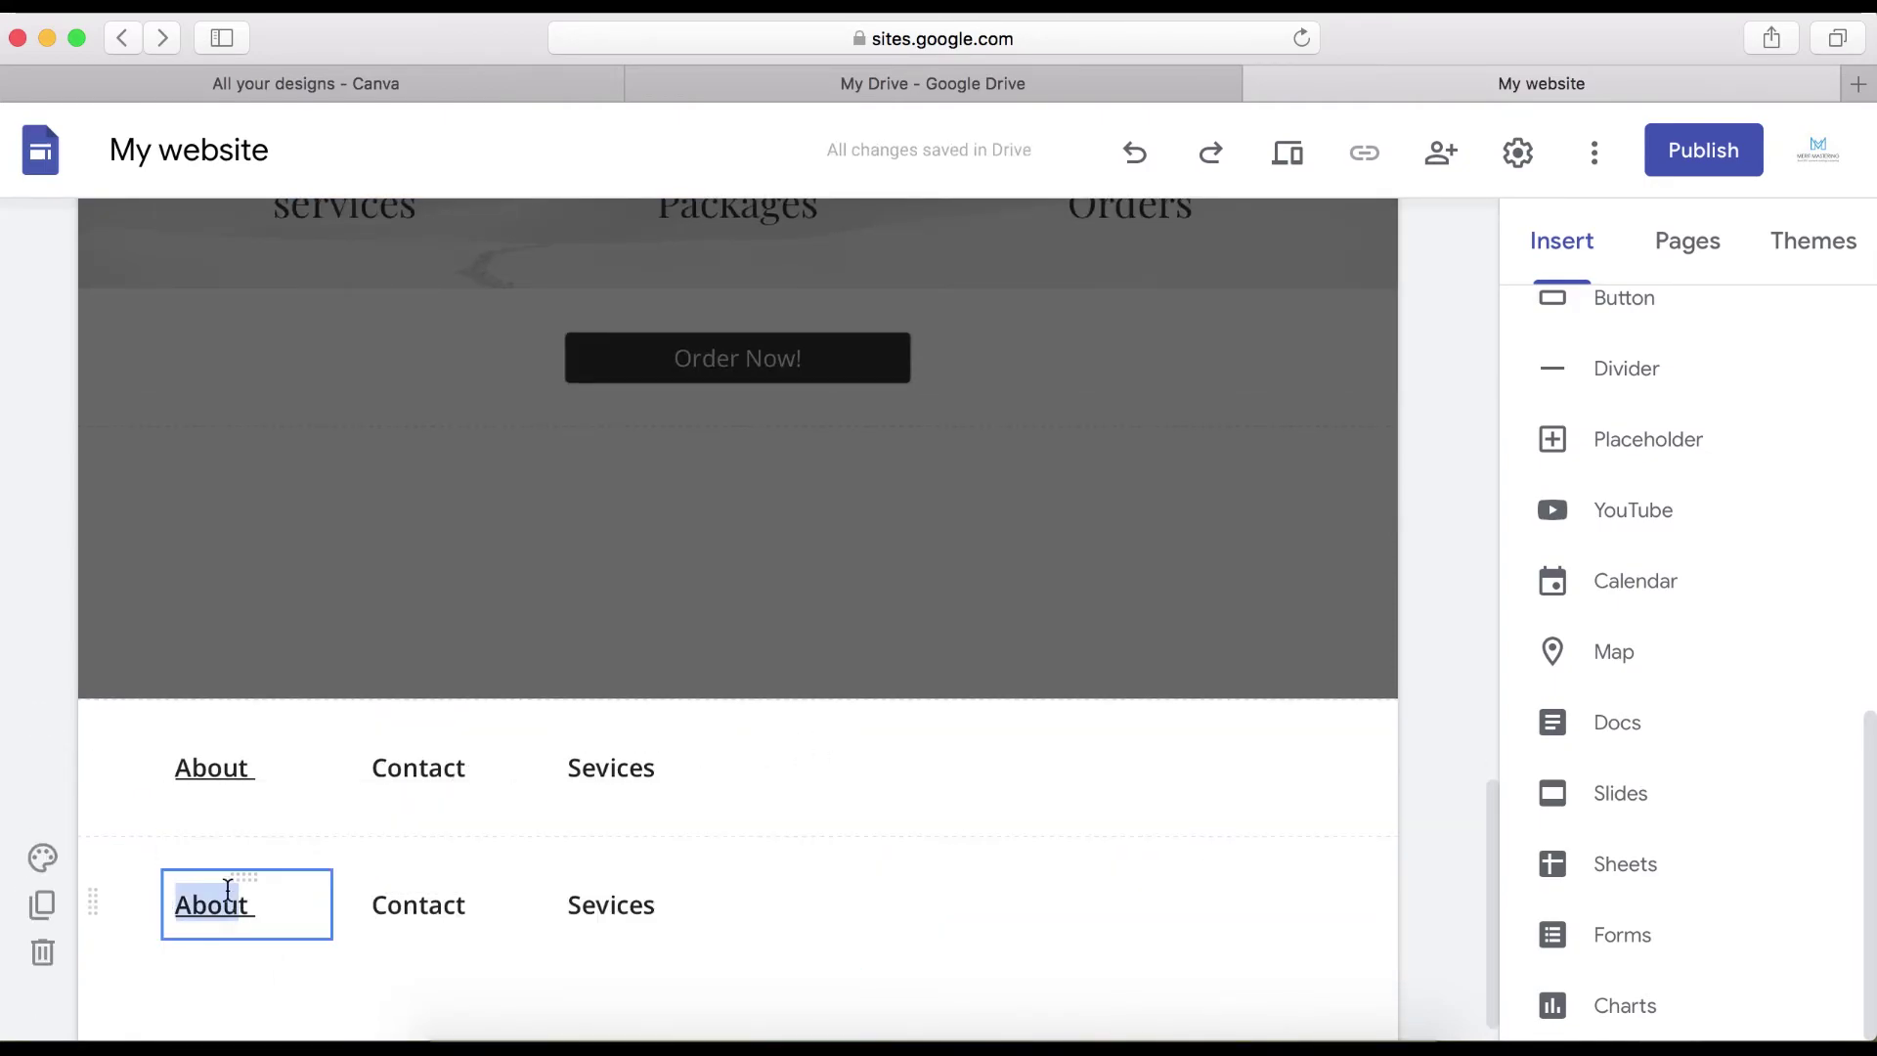
left_click_drag(243, 882, 816, 791)
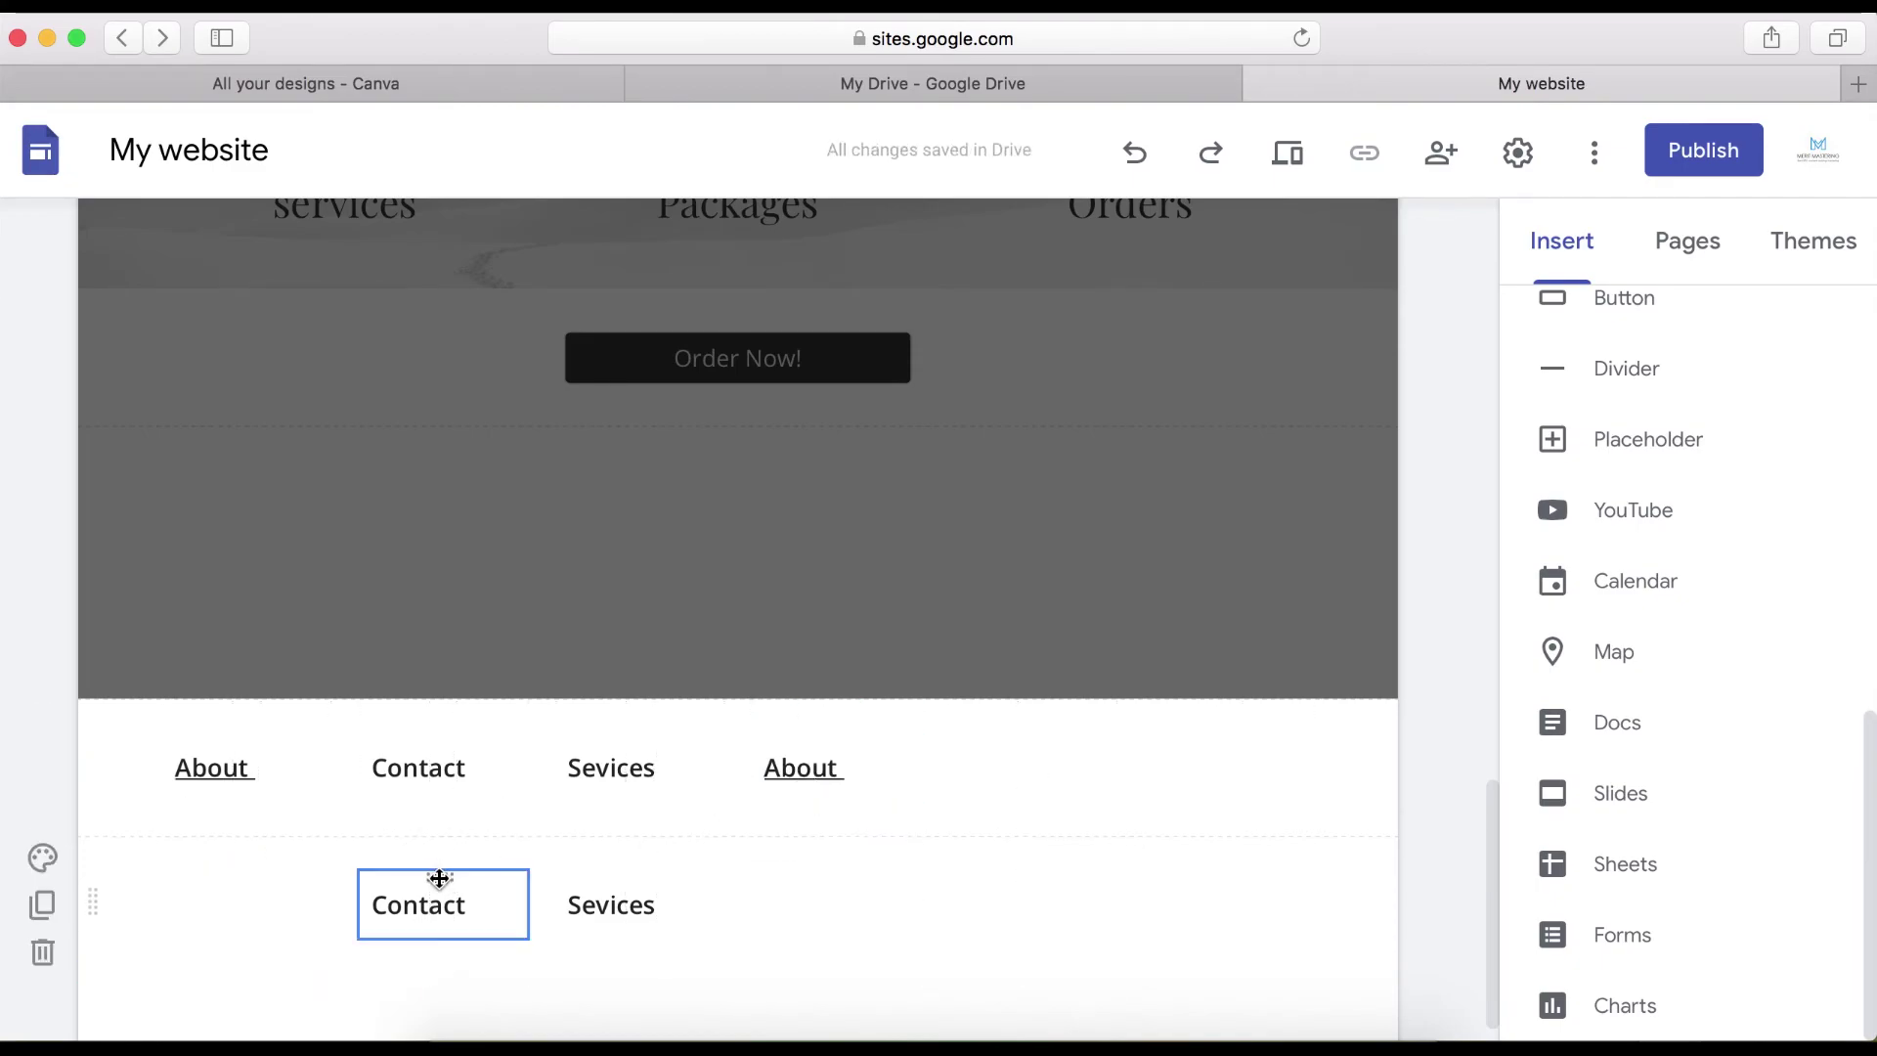
left_click_drag(439, 878, 1013, 768)
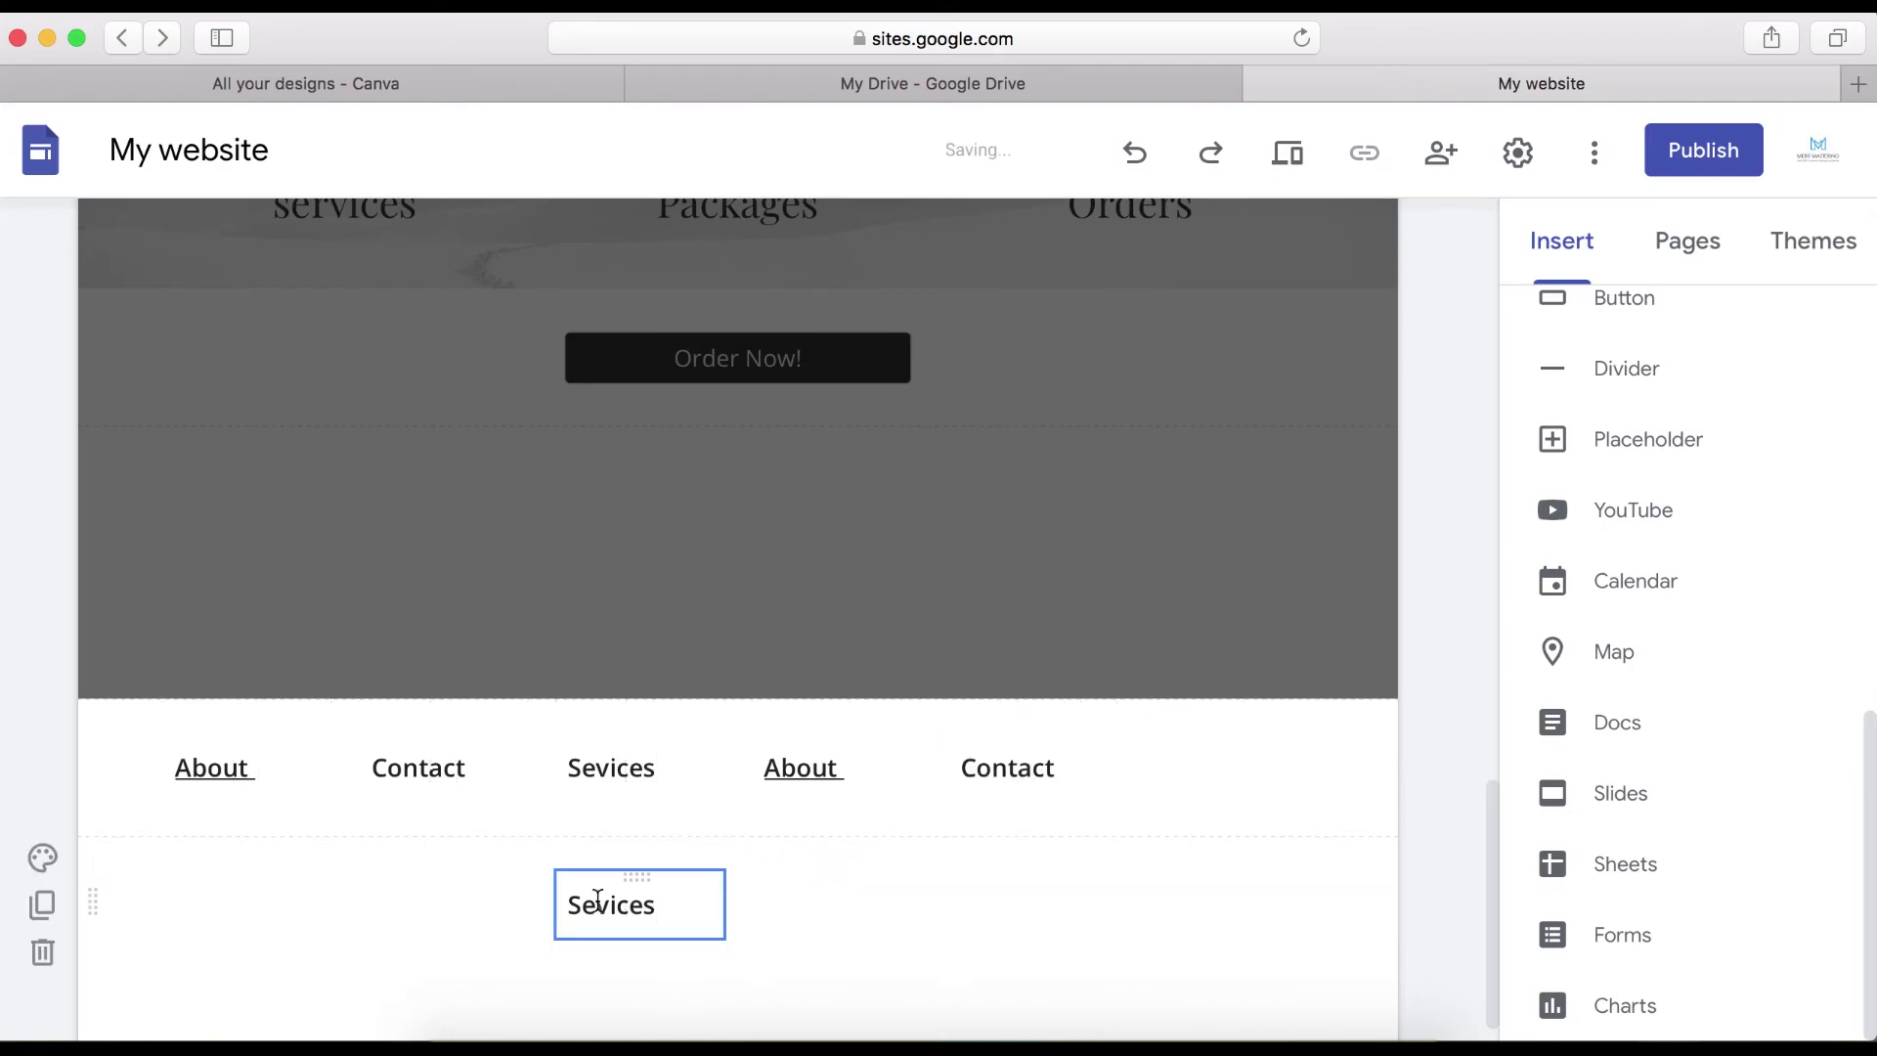
left_click_drag(639, 883, 1240, 788)
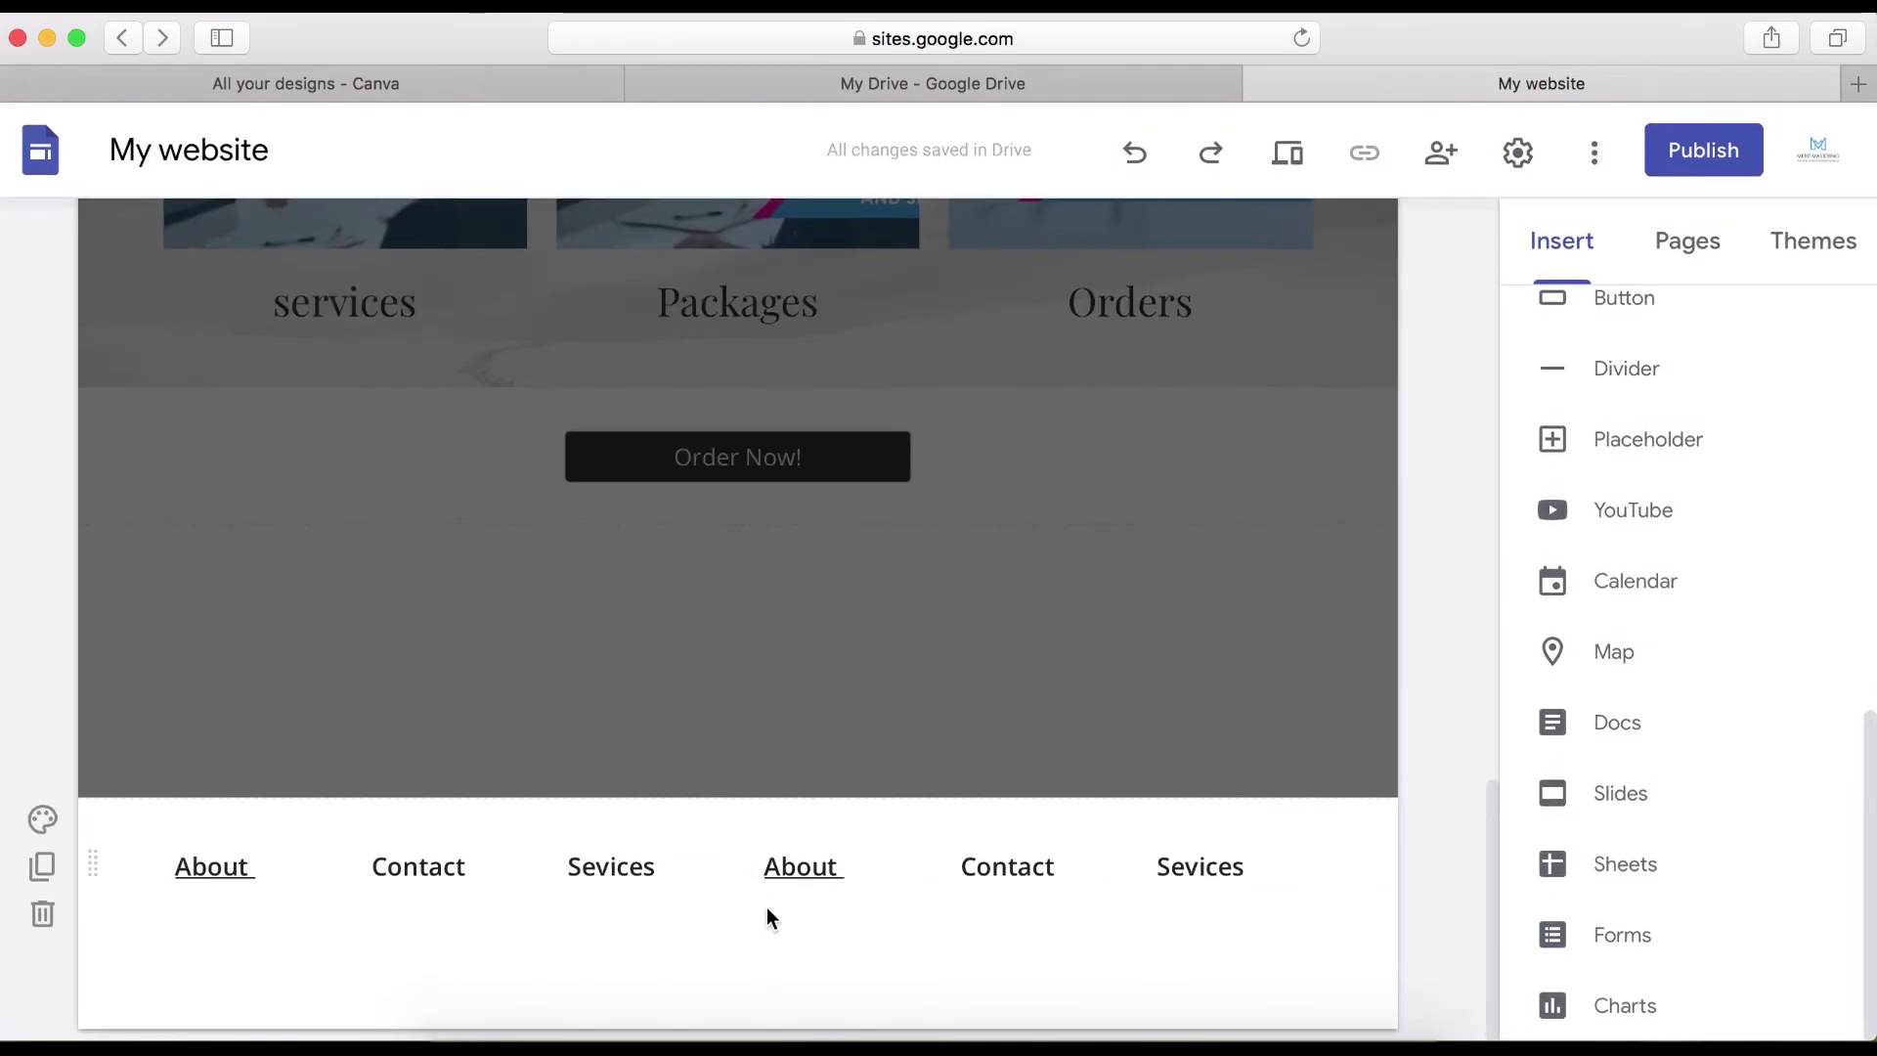
- Add a 'Contact' line under the first About and link it to the Home page
left_click(253, 869)
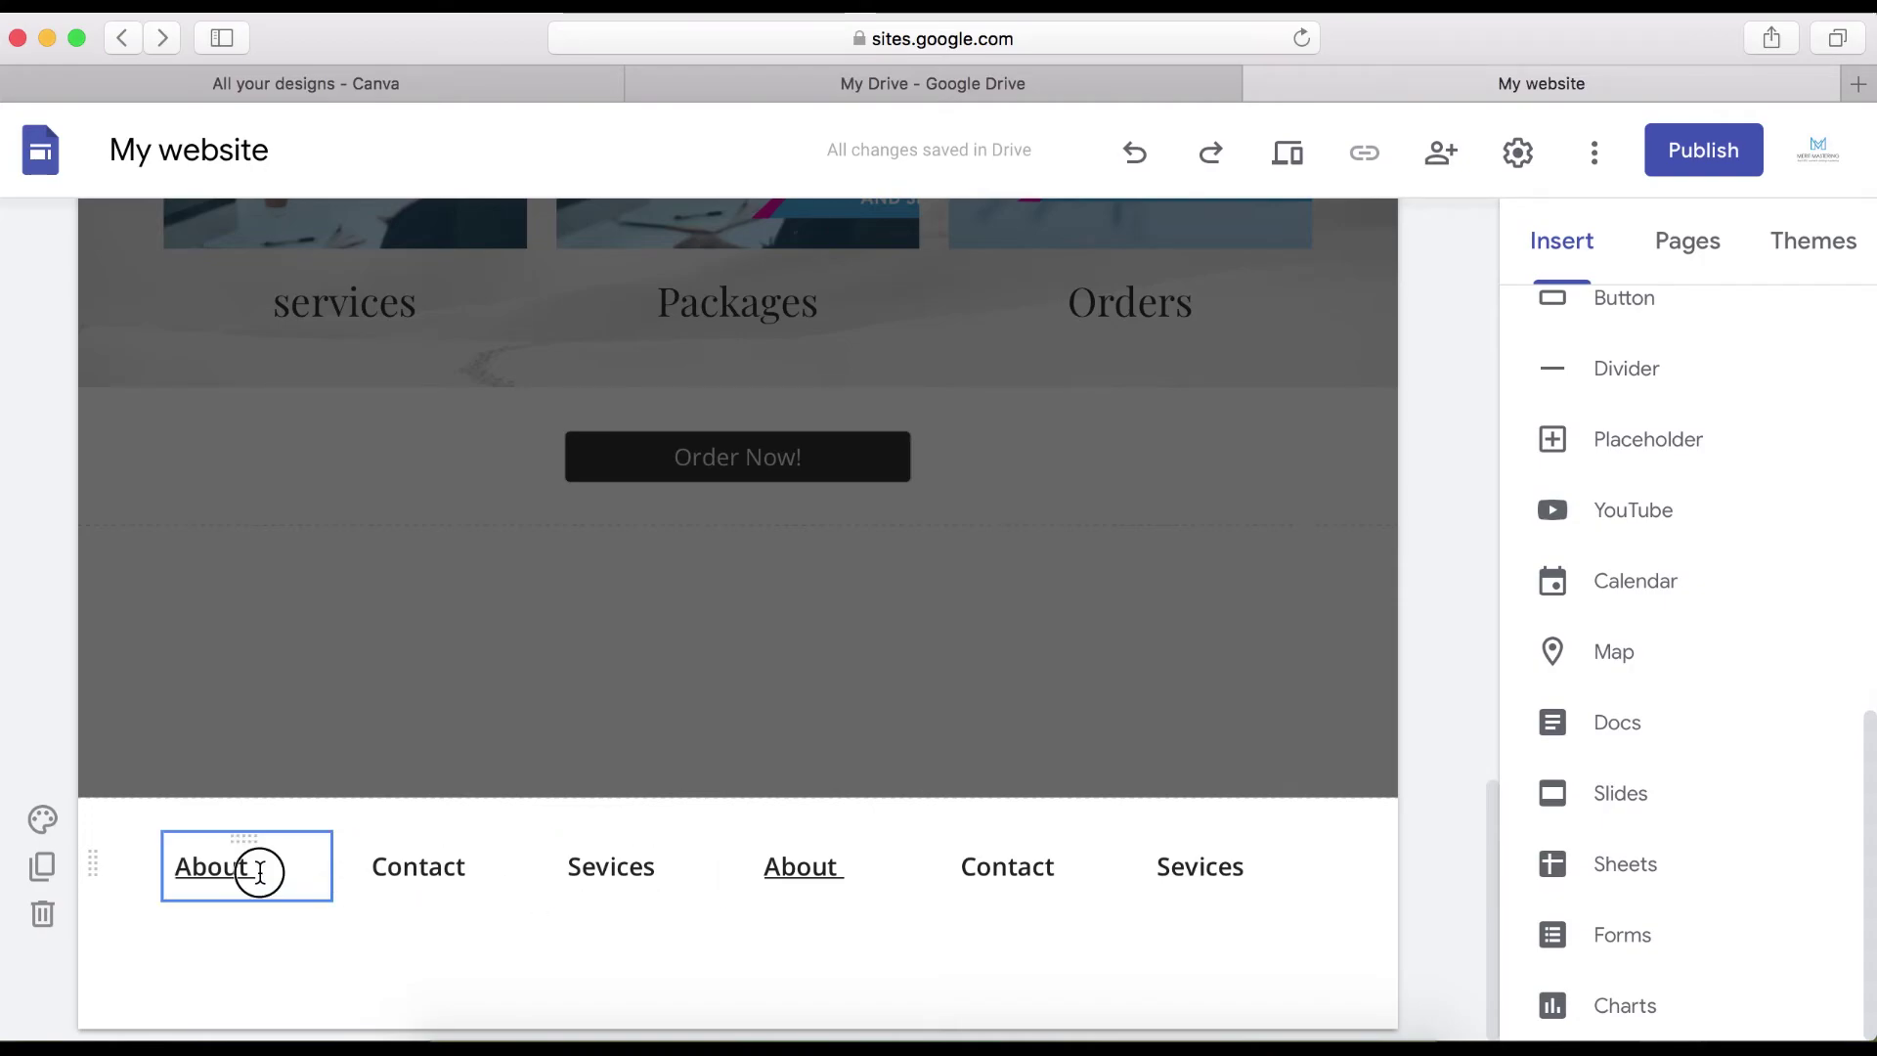
key("Return")
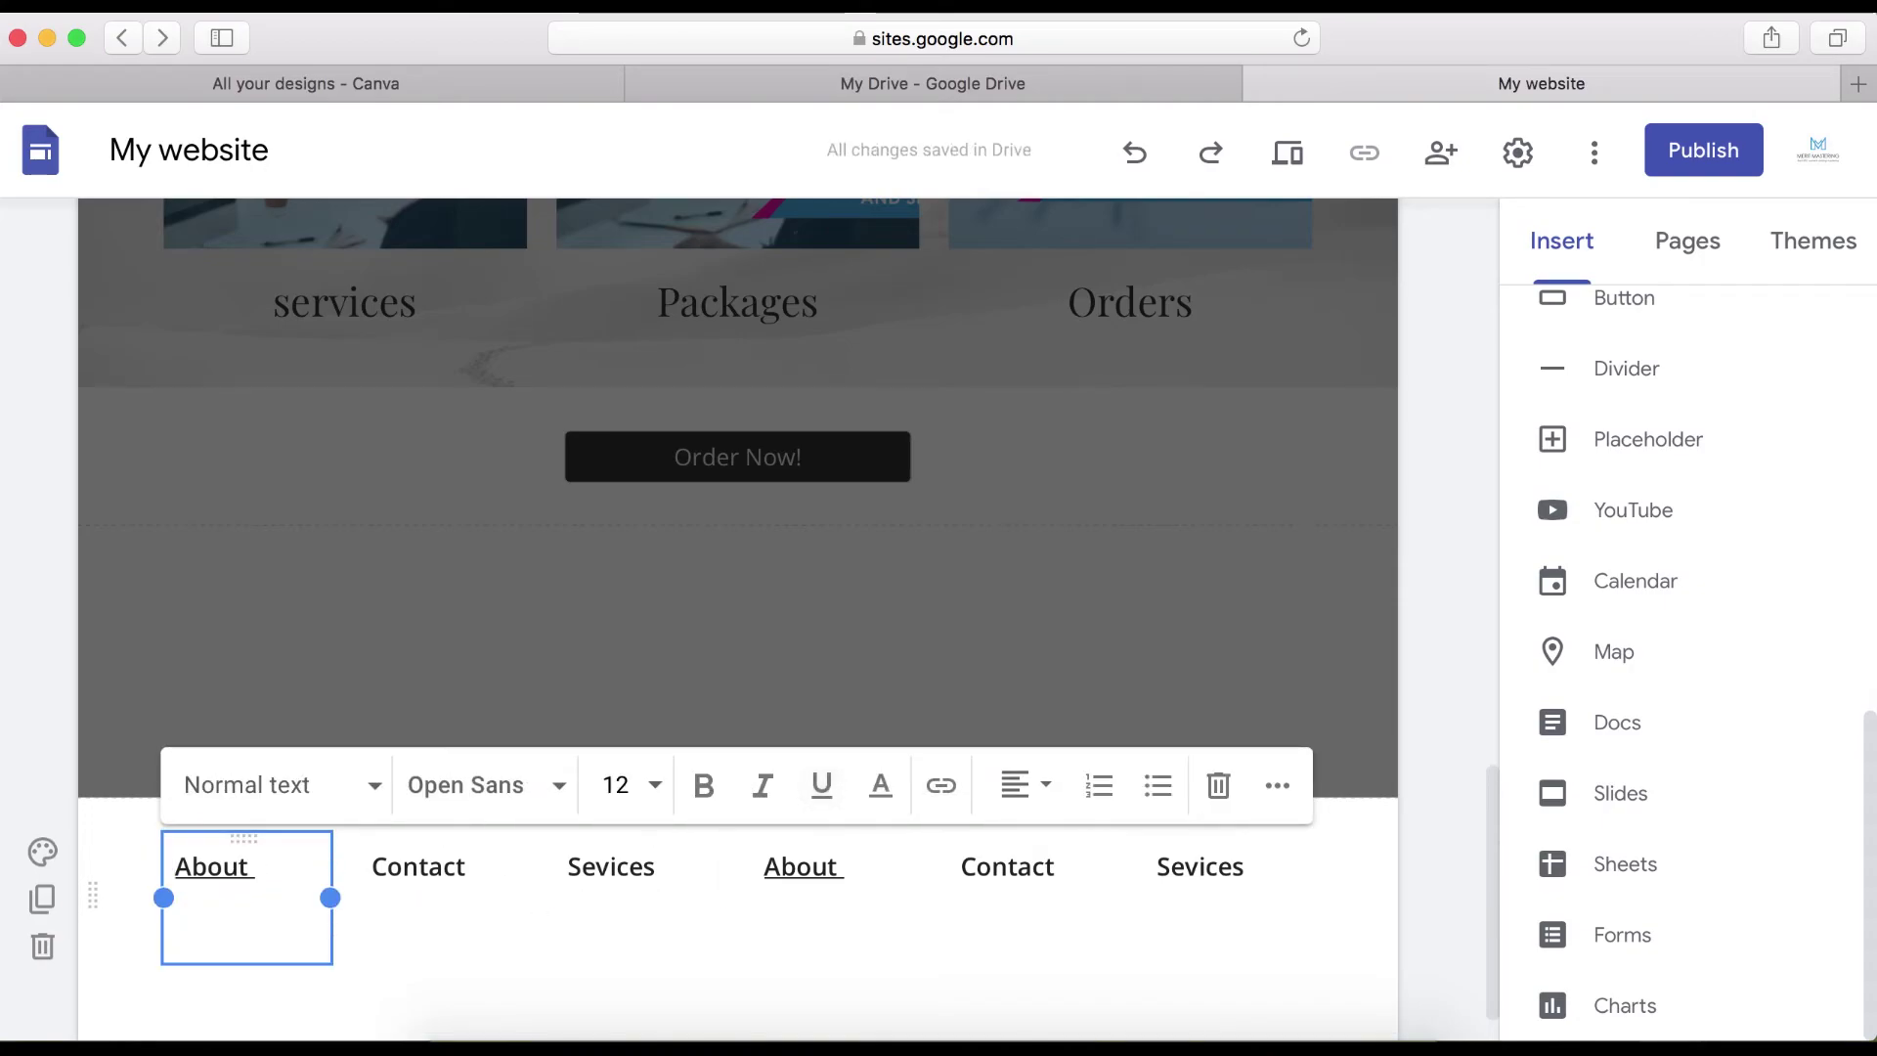
type("Contact")
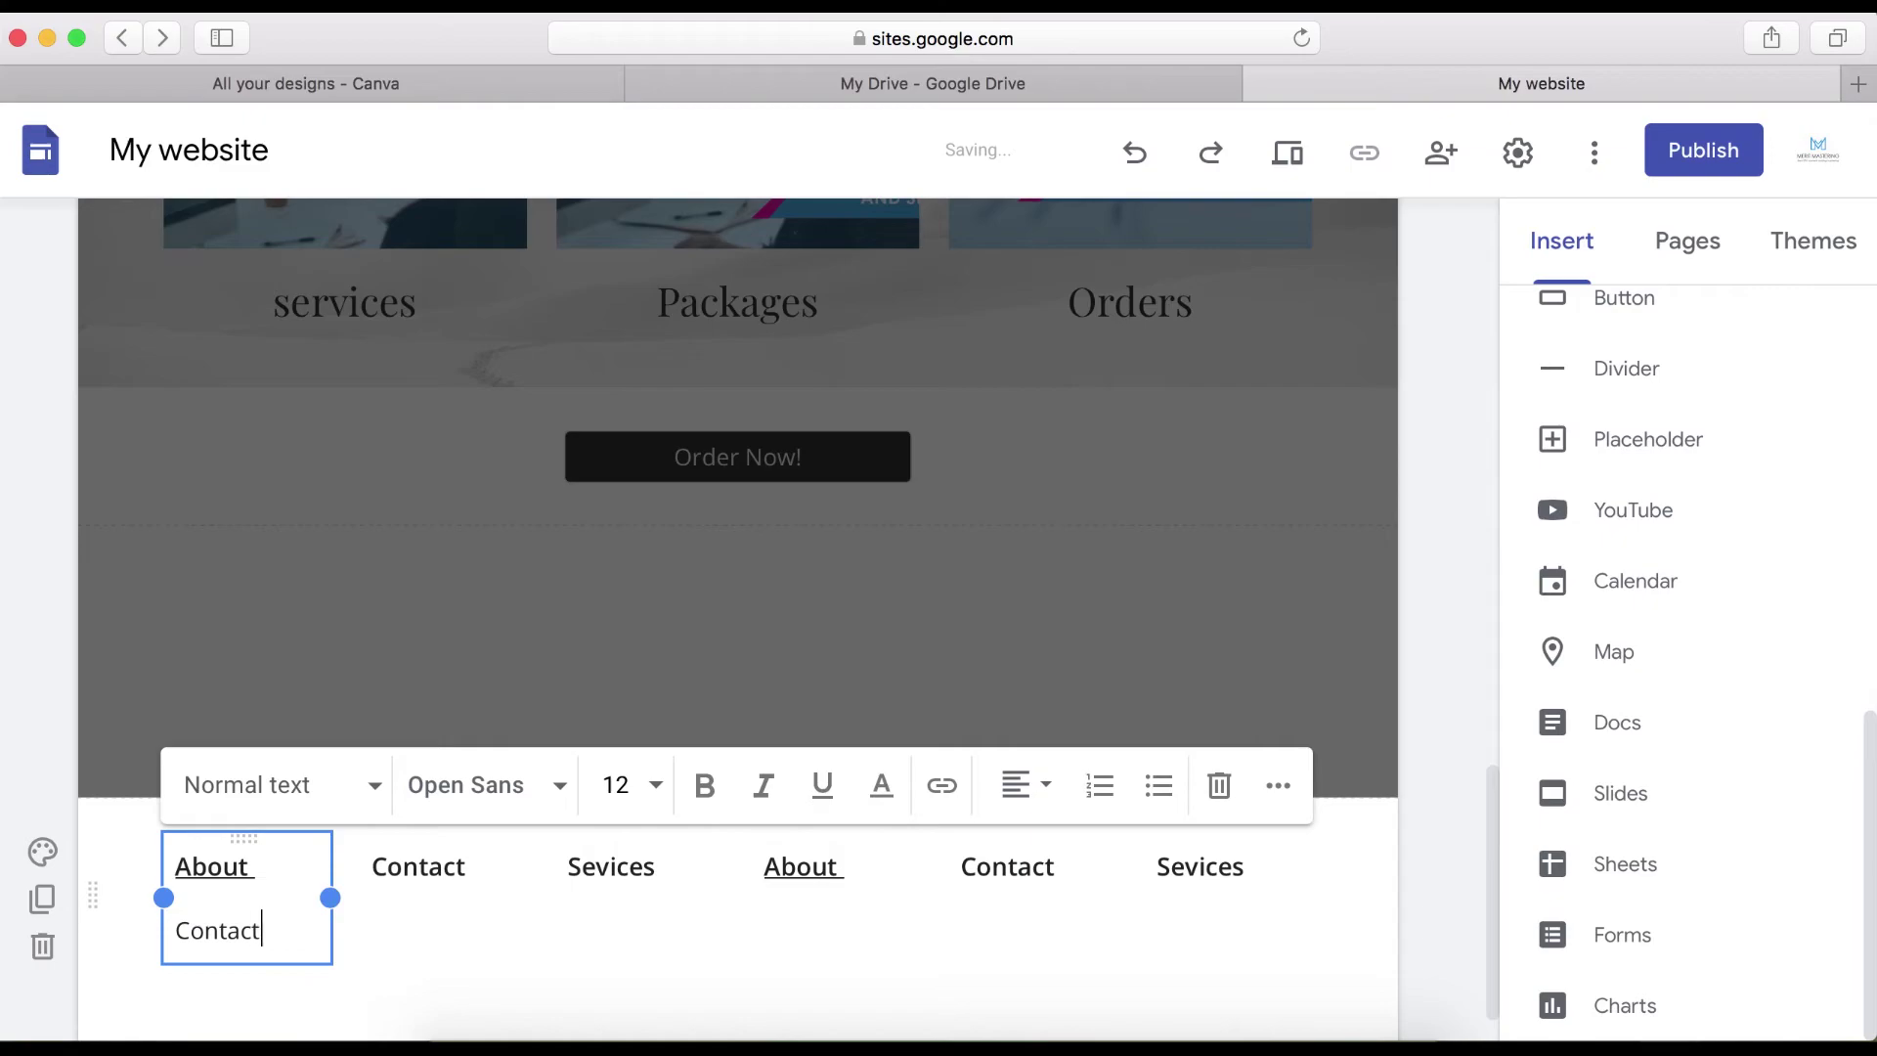
double_click(232, 946)
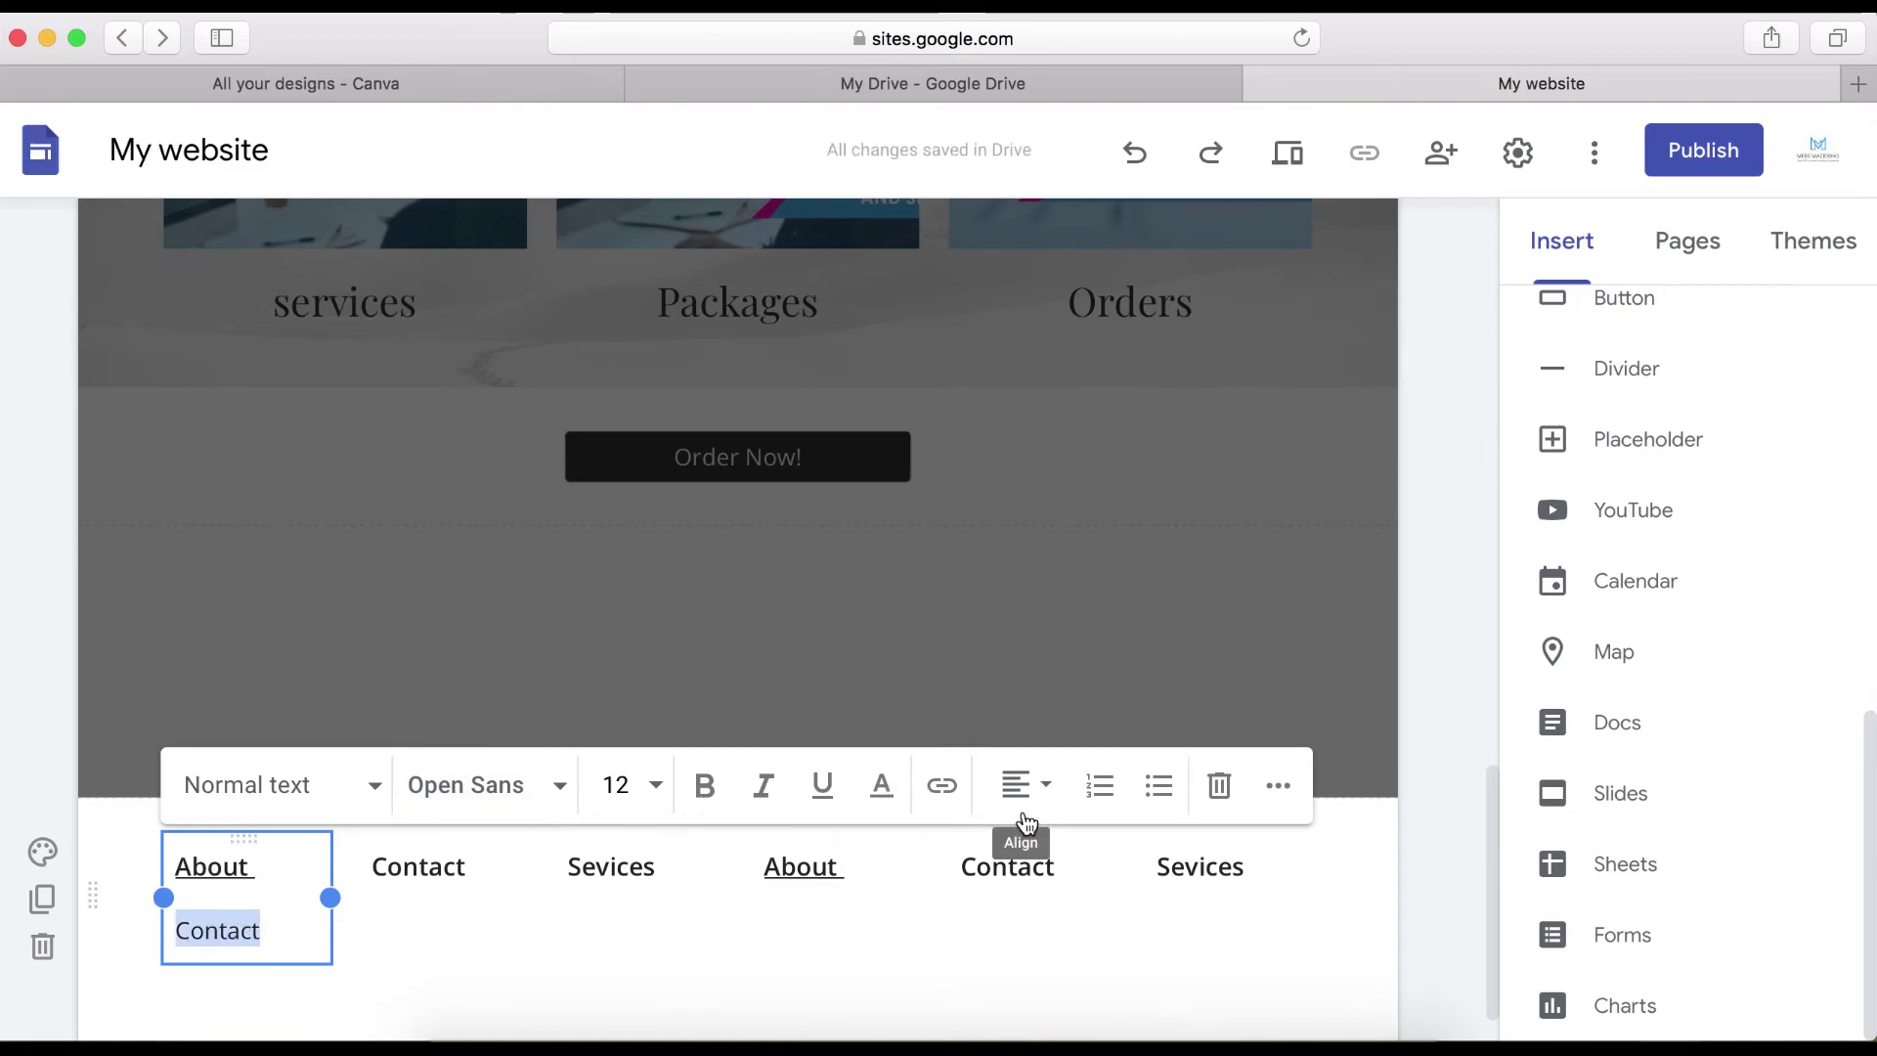
left_click(942, 785)
left_click(608, 791)
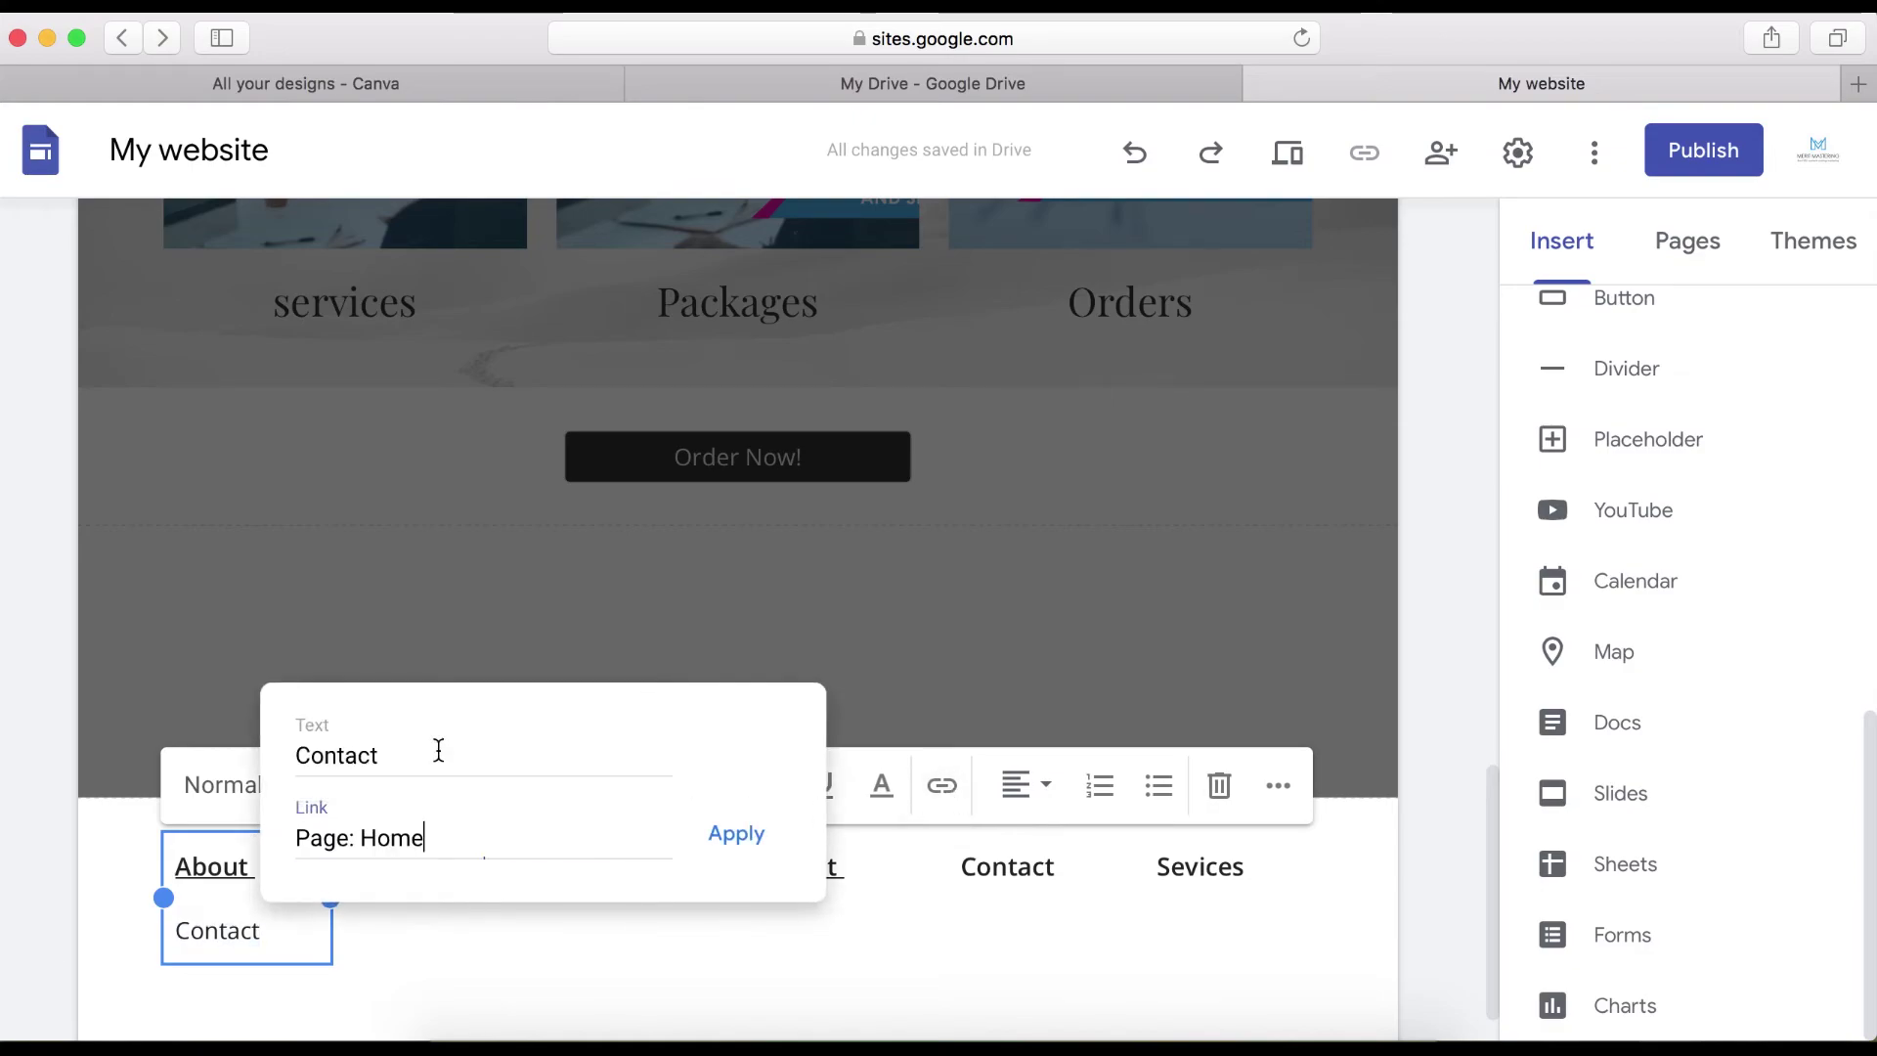
left_click(737, 837)
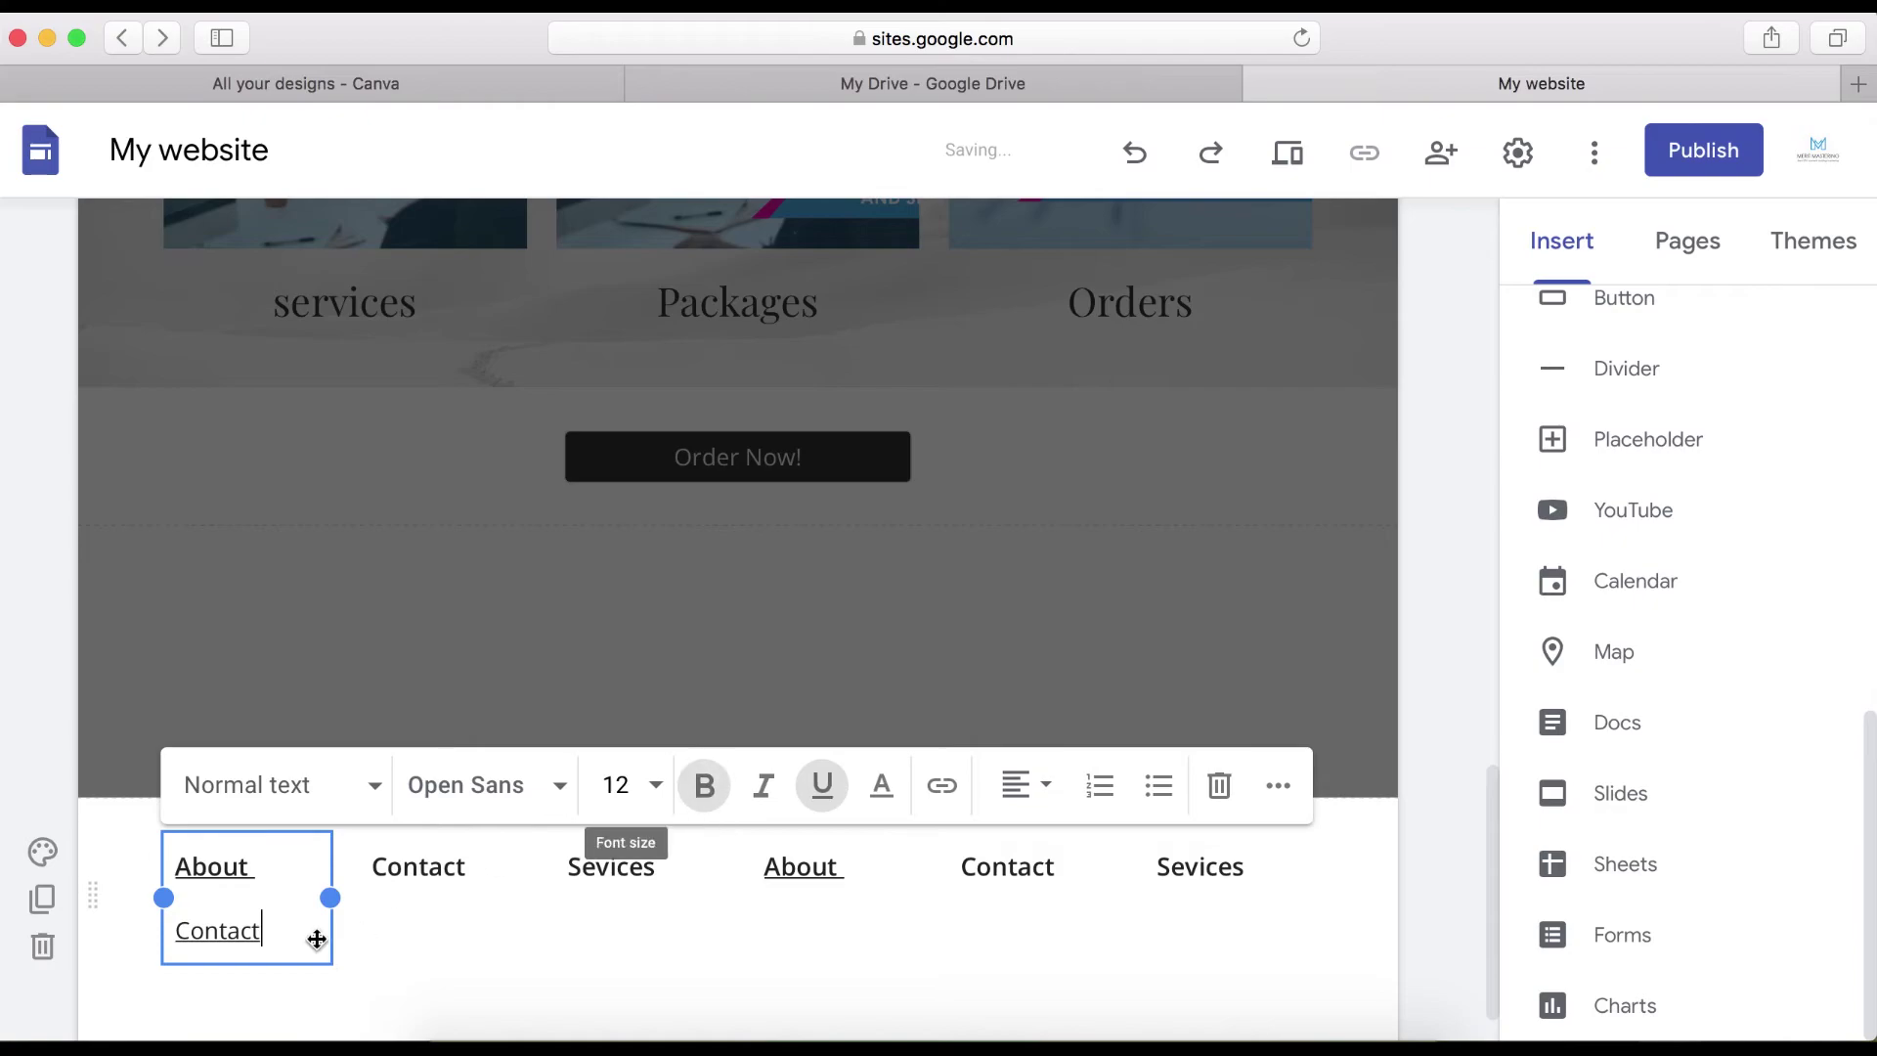
- Make the second Contact link text bold
double_click(217, 927)
left_click(704, 785)
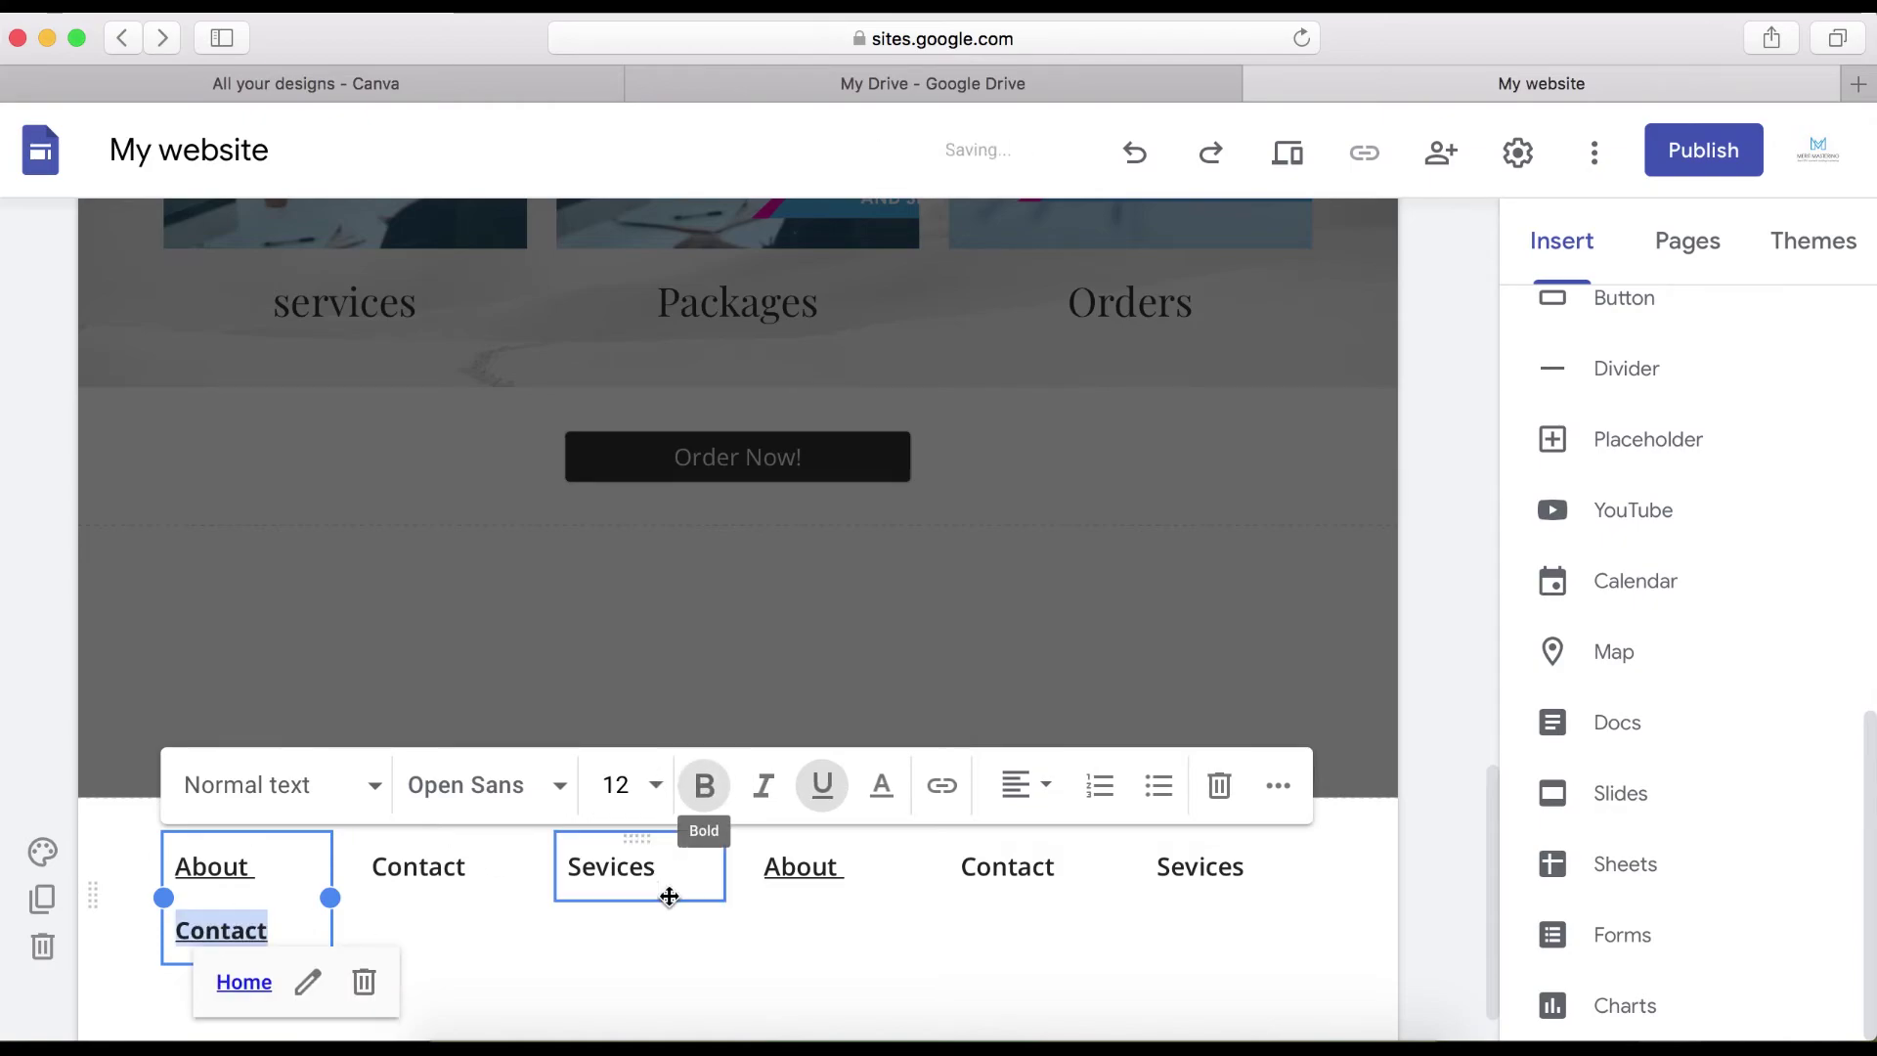
left_click(672, 959)
scroll(314, 927, "down", 1)
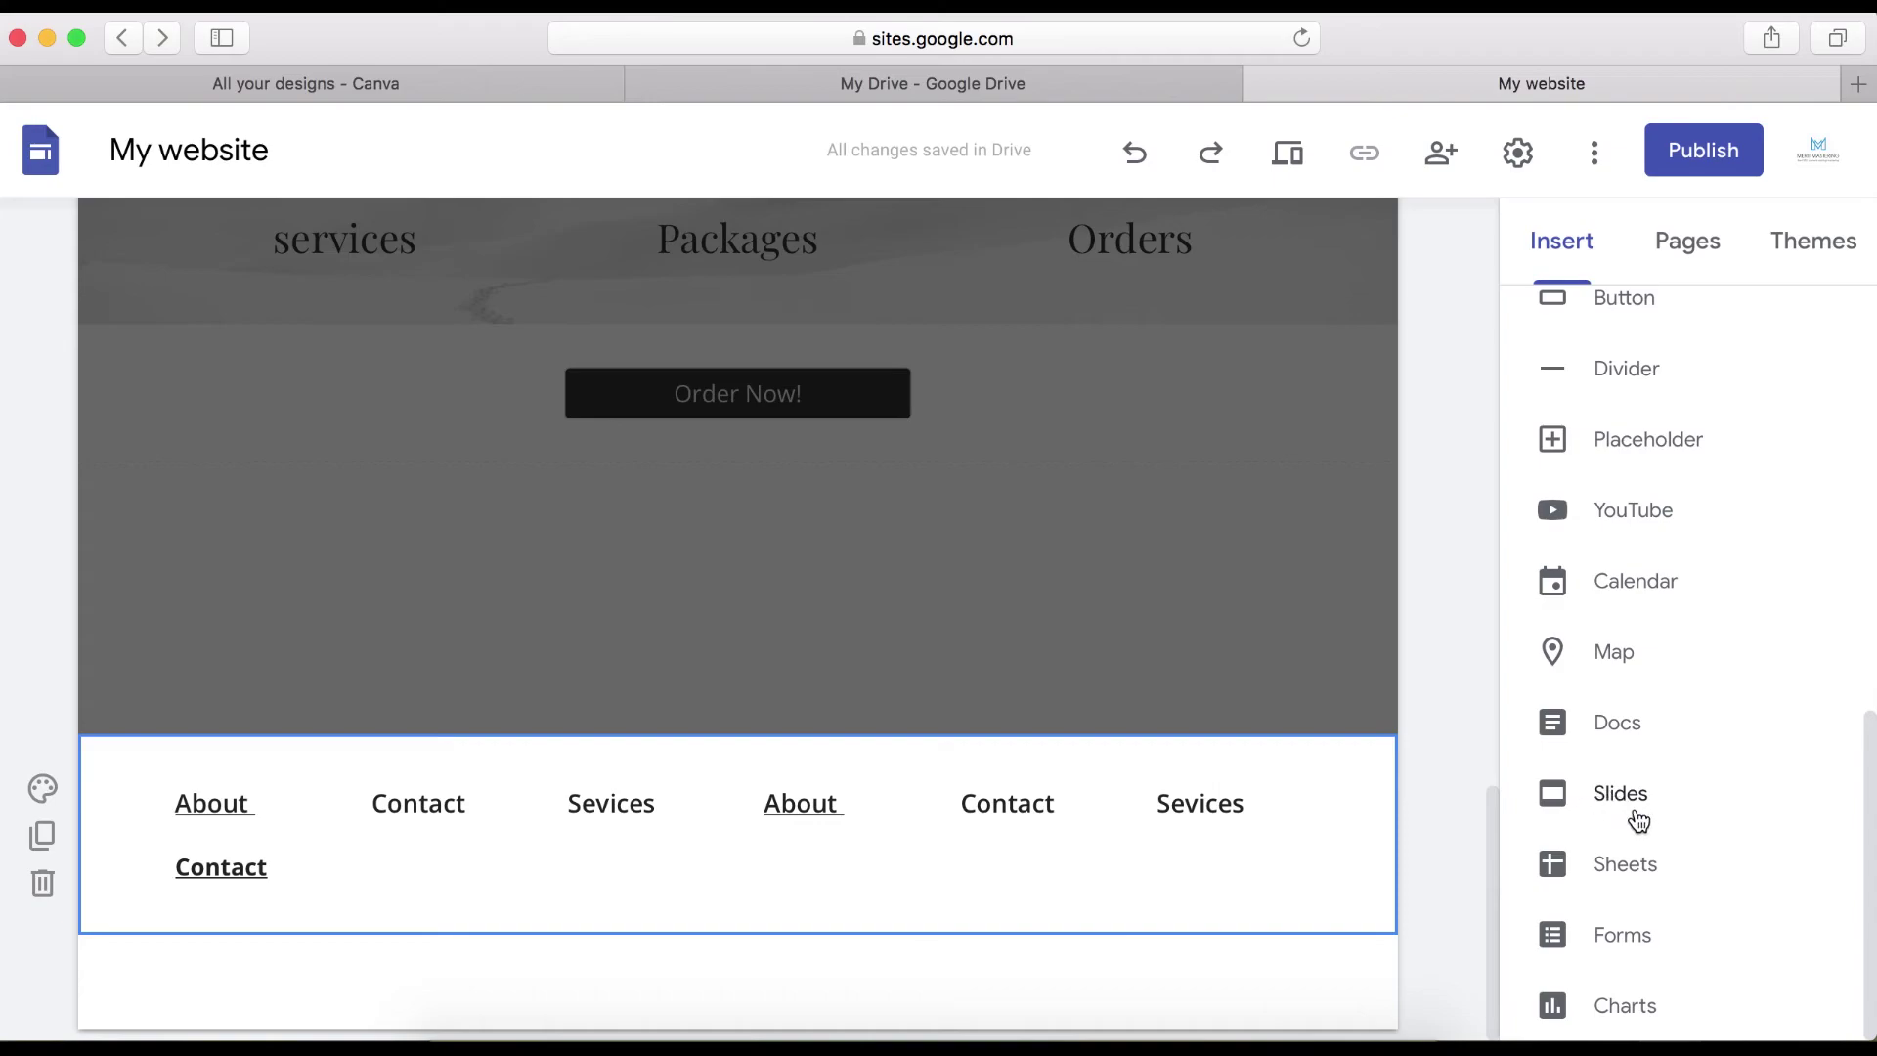
scroll(1638, 712, "down", 1)
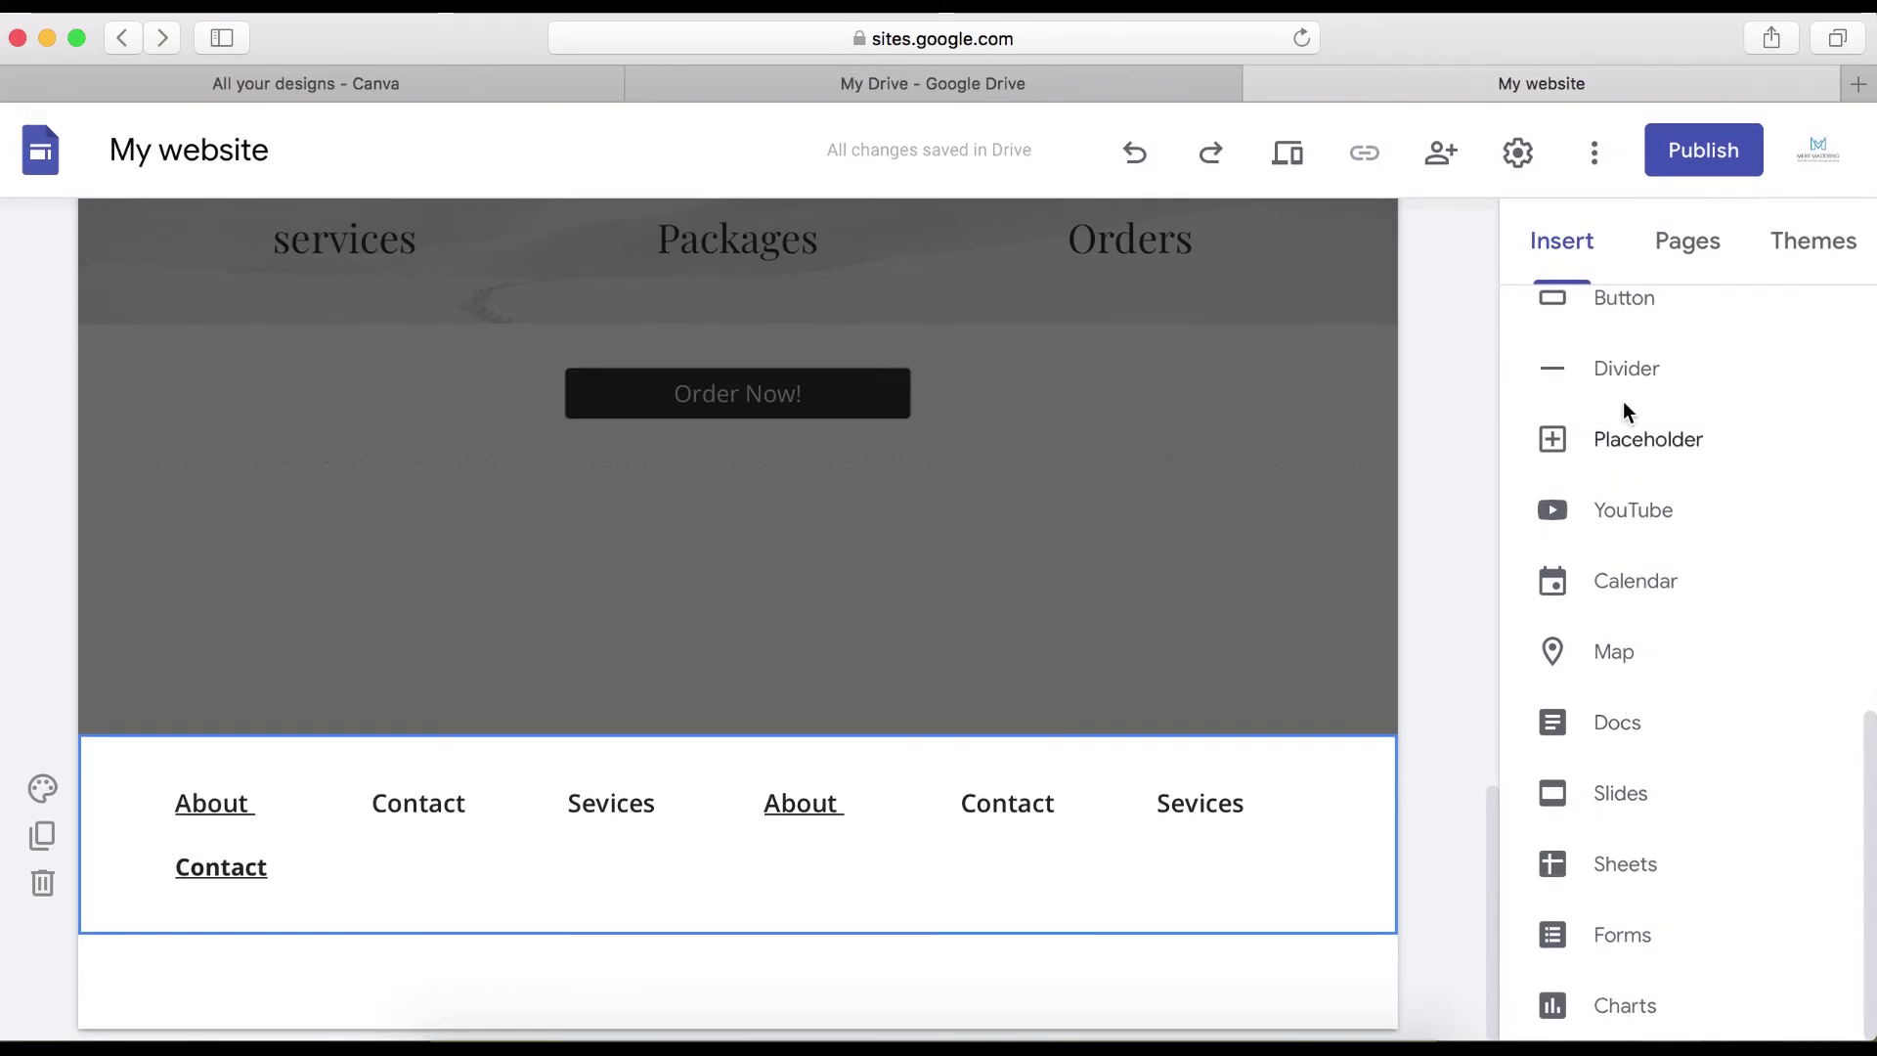
scroll(1623, 401, "up", 5)
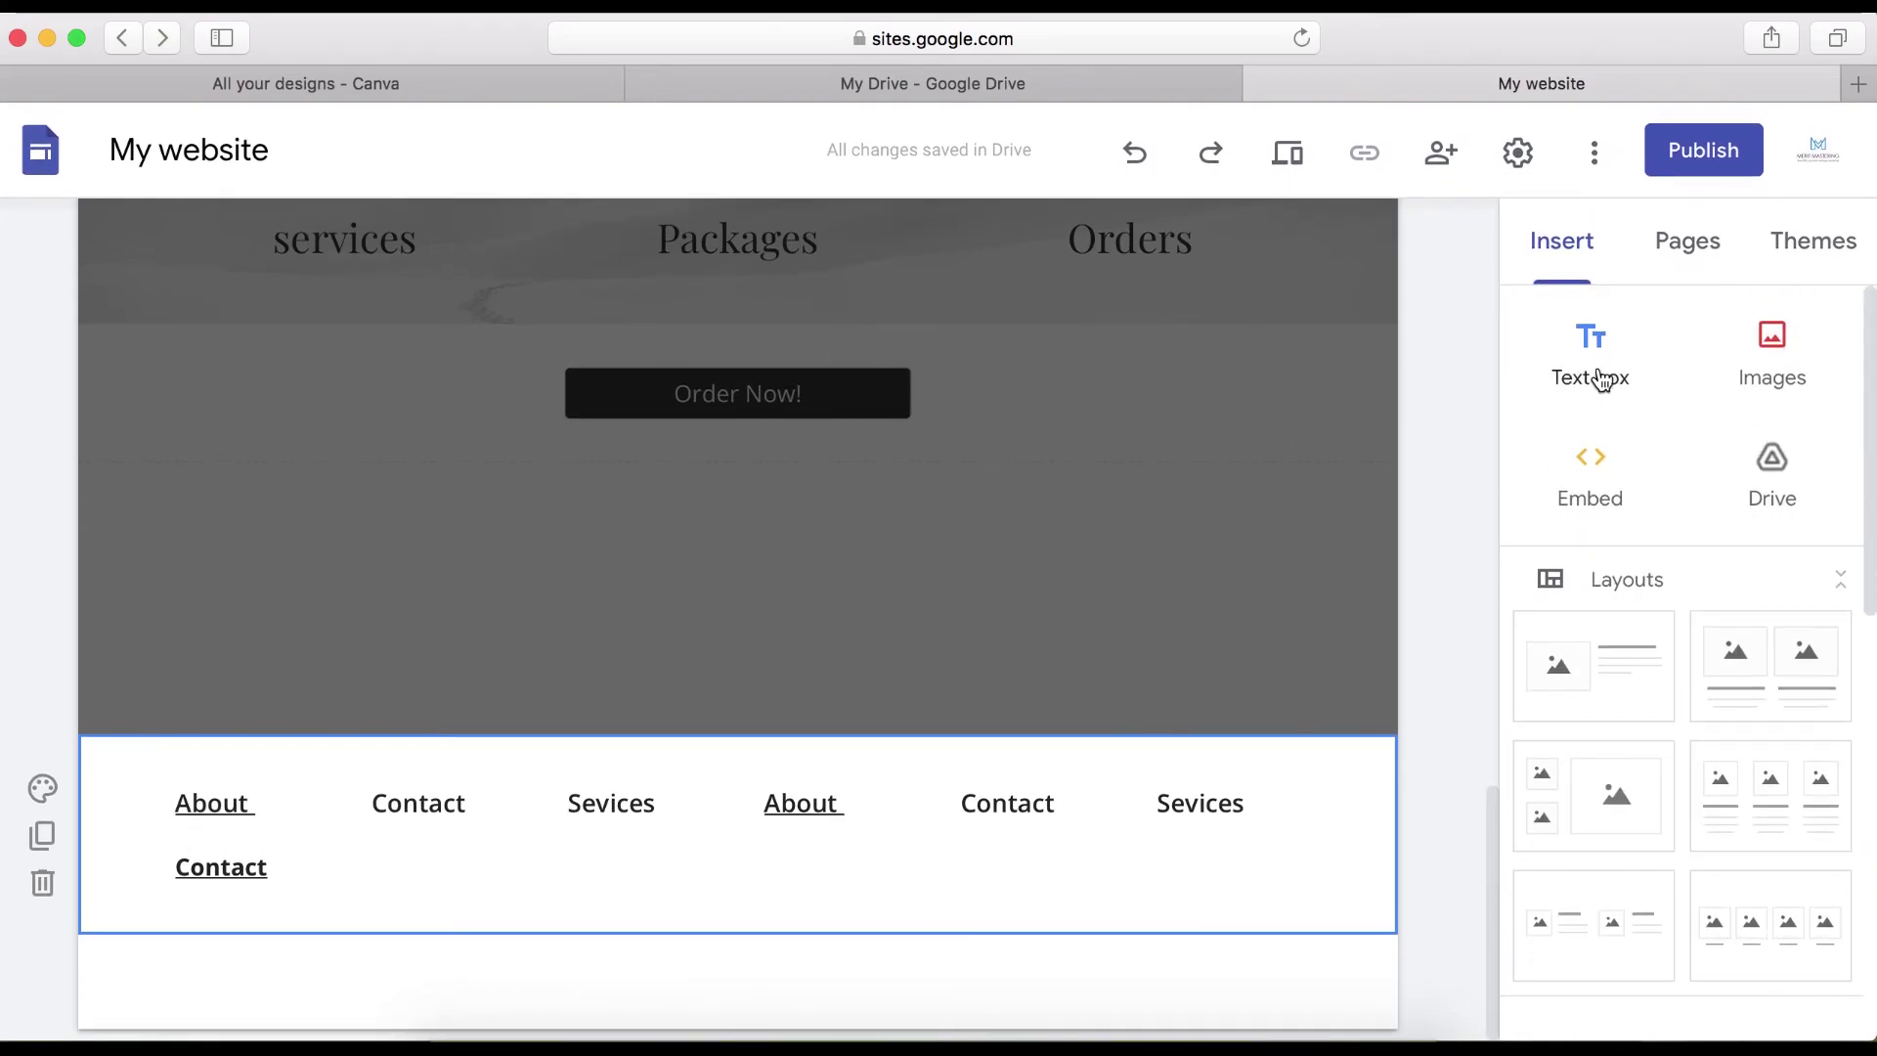
left_click(1596, 379)
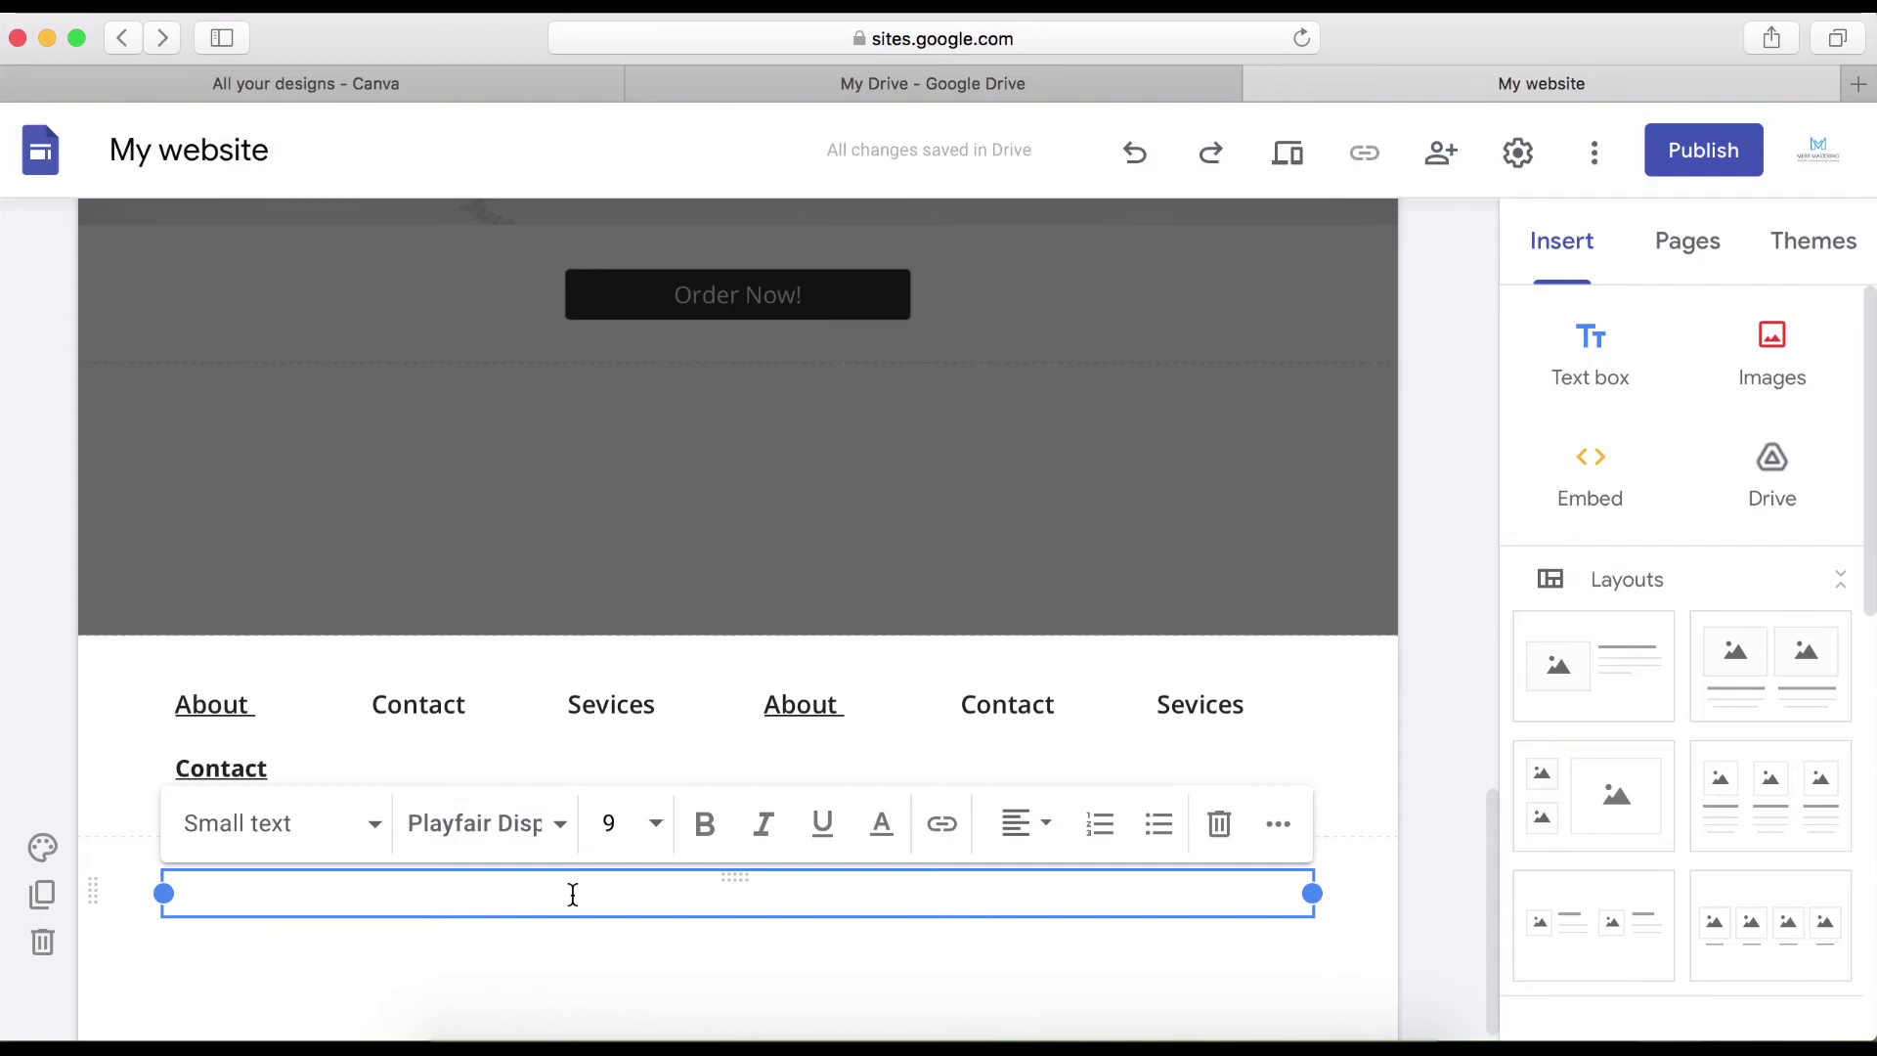
type("About")
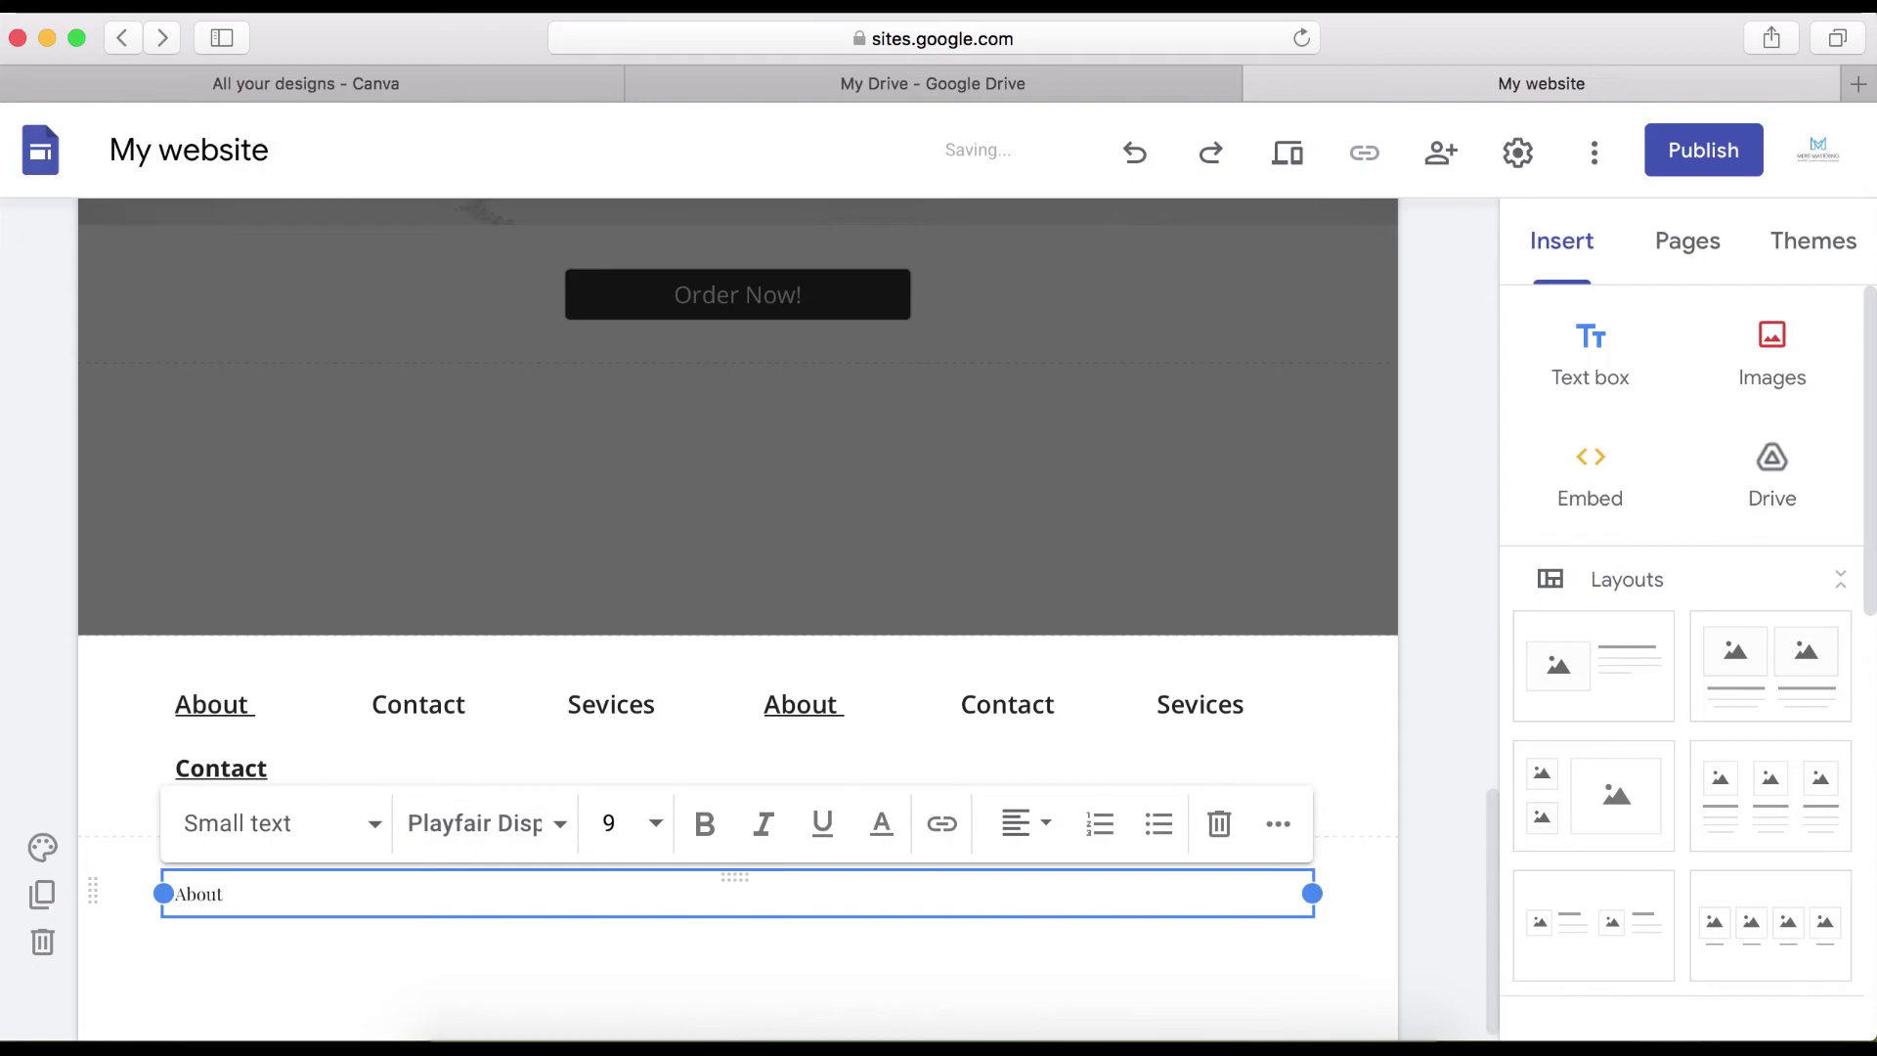
left_click_drag(1312, 893, 409, 904)
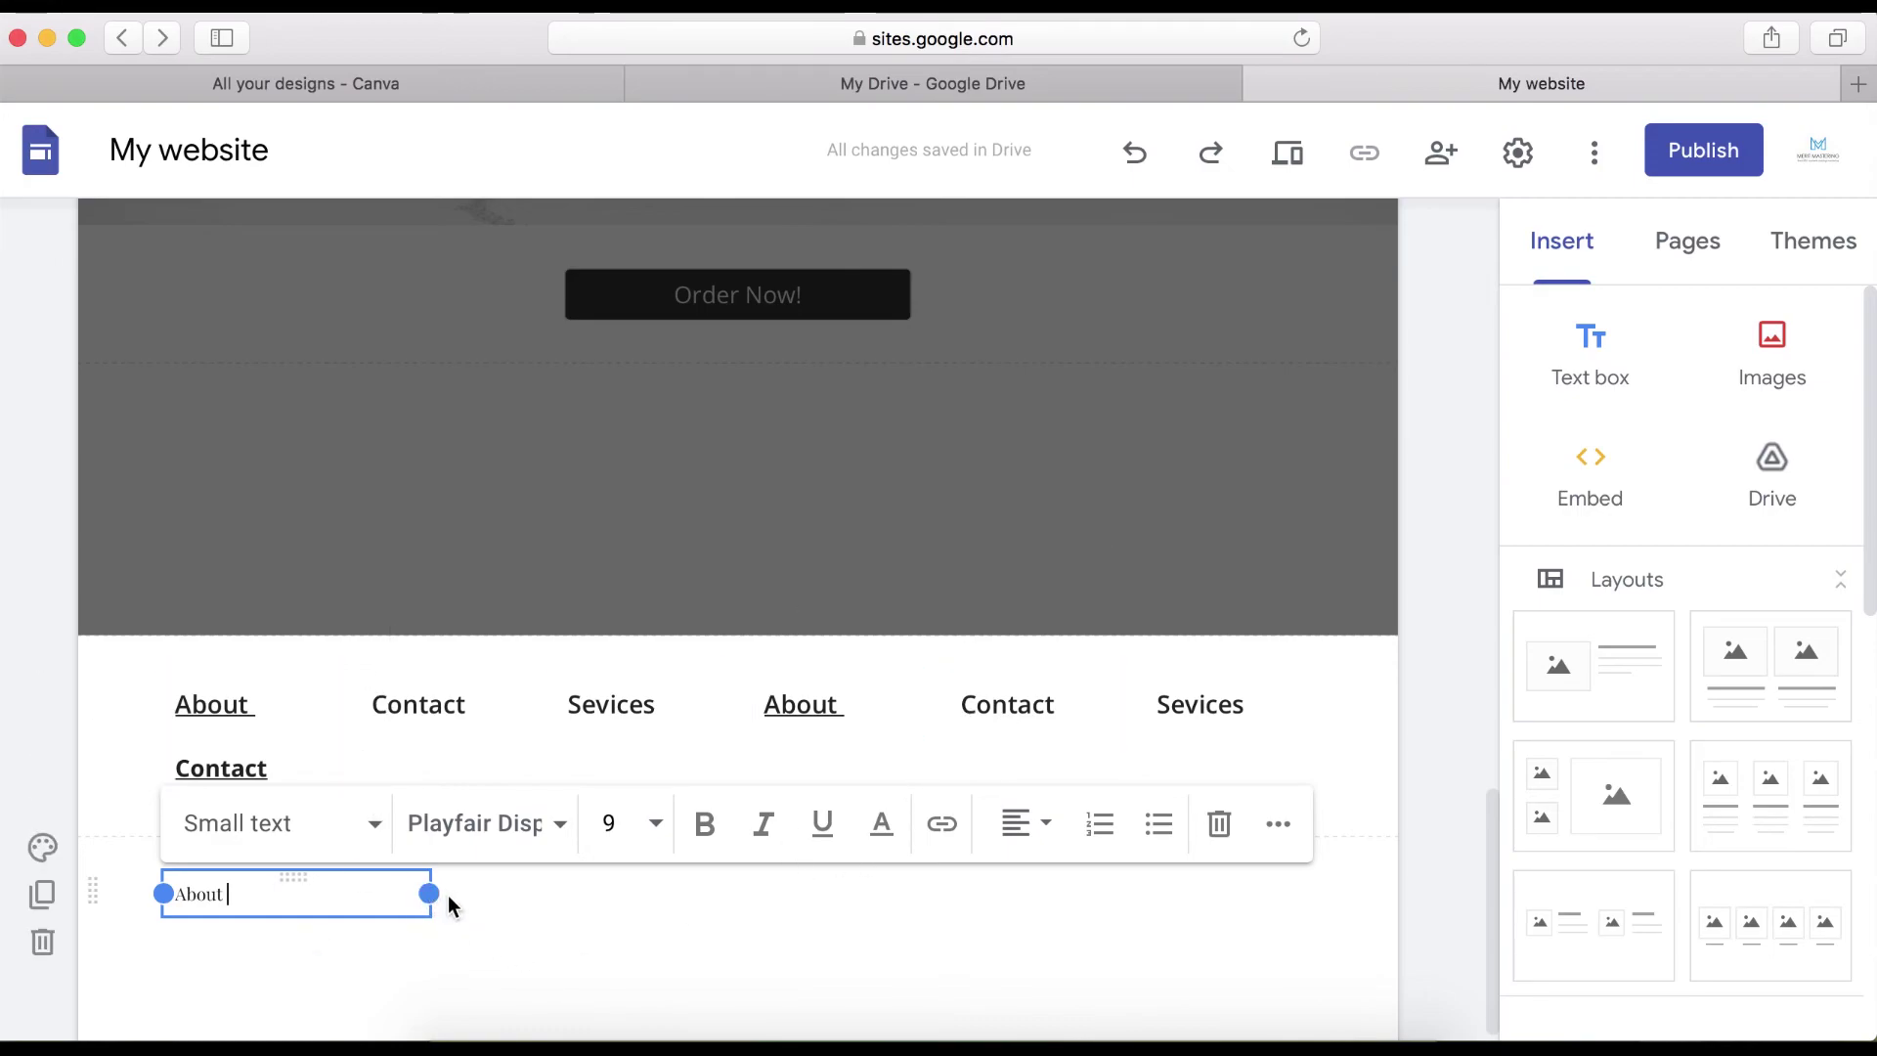
left_click(125, 894)
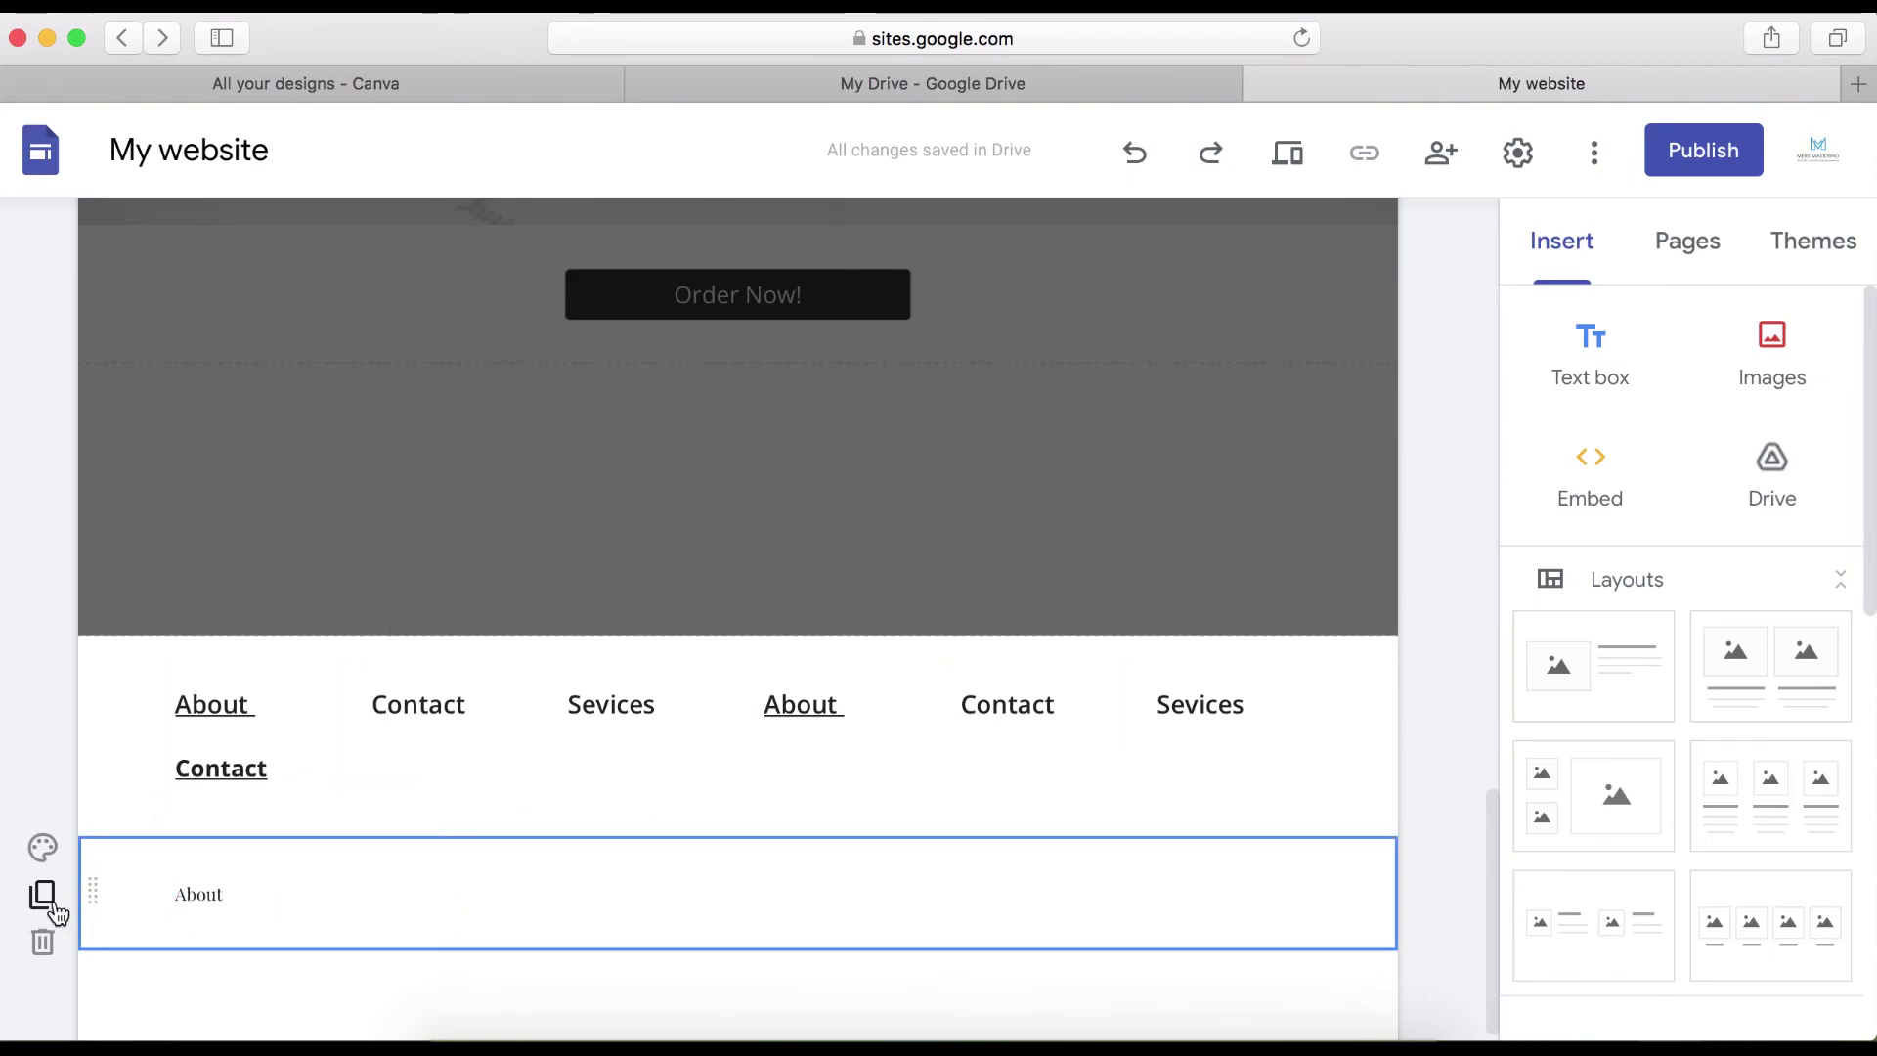
left_click(42, 941)
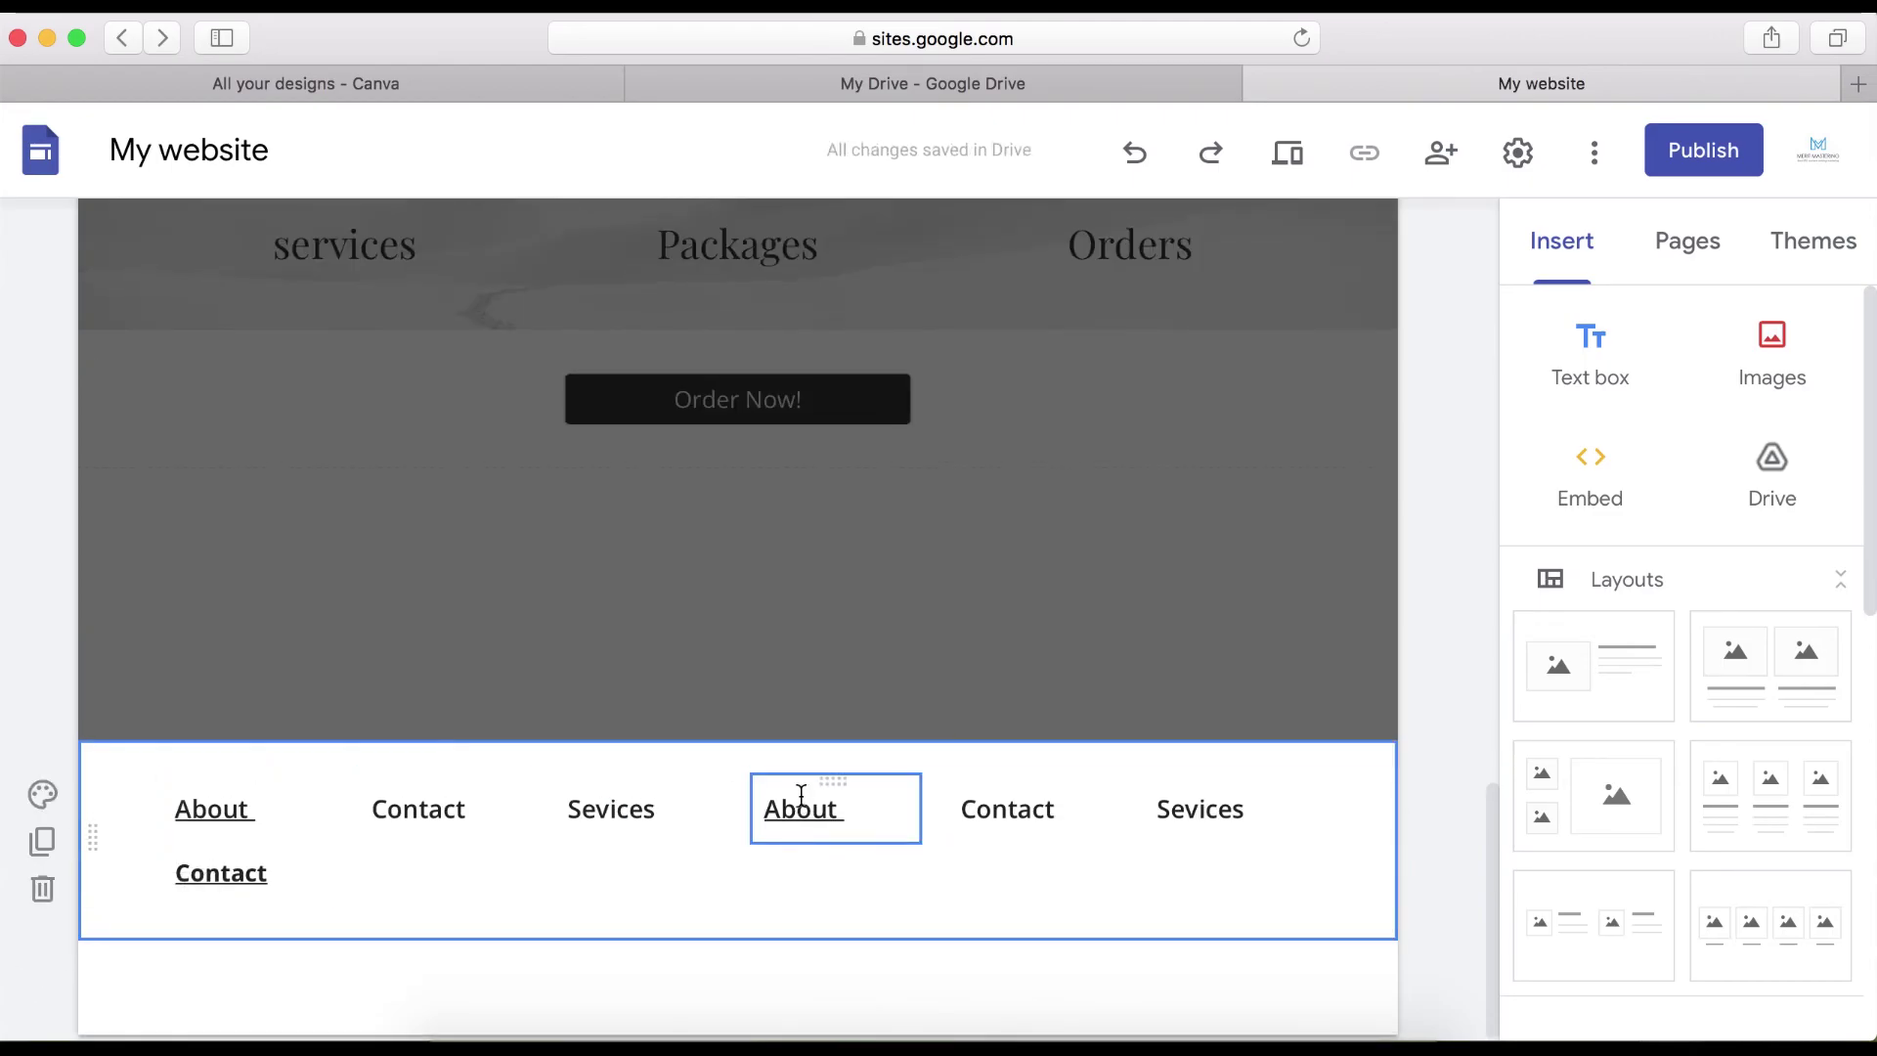
scroll(802, 794, "up", 10)
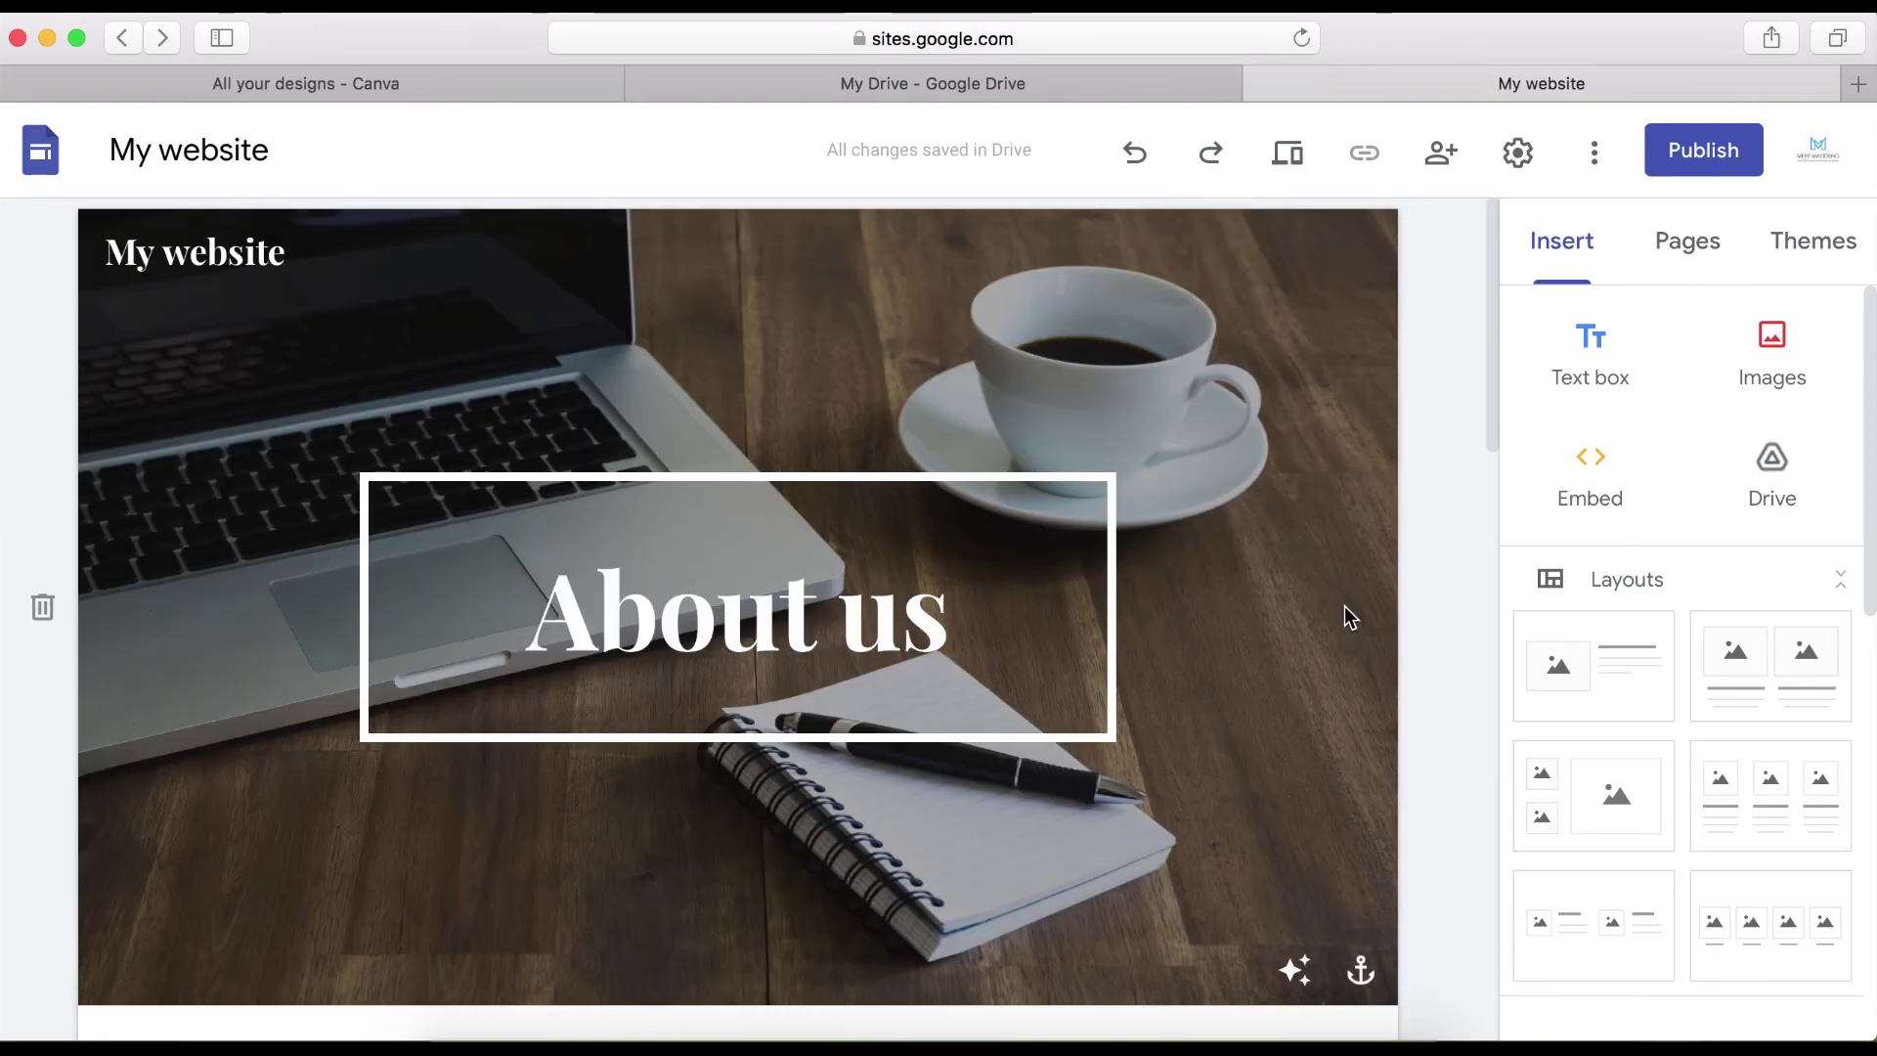
mouse_move(1277, 637)
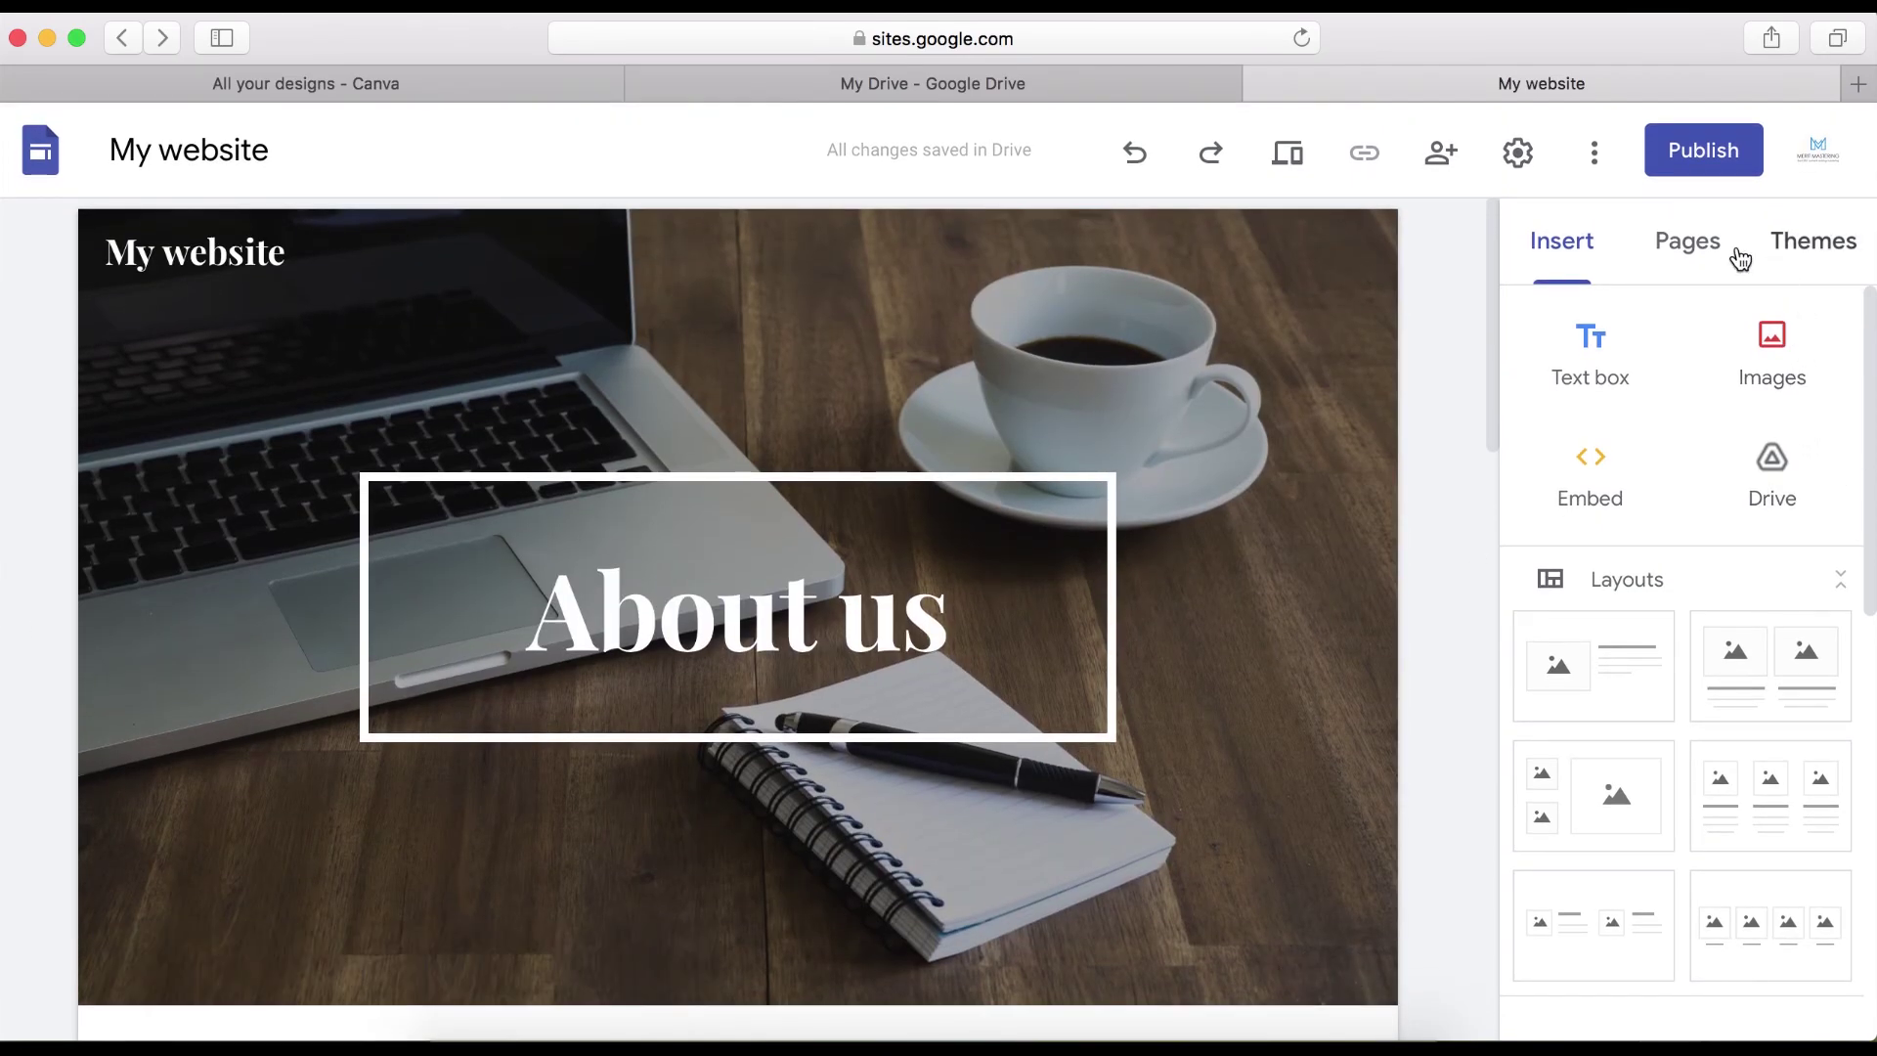
scroll(1721, 792, "down", 10)
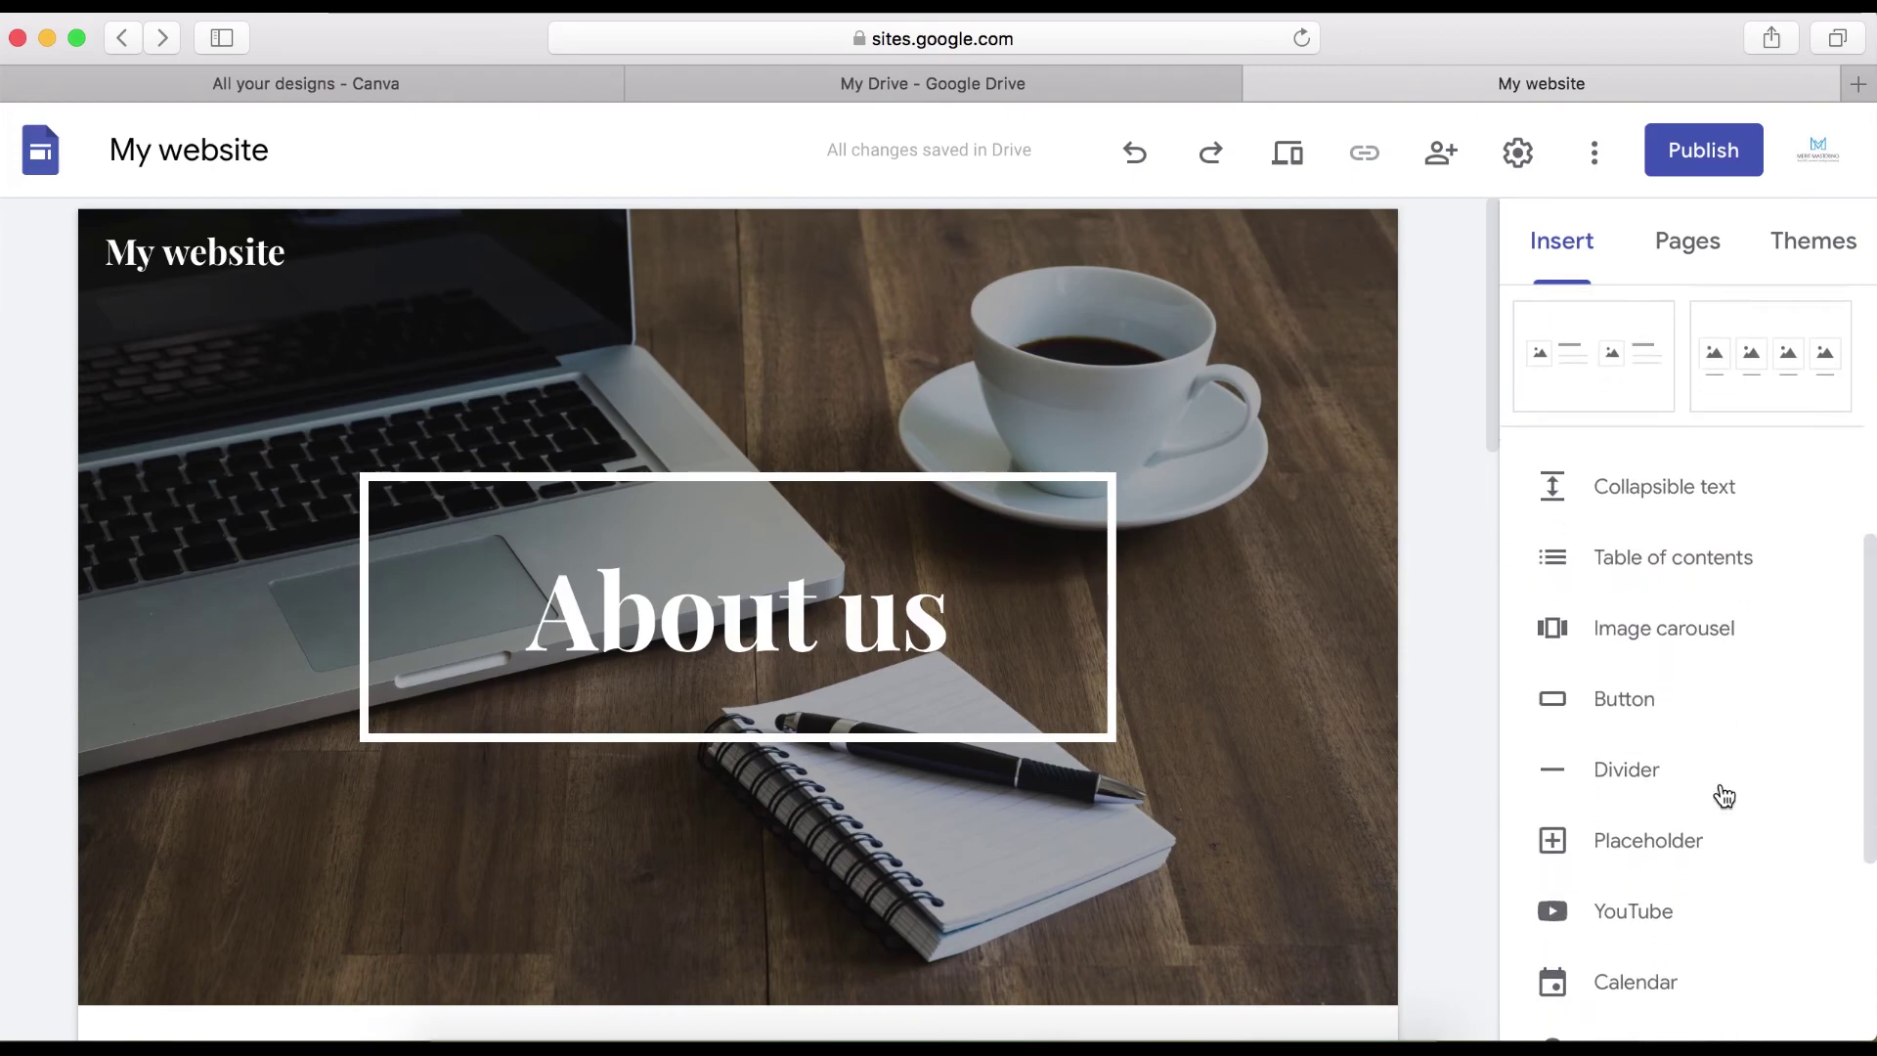
scroll(1721, 793, "down", 5)
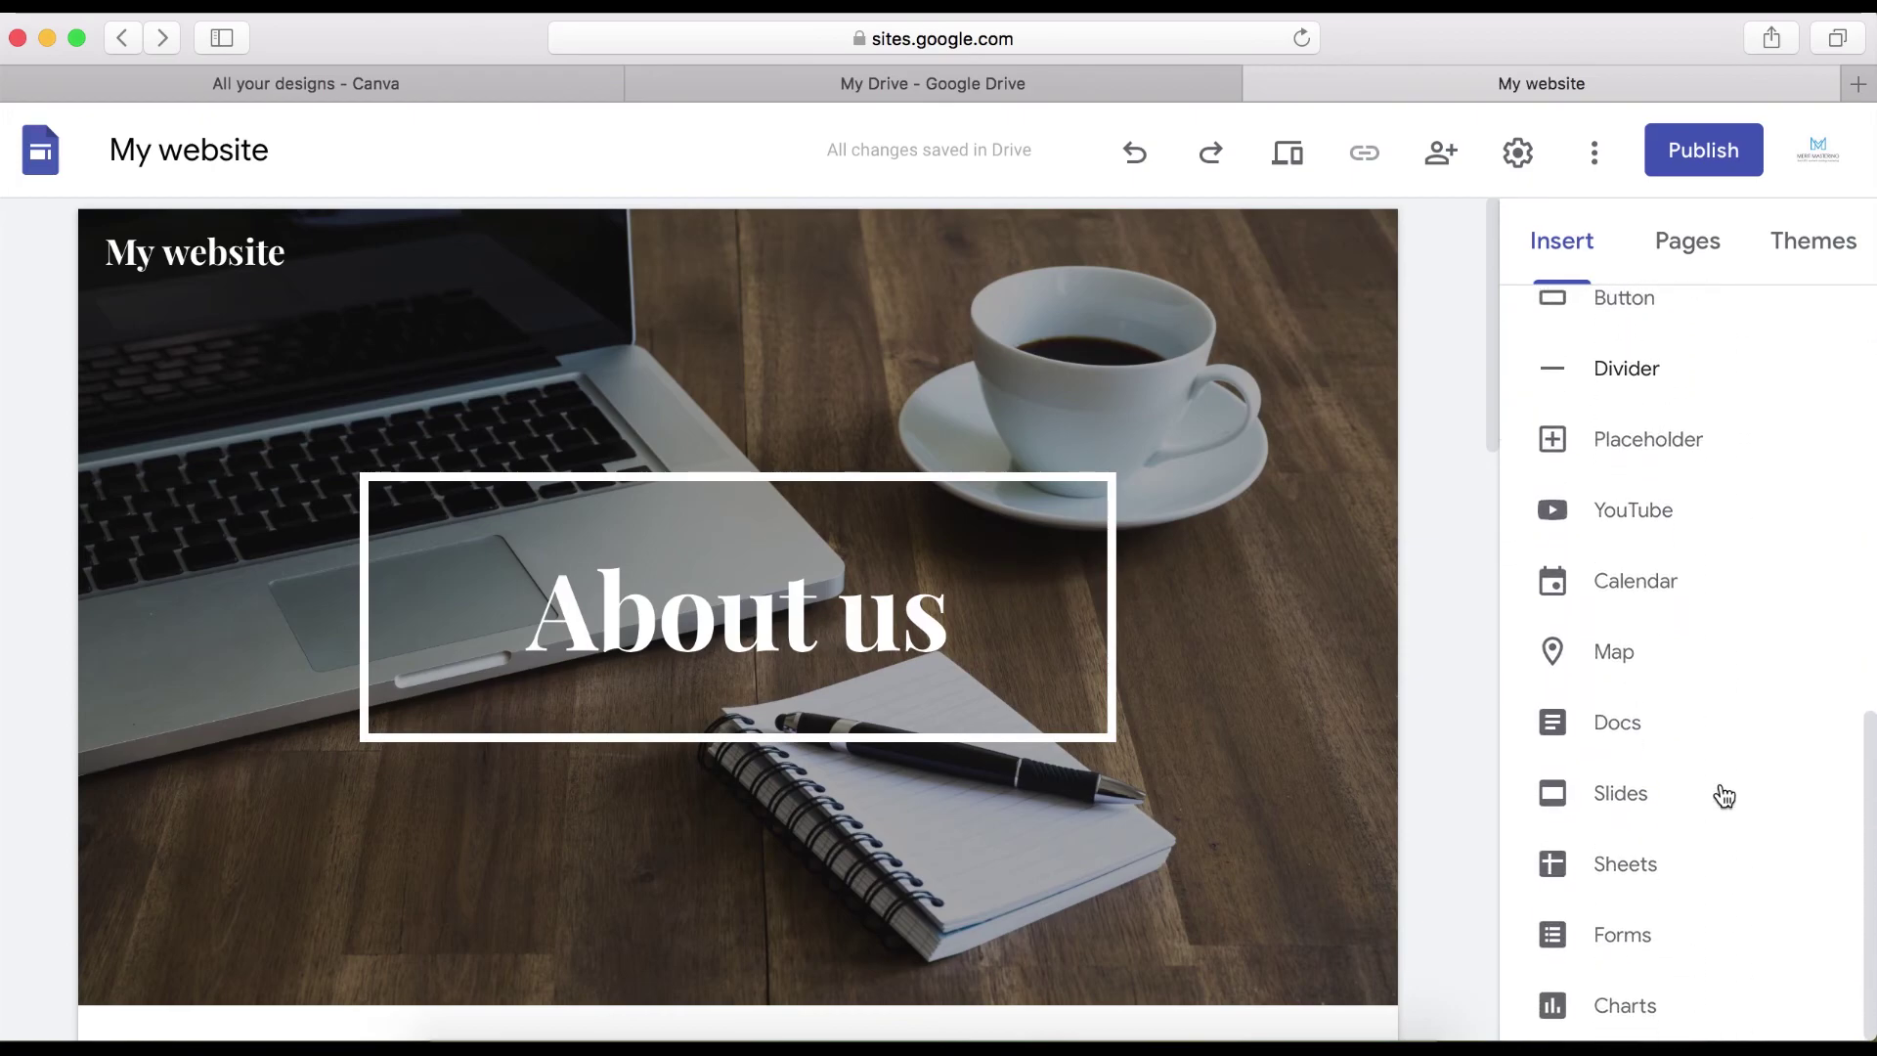
scroll(1139, 787, "down", 9)
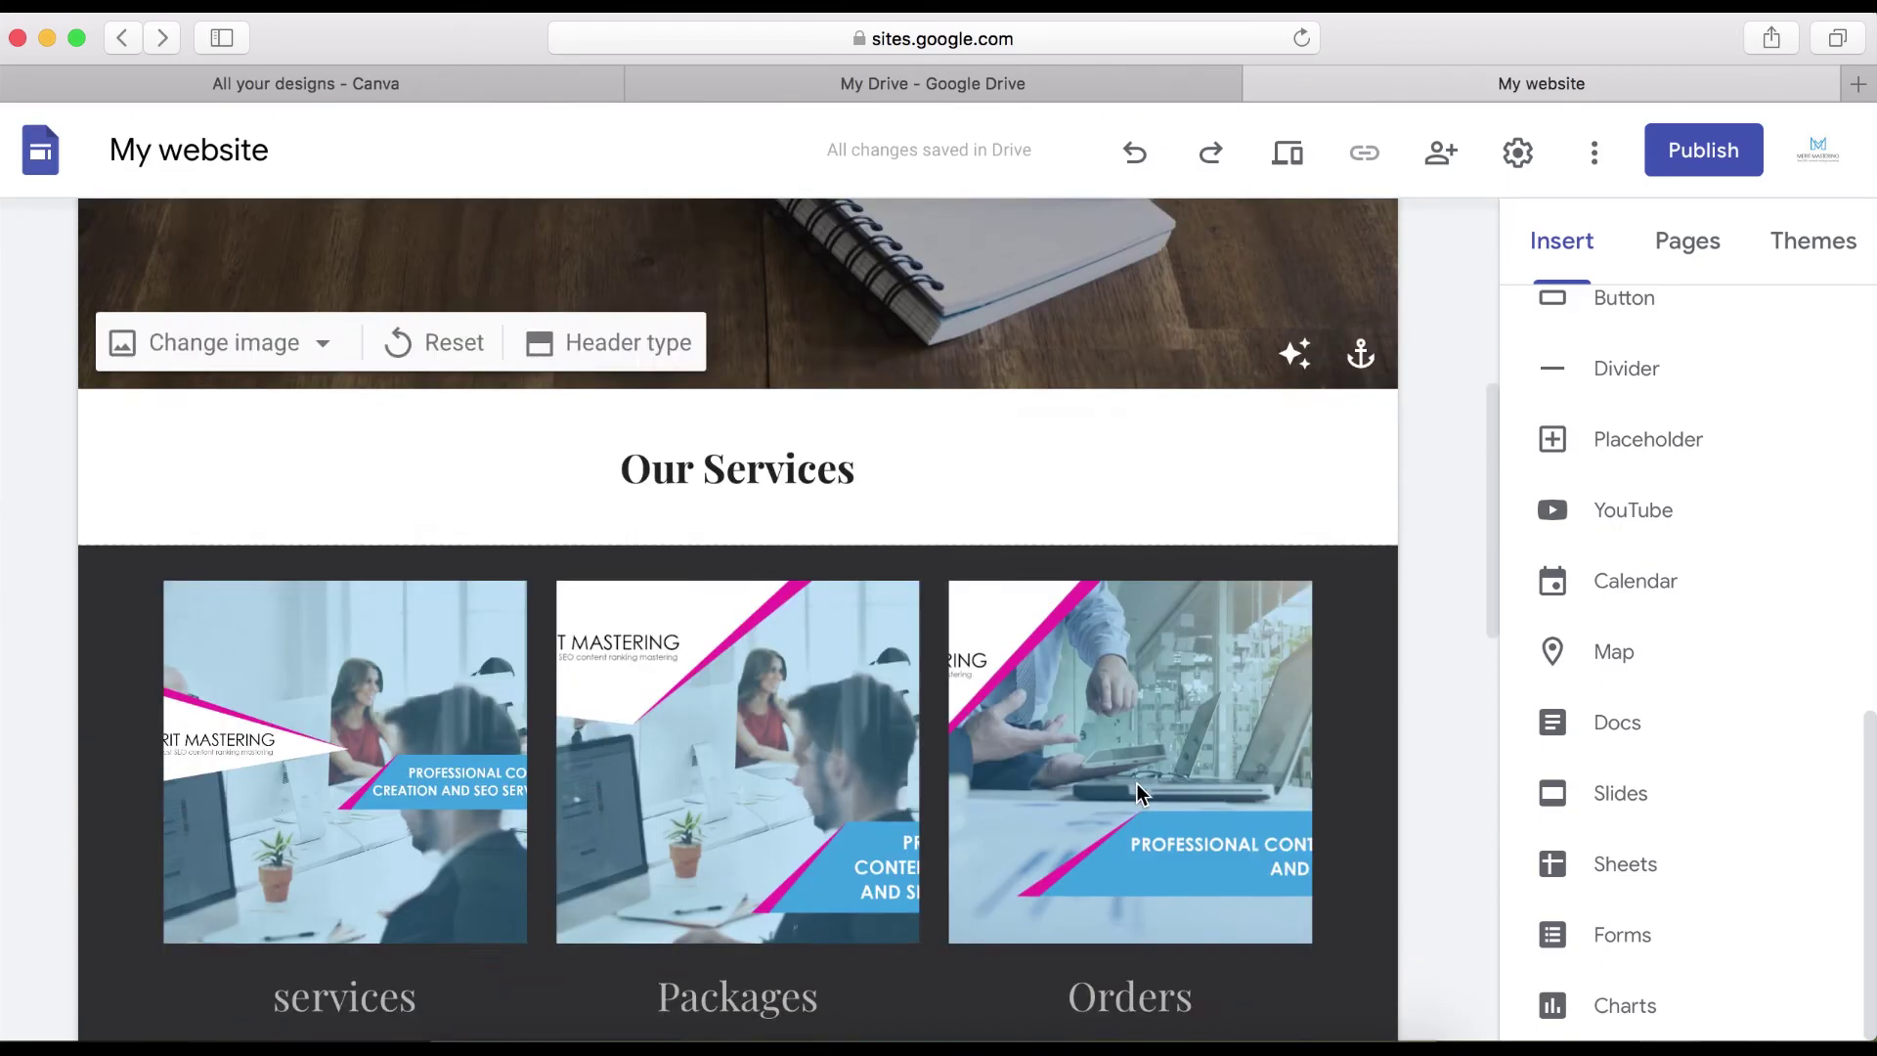
scroll(1136, 783, "down", 5)
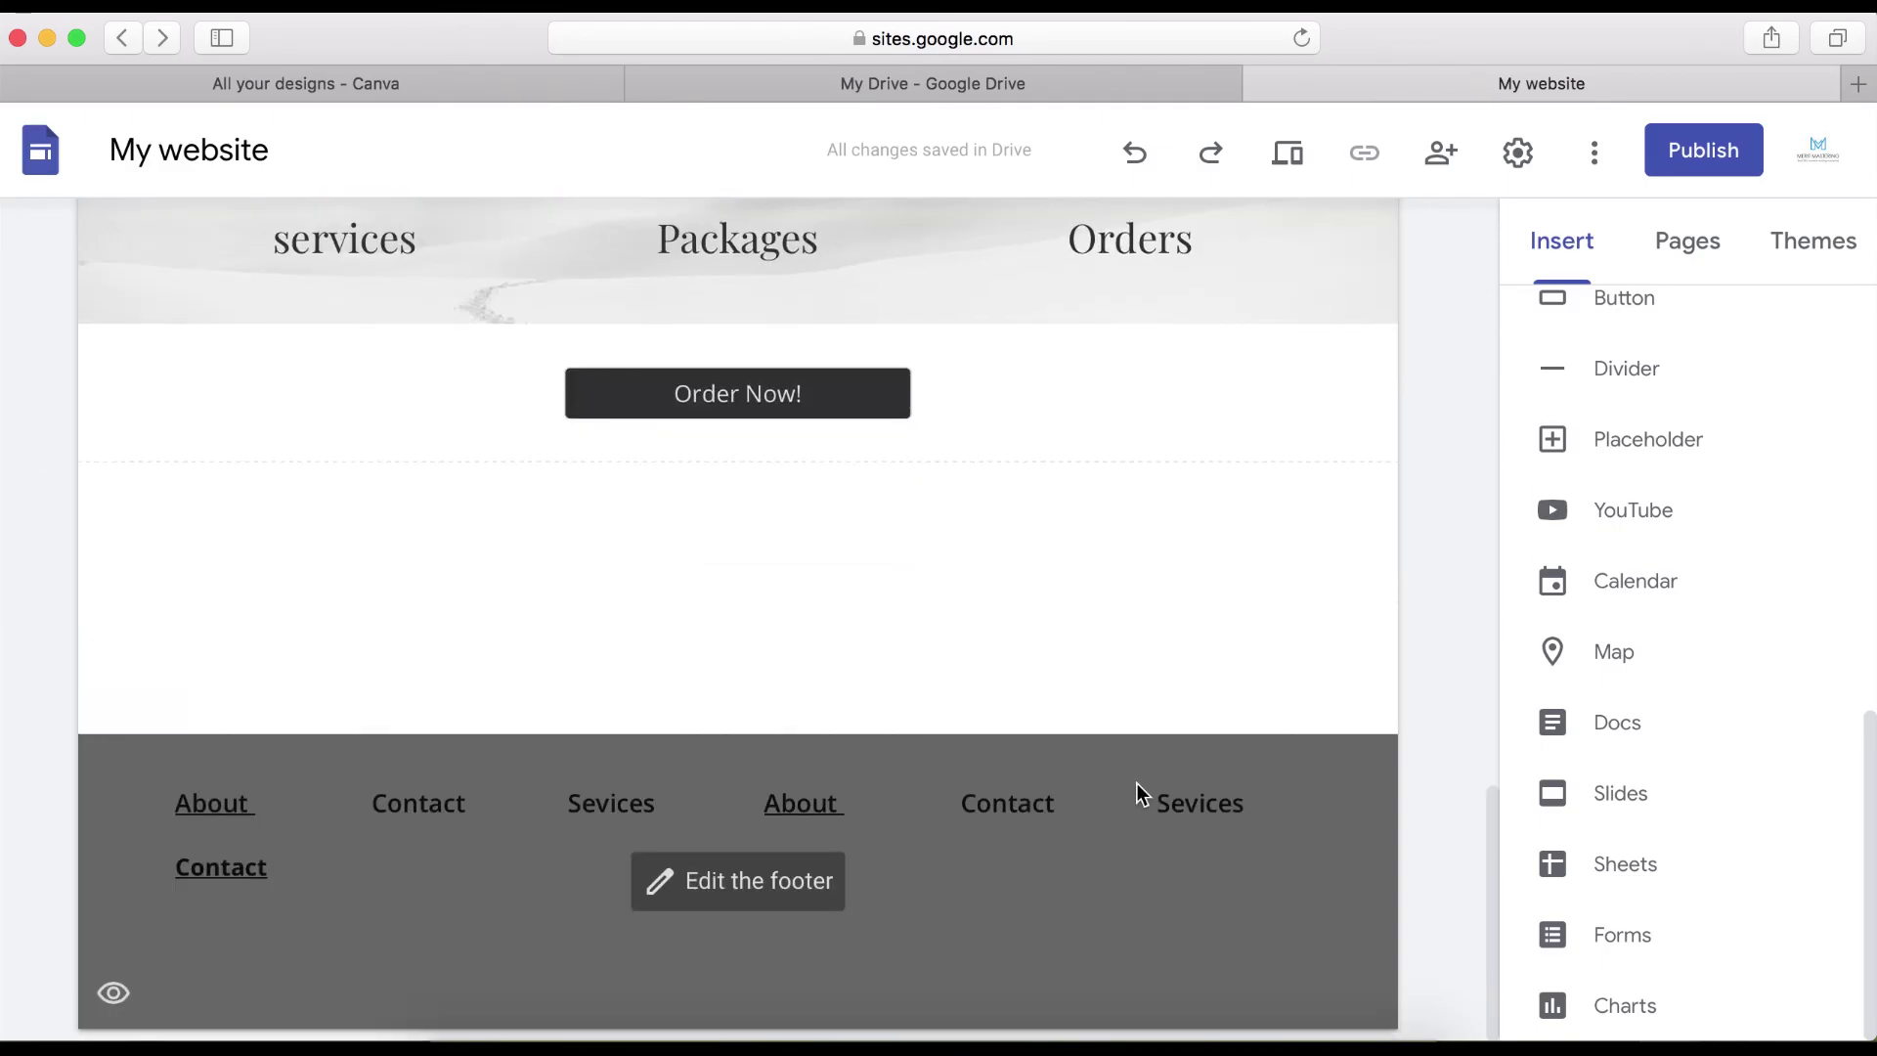
scroll(1136, 784, "up", 15)
scroll(1136, 783, "up", 3)
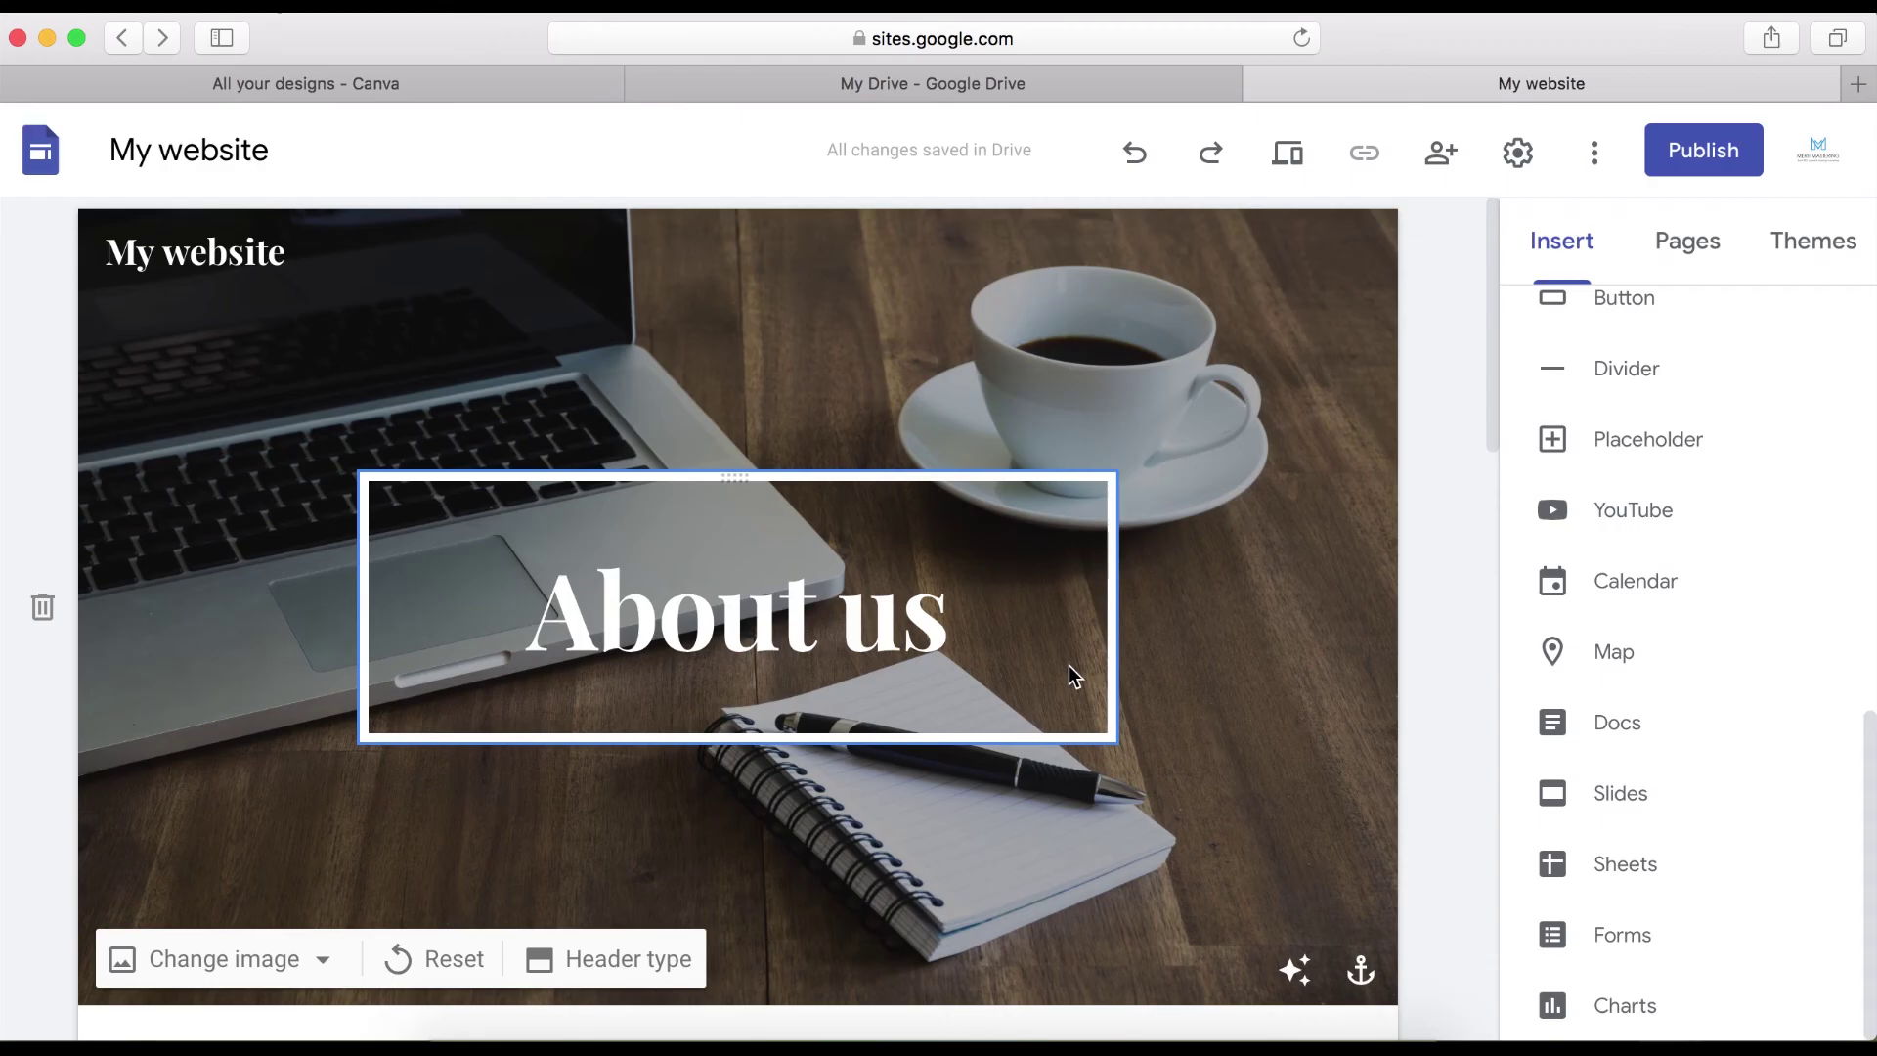
scroll(1073, 675, "down", 3)
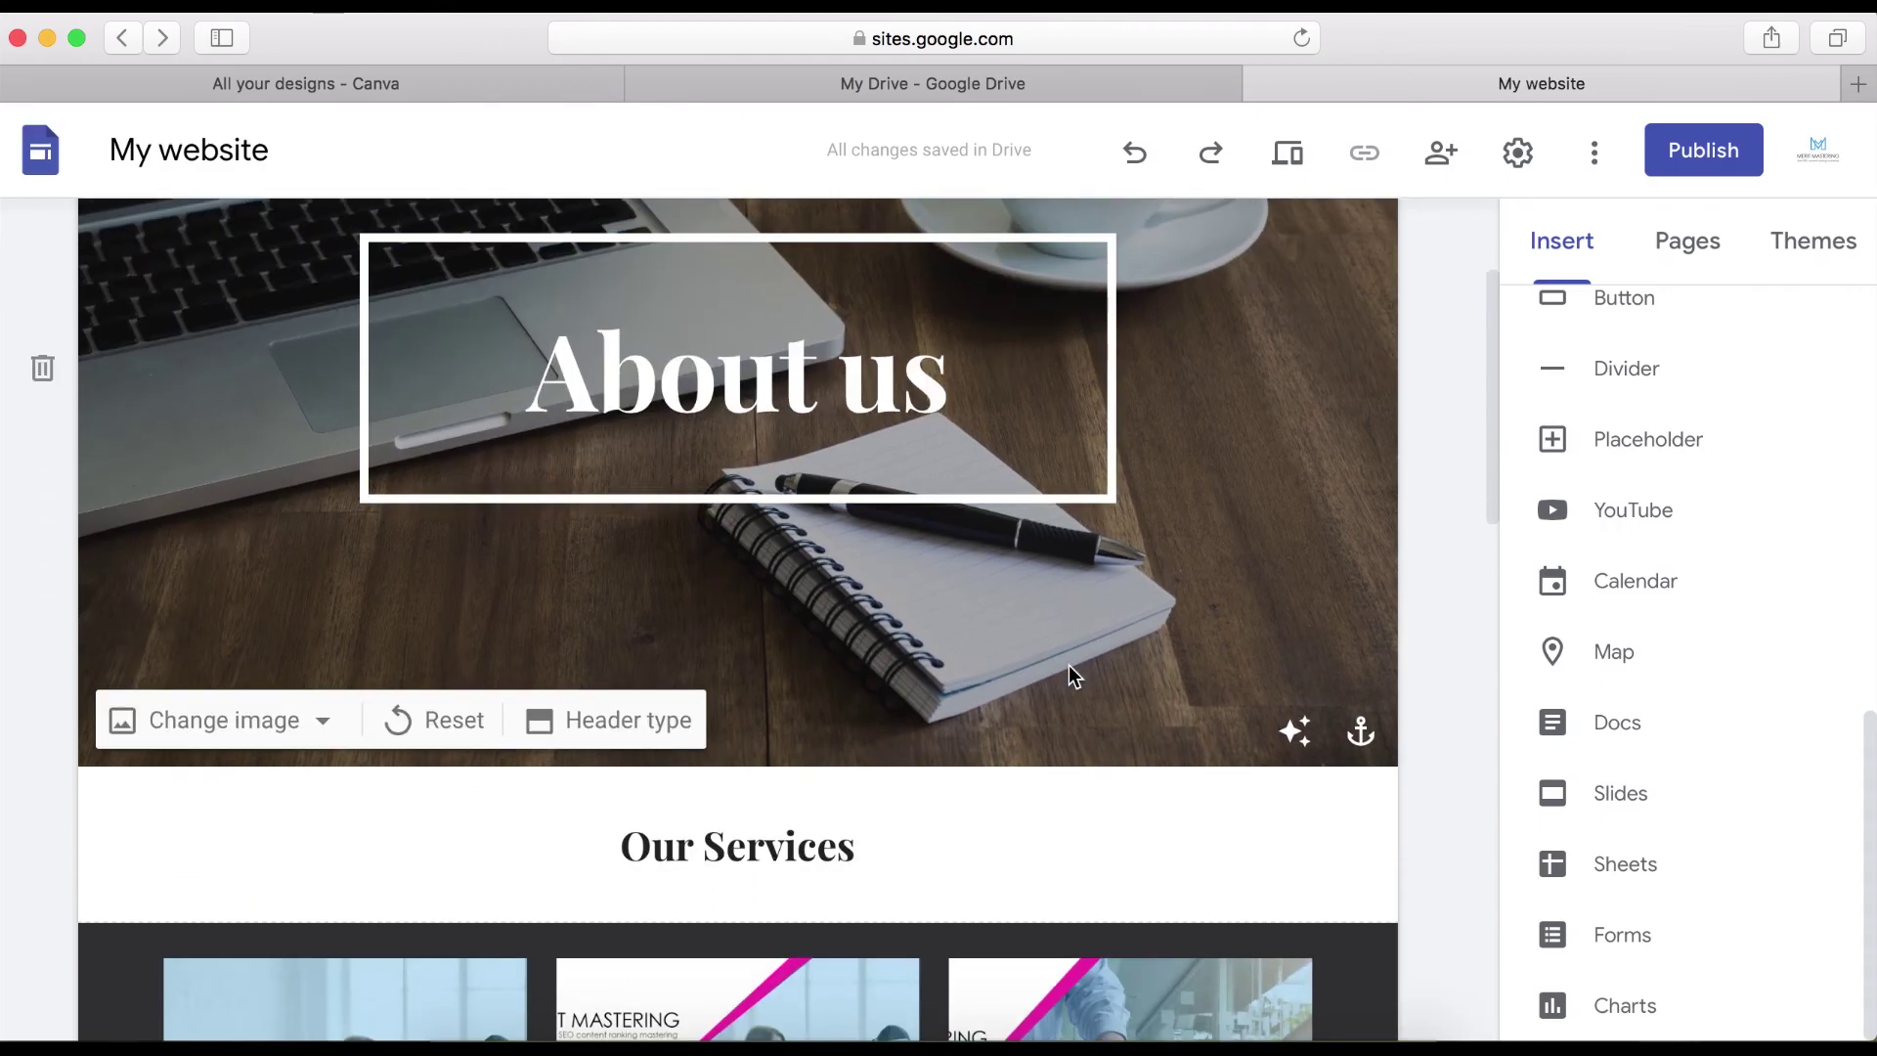
scroll(1072, 675, "down", 4)
scroll(1069, 675, "down", 2)
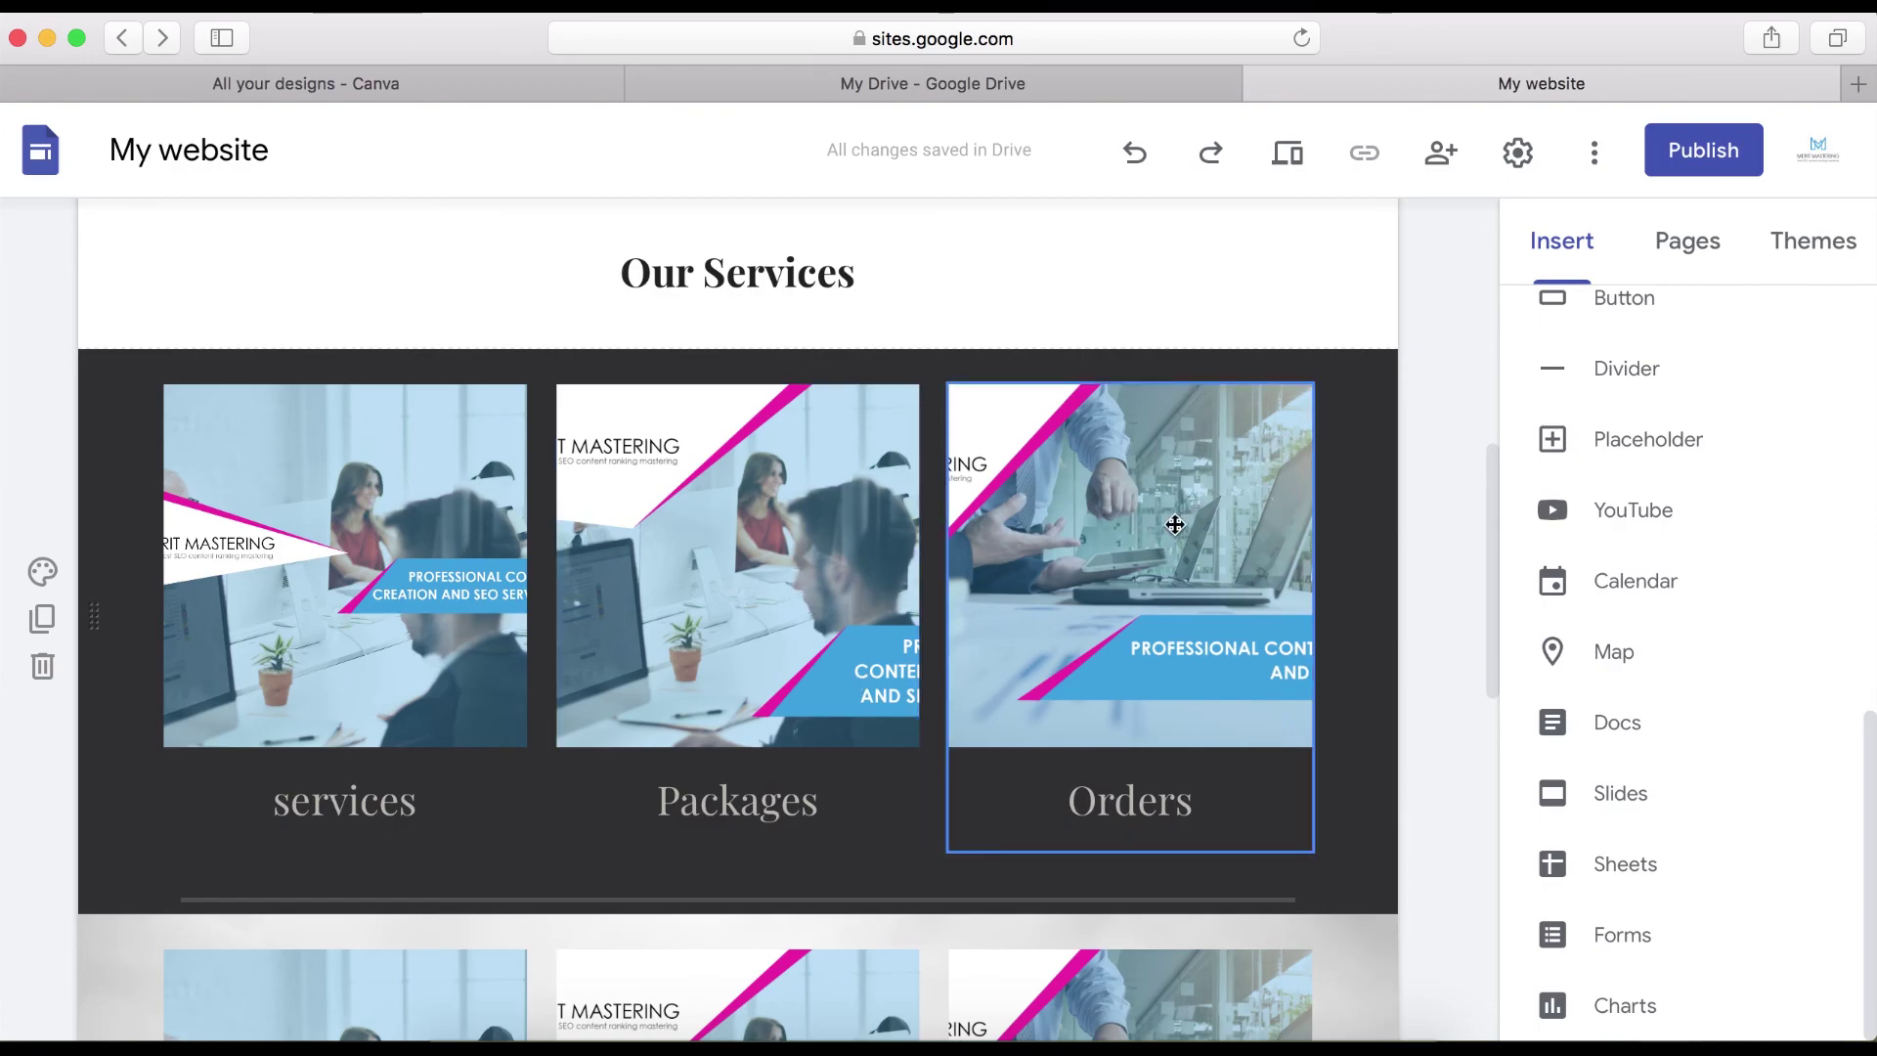
left_click(1297, 172)
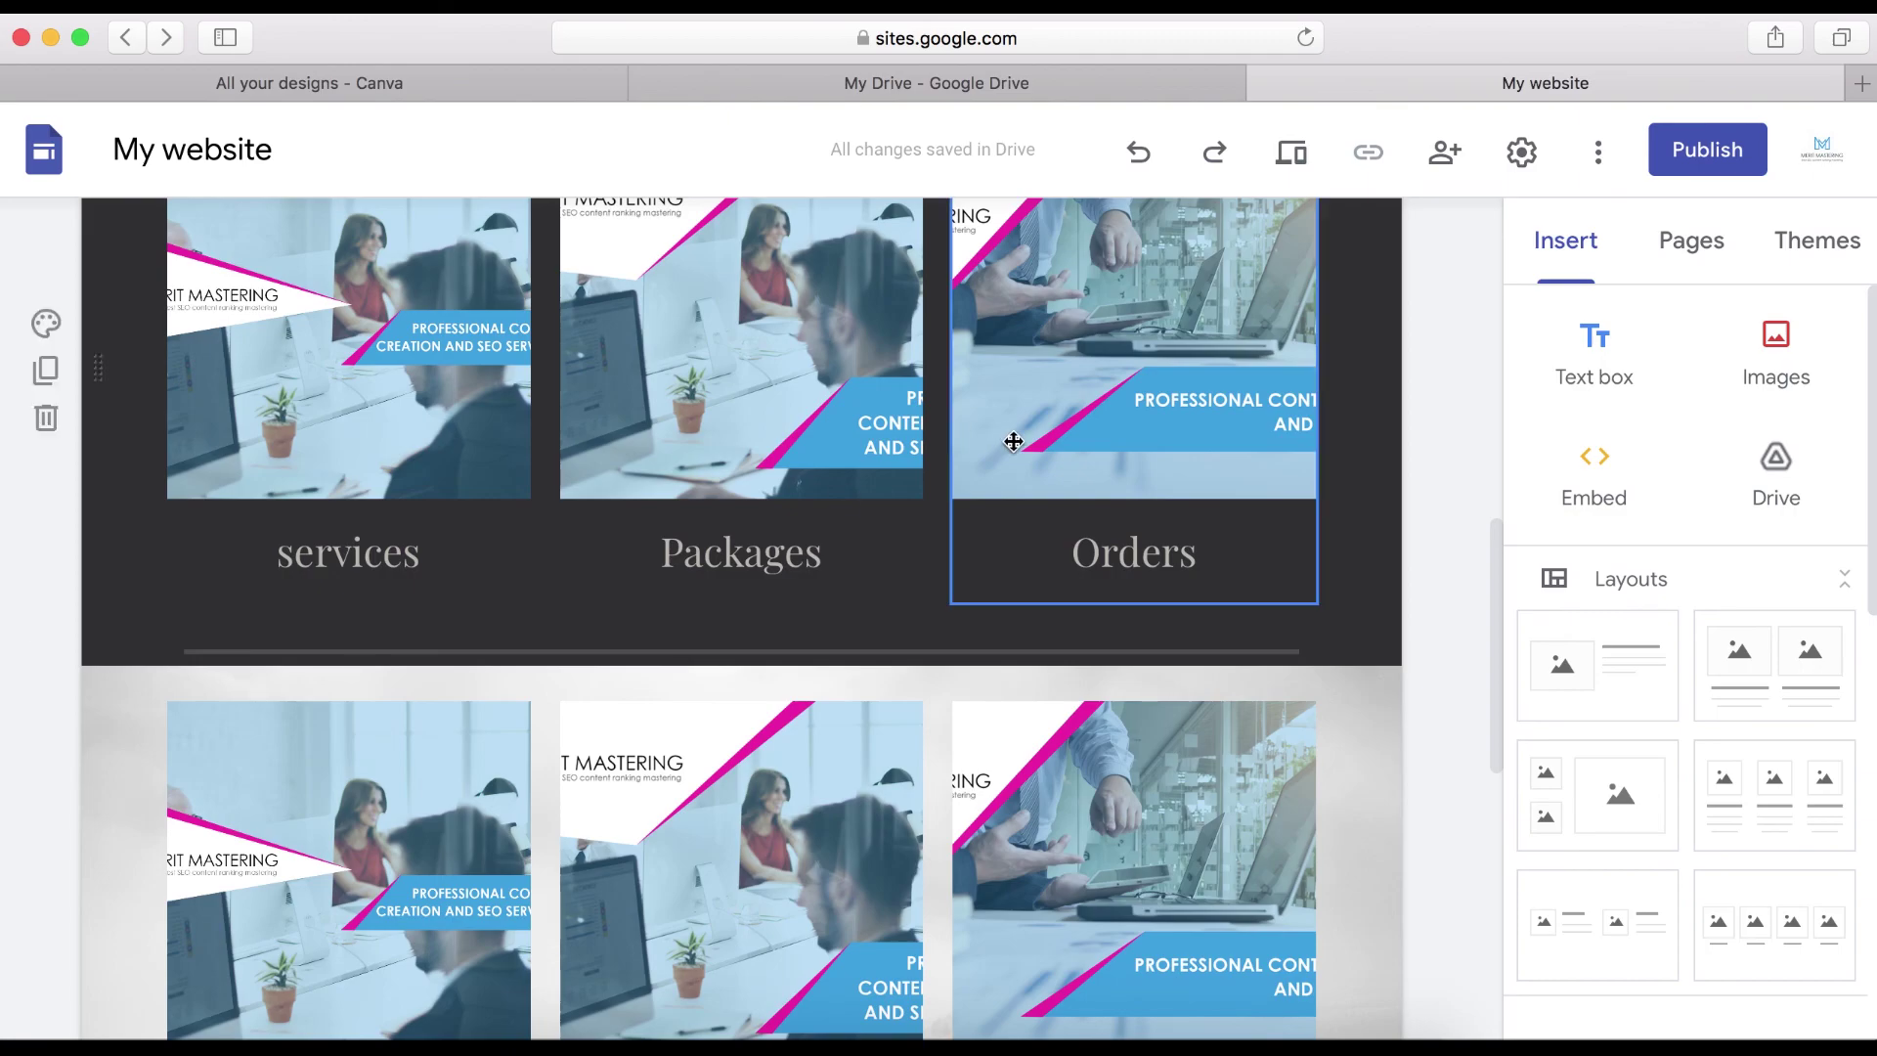
scroll(1064, 565, "up", 10)
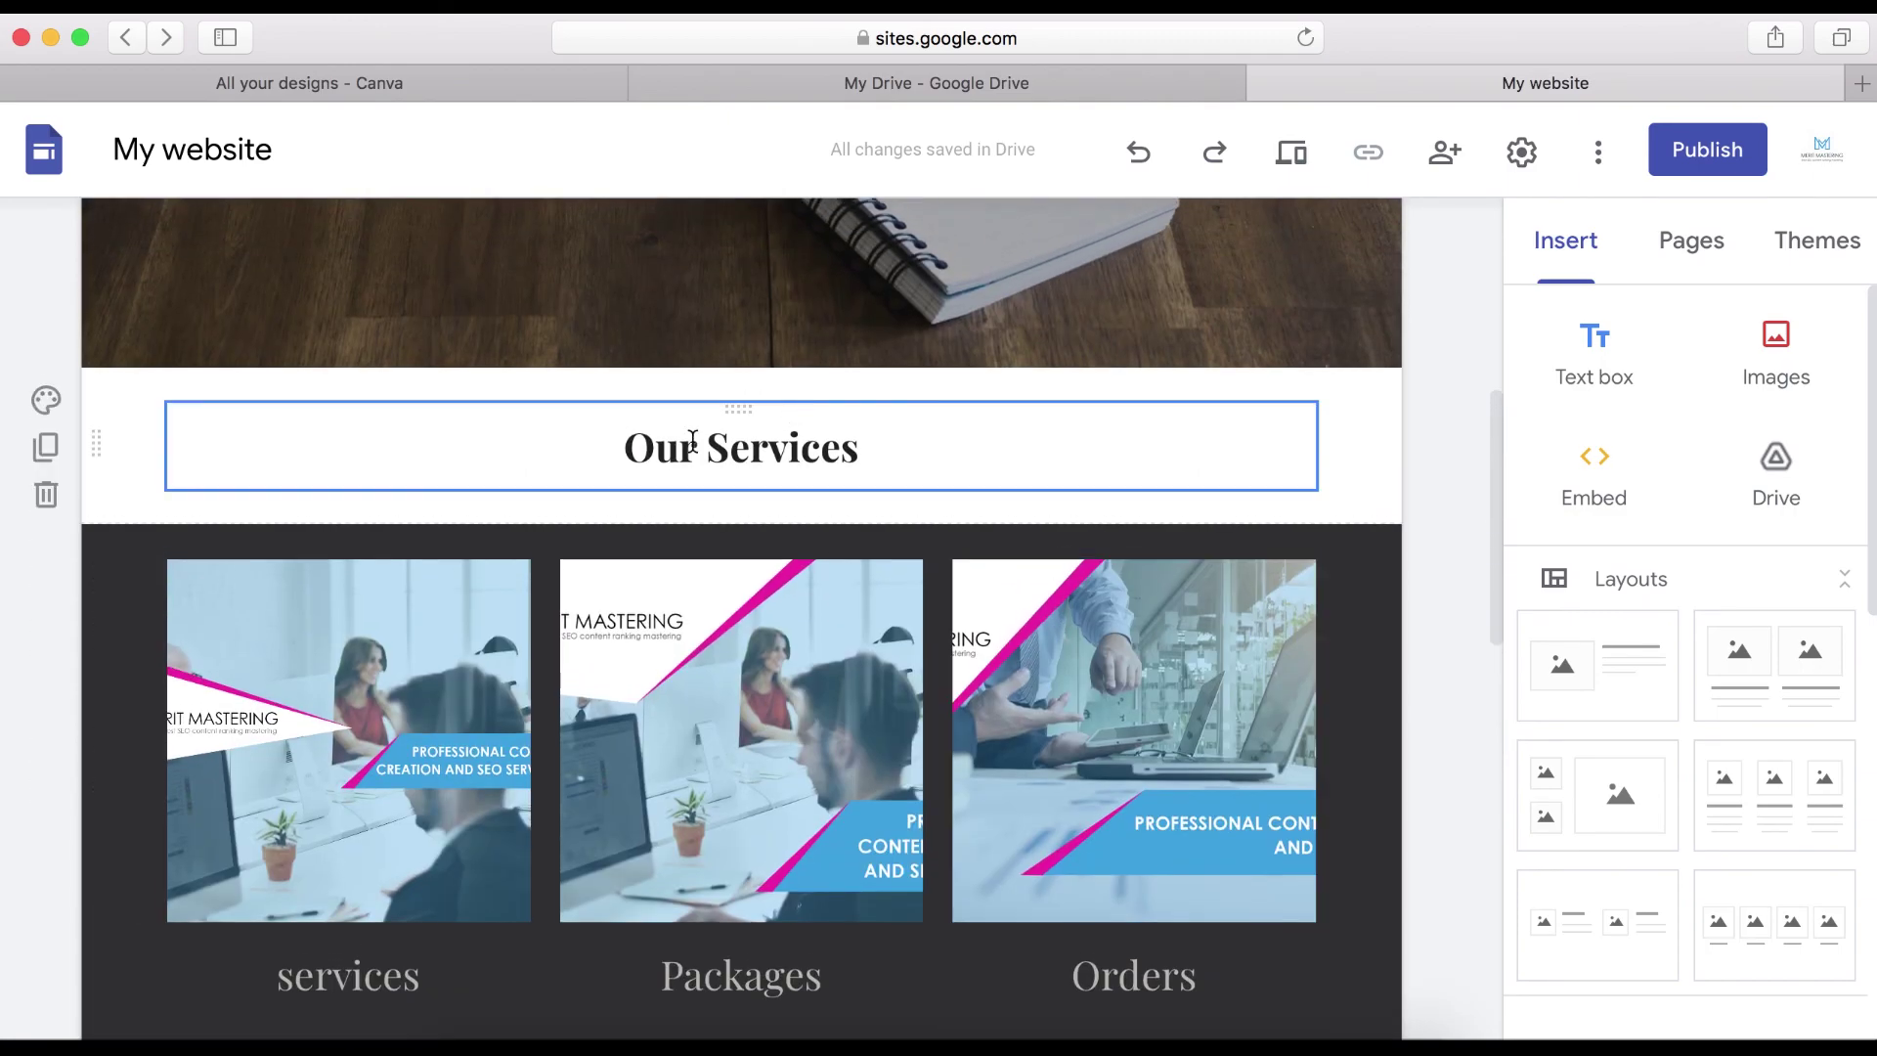
scroll(665, 450, "up", 5)
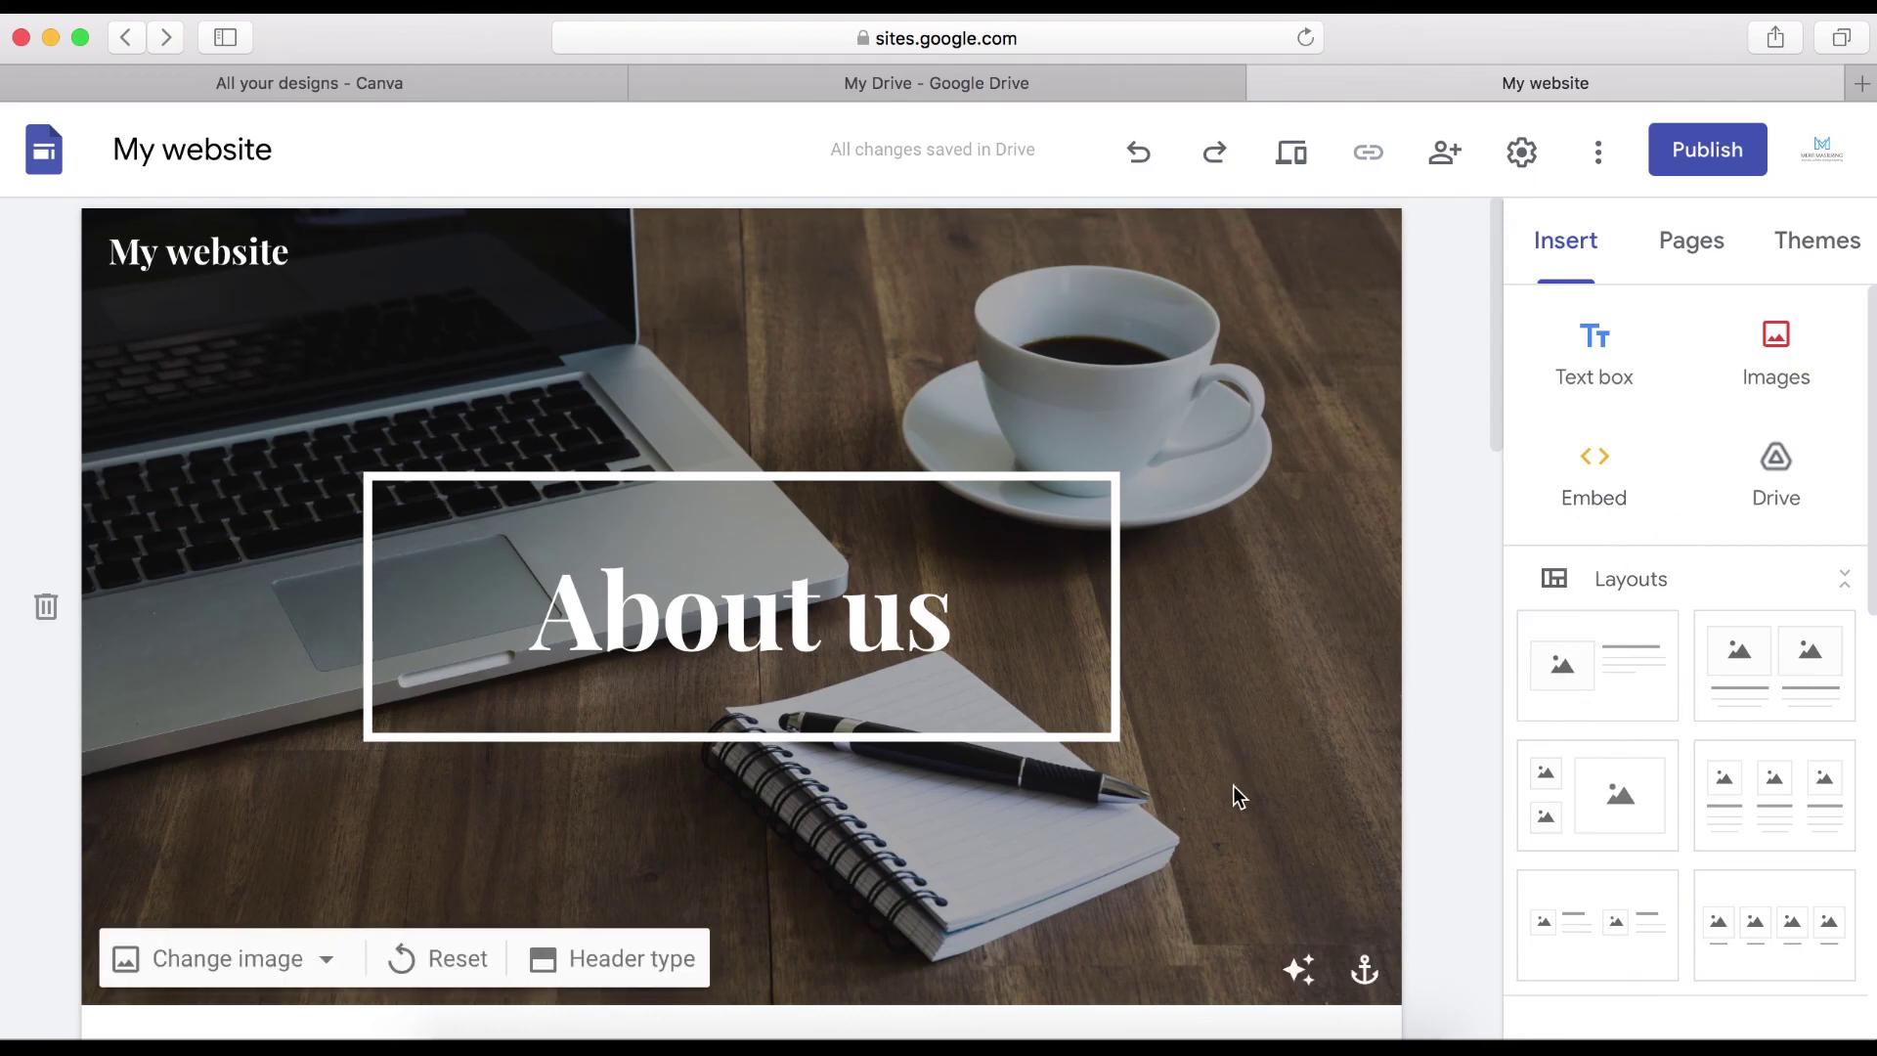
scroll(1233, 784, "down", 5)
scroll(1234, 787, "down", 8)
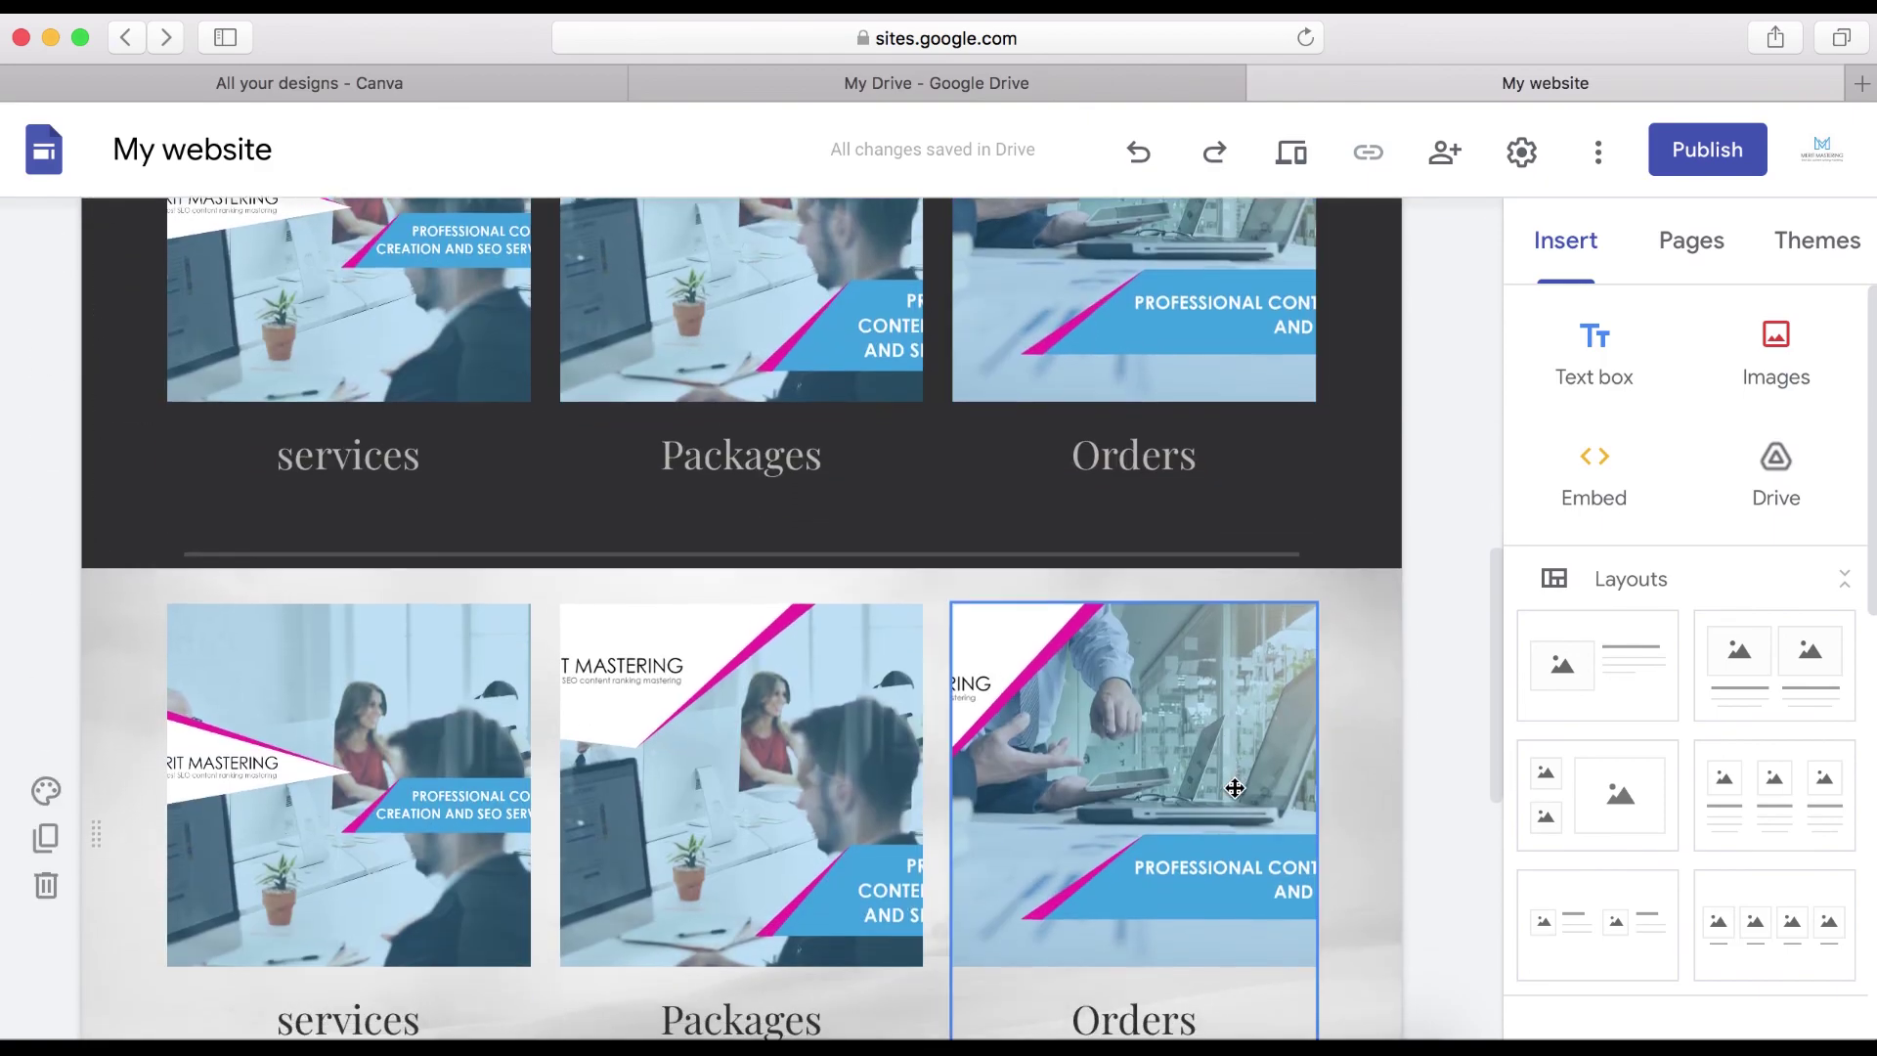
scroll(1235, 788, "down", 6)
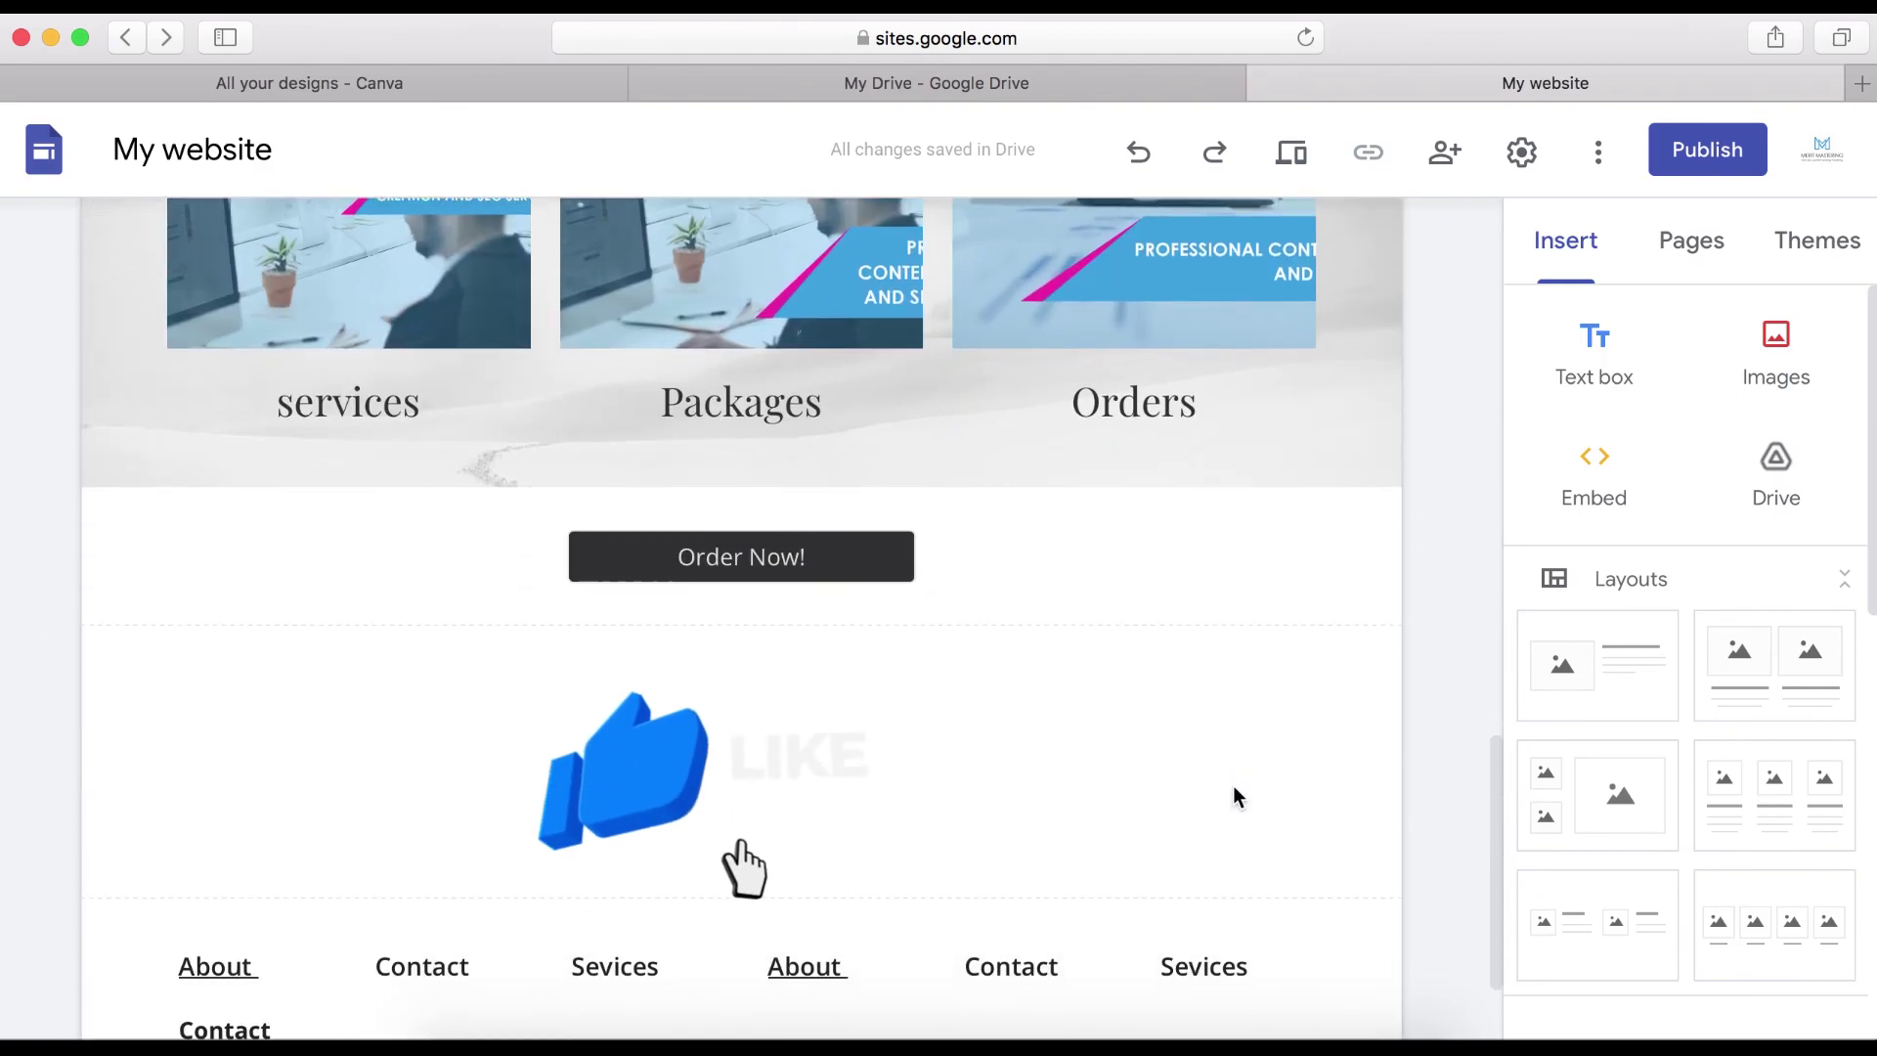